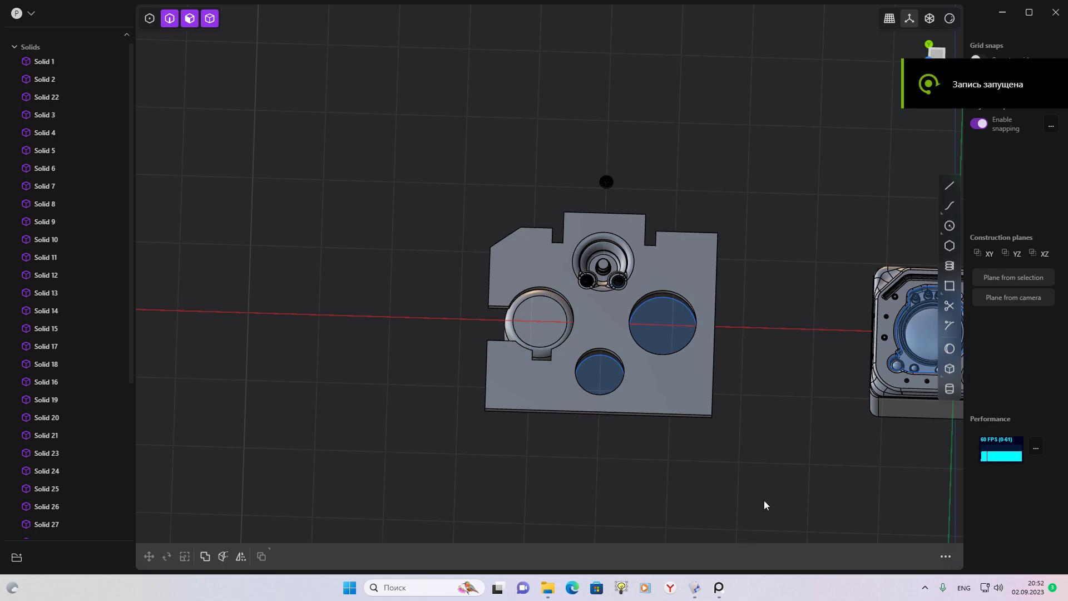
Orbit around the plate from above and below, then study the cockpit render in PureRef
middle_click_drag(726, 502, 738, 413)
scroll(672, 428, "up", 1)
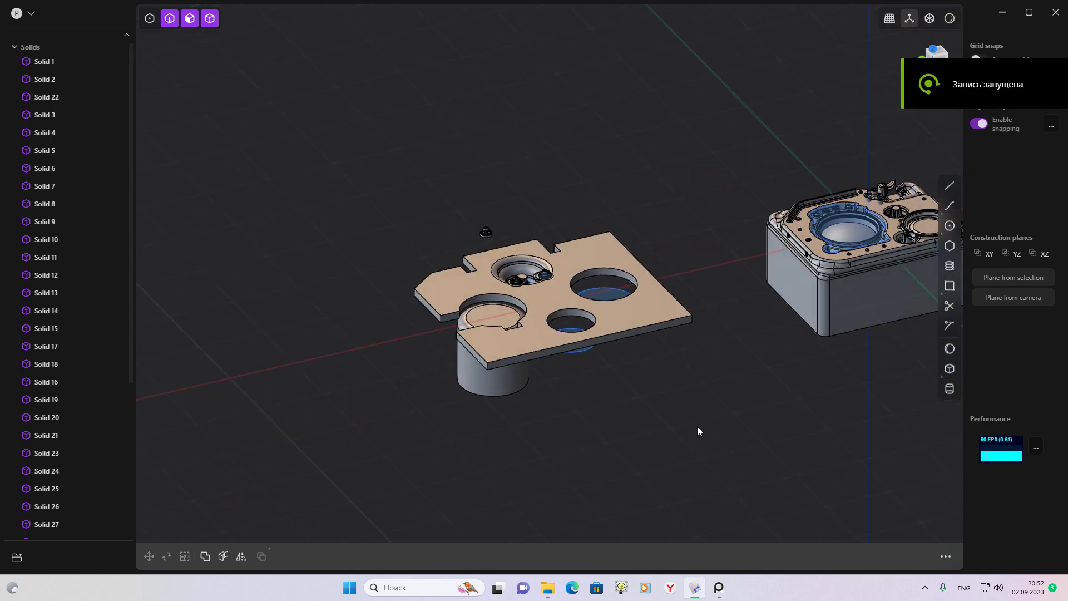
scroll(538, 381, "up", 2)
scroll(560, 380, "up", 2)
mouse_move(559, 381)
middle_mouse_down()
mouse_move(667, 477)
mouse_move(522, 395)
middle_mouse_up()
scroll(647, 371, "down", 2)
mouse_move(646, 371)
middle_mouse_down()
mouse_move(597, 266)
mouse_move(602, 454)
mouse_move(596, 383)
middle_mouse_up()
scroll(639, 430, "up", 2)
mouse_move(640, 429)
middle_mouse_down()
mouse_move(675, 298)
mouse_move(653, 386)
mouse_move(698, 332)
mouse_move(674, 280)
mouse_move(698, 436)
middle_mouse_up()
scroll(472, 319, "down", 2)
middle_click_drag(472, 320, 705, 381, "shift")
scroll(770, 324, "up", 2)
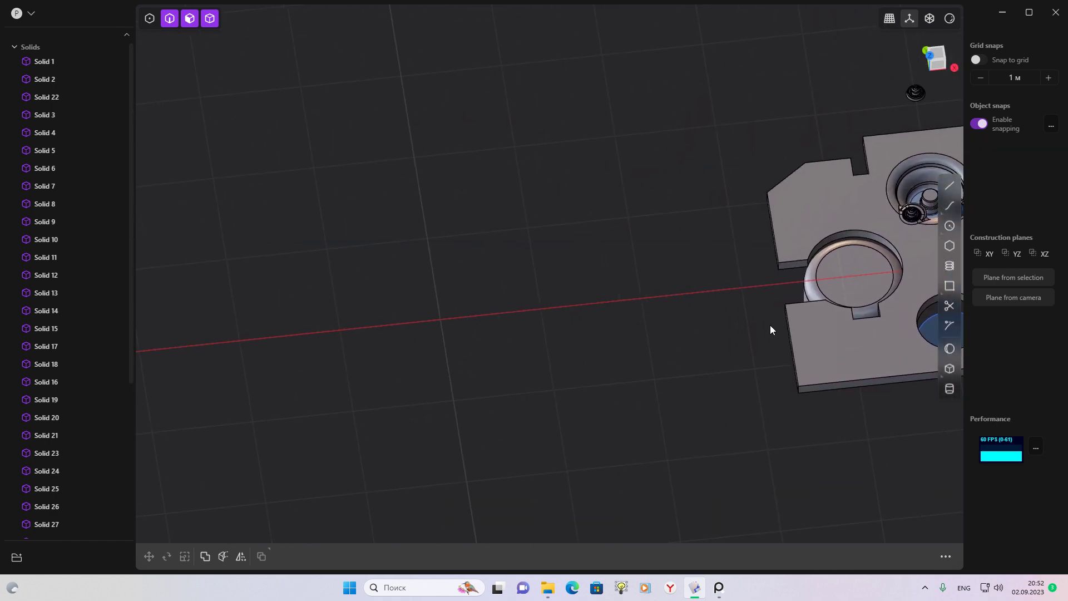
left_click(718, 588)
scroll(776, 242, "up", 2)
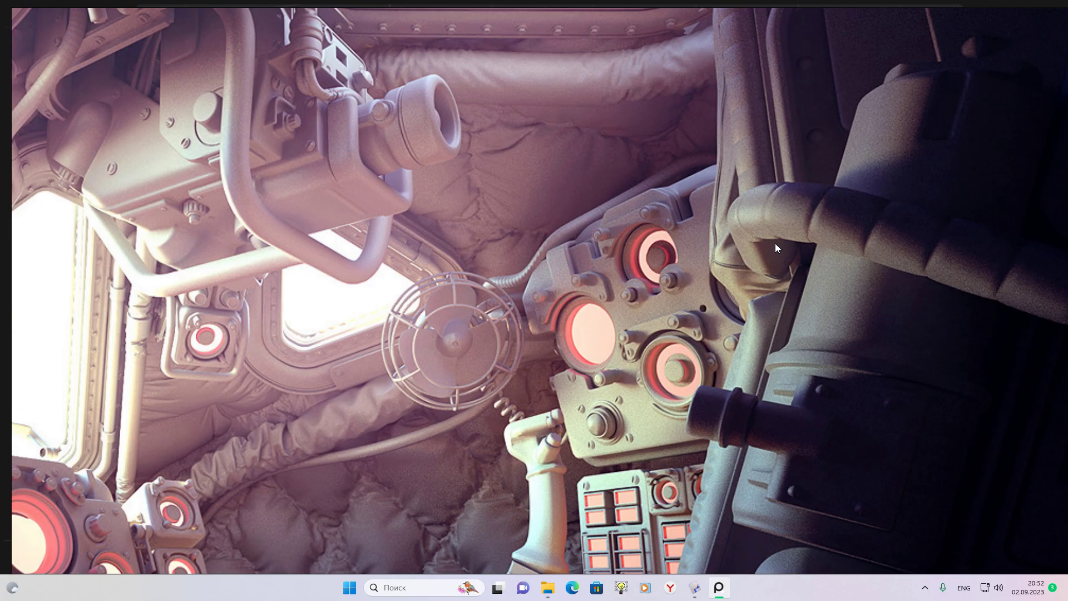
scroll(683, 337, "down", 3)
scroll(693, 328, "down", 3)
scroll(693, 329, "up", 3)
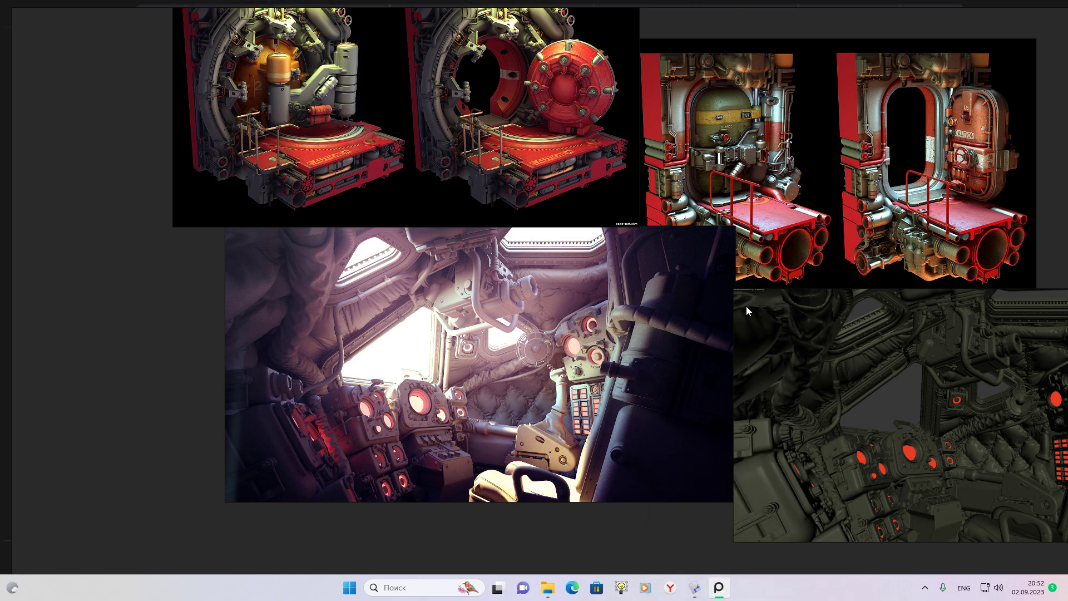
scroll(773, 432, "up", 1)
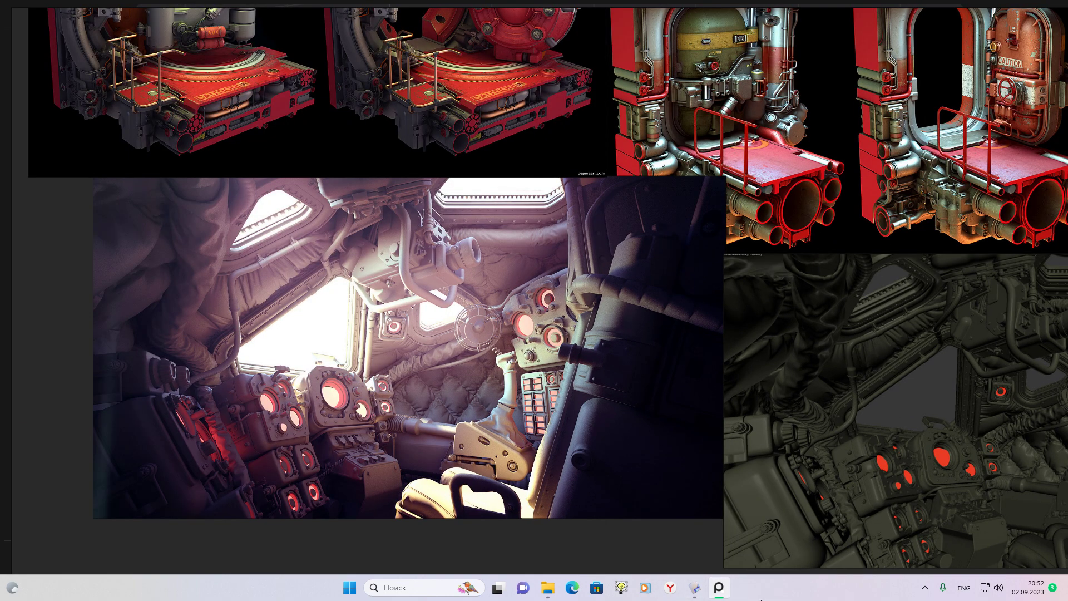
scroll(543, 340, "up", 2)
scroll(544, 341, "up", 1)
scroll(651, 276, "down", 2)
scroll(725, 256, "up", 2)
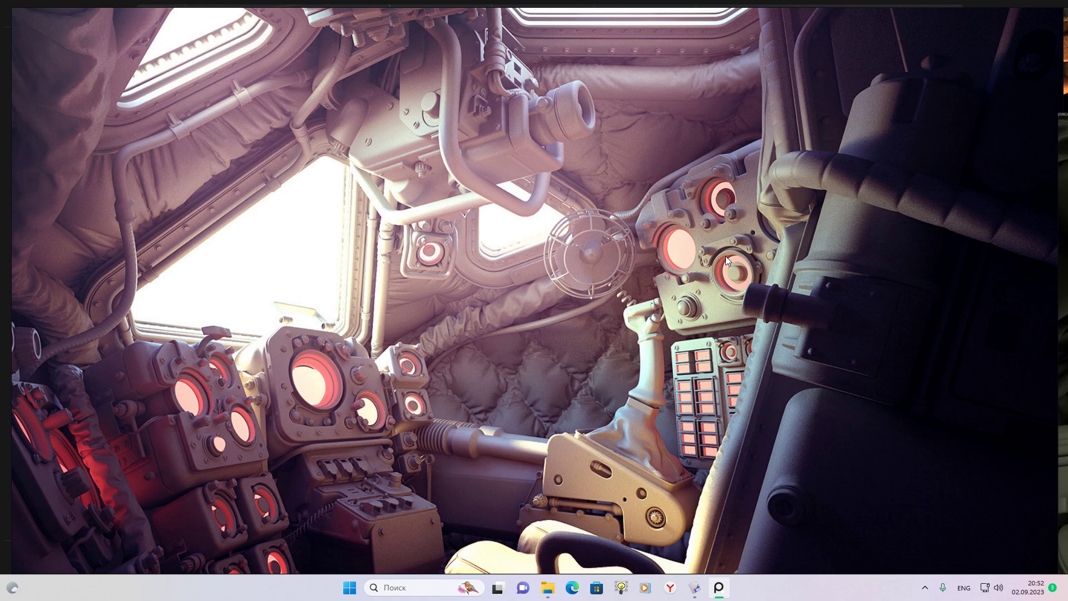
scroll(725, 256, "down", 1)
scroll(745, 274, "down", 1)
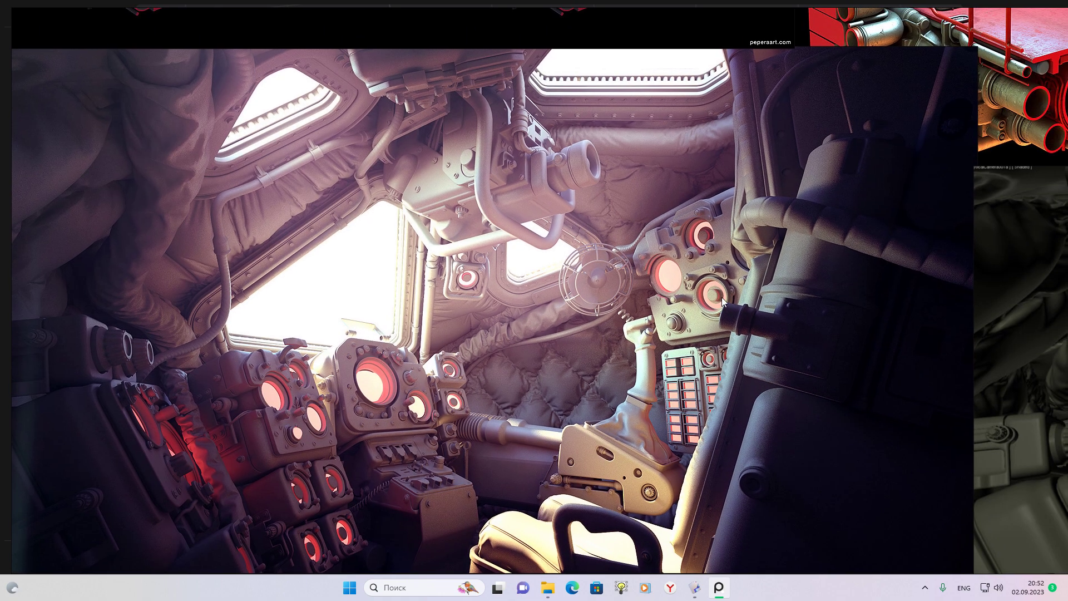
scroll(722, 297, "up", 1)
middle_click_drag(722, 195, 761, 184)
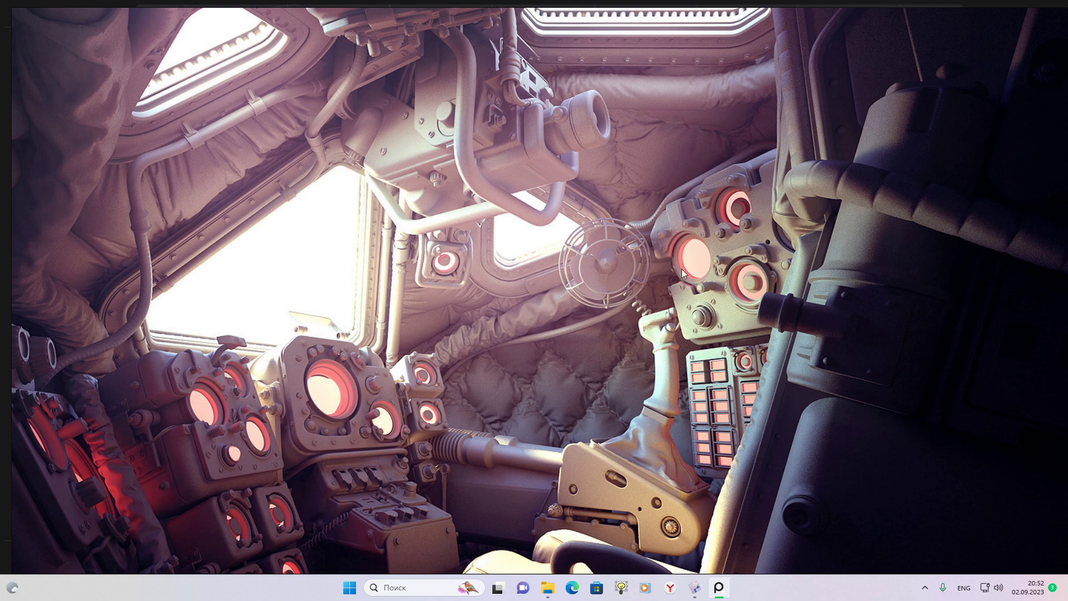
Orbit the parts, then set a top-down view and pan the plate into place
left_click(695, 589)
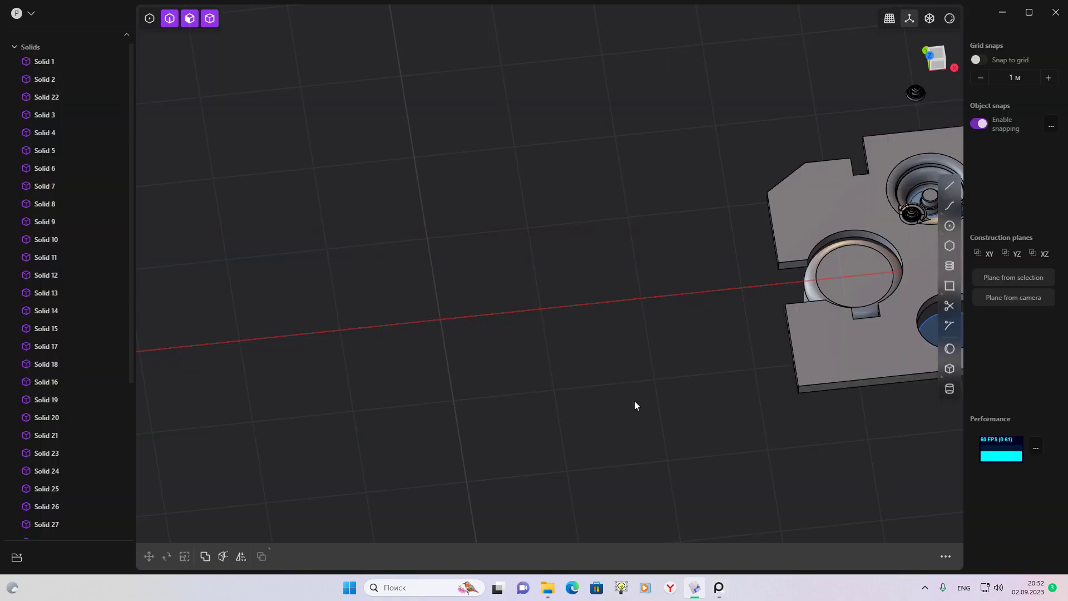
middle_click_drag(635, 401, 621, 327)
scroll(621, 326, "down", 3)
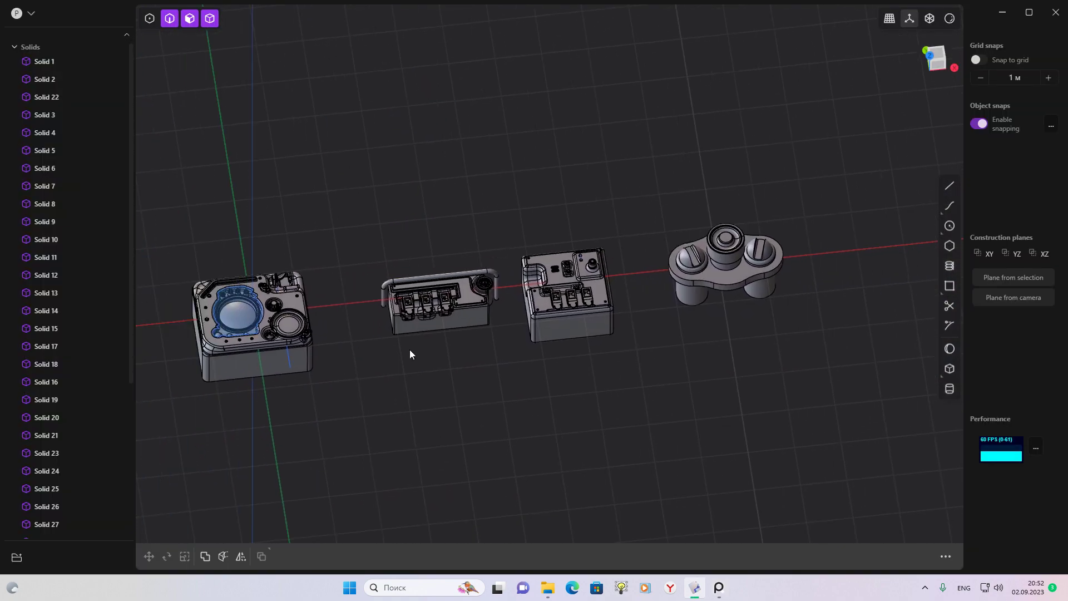
middle_click_drag(534, 330, 484, 329)
scroll(627, 323, "up", 3)
mouse_move(626, 318)
middle_mouse_down()
mouse_move(566, 369)
mouse_move(709, 283)
middle_mouse_up()
left_click(937, 50)
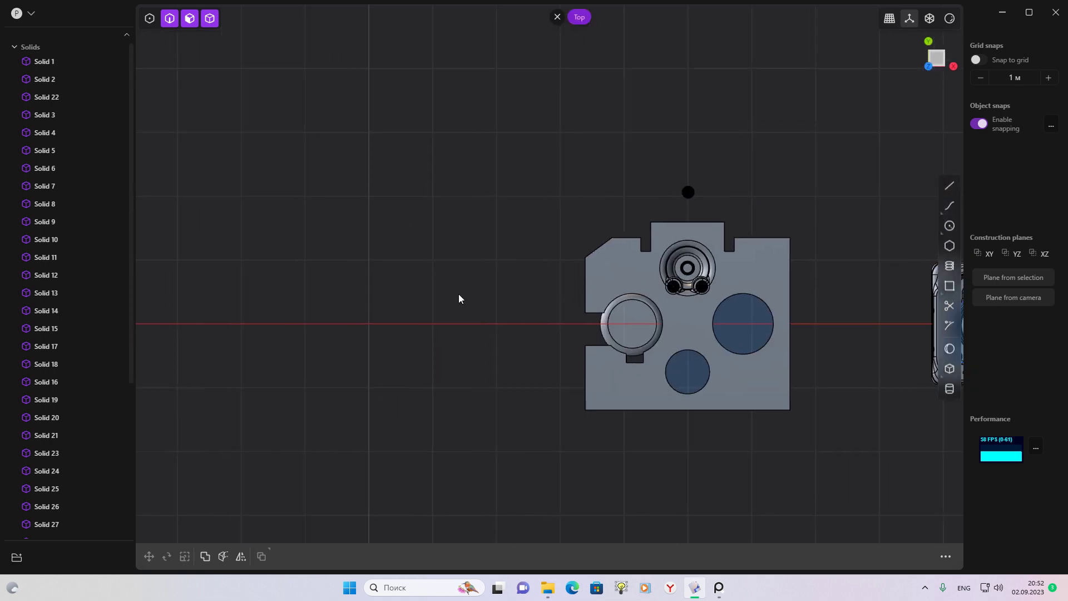
middle_click_drag(519, 316, 977, 316, "shift")
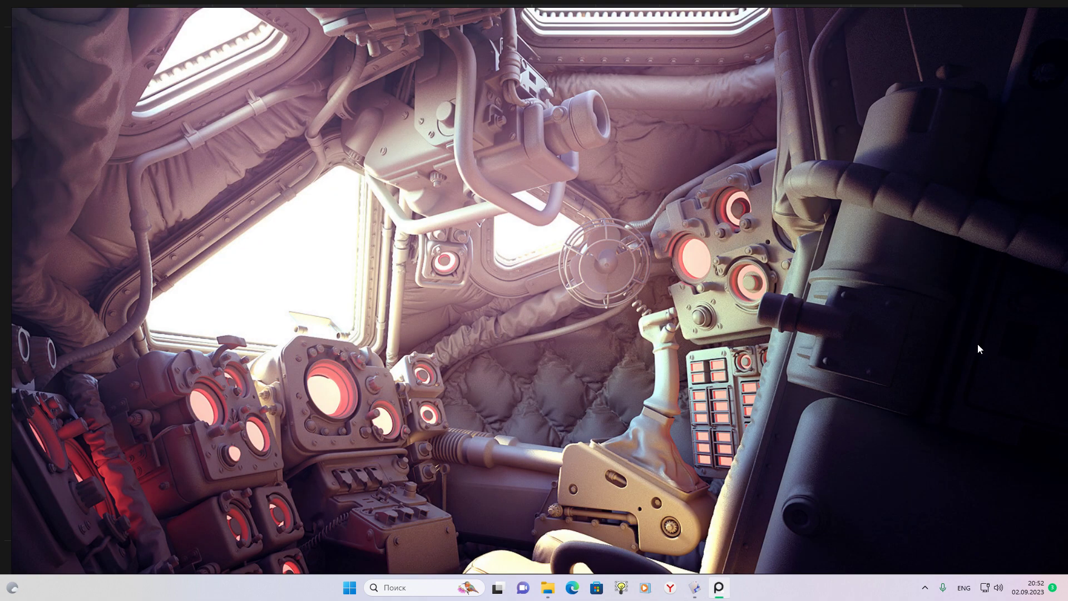
scroll(732, 197, "up", 2)
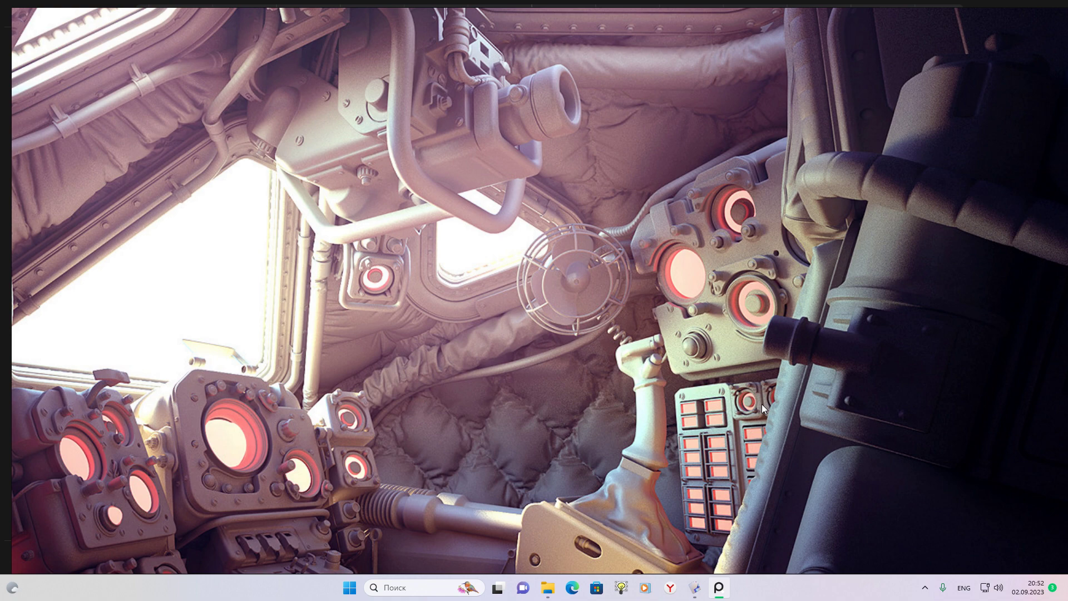
left_click(693, 588)
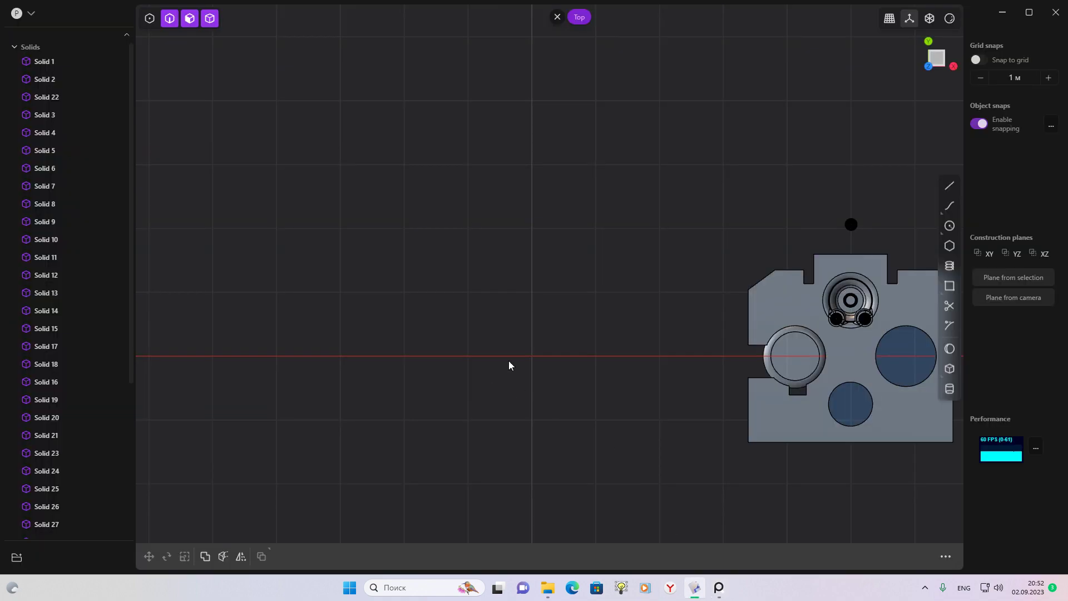
middle_click_drag(476, 381, 397, 381, "shift")
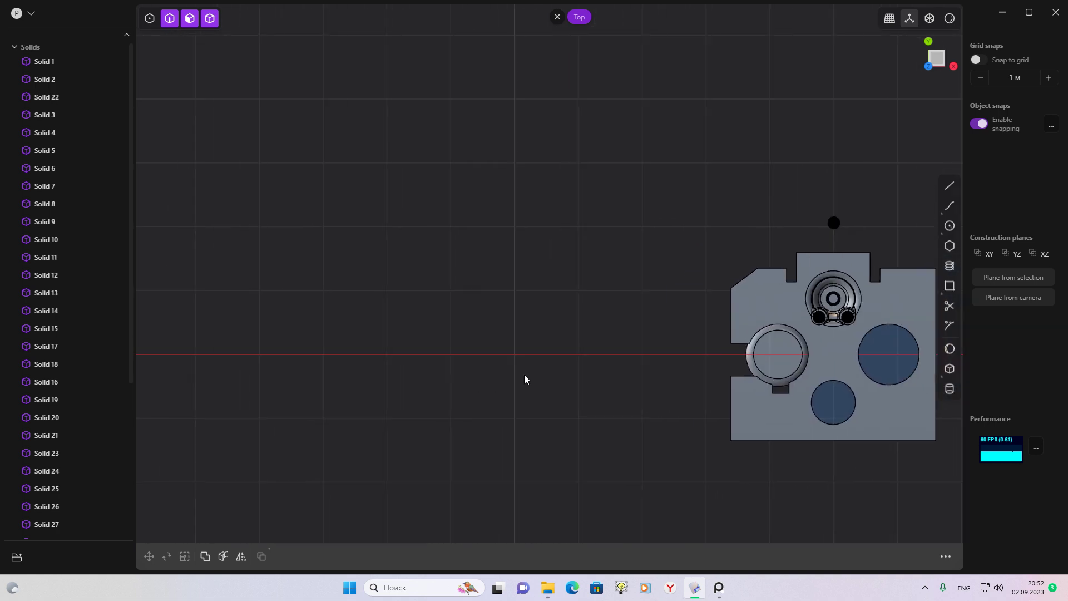
scroll(397, 381, "up", 2)
Start a rectangle beside the plate, abandon it, and return to the cockpit reference
left_click(949, 285)
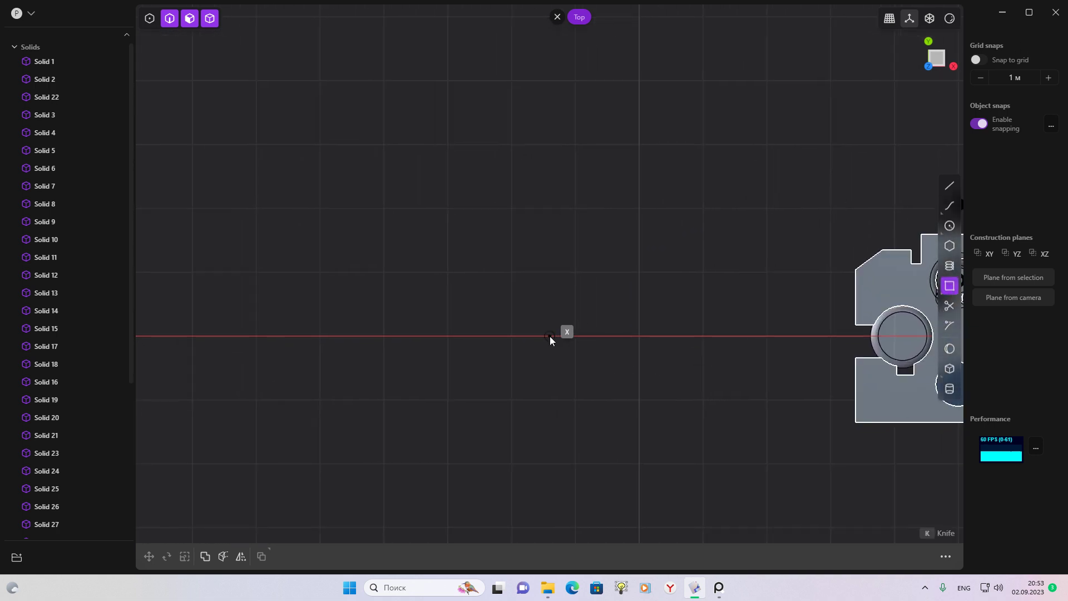
left_click(555, 337)
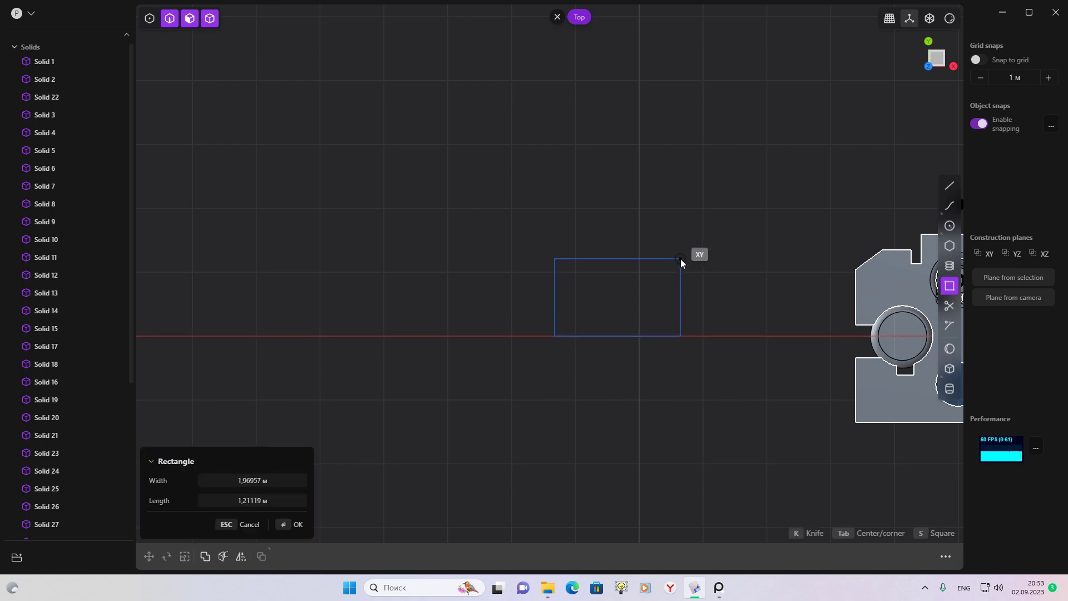
key("Escape")
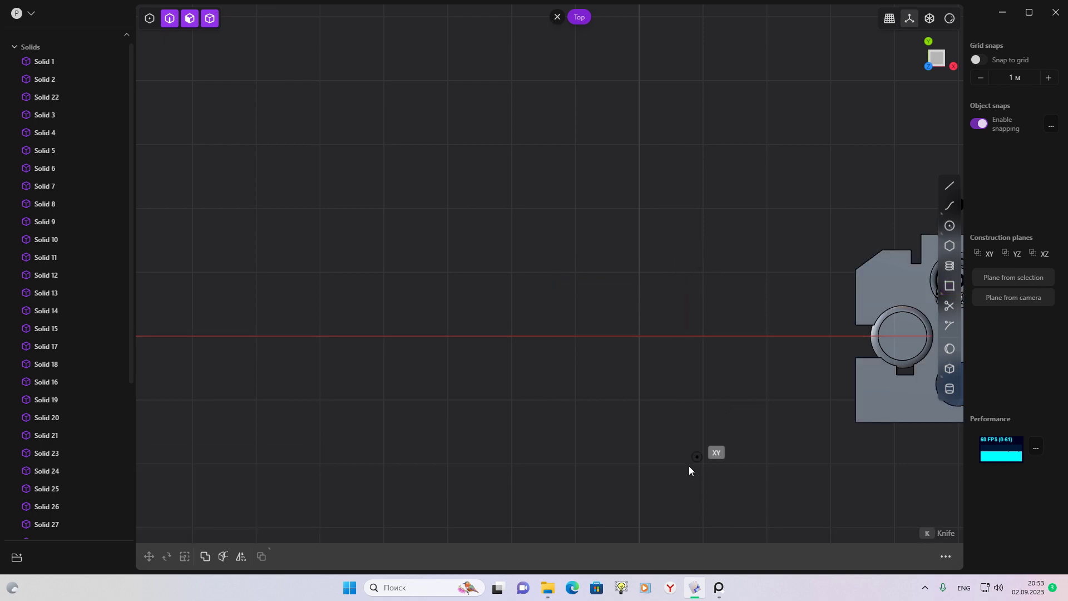
left_click(720, 587)
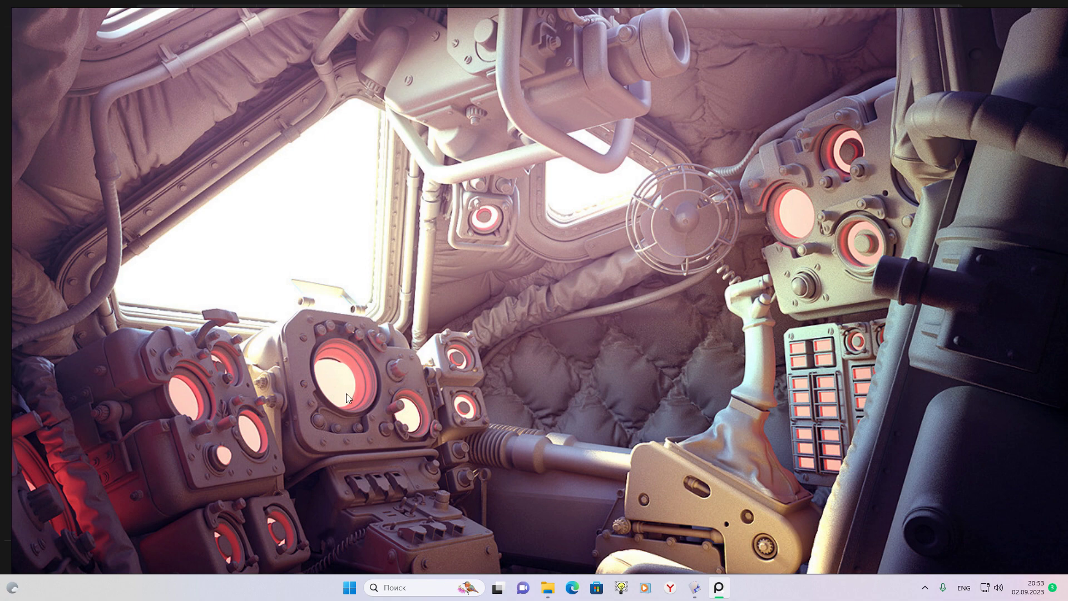
Orbit the gauge block to a tilted view, then step through two more cockpit renders
left_click(694, 587)
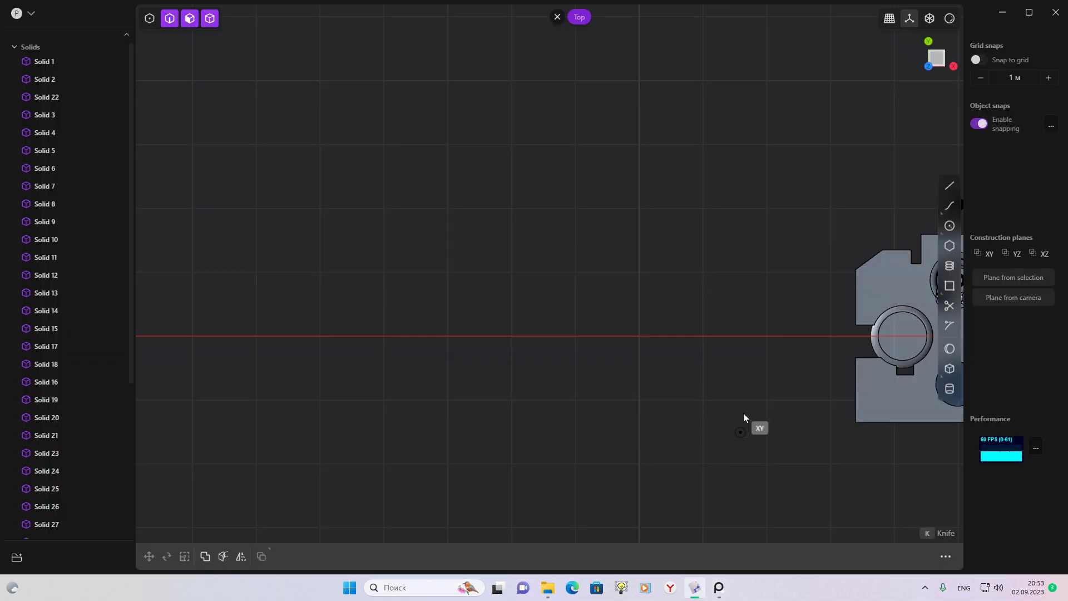
scroll(748, 390, "down", 3)
scroll(664, 284, "down", 3)
scroll(567, 392, "up", 2)
scroll(721, 392, "up", 2)
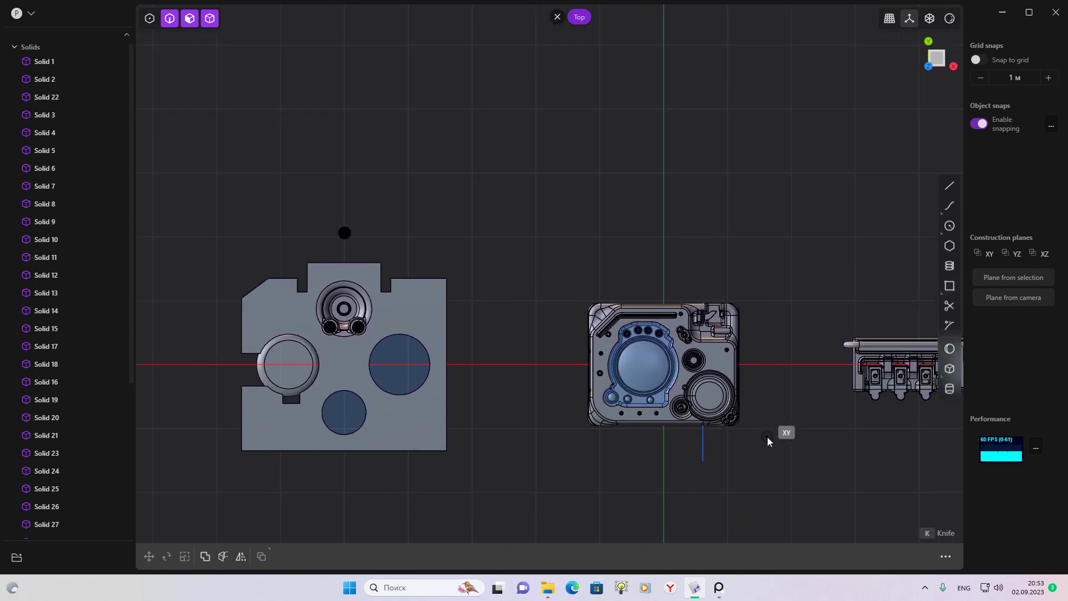
scroll(763, 459, "up", 2)
scroll(788, 433, "up", 2)
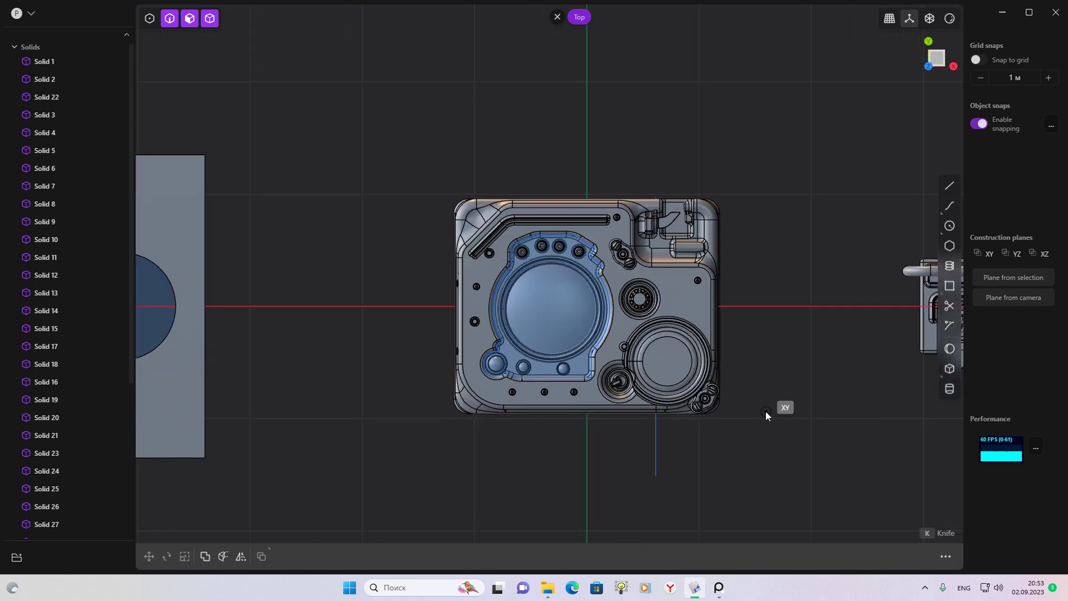
middle_click_drag(757, 392, 755, 298)
scroll(526, 335, "up", 2)
scroll(536, 333, "up", 1)
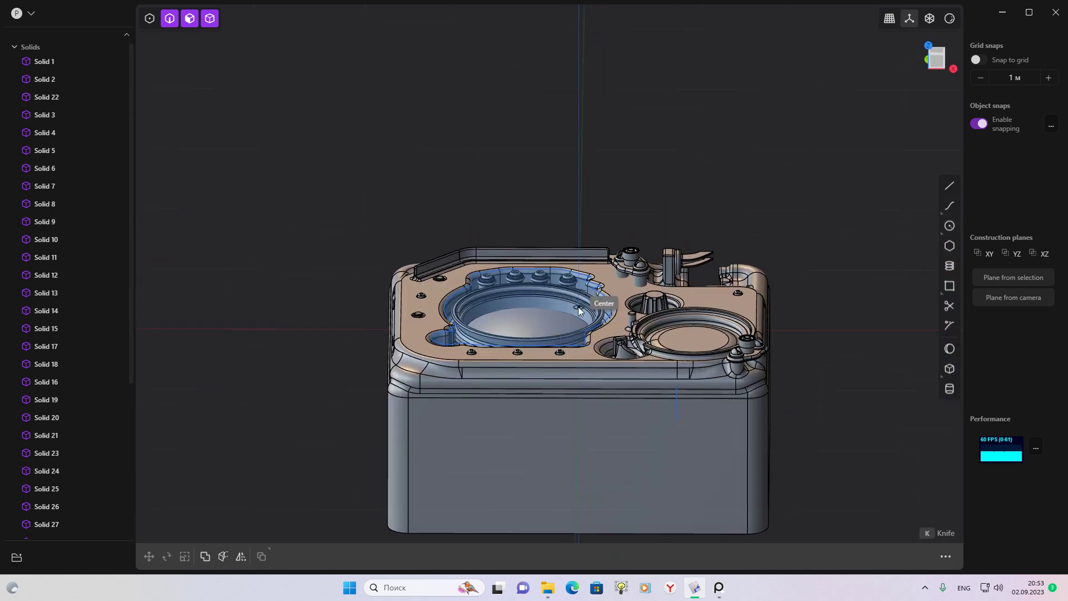
scroll(580, 313, "up", 1)
scroll(579, 308, "down", 2)
mouse_move(577, 199)
middle_mouse_down()
mouse_move(527, 248)
mouse_move(682, 266)
mouse_move(729, 325)
middle_mouse_up()
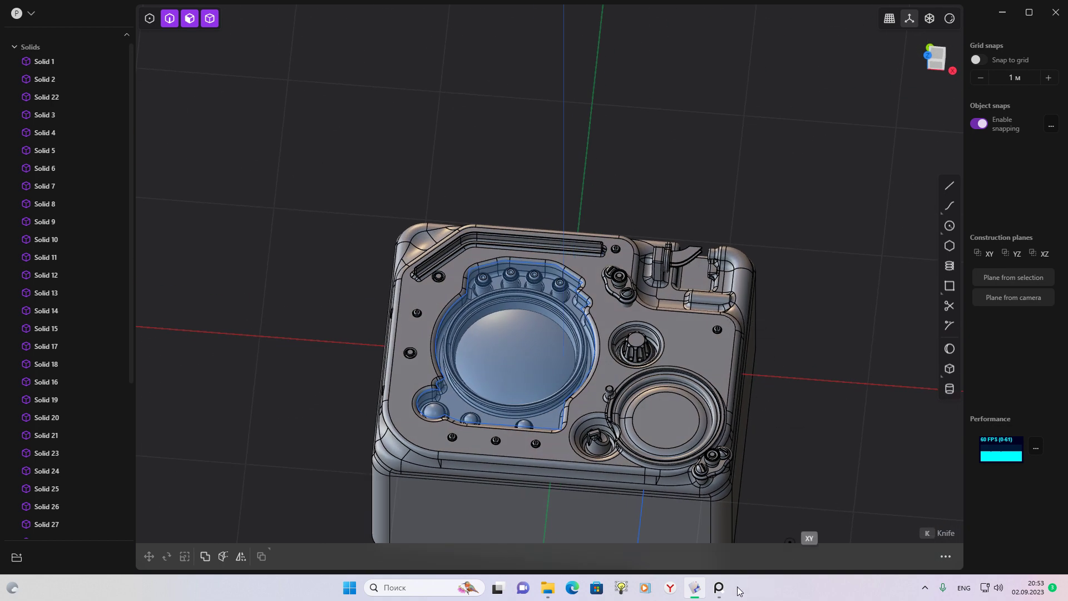
left_click(718, 588)
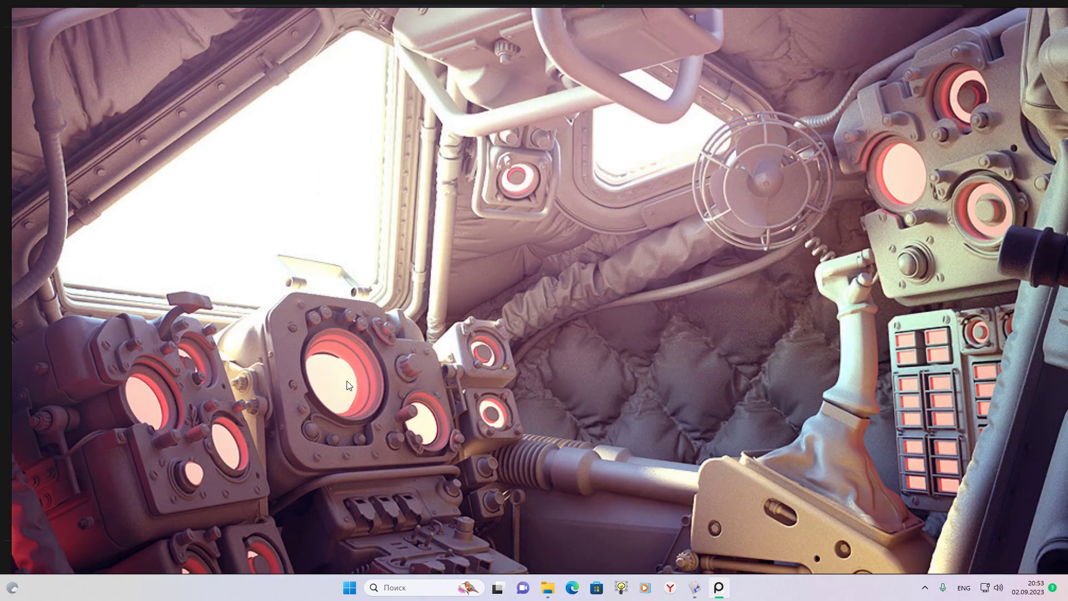
key("Right")
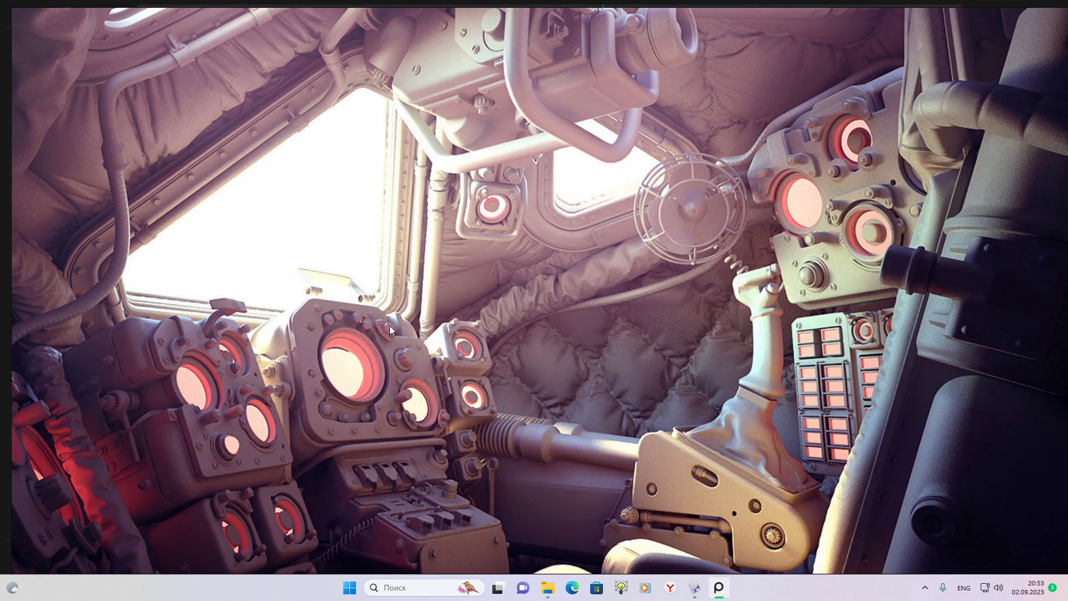
key("Right")
key("Right")
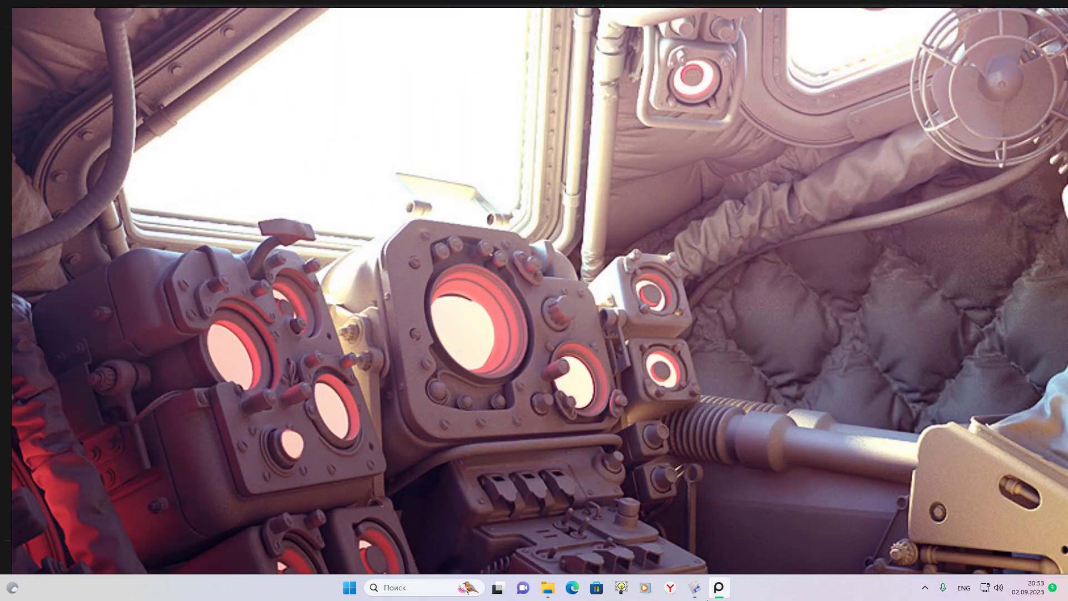
Orbit the gauge block again, then fit the cockpit render to the PureRef view
left_click(695, 588)
middle_click_drag(574, 271, 584, 433)
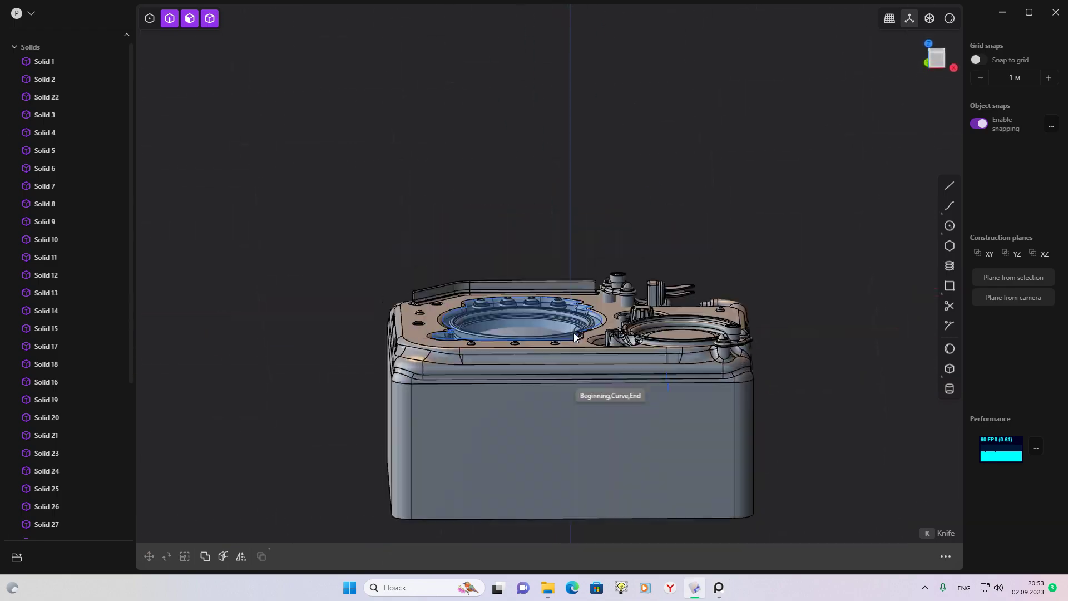
left_click(718, 587)
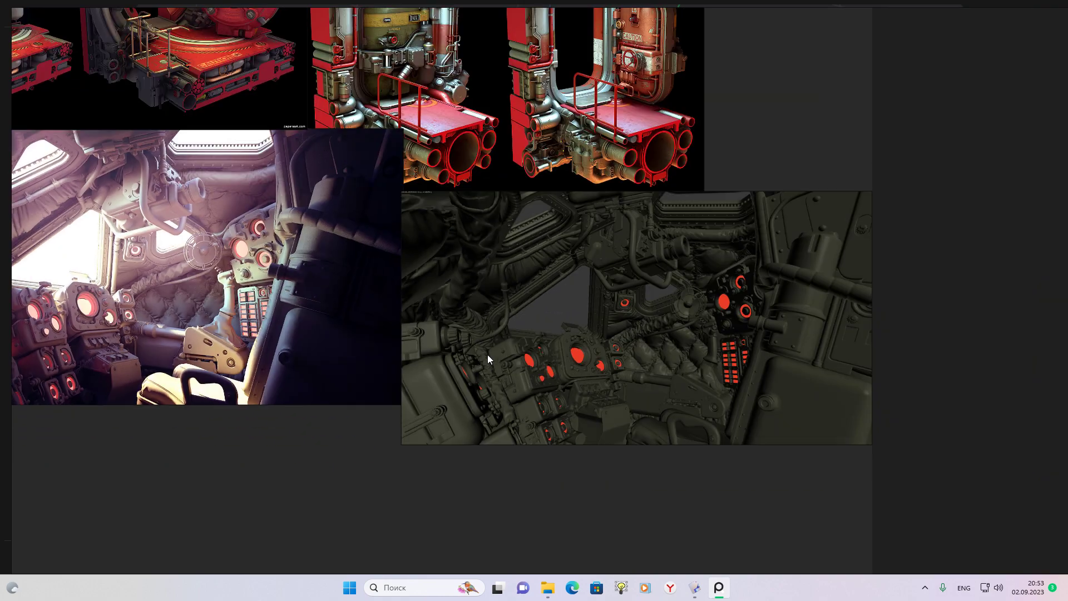
scroll(488, 354, "up", 3)
scroll(659, 295, "up", 2)
scroll(658, 294, "down", 4)
scroll(637, 292, "down", 1)
double_click(637, 293)
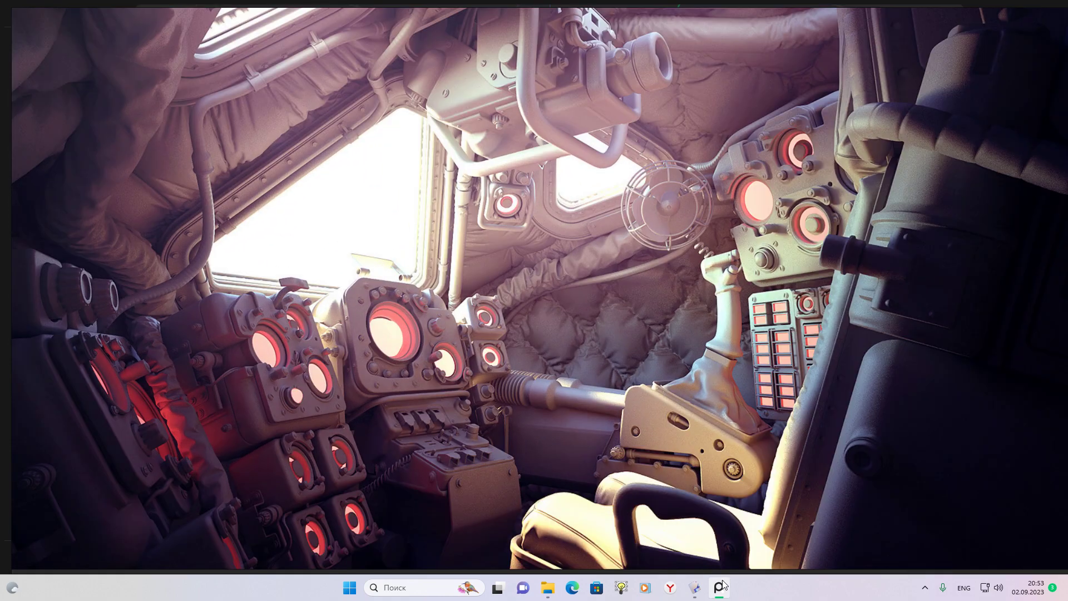
mouse_move(694, 587)
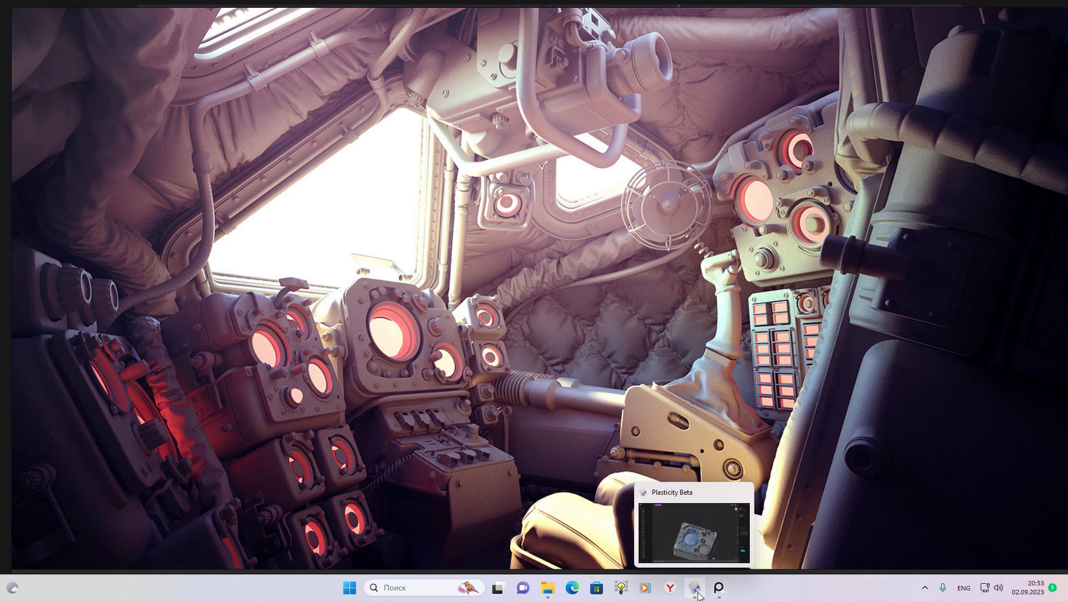
Set a top view and pan until the plate and parts are framed together
left_click(698, 589)
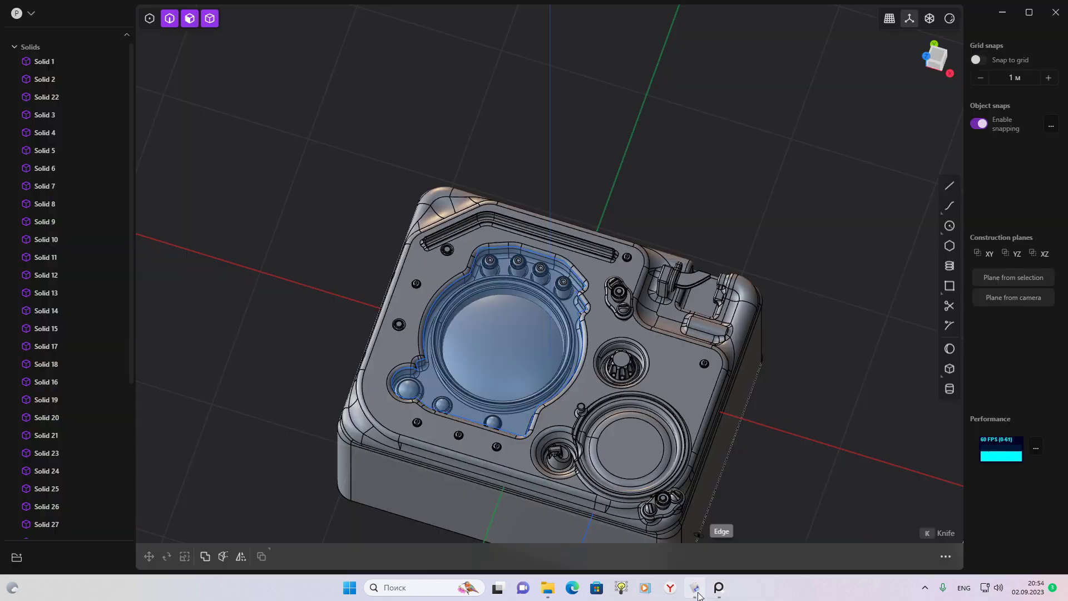
scroll(400, 359, "down", 3)
scroll(468, 378, "up", 2)
middle_click_drag(468, 378, 447, 345)
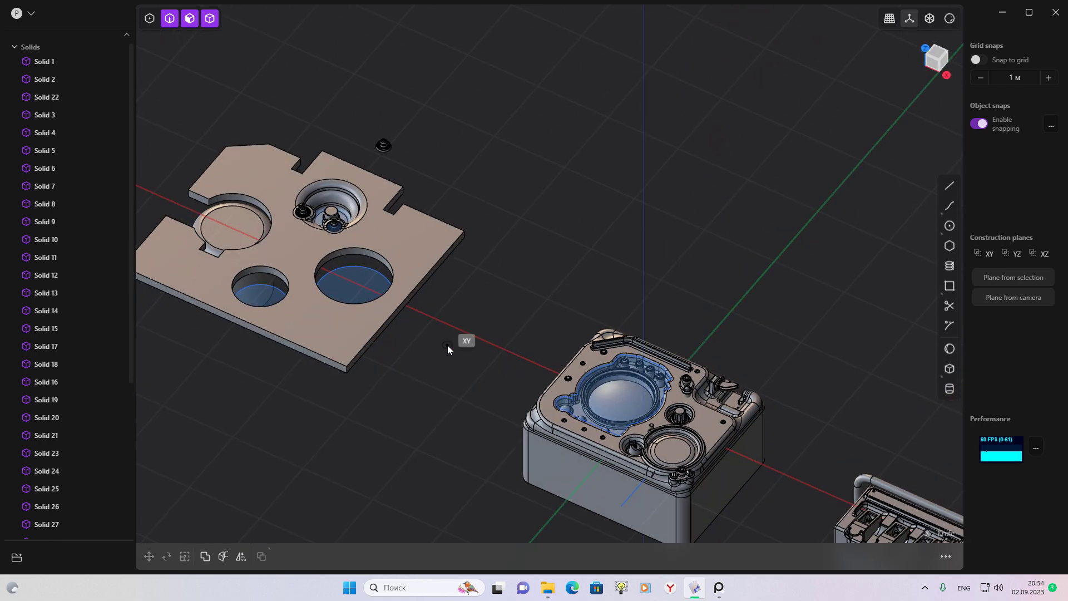
key("1")
scroll(770, 375, "up", 3)
scroll(756, 370, "down", 2)
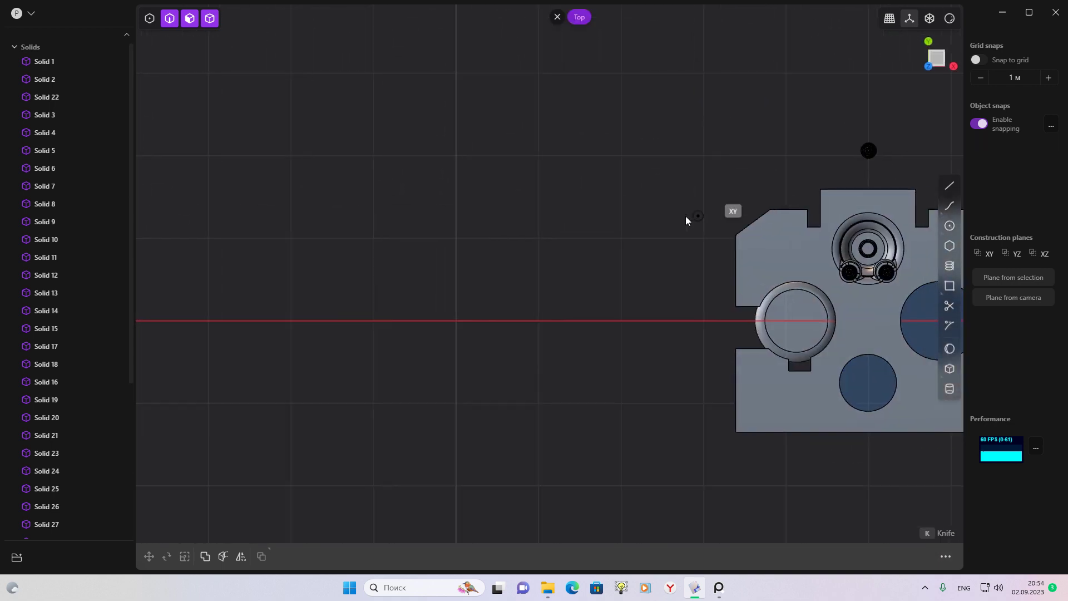
middle_click_drag(822, 265, 692, 196)
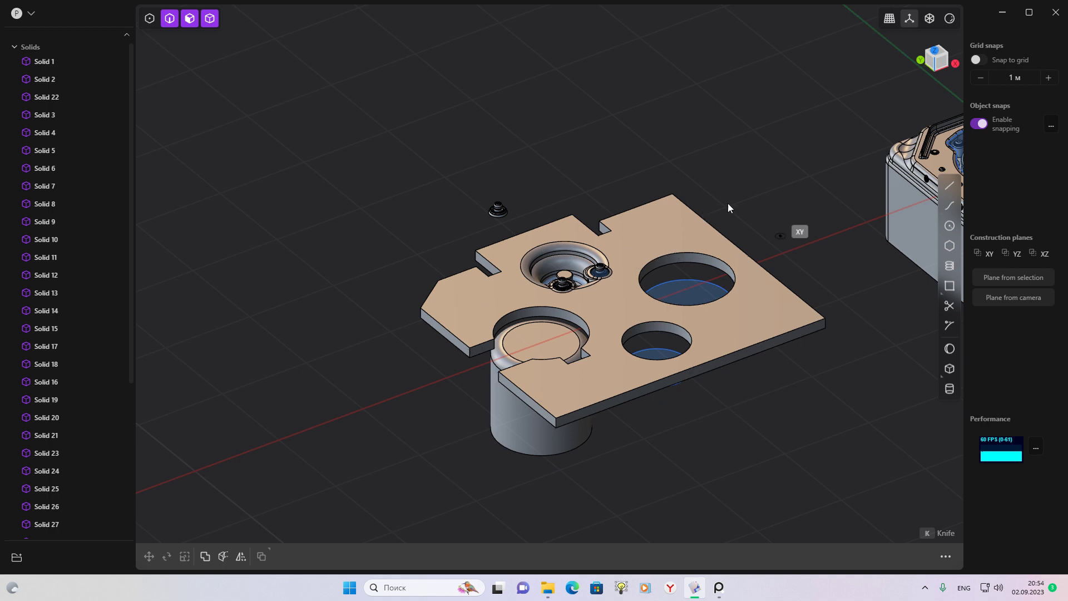
middle_click_drag(685, 311, 525, 358, "shift")
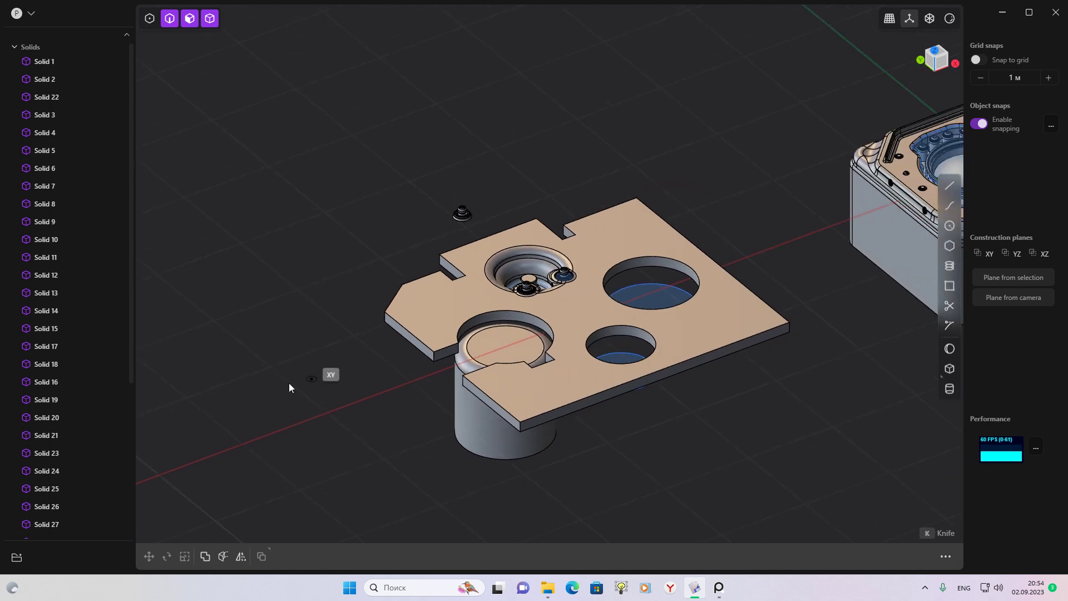
mouse_move(281, 384)
middle_mouse_down("shift")
mouse_move(729, 233)
mouse_move(782, 175)
middle_mouse_up("shift")
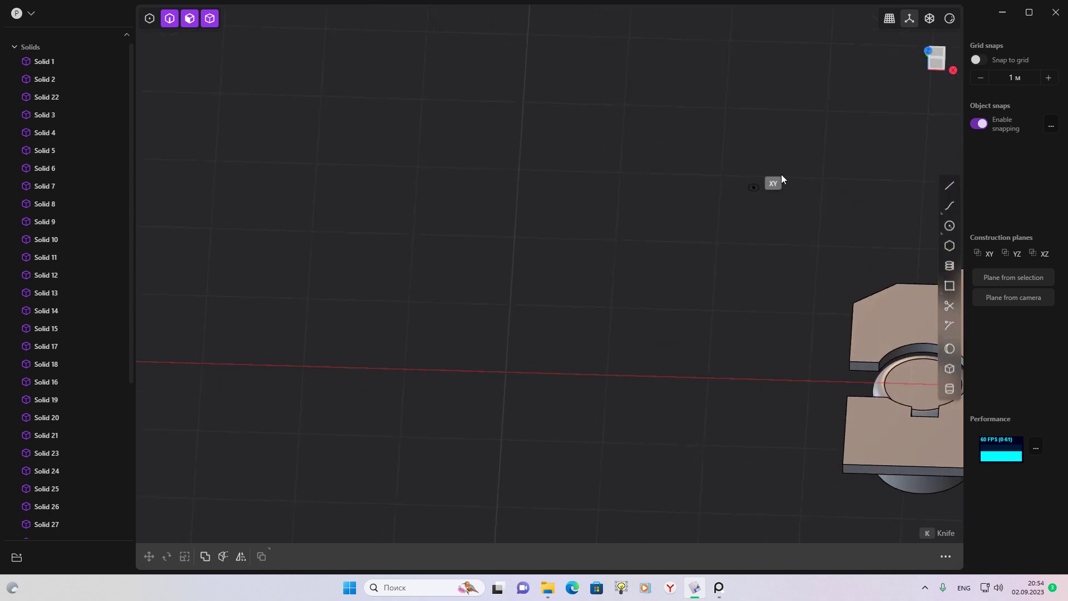
left_click(939, 53)
middle_click_drag(529, 383, 604, 233, "shift")
middle_click_drag(674, 290, 406, 348, "shift")
scroll(475, 327, "down", 3)
mouse_move(721, 362)
middle_mouse_down("shift")
mouse_move(537, 324)
mouse_move(365, 354)
middle_mouse_up("shift")
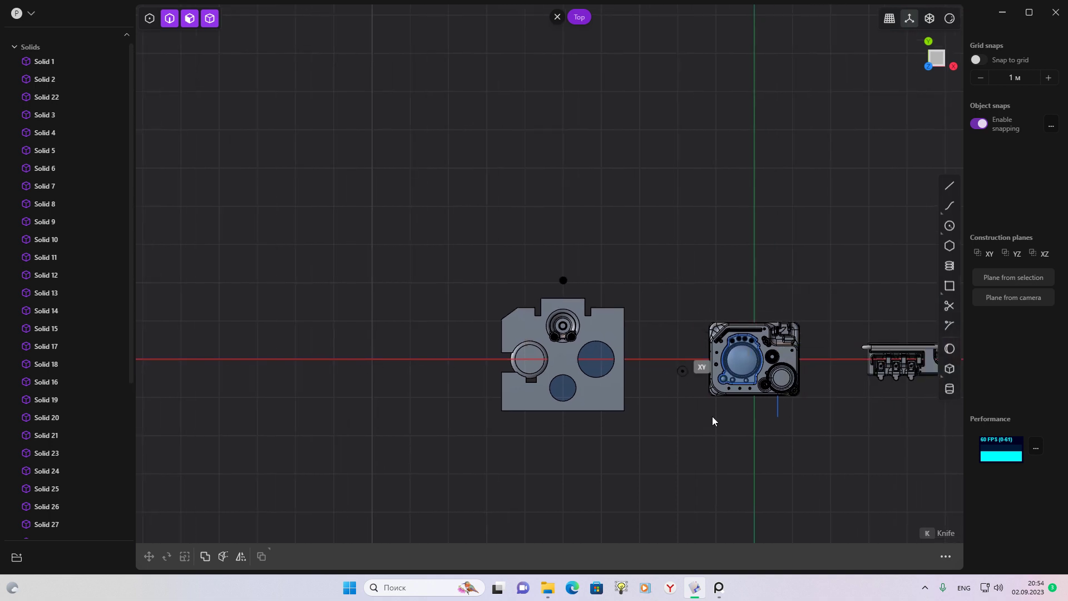
Draw a rectangle left of the holed plate, then bring up the cockpit reference
left_click(322, 361)
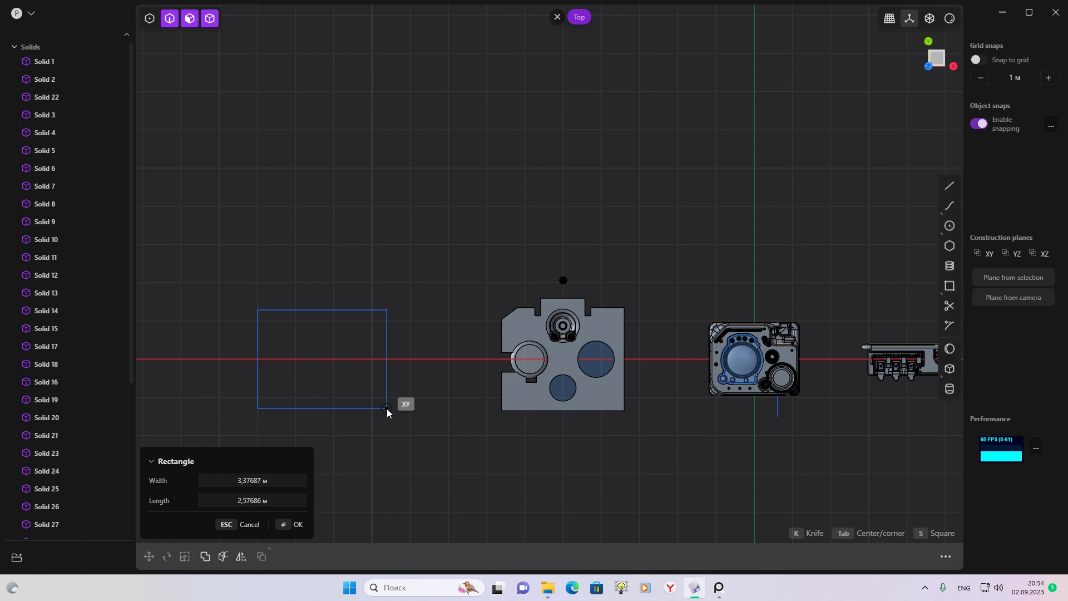
left_click(386, 408)
scroll(763, 458, "up", 2)
middle_click_drag(763, 458, 676, 484)
key("super+d")
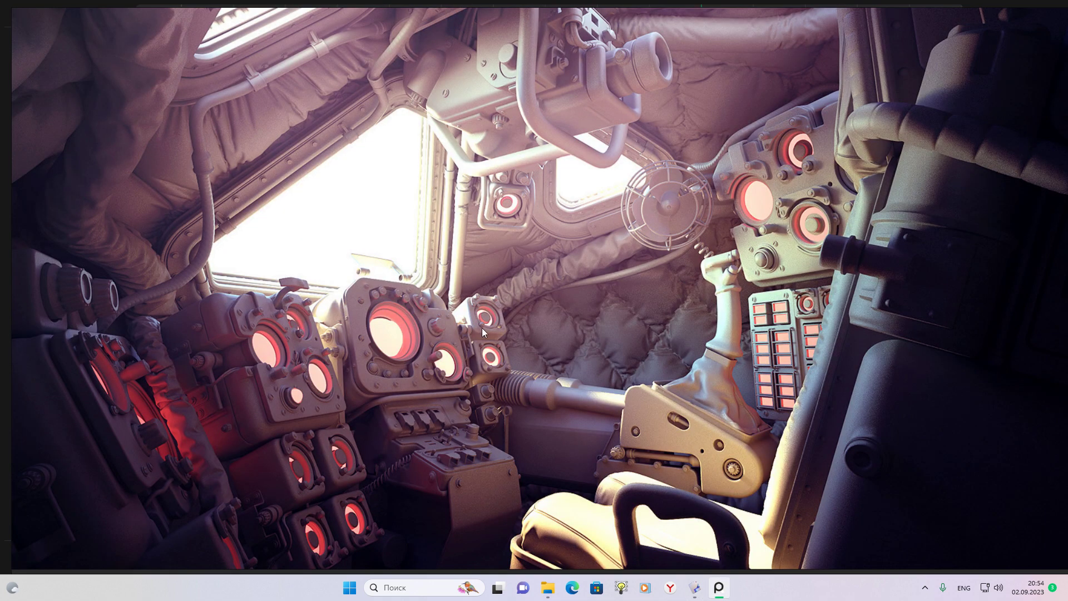
scroll(489, 318, "up", 1)
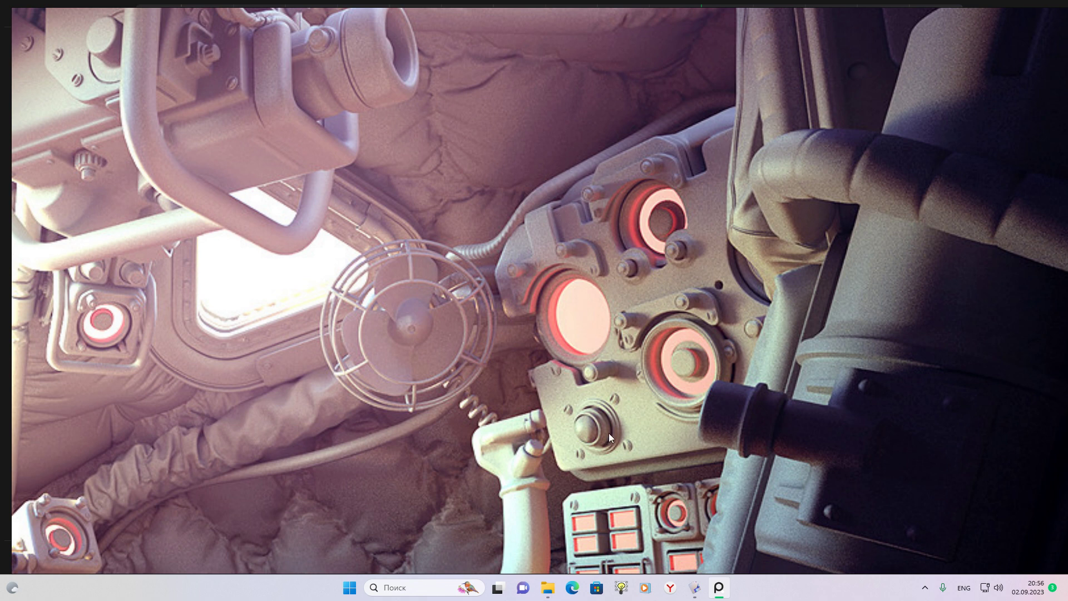
Box-select the holed plate and its pieces and move them to a new spot
left_click(695, 588)
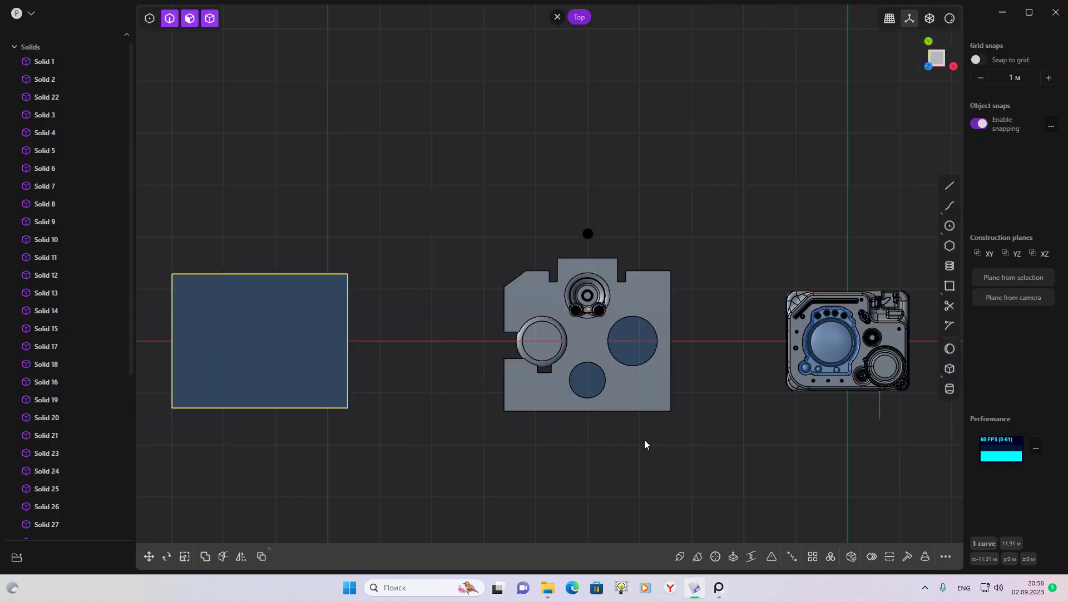
mouse_move(709, 443)
middle_mouse_down()
mouse_move(559, 426)
mouse_move(746, 468)
mouse_move(508, 358)
middle_mouse_up()
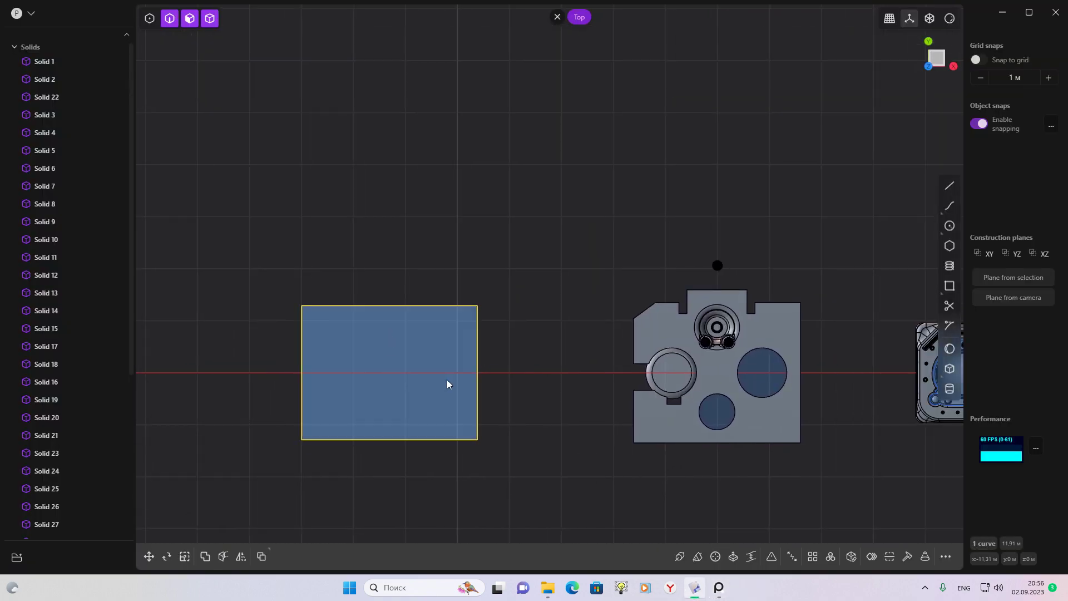
left_click(381, 365)
scroll(283, 339, "up", 2)
middle_click_drag(577, 378, 715, 367)
scroll(538, 342, "up", 1)
scroll(646, 338, "down", 1)
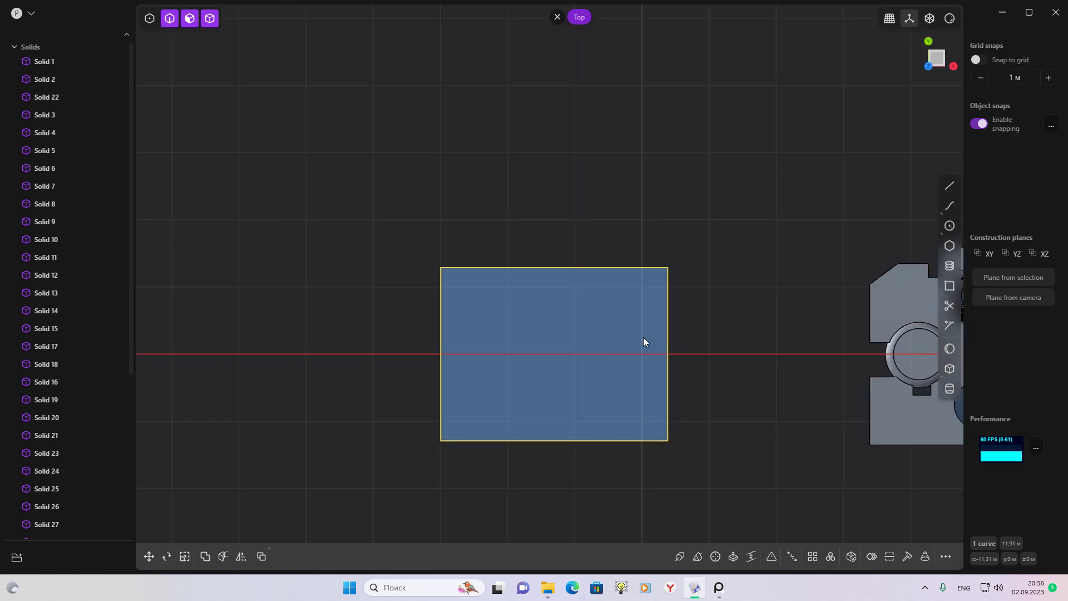
mouse_move(647, 341)
middle_mouse_down()
mouse_move(465, 345)
mouse_move(720, 336)
mouse_move(613, 365)
mouse_move(410, 365)
middle_mouse_up()
scroll(556, 363, "down", 1)
mouse_move(648, 453)
middle_mouse_down()
mouse_move(611, 414)
mouse_move(640, 436)
mouse_move(727, 460)
middle_mouse_up()
left_click_drag(747, 465, 530, 169)
scroll(587, 258, "down", 1)
key("g")
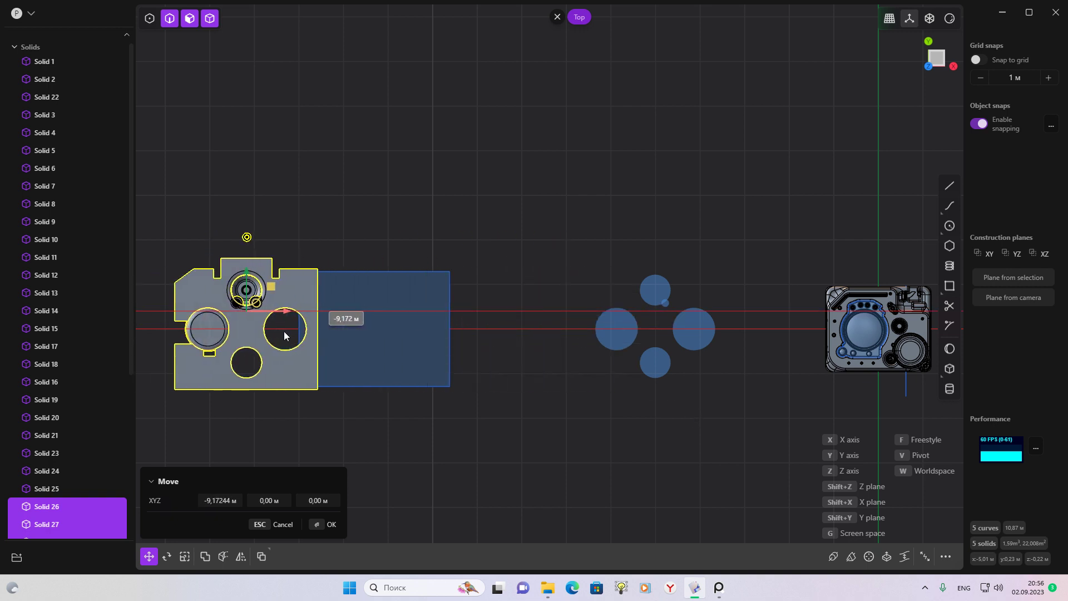
left_click(559, 356)
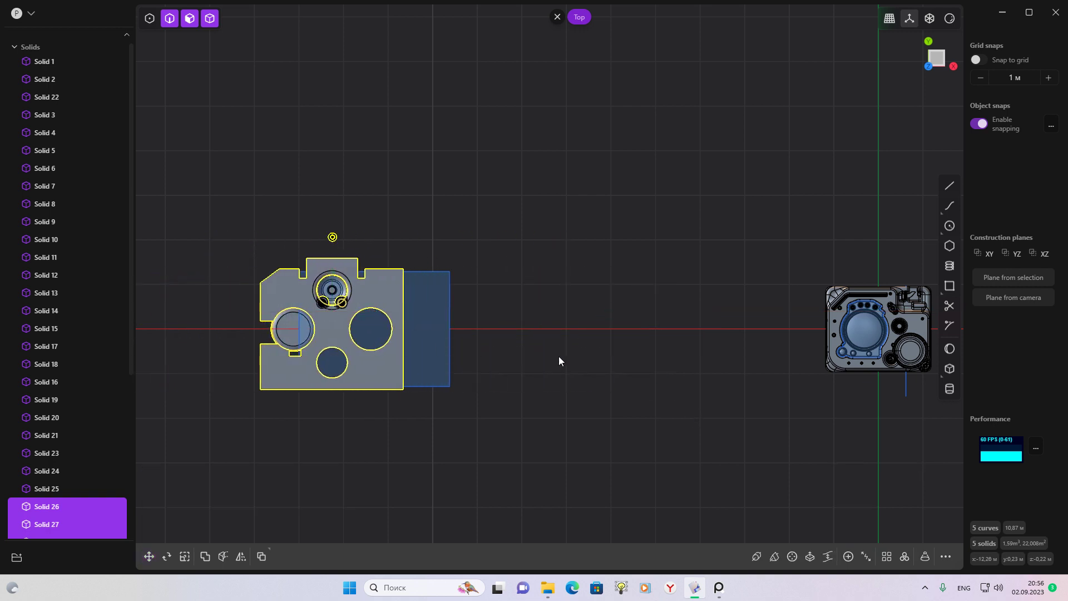
Move the rectangle next to the detailed panel model
left_click(450, 310)
key("g")
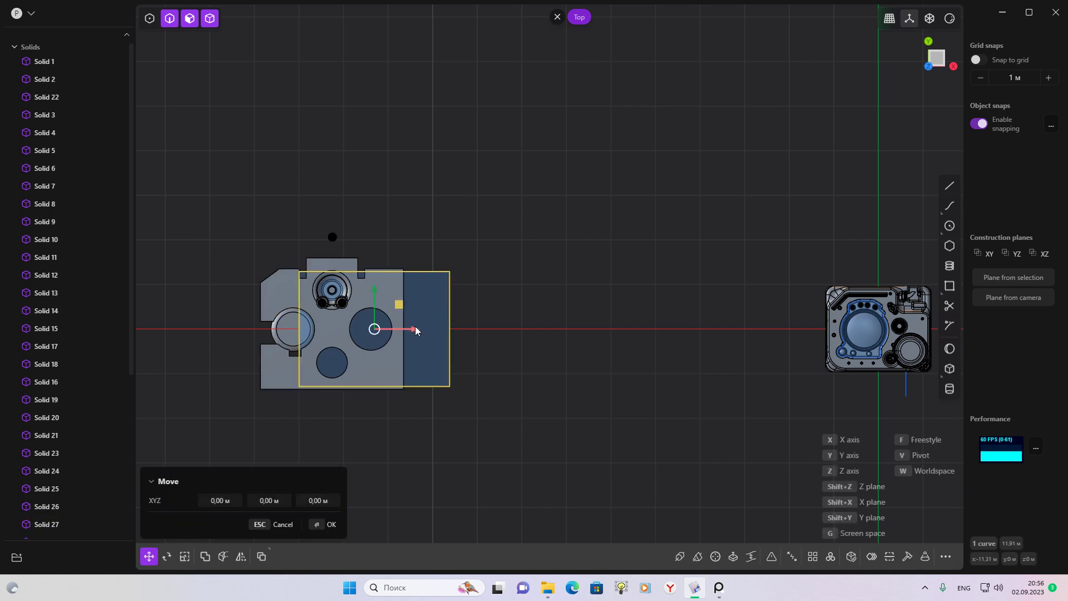
middle_click_drag(719, 352, 491, 382, "shift")
scroll(451, 367, "up", 2)
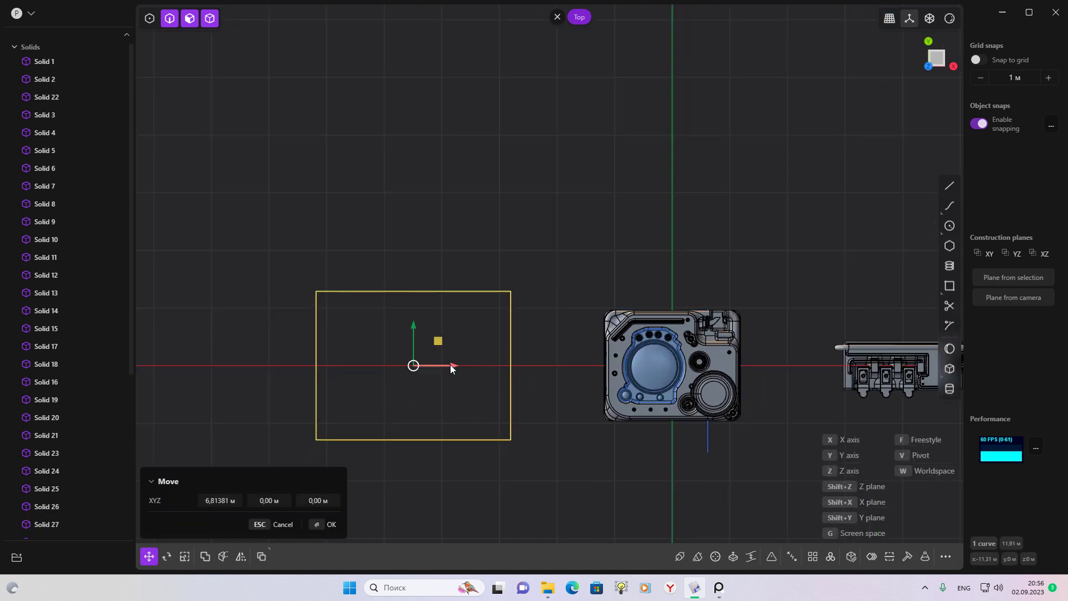
left_click(445, 369)
Move the holed plate higher up out of the way, then view the cockpit reference
middle_click_drag(371, 417, 563, 393, "shift")
scroll(510, 274, "down", 2)
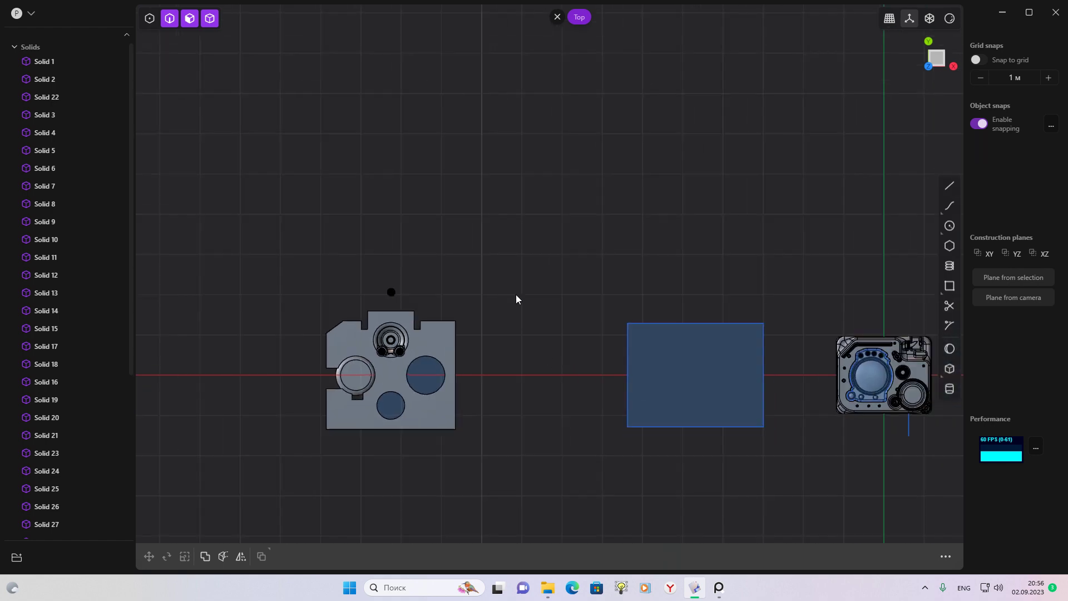
left_click_drag(508, 238, 286, 480)
key("e")
key("g")
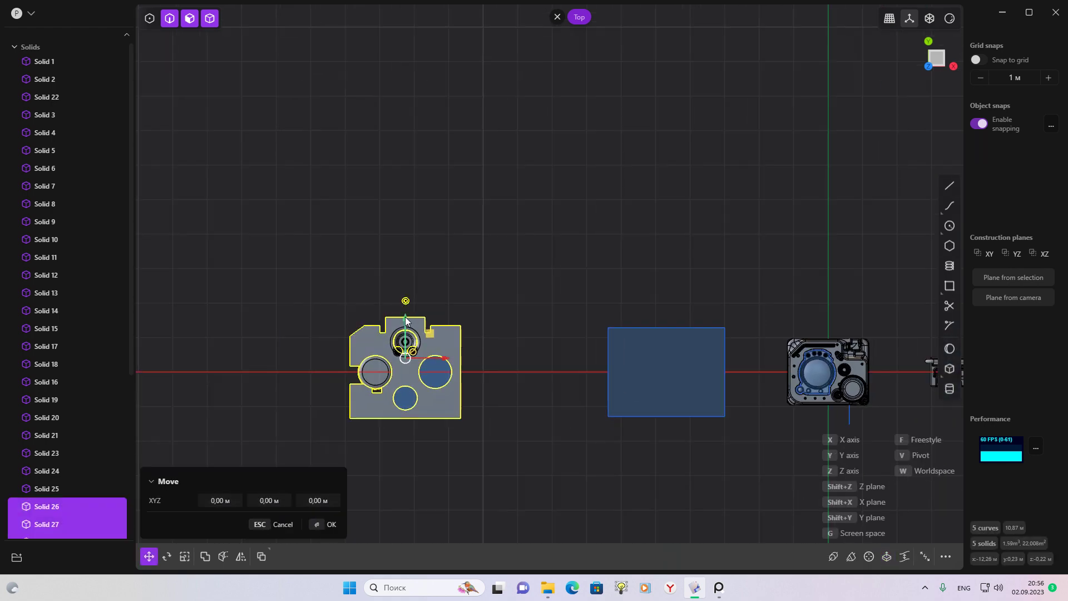
left_click(493, 225)
left_click(550, 259)
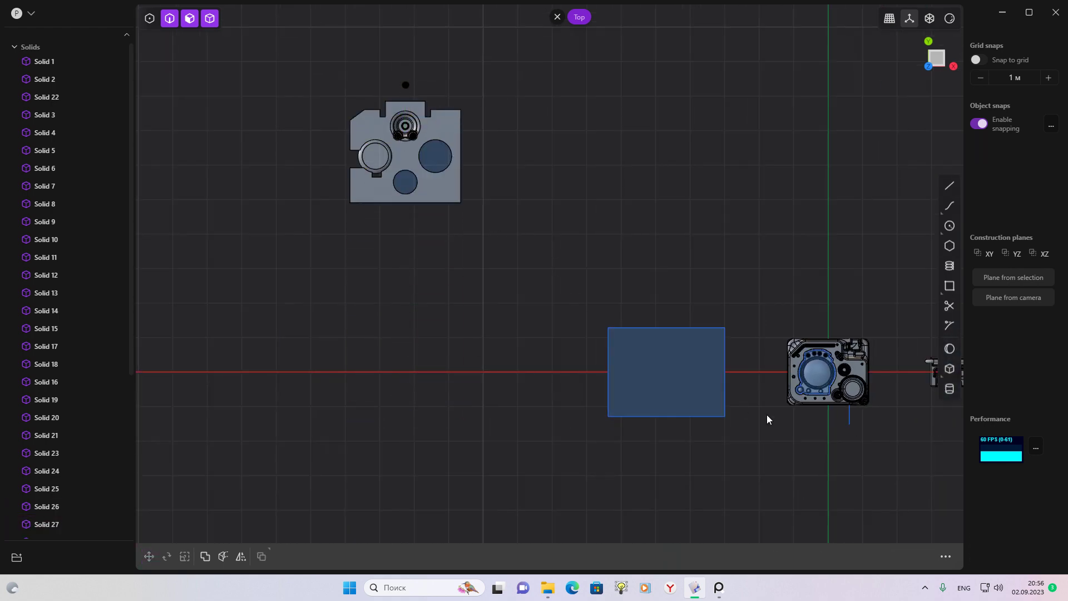
scroll(778, 418, "up", 2)
scroll(710, 347, "up", 1)
scroll(710, 342, "down", 2)
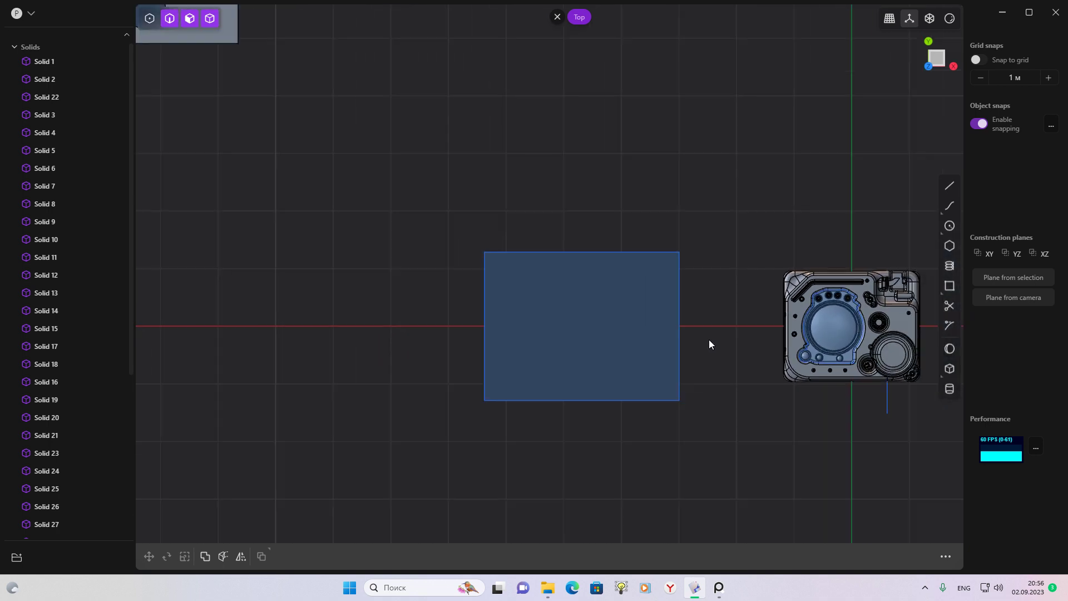
middle_click_drag(696, 333, 601, 384, "shift")
scroll(610, 393, "up", 2)
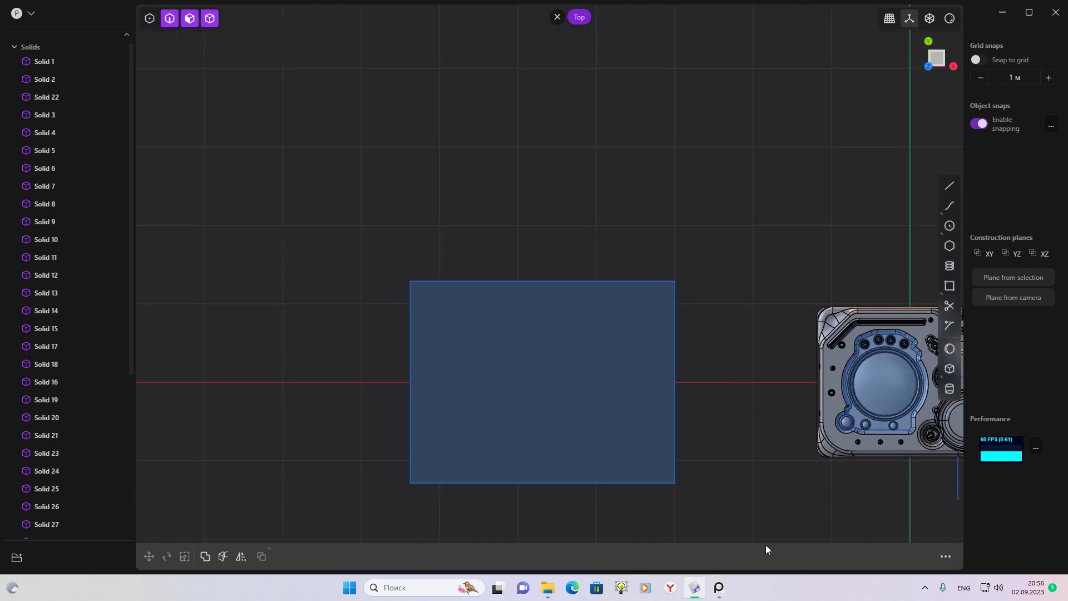
left_click(721, 593)
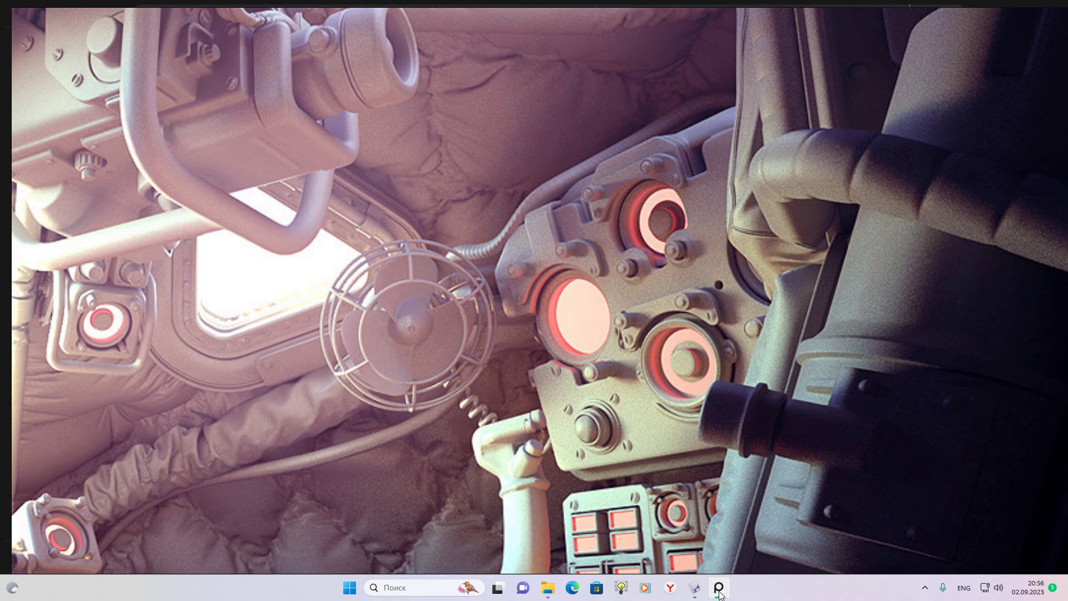
Draw a circle in the left half of the rectangle
left_click(719, 590)
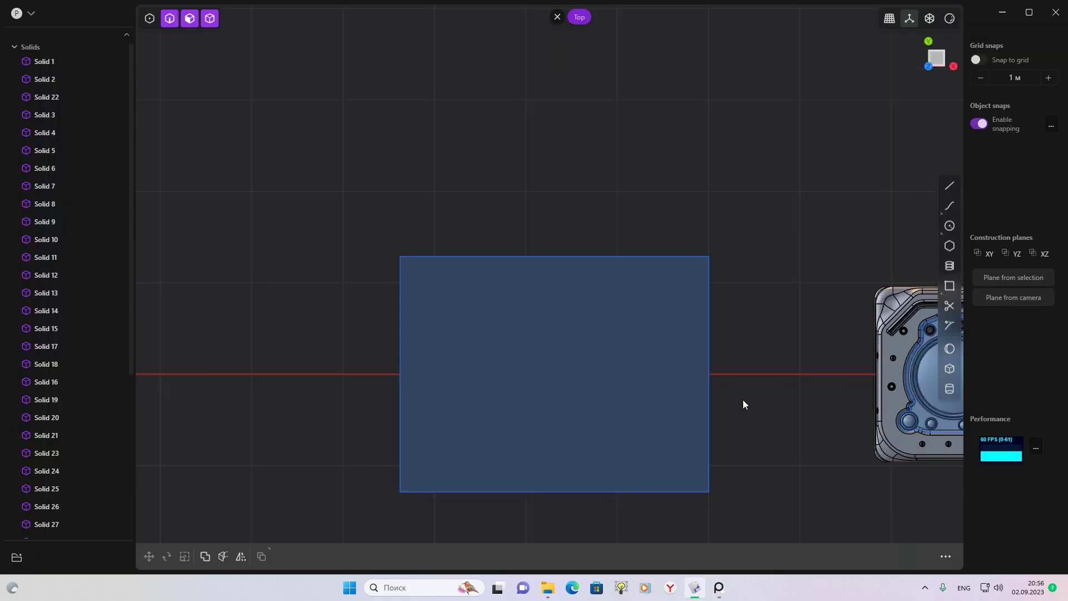
left_click(950, 227)
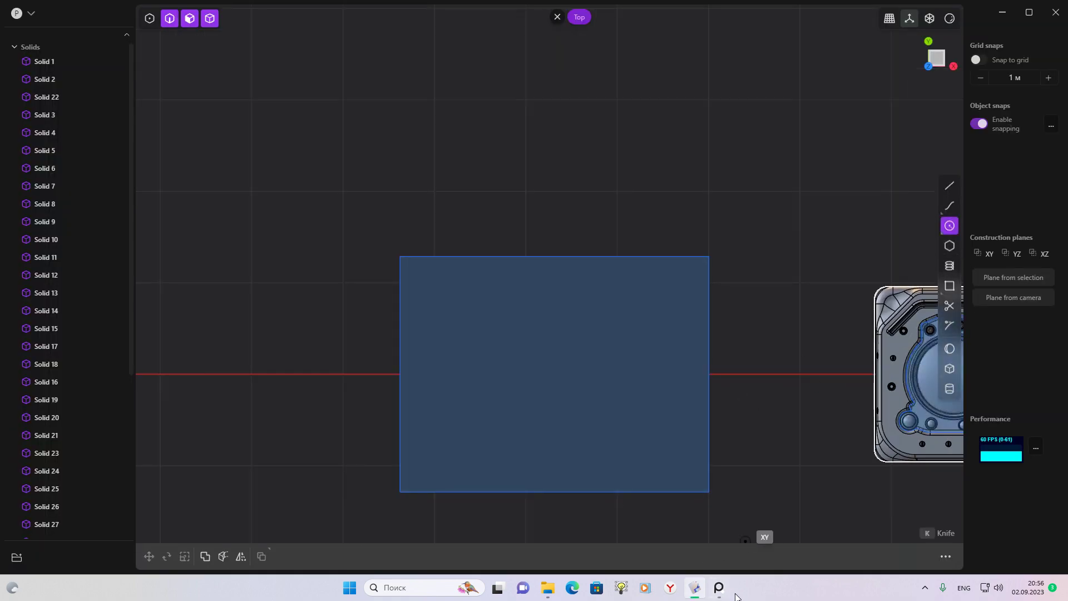
mouse_move(719, 588)
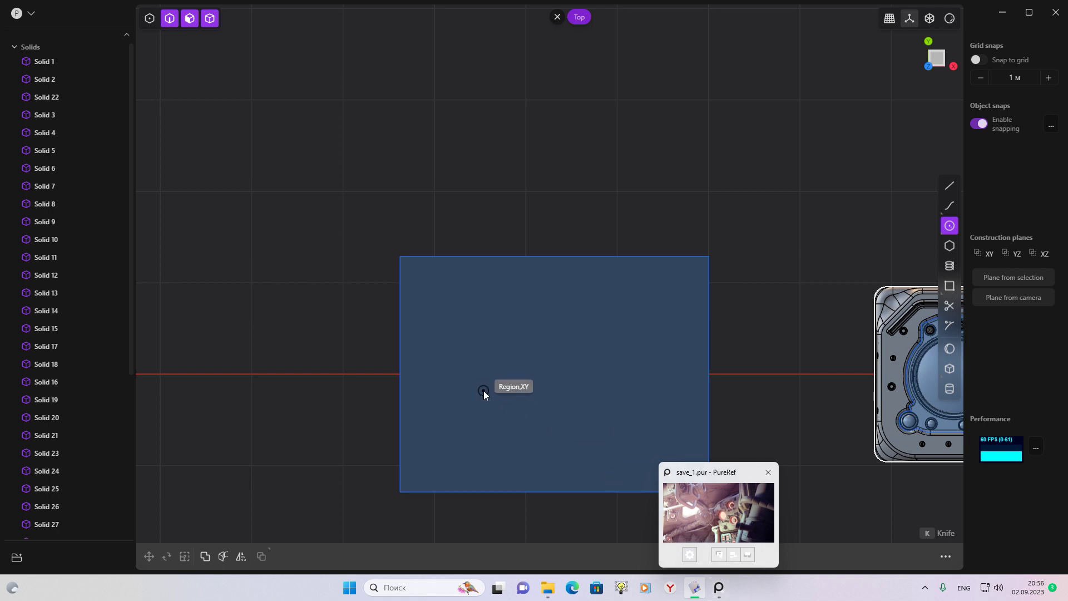
left_click(464, 374)
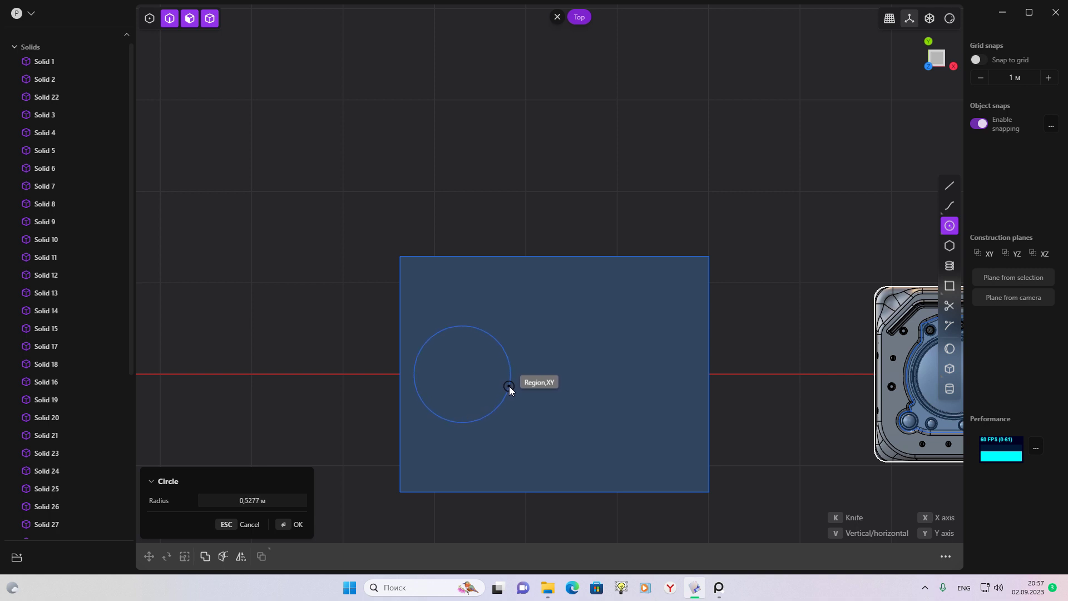
left_click(509, 386)
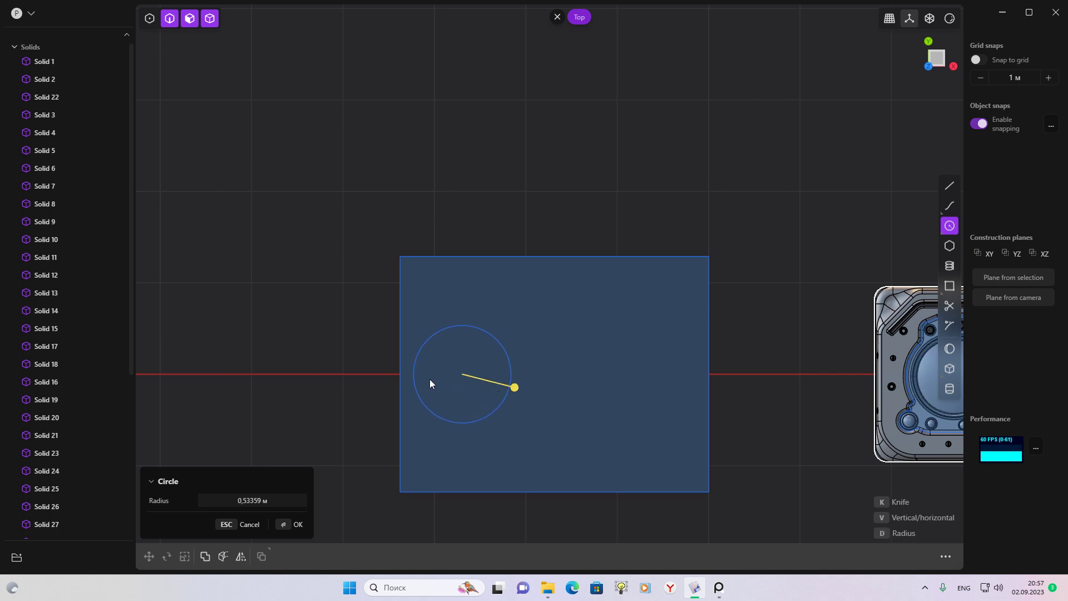
scroll(424, 378, "up", 1)
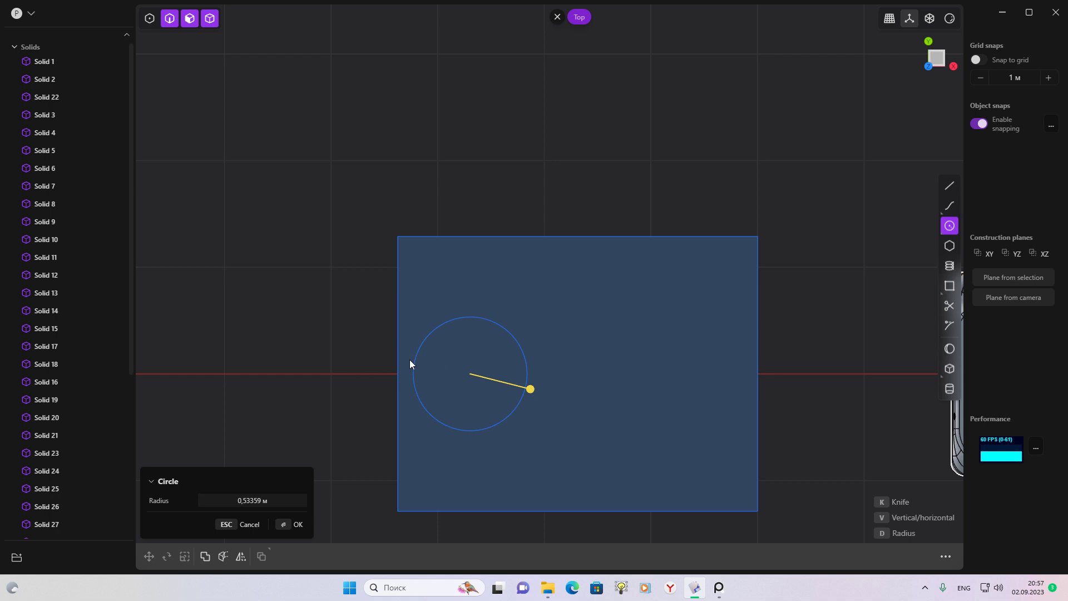
key("Return")
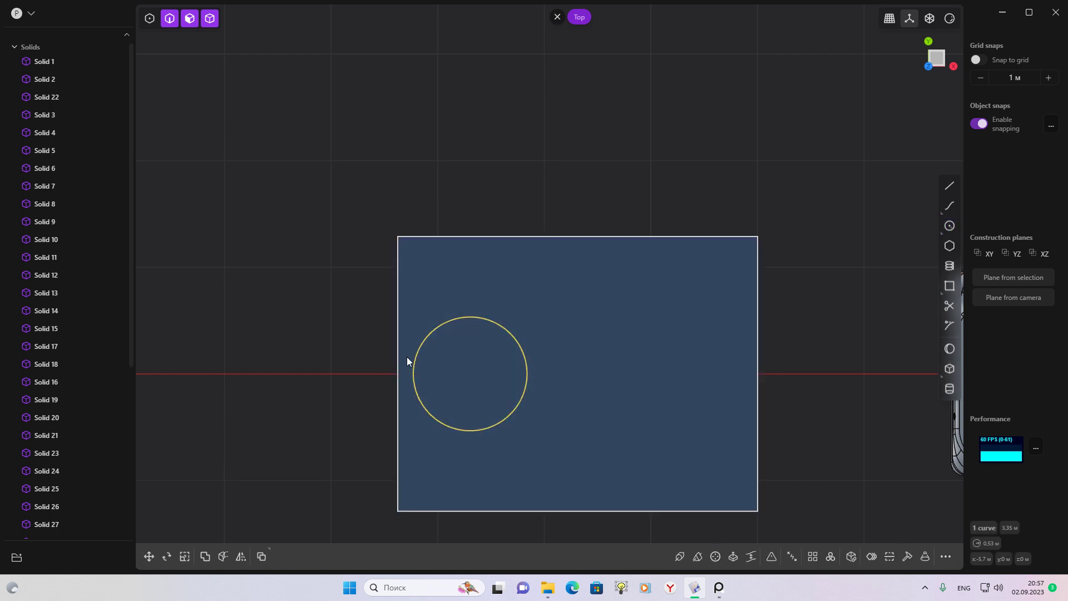
Move the circle slightly higher, then shift it sideways
left_click(718, 587)
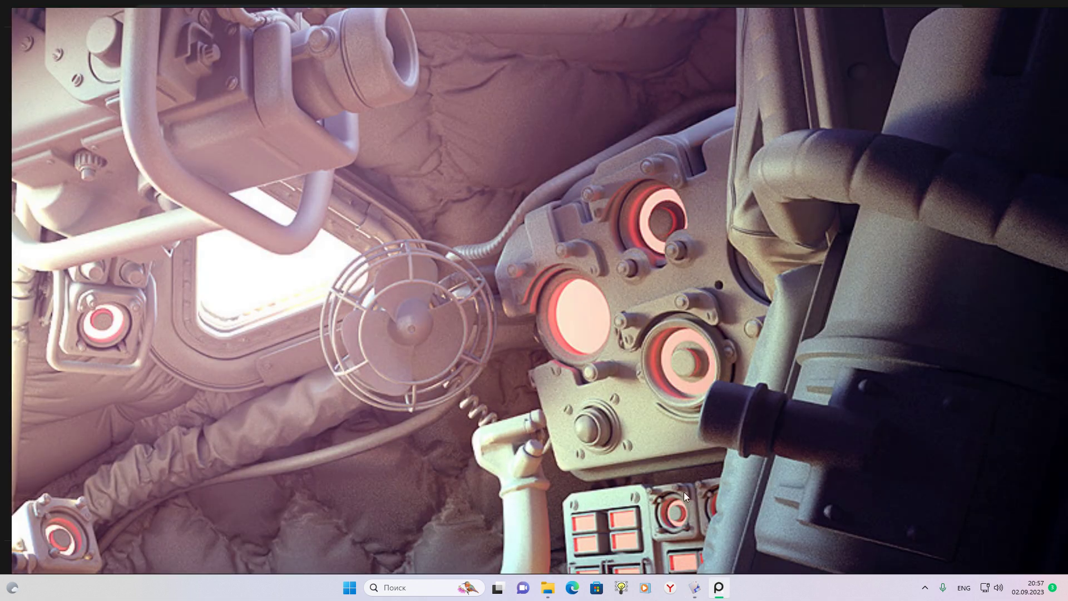
left_click(692, 588)
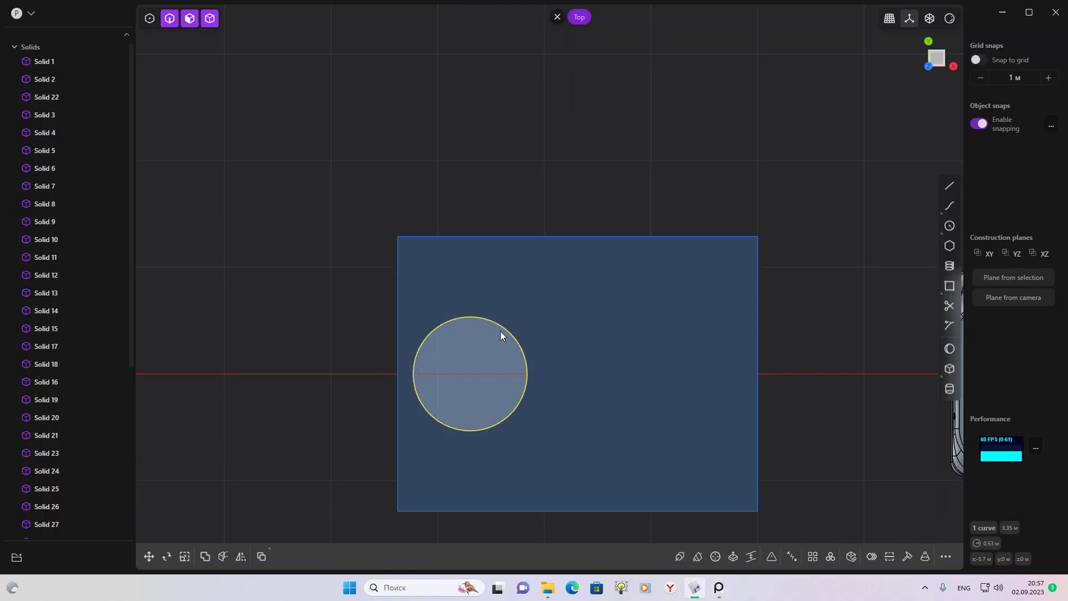
key("g")
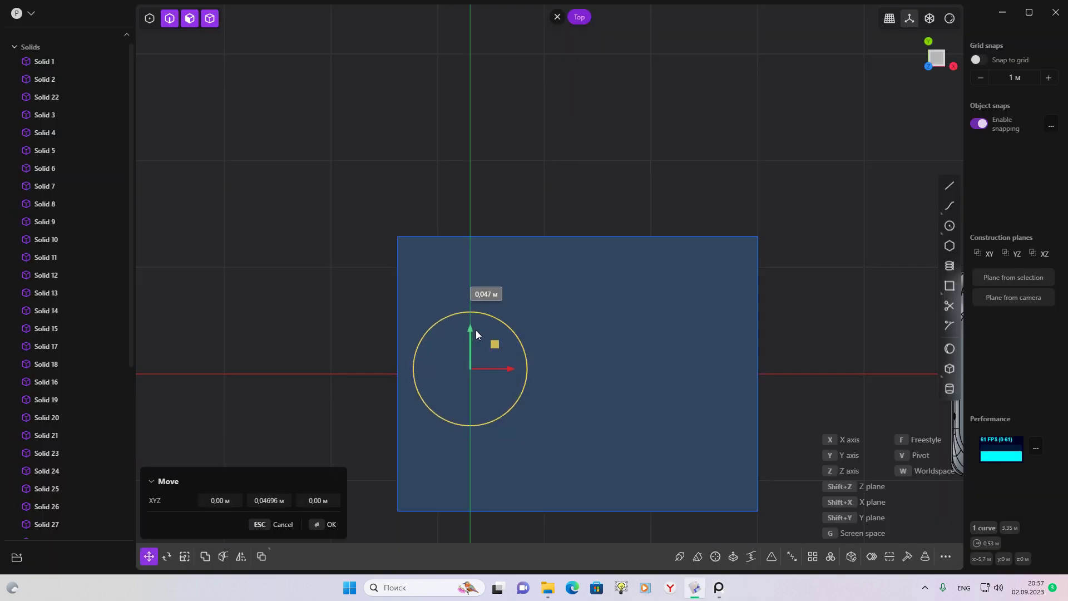
left_click(433, 319)
left_click(781, 418)
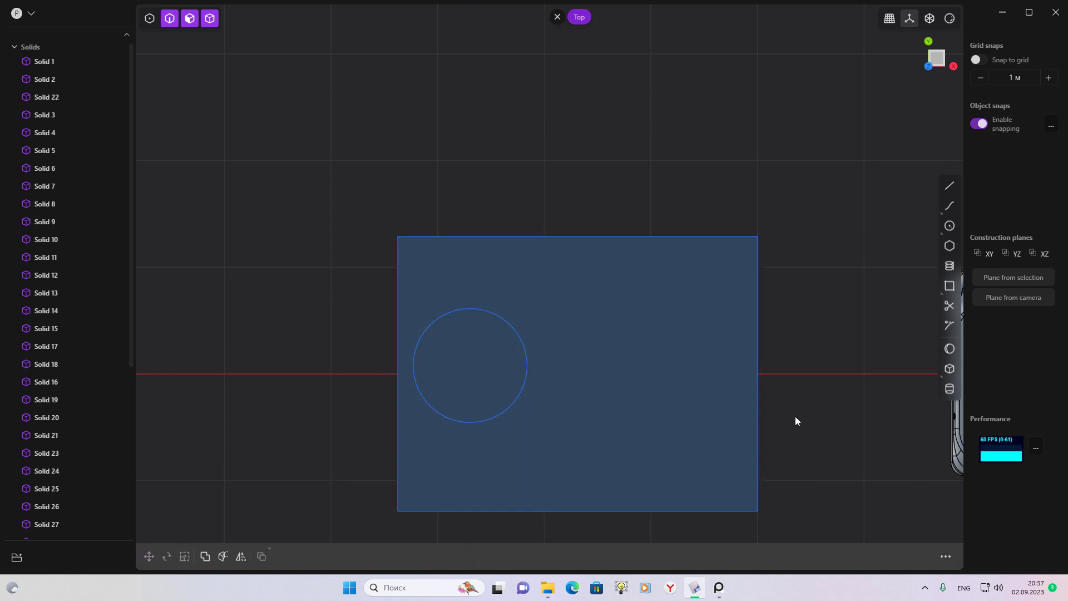
left_click(510, 337)
scroll(548, 347, "right", 3)
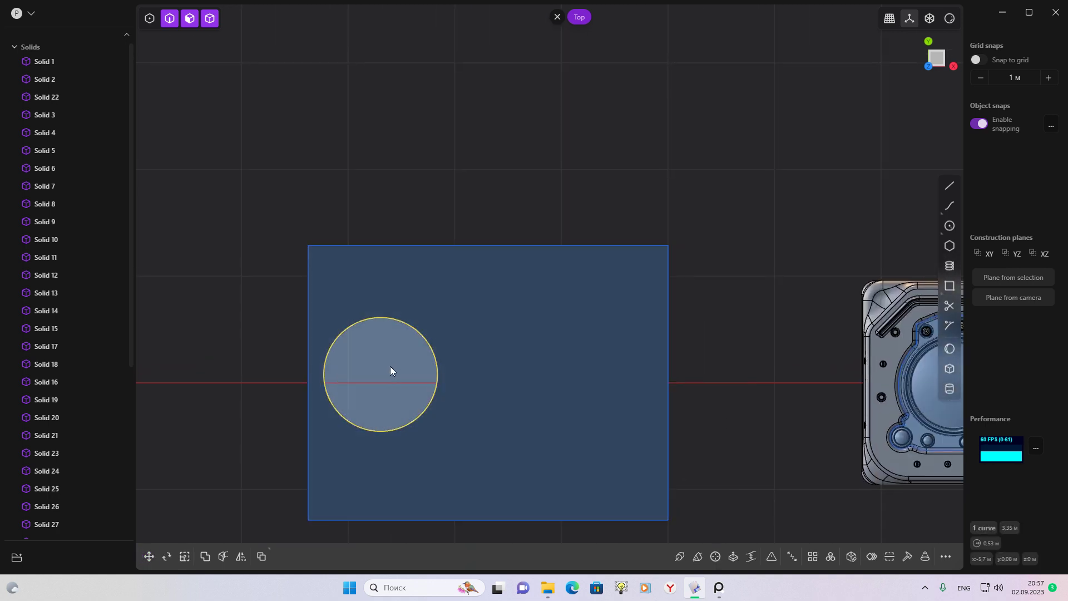
key("g")
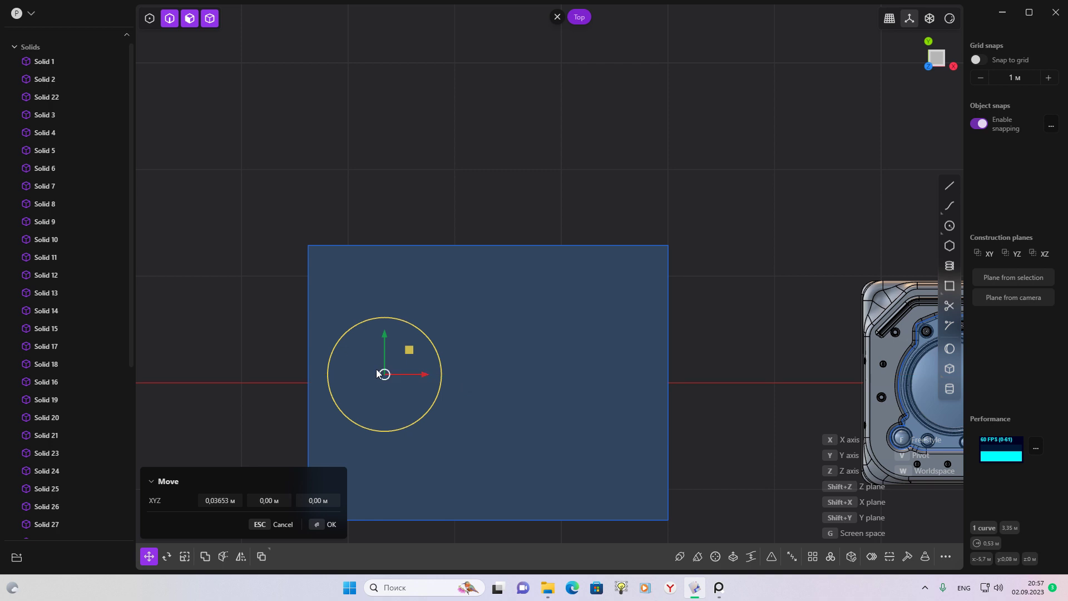
left_click(332, 368)
left_click(238, 340)
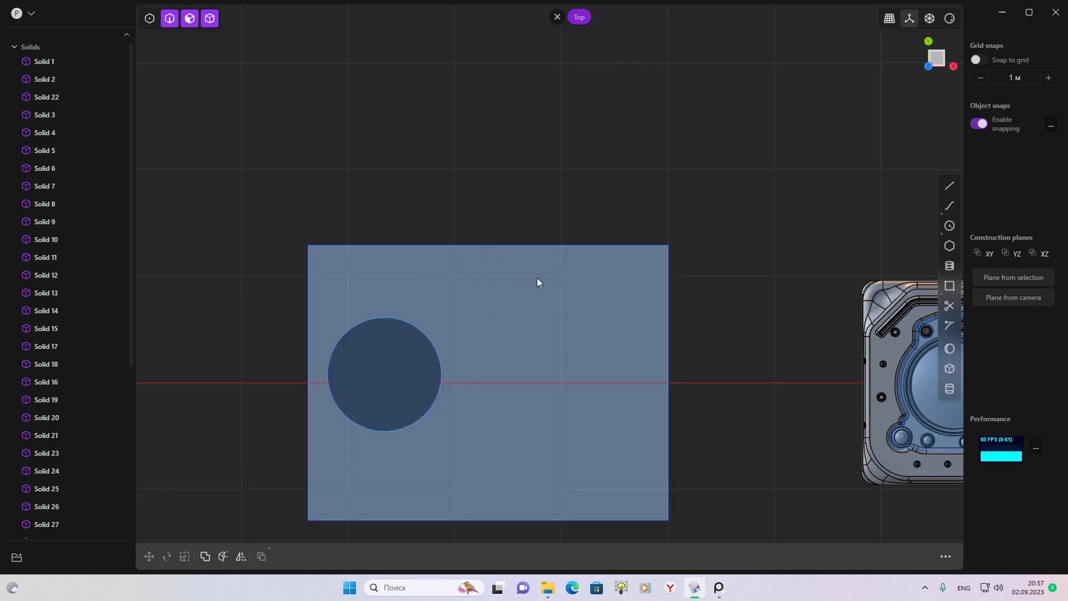
Mirror the left circle across the rectangle's vertical centre onto its right half
left_click(404, 324)
key("alt+x")
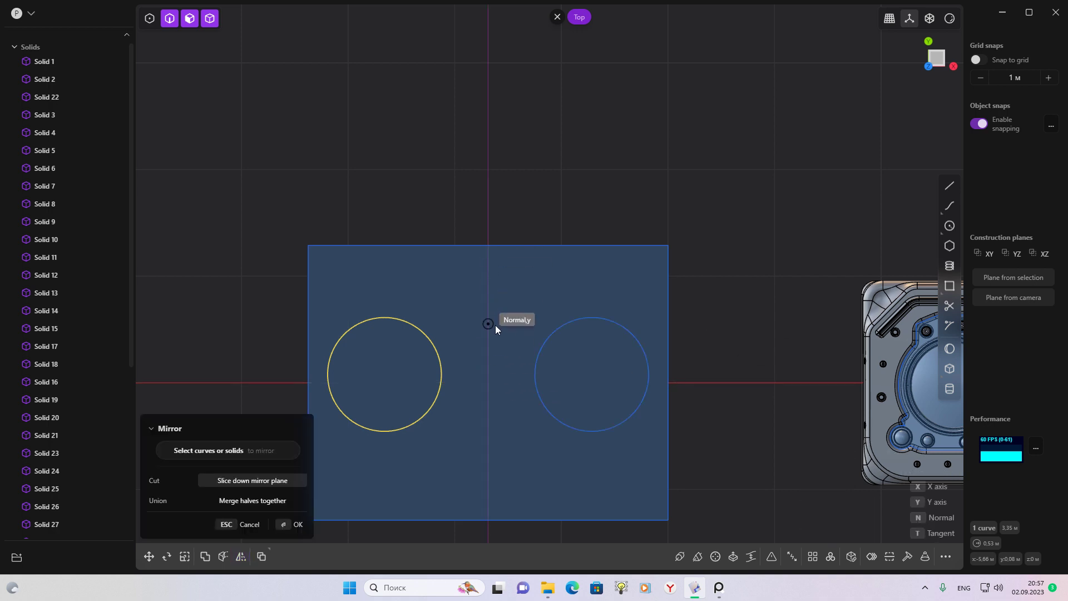
left_click(494, 329)
left_click(712, 342)
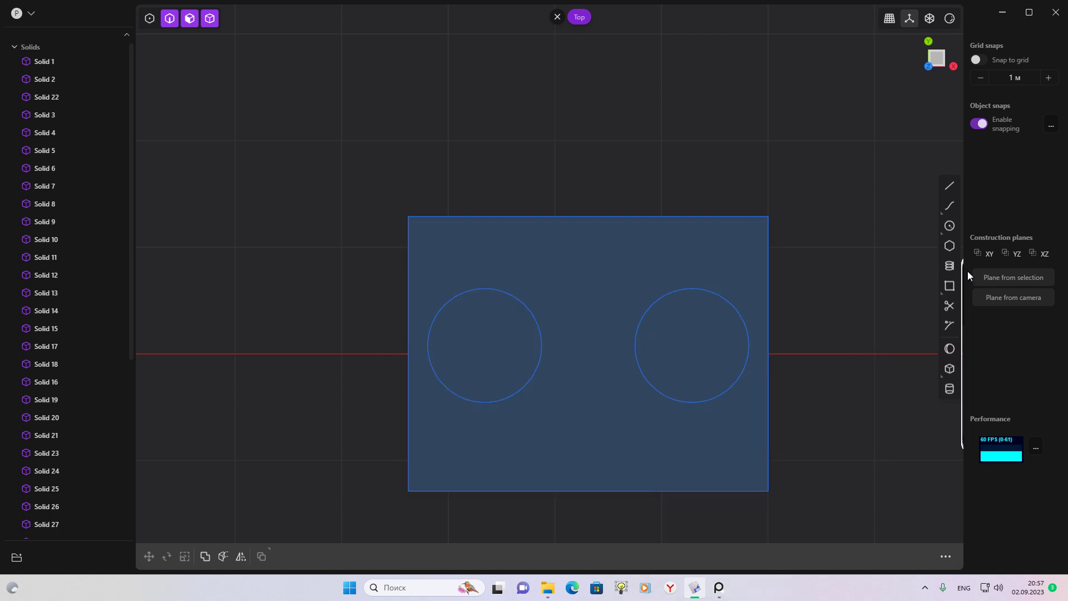
Draw a small centred circle on the rectangle's top edge midpoint
left_click(951, 231)
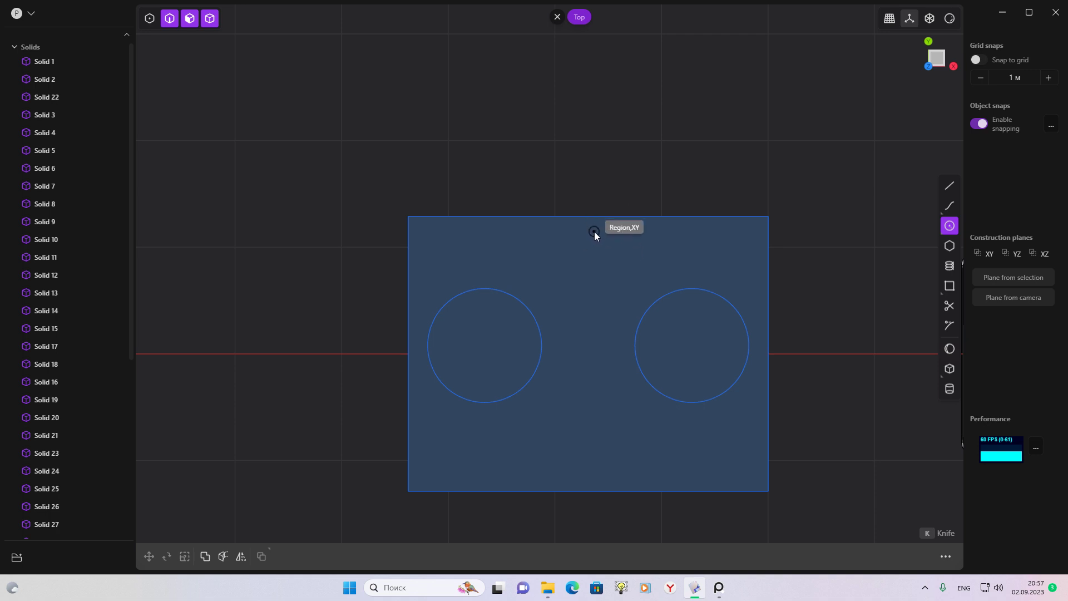
left_click(620, 272)
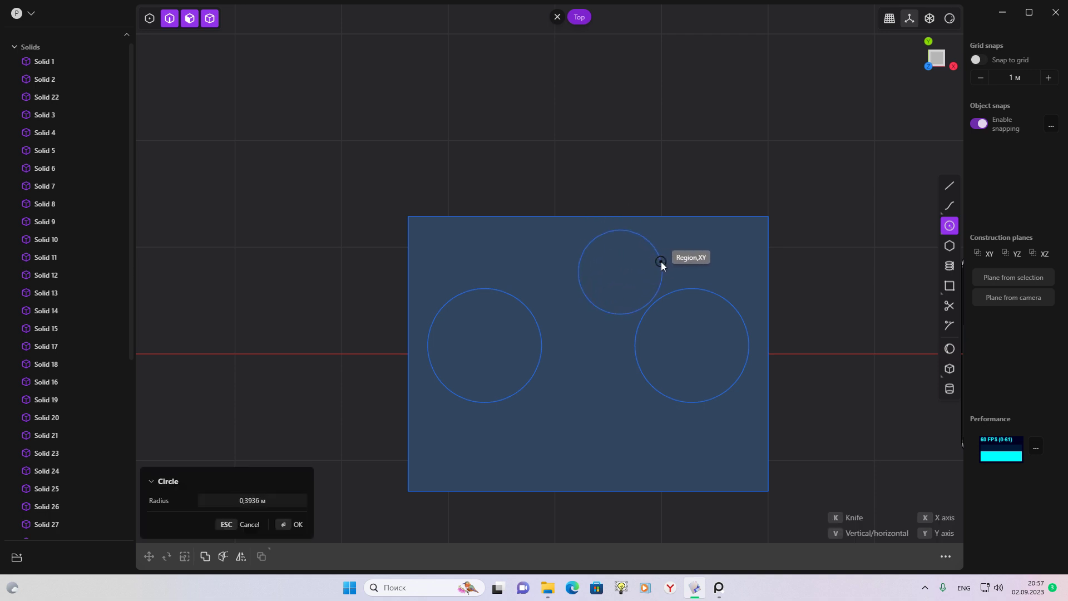
key("Escape")
left_click(949, 227)
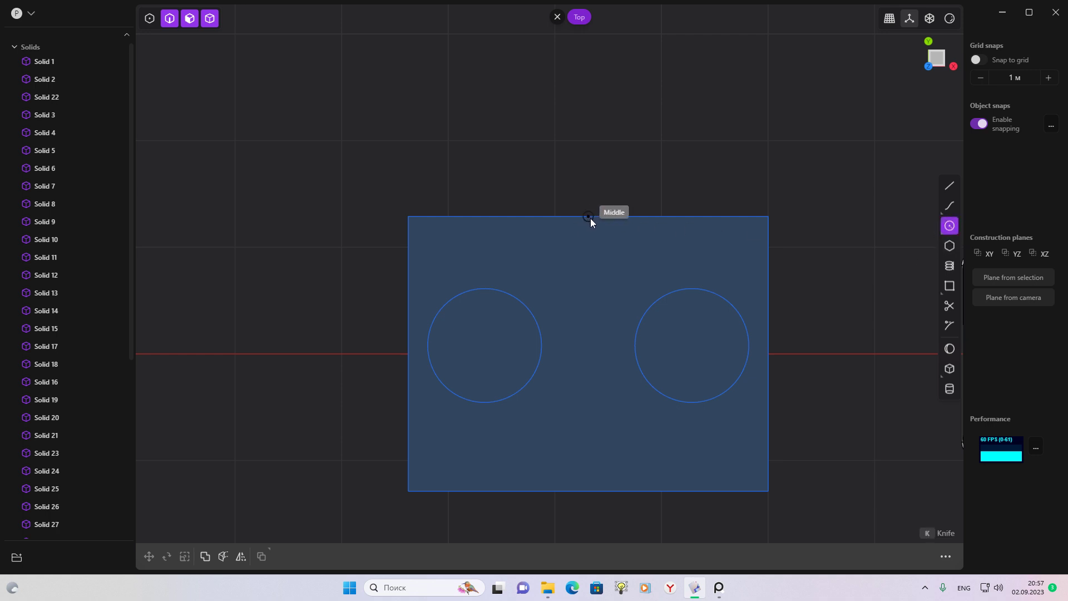
left_click(590, 218)
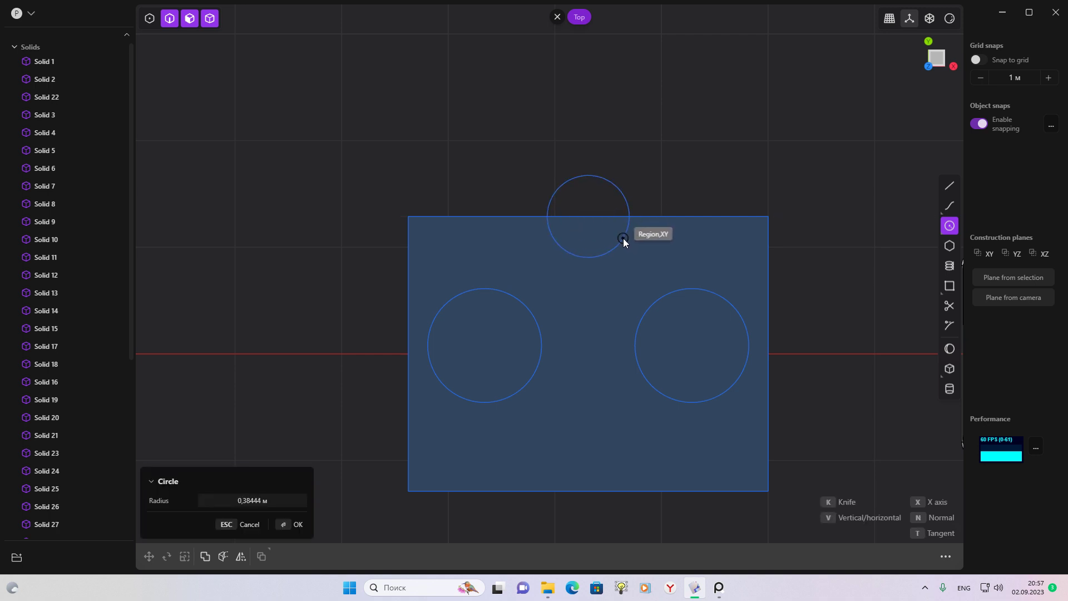
left_click(722, 591)
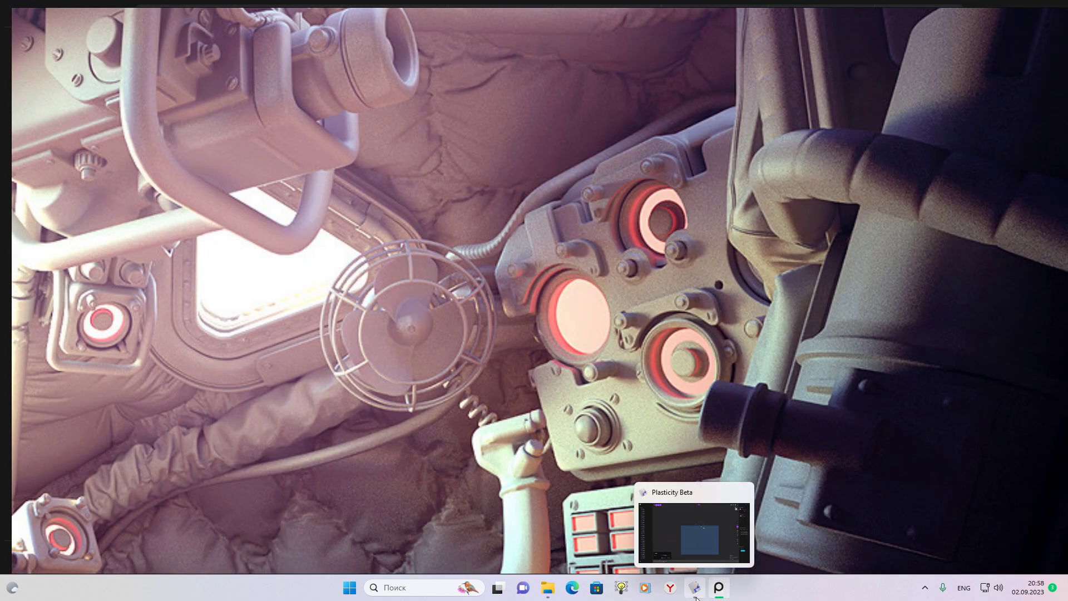
left_click(695, 588)
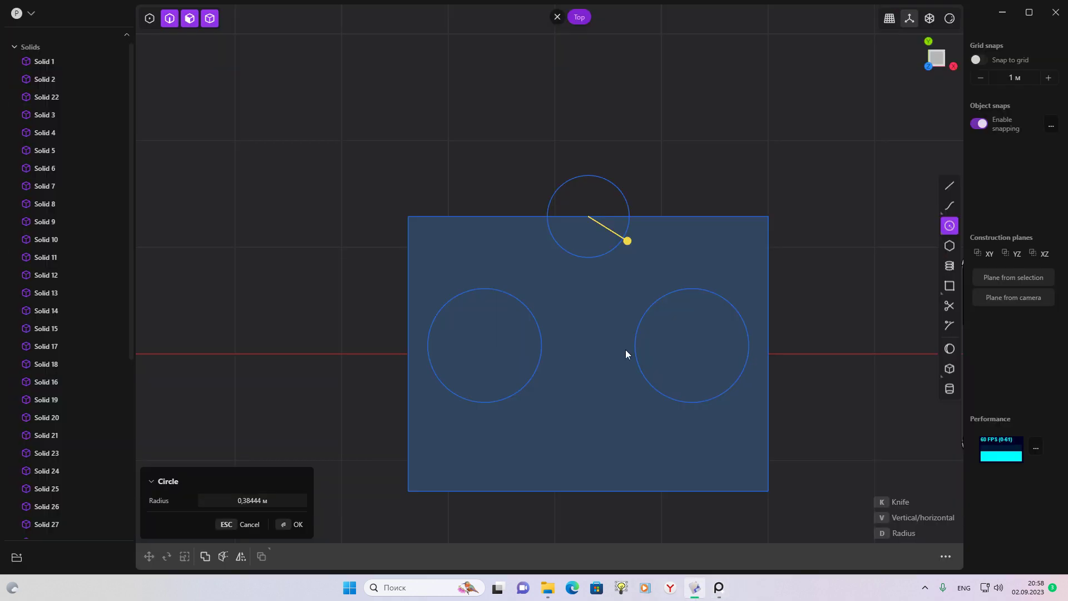
left_click(630, 243)
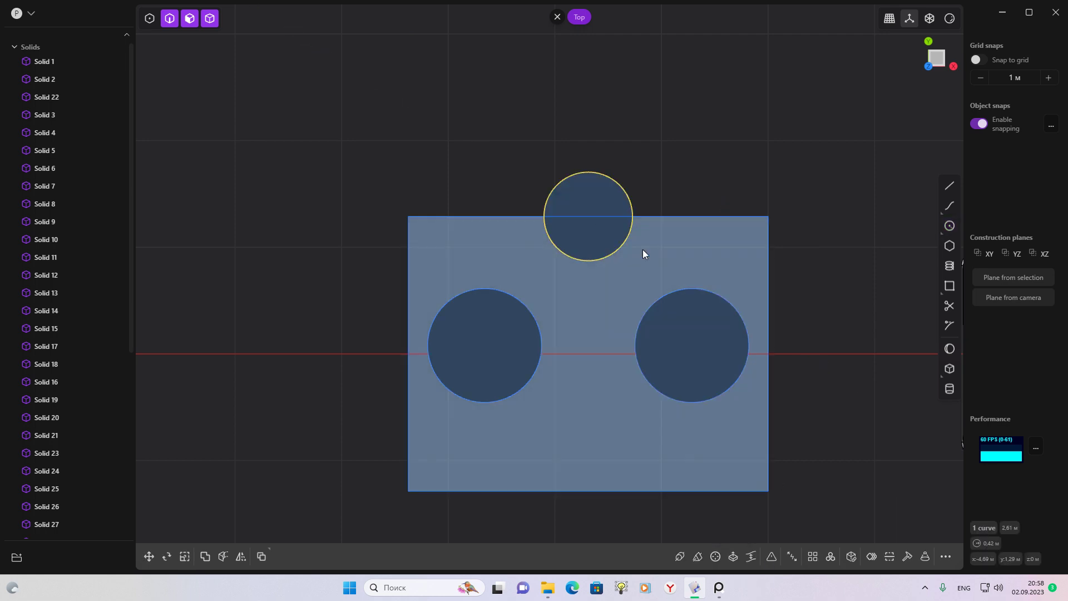
Move the small circle down just inside the rectangle's top edge
key("g")
left_click_drag(591, 188, 645, 234)
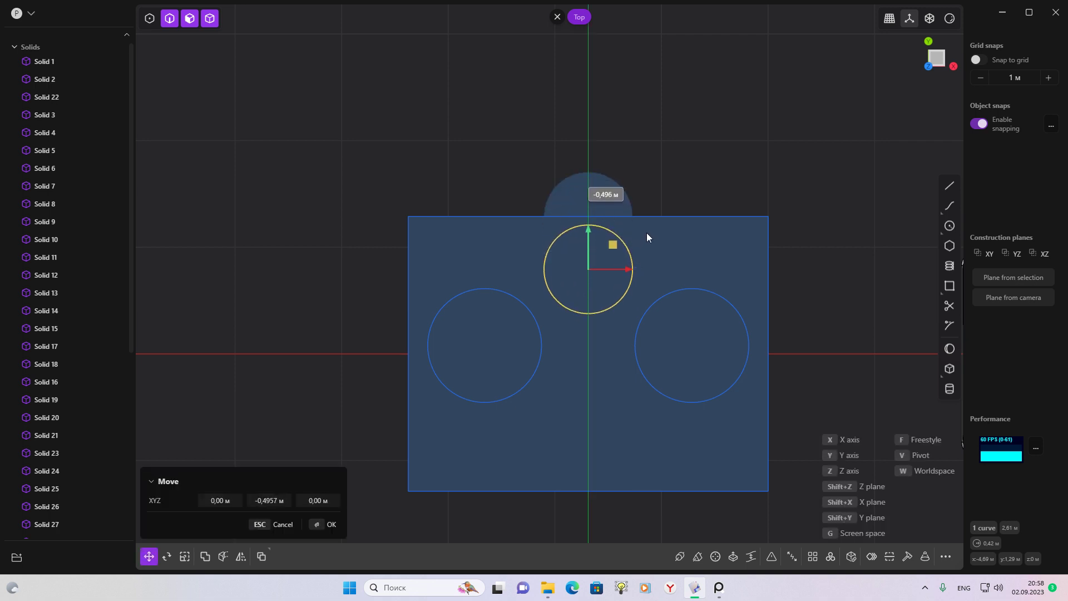
key("Return")
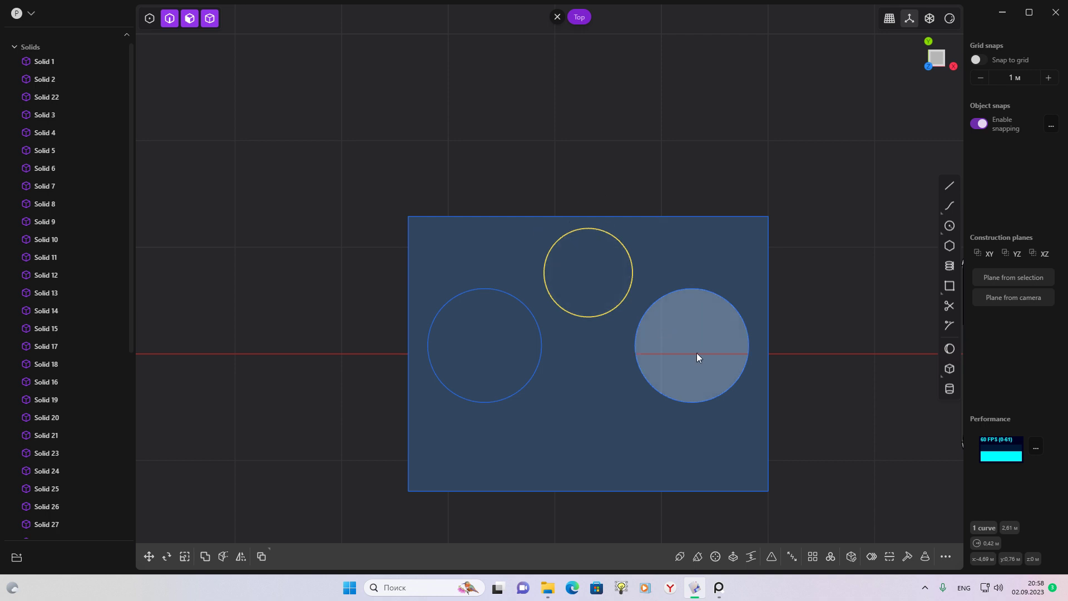
scroll(800, 385, "down", 2)
mouse_move(830, 385)
middle_mouse_down("shift")
mouse_move(534, 379)
mouse_move(792, 352)
middle_mouse_up("shift")
scroll(776, 334, "up", 1)
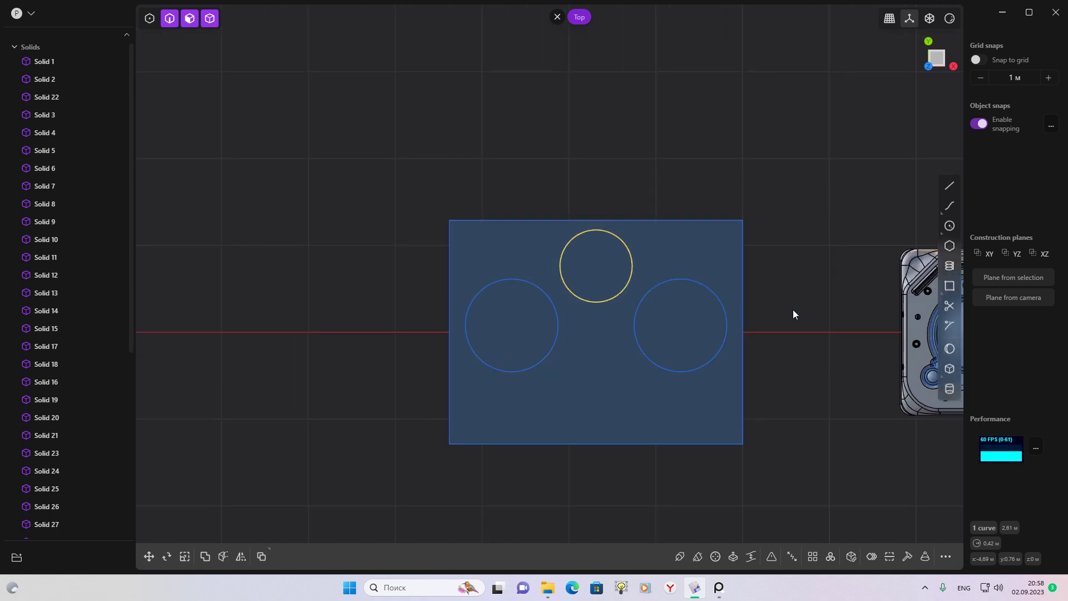
Mirror the top small circle across the horizontal axis through the right edge midpoint
key("alt+x")
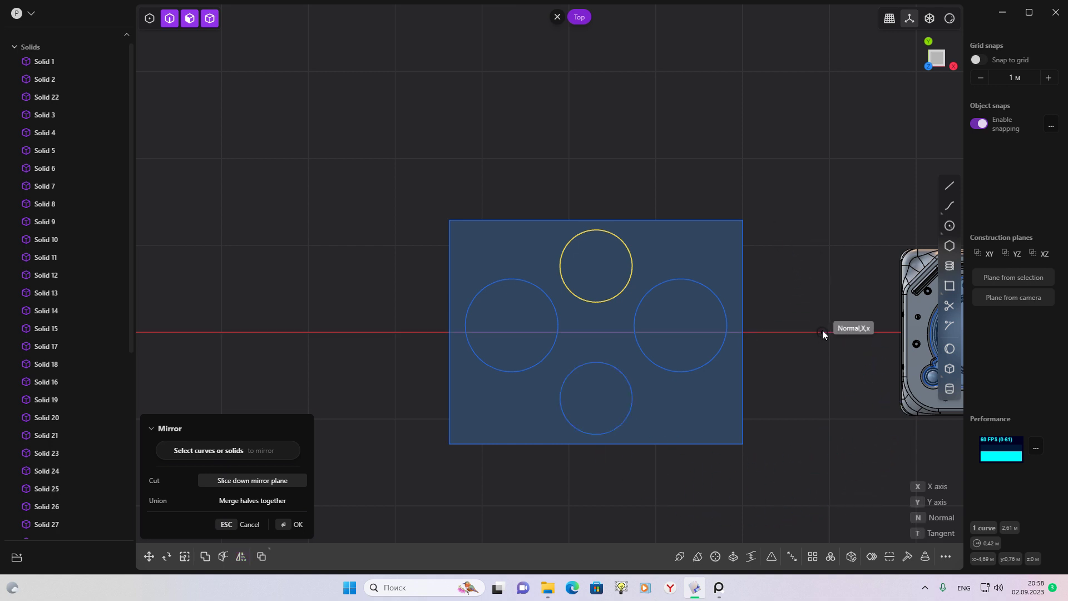
key("Escape")
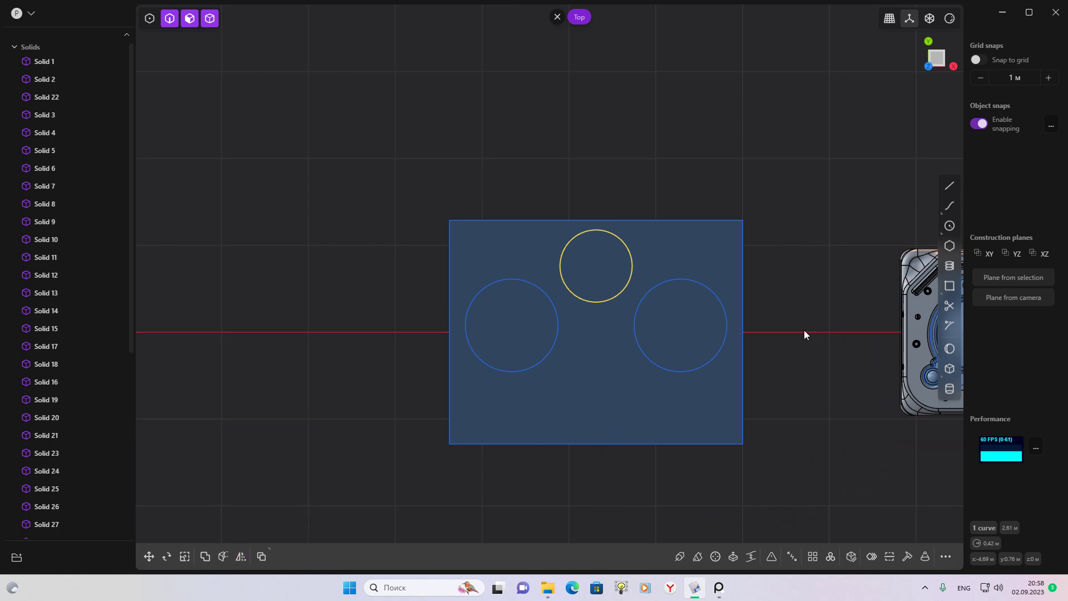
key("alt+x")
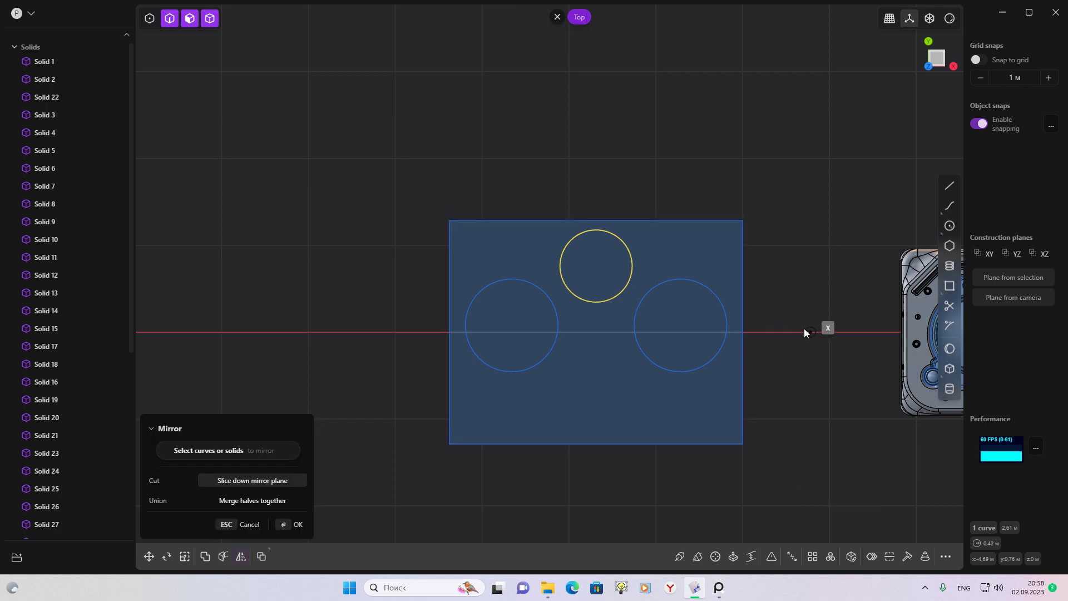
left_click(747, 332)
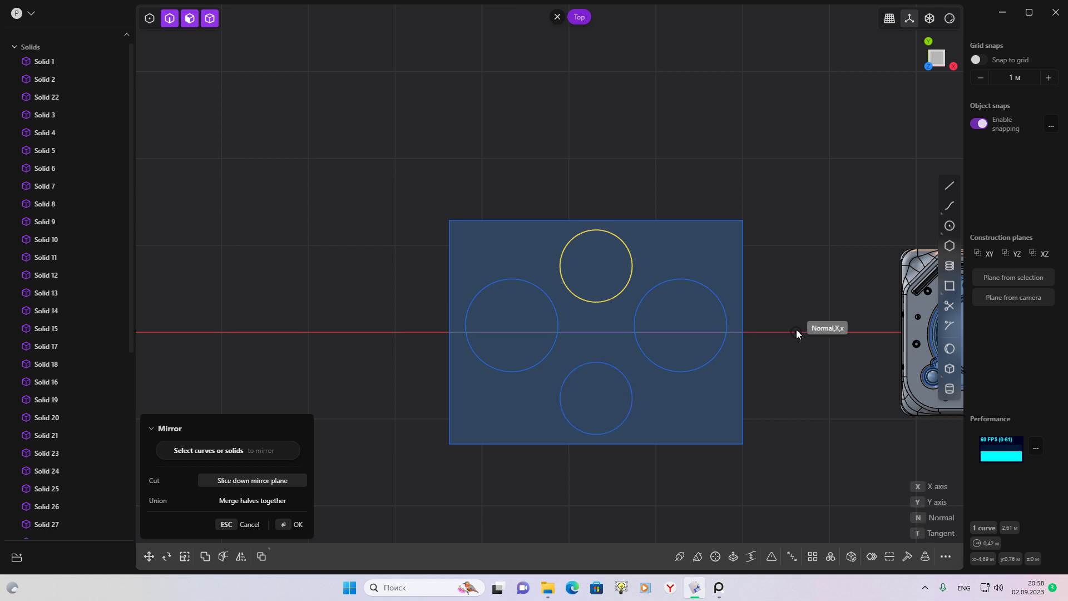
left_click(796, 330)
key("Return")
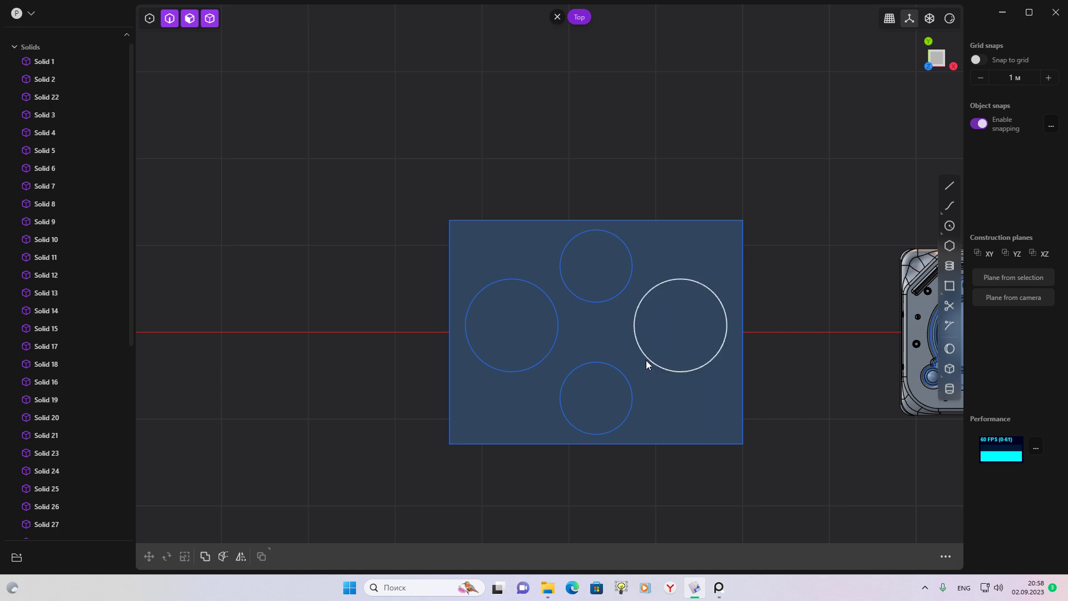
scroll(646, 359, "up", 1)
middle_click_drag(643, 360, 582, 381, "shift")
scroll(582, 381, "down", 2)
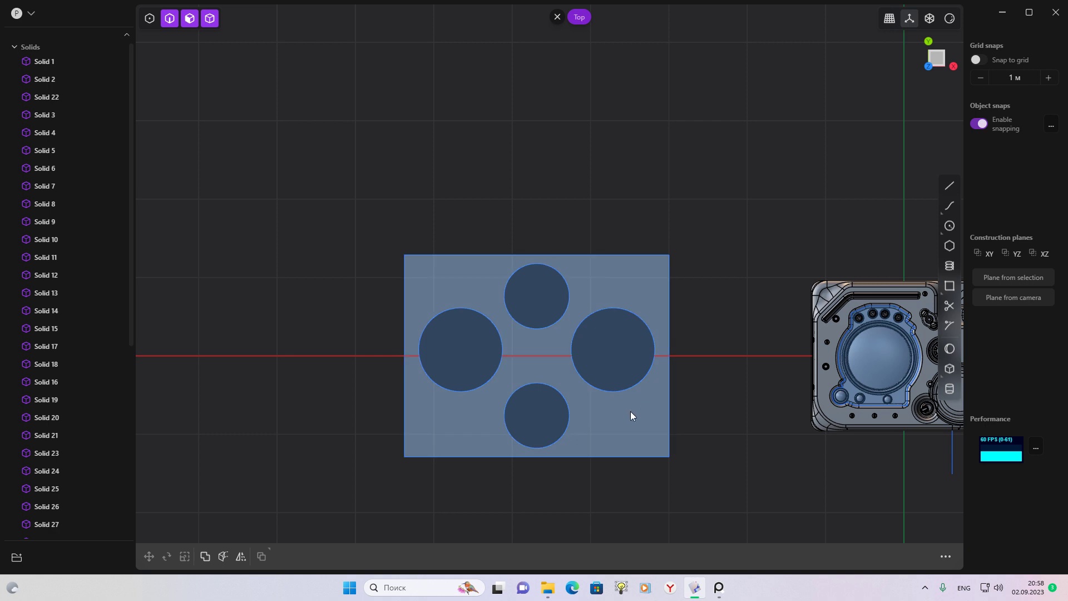
Start moving the rectangle but leave it in place, then check the reference render
left_click(667, 405)
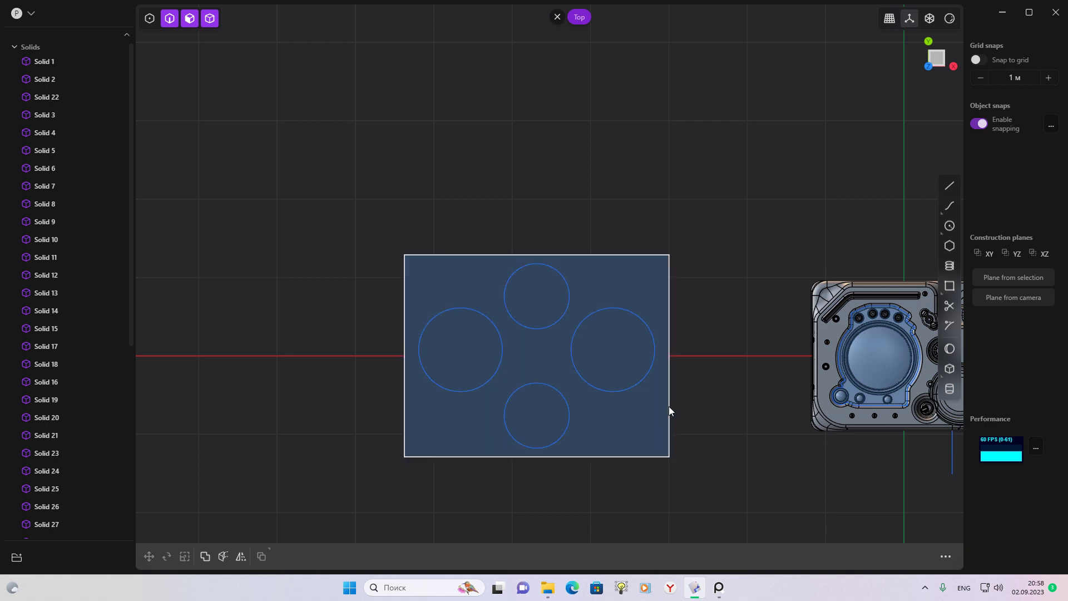
key("g")
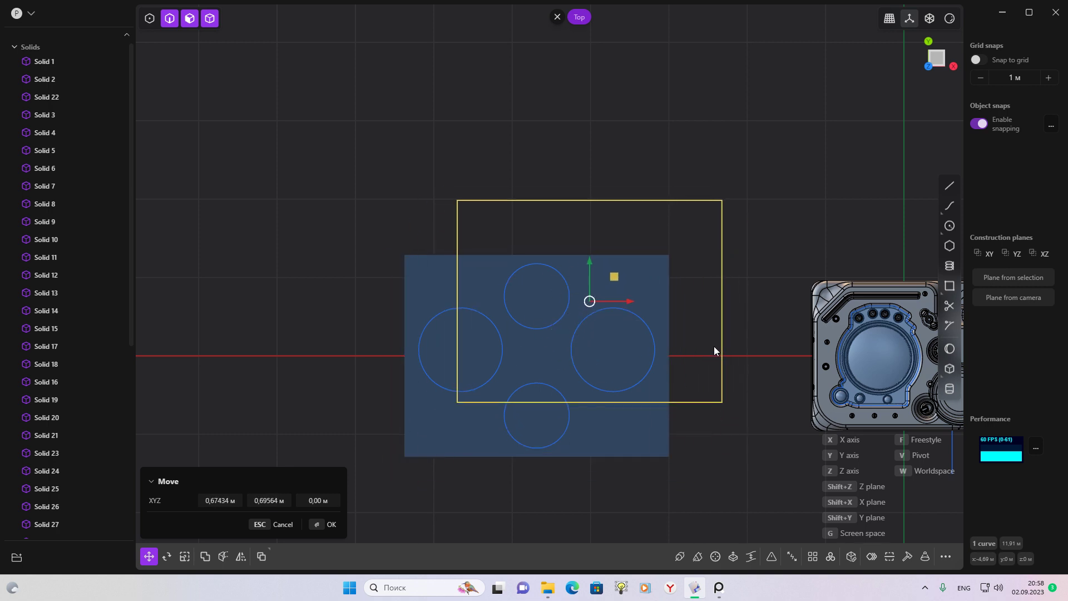
key("v")
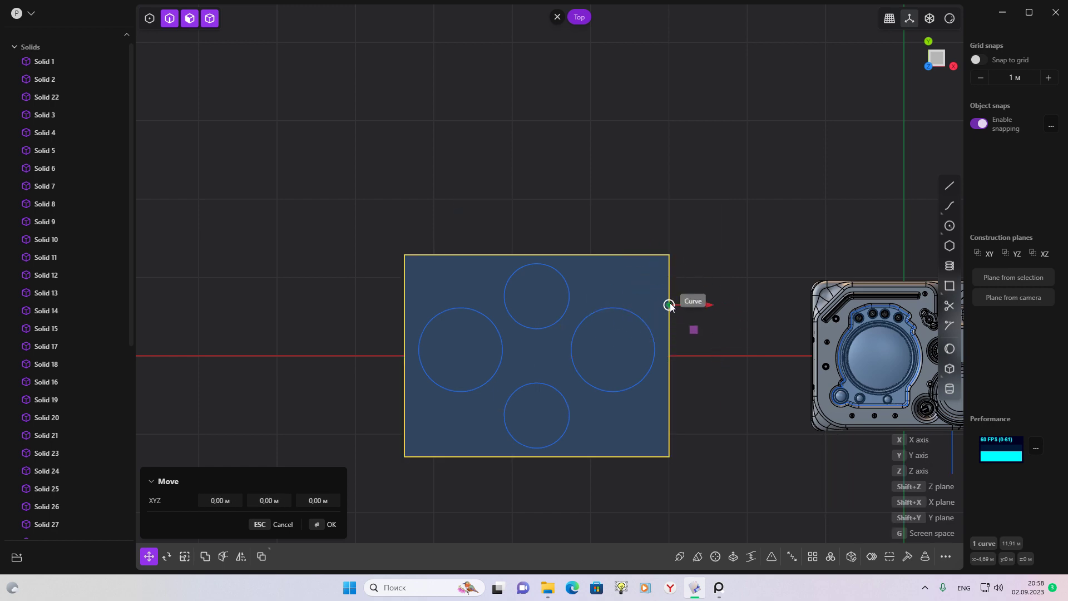
left_click(669, 303)
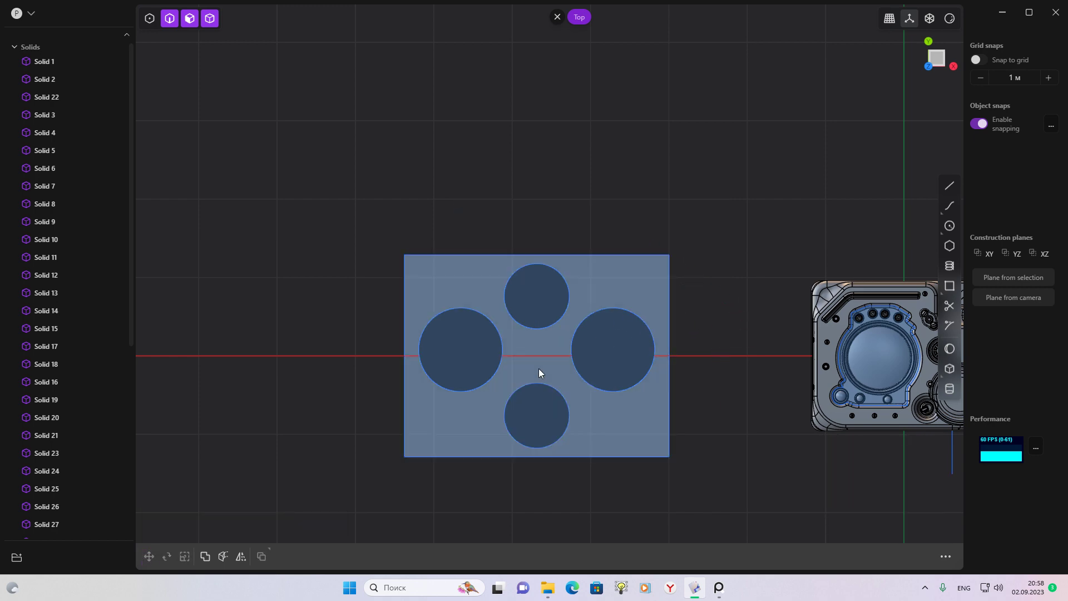
left_click(719, 588)
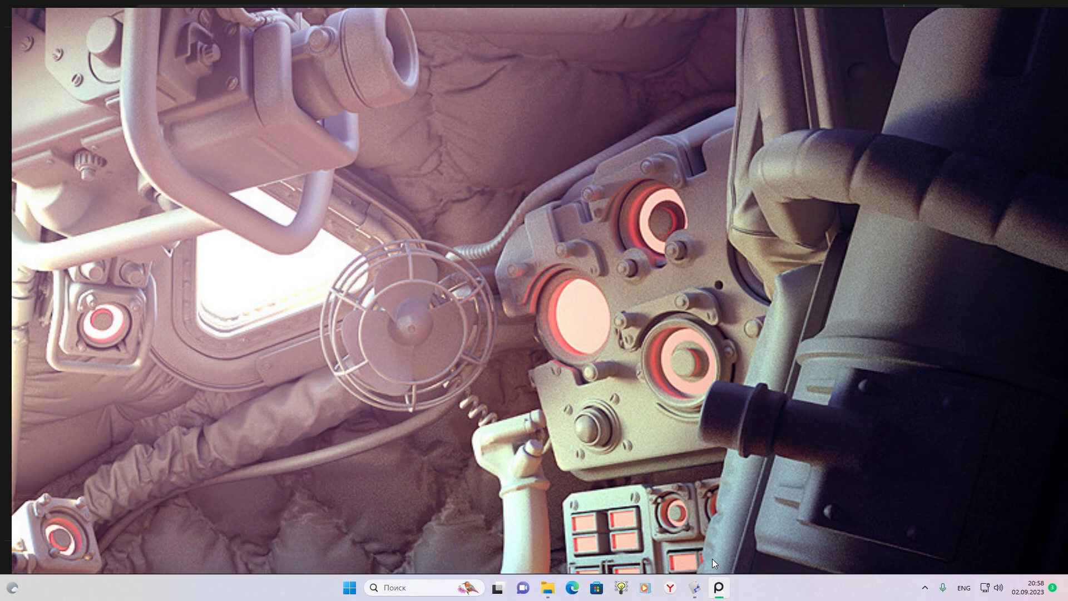
left_click(694, 587)
Nudge the top circle slightly upward and move the bottom circle slightly higher
left_click(561, 242)
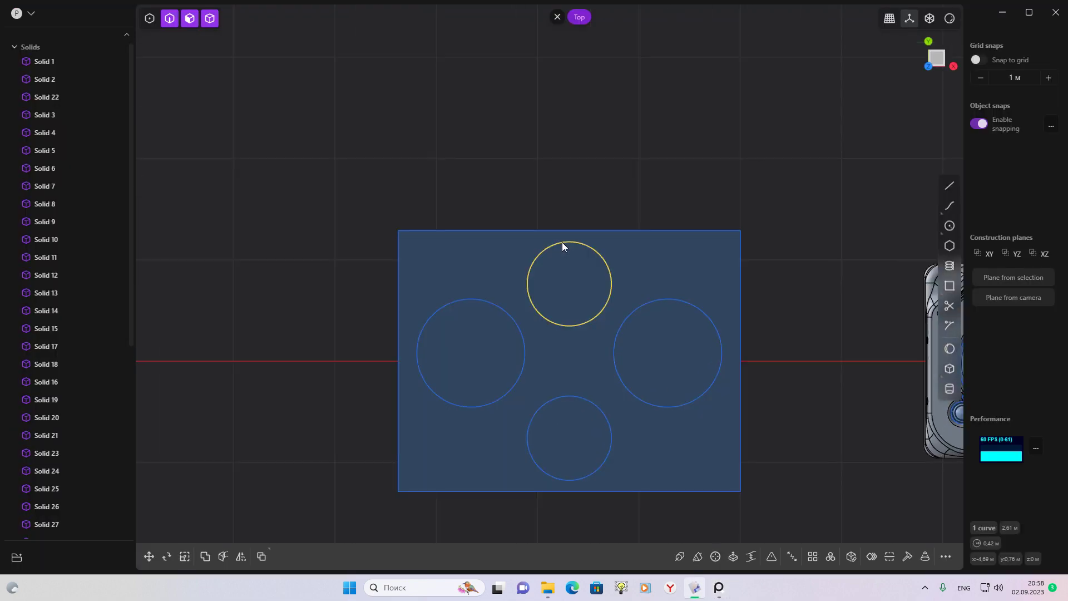
key("g")
left_click_drag(570, 243, 570, 241)
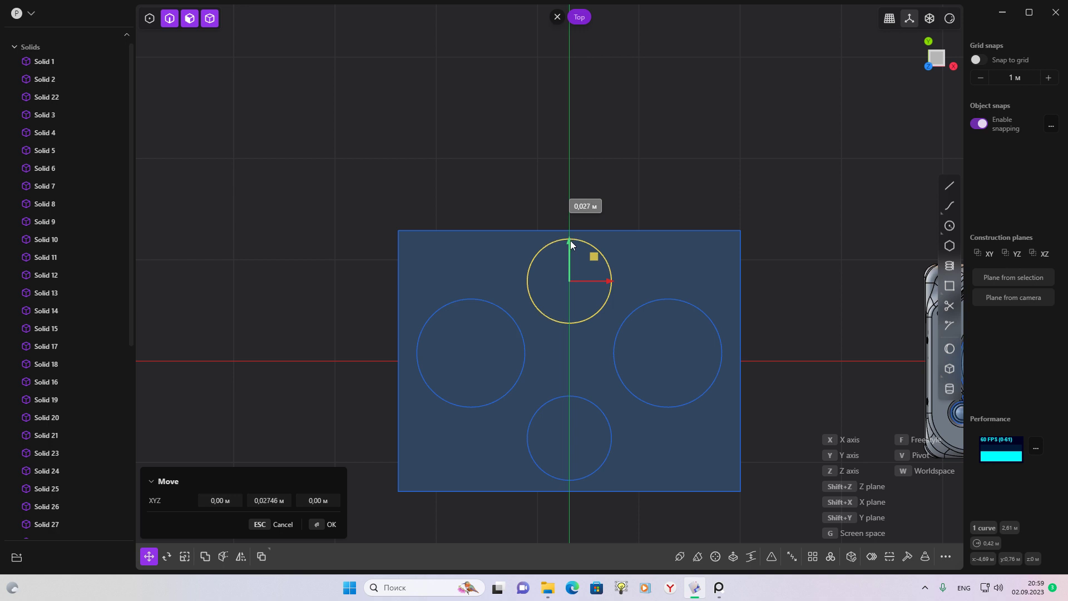
left_click(584, 399)
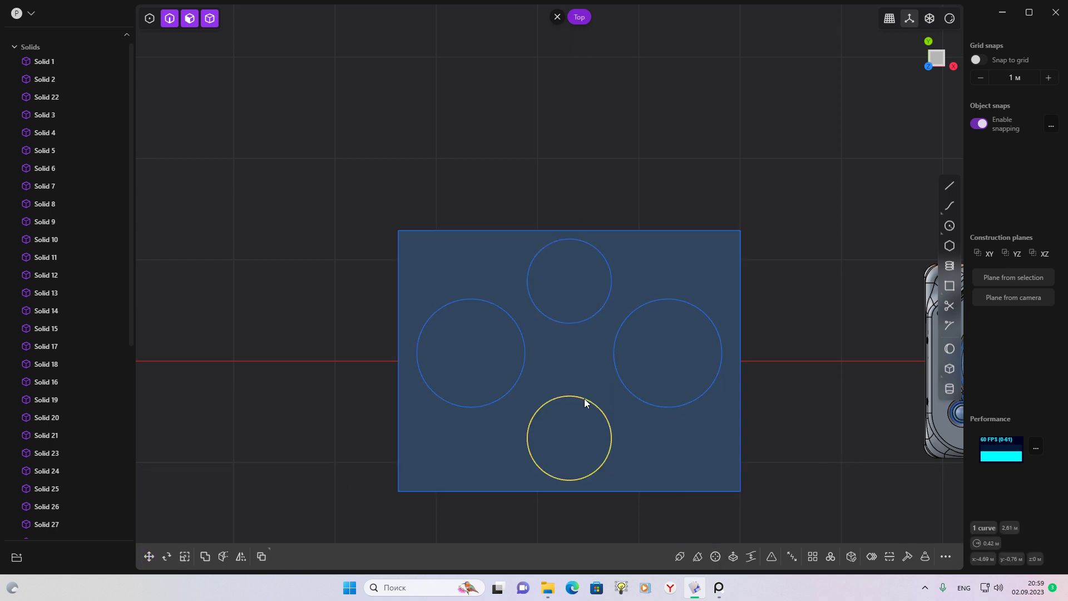
key("g")
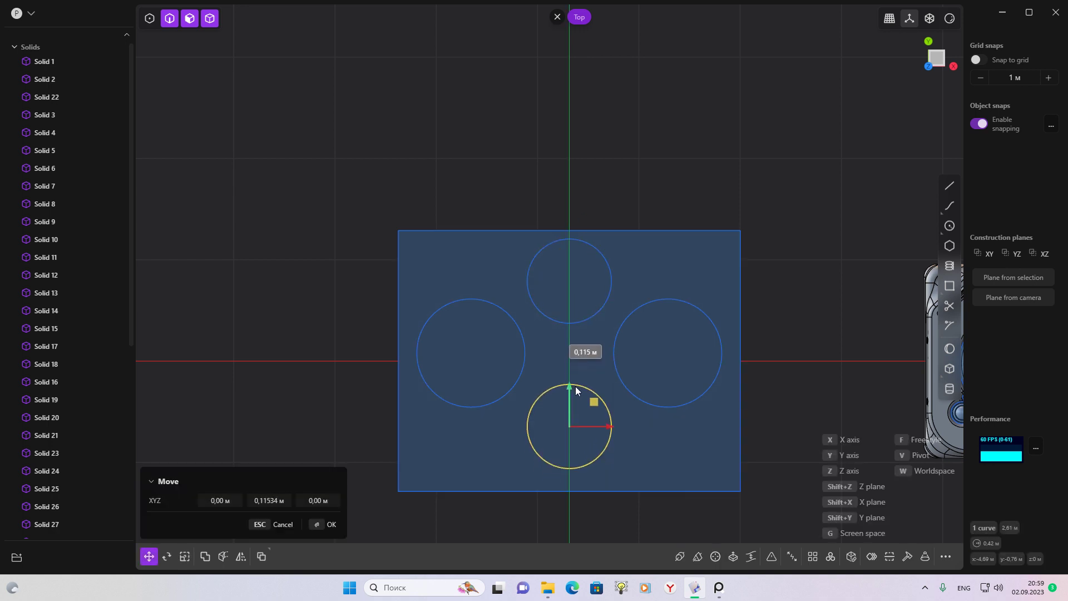
left_click(575, 386)
Scale the top and bottom circles down slightly, one at a time
left_click(719, 587)
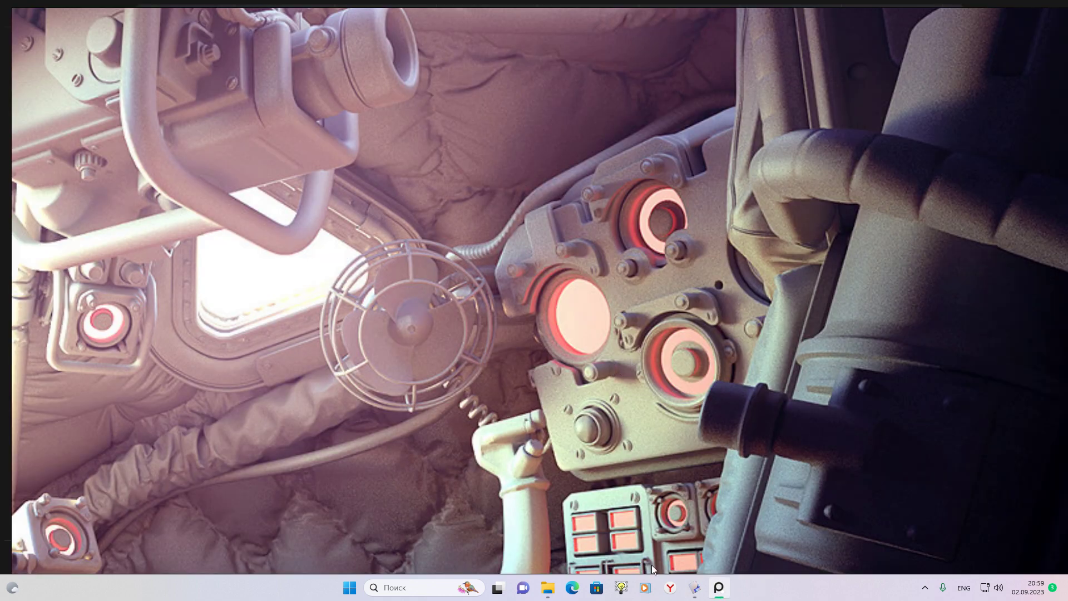
left_click(693, 588)
left_click(584, 386)
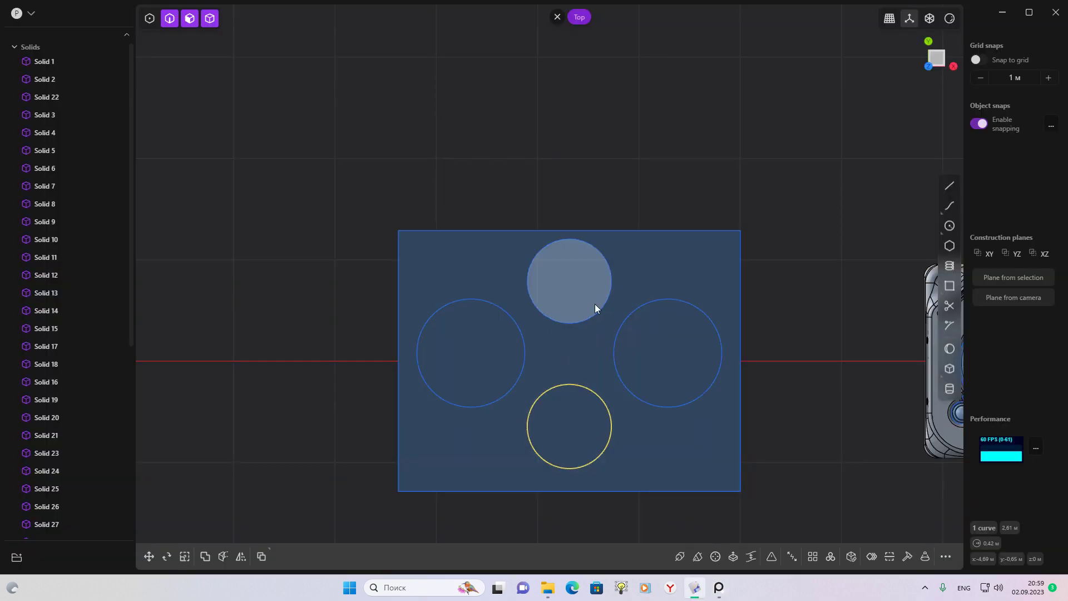
left_click(598, 306)
key("s")
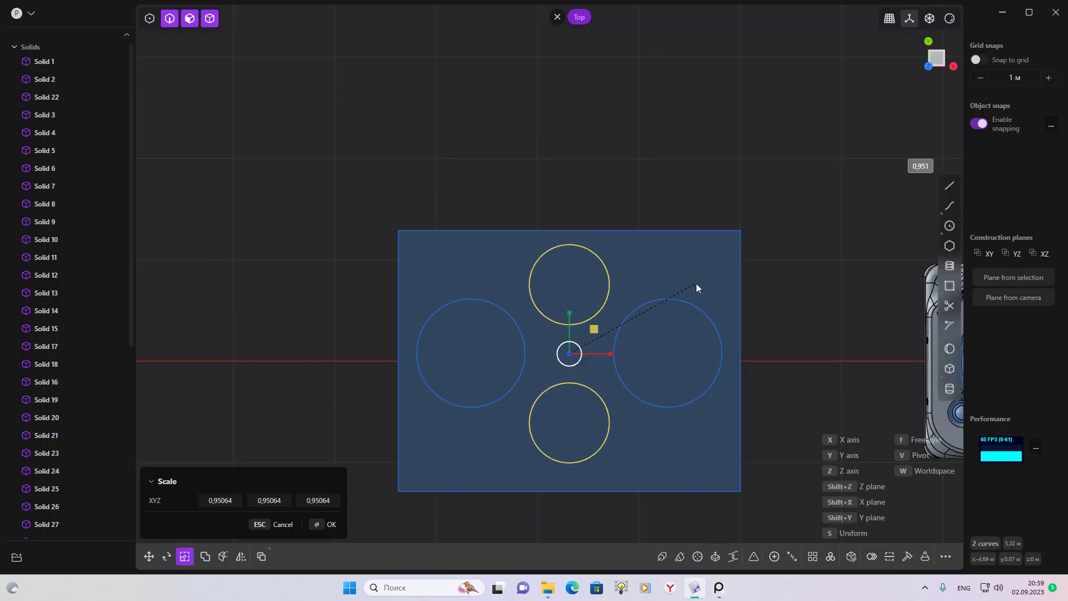
key("Escape")
left_click(595, 315)
key("s")
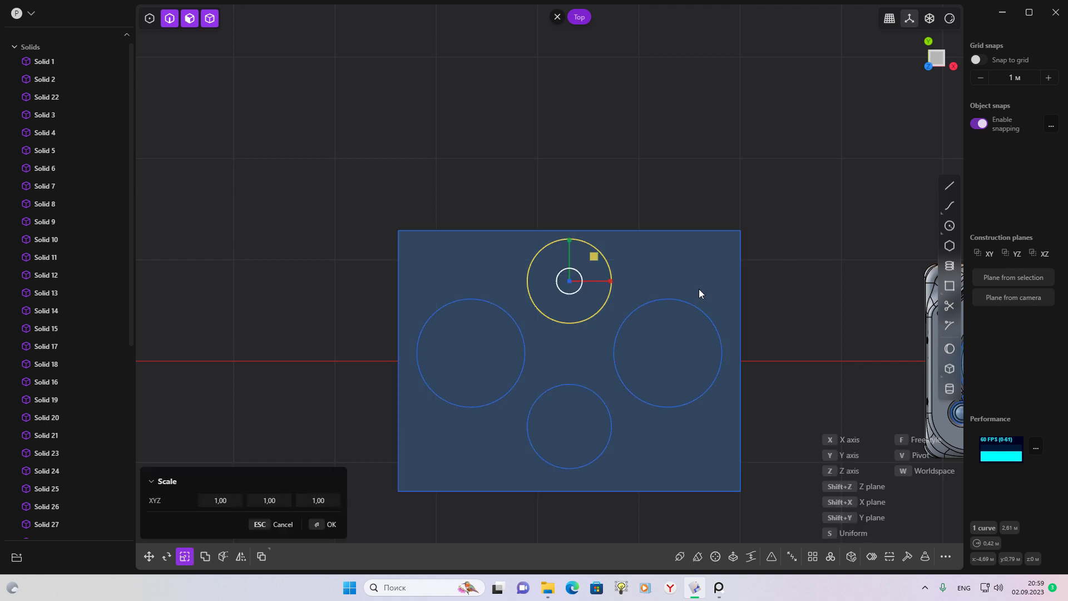
left_click(693, 288)
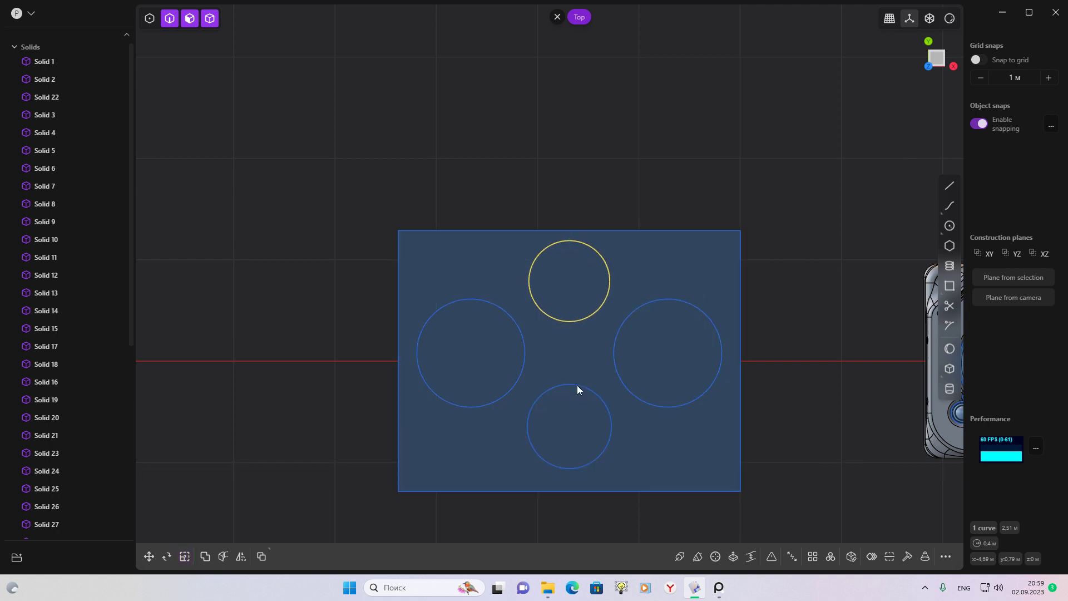
left_click(577, 385)
key("s")
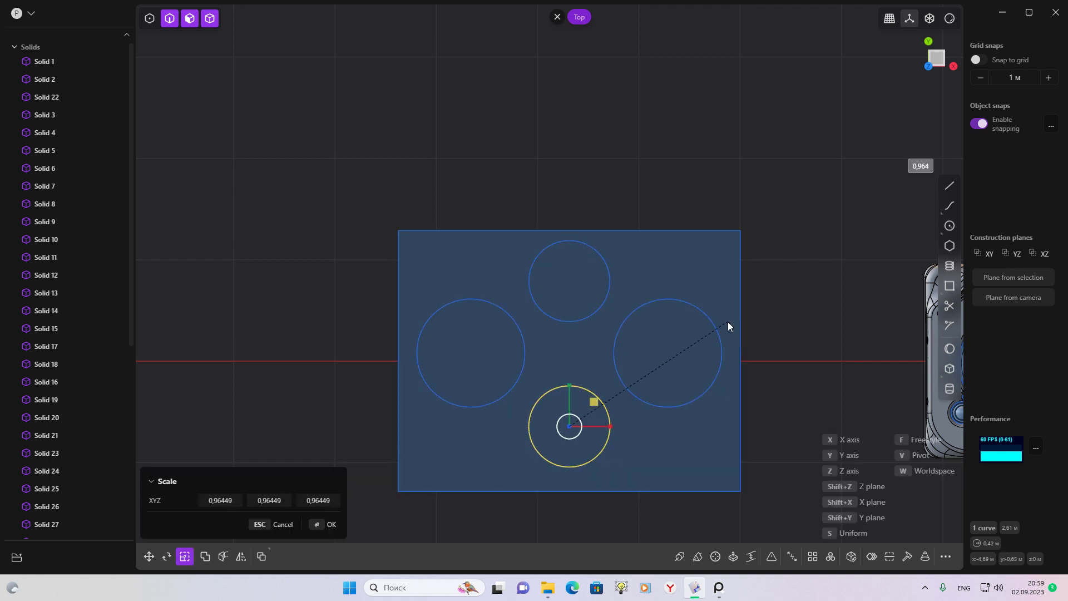
left_click(725, 325)
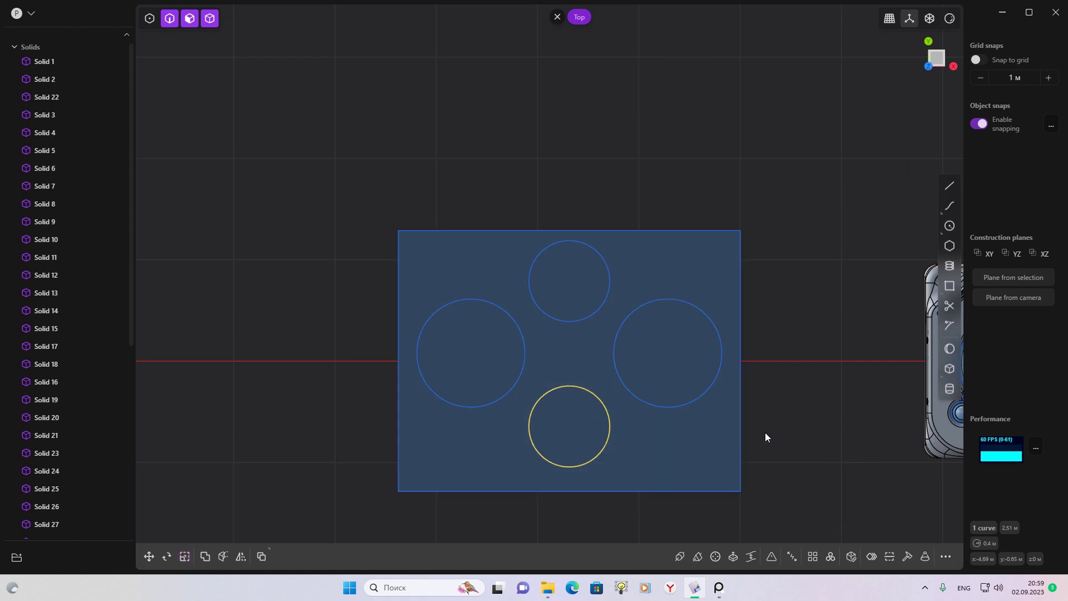
Scale the left and right circles down slightly, then deselect
left_click(697, 589)
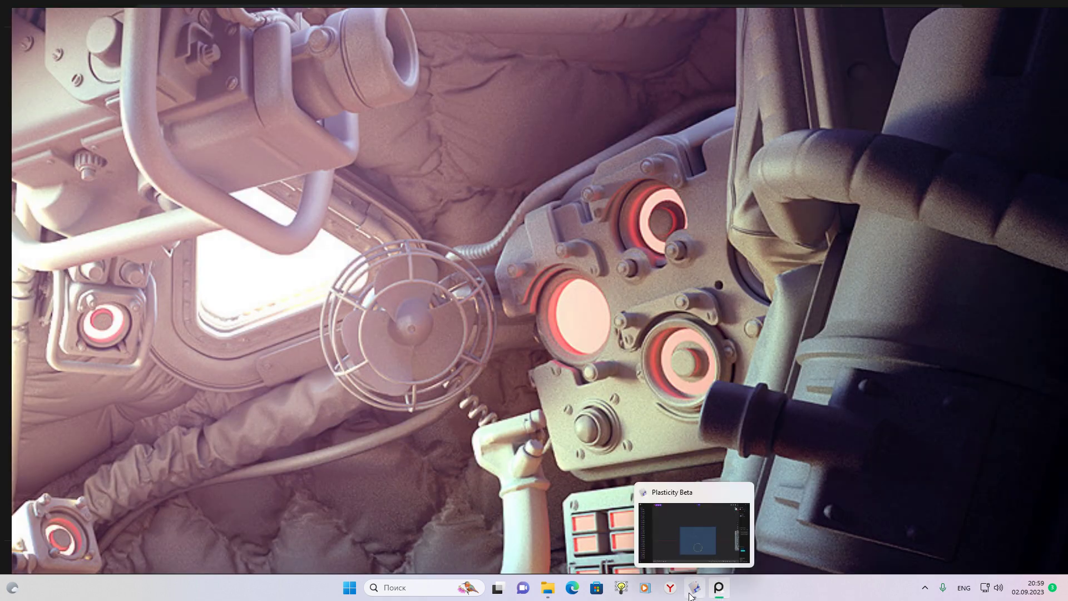
left_click(696, 588)
left_click(493, 308)
key("s")
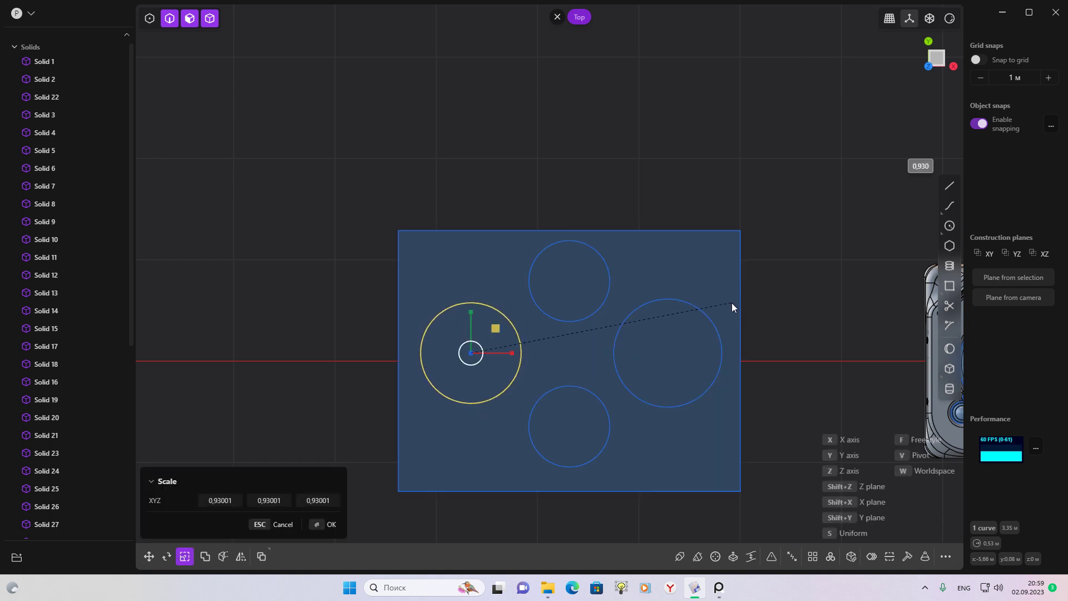
left_click(730, 303)
left_click(691, 305)
key("s")
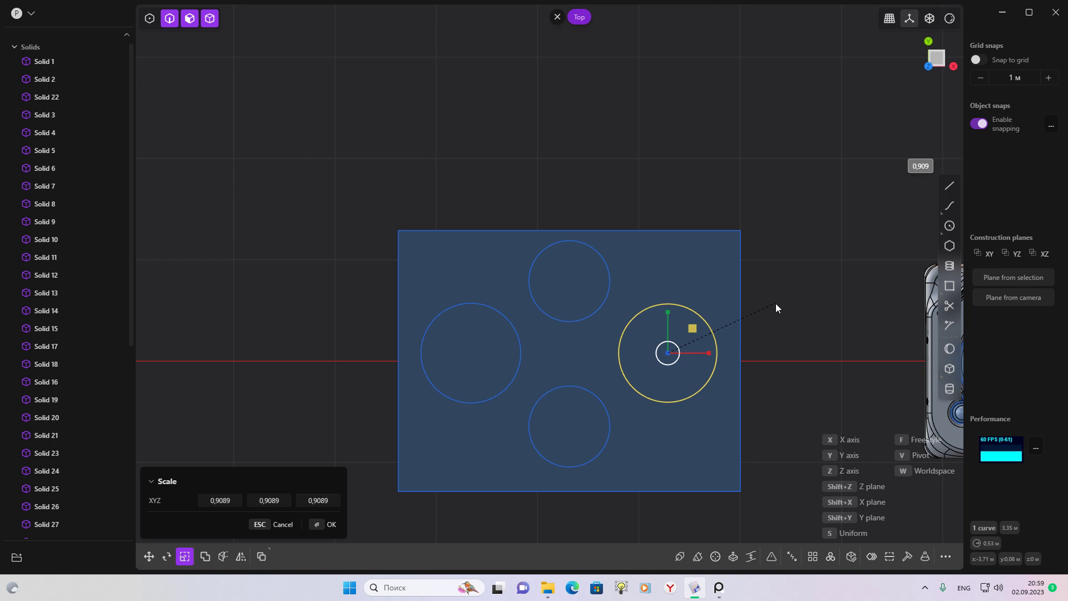
left_click(777, 307)
left_click(807, 391)
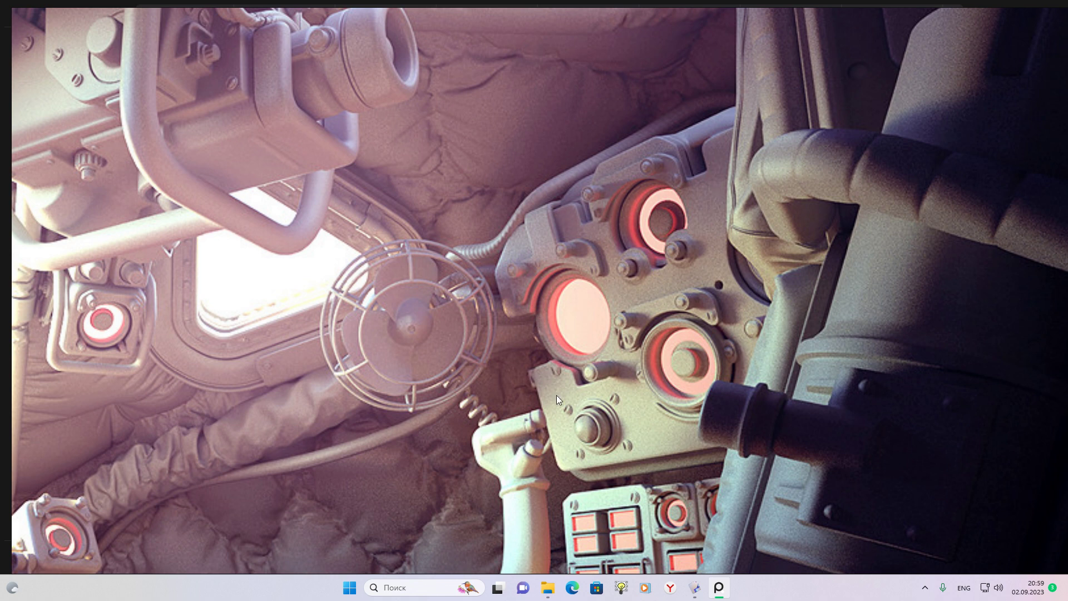
mouse_move(695, 588)
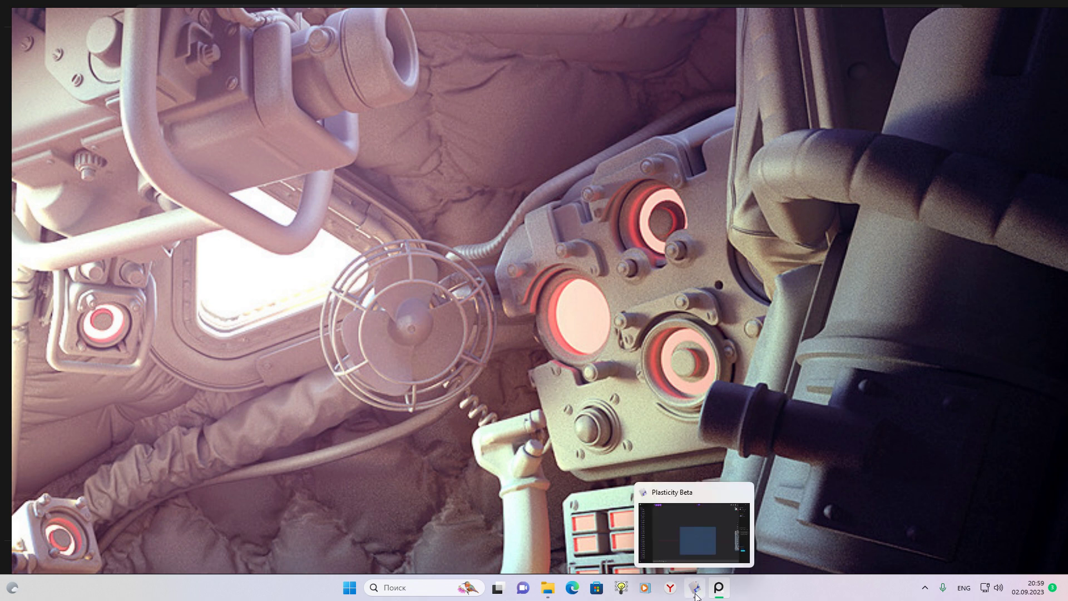
Zoom in on the plate's top edge and compare it with the reference render
left_click(695, 587)
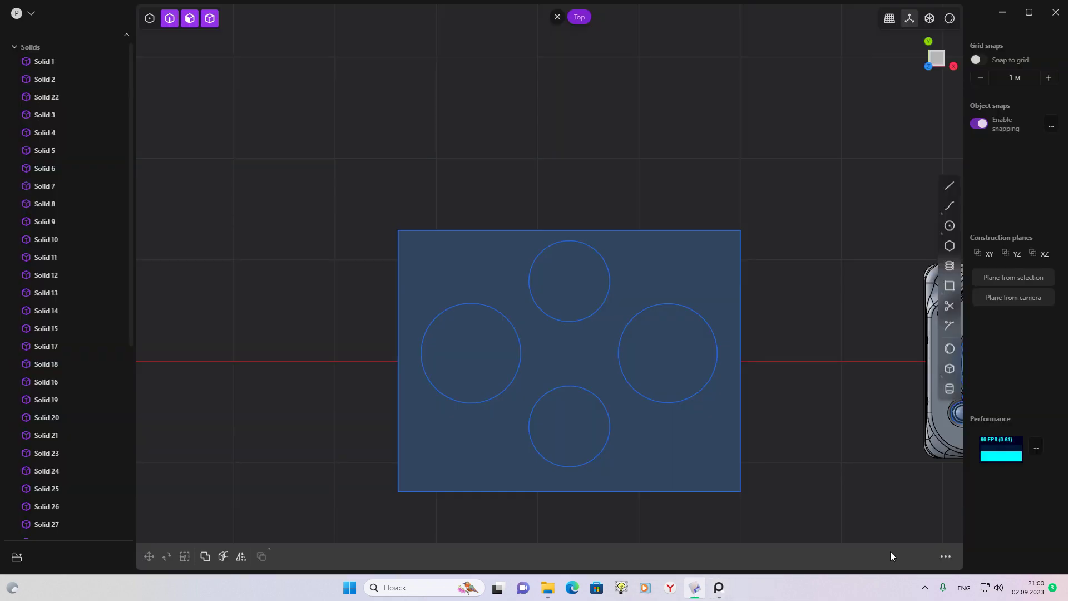
middle_click_drag(633, 205, 657, 301, "shift")
scroll(656, 301, "up", 2)
scroll(709, 221, "up", 1)
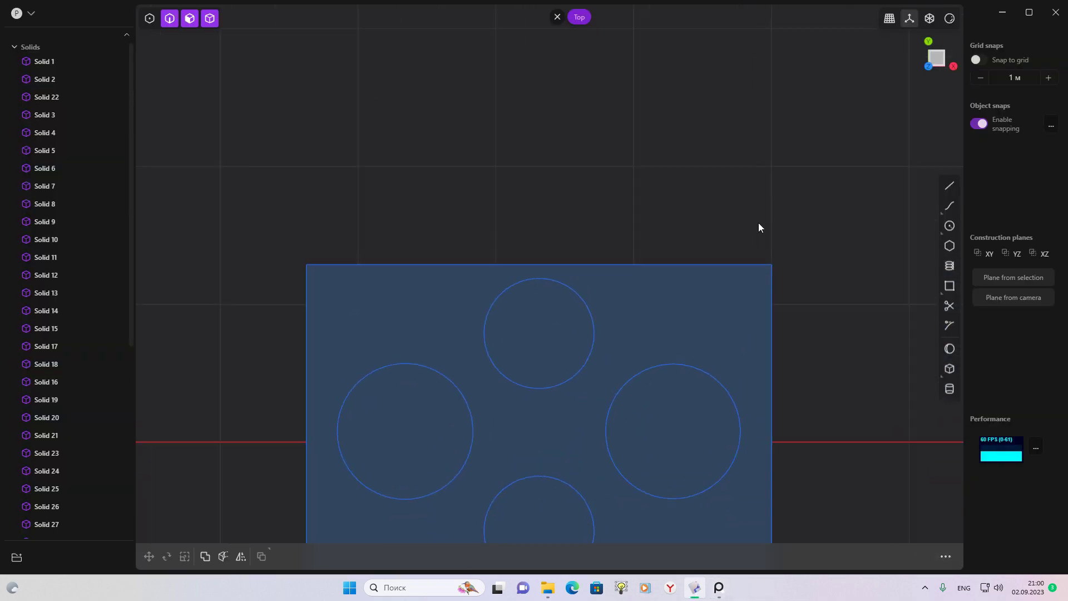
left_click(720, 590)
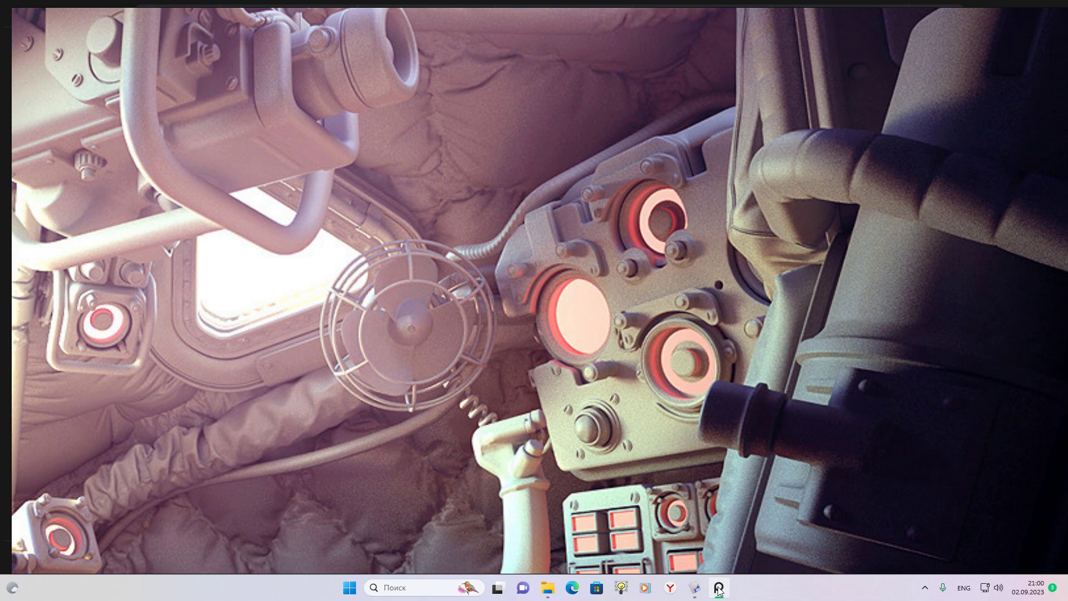
left_click(693, 588)
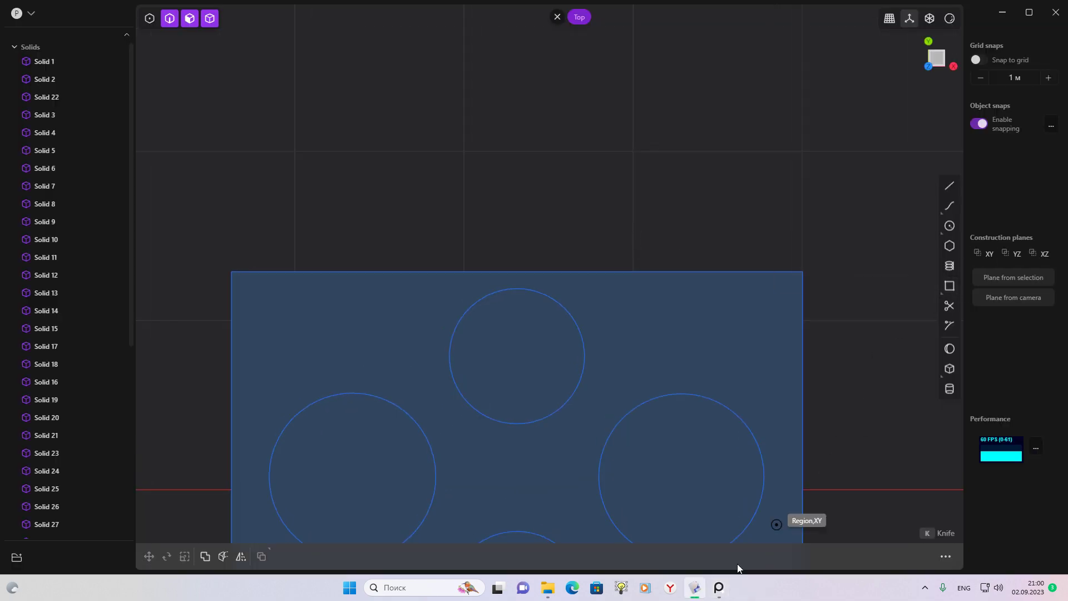
left_click(719, 588)
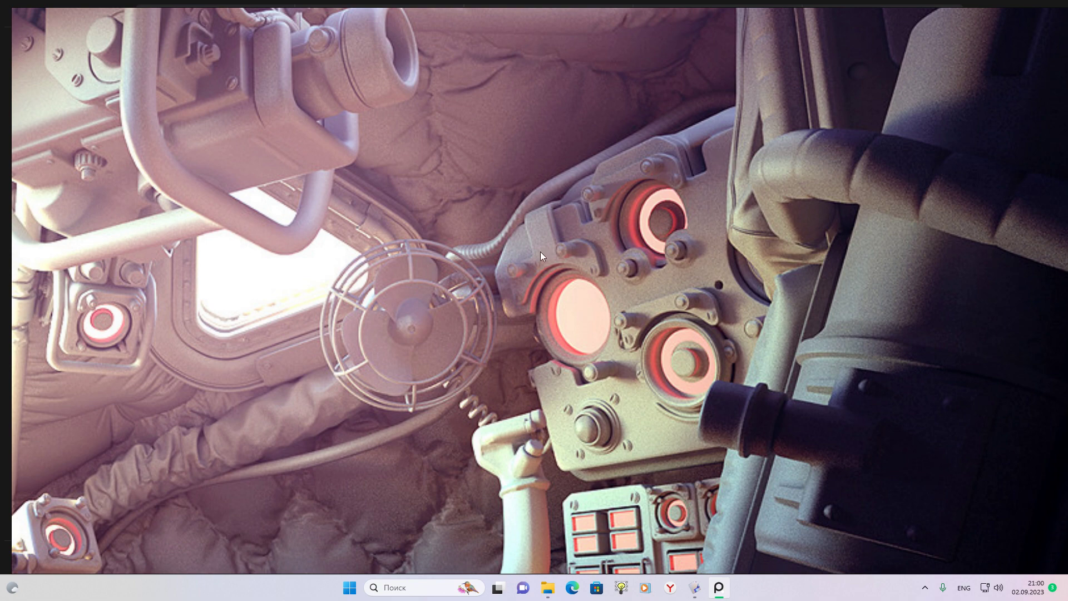
left_click(693, 587)
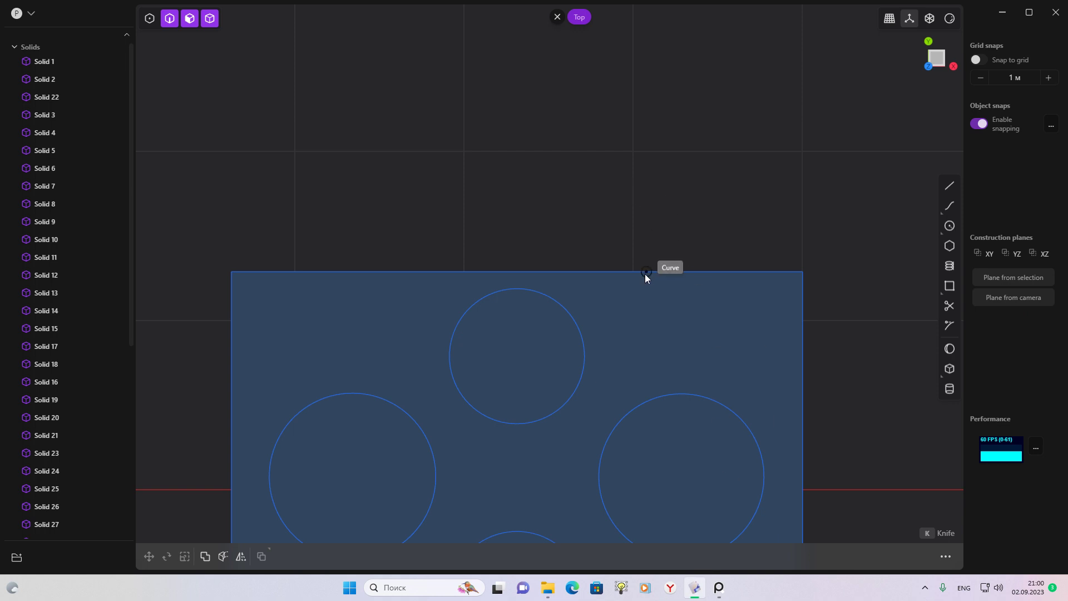
Draw a narrow upright rectangle across the top edge, right of the top circle
key("r")
left_click(622, 272)
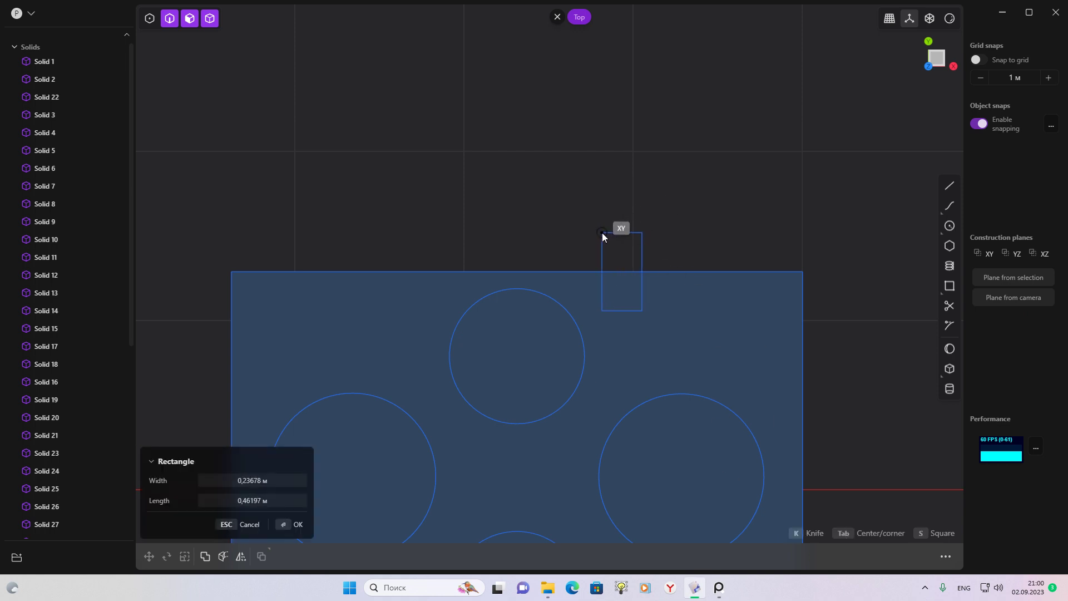
left_click(601, 231)
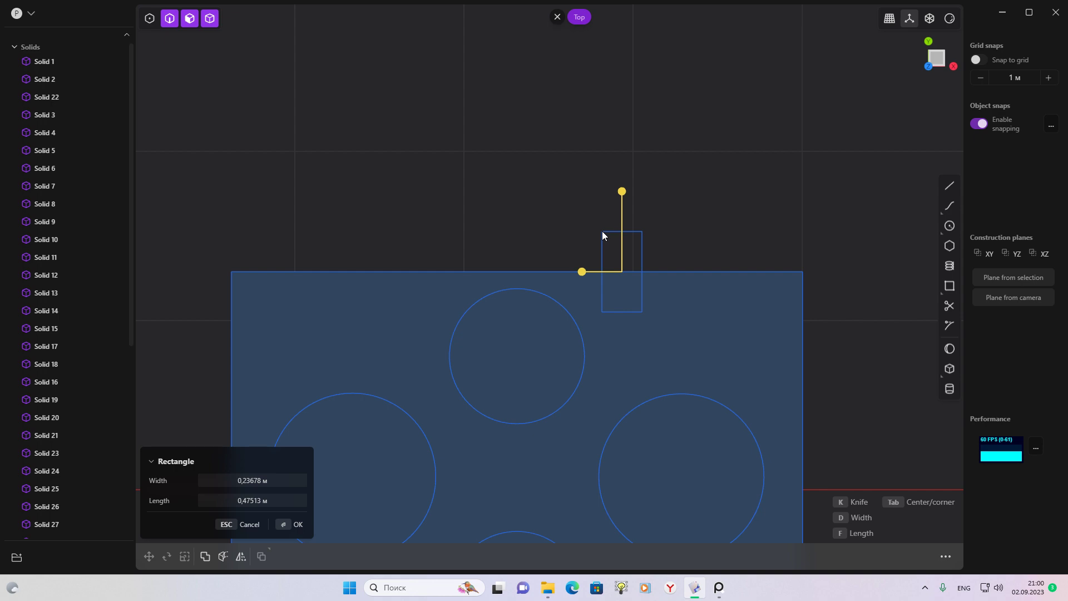
key("Return")
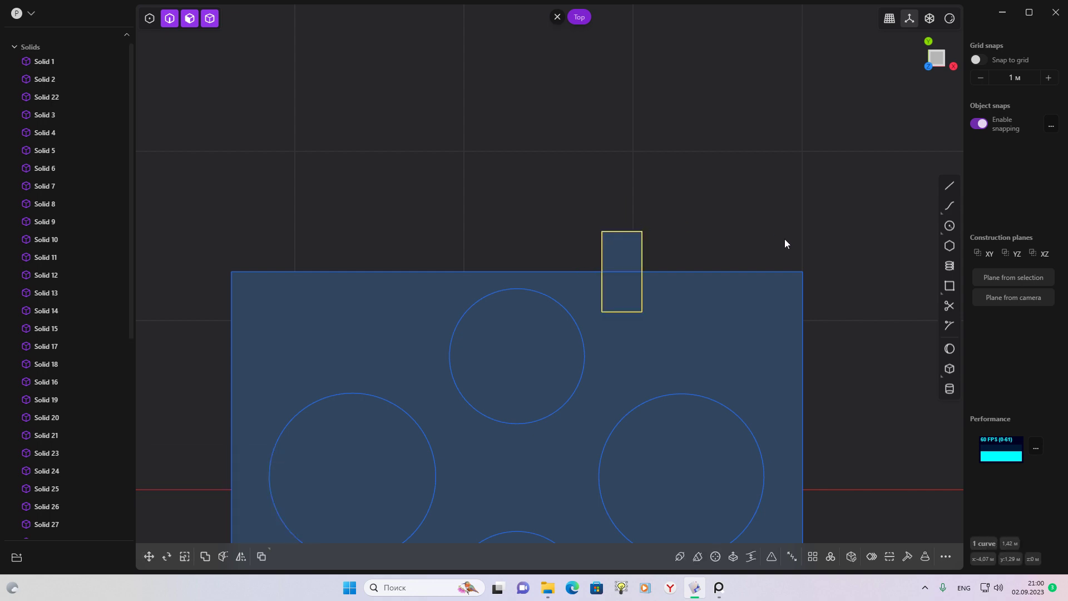
left_click(719, 587)
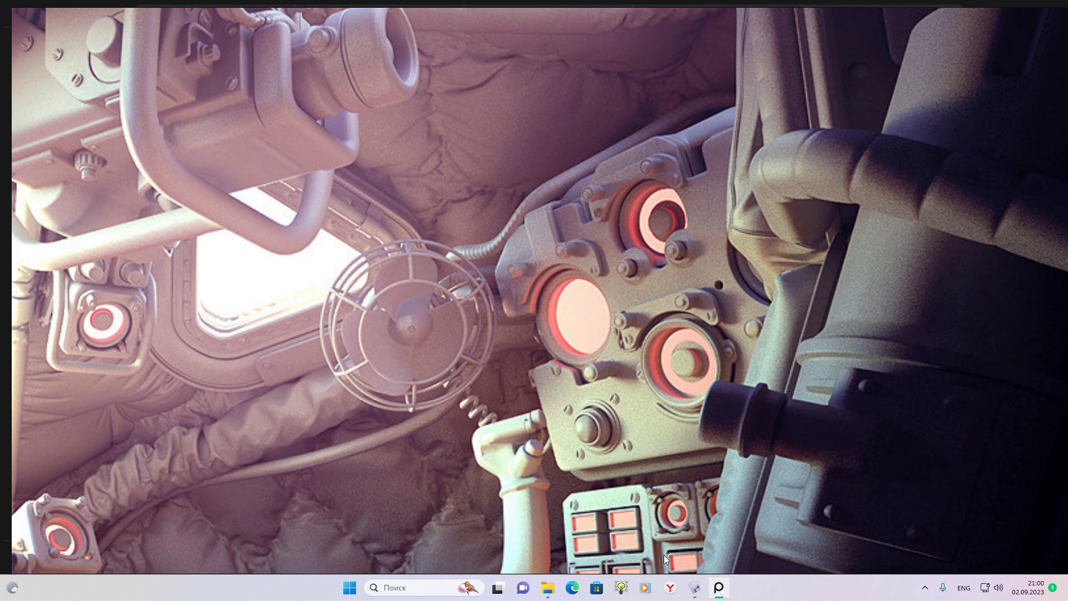
left_click(693, 589)
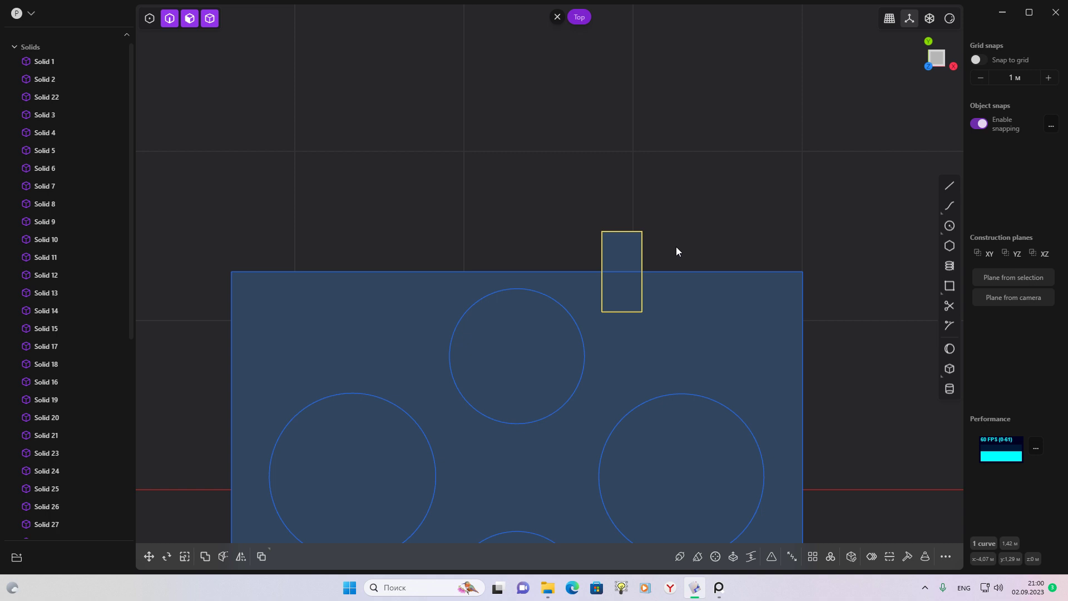
left_click(678, 244)
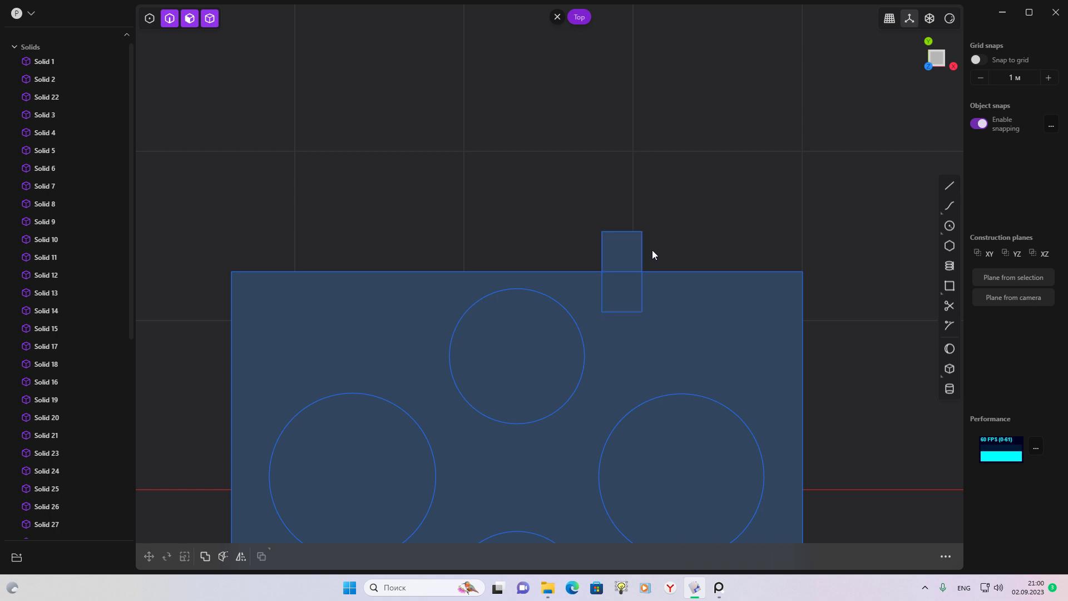
Mirror the small top-edge rectangle across the centre plane to the left side
left_click(643, 254)
key("alt+x")
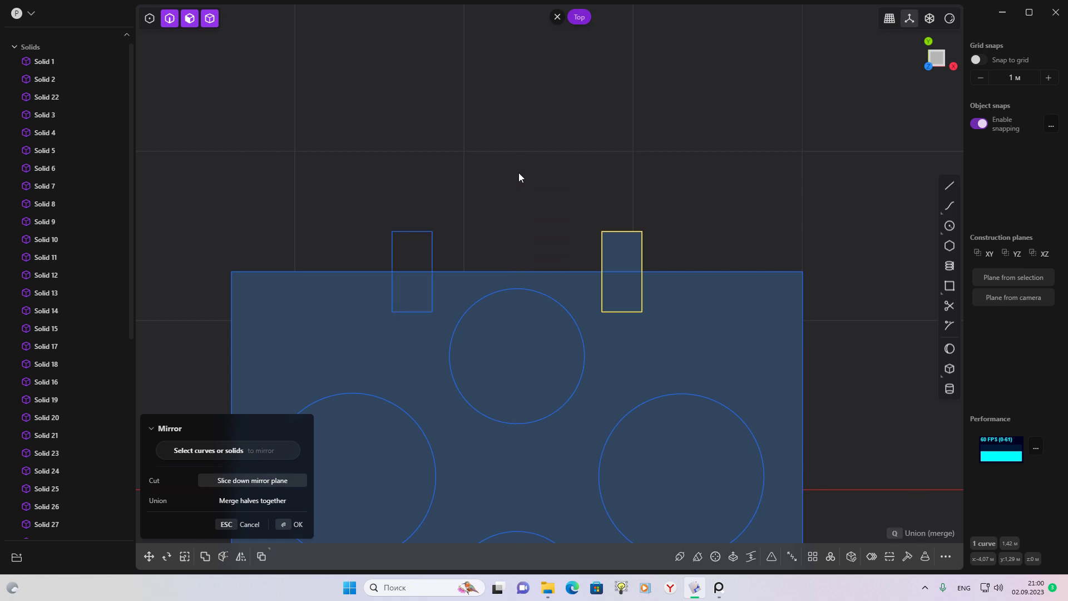
key("Return")
scroll(651, 305, "down", 3)
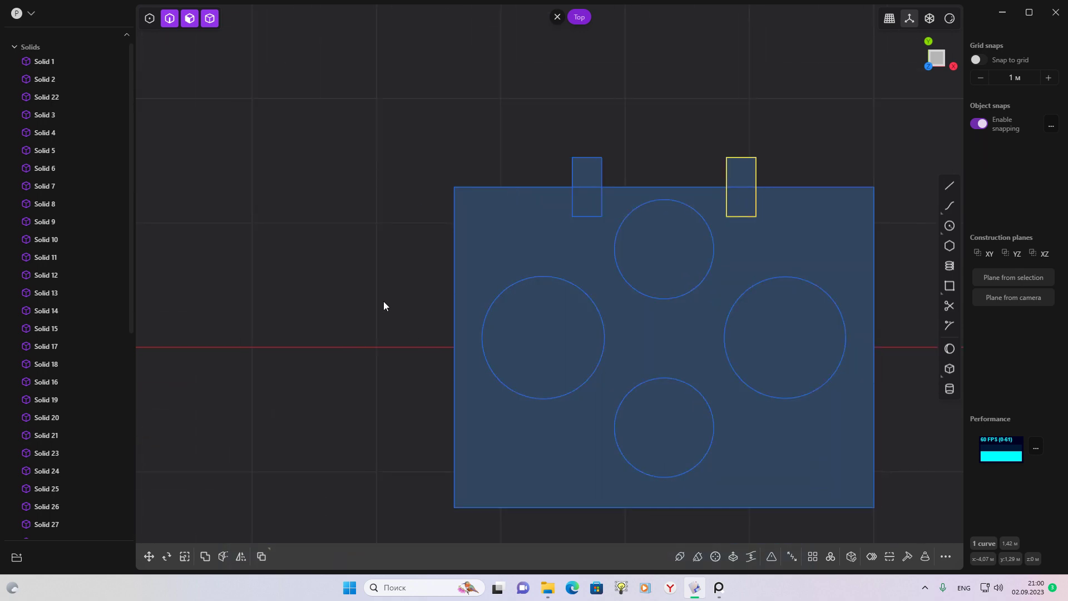
left_click(719, 589)
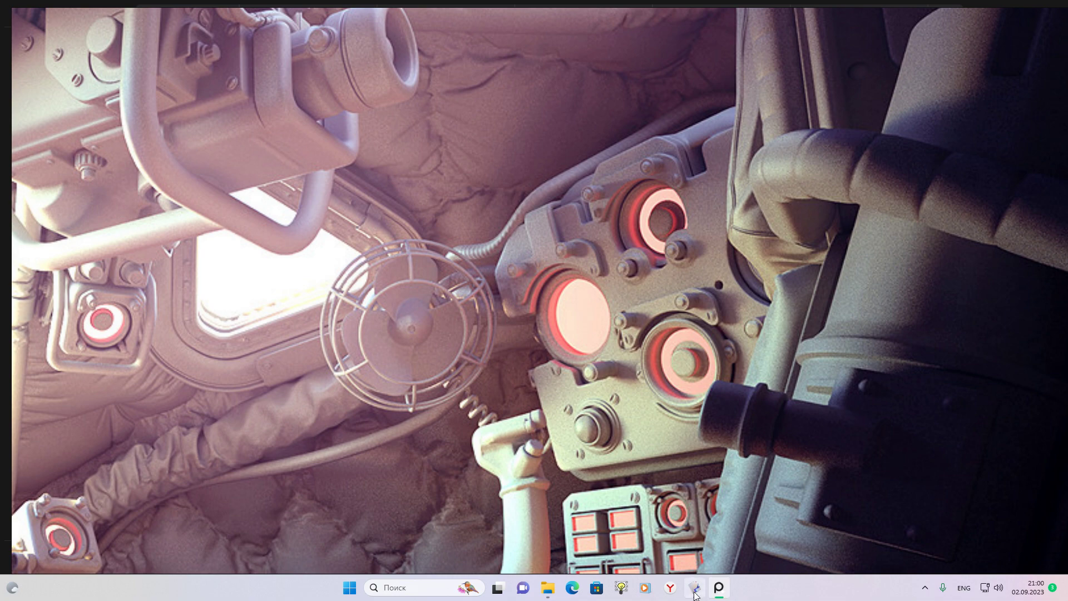
Draw a centre-out rectangle on the plate's left edge over the left circle, nudged slightly upward
left_click(693, 596)
mouse_move(948, 285)
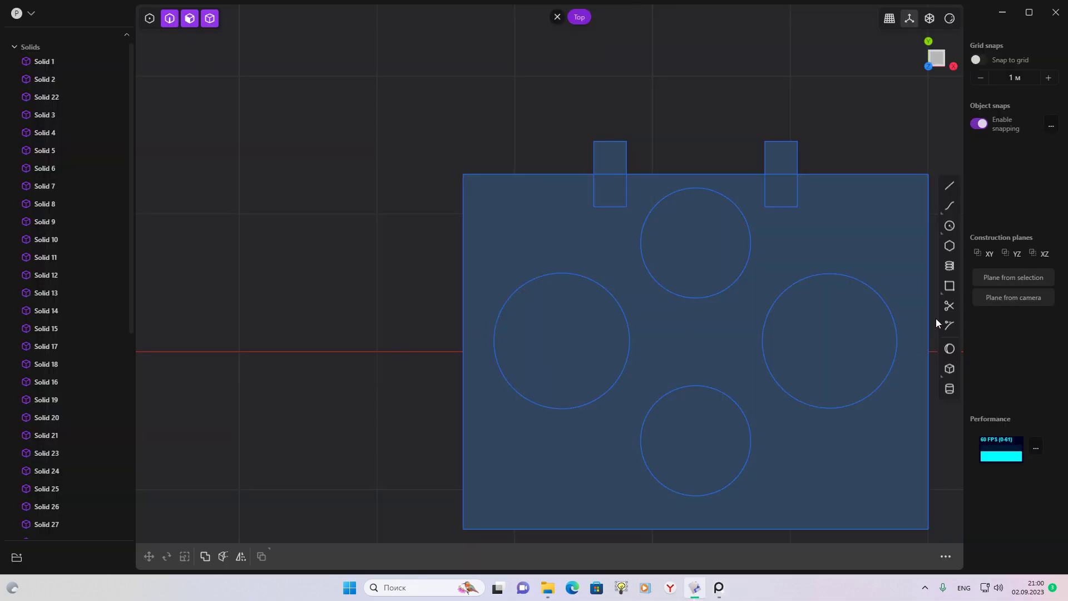
left_click(928, 286)
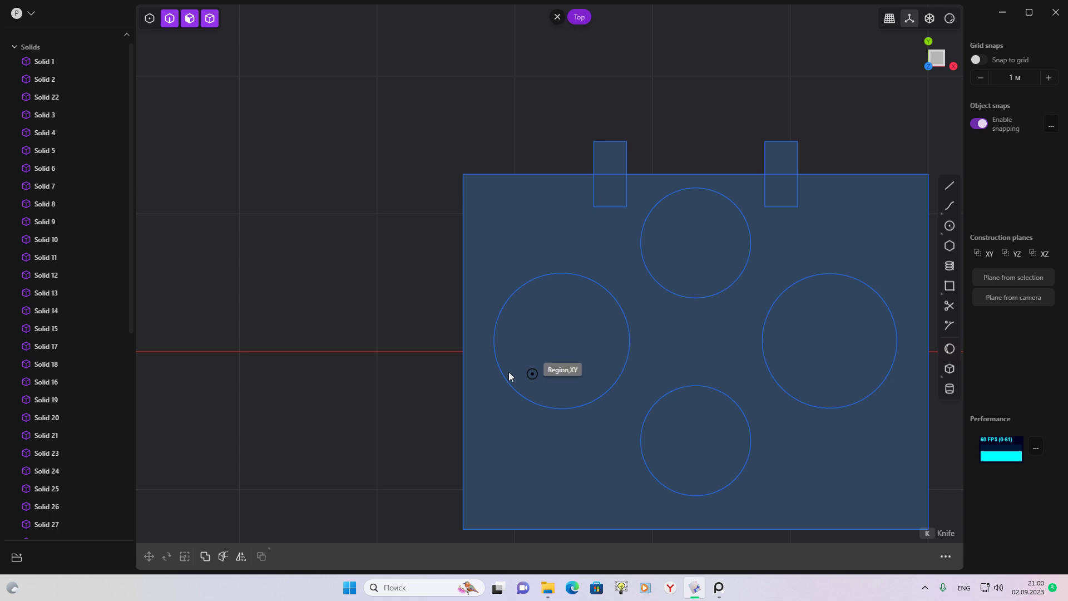
left_click(463, 368)
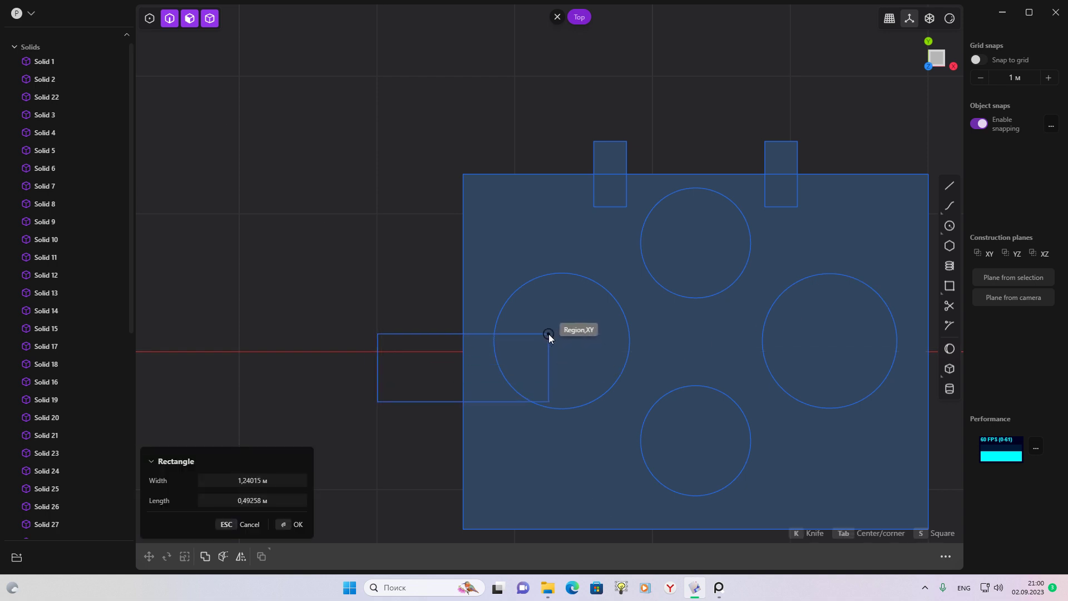
left_click(549, 336)
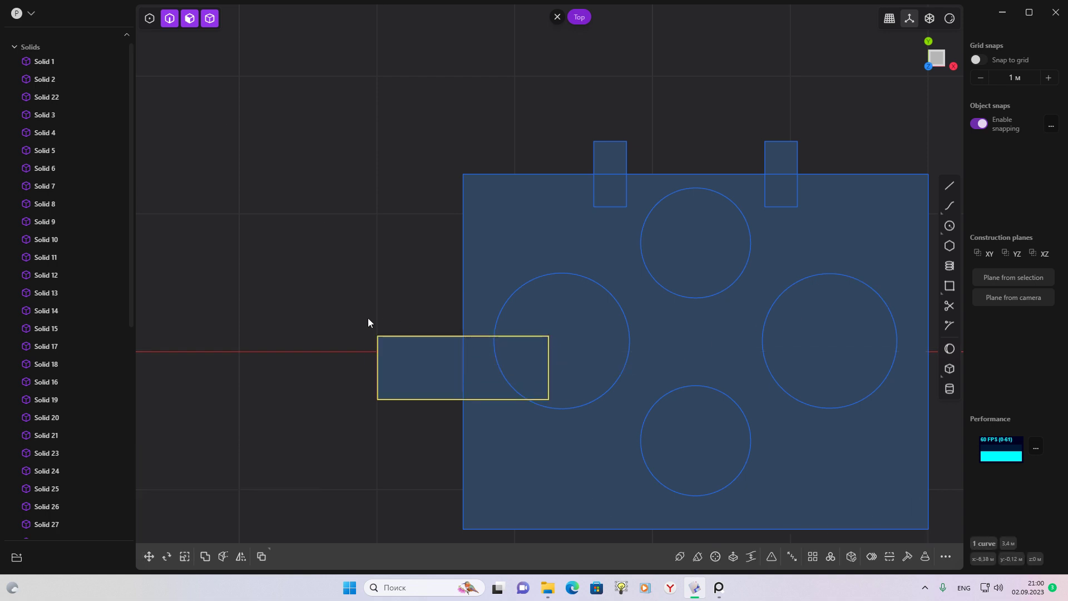
key("g")
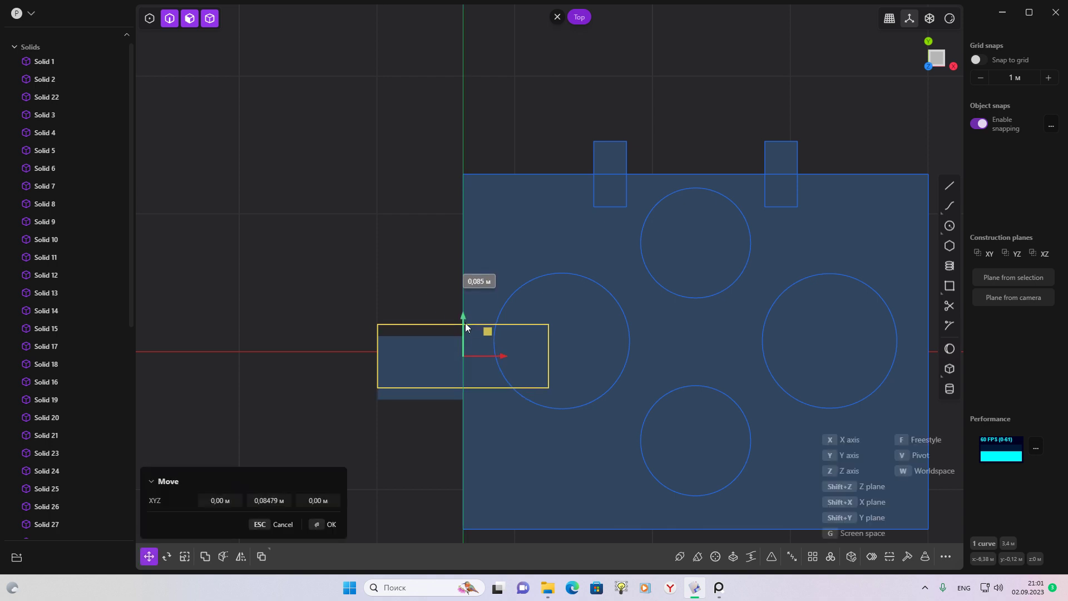
left_click(405, 277)
left_click(392, 258)
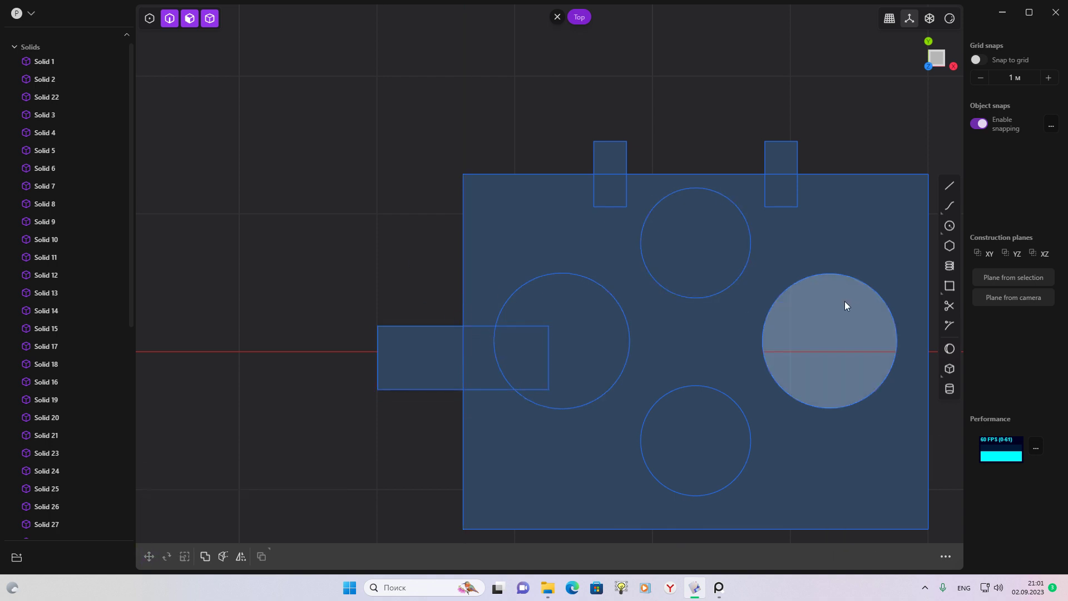
scroll(817, 302, "down", 2)
scroll(647, 304, "up", 2)
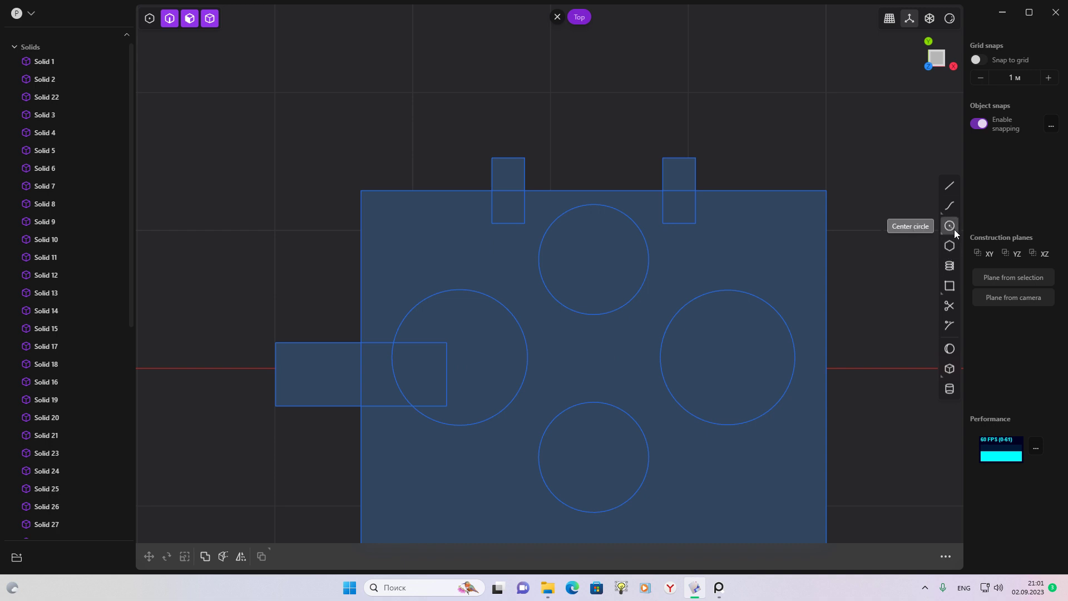
scroll(438, 204, "up", 2)
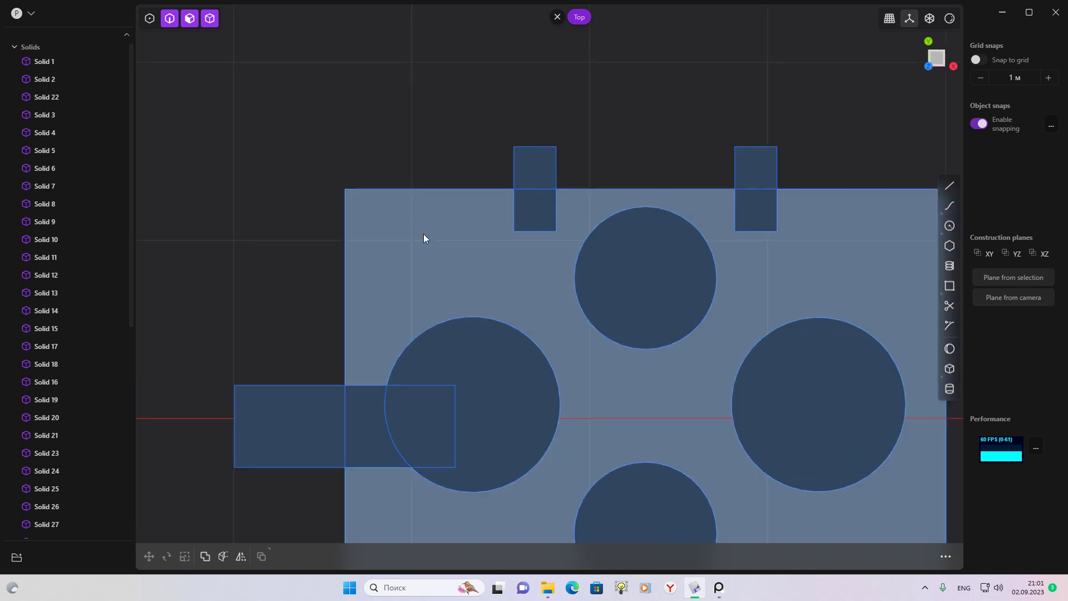
scroll(595, 234, "down", 2)
Orbit and pan around the plate sketch to inspect it from several angles
left_click(924, 65)
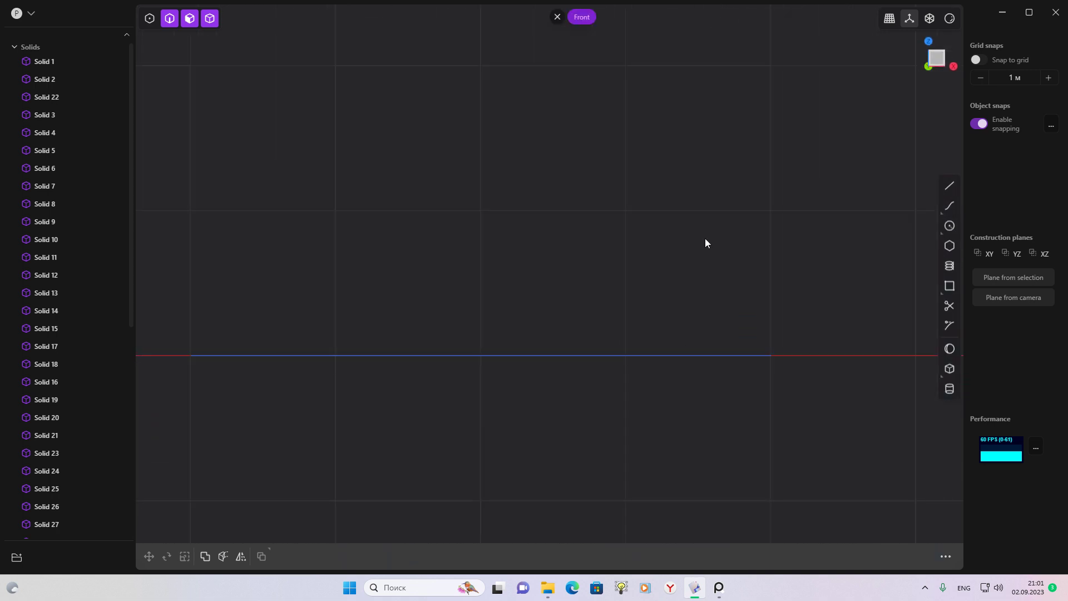
middle_click_drag(640, 205, 667, 265)
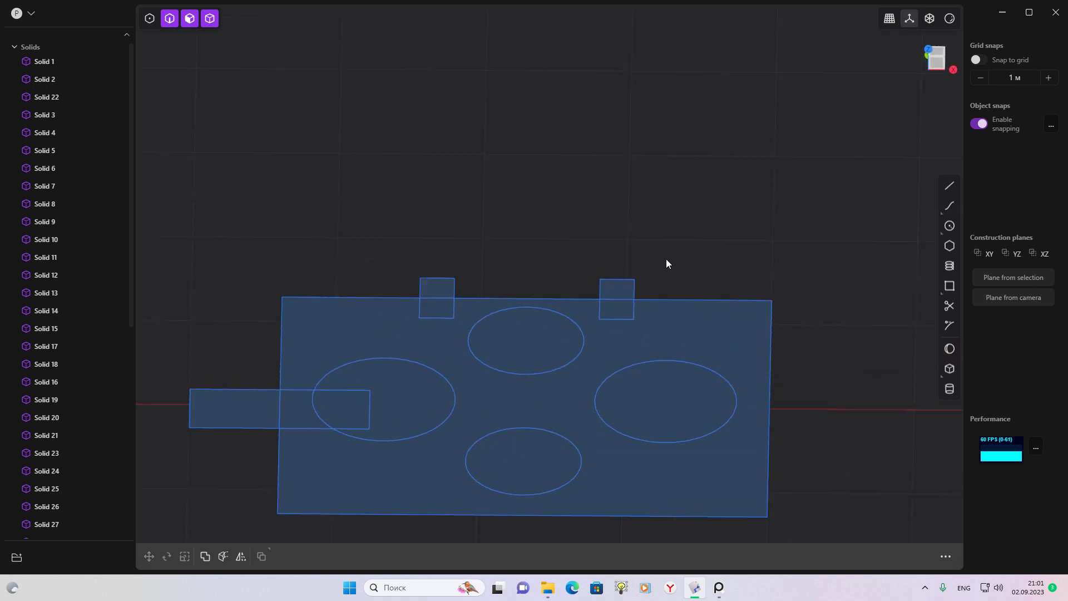
left_click(945, 51)
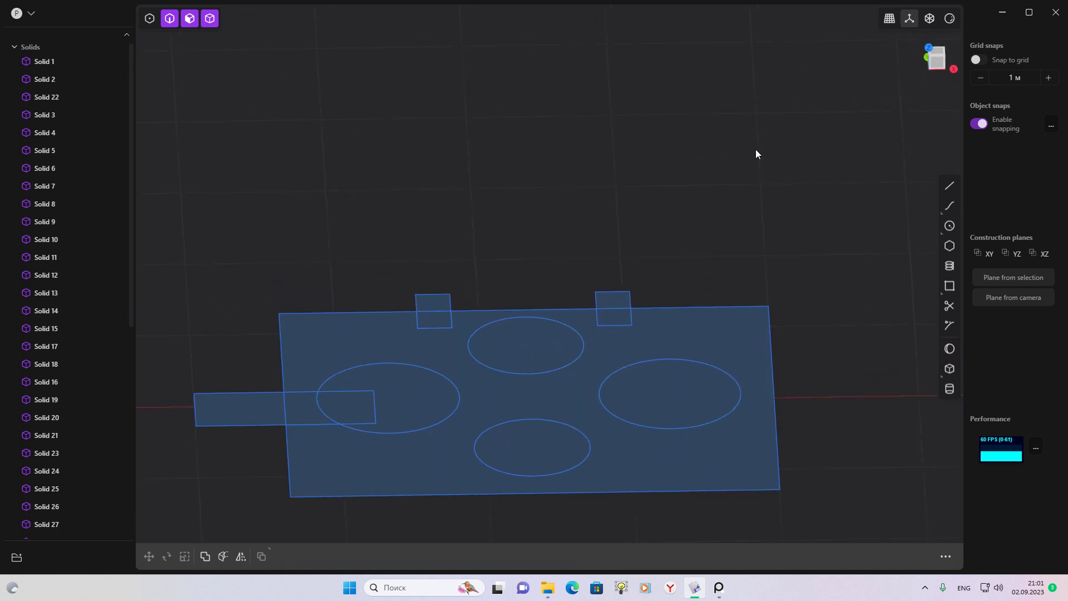
scroll(715, 206, "up", 3)
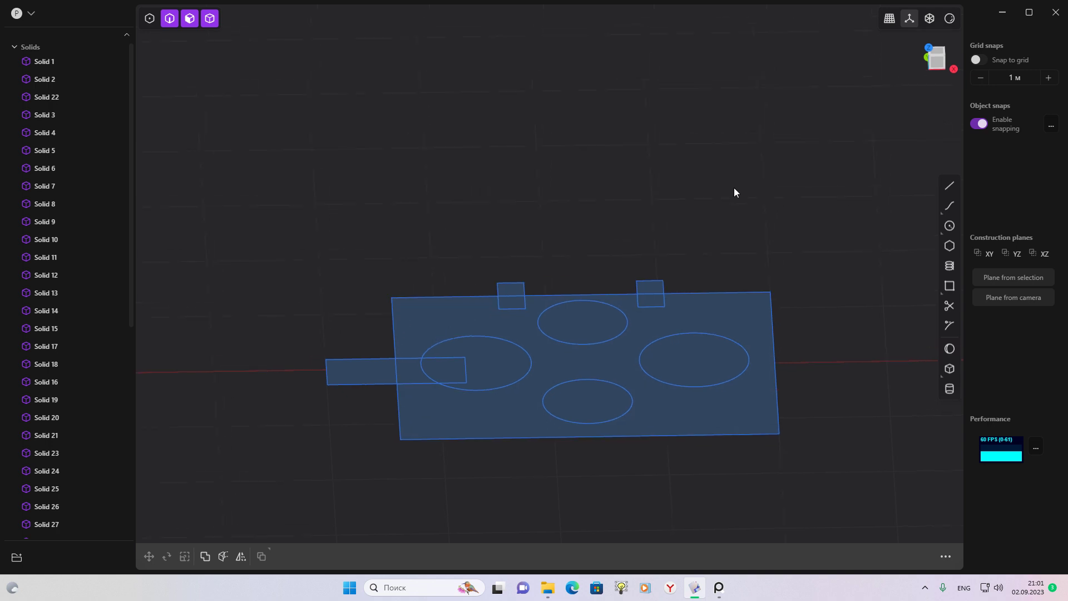
left_click(939, 50)
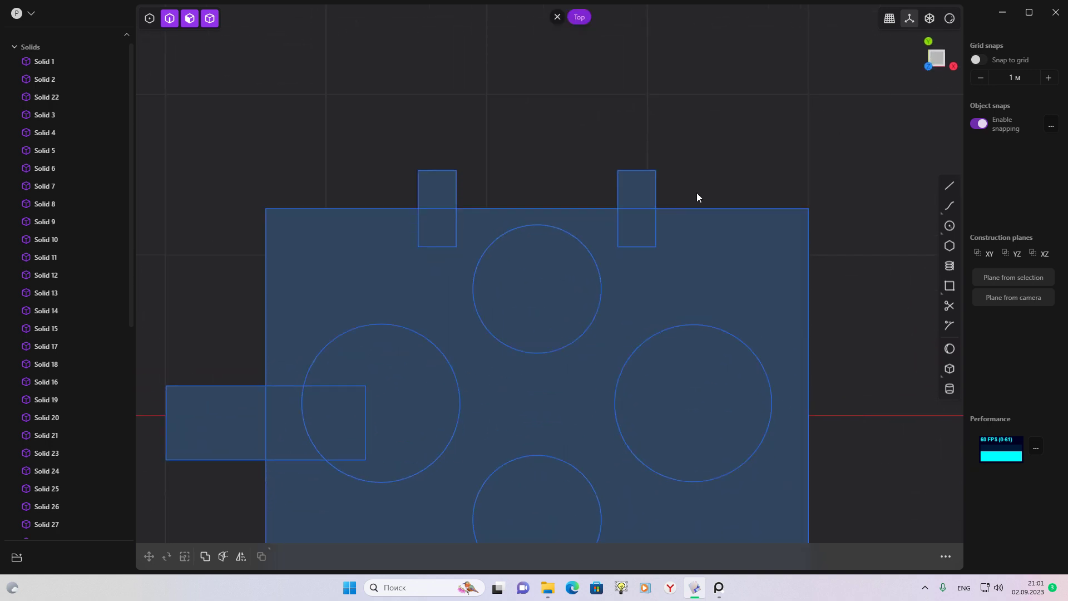
scroll(867, 246, "down", 2)
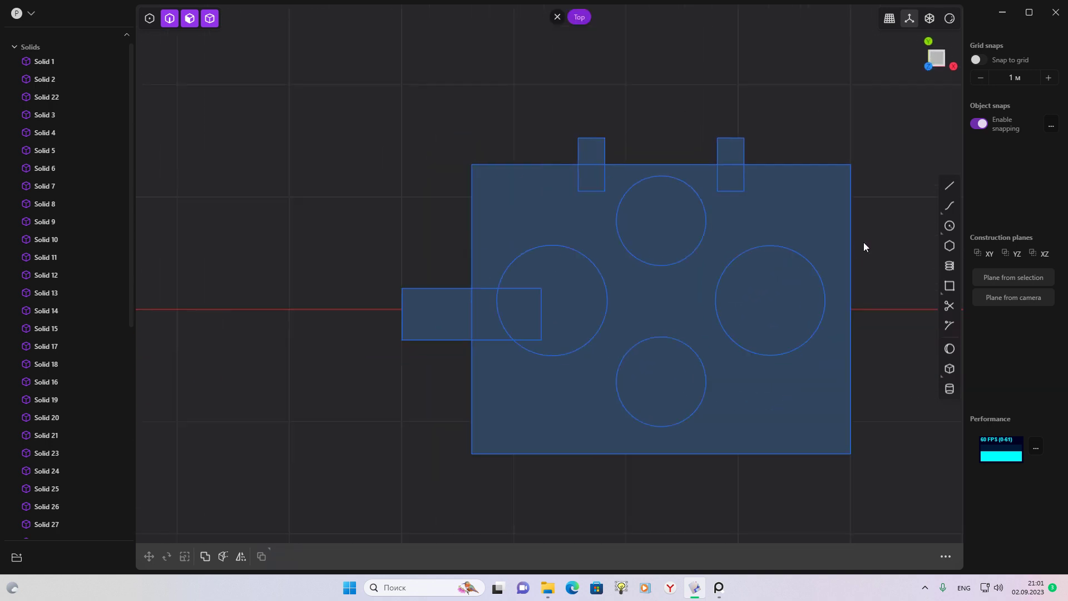
middle_click_drag(874, 245, 816, 251, "shift")
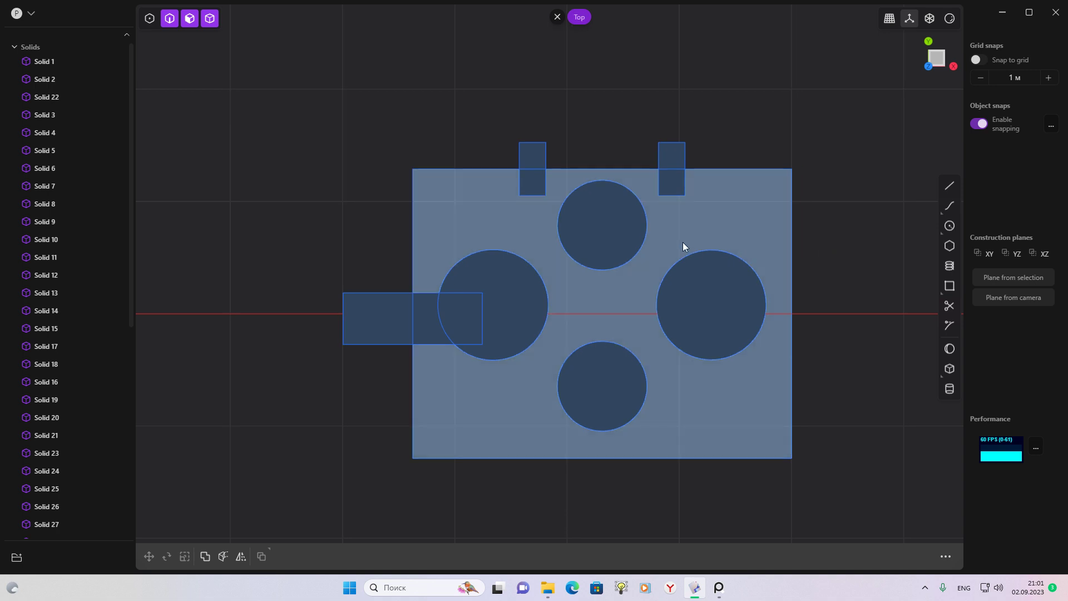
scroll(365, 256, "up", 2)
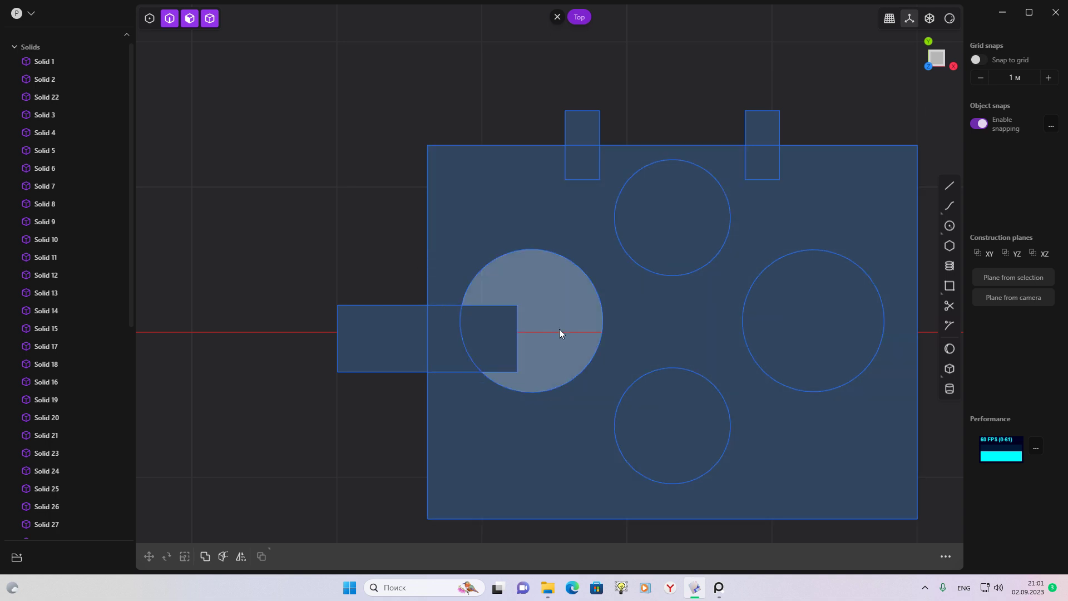
middle_click_drag(604, 331, 456, 366, "shift")
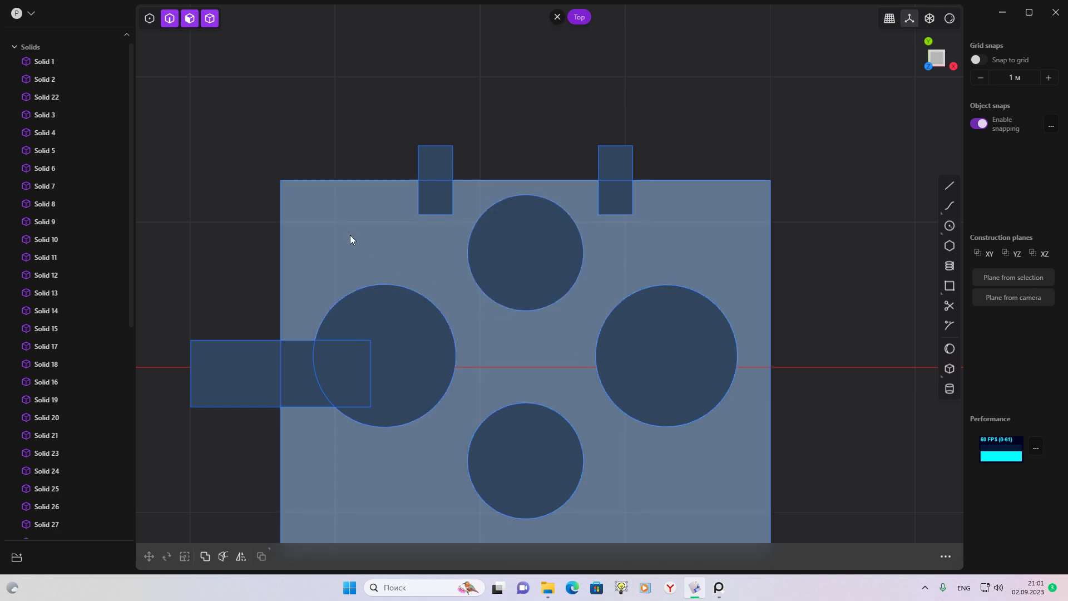
middle_click_drag(349, 240, 463, 217, "shift")
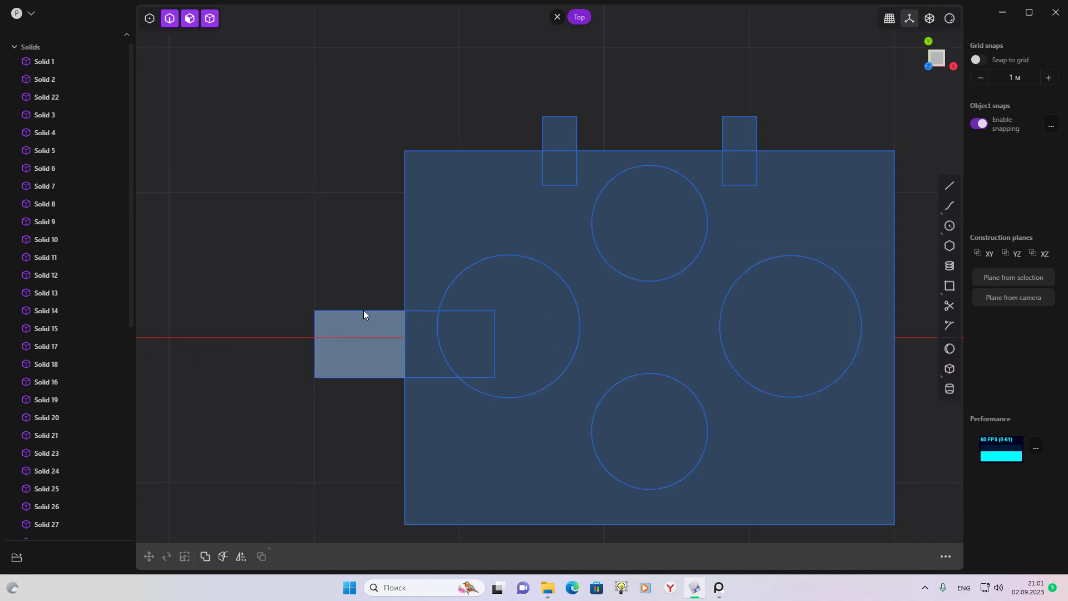
middle_click_drag(357, 299, 340, 167)
Try moving the small left rectangle vertically, then undo the move
left_click(380, 344)
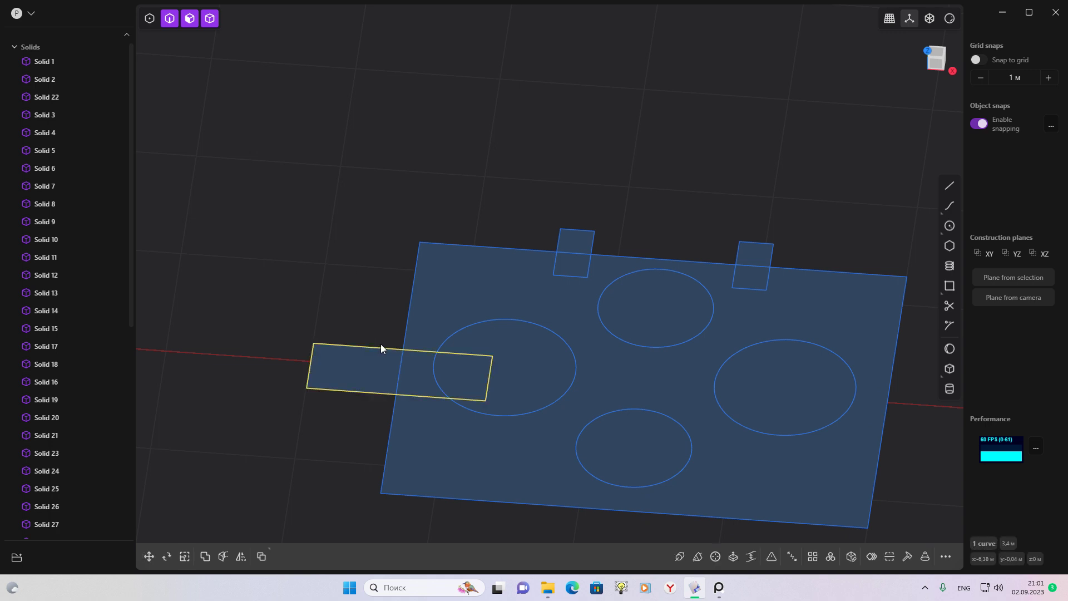
key("g")
middle_click_drag(407, 341, 361, 305)
left_click_drag(398, 308, 410, 268)
left_click(549, 195)
left_click(926, 46)
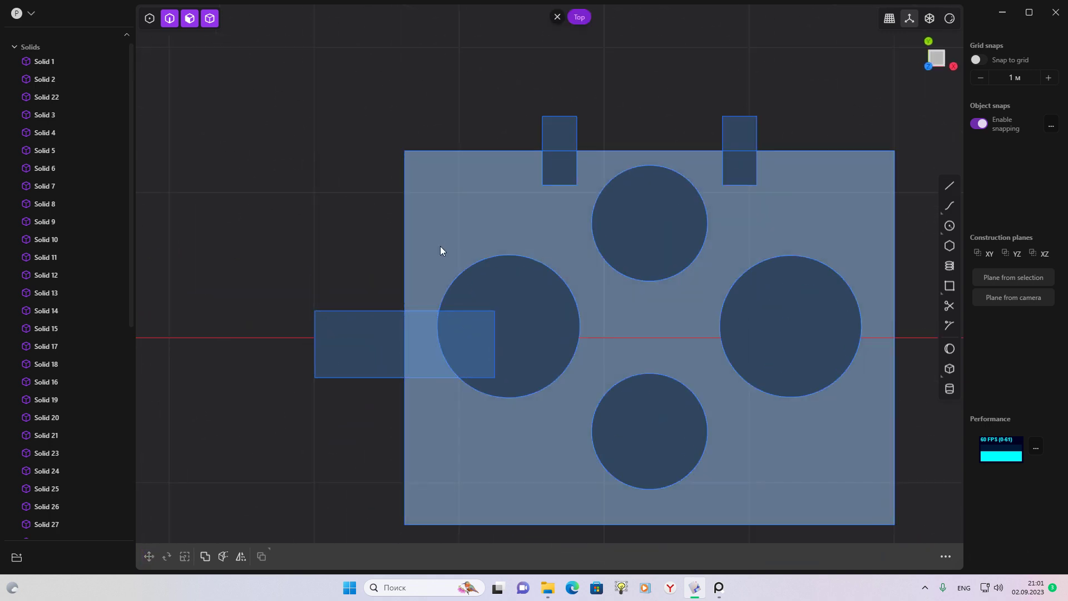
middle_click_drag(408, 246, 361, 176)
key("ctrl+z")
key("ctrl+z")
Return to Top view and start extruding the plate region
left_click(407, 217)
middle_click_drag(407, 218, 884, 92)
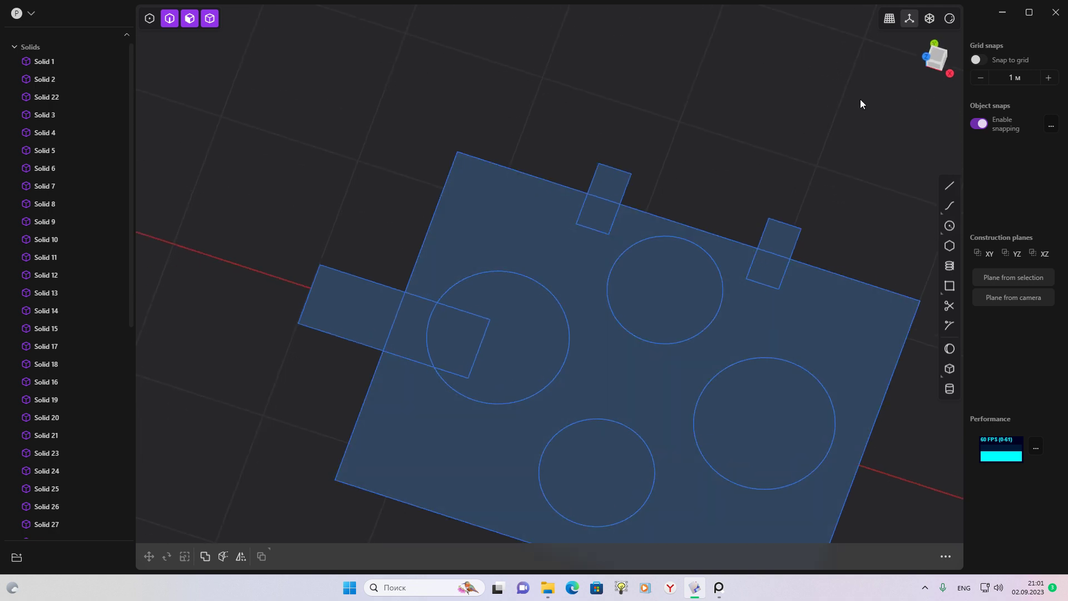
left_click(941, 49)
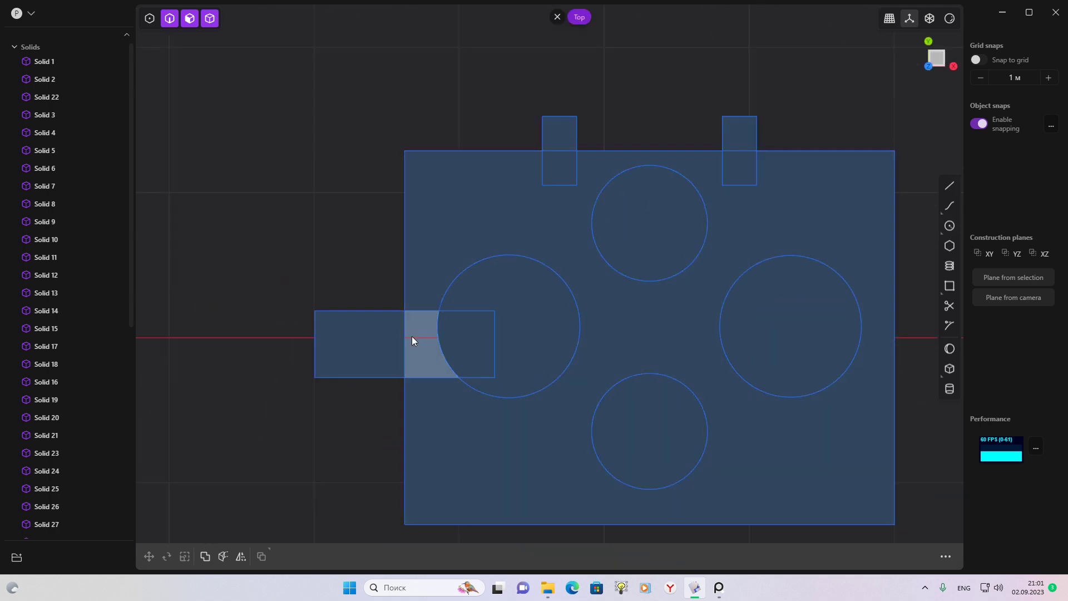
left_click(501, 179)
key("e")
Cancel the pending plate extrusion and a second extrude attempt on the large rectangle
middle_click_drag(709, 476, 655, 478, "shift")
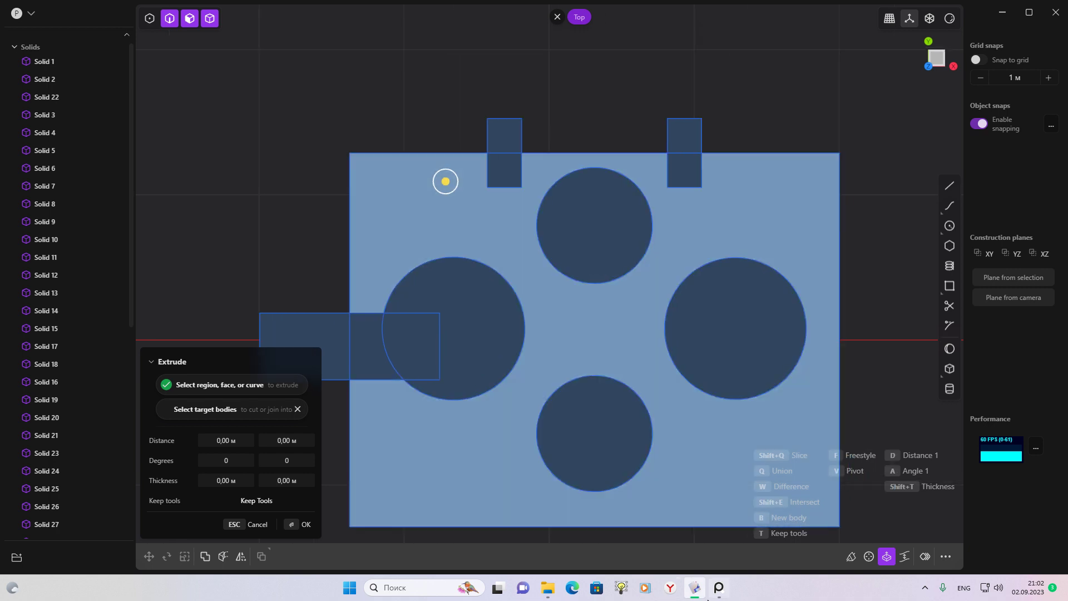
key("Escape")
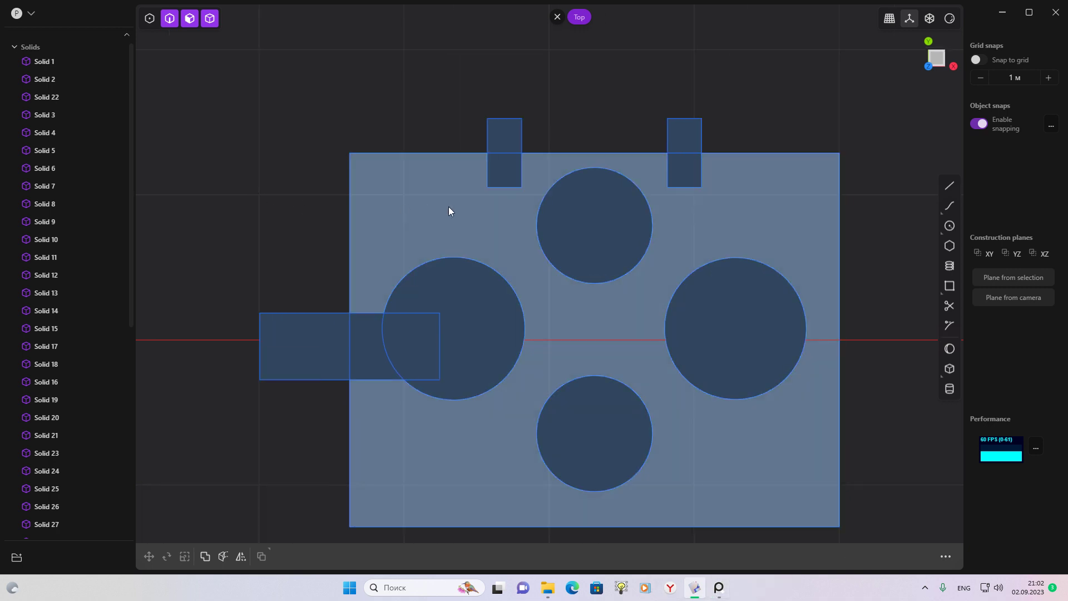
left_click(449, 206)
key("e")
key("Escape")
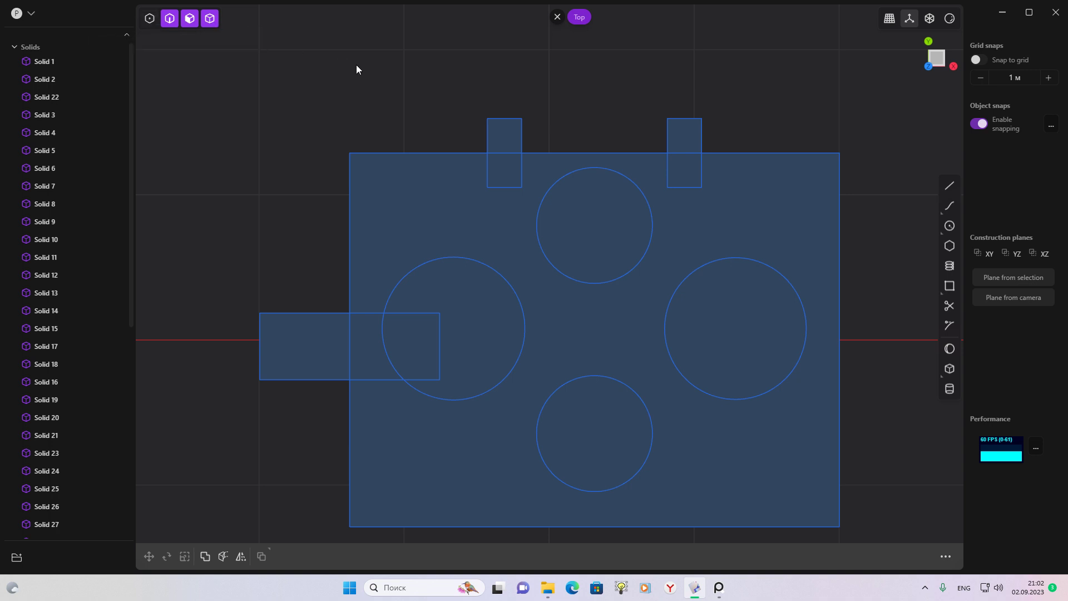
Toggle vertex, edge and face selection modes and pan to view the reference cockpit model
key("1")
key("1")
key("2")
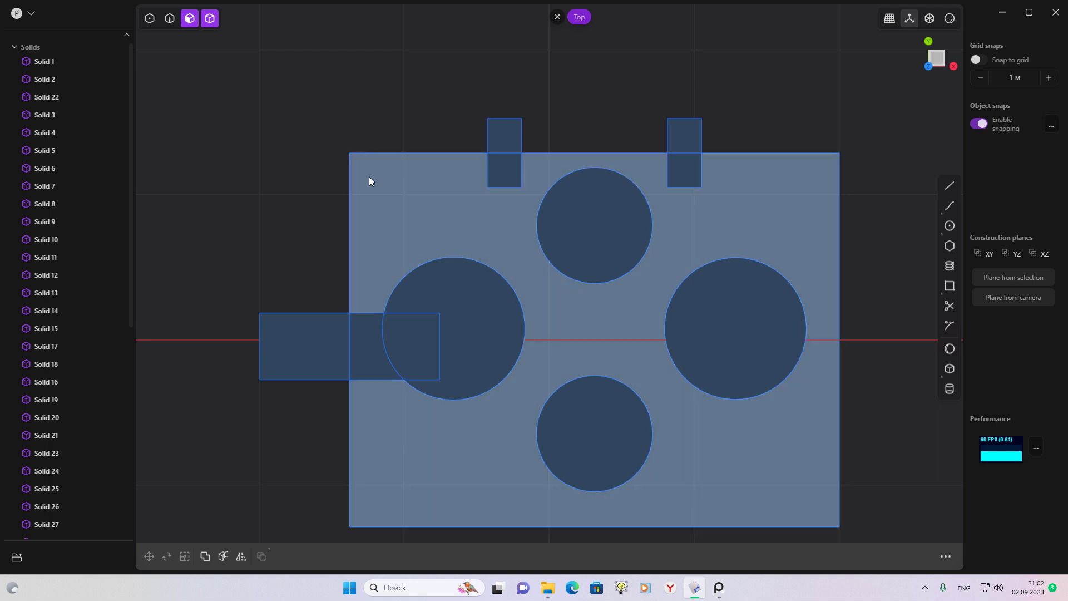
key("3")
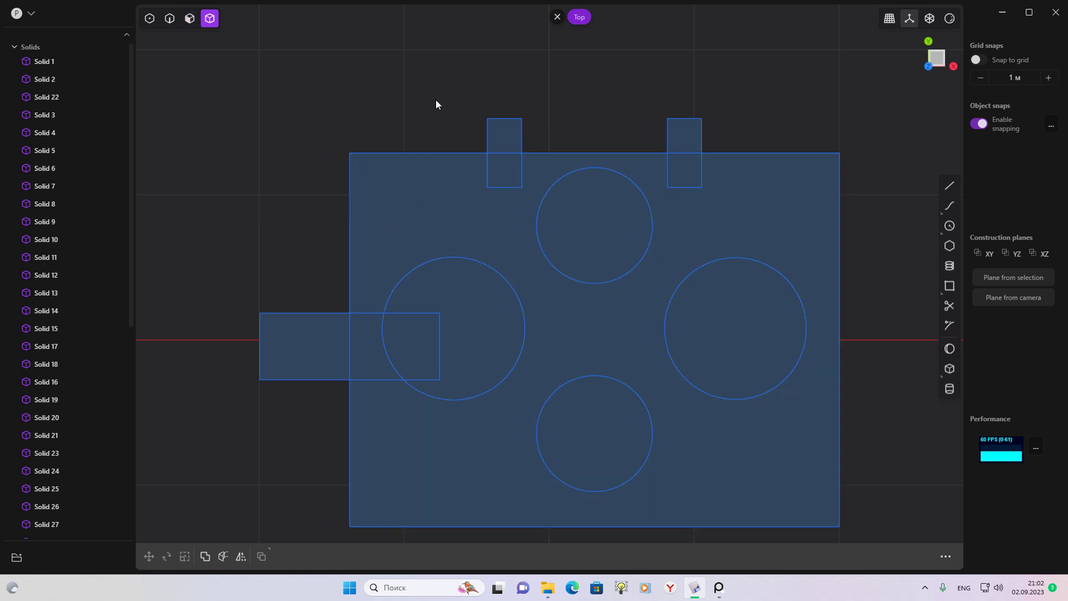
scroll(544, 261, "down", 2)
middle_click_drag(755, 266, 503, 201, "shift")
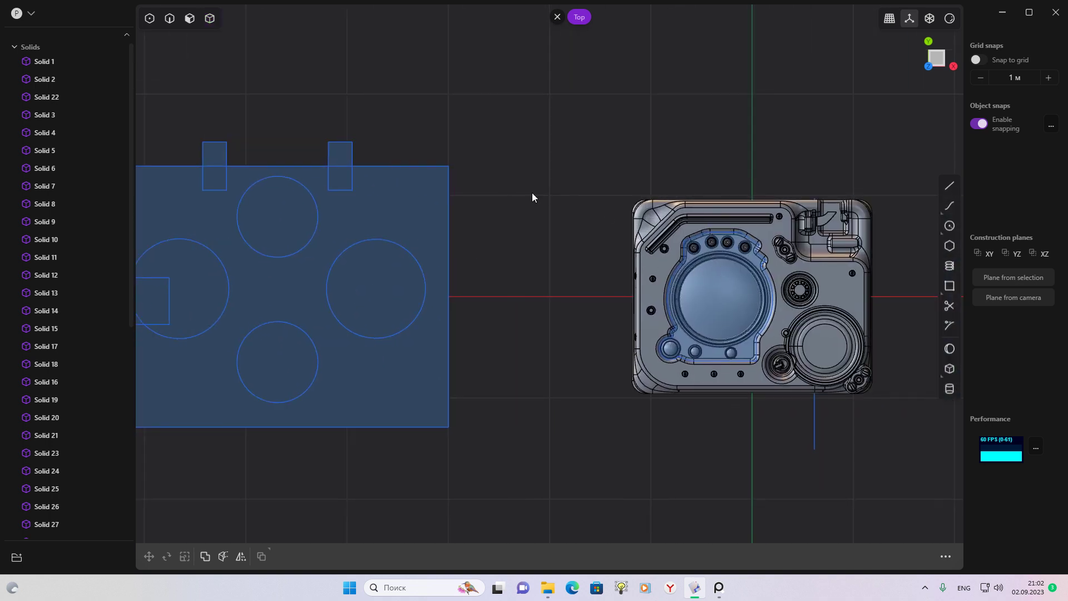
middle_click_drag(469, 169, 621, 193, "shift")
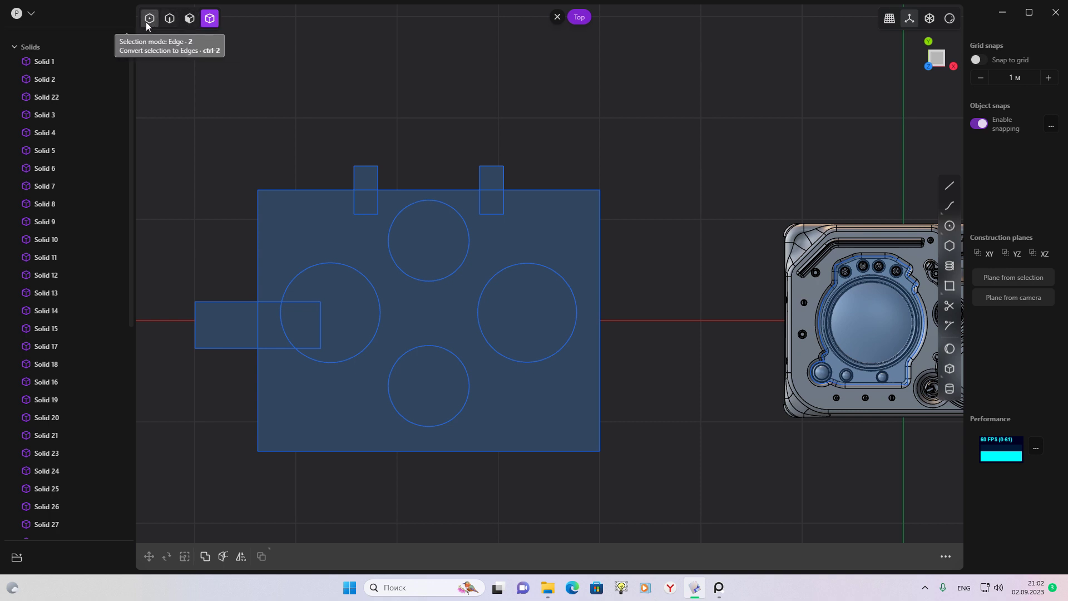
key("2")
key("3")
scroll(353, 189, "up", 2)
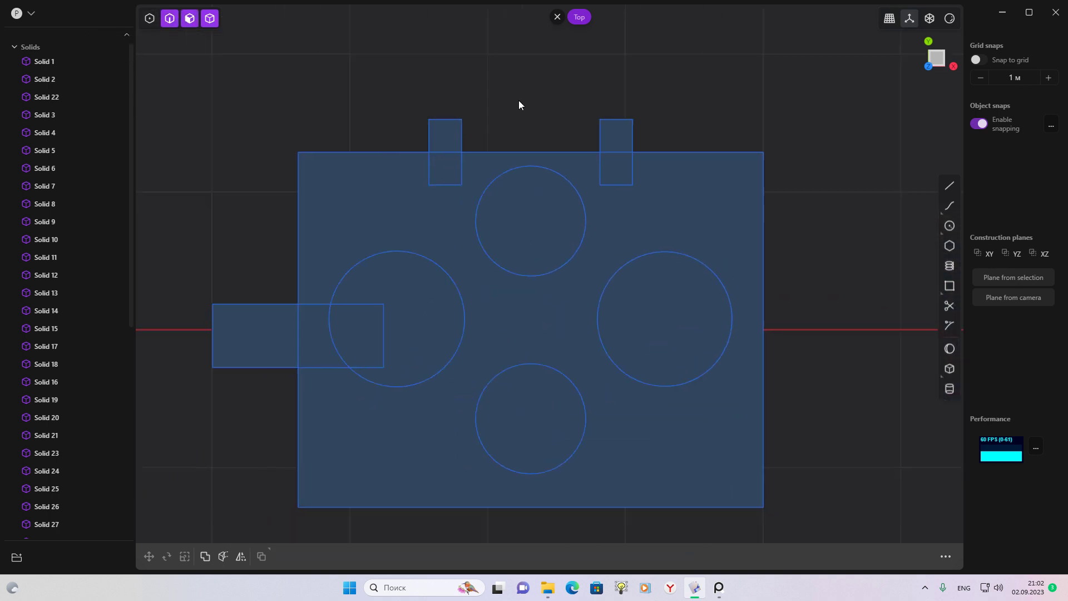
Extrude the plate region up into a thick slab with round holes and confirm it
left_click(420, 212)
key("e")
mouse_move(419, 212)
middle_mouse_down()
mouse_move(673, 129)
mouse_move(542, 323)
middle_mouse_up()
left_click_drag(542, 322, 542, 310)
mouse_move(598, 222)
middle_mouse_down()
mouse_move(597, 173)
mouse_move(604, 204)
mouse_move(339, 240)
middle_mouse_up()
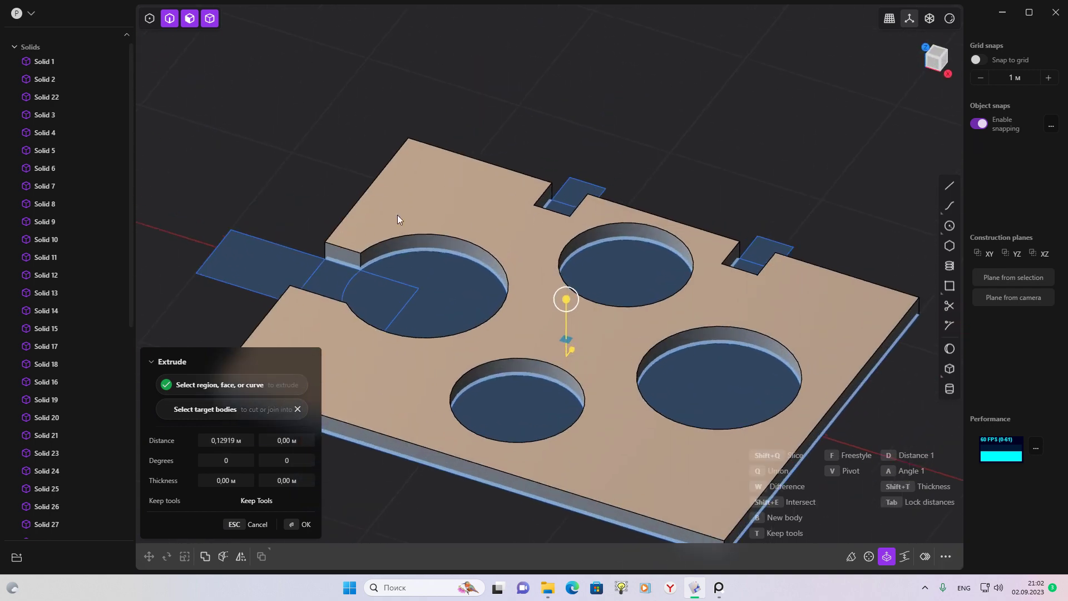
mouse_move(401, 198)
middle_mouse_down()
mouse_move(415, 269)
mouse_move(575, 195)
mouse_move(460, 206)
mouse_move(402, 184)
mouse_move(555, 222)
mouse_move(552, 197)
middle_mouse_up()
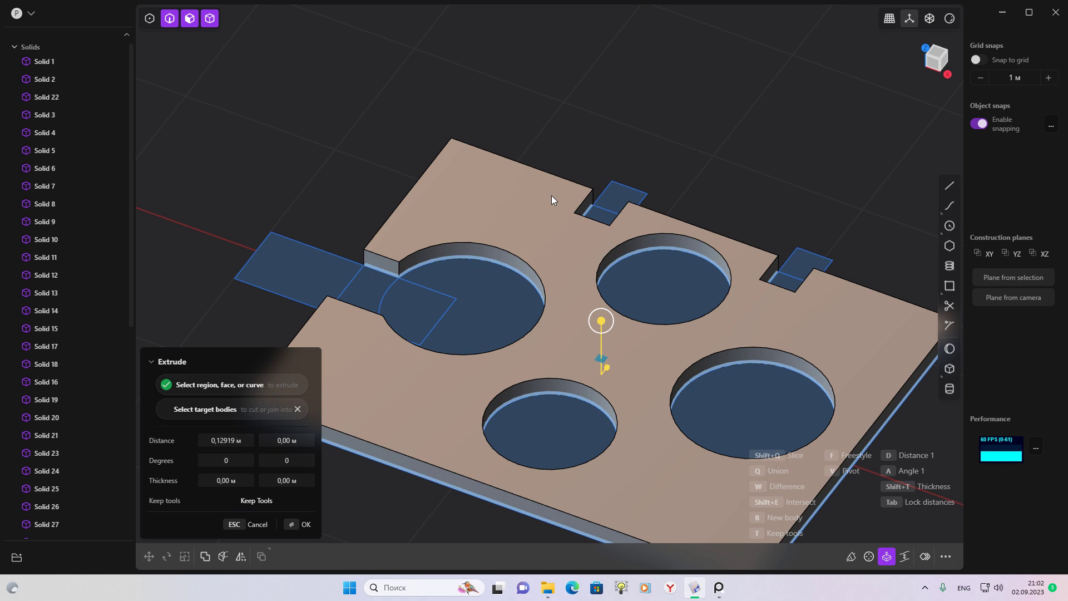
key("Return")
Offset a side face of the slab at the notch outward
mouse_move(358, 156)
middle_mouse_down()
mouse_move(558, 174)
mouse_move(683, 319)
middle_mouse_up()
scroll(683, 323, "up", 3)
left_click(739, 408)
key("o")
scroll(594, 398, "up", 3)
left_click_drag(593, 395, 606, 374)
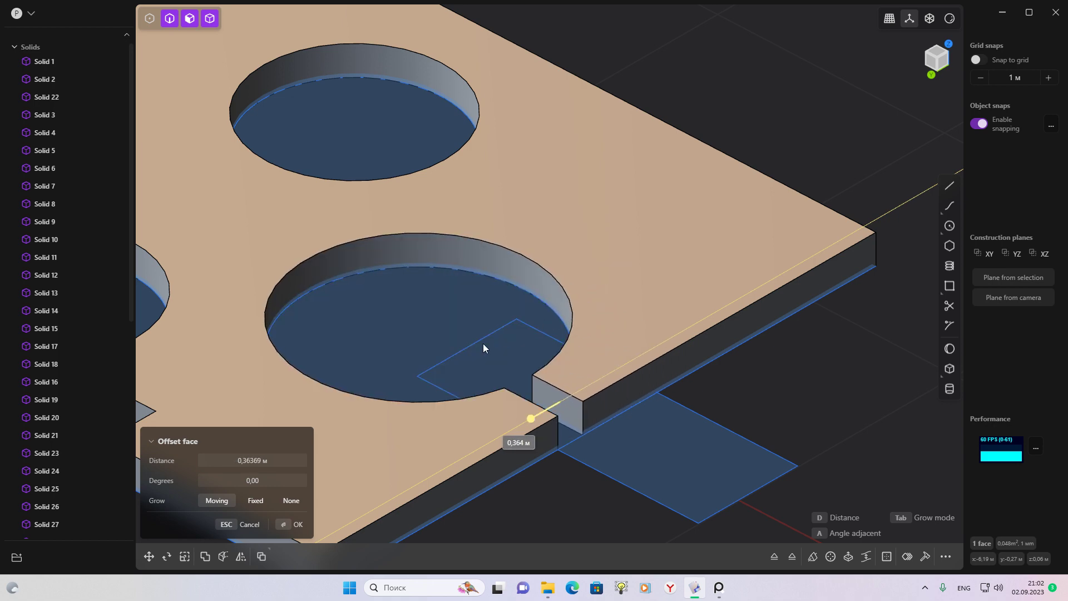
Commit the outward offset, then offset the slot's small vertical face
left_click(618, 343)
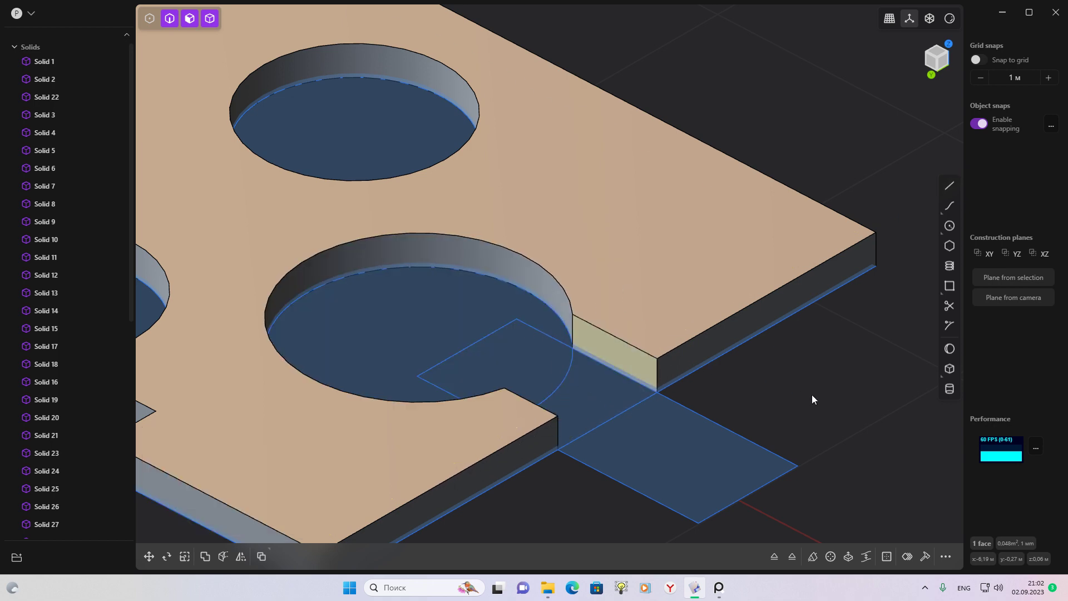
middle_click_drag(812, 395, 643, 374)
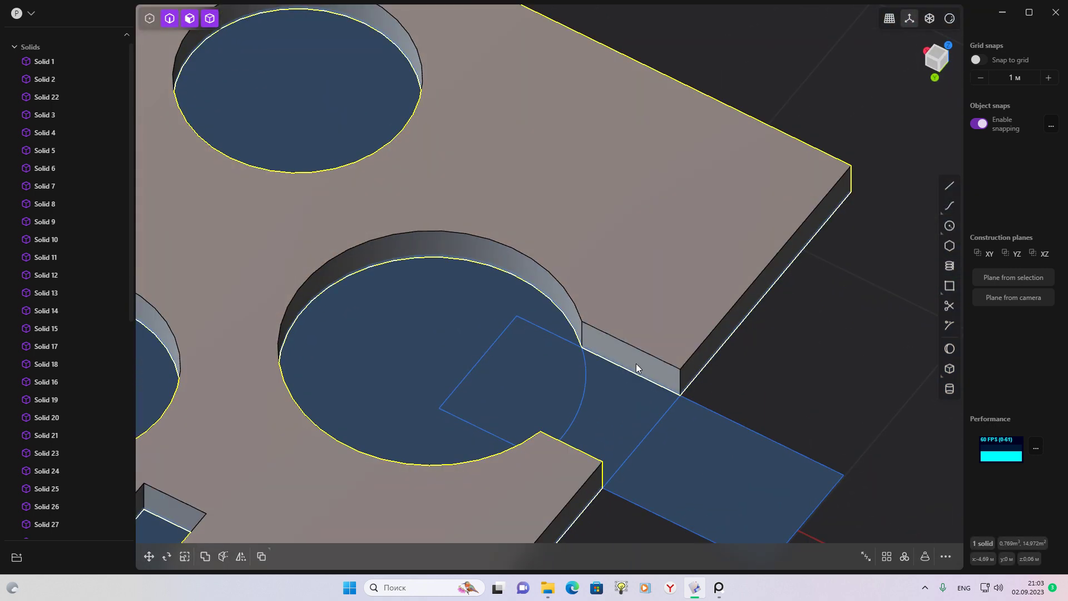
left_click_drag(636, 363, 608, 399)
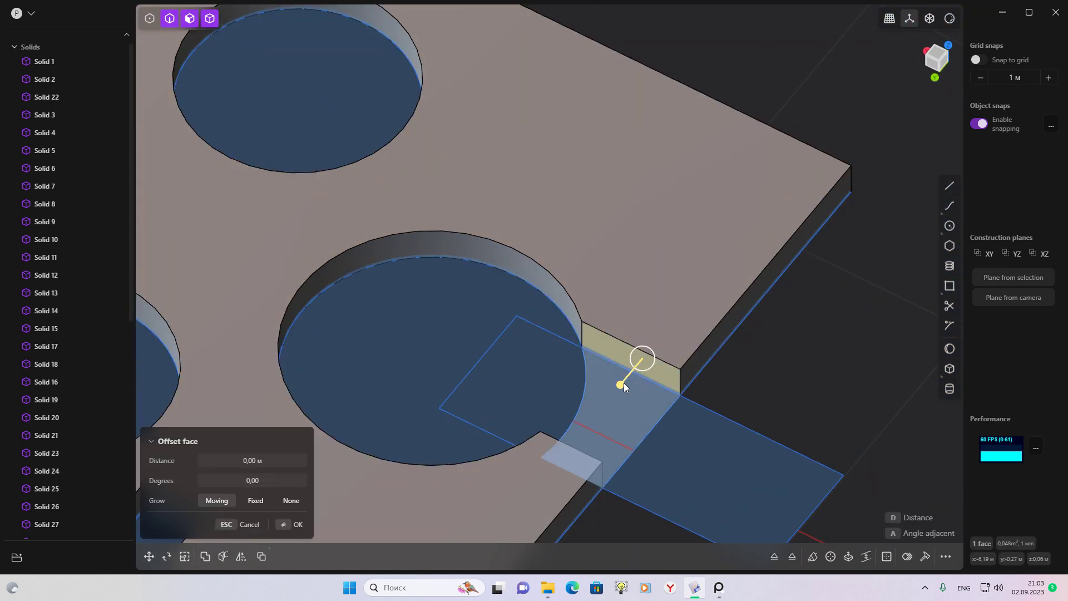
left_click(609, 399)
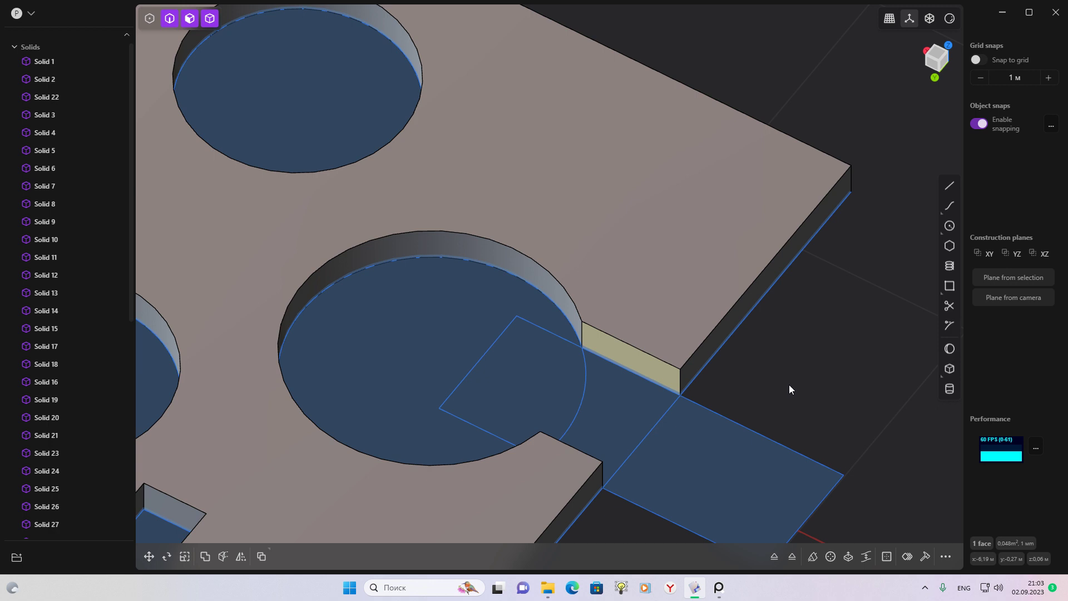
left_click(636, 365)
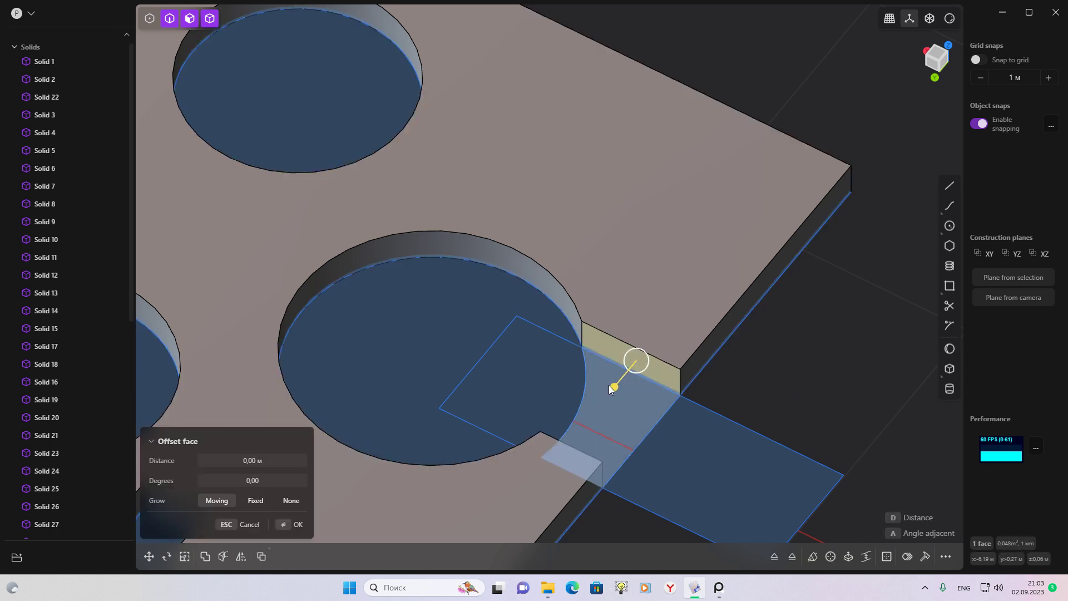
key("Escape")
key("Escape")
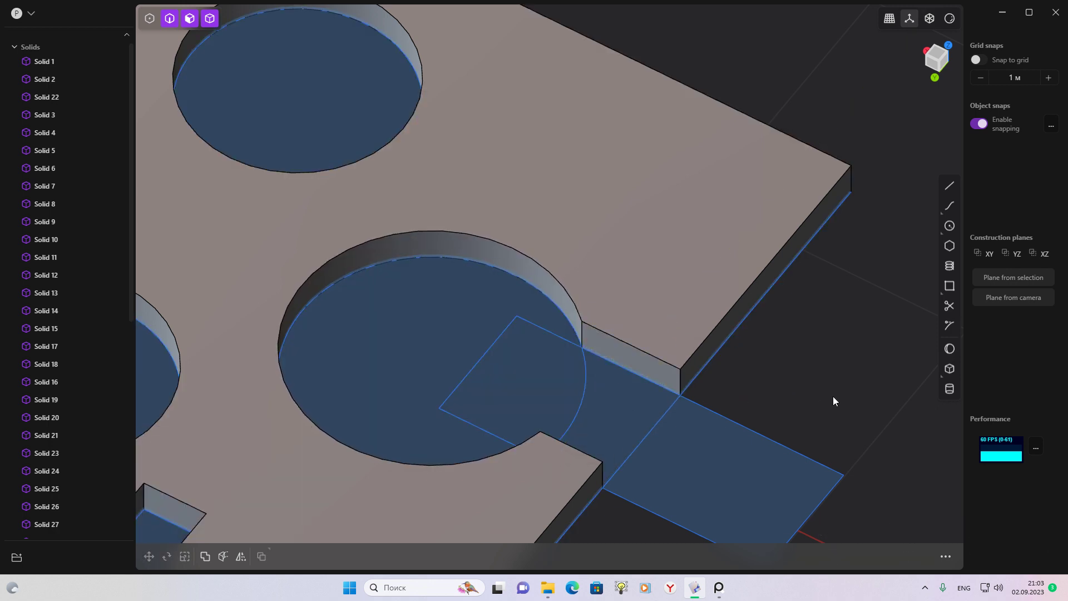
Push both small slot side faces back flush with the plate edge and apply
mouse_move(823, 401)
middle_mouse_down()
mouse_move(629, 410)
mouse_move(802, 361)
mouse_move(458, 370)
middle_mouse_up()
left_click(380, 294)
mouse_move(379, 294)
left_mouse_down()
mouse_move(351, 287)
mouse_move(363, 299)
left_mouse_up()
mouse_move(362, 299)
middle_mouse_down()
mouse_move(453, 347)
mouse_move(657, 351)
middle_mouse_up()
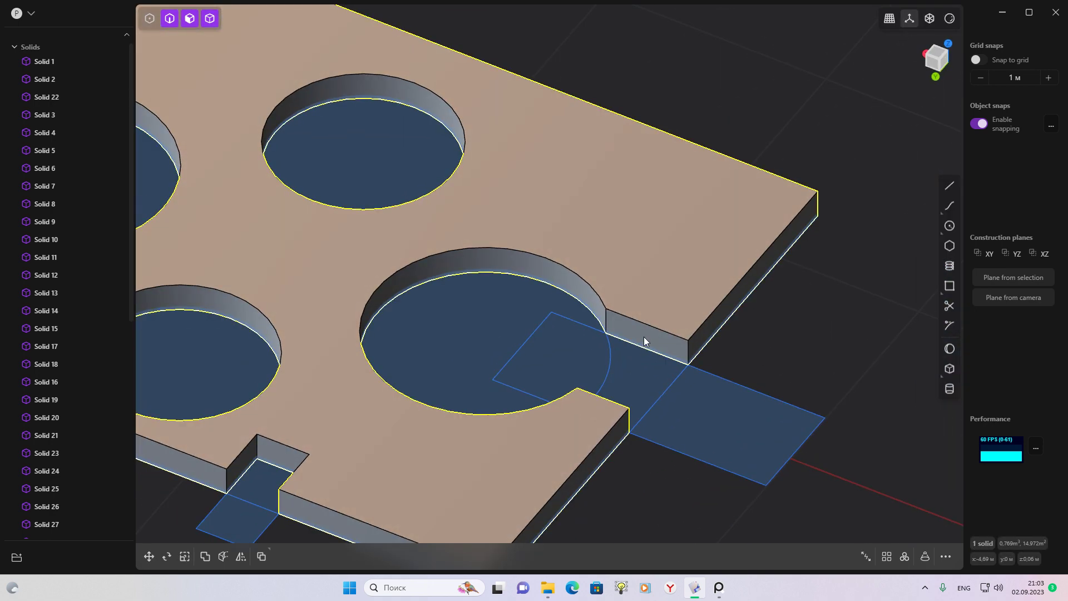
mouse_move(643, 337)
left_mouse_down()
mouse_move(639, 365)
mouse_move(650, 362)
mouse_move(613, 398)
left_mouse_up()
middle_click_drag(655, 331, 597, 284)
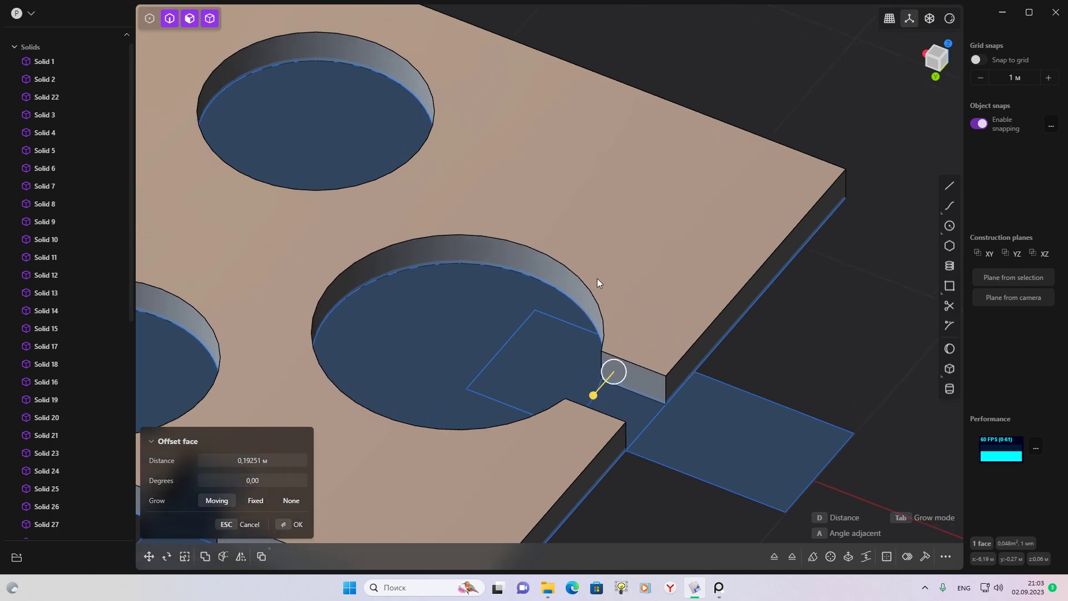
key("Return")
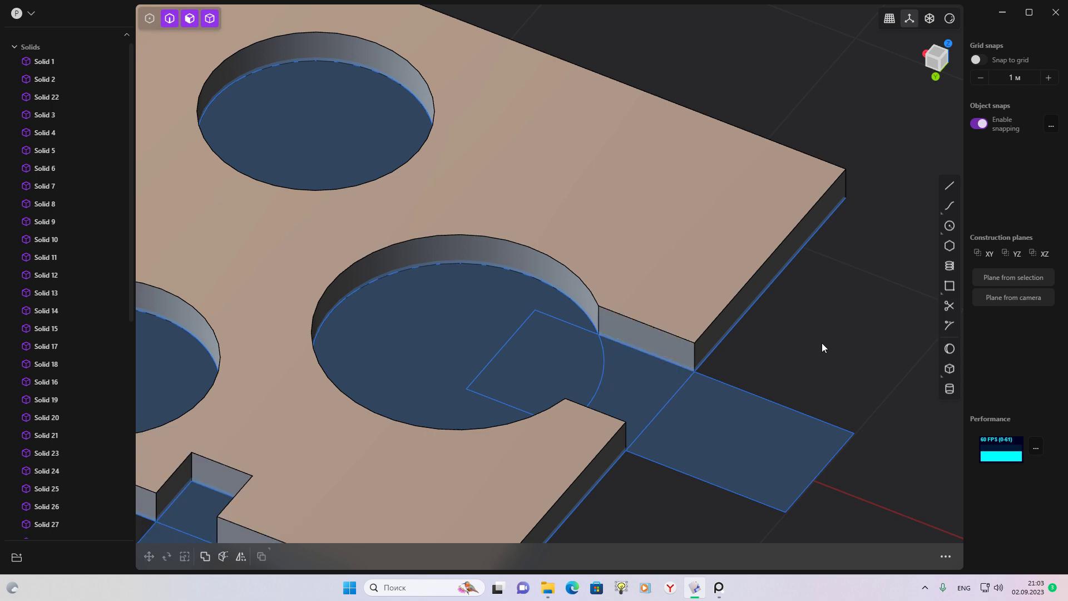
mouse_move(821, 345)
middle_mouse_down()
mouse_move(827, 312)
mouse_move(652, 368)
mouse_move(611, 392)
mouse_move(638, 343)
mouse_move(680, 311)
mouse_move(590, 486)
mouse_move(717, 342)
mouse_move(515, 357)
mouse_move(939, 56)
middle_mouse_up()
left_click(939, 56)
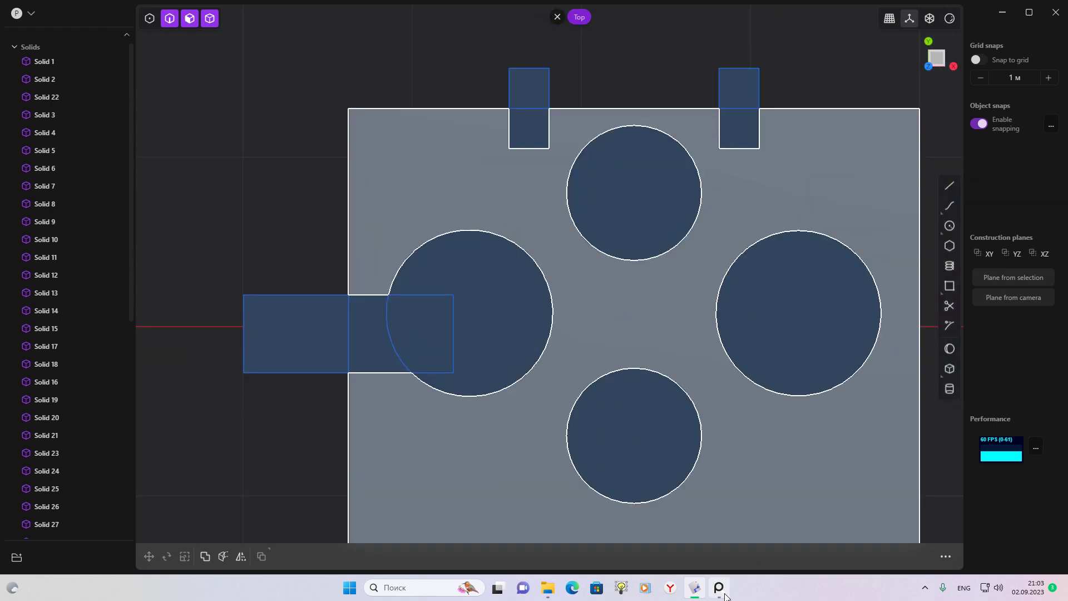
left_click(718, 588)
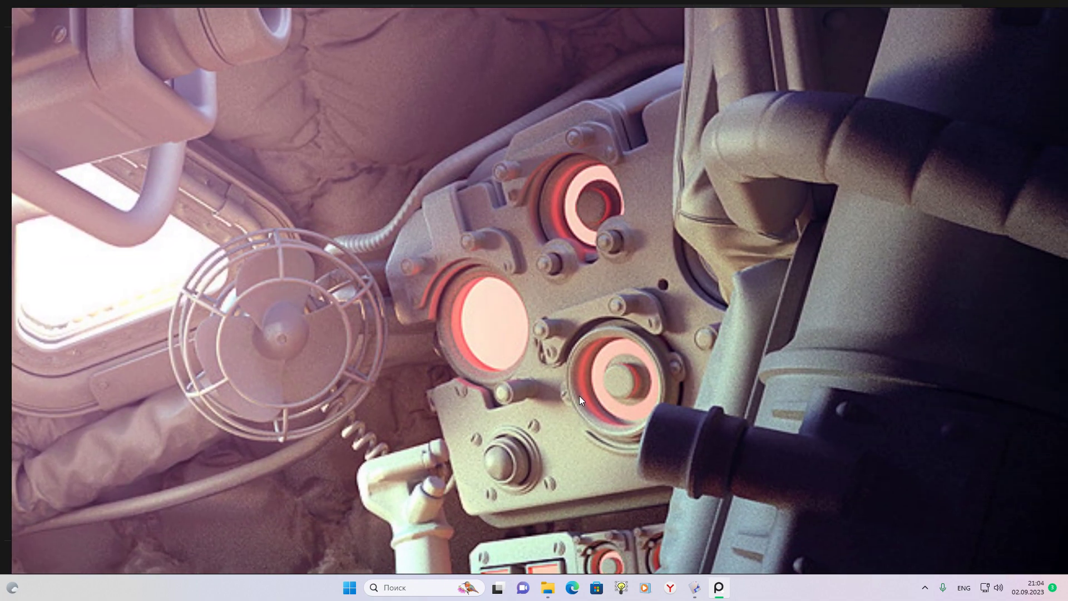
left_click(718, 589)
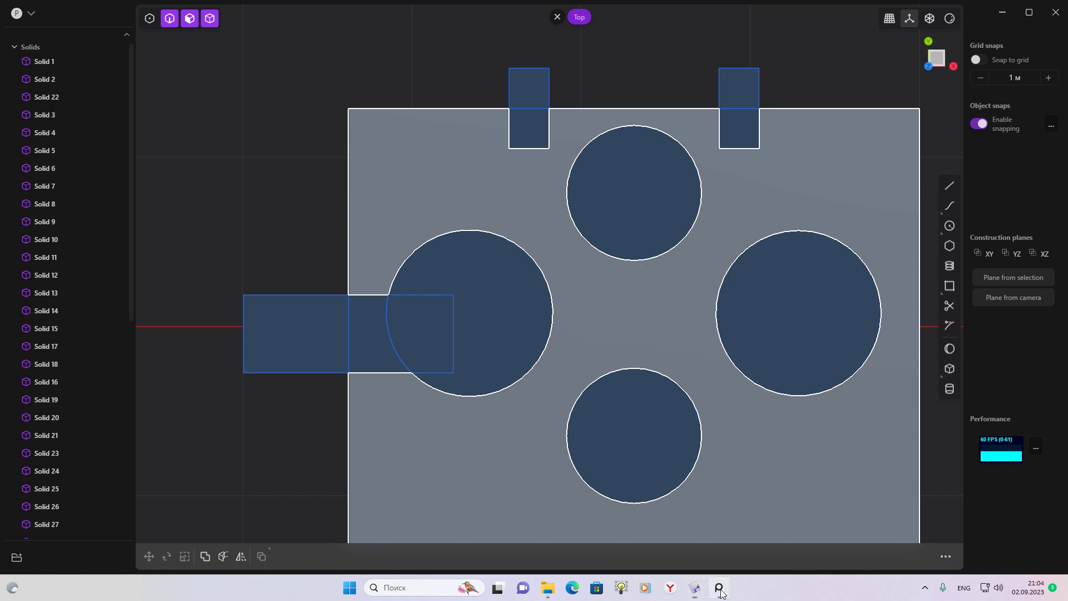
left_click(720, 590)
left_click(694, 587)
scroll(249, 341, "down", 1)
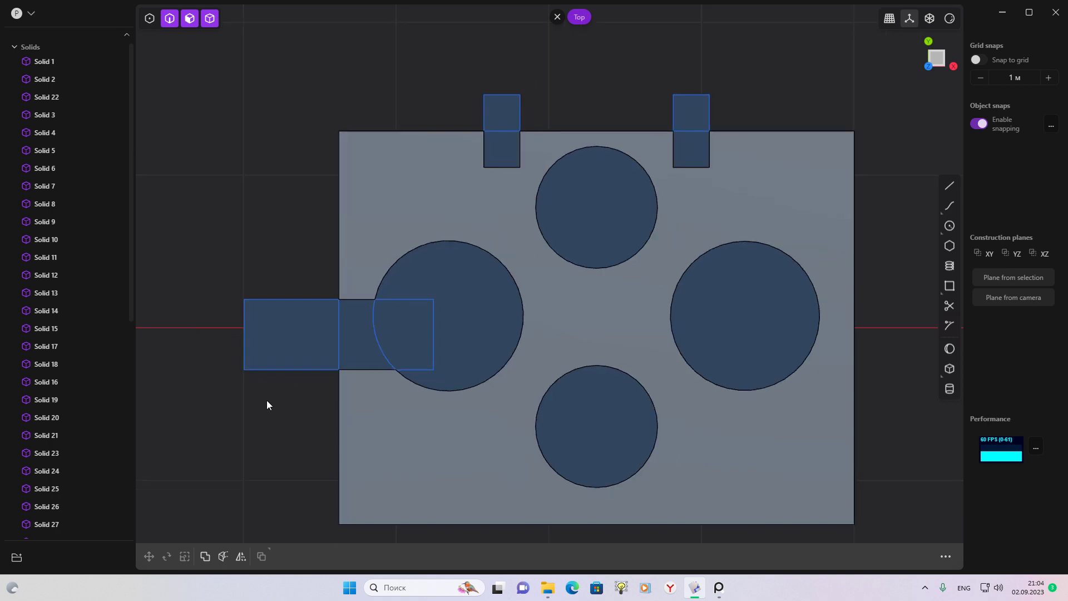
middle_click_drag(273, 408, 323, 440, "shift")
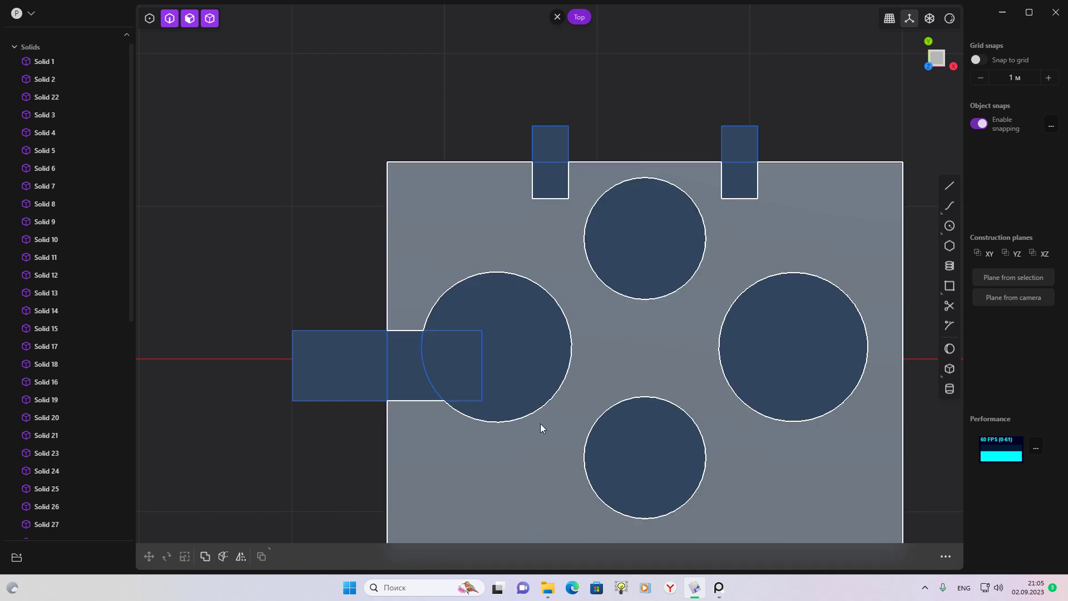
scroll(338, 478, "up", 2)
scroll(337, 294, "down", 1)
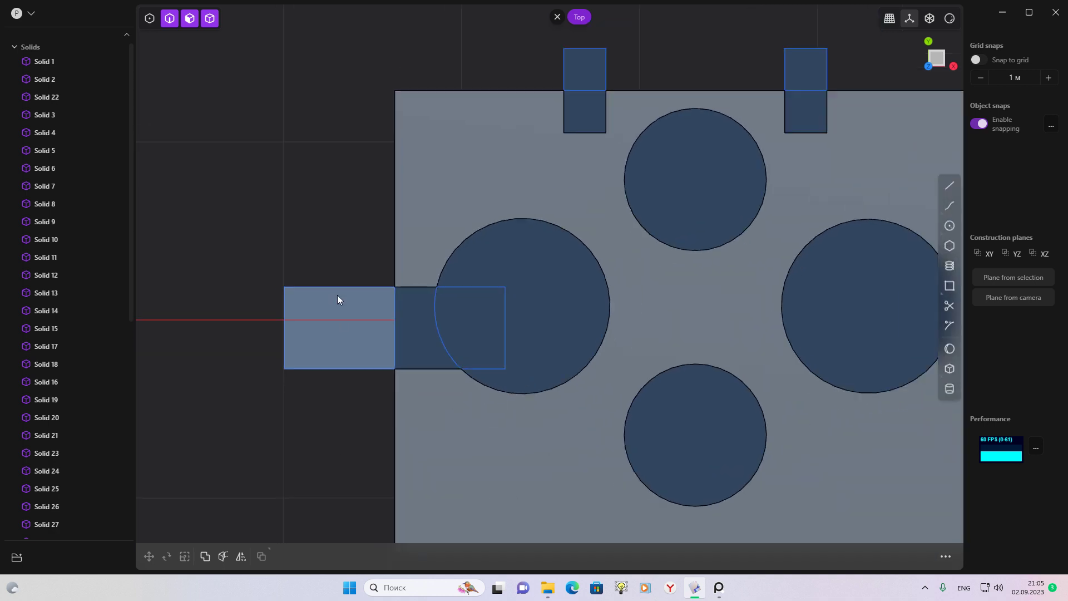
Cut the left rectangle's area from the slab, opening a slot into the left hole
left_click(339, 293)
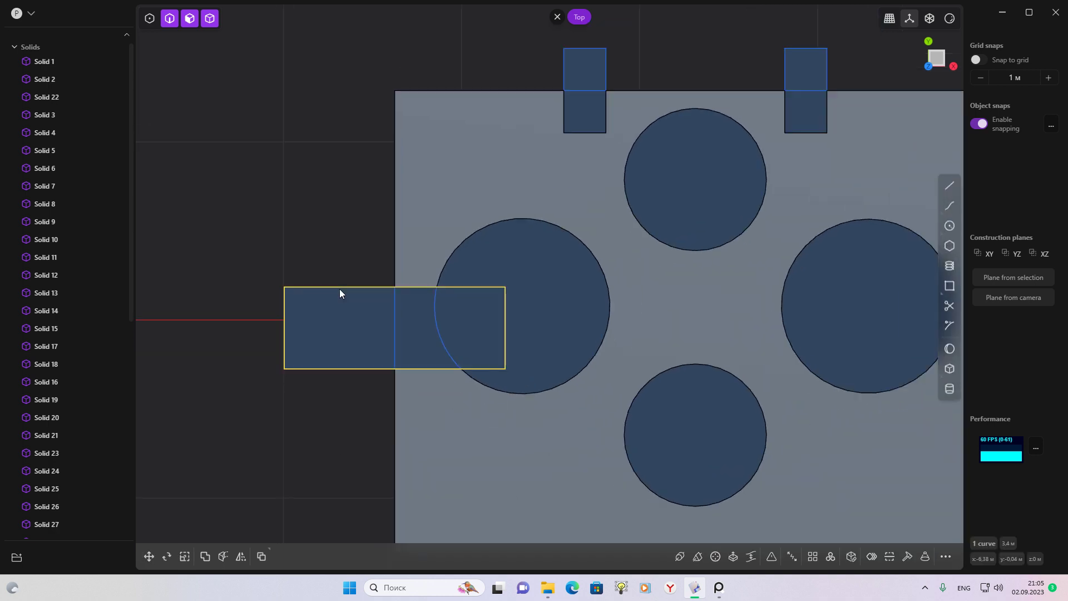
left_click(340, 288)
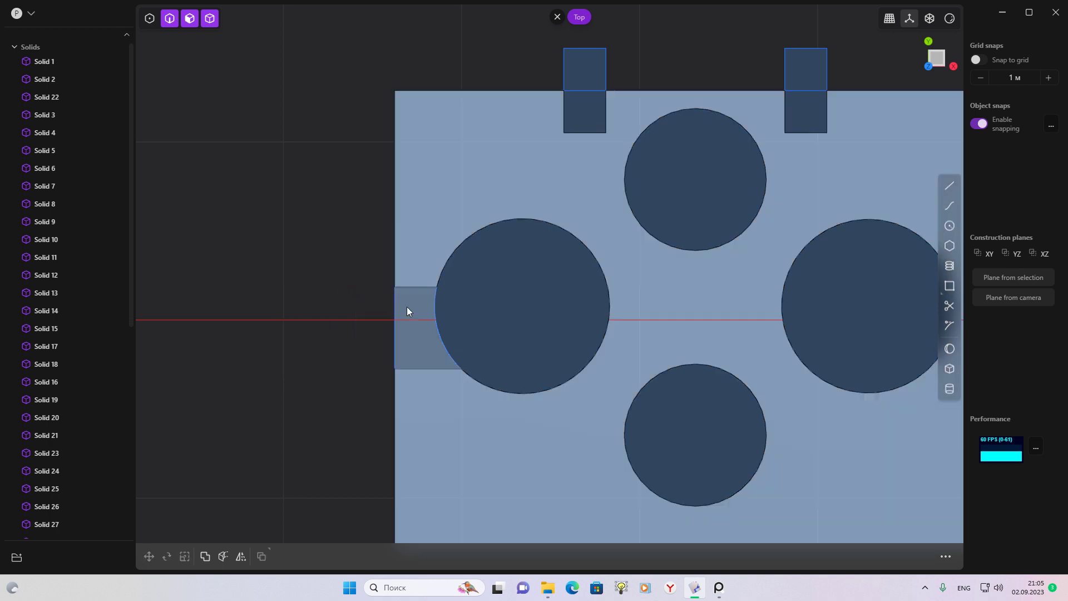
scroll(382, 379, "down", 3)
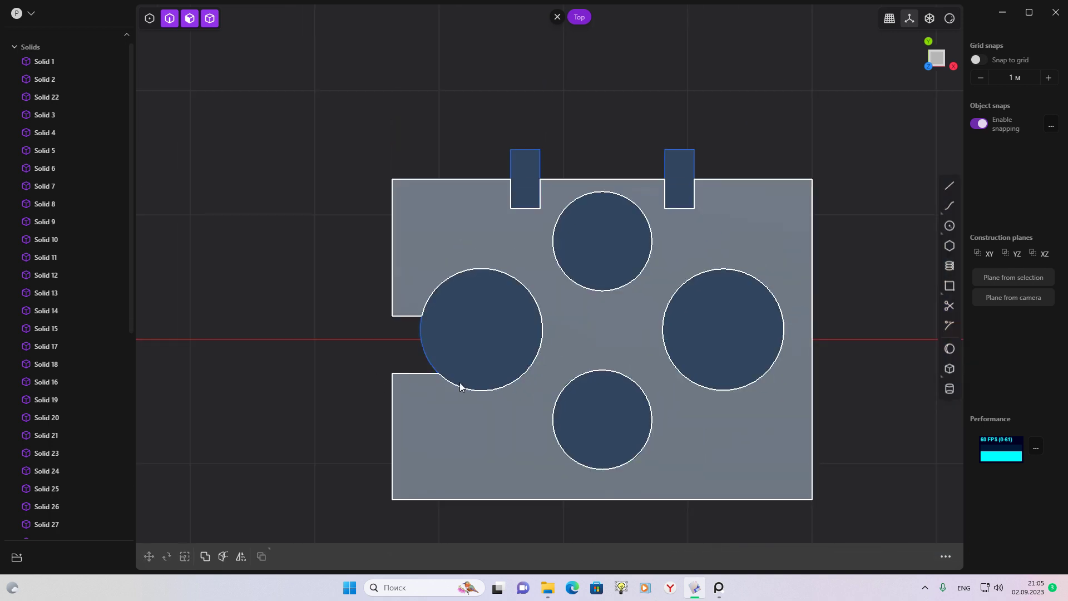
left_click(688, 443)
scroll(447, 402, "up", 2)
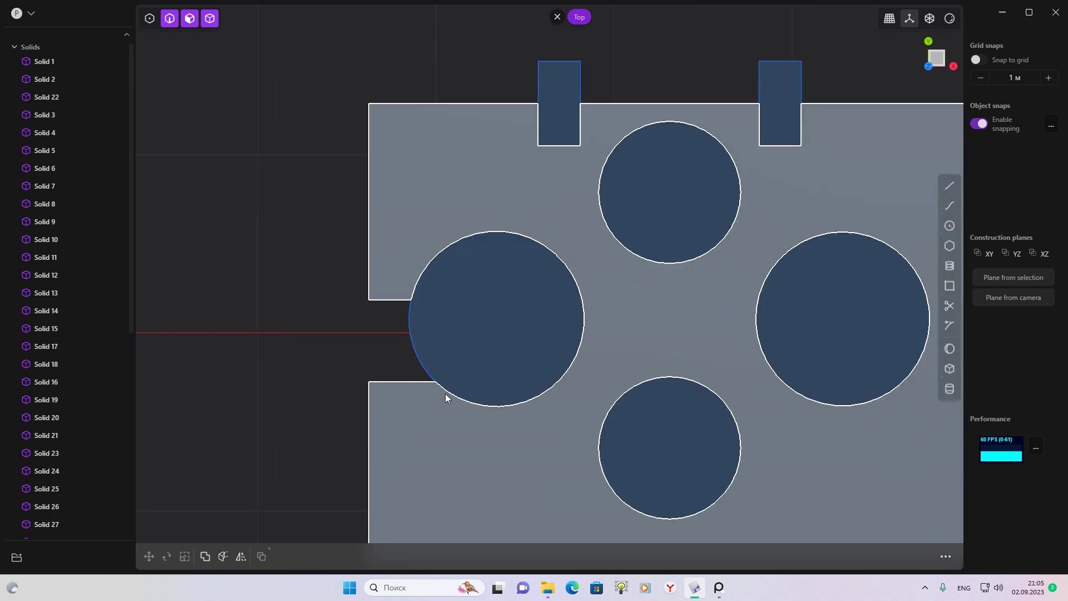
scroll(448, 406, "up", 2)
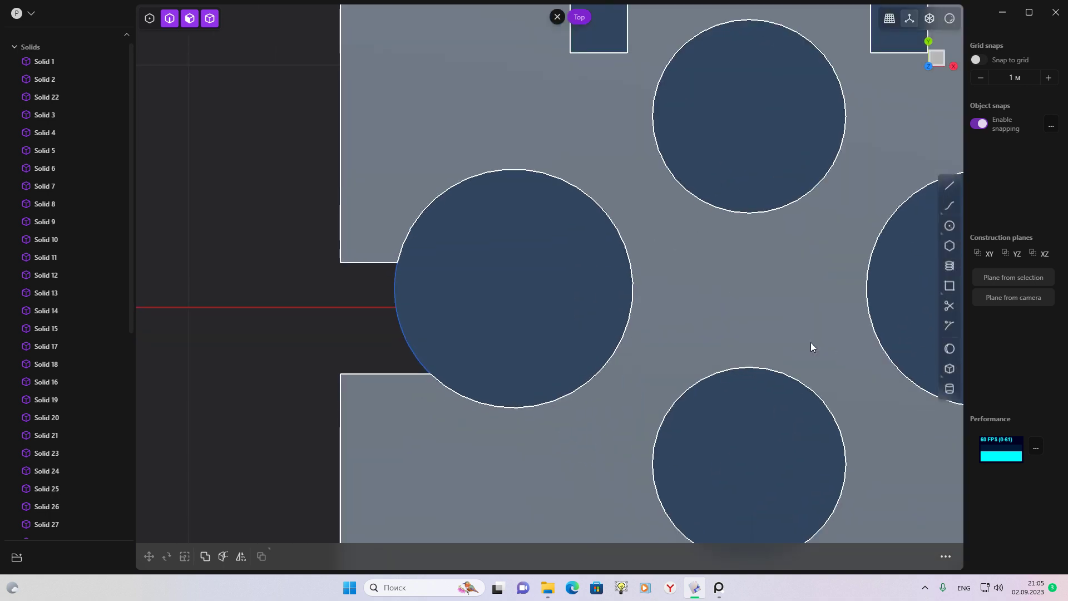
Draw a small rectangle across the left large hole's lower edge
left_click(954, 289)
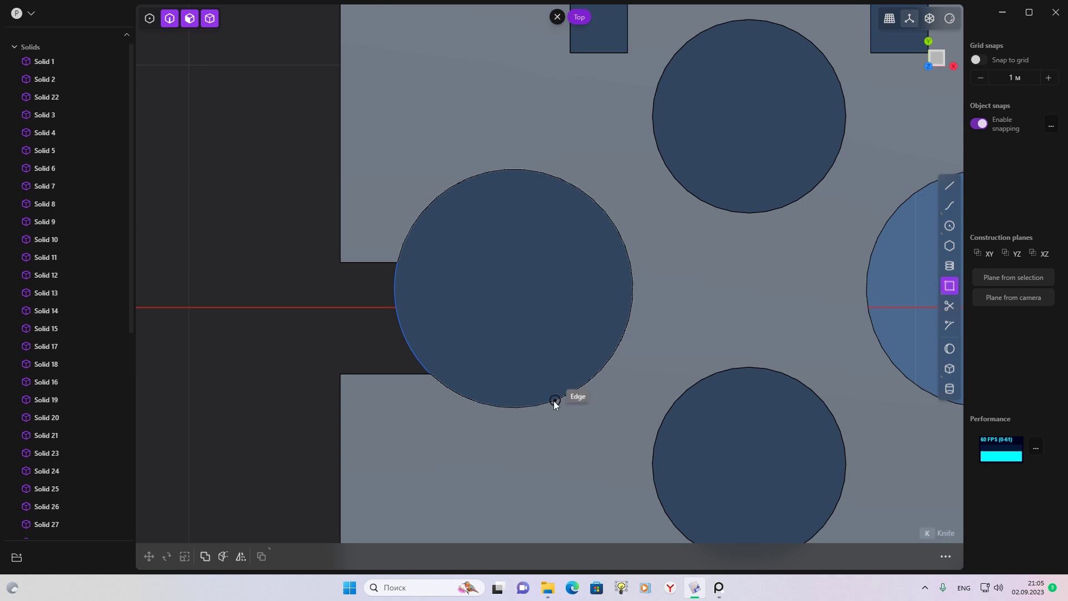
left_click(532, 407)
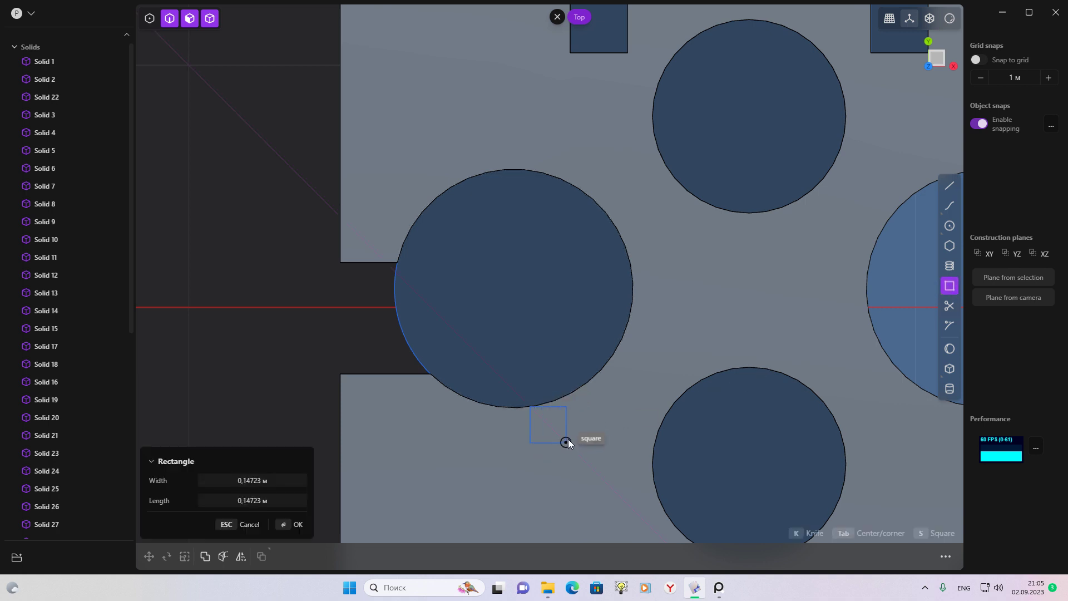
left_click(925, 283)
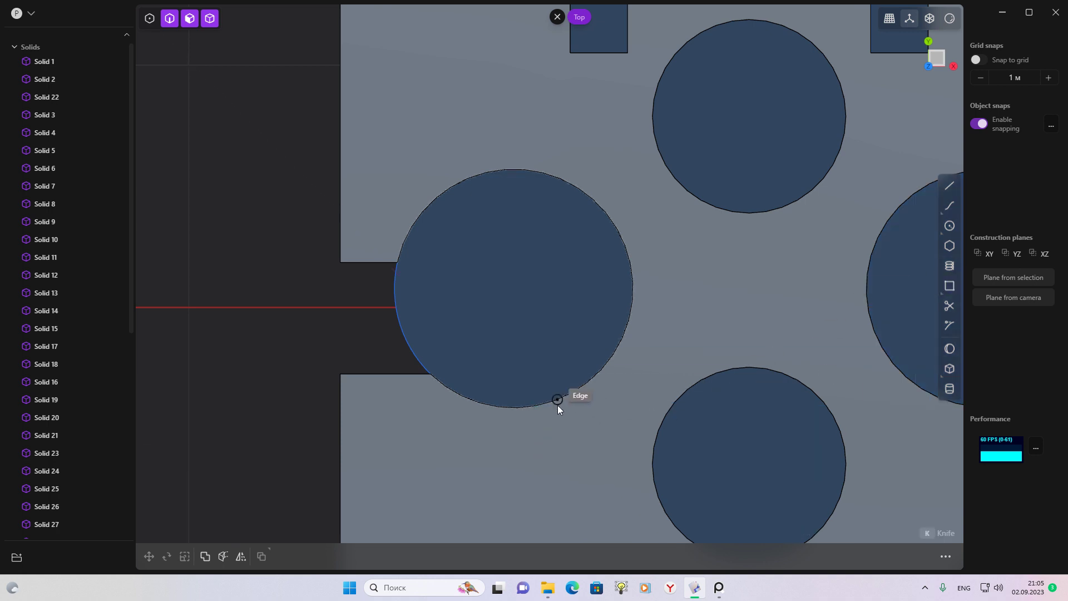
left_click(539, 407)
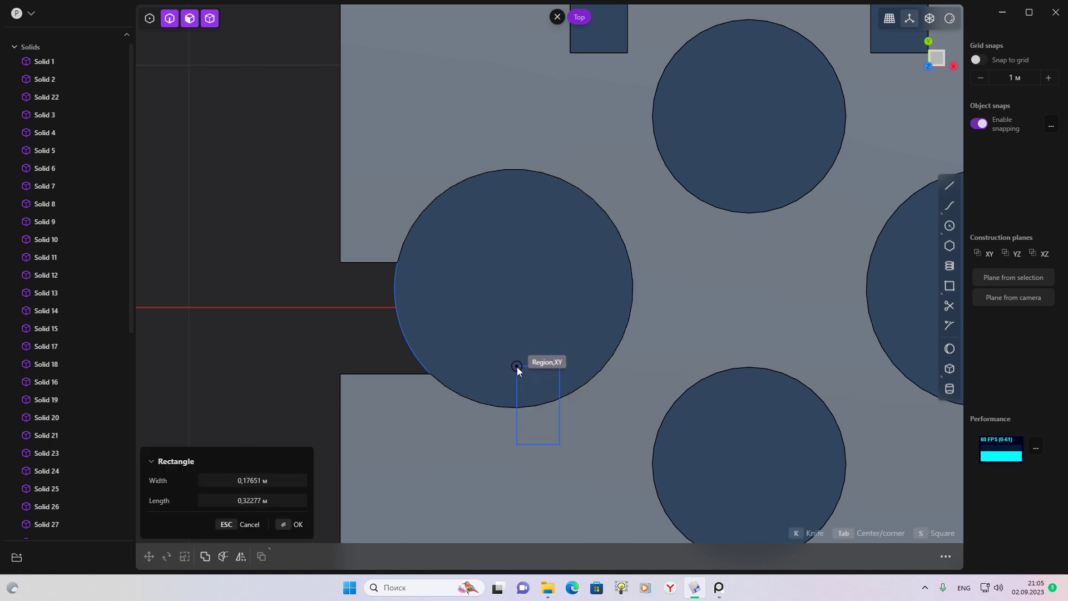
scroll(515, 372, "down", 2)
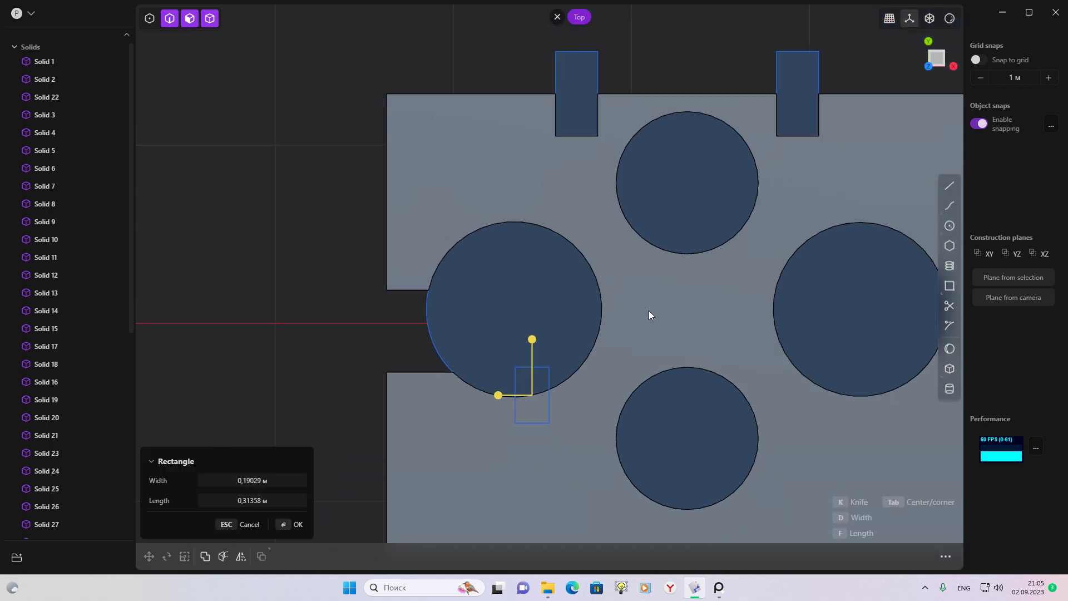
key("Return")
left_click(303, 358)
scroll(514, 364, "up", 2)
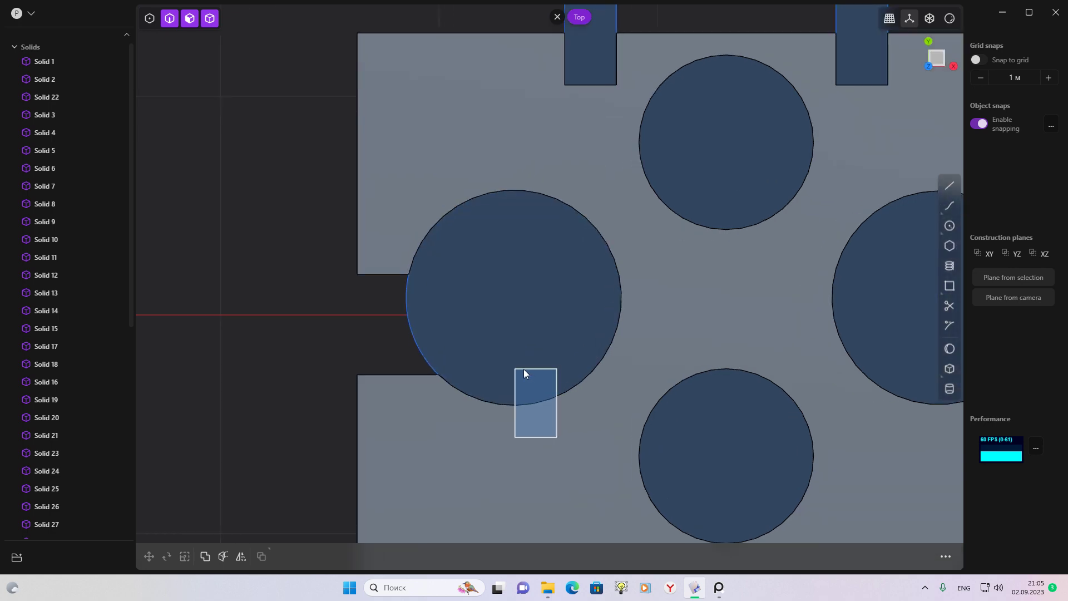
left_click(716, 590)
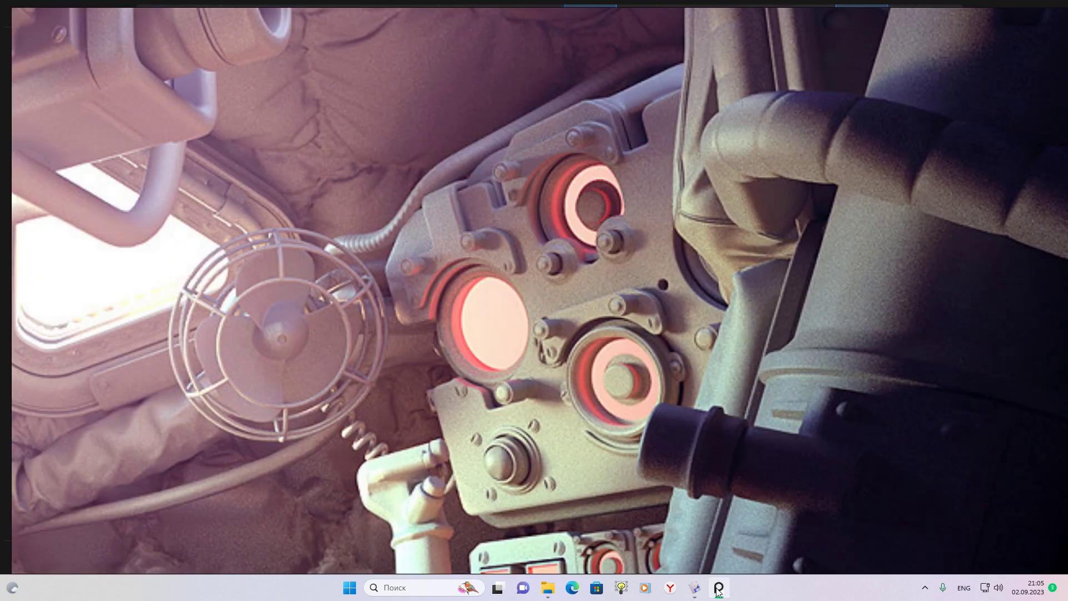
left_click(693, 584)
scroll(510, 371, "up", 1)
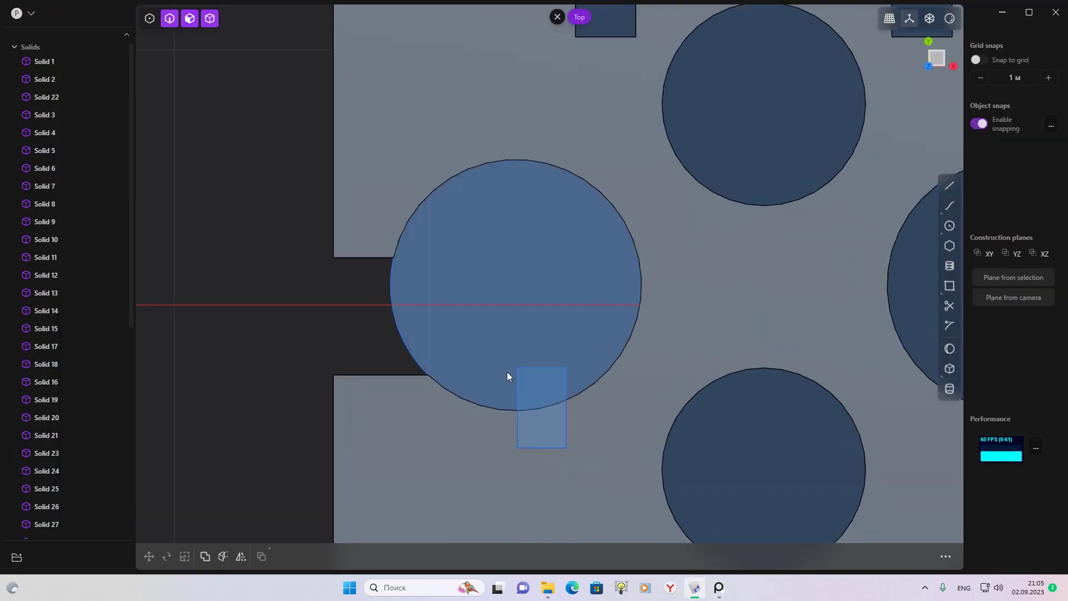
Widen the small rectangle with Scale and nudge it slightly left
left_click(528, 370)
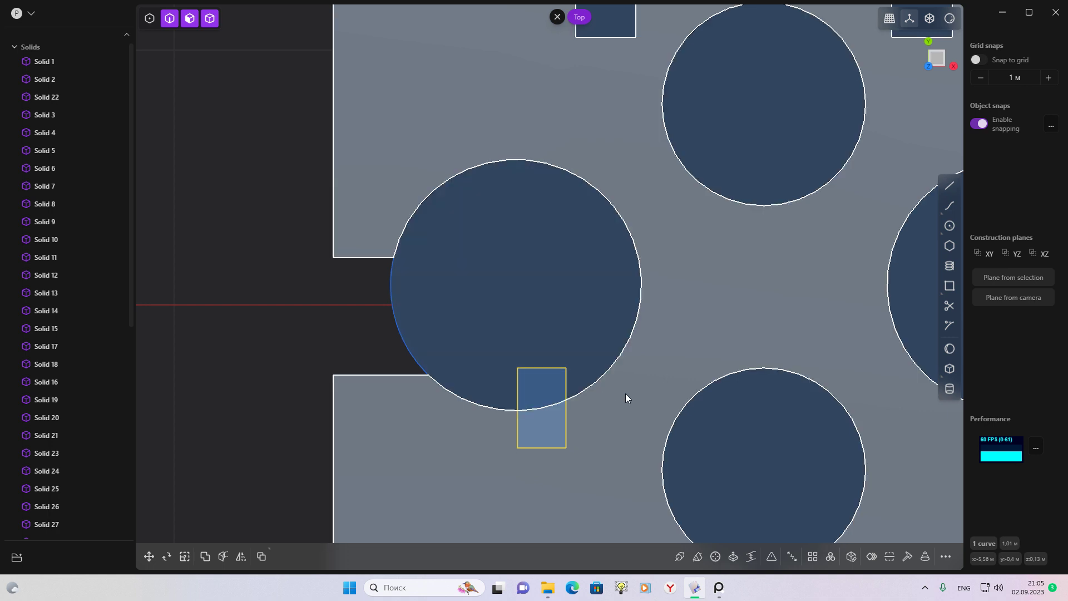
key("s")
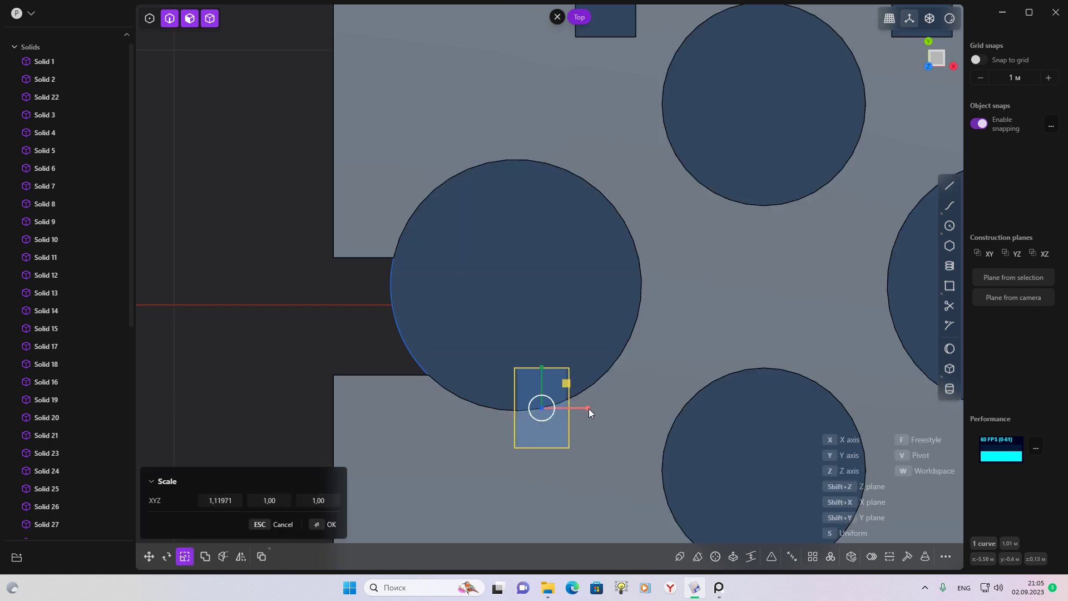
left_click(588, 408)
key("Escape")
left_click(553, 375)
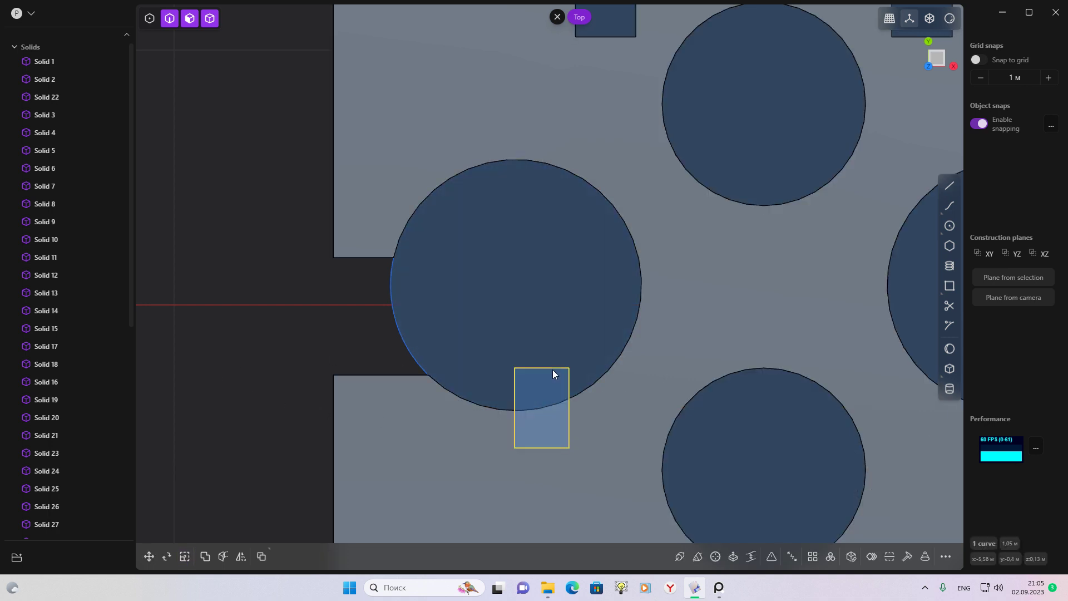
key("g")
left_click(521, 420)
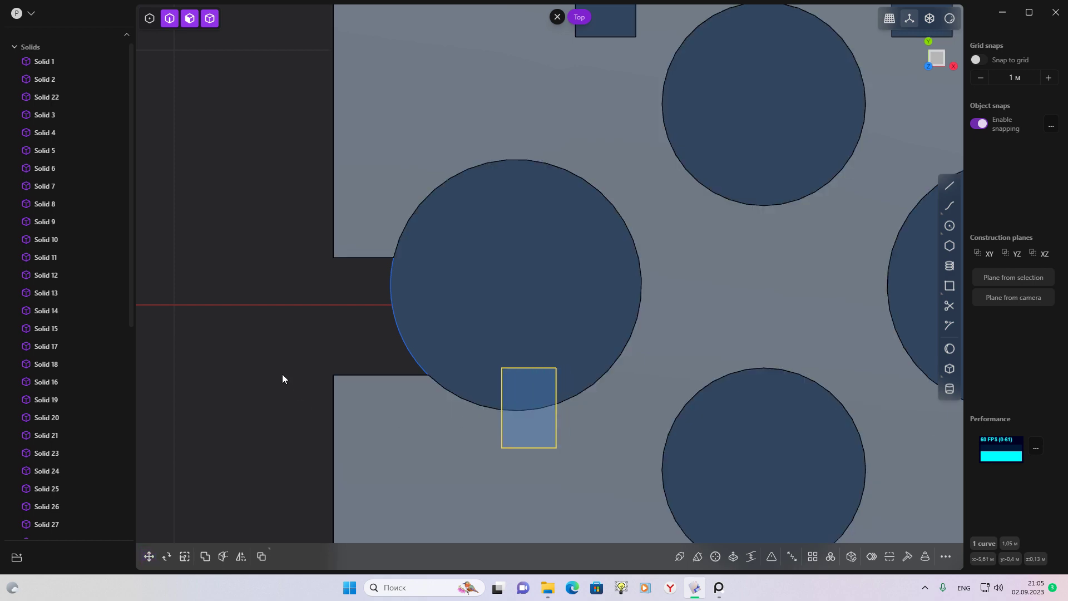
key("Escape")
left_click(613, 459)
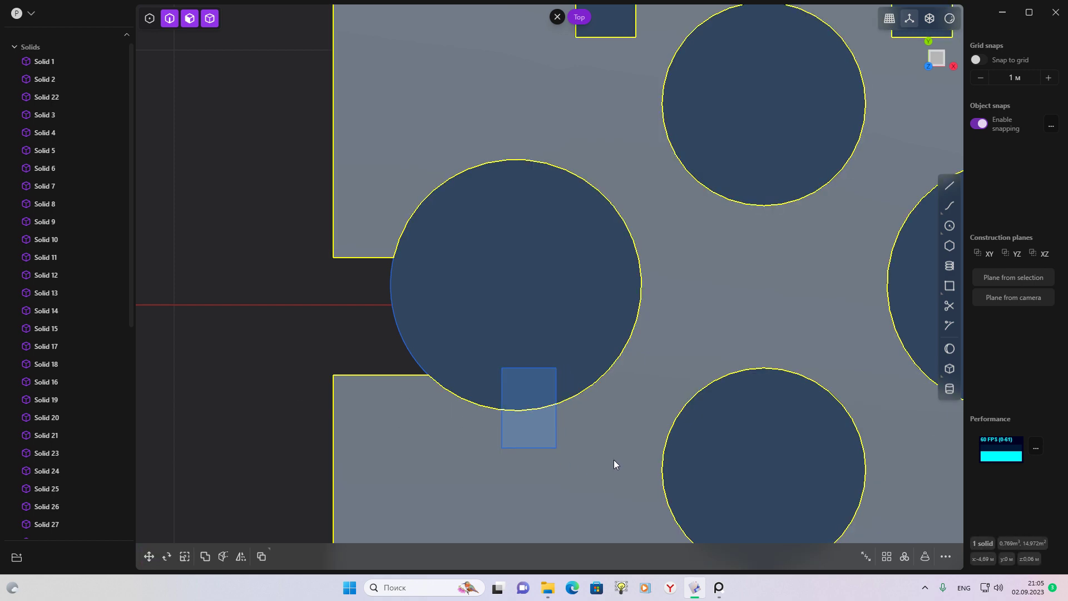
scroll(613, 460, "down", 3)
scroll(605, 440, "down", 2)
Cut the plate with the small rectangle and delete the cut-off piece, leaving a notch
key("c")
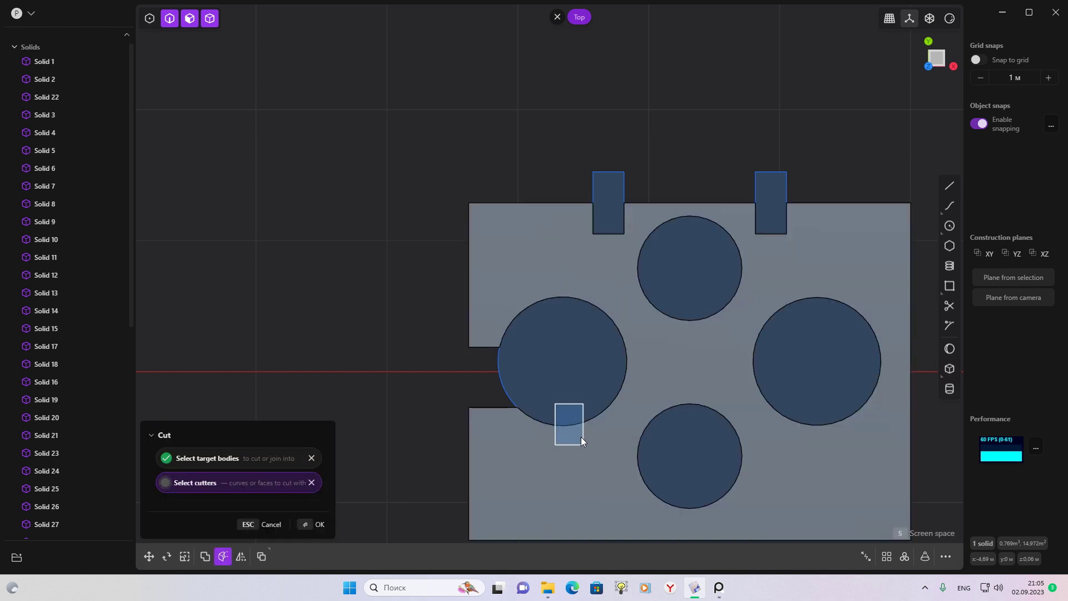
scroll(582, 439, "up", 1)
scroll(584, 440, "up", 2)
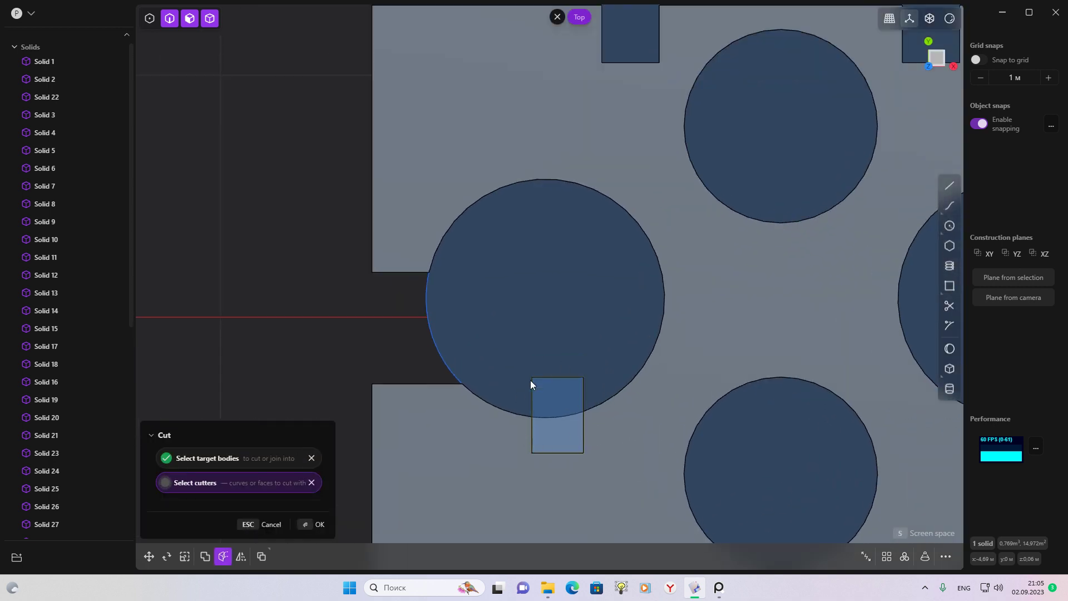
scroll(529, 411, "up", 1)
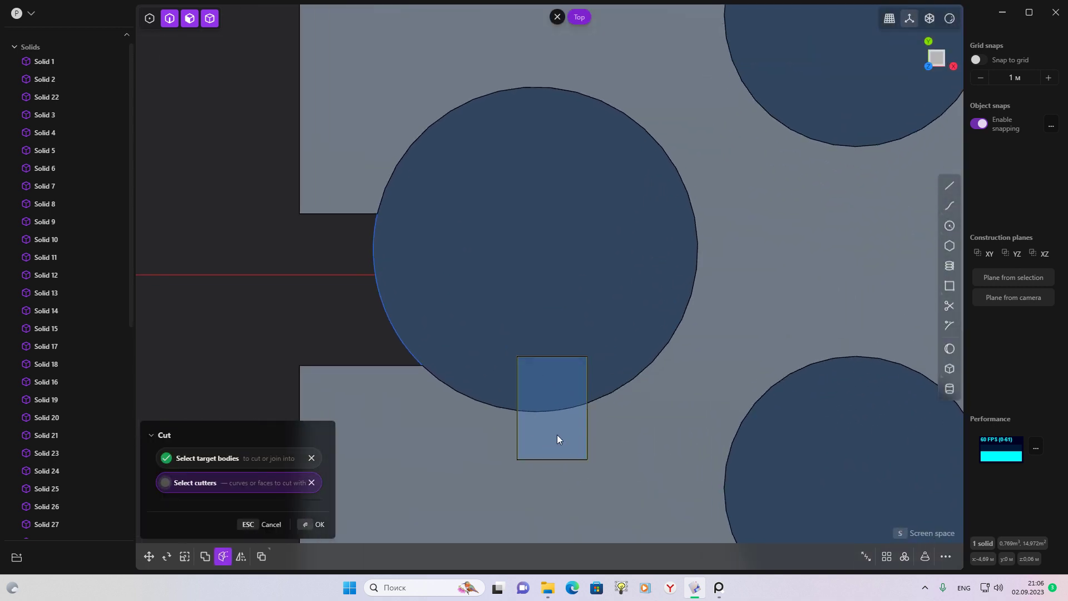
scroll(576, 435, "down", 2)
scroll(596, 425, "down", 1)
scroll(593, 438, "up", 1)
scroll(588, 459, "up", 1)
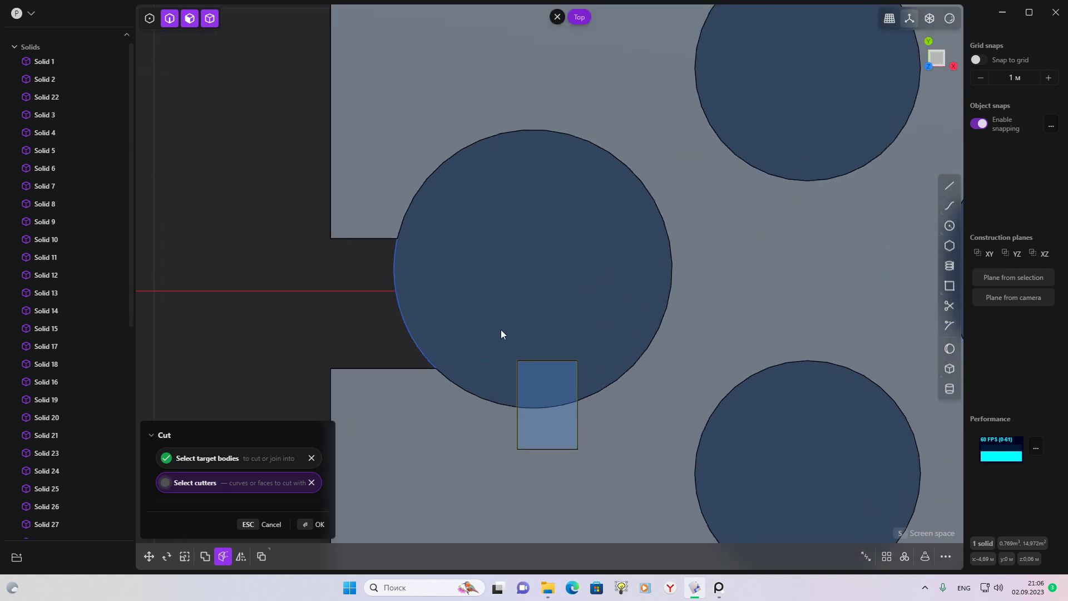
scroll(495, 277, "down", 1)
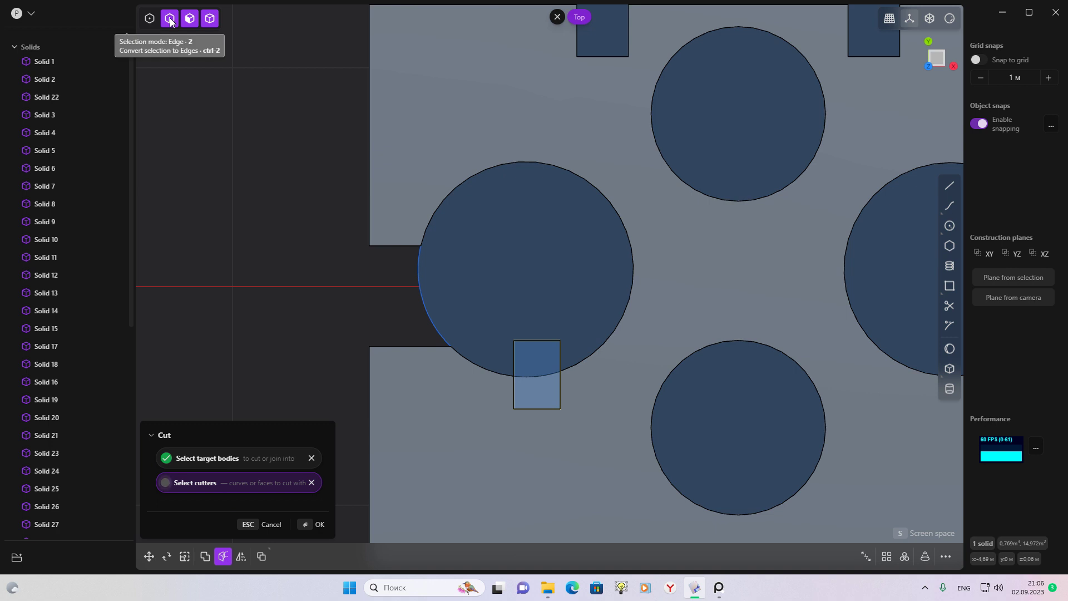
key("Escape")
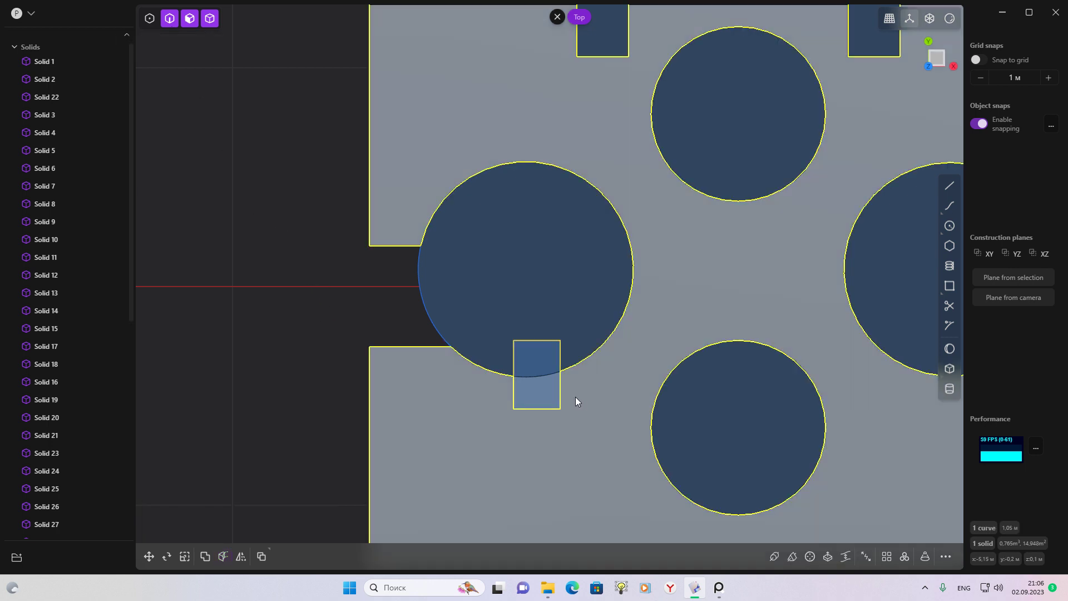
scroll(678, 247, "down", 2)
middle_click_drag(679, 247, 558, 316, "shift")
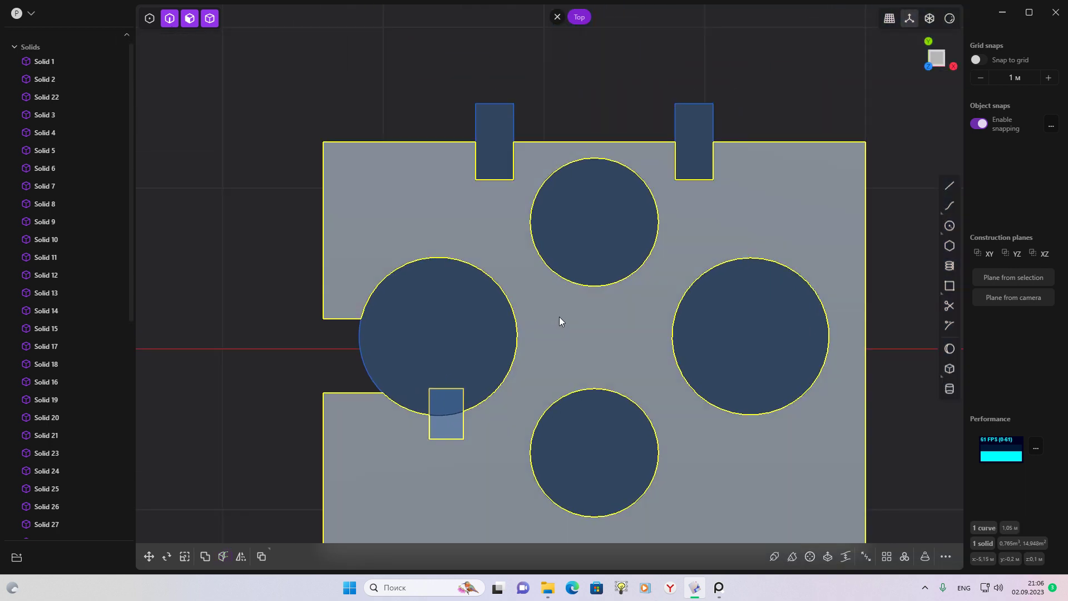
key("Delete")
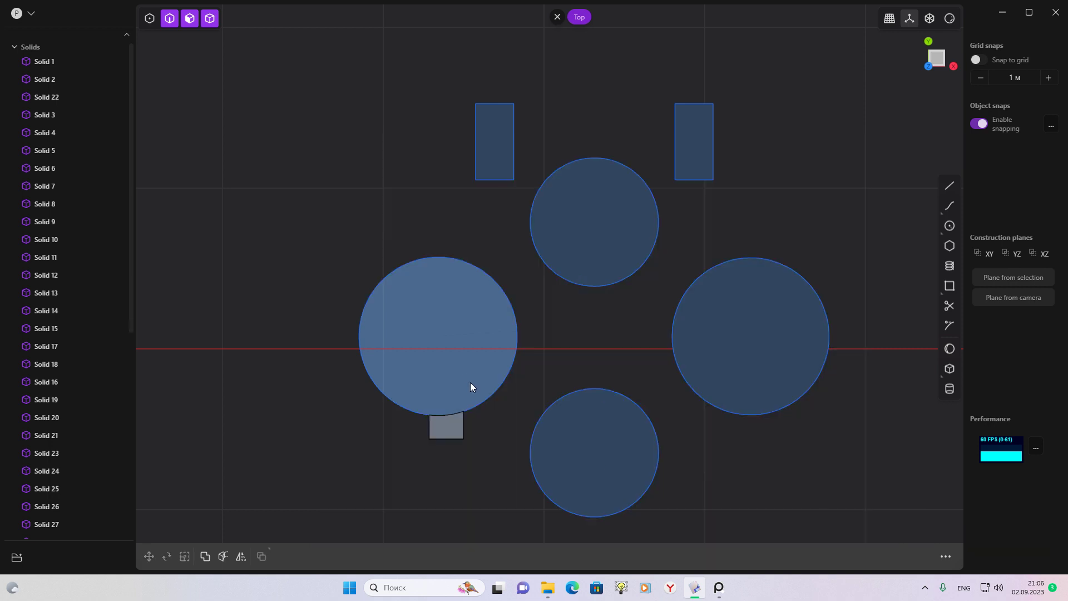
key("ctrl+z")
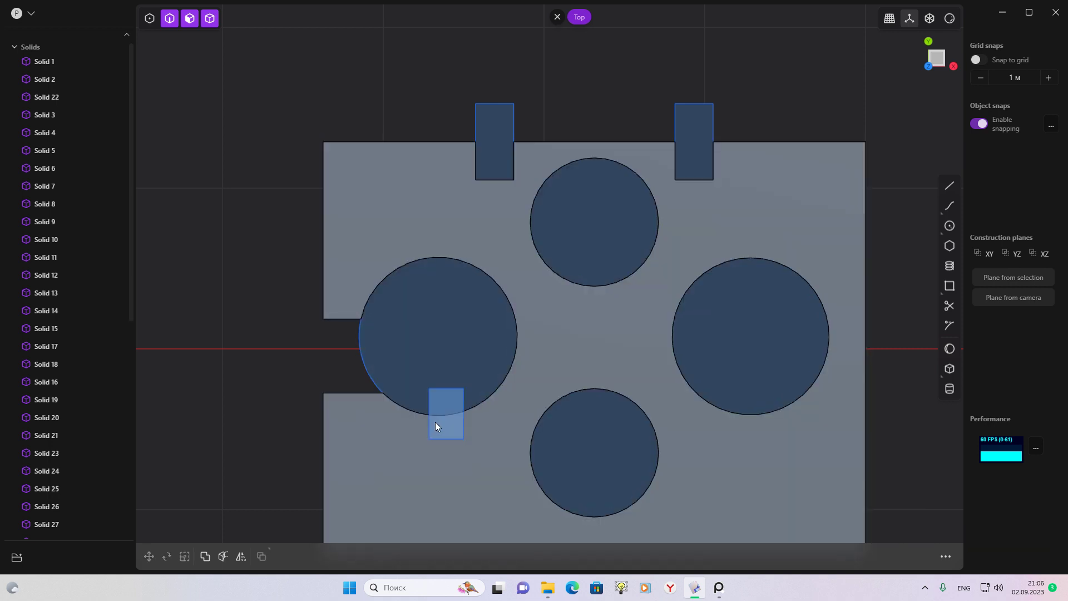
left_click(447, 425)
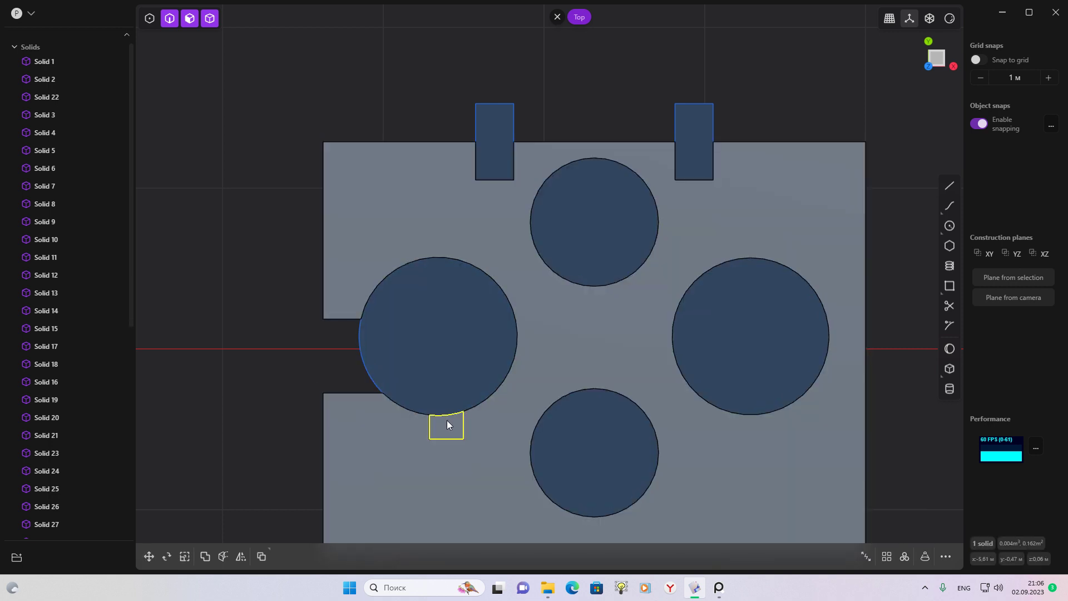
key("Delete")
scroll(448, 475, "up", 2)
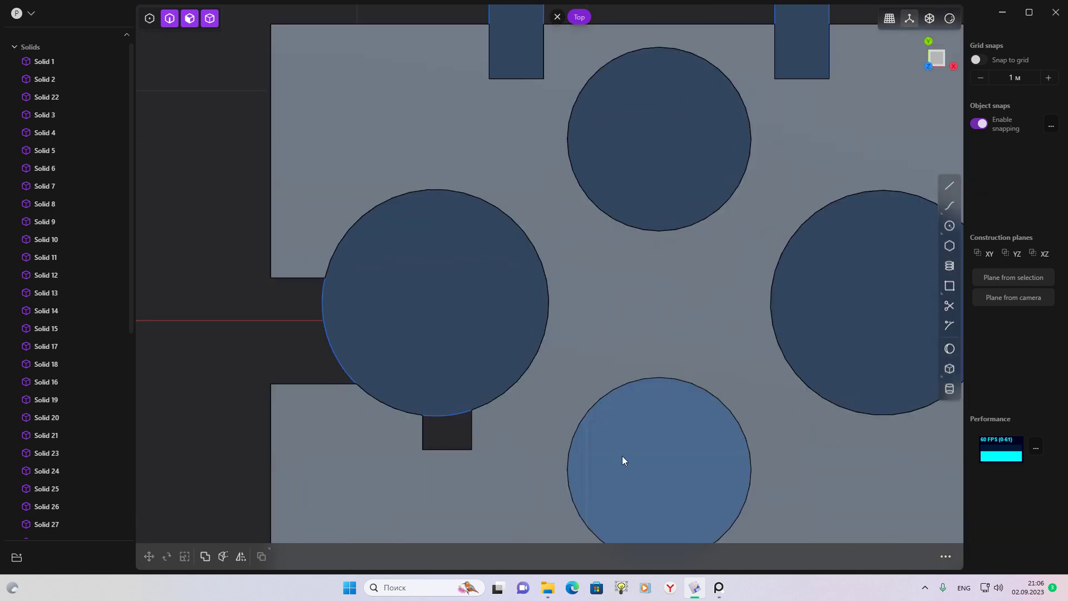
scroll(484, 418, "down", 2)
left_click(716, 585)
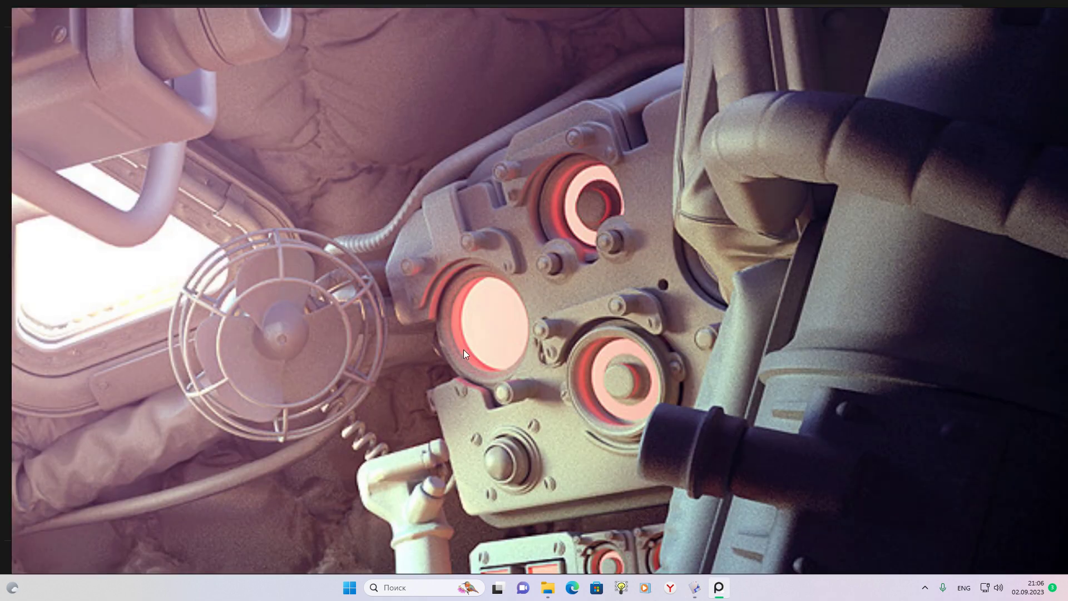
scroll(468, 356, "up", 3)
scroll(670, 388, "down", 2)
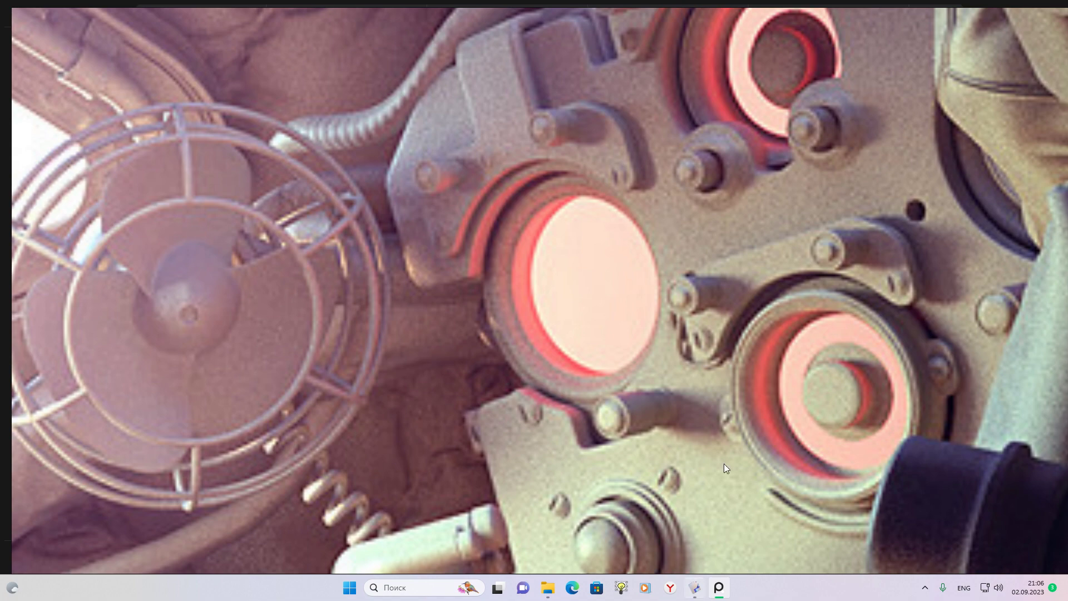
scroll(744, 438, "down", 2)
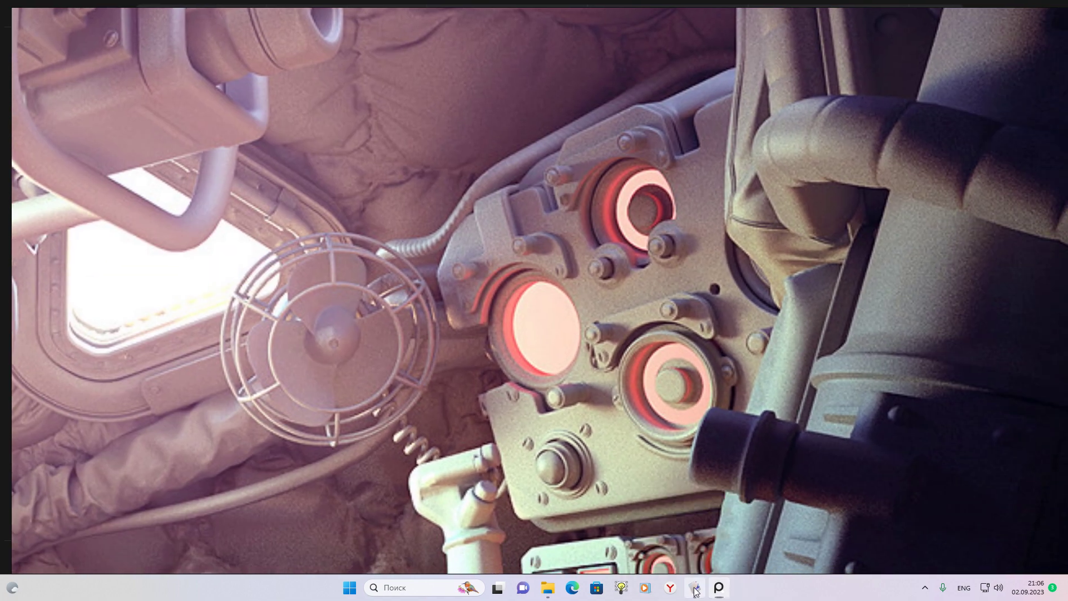
left_click(694, 587)
scroll(486, 441, "up", 1)
Drag the notch face's offset gizmo twice to resize it, then end the operation
middle_click_drag(487, 441, 366, 333)
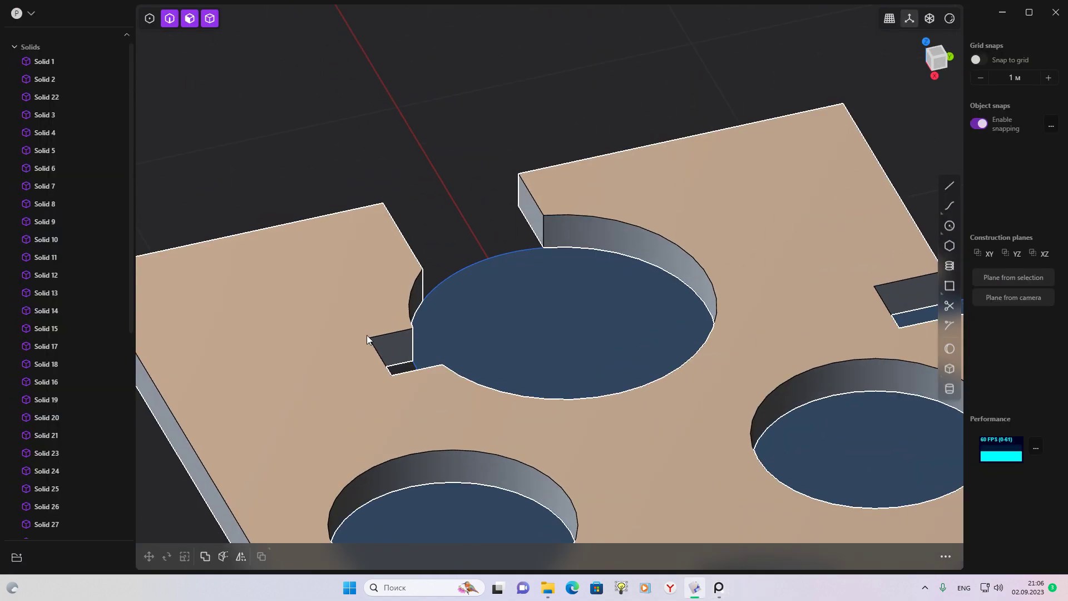
scroll(366, 332, "up", 1)
left_click_drag(399, 358, 405, 375)
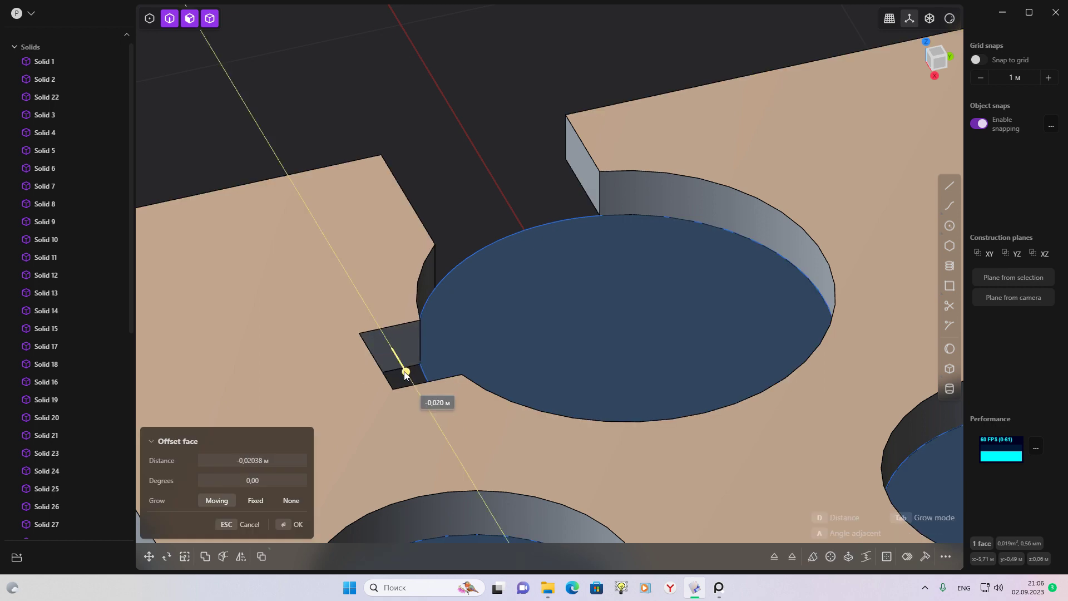
mouse_move(406, 375)
middle_mouse_down()
mouse_move(598, 385)
mouse_move(615, 438)
middle_mouse_up()
left_click_drag(637, 438, 652, 414)
mouse_move(652, 414)
middle_mouse_down()
mouse_move(625, 468)
mouse_move(400, 386)
mouse_move(552, 358)
mouse_move(545, 344)
mouse_move(616, 398)
mouse_move(343, 234)
mouse_move(470, 289)
mouse_move(680, 252)
mouse_move(472, 293)
mouse_move(429, 243)
mouse_move(573, 341)
mouse_move(482, 348)
mouse_move(643, 362)
middle_mouse_up()
key("Escape")
Offset the notch's top face inward and confirm it
left_click(612, 425)
left_click(616, 433)
key("o")
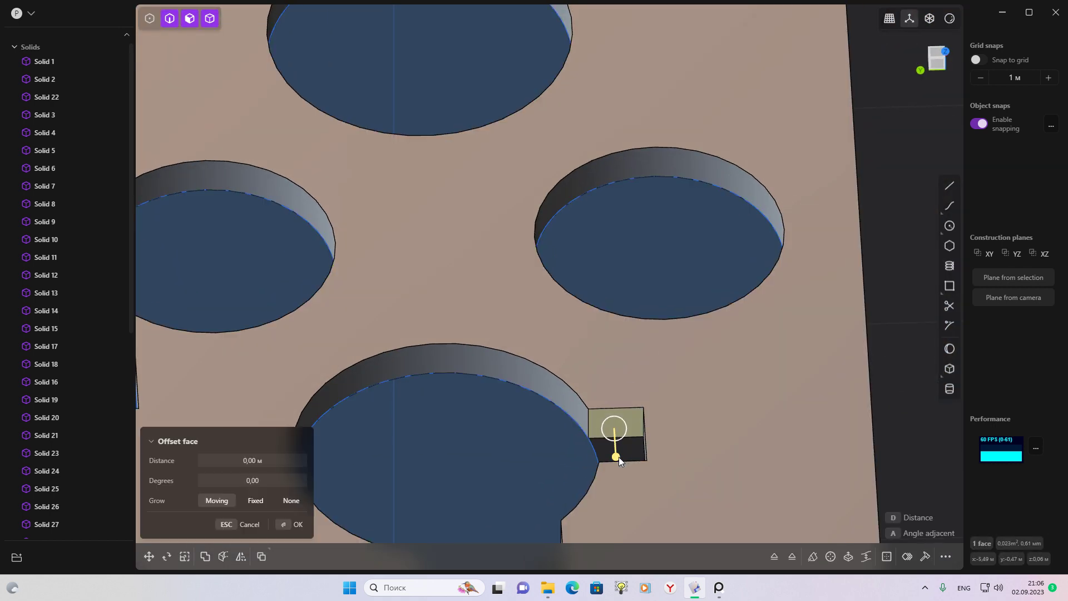
mouse_move(619, 456)
left_mouse_down()
mouse_move(596, 449)
mouse_move(622, 420)
left_mouse_up()
key("Return")
Extend another notch face further outward and confirm the offset
mouse_move(622, 420)
middle_mouse_down()
mouse_move(803, 384)
mouse_move(796, 190)
middle_mouse_up()
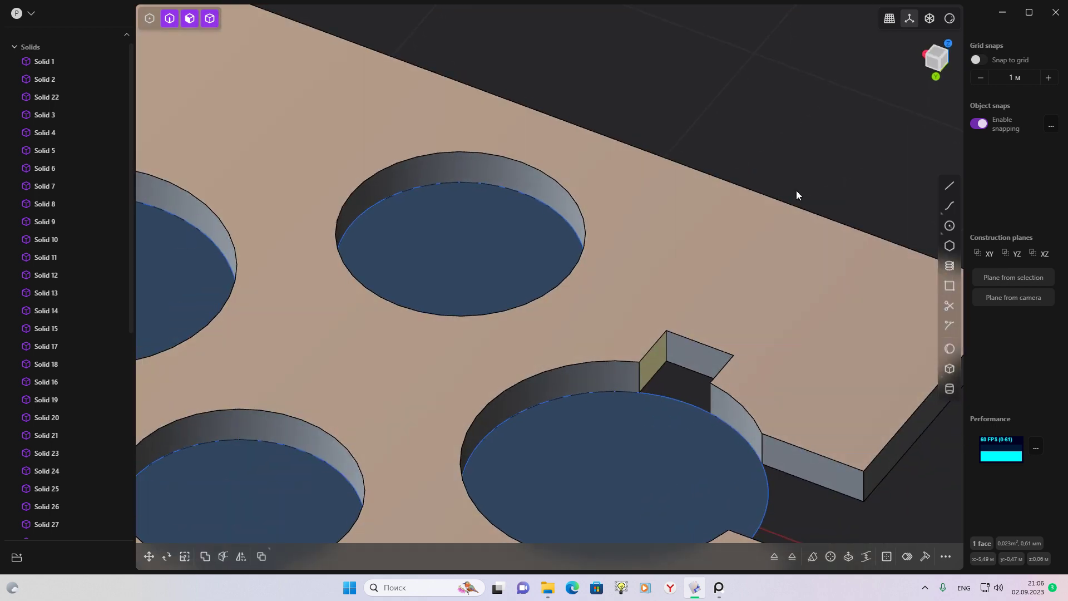
left_click(692, 367)
key("o")
mouse_move(684, 380)
left_mouse_down()
mouse_move(876, 195)
mouse_move(842, 204)
left_mouse_up()
key("Return")
Orbit and pan around the plate to inspect the reshaped notch from several angles
mouse_move(811, 160)
middle_mouse_down()
mouse_move(543, 187)
mouse_move(247, 271)
middle_mouse_up()
scroll(589, 274, "up", 3)
mouse_move(589, 274)
middle_mouse_down()
mouse_move(573, 246)
mouse_move(615, 256)
middle_mouse_up()
scroll(616, 257, "down", 3)
scroll(350, 403, "down", 2)
mouse_move(350, 402)
middle_mouse_down()
mouse_move(323, 324)
mouse_move(465, 325)
mouse_move(558, 404)
middle_mouse_up()
middle_click_drag(505, 228, 906, 453, "shift")
middle_click_drag(359, 166, 531, 255, "shift")
scroll(481, 375, "up", 2)
scroll(592, 301, "up", 2)
scroll(591, 263, "up", 2)
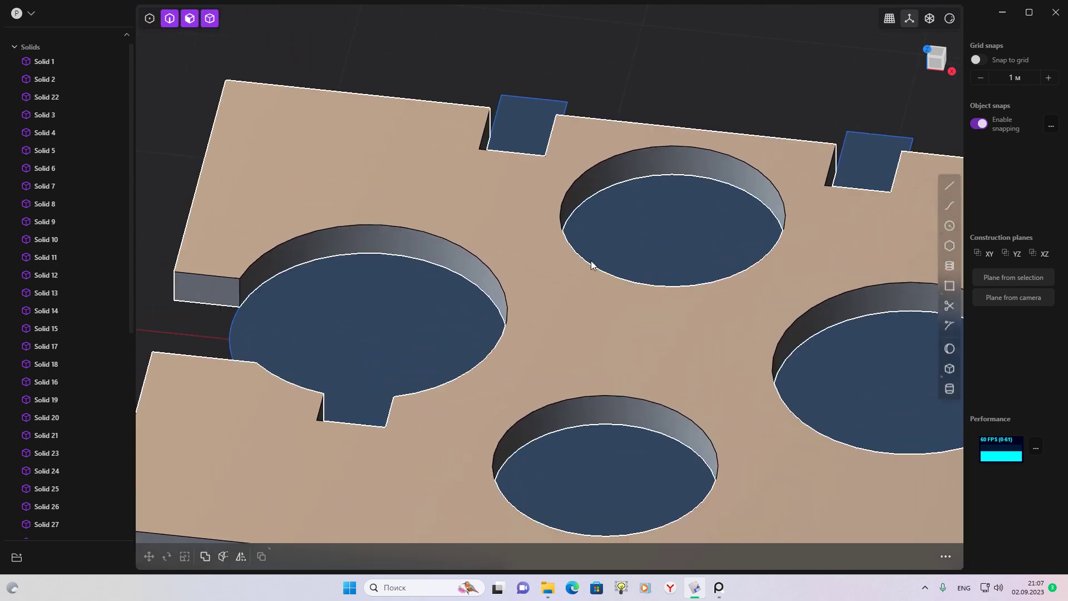
scroll(620, 315, "up", 3)
middle_click_drag(620, 315, 643, 392, "shift")
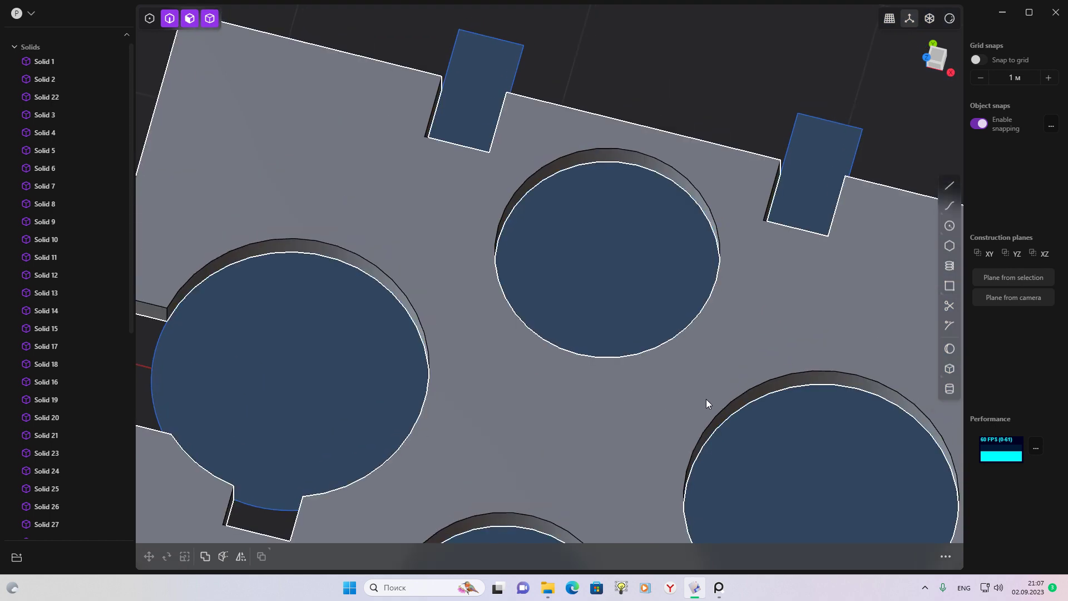
mouse_move(722, 395)
middle_mouse_down()
mouse_move(732, 353)
mouse_move(707, 386)
middle_mouse_up()
scroll(706, 387, "down", 3)
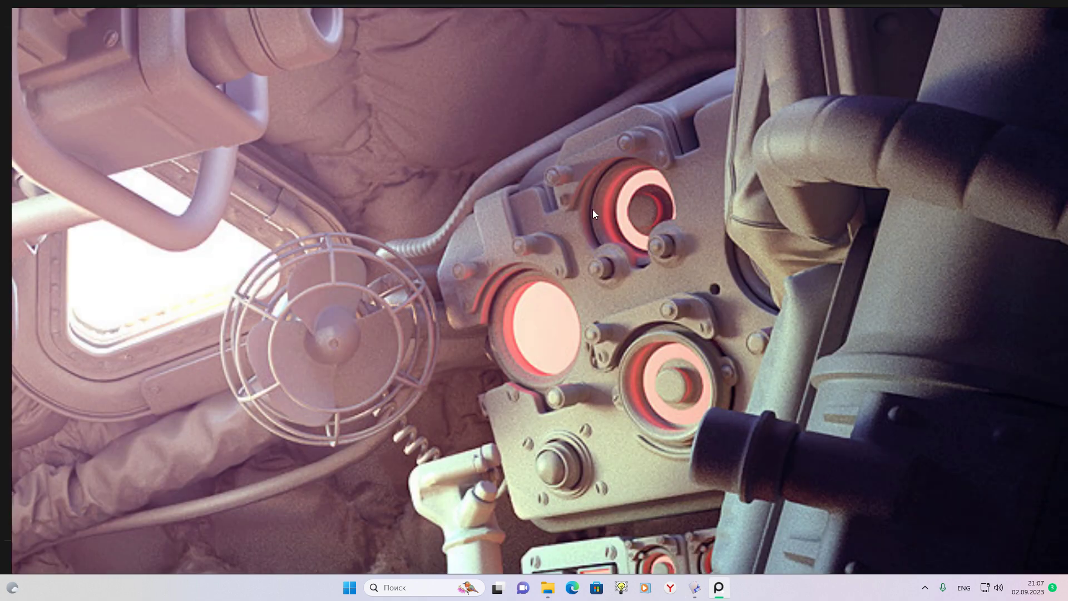
Fillet the upper small hole's top rim to about 0.04 m, then show the cockpit reference
left_click(693, 587)
scroll(552, 352, "up", 2)
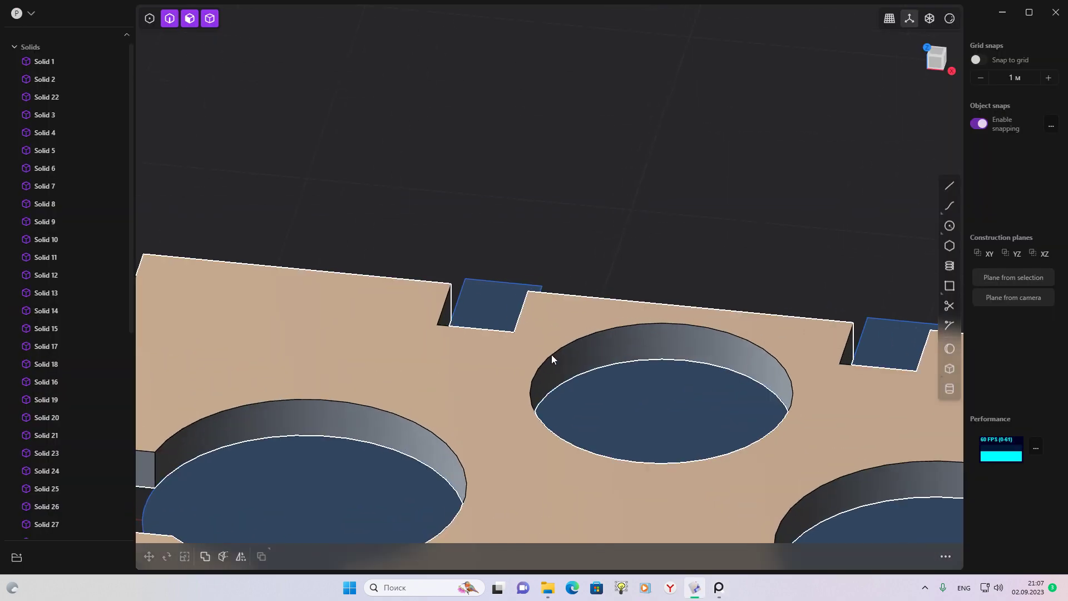
left_click(551, 349)
left_click(561, 345)
key("f")
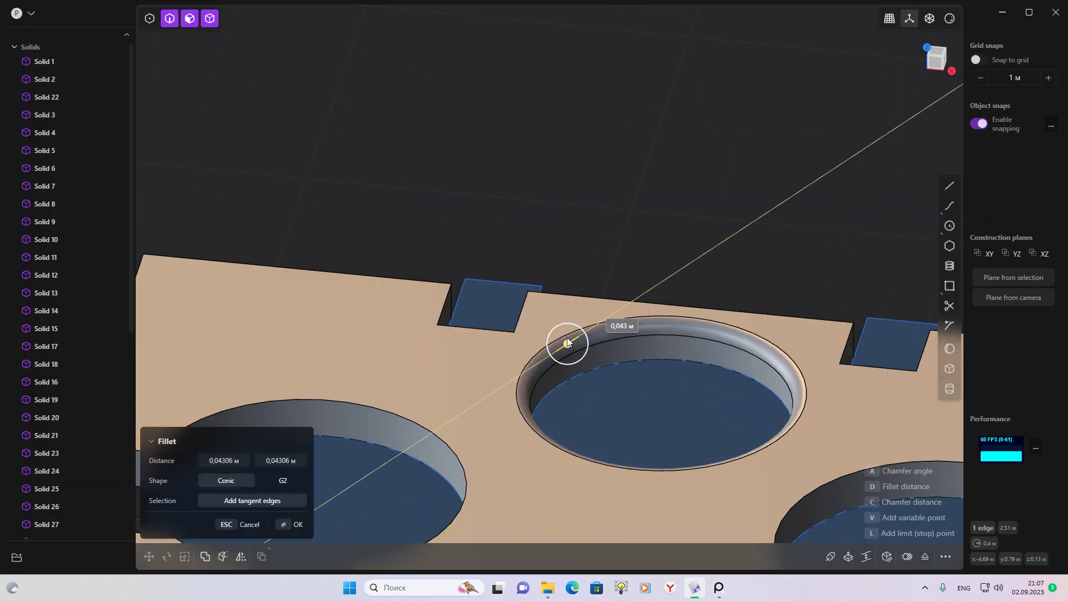
middle_click_drag(597, 341, 743, 273)
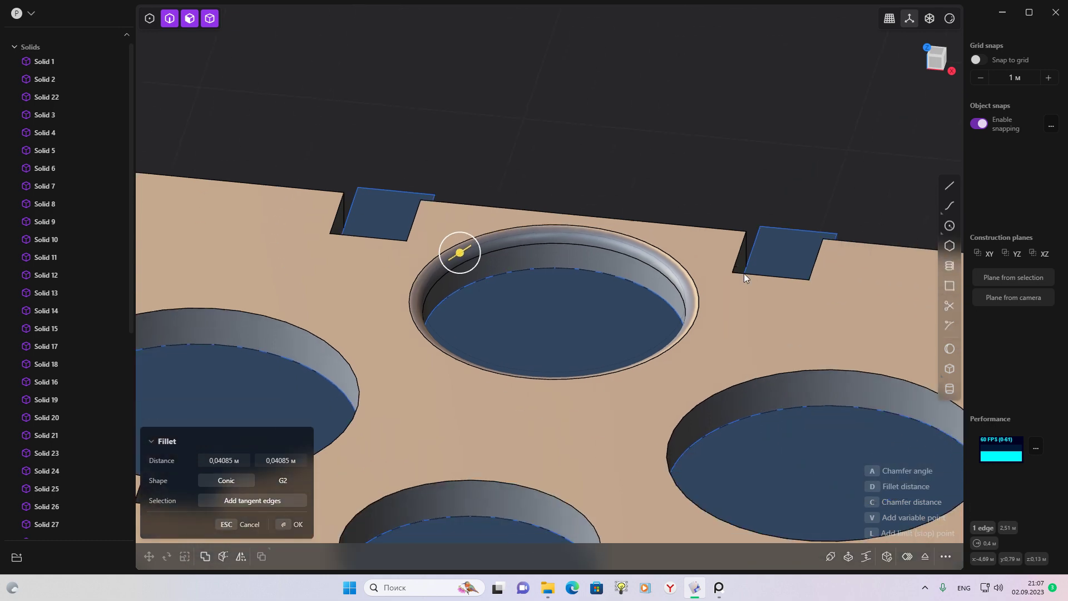
key("Return")
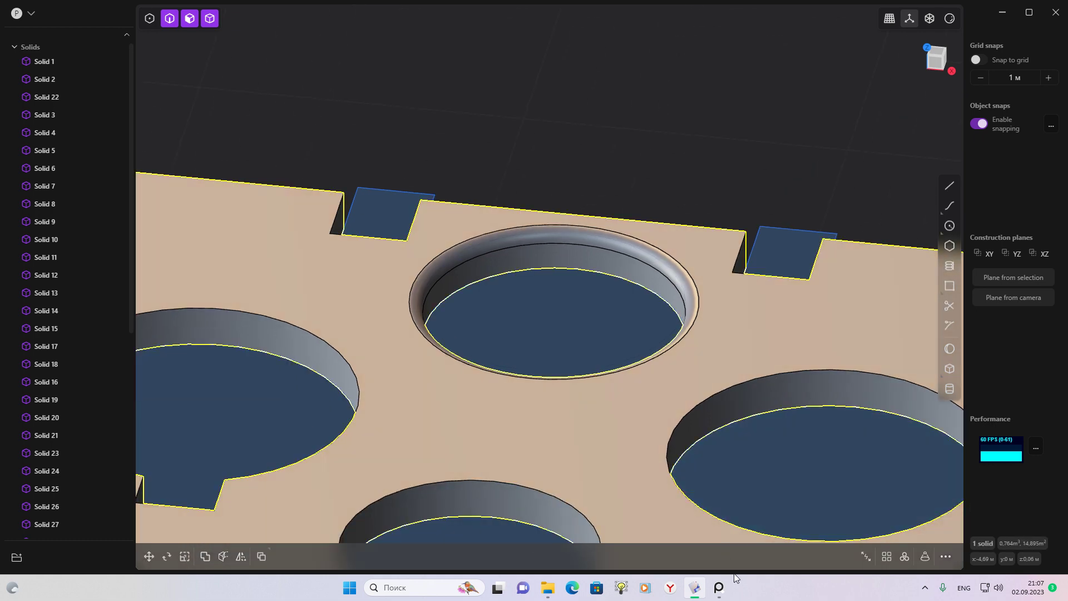
left_click(718, 588)
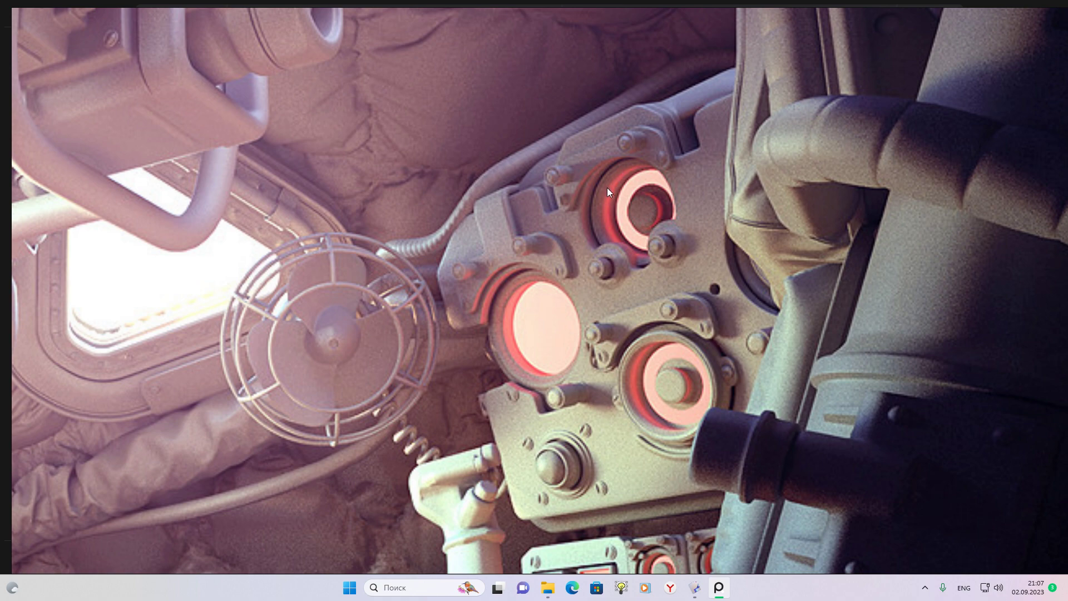
scroll(607, 188, "up", 2)
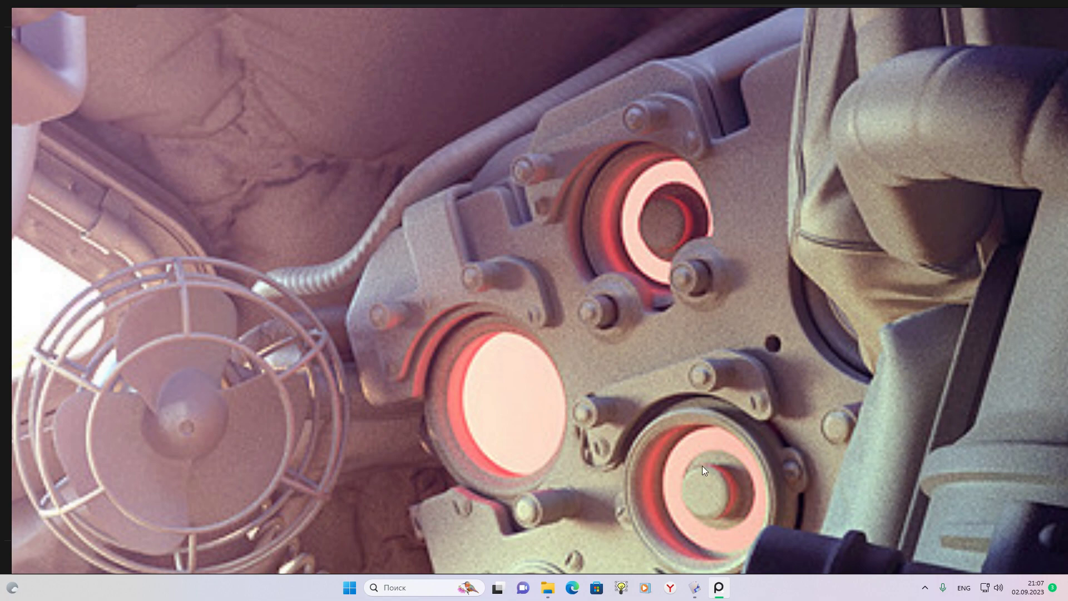
scroll(729, 457, "down", 5)
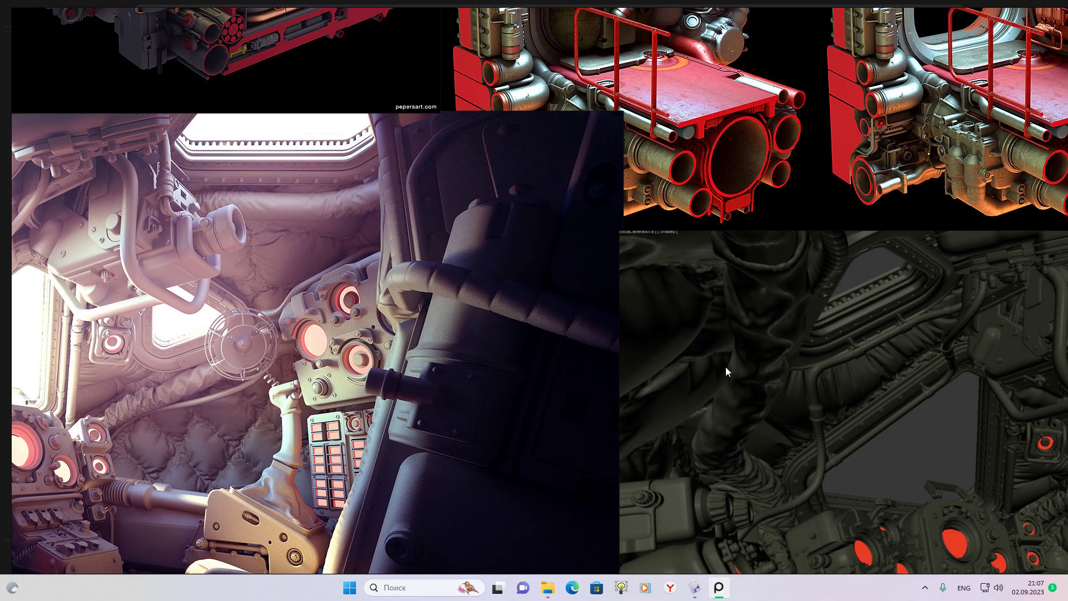
scroll(591, 323, "up", 3)
scroll(592, 324, "down", 2)
scroll(711, 340, "up", 3)
middle_click_drag(711, 340, 449, 328)
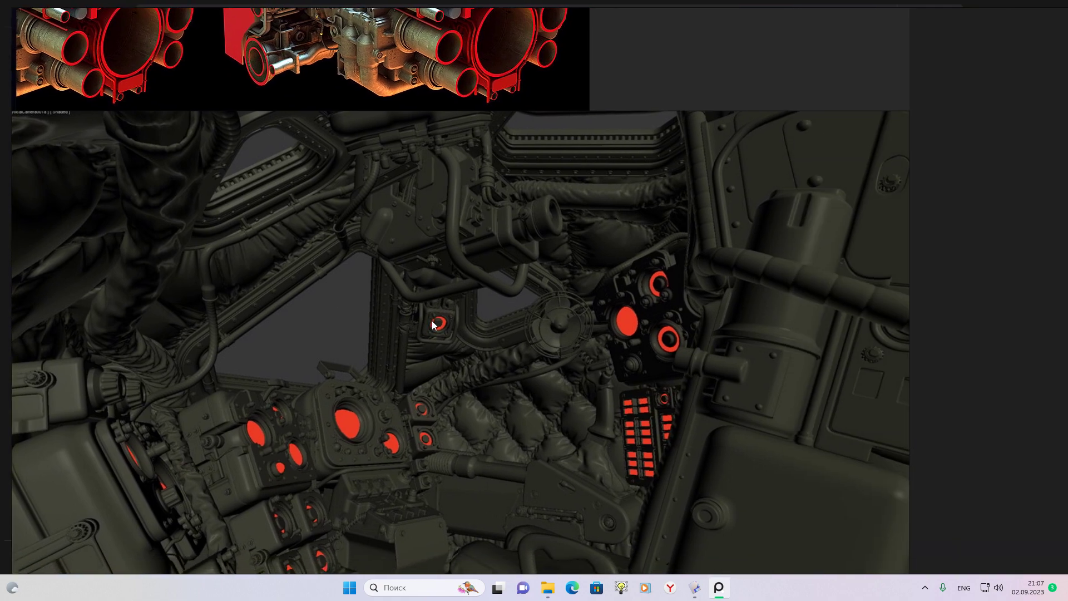
scroll(677, 271, "up", 1)
scroll(353, 279, "down", 3)
middle_click_drag(353, 279, 760, 364)
scroll(465, 358, "up", 5)
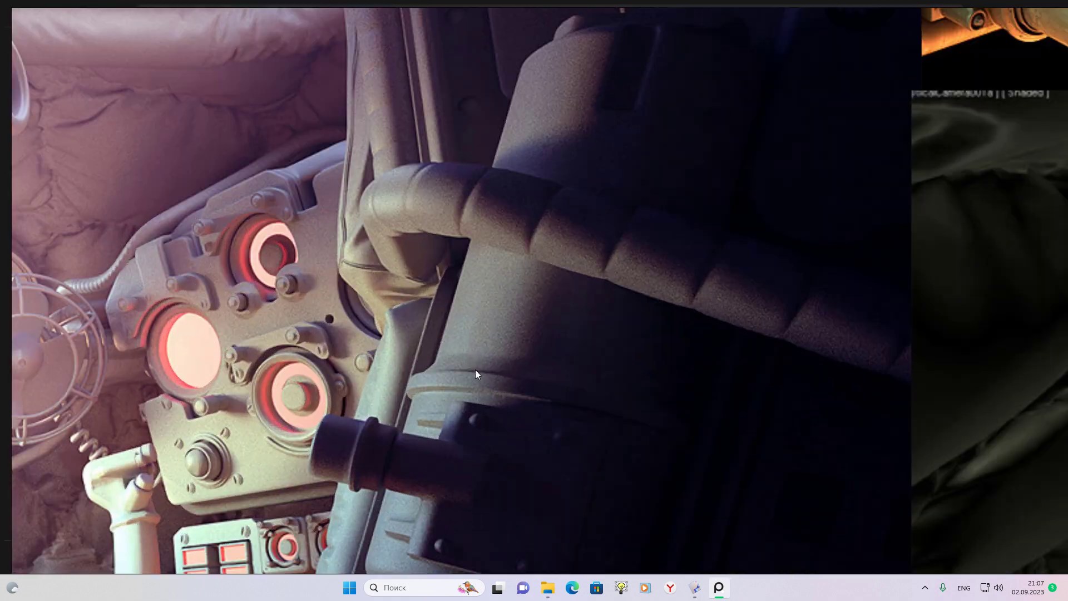
scroll(381, 284, "down", 2)
scroll(346, 393, "up", 3)
scroll(768, 302, "down", 3)
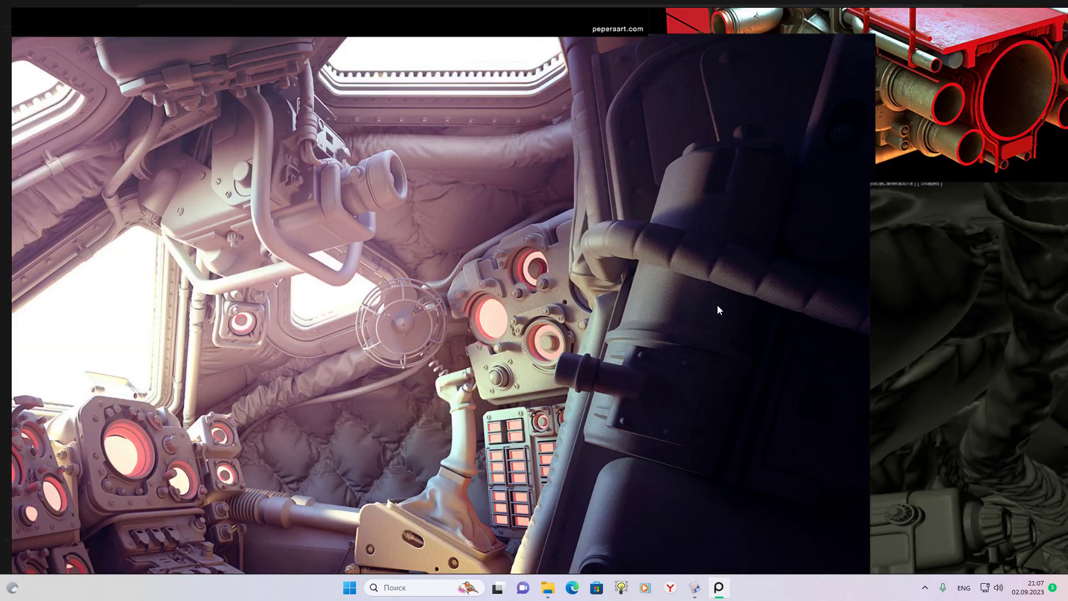
scroll(660, 316, "up", 2)
scroll(576, 296, "up", 2)
scroll(881, 339, "up", 1)
scroll(767, 292, "up", 3)
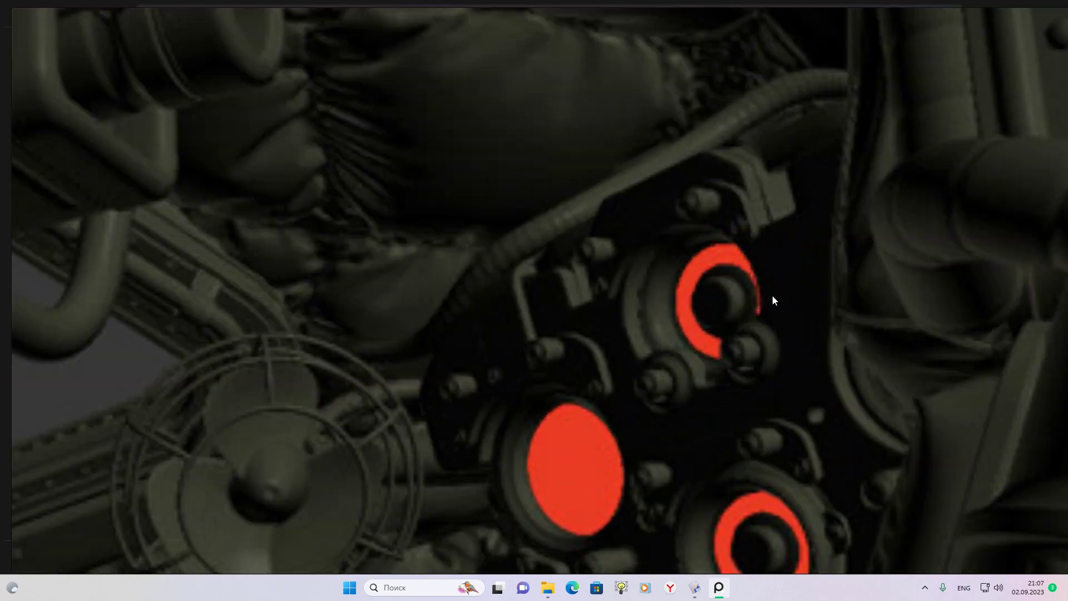
scroll(715, 285, "up", 1)
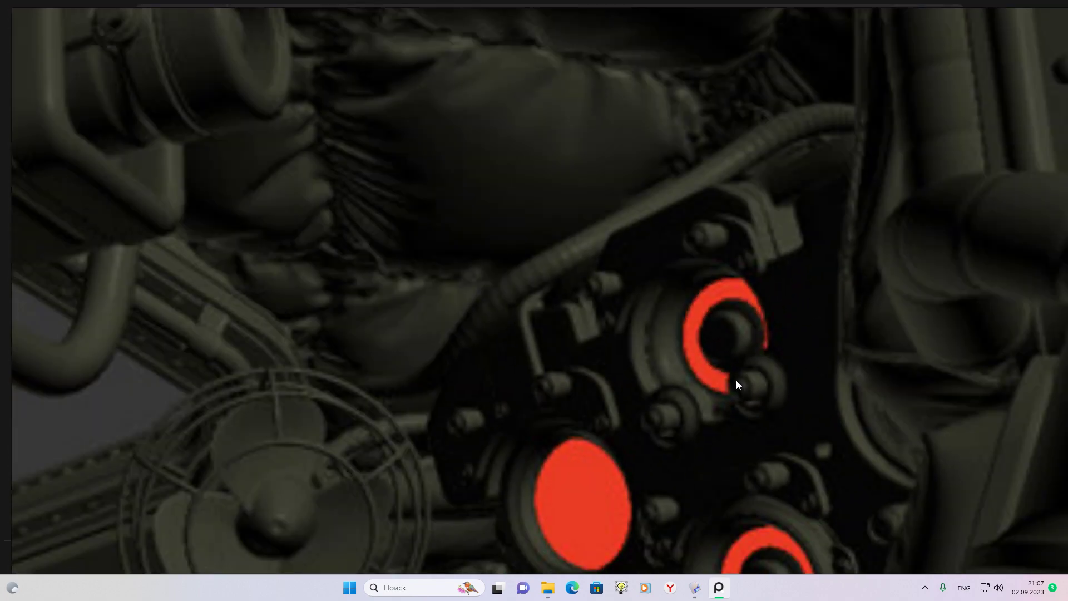
scroll(739, 375, "down", 1)
middle_click_drag(739, 369, 668, 437)
scroll(668, 437, "up", 1)
scroll(669, 440, "down", 1)
scroll(668, 439, "up", 1)
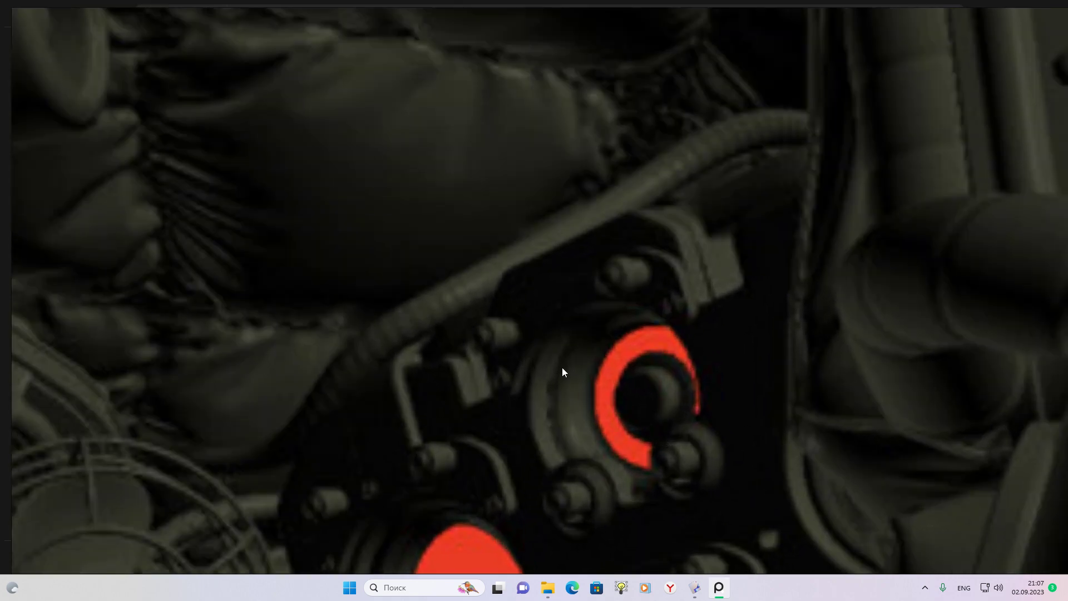
scroll(625, 393, "up", 1)
scroll(627, 393, "down", 1)
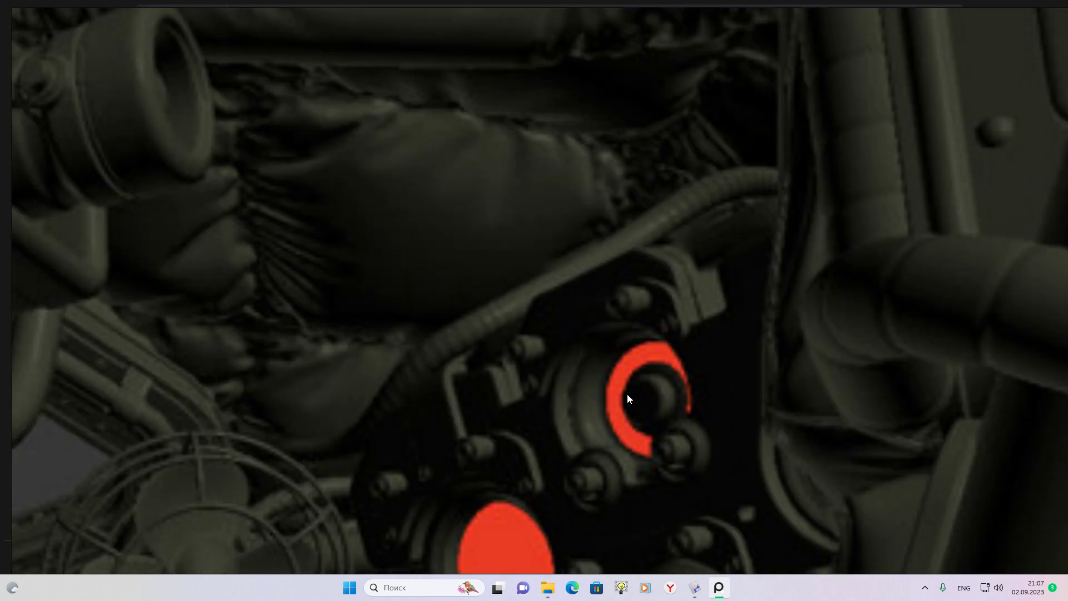
scroll(627, 394, "down", 1)
scroll(627, 394, "up", 1)
scroll(623, 399, "down", 1)
scroll(457, 323, "down", 3)
scroll(654, 256, "up", 2)
scroll(475, 457, "up", 3)
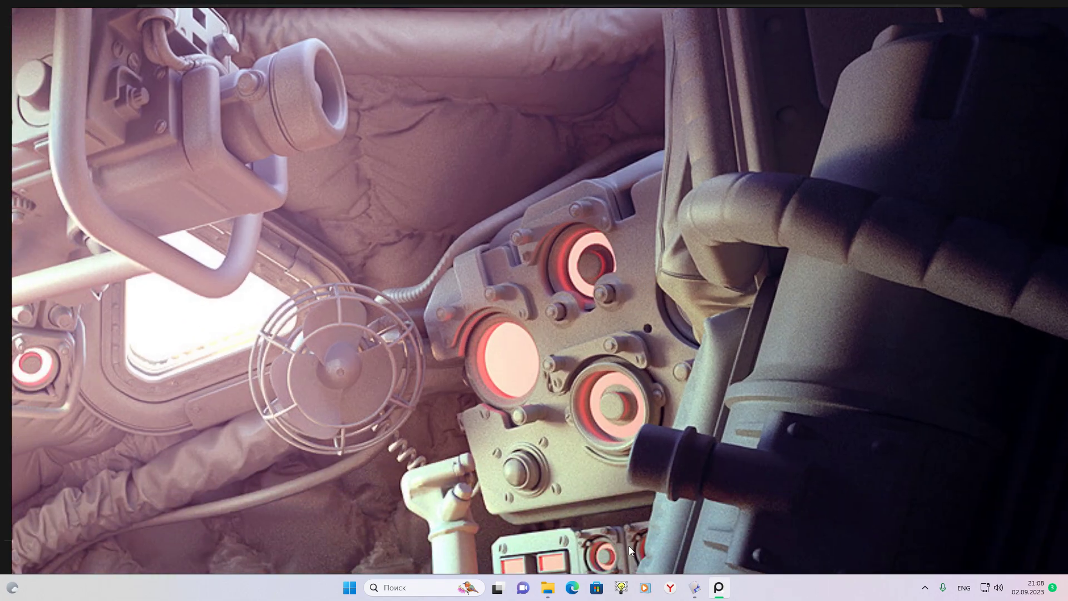
In Top view, create a short cylinder centred on the ring hole
left_click(694, 587)
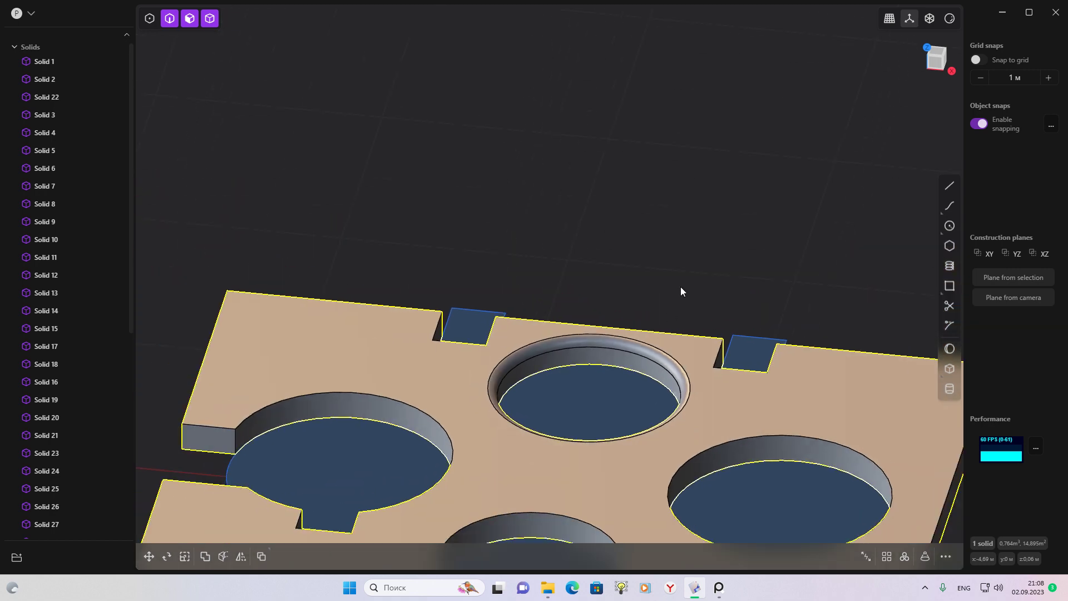
middle_click_drag(616, 395, 855, 216)
left_click(936, 57)
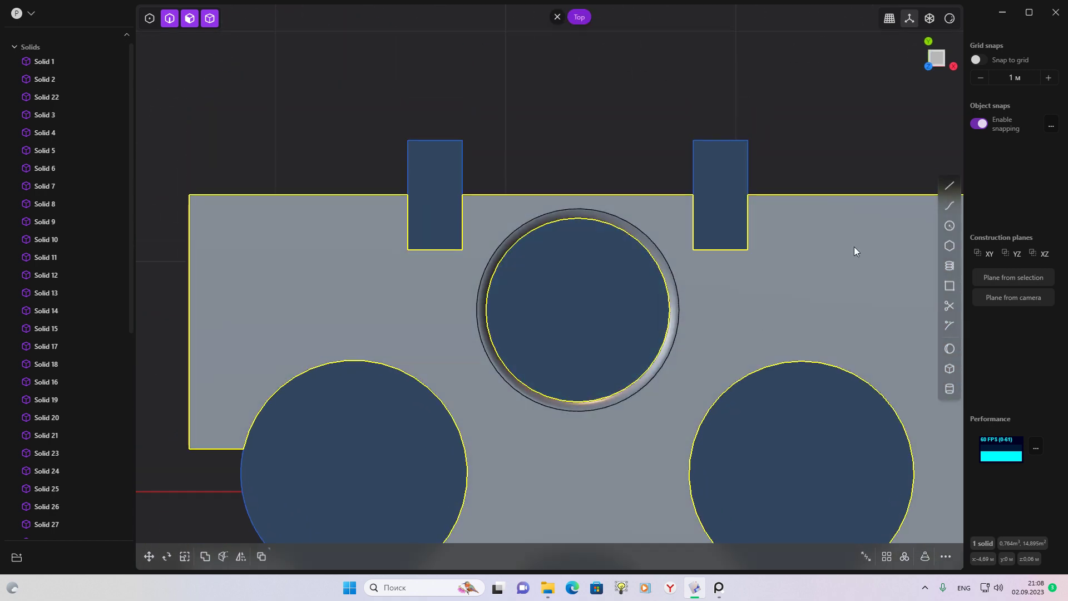
left_click(950, 388)
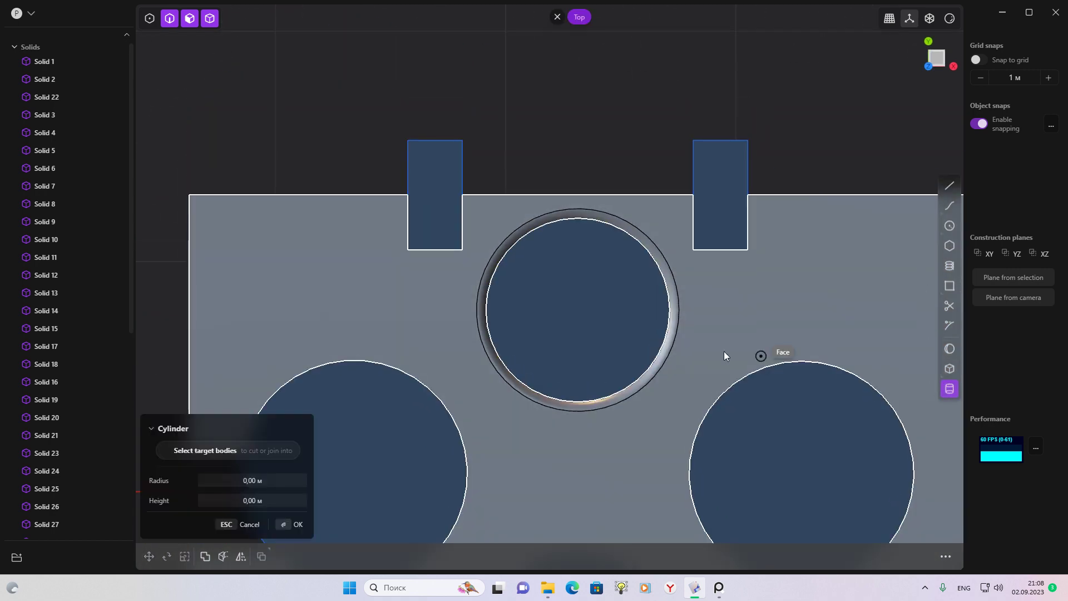
scroll(578, 309, "up", 1)
left_click(578, 309)
scroll(644, 316, "up", 1)
scroll(651, 323, "up", 1)
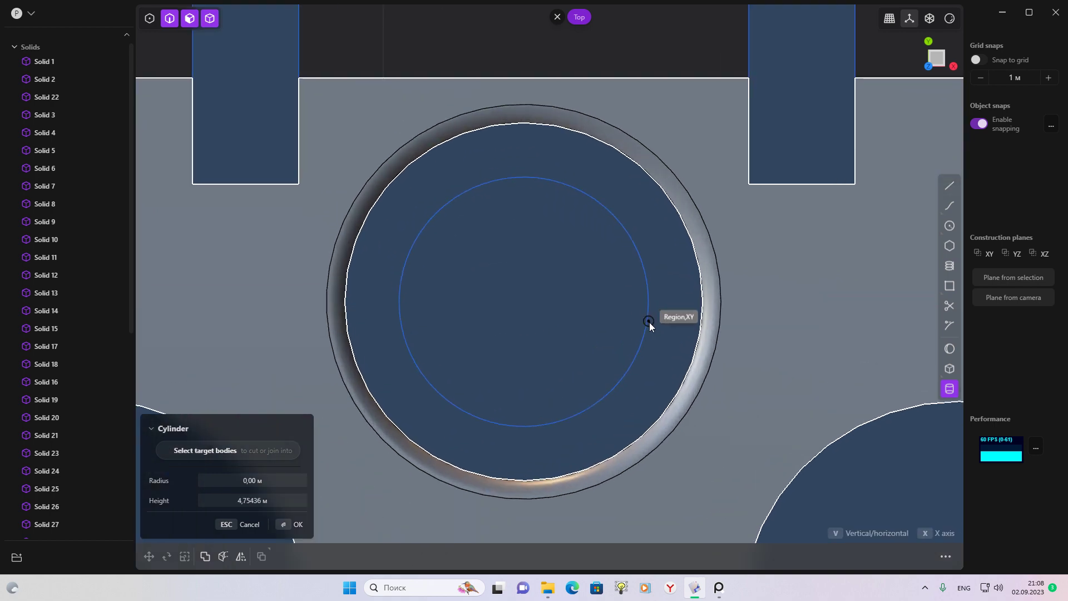
left_click(683, 340)
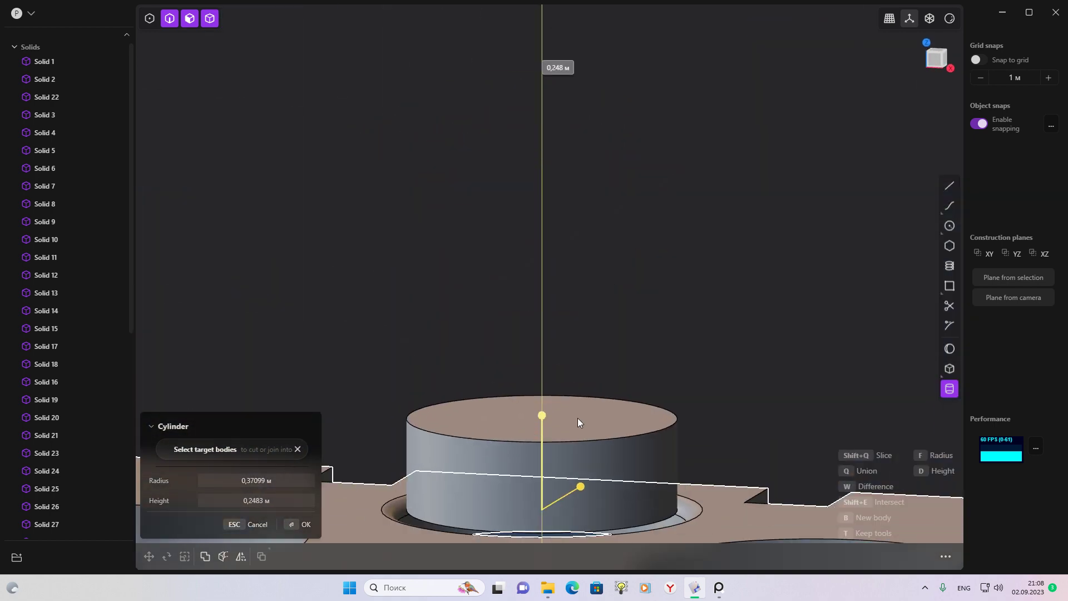
middle_click_drag(576, 420, 611, 241, "shift")
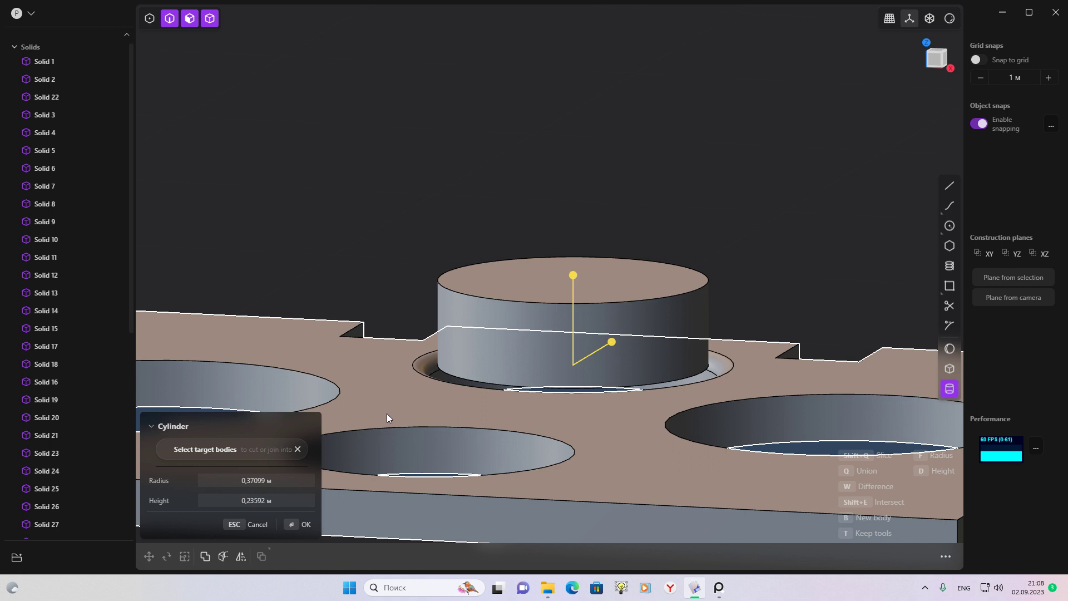
key("Return")
Move the cylinder down along Z into the hole, then glance at the reference image
left_click(684, 300)
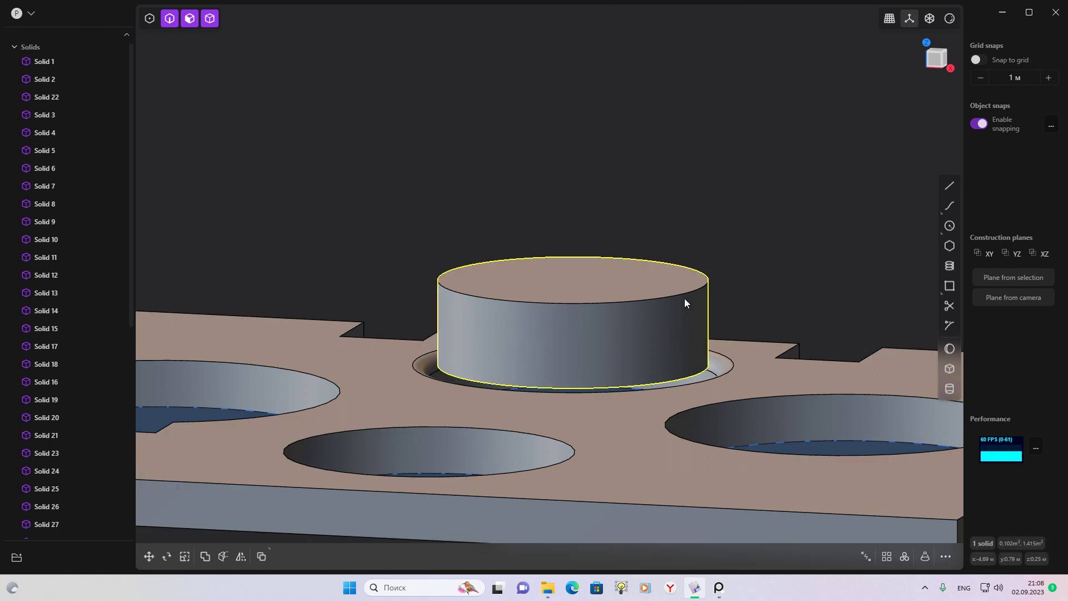
key("g")
key("z")
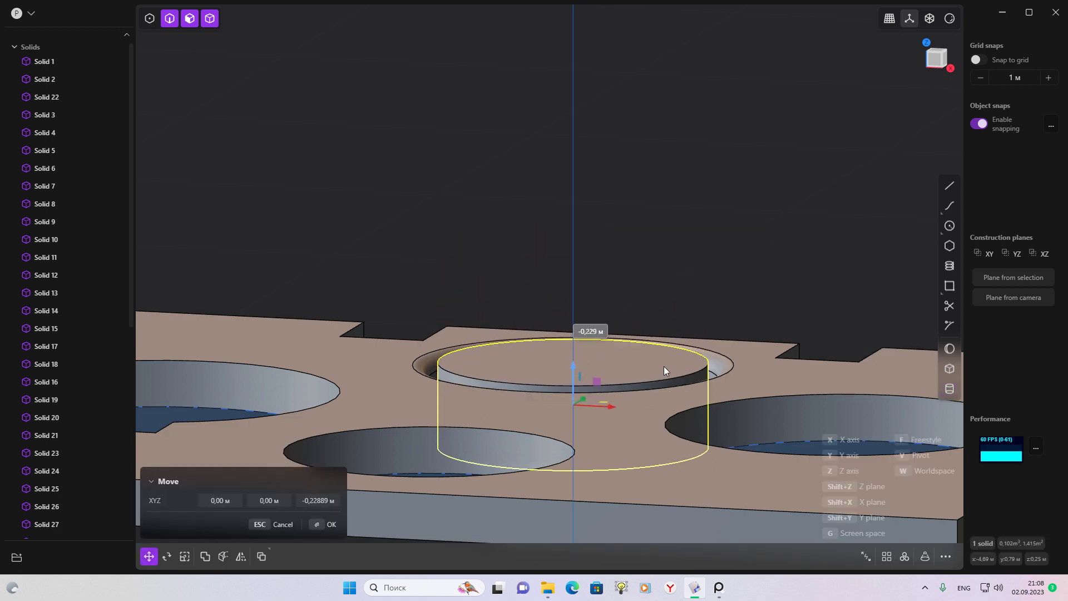
mouse_move(669, 380)
middle_mouse_down()
mouse_move(652, 368)
mouse_move(654, 441)
mouse_move(685, 375)
mouse_move(527, 361)
mouse_move(652, 367)
mouse_move(620, 367)
mouse_move(726, 447)
middle_mouse_up()
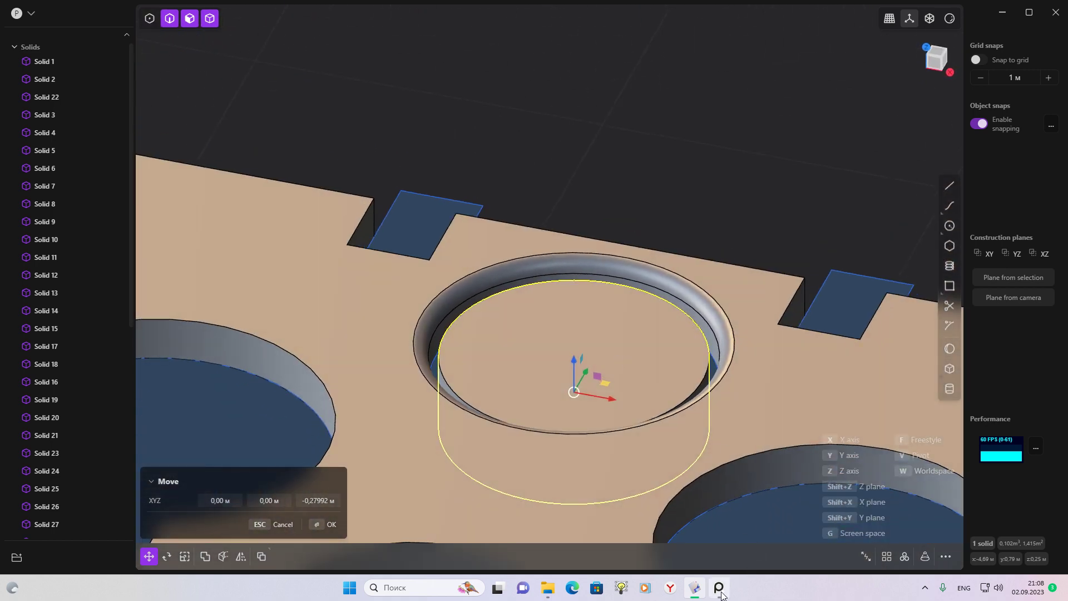
left_click(722, 594)
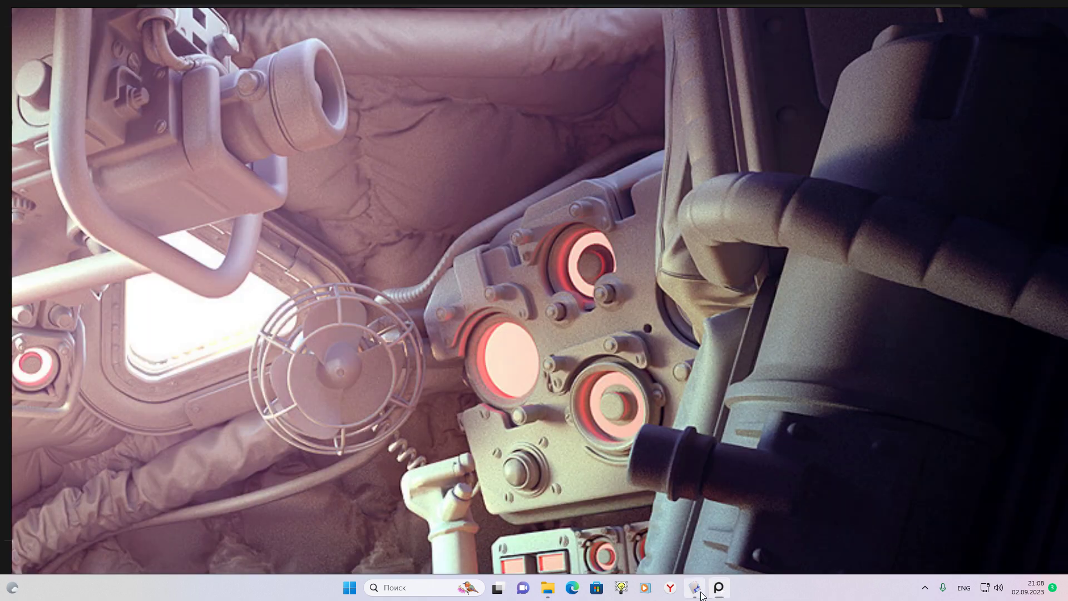
left_click(694, 587)
scroll(523, 369, "up", 3)
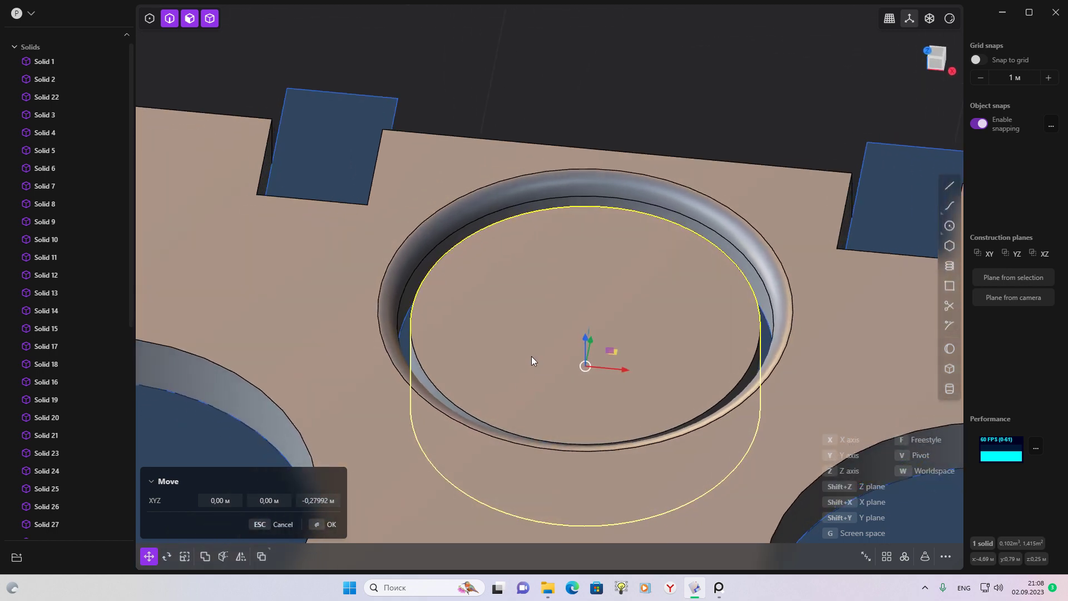
scroll(381, 417, "up", 3)
scroll(455, 360, "up", 3)
scroll(433, 361, "up", 2)
Commit the cylinder's lowered position and inset a smaller circle on its top face
key("Escape")
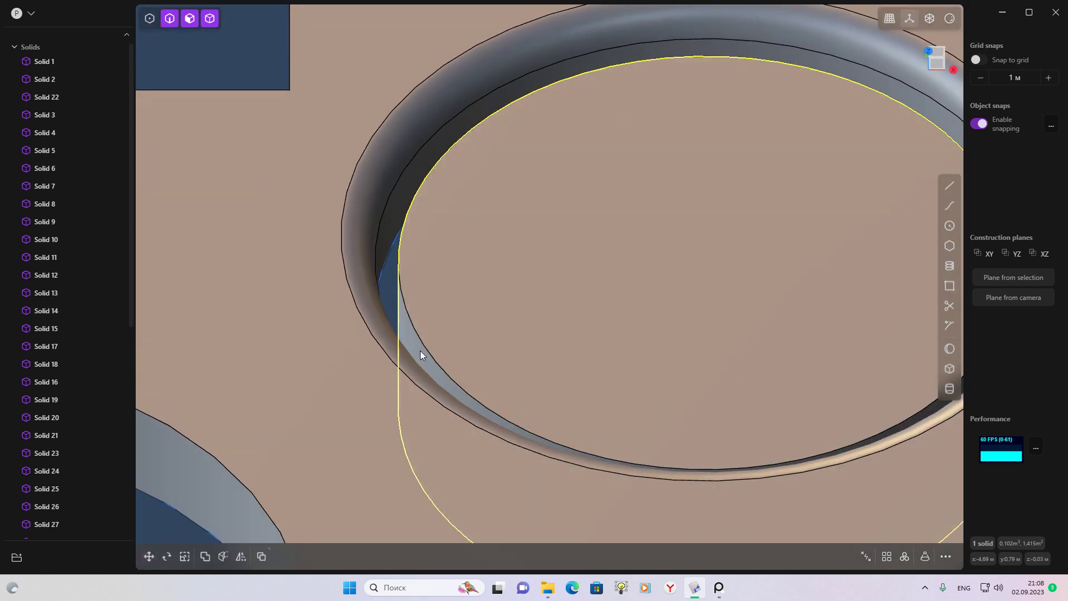
key("o")
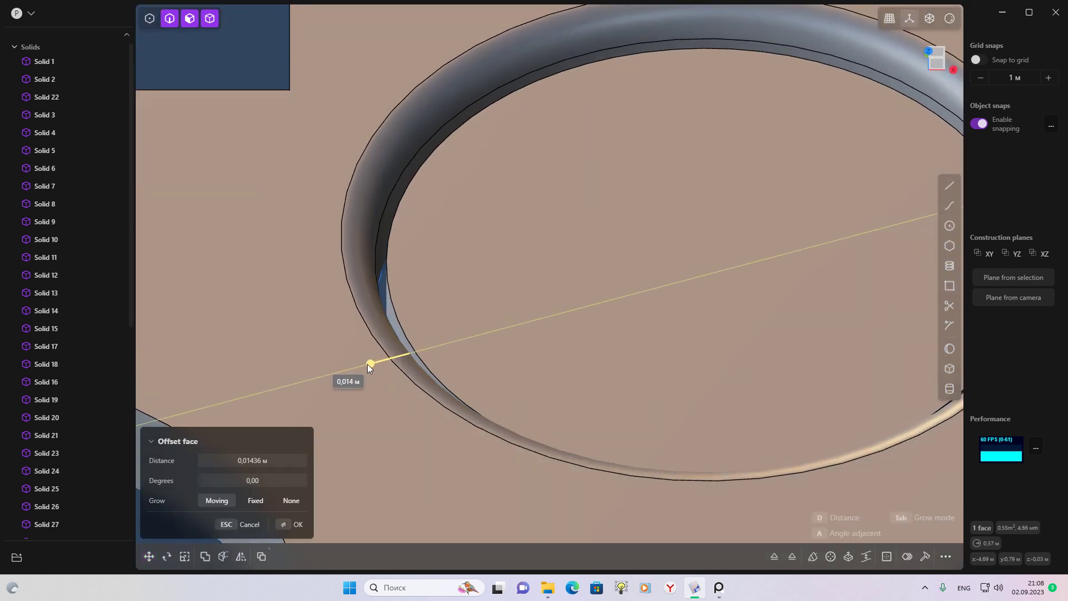
mouse_move(405, 353)
middle_mouse_down()
mouse_move(521, 425)
mouse_move(511, 358)
middle_mouse_up()
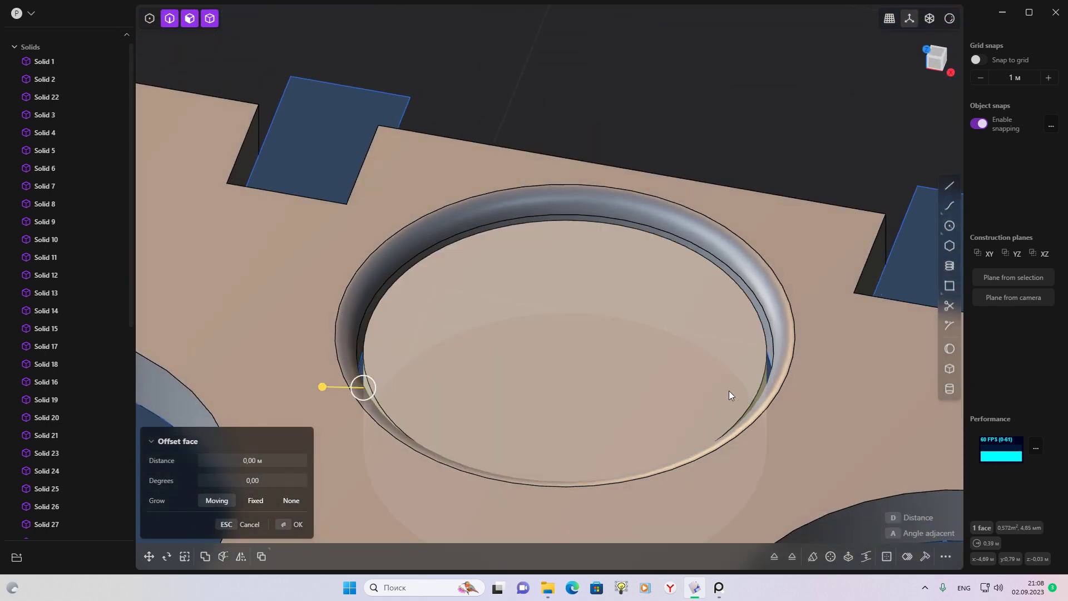
left_click(674, 353)
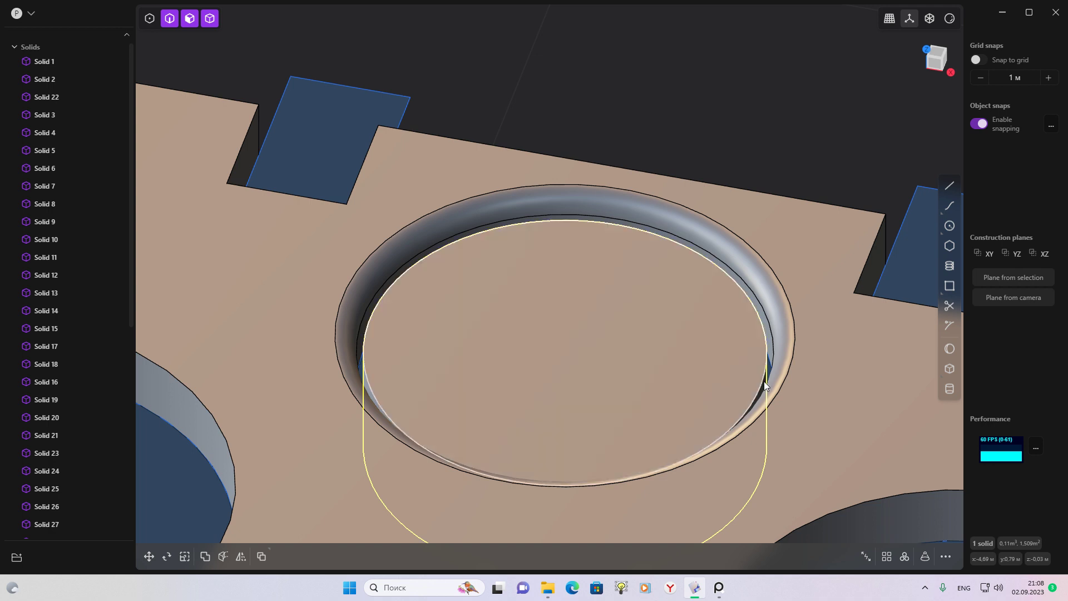
left_click(763, 382)
key("o")
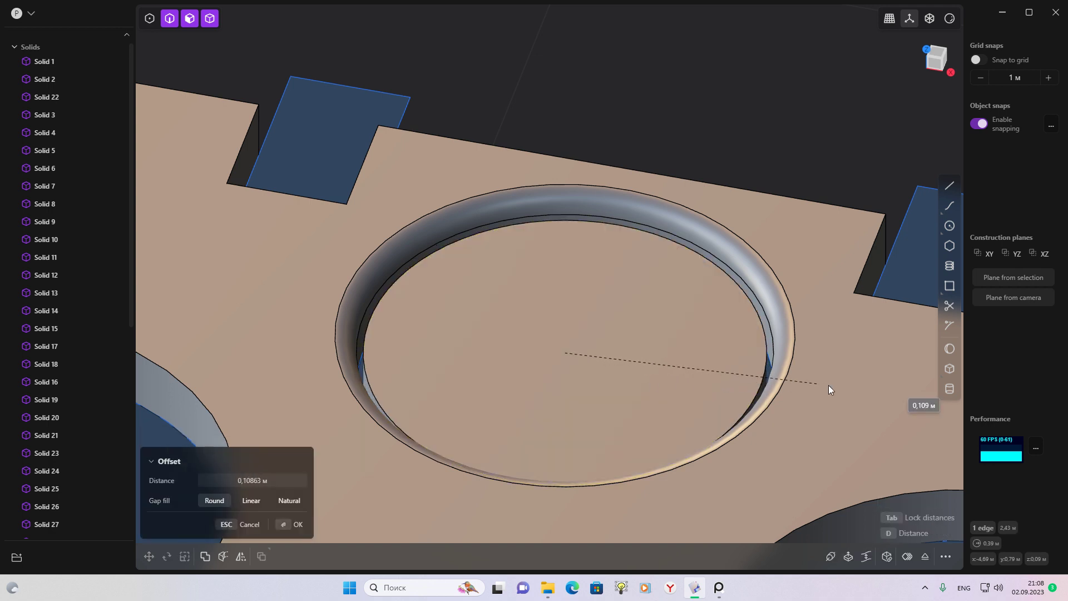
left_click(569, 351)
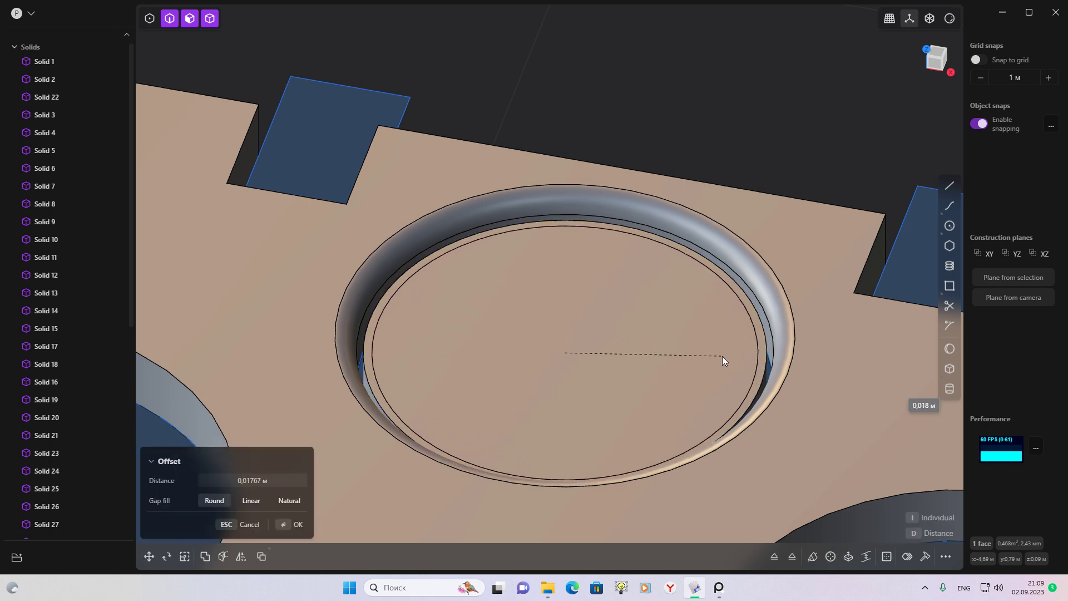
left_click(727, 357)
scroll(729, 358, "down", 2)
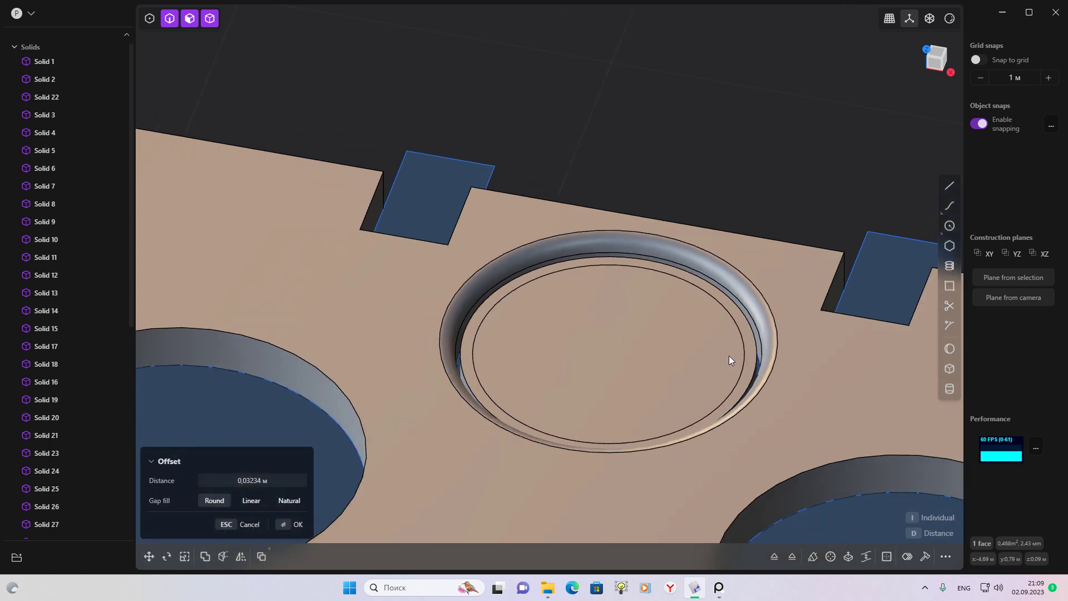
Recess the ring face between the two circles into the cylinder, then view the reference
key("Return")
key("o")
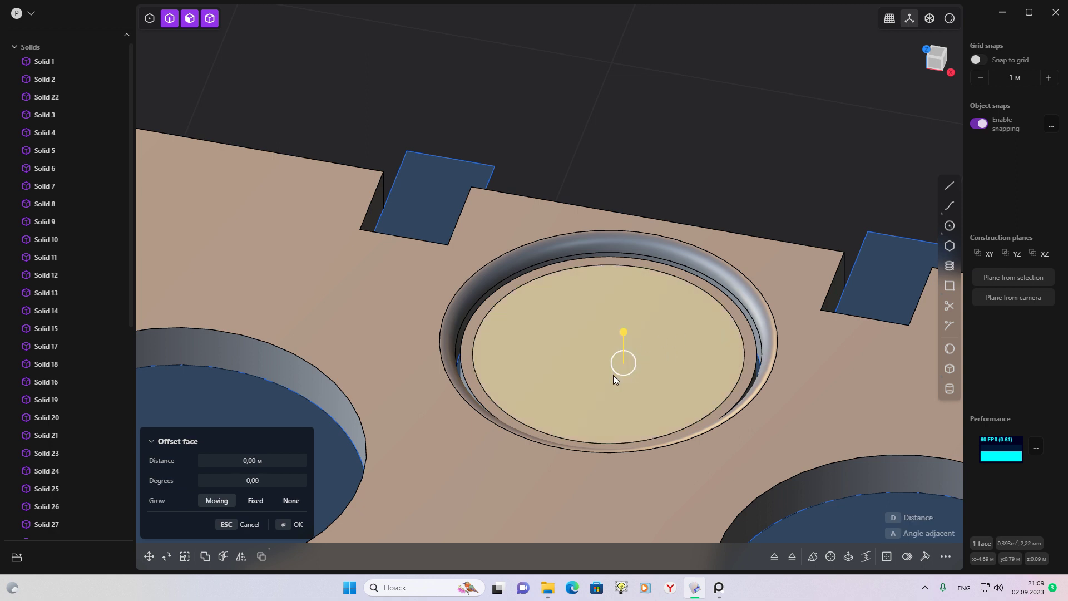
scroll(734, 425, "up", 2)
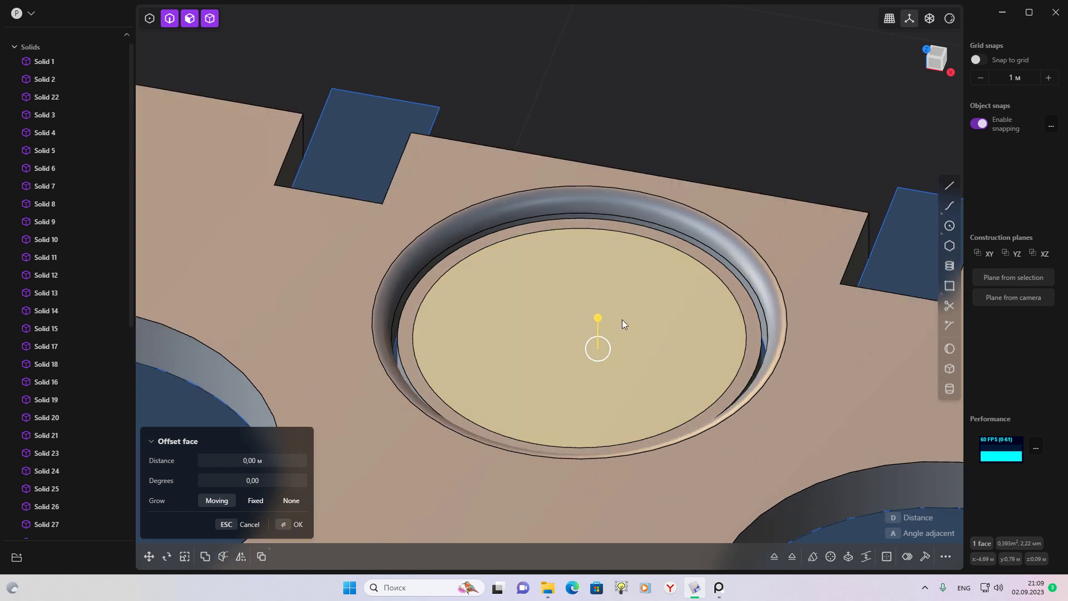
key("o")
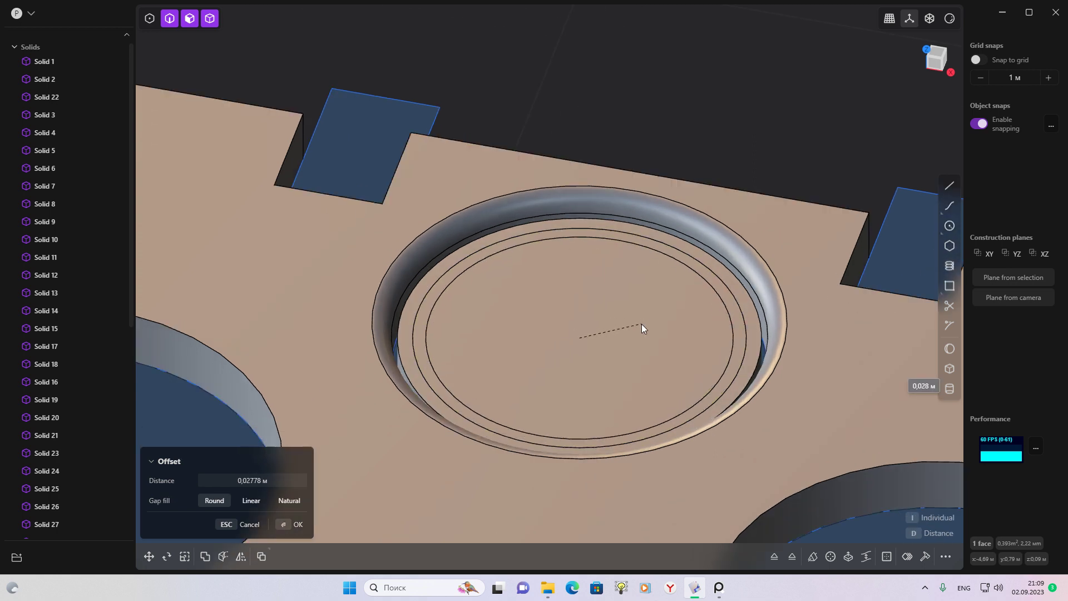
key("o")
left_click(444, 288)
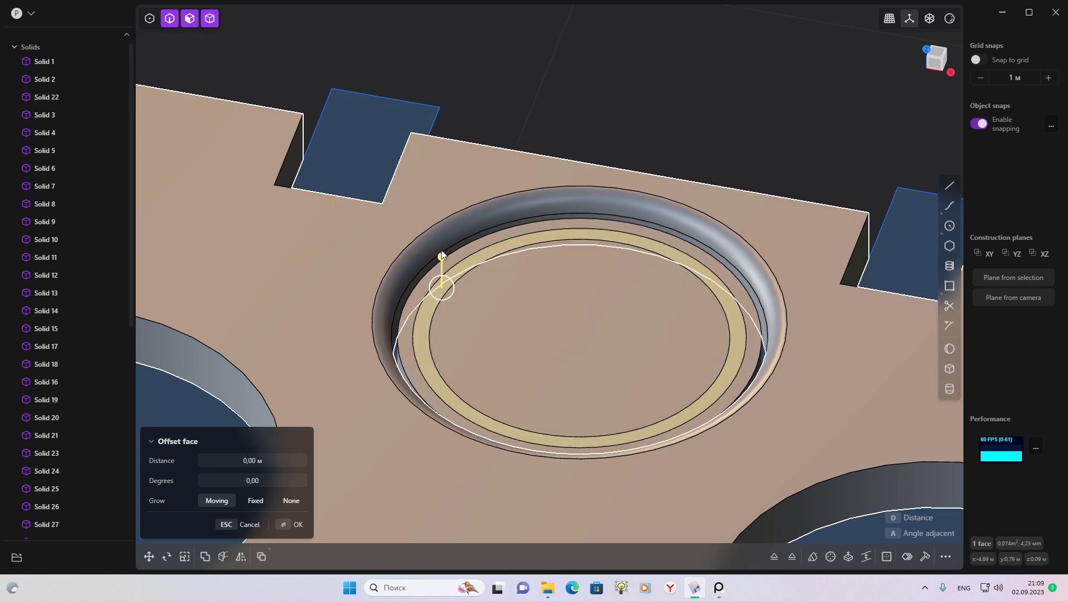
left_click_drag(442, 257, 565, 415)
mouse_move(565, 415)
middle_mouse_down()
mouse_move(543, 374)
mouse_move(507, 418)
mouse_move(579, 374)
mouse_move(565, 369)
mouse_move(576, 355)
middle_mouse_up()
left_click(581, 350)
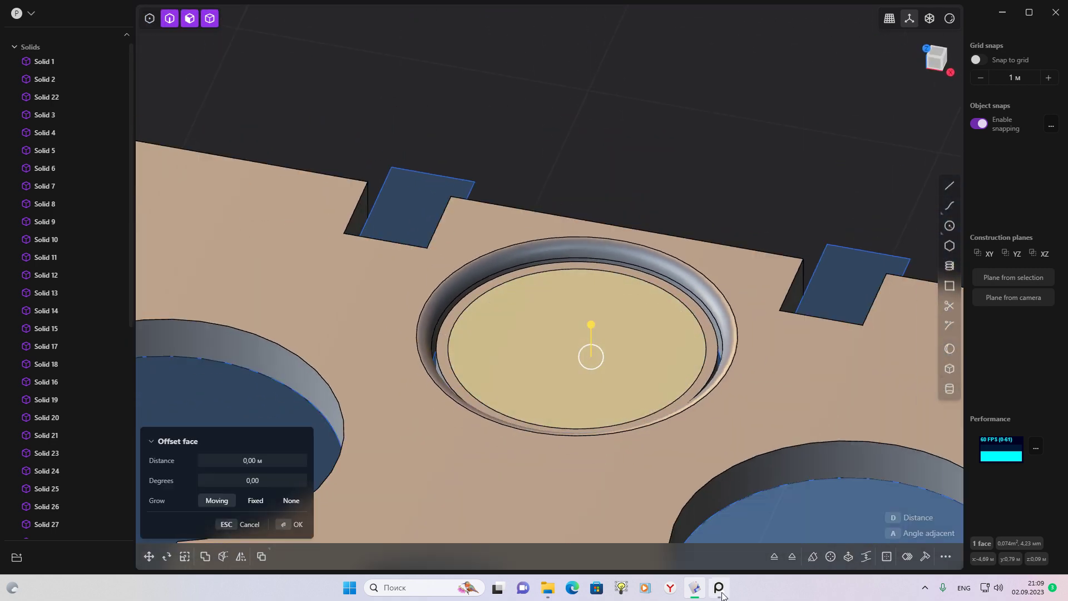
left_click(720, 590)
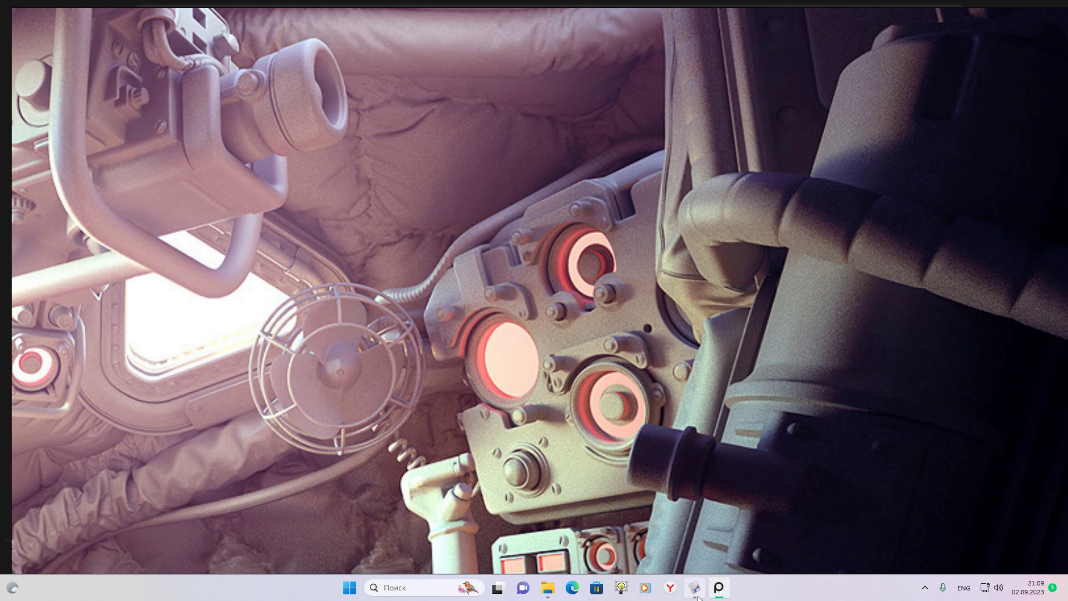
Push the ring hole's inner face deeper and confirm, then check the reference
left_click(694, 588)
scroll(626, 383, "up", 2)
left_click_drag(598, 320, 611, 530)
middle_click_drag(610, 530, 593, 319)
key("Return")
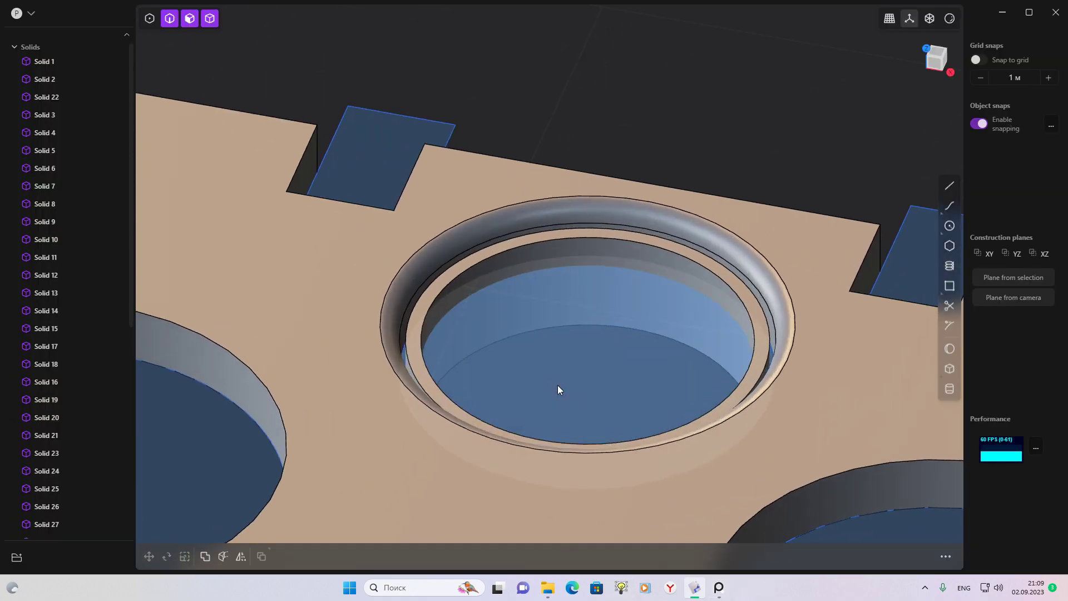
middle_click_drag(563, 243, 521, 314, "shift")
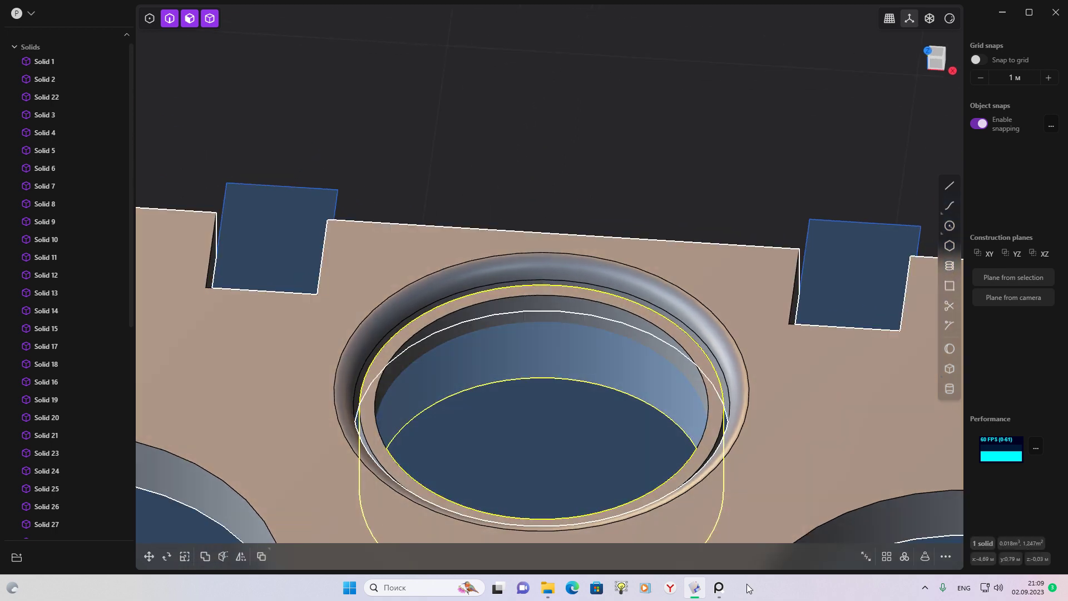
left_click(718, 588)
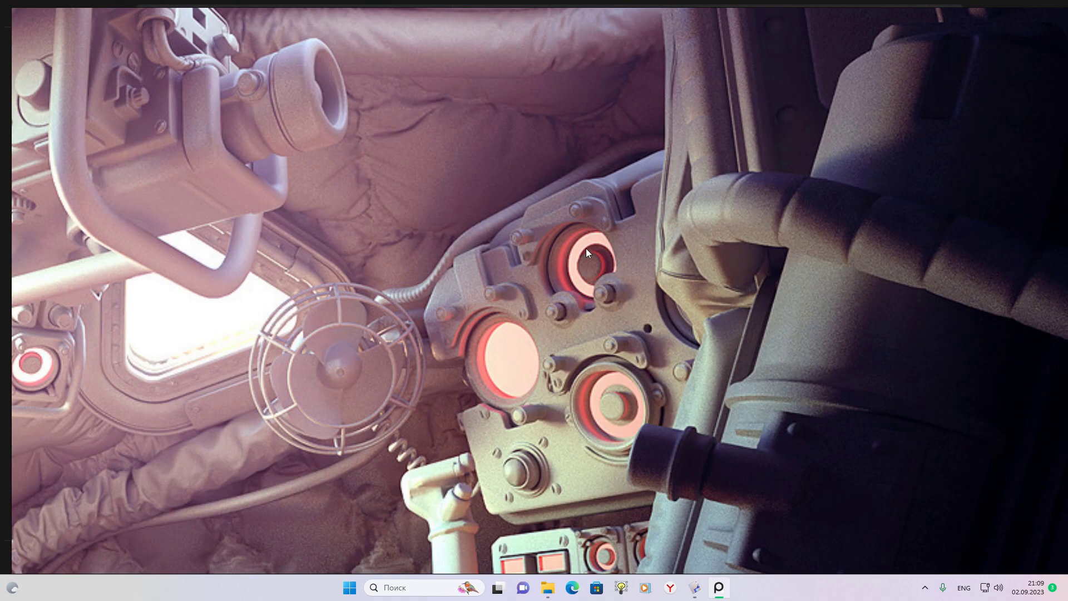
scroll(584, 245, "up", 3)
Round the hole's top inner edge with a fillet of about 0.06 m
left_click(694, 588)
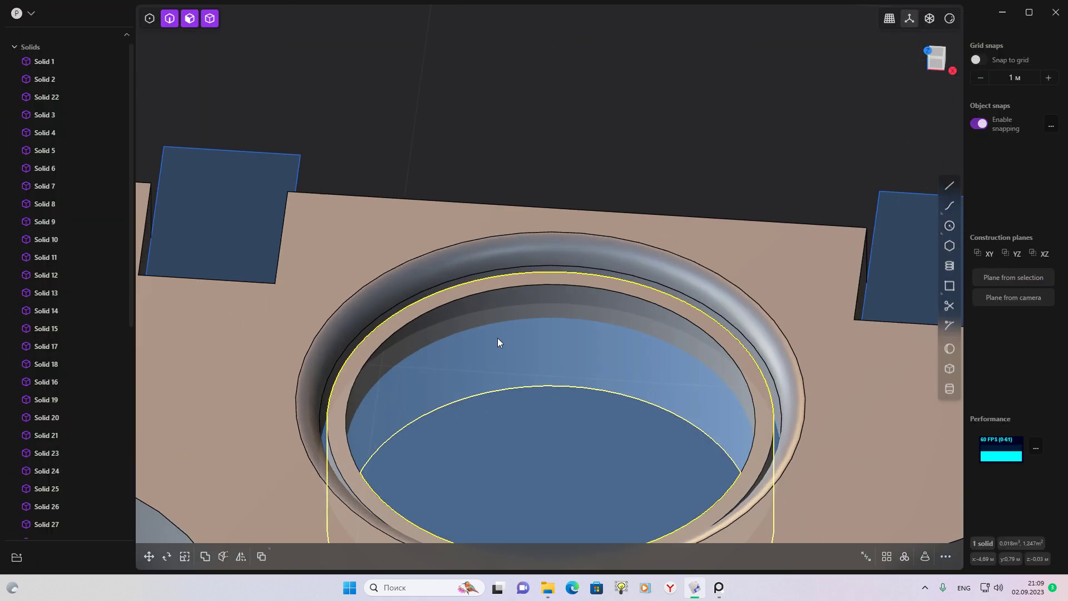
key("o")
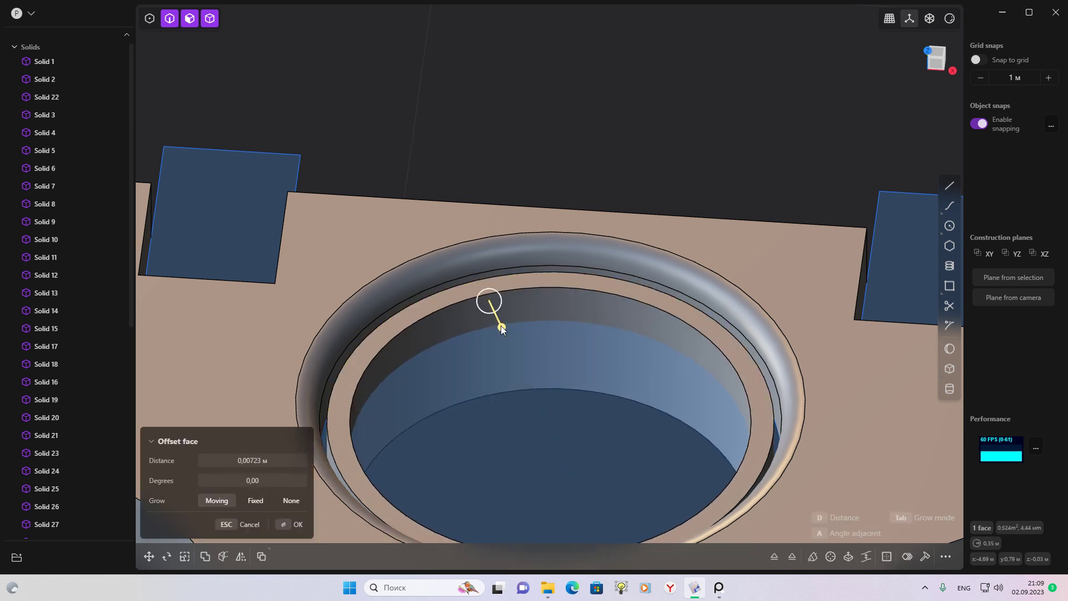
key("Escape")
left_click(541, 292)
key("f")
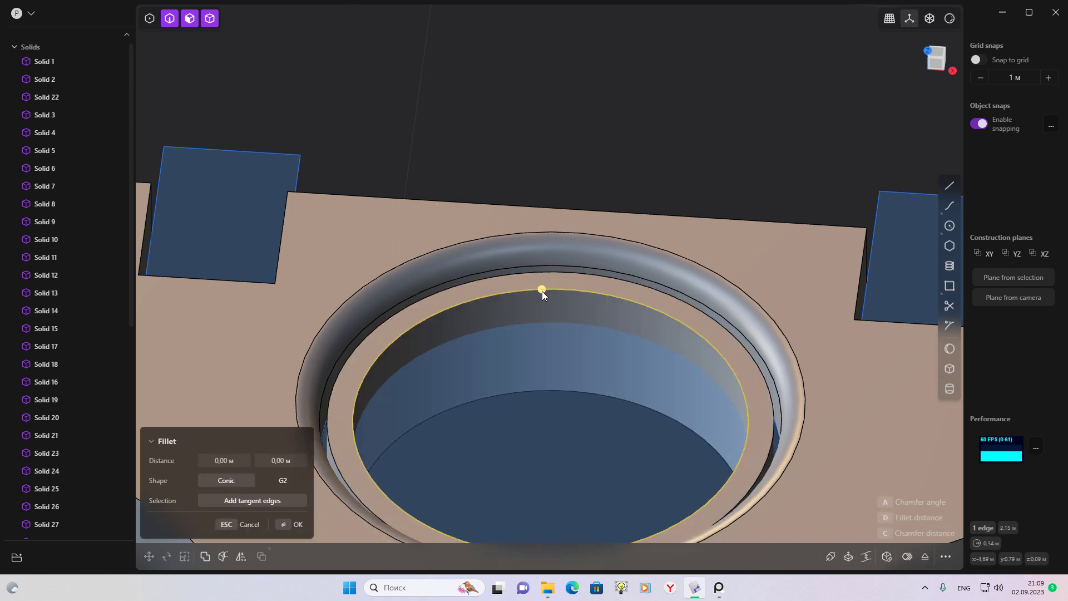
left_click_drag(542, 291, 546, 293)
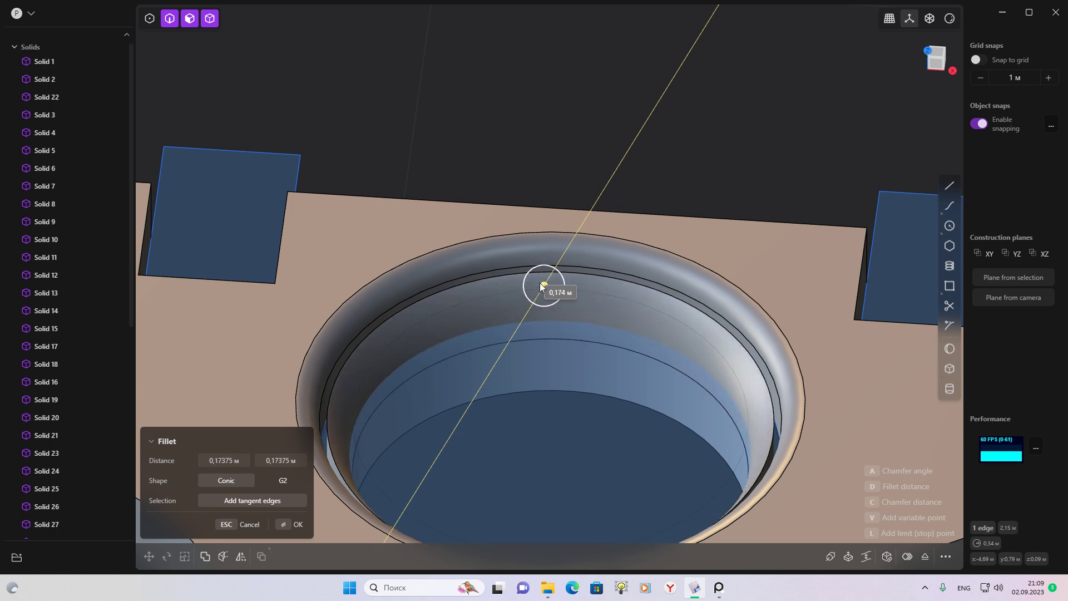
left_click_drag(541, 290, 537, 285)
mouse_move(622, 304)
middle_mouse_down()
mouse_move(597, 282)
mouse_move(585, 318)
mouse_move(621, 397)
mouse_move(627, 330)
mouse_move(686, 307)
mouse_move(740, 306)
mouse_move(606, 329)
mouse_move(401, 443)
middle_mouse_up()
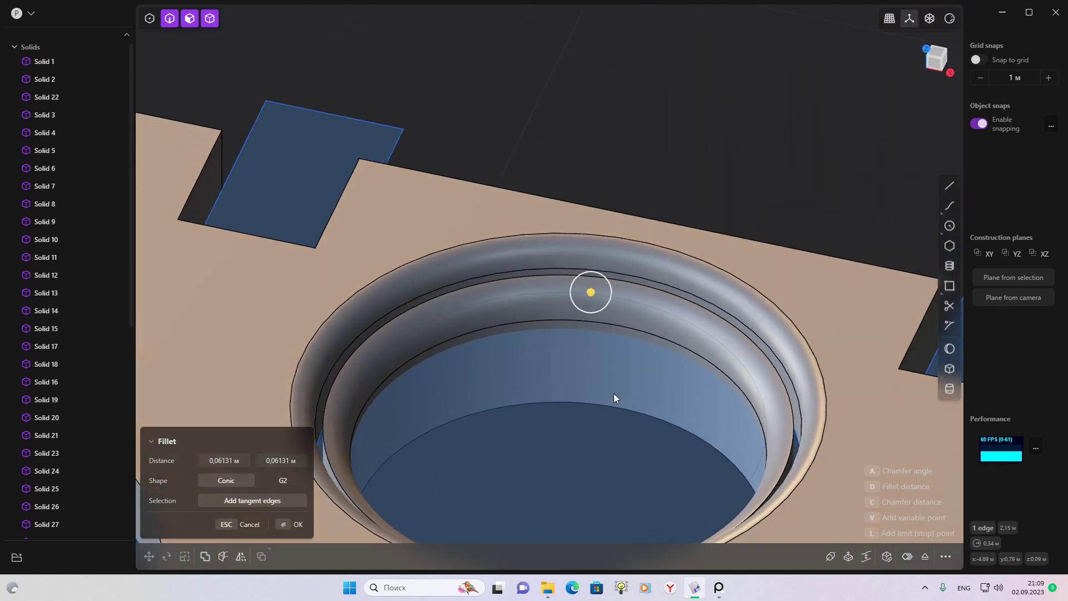
scroll(618, 392, "down", 2)
key("Return")
Offset the hole's inner ring face to about 0.13 m and commit it
left_click(637, 336)
key("o")
left_click_drag(633, 338, 574, 350)
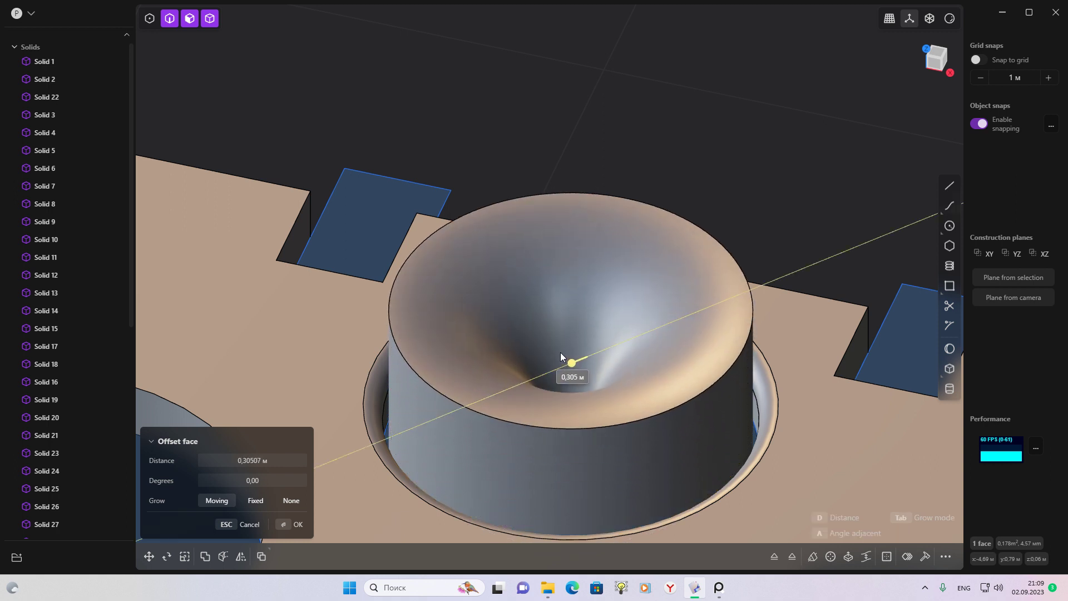
middle_click_drag(560, 352, 551, 356)
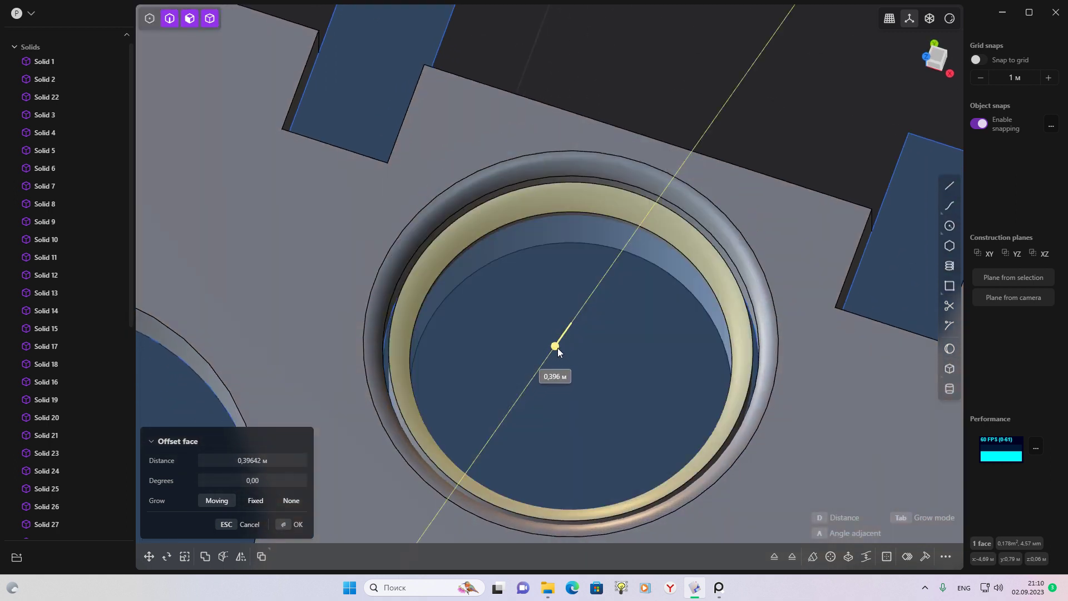
left_click_drag(561, 348, 622, 312)
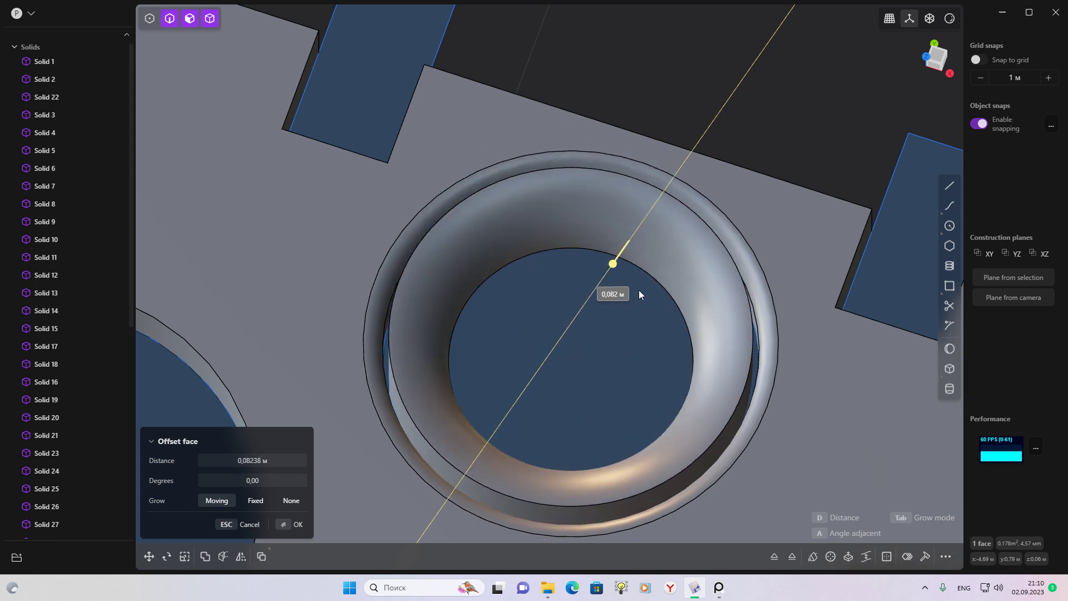
left_click_drag(622, 309, 638, 313)
middle_click_drag(639, 320, 647, 249)
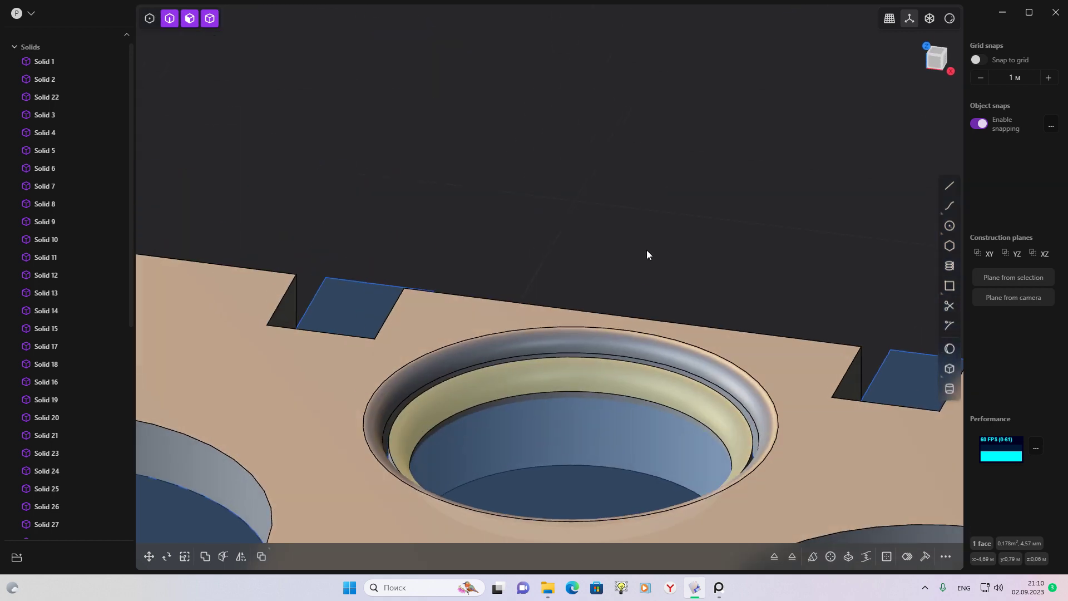
left_click(646, 255)
scroll(650, 287, "up", 3)
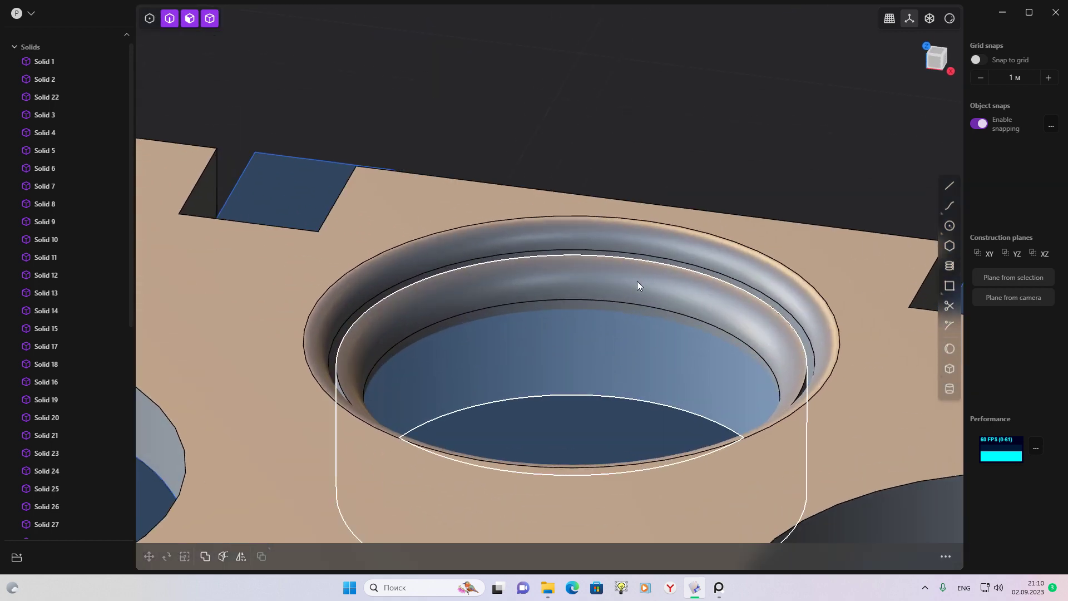
Select the cylinder solid inside the hole and recheck the cockpit reference
left_click(637, 281)
scroll(621, 291, "up", 2)
scroll(612, 330, "down", 2)
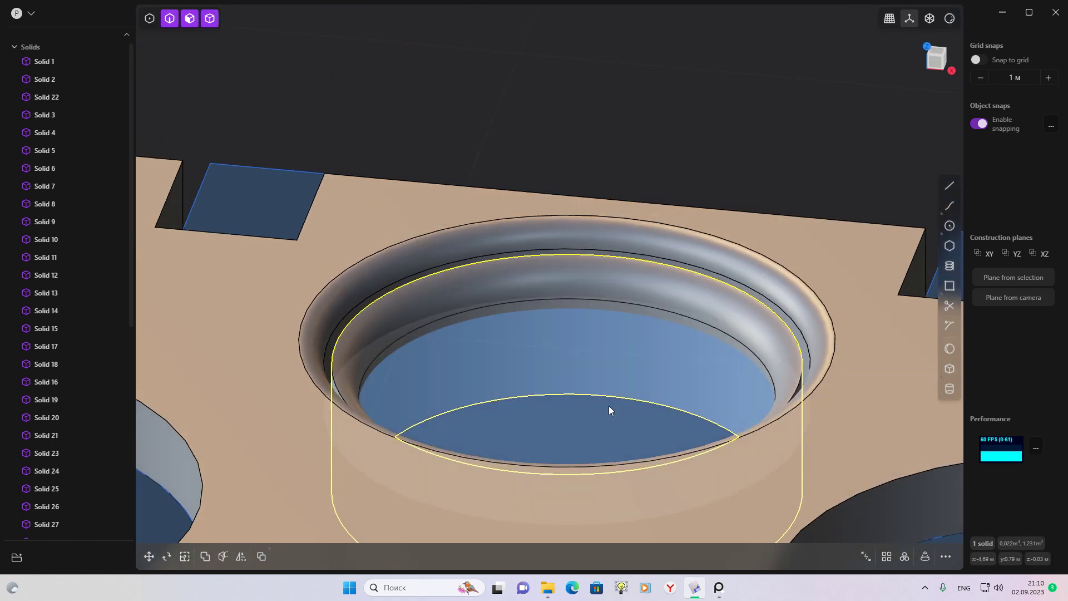
left_click(716, 594)
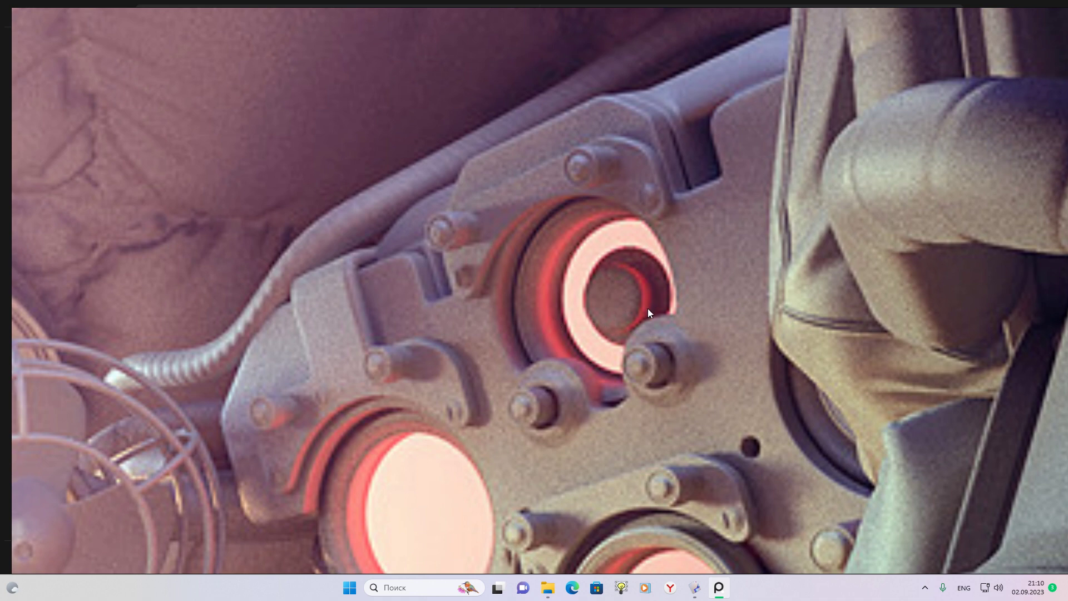
left_click(704, 595)
scroll(638, 303, "down", 2)
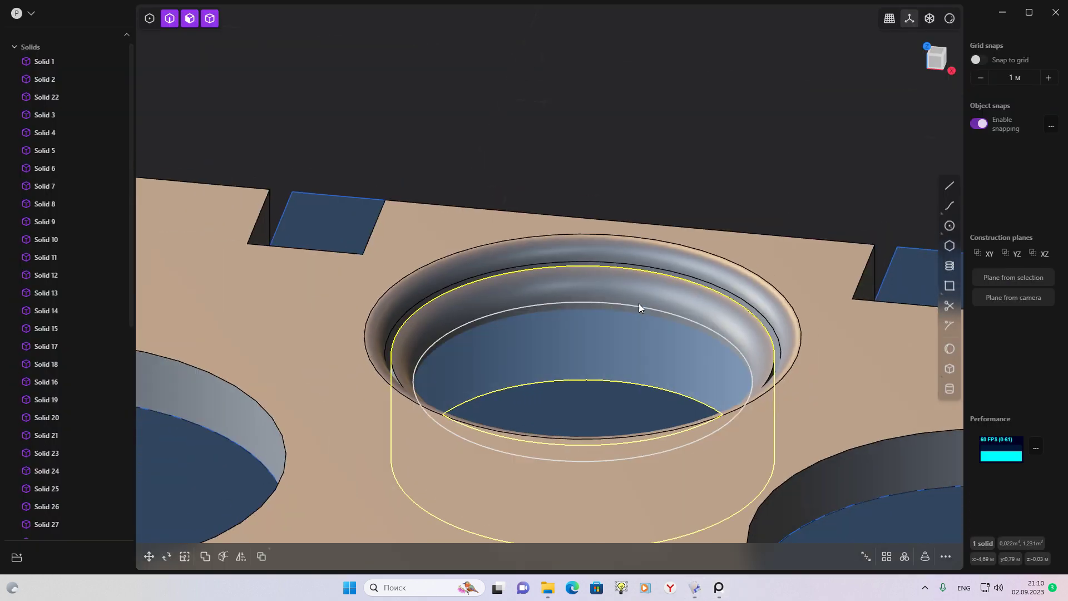
Trial fillets and pipe sweeps on the hole's top and inner edges, cancelling each
left_click(482, 319)
key("f")
mouse_move(808, 262)
middle_mouse_down()
mouse_move(706, 259)
mouse_move(723, 357)
middle_mouse_up()
scroll(719, 364, "up", 2)
scroll(714, 358, "up", 2)
mouse_move(627, 285)
middle_mouse_down()
mouse_move(616, 268)
mouse_move(666, 242)
middle_mouse_up()
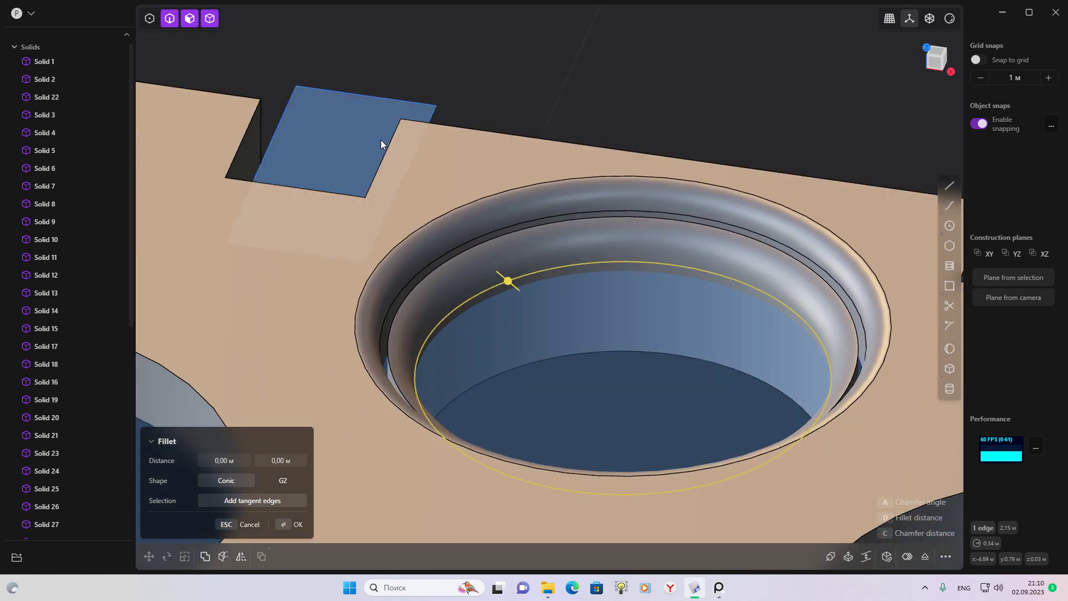
key("p")
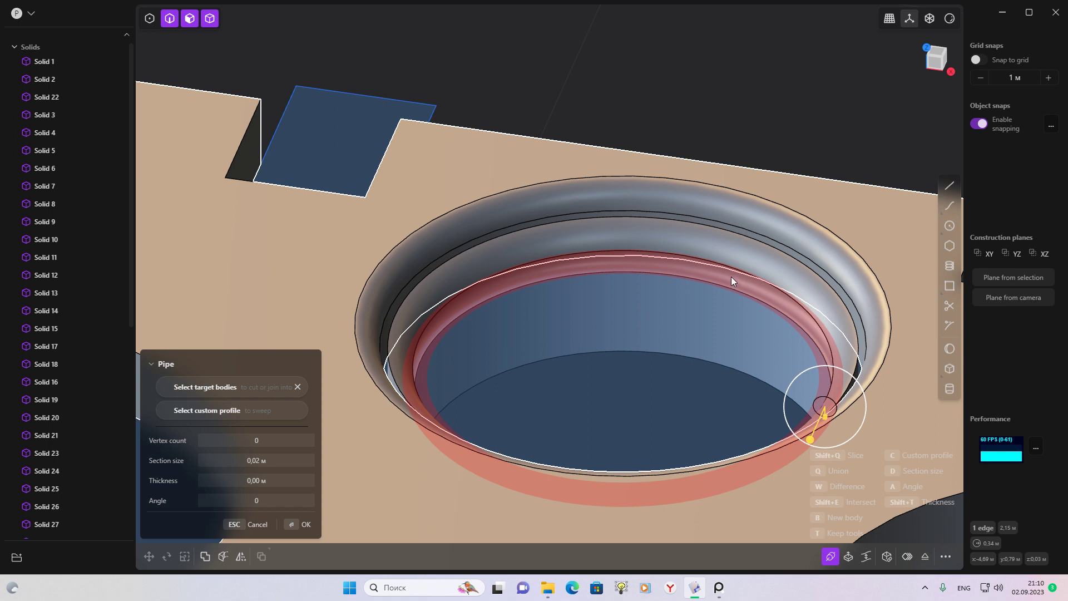
middle_click_drag(730, 277, 708, 325, "shift")
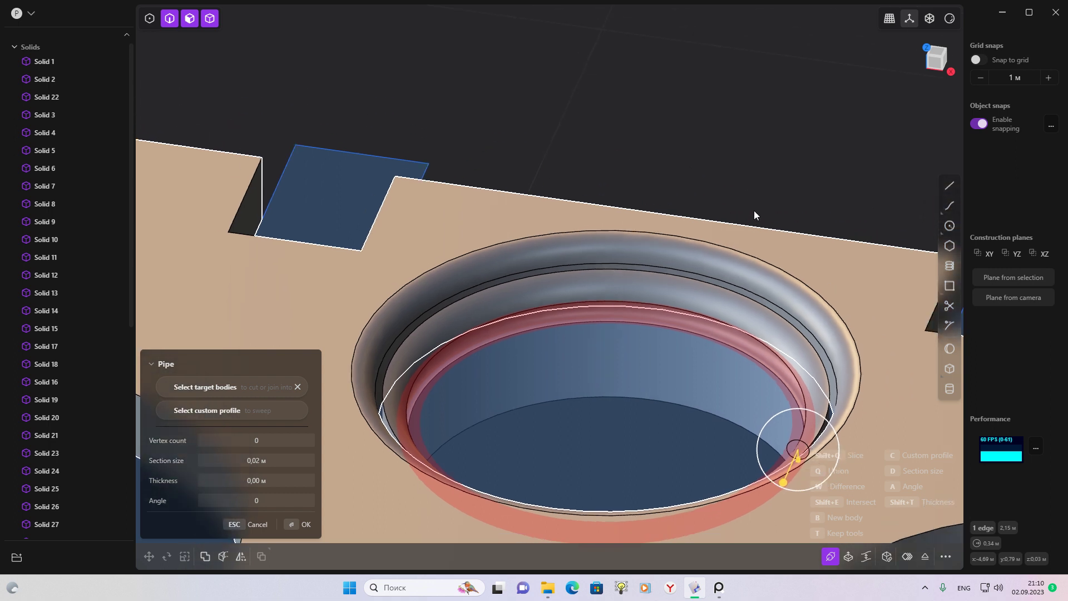
key("Escape")
left_click(660, 316)
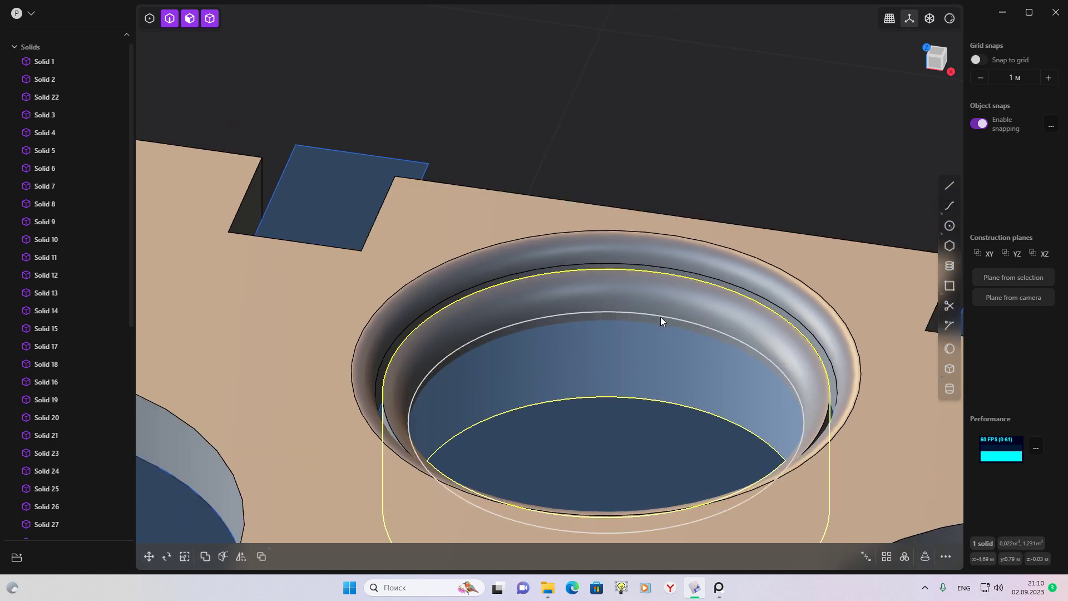
left_click(660, 316)
key("f")
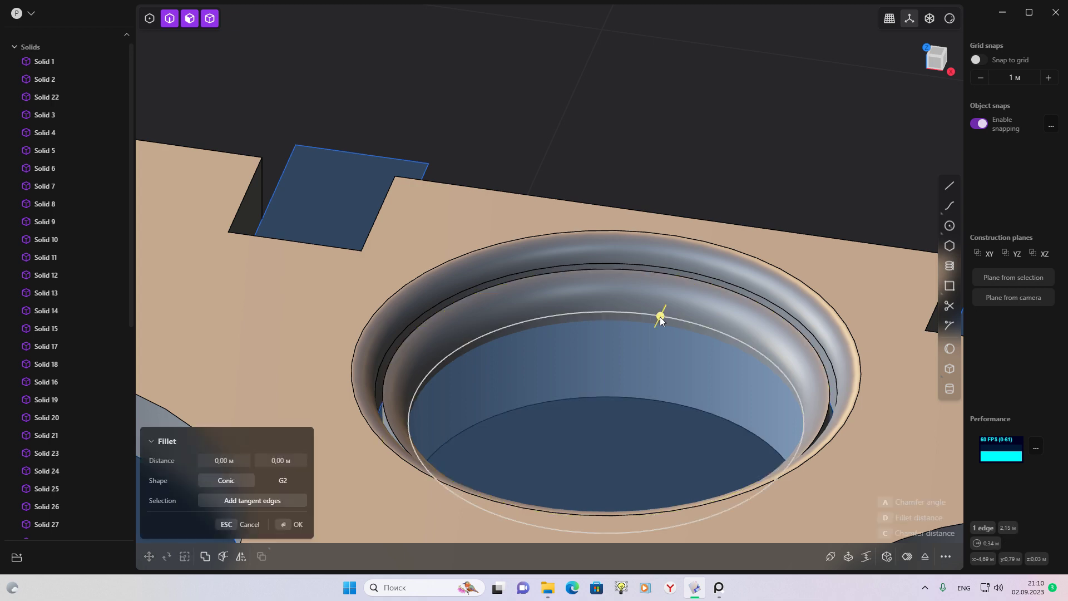
scroll(660, 316, "down", 3)
scroll(660, 317, "up", 2)
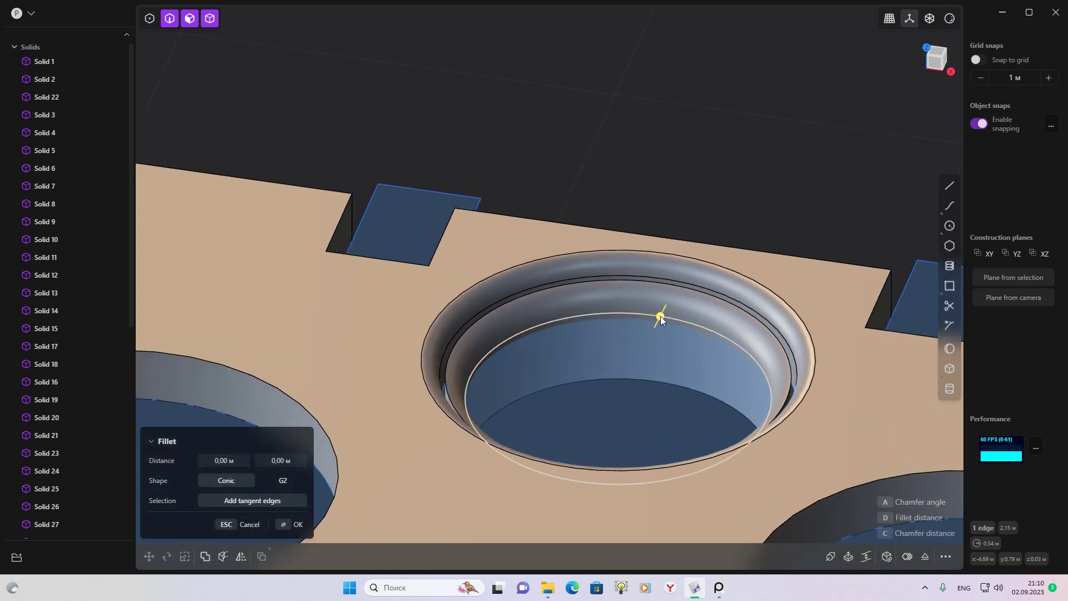
scroll(661, 318, "up", 2)
scroll(660, 320, "up", 2)
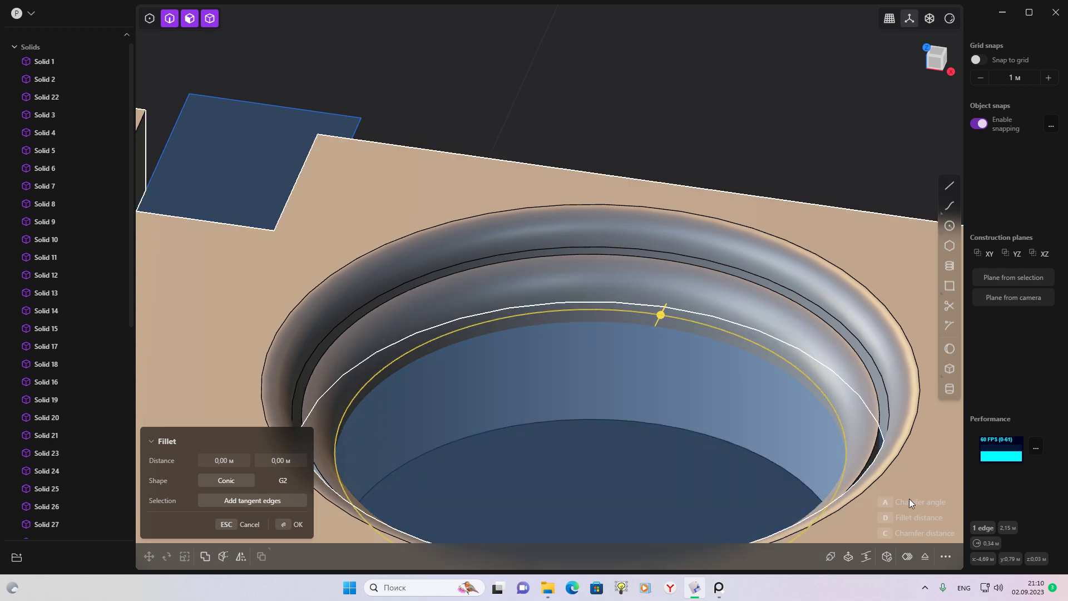
middle_click_drag(770, 469, 749, 397, "shift")
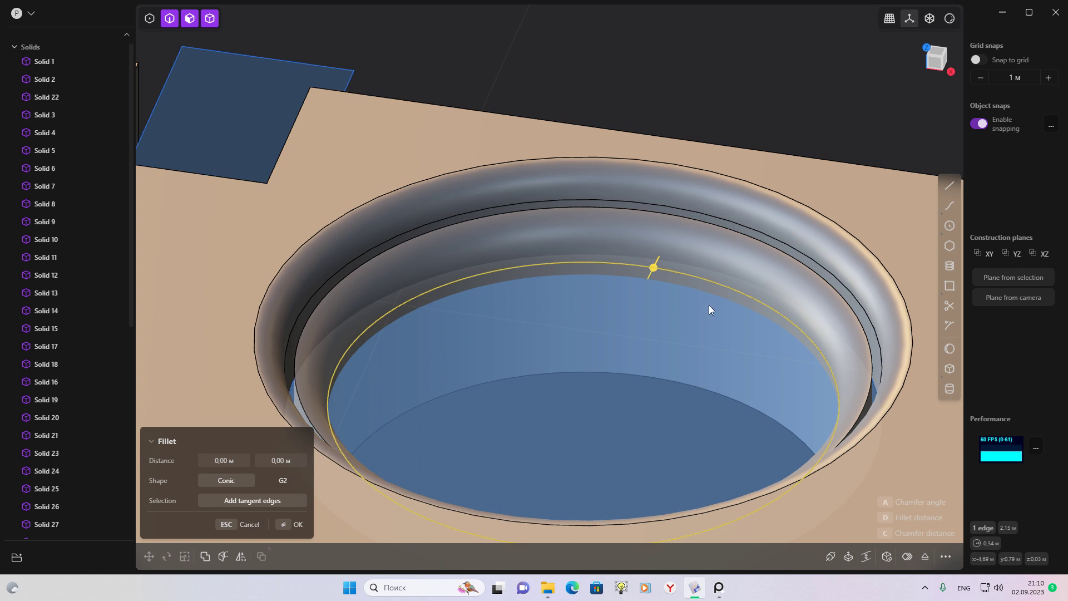
key("p")
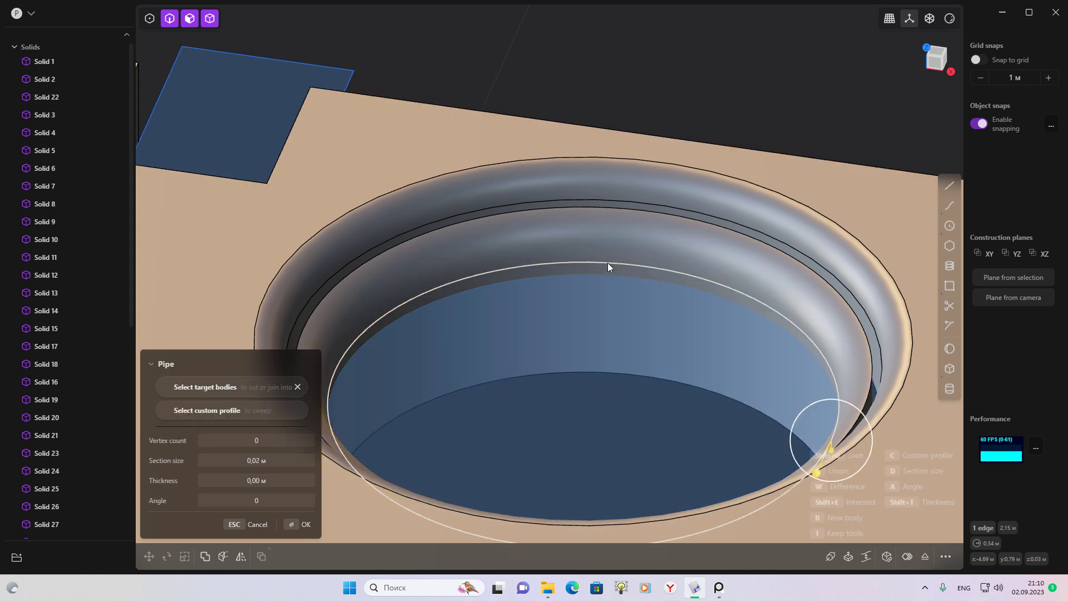
key("Escape")
Add small fillets to two lower edges inside the hole
left_click(510, 255)
key("f")
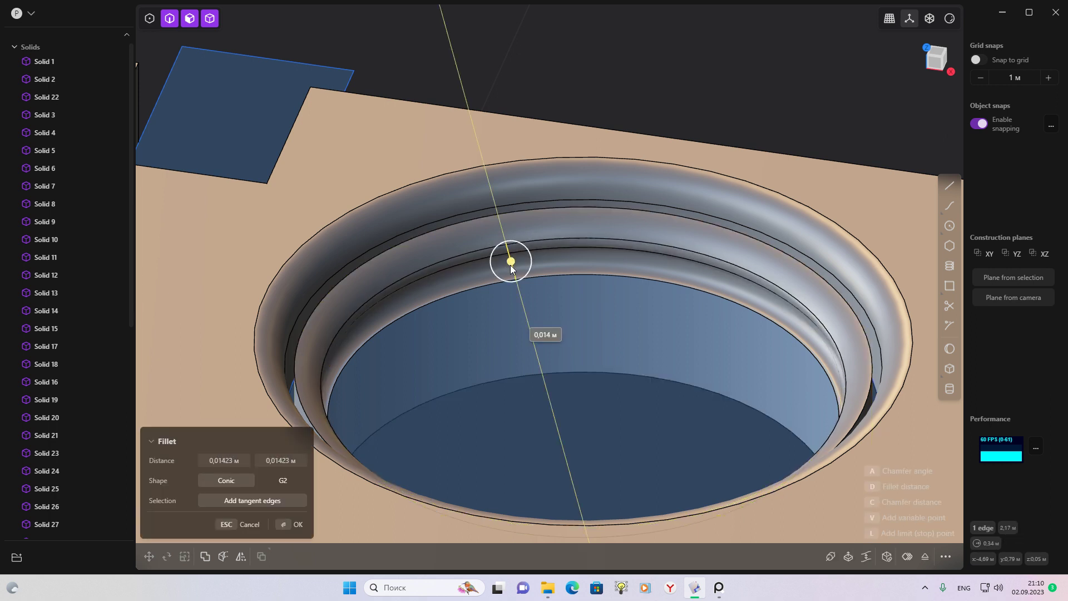
key("Return")
left_click(496, 285)
key("f")
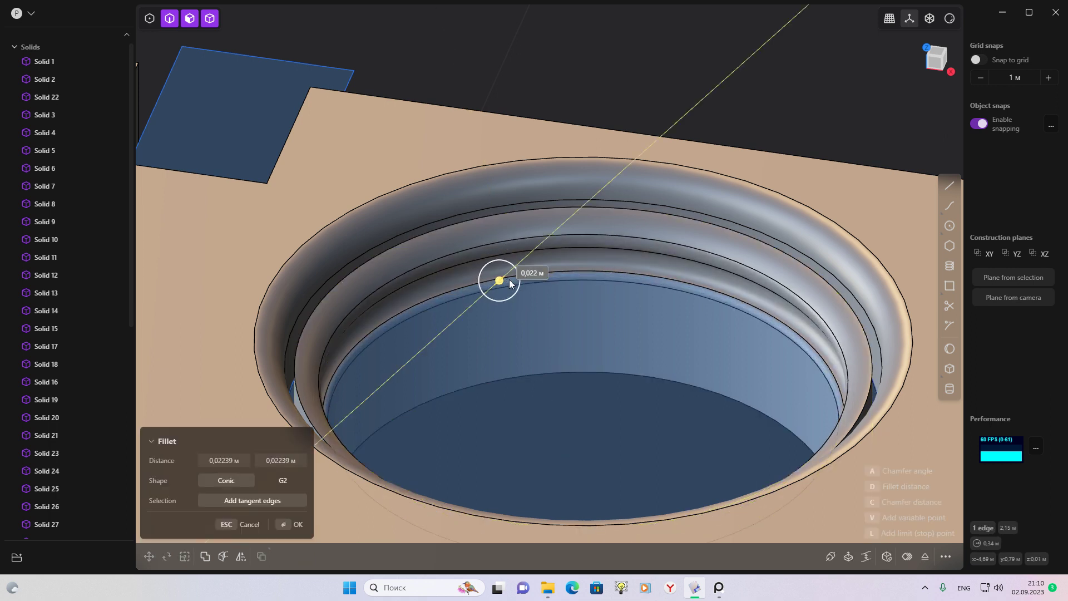
key("Return")
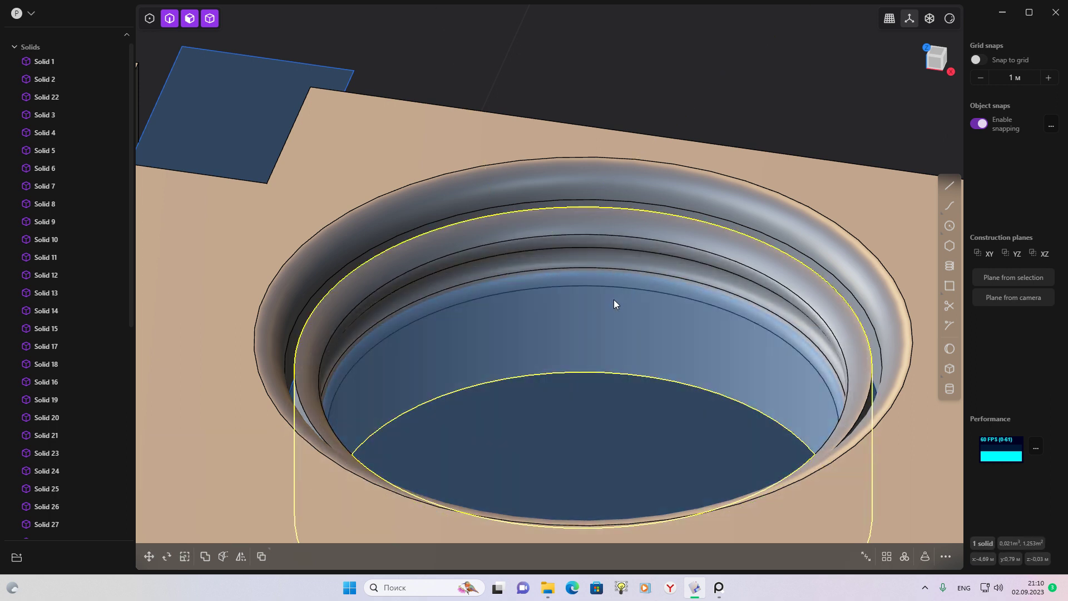
Attempt extruding the hole's inner face and circular curve, cancelling each try
left_click(613, 300)
key("e")
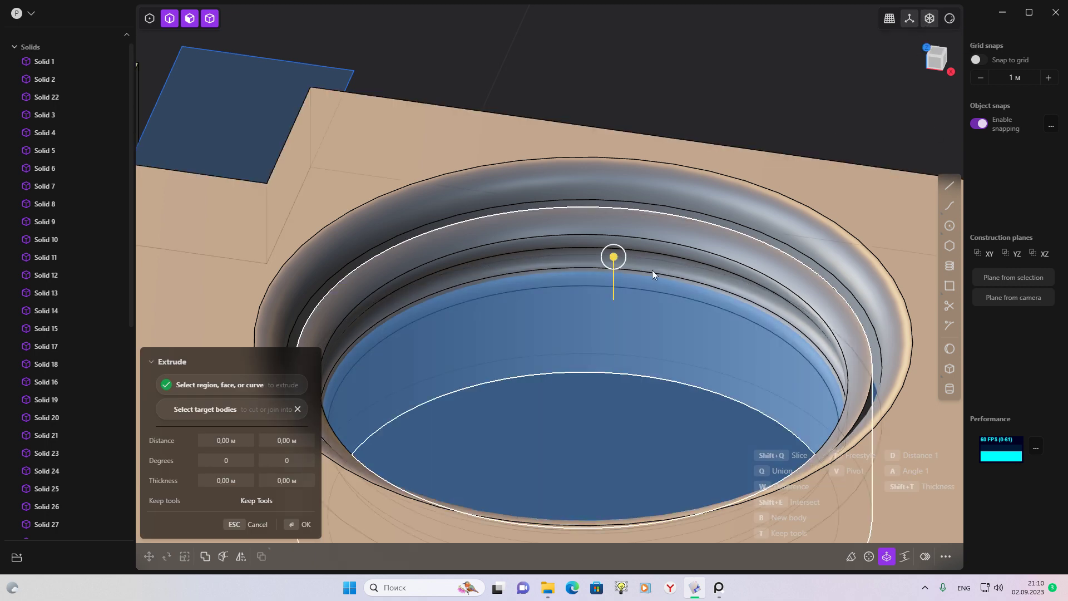
key("Escape")
left_click(648, 259)
scroll(643, 277, "down", 3)
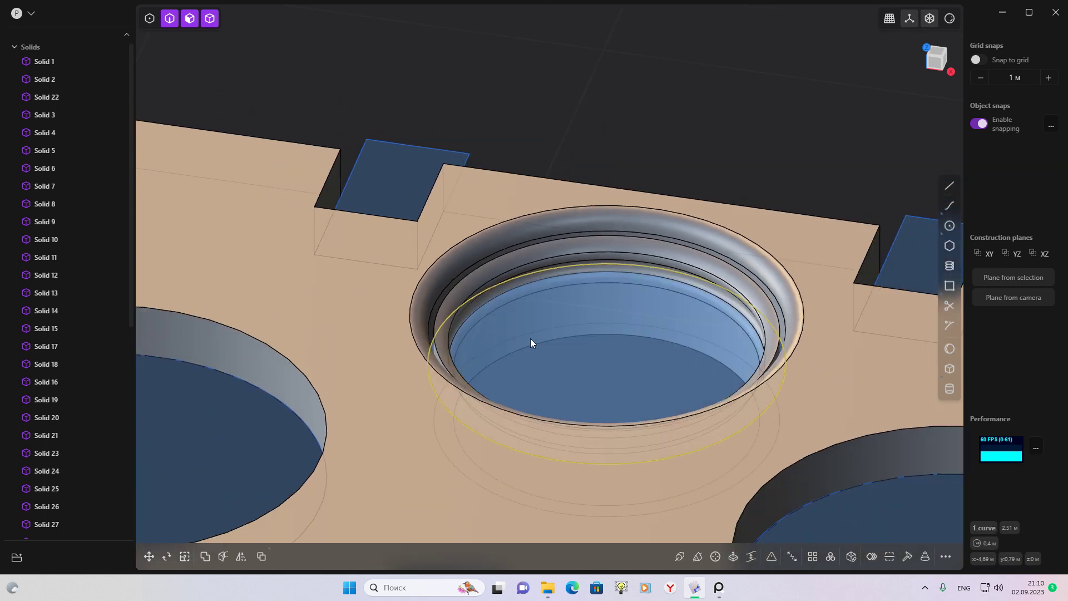
left_click(508, 353)
key("e")
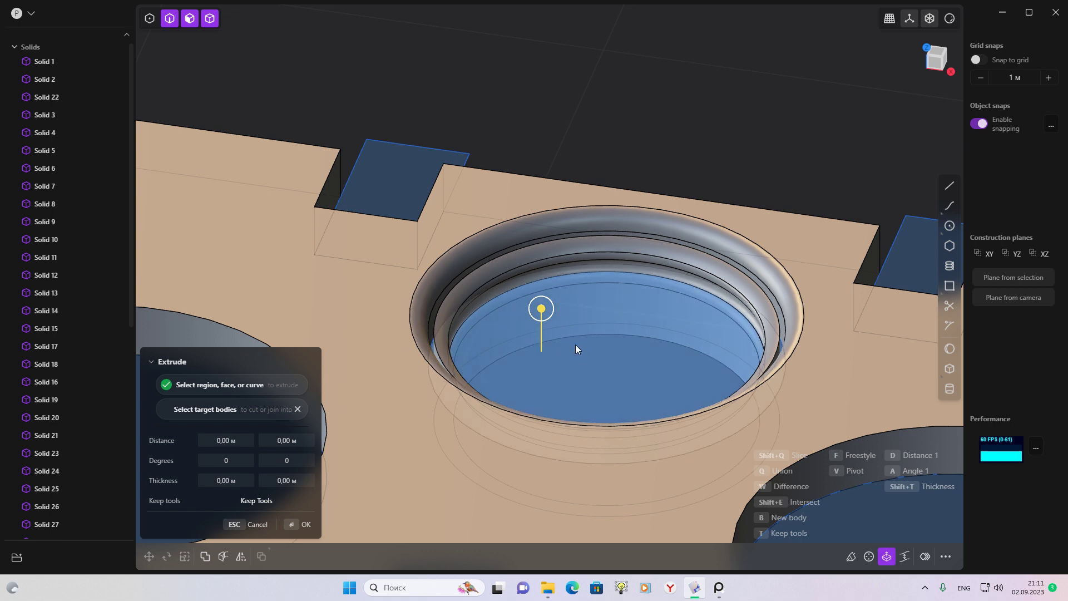
key("Escape")
left_click(427, 373)
key("e")
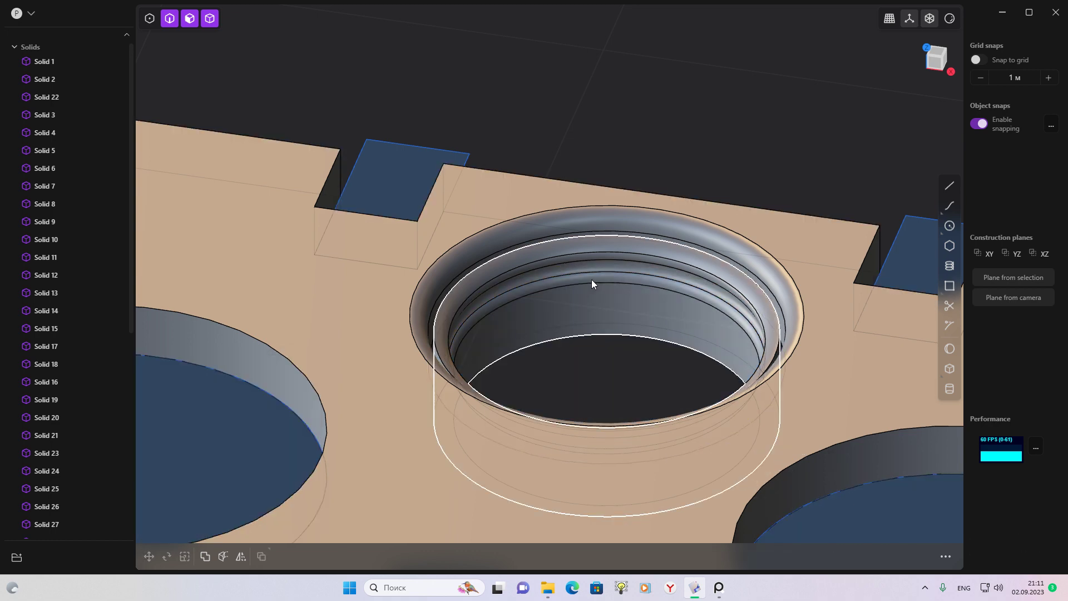
key("Escape")
middle_click_drag(578, 308, 548, 295)
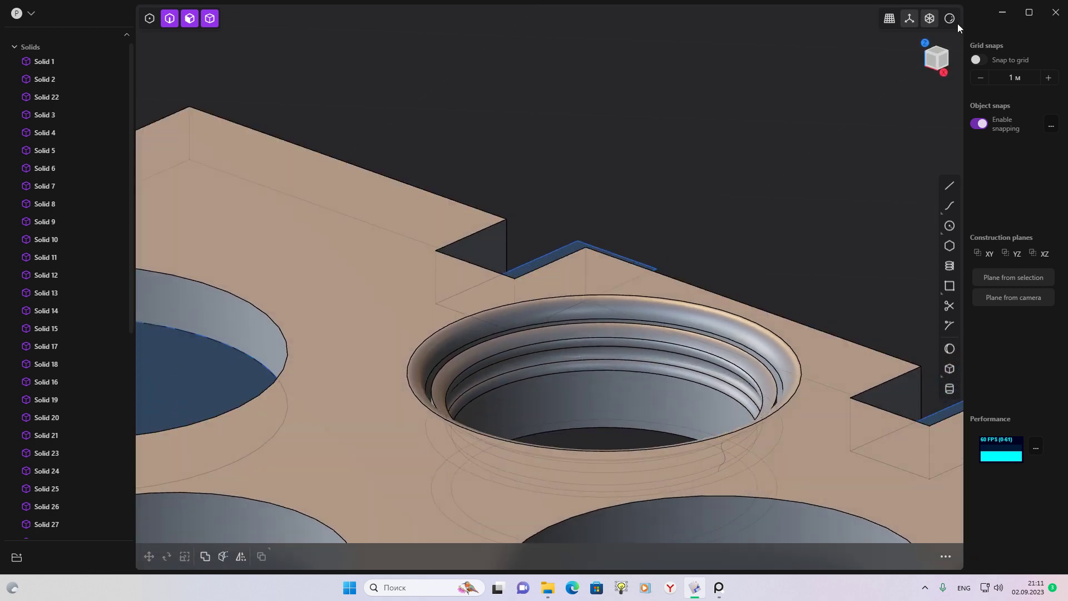
Hide model edge outlines and try filleting the hole's inner edge, then cancel
left_click(949, 17)
left_click(898, 141)
scroll(733, 315, "up", 3)
mouse_move(734, 314)
middle_mouse_down()
mouse_move(815, 251)
mouse_move(767, 254)
mouse_move(743, 226)
mouse_move(673, 286)
middle_mouse_up()
left_click(639, 308)
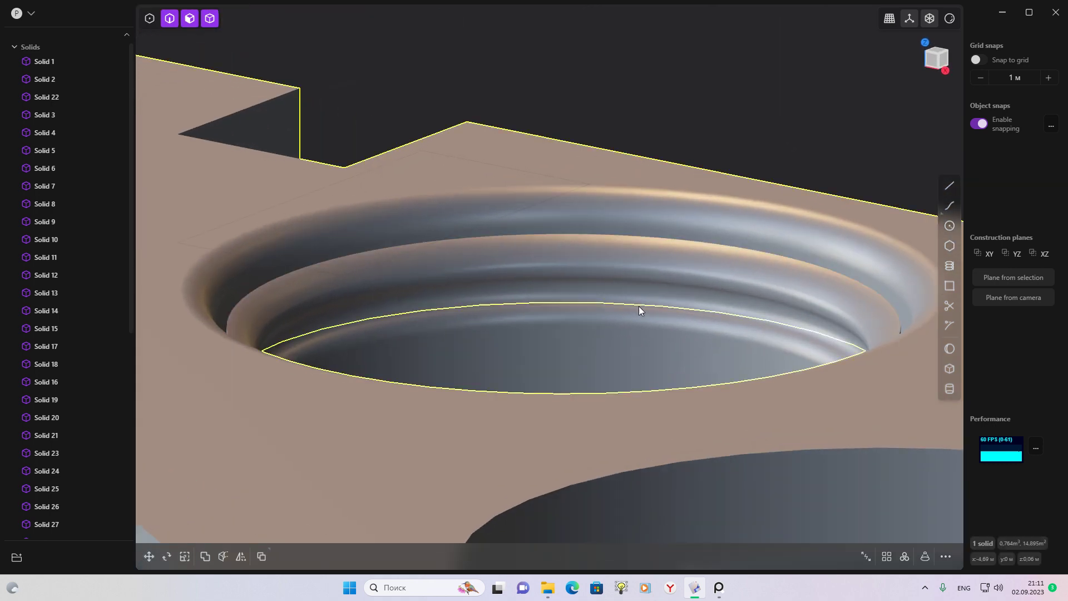
left_click(637, 305)
key("f")
scroll(666, 336, "up", 3)
middle_click_drag(666, 337, 622, 263)
scroll(622, 262, "up", 2)
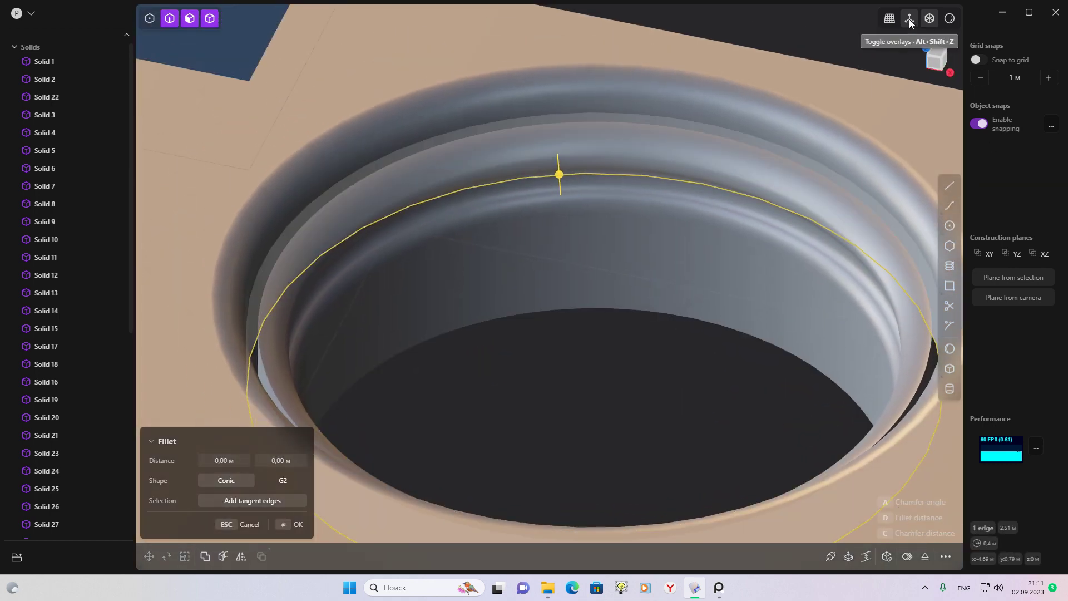
key("Escape")
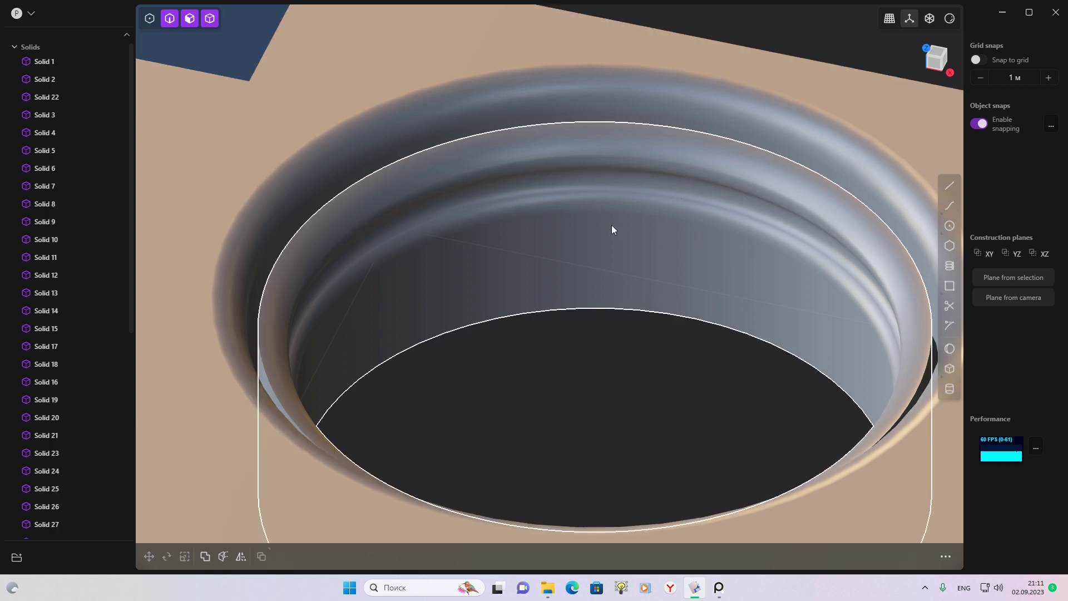
Sweep a pipe ring along the ring edge inside the hole, adjusting its thickness
left_click(614, 200)
left_click(616, 198)
key("p")
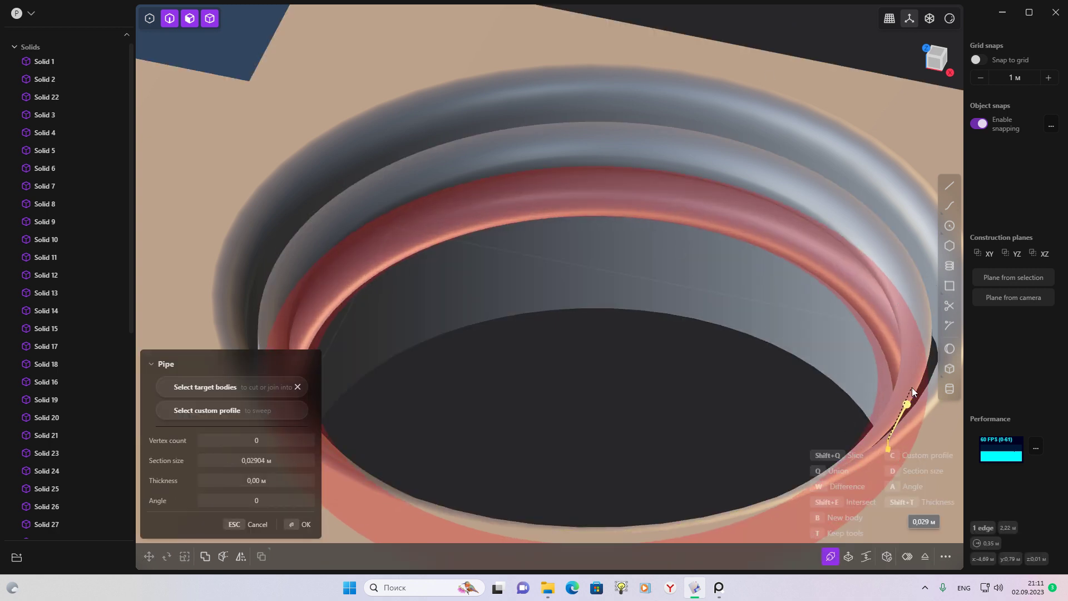
left_click_drag(909, 398, 907, 393)
scroll(759, 290, "down", 3)
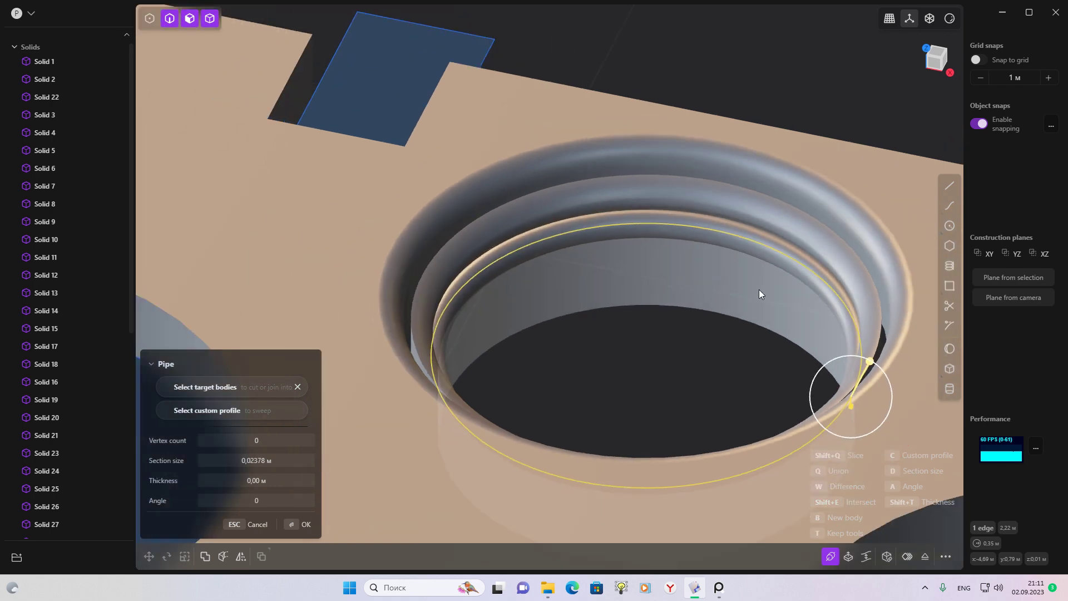
key("Return")
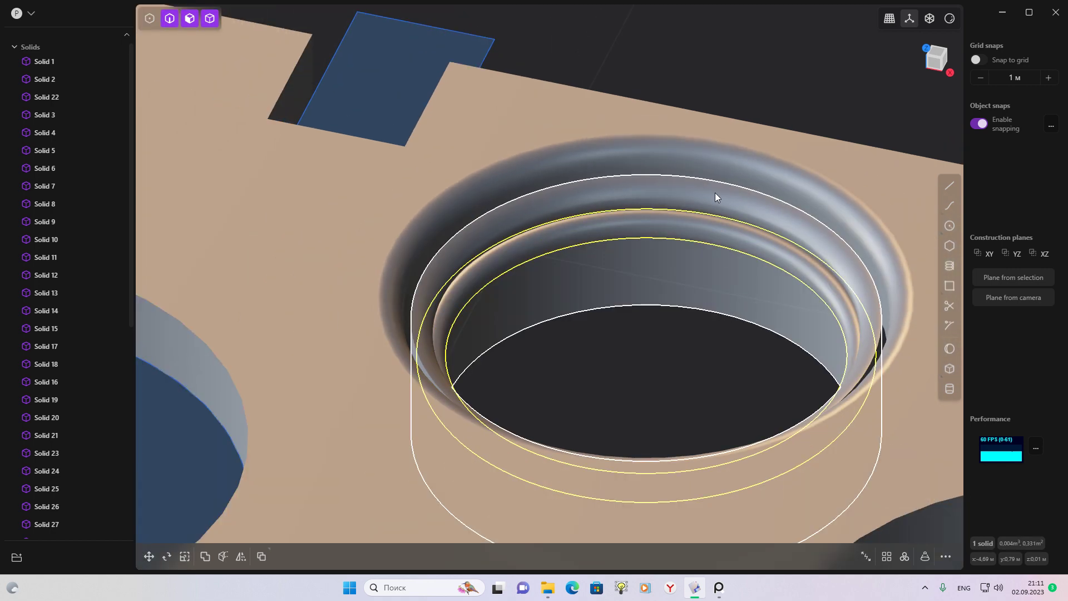
Boolean the pipe ring together with the hole's cylinder solid
left_click(708, 196)
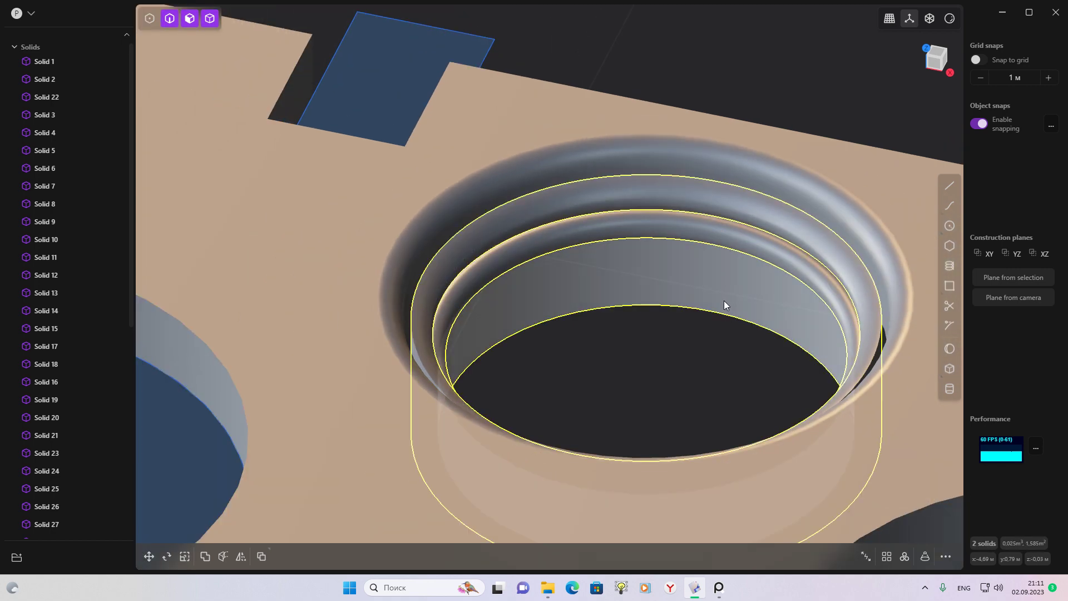
key("w")
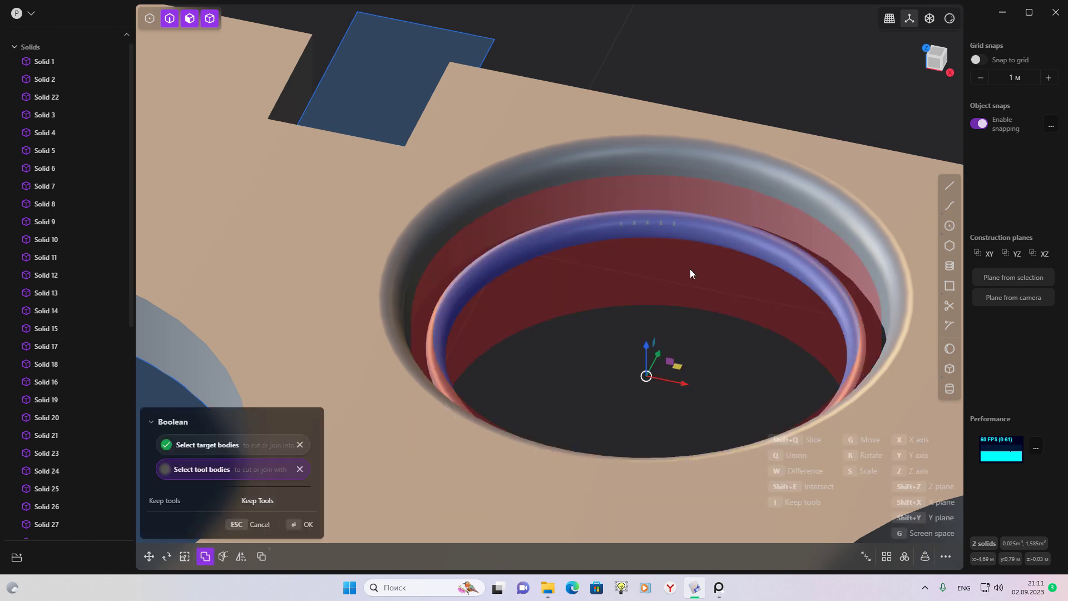
key("Return")
mouse_move(689, 275)
middle_mouse_down()
mouse_move(682, 212)
mouse_move(627, 392)
middle_mouse_up()
Fillet two stepped-hole edges, dragging the fillet distance wider
left_click(674, 210)
key("f")
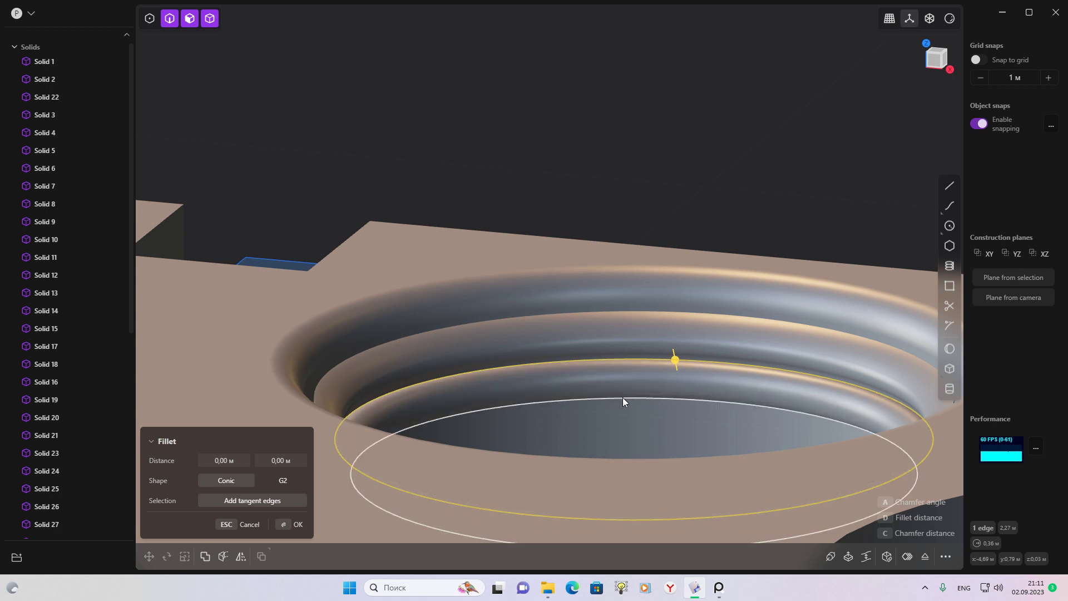
left_click(622, 397)
left_click_drag(623, 398, 622, 409)
key("Return")
mouse_move(626, 406)
middle_mouse_down()
mouse_move(761, 162)
mouse_move(764, 293)
mouse_move(828, 220)
mouse_move(900, 189)
mouse_move(741, 195)
mouse_move(738, 237)
mouse_move(739, 192)
mouse_move(759, 181)
mouse_move(830, 186)
mouse_move(688, 354)
middle_mouse_up()
scroll(689, 355, "up", 3)
scroll(553, 319, "up", 2)
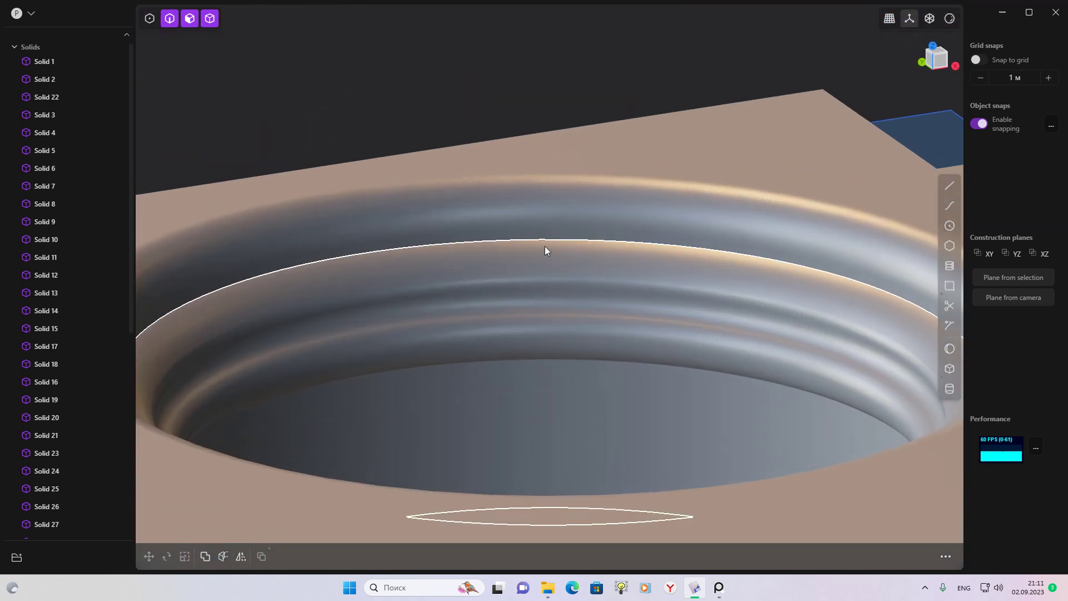
middle_click_drag(546, 251, 511, 260)
scroll(510, 260, "down", 2)
middle_click_drag(576, 236, 591, 314)
scroll(585, 329, "up", 2)
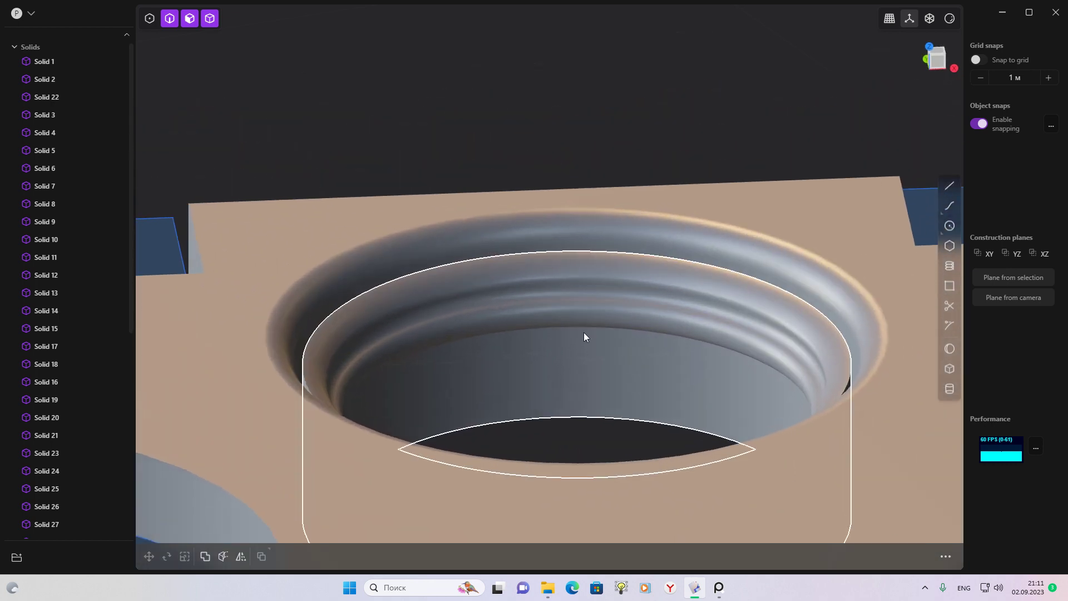
scroll(570, 344, "up", 3)
scroll(575, 336, "up", 2)
scroll(575, 336, "down", 3)
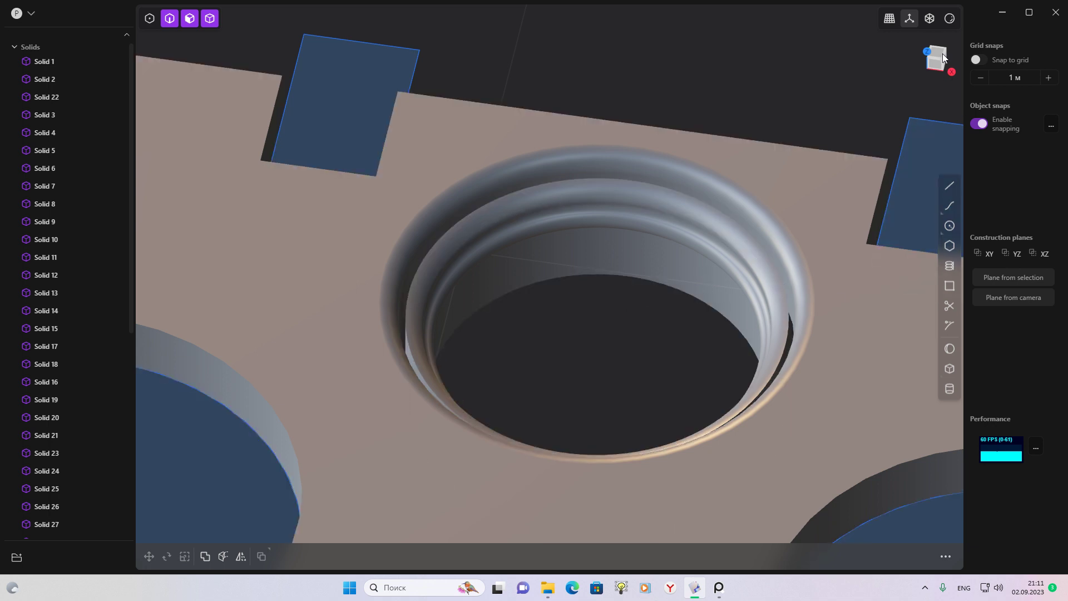
scroll(465, 202, "up", 2)
Add a small fillet of about 0.003 m to the hole's outer rim, viewed from the top
left_click(361, 348)
key("f")
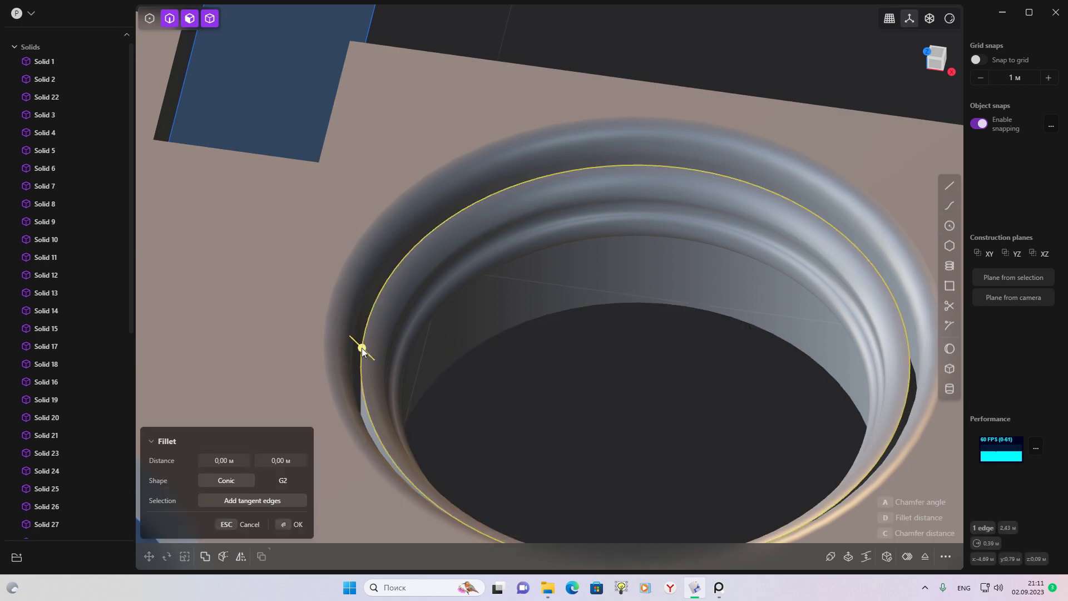
middle_click_drag(362, 348, 467, 274)
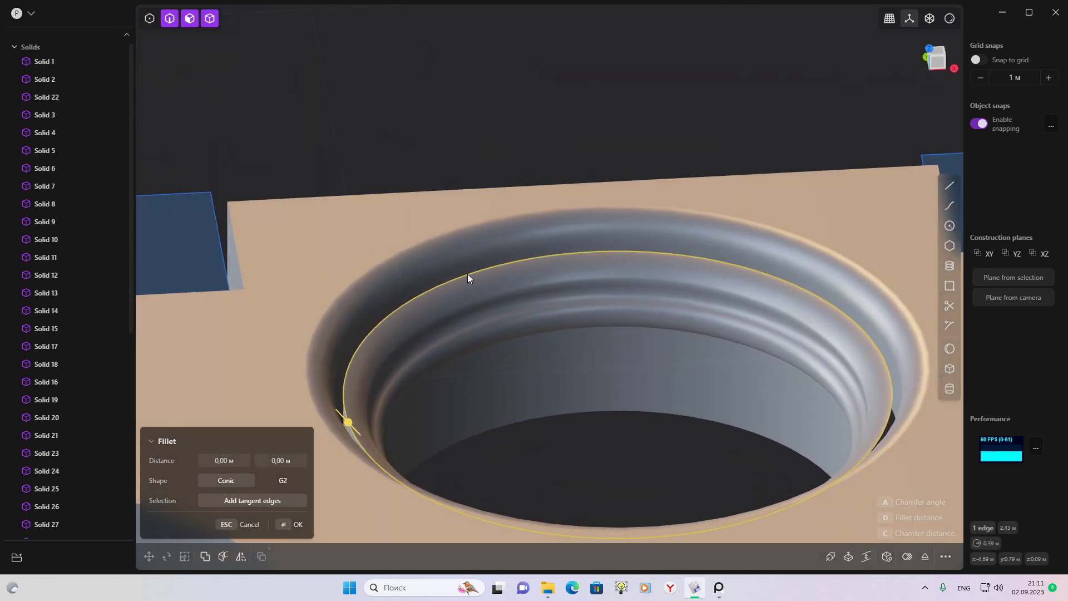
scroll(609, 272, "up", 2)
scroll(608, 271, "up", 2)
left_click_drag(574, 248, 579, 252)
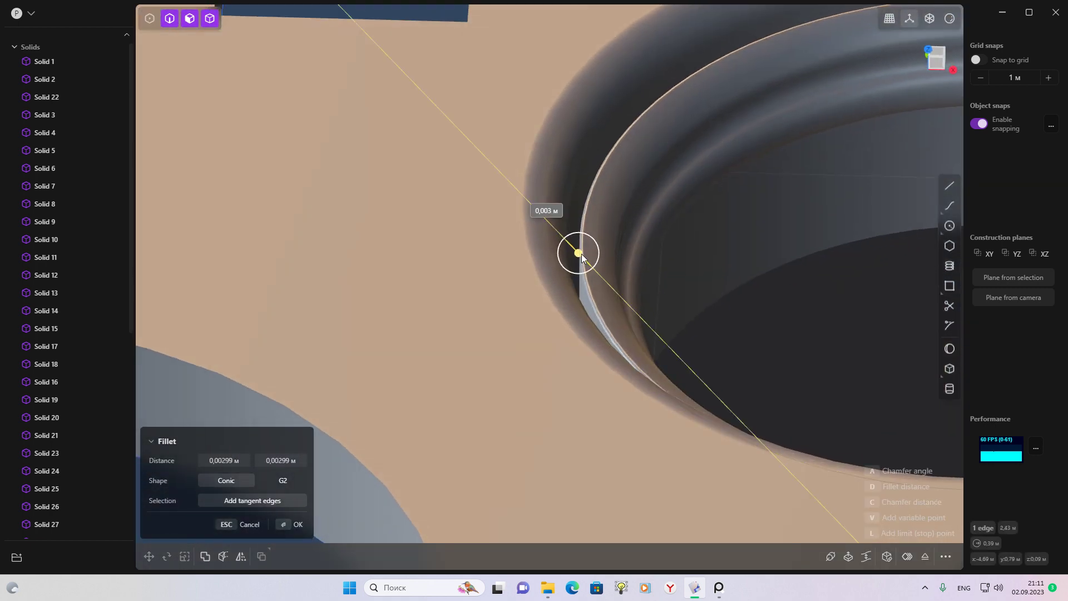
key("Return")
scroll(709, 296, "down", 3)
scroll(527, 363, "down", 2)
left_click(543, 284)
middle_click_drag(542, 284, 906, 98)
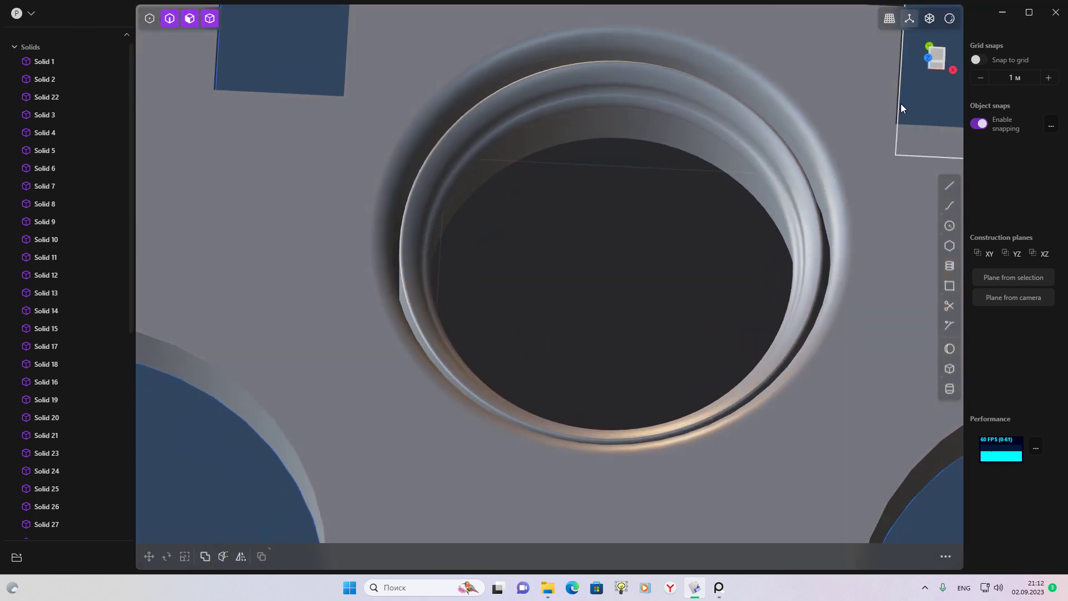
left_click(940, 54)
mouse_move(567, 264)
middle_mouse_down()
mouse_move(613, 173)
mouse_move(537, 185)
mouse_move(898, 135)
mouse_move(703, 198)
mouse_move(923, 70)
middle_mouse_up()
left_click(927, 72)
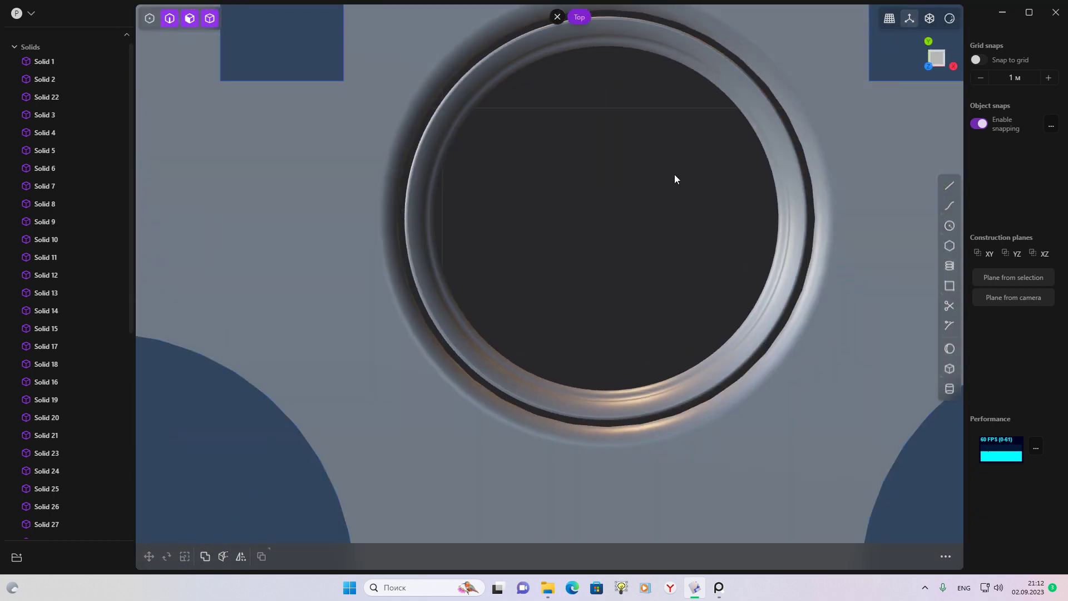
Create a short cylinder of about 0.15 m radius on the hole's lower-left rim and start lowering it along Z
left_click(949, 388)
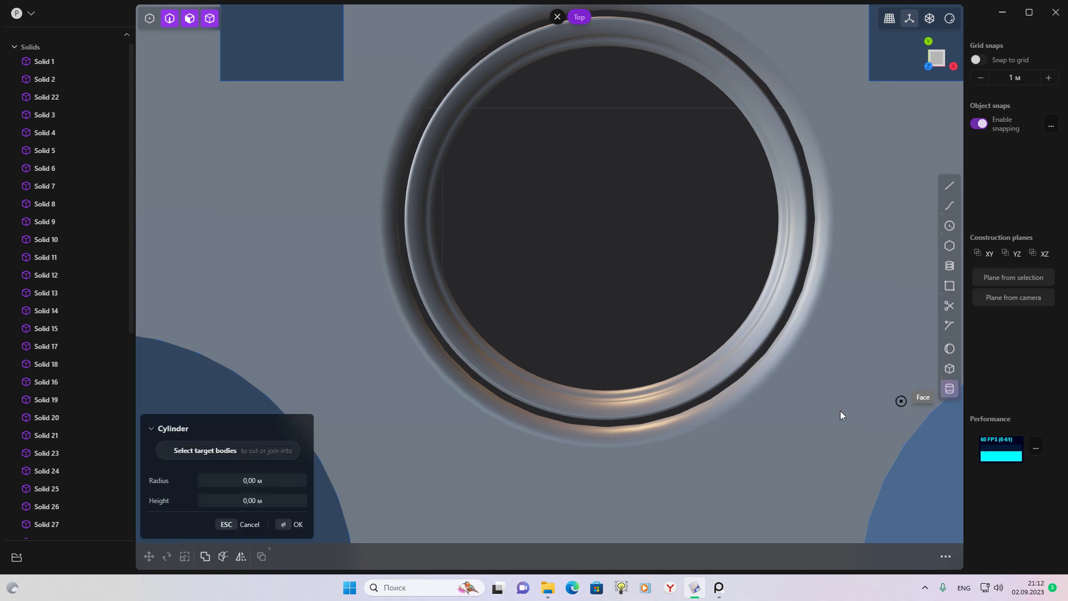
scroll(449, 399, "down", 3)
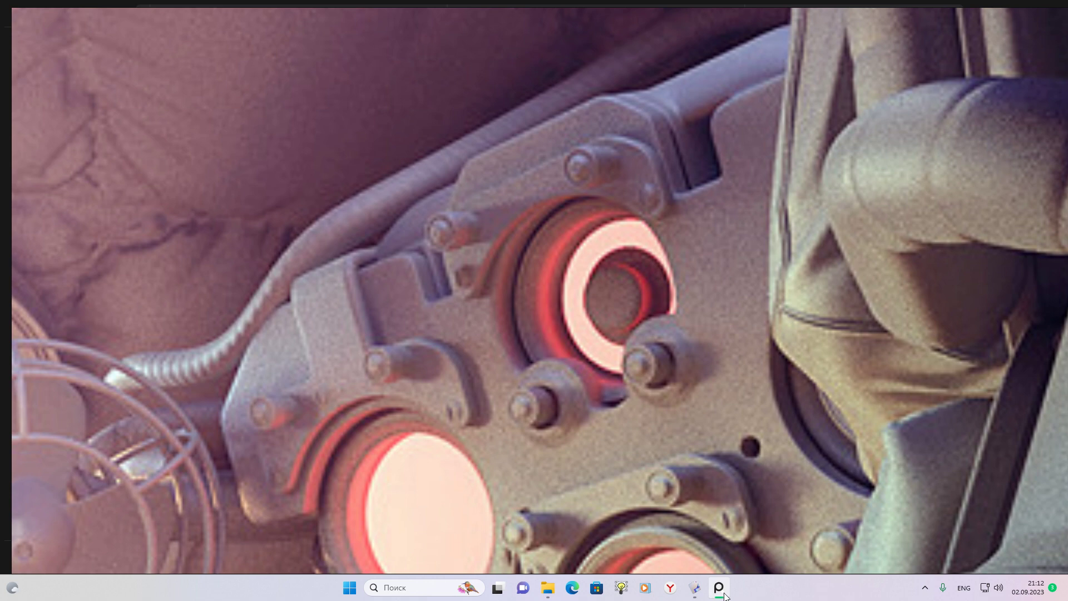
left_click(694, 587)
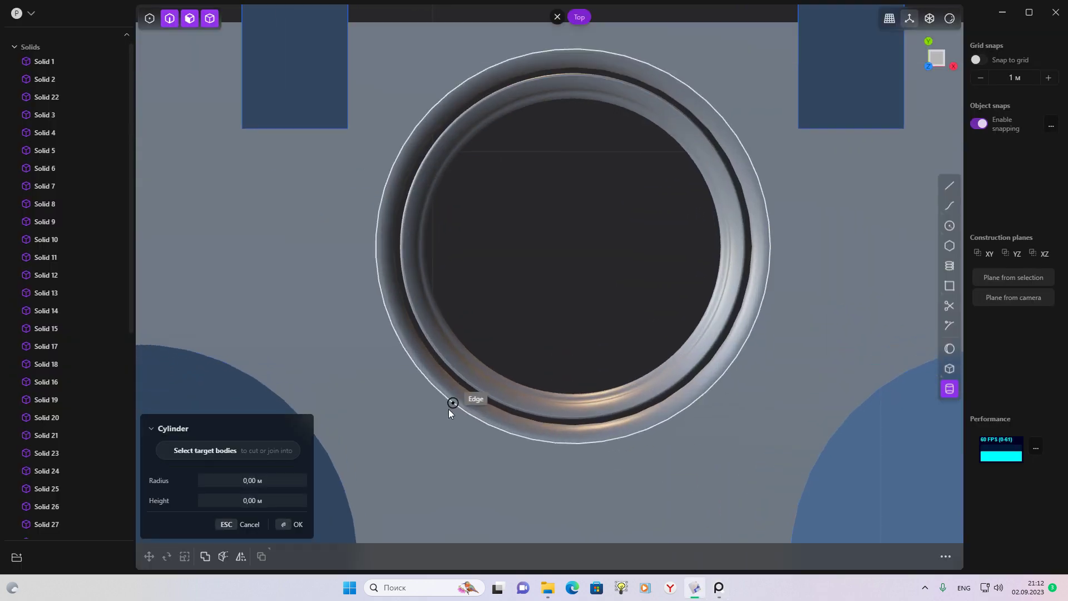
left_click(451, 409)
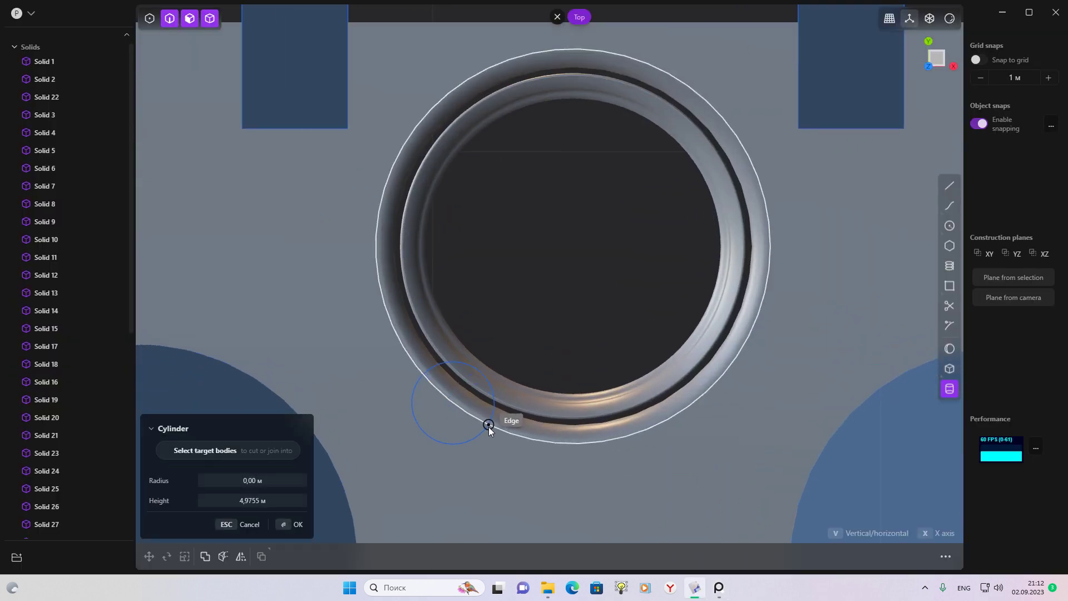
left_click(698, 590)
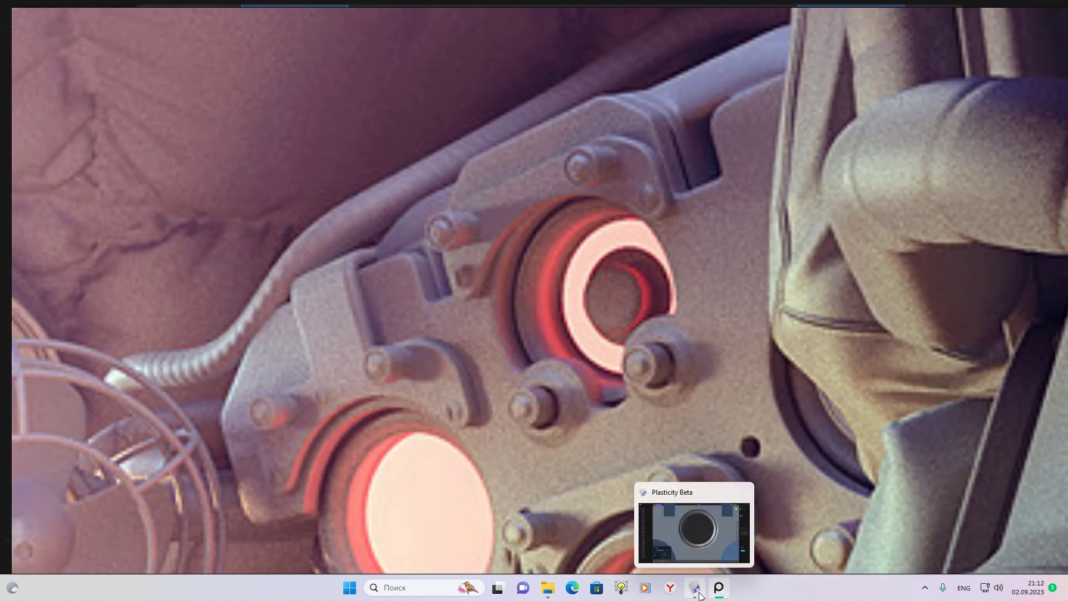
left_click(698, 589)
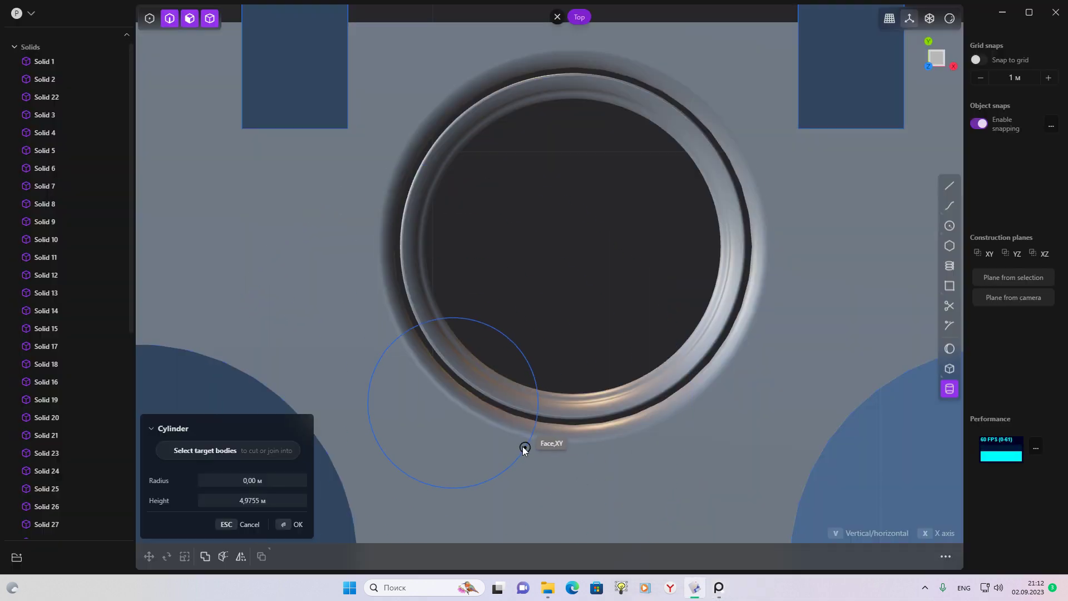
left_click(506, 437)
middle_click_drag(511, 437, 473, 226)
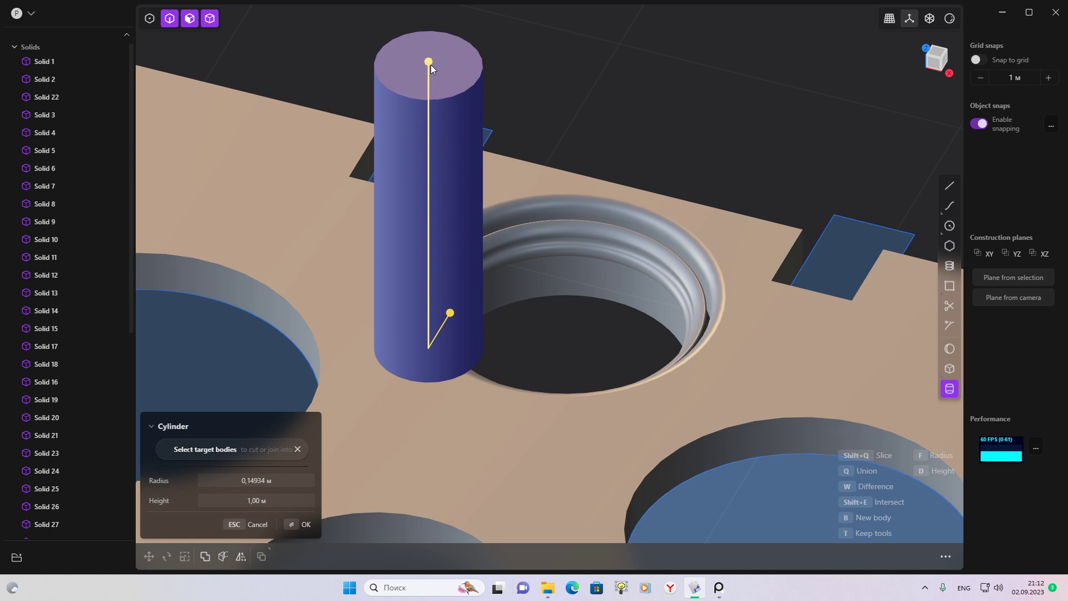
scroll(532, 361, "up", 2)
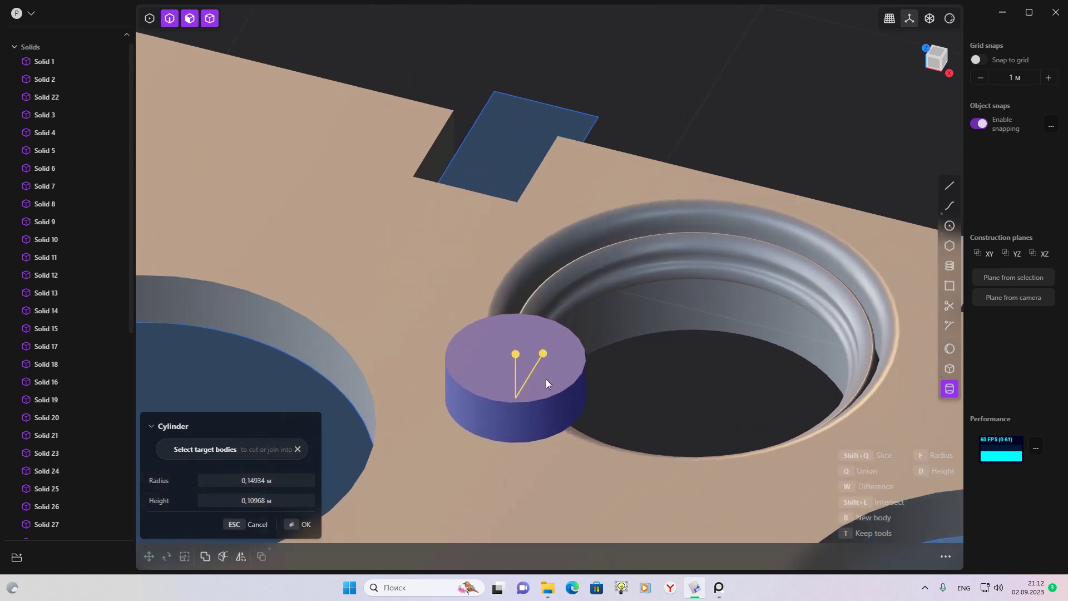
left_click(547, 379)
key("Return")
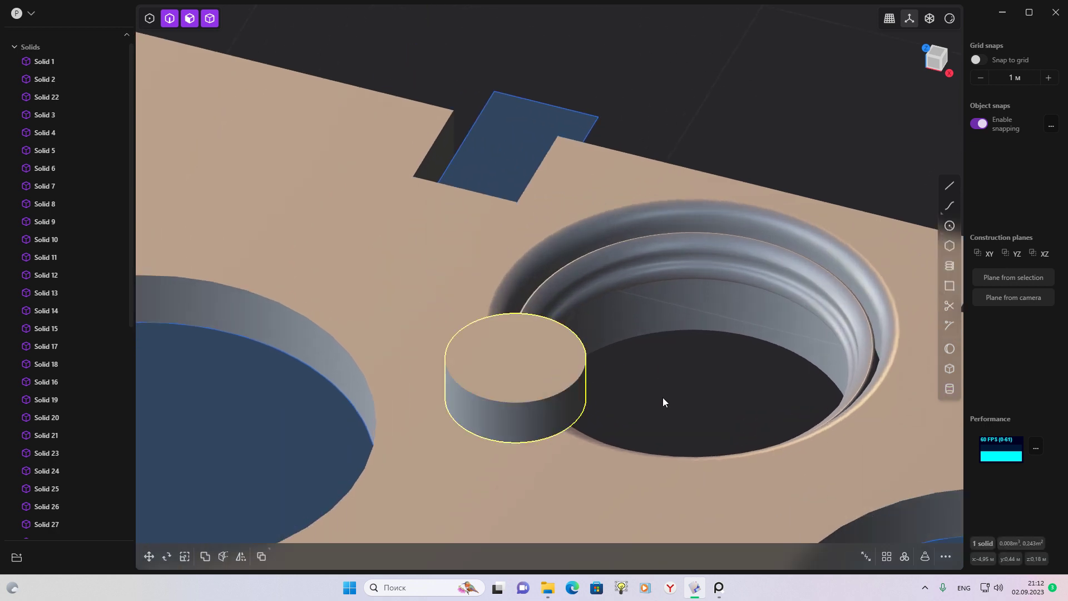
key("g")
key("z")
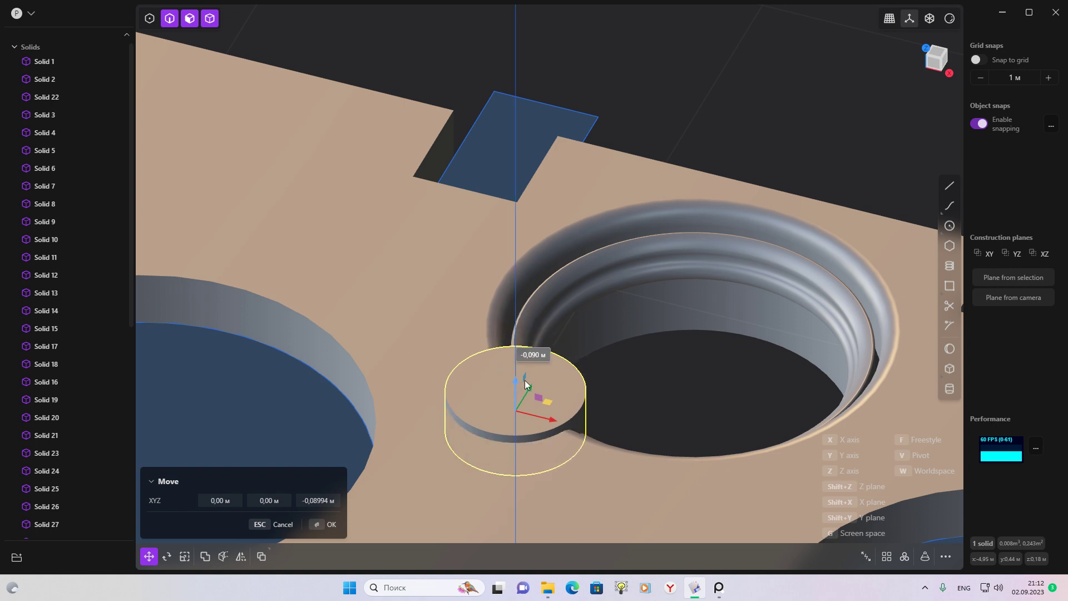
Lower the peg cylinder deeper into the plate and inspect its depth from several angles
middle_click_drag(524, 380, 391, 335)
scroll(479, 256, "up", 3)
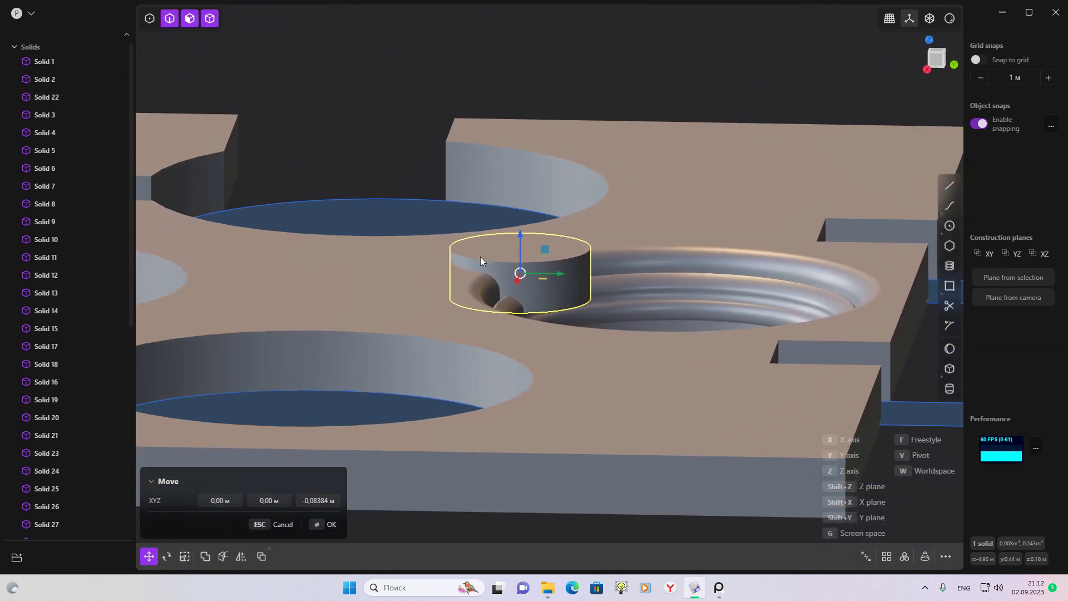
scroll(485, 316, "up", 3)
middle_click_drag(485, 317, 517, 380)
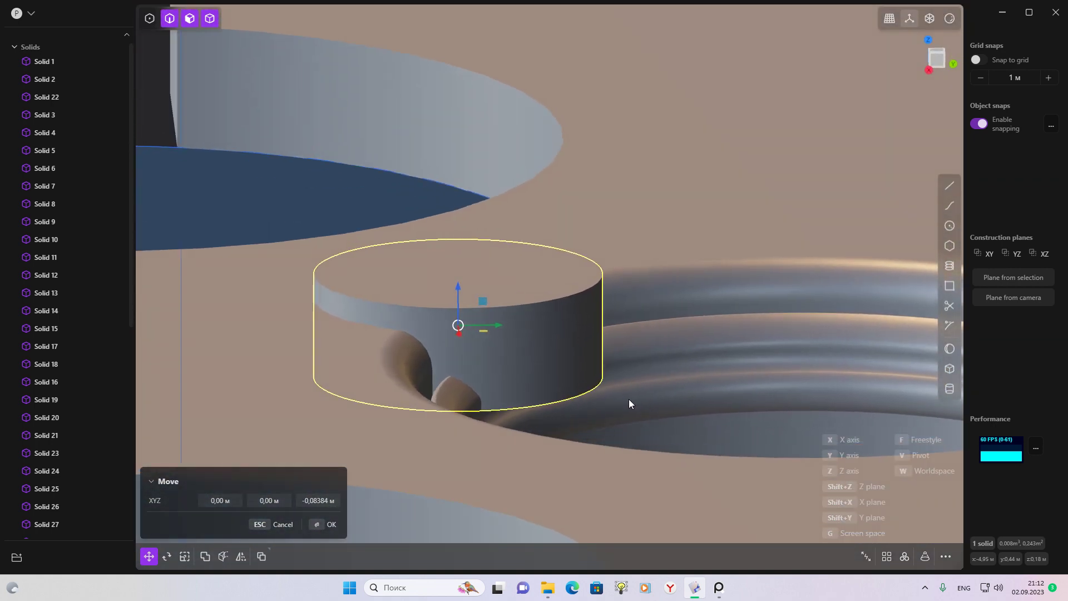
mouse_move(613, 394)
middle_mouse_down()
mouse_move(490, 386)
mouse_move(596, 395)
mouse_move(582, 404)
mouse_move(586, 418)
middle_mouse_up()
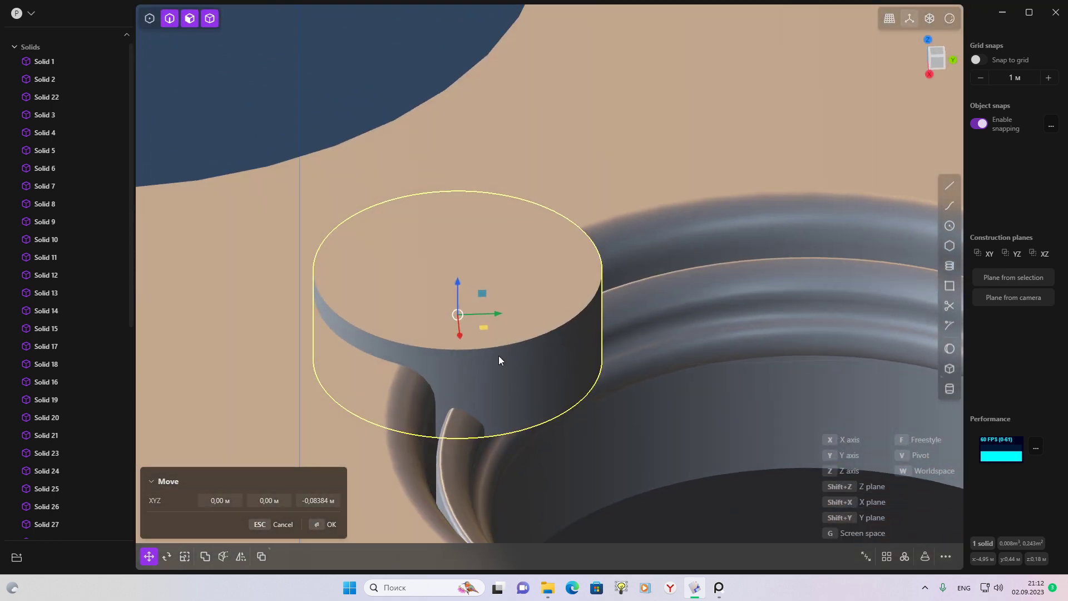
middle_click_drag(470, 411, 489, 397)
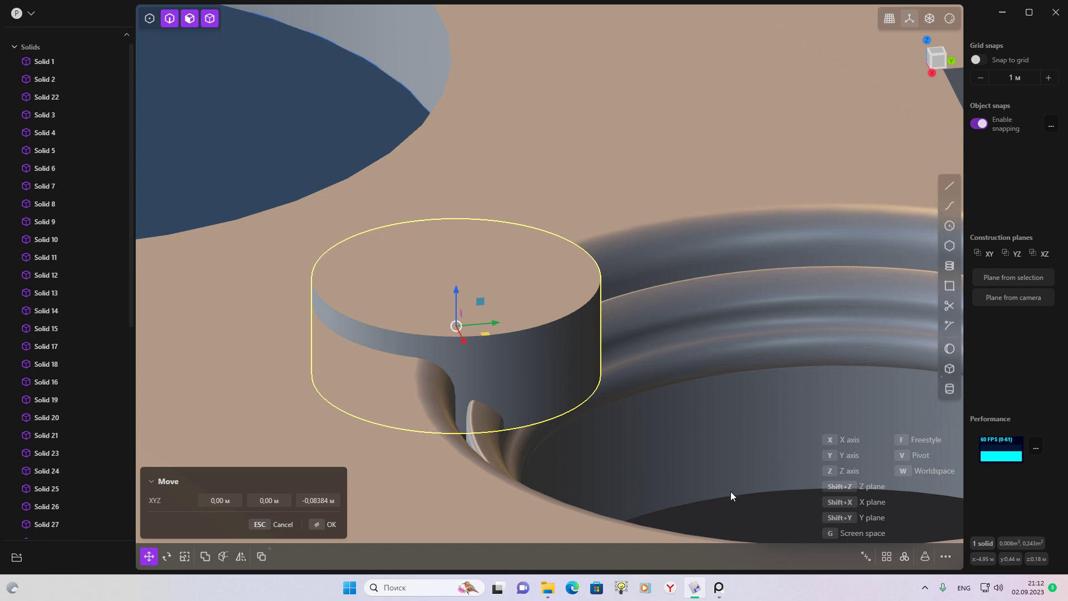
mouse_move(731, 493)
middle_mouse_down()
mouse_move(612, 446)
mouse_move(675, 455)
middle_mouse_up()
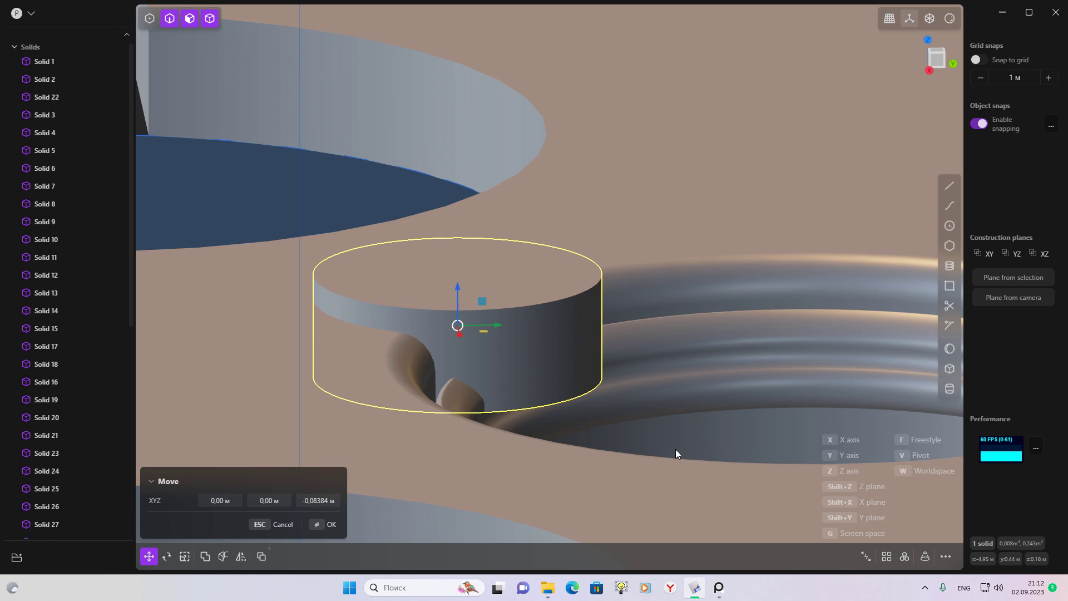
Move the large cylinder inside the hole down to about -0.045 m
left_click(718, 588)
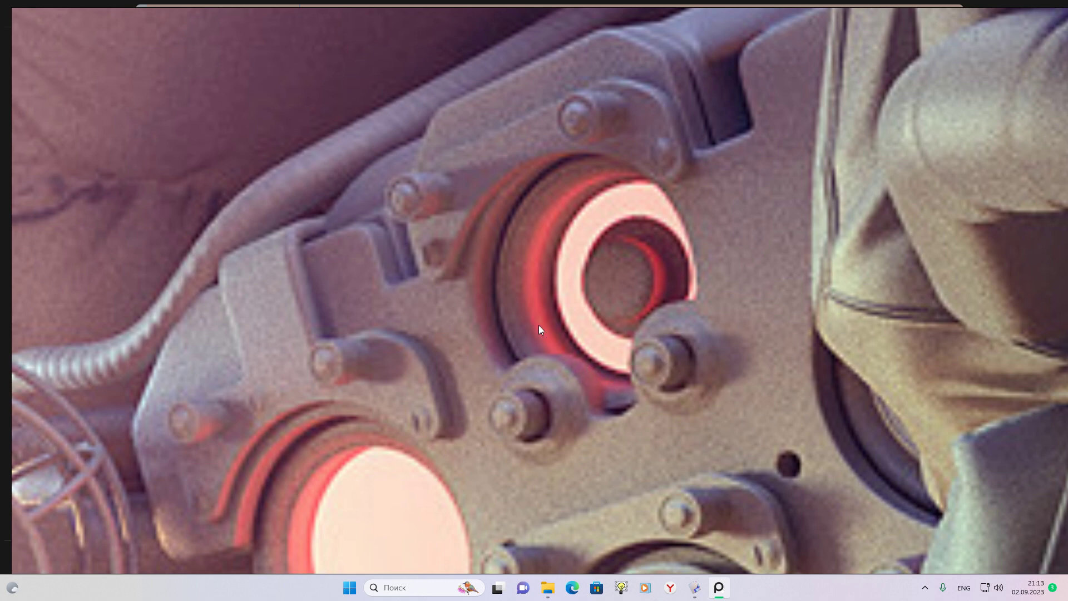
left_click(694, 587)
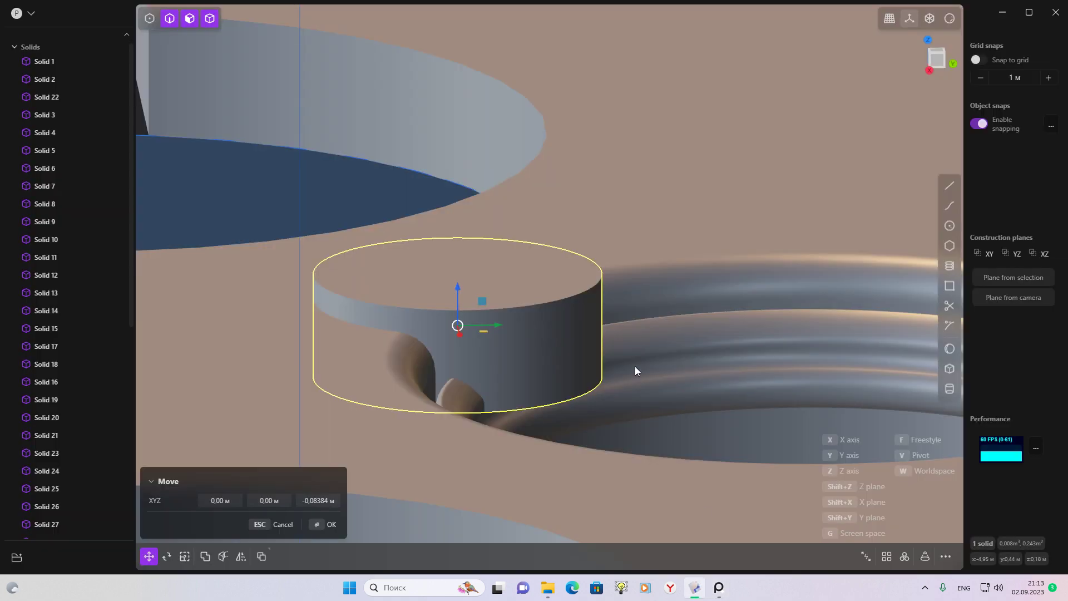
mouse_move(628, 359)
middle_mouse_down()
mouse_move(524, 330)
mouse_move(564, 354)
mouse_move(660, 351)
middle_mouse_up()
left_click(662, 335)
key("g")
left_click_drag(630, 422, 646, 438)
mouse_move(646, 439)
middle_mouse_down()
mouse_move(546, 363)
mouse_move(473, 398)
mouse_move(772, 366)
mouse_move(782, 225)
middle_mouse_up()
key("Return")
left_click(782, 227)
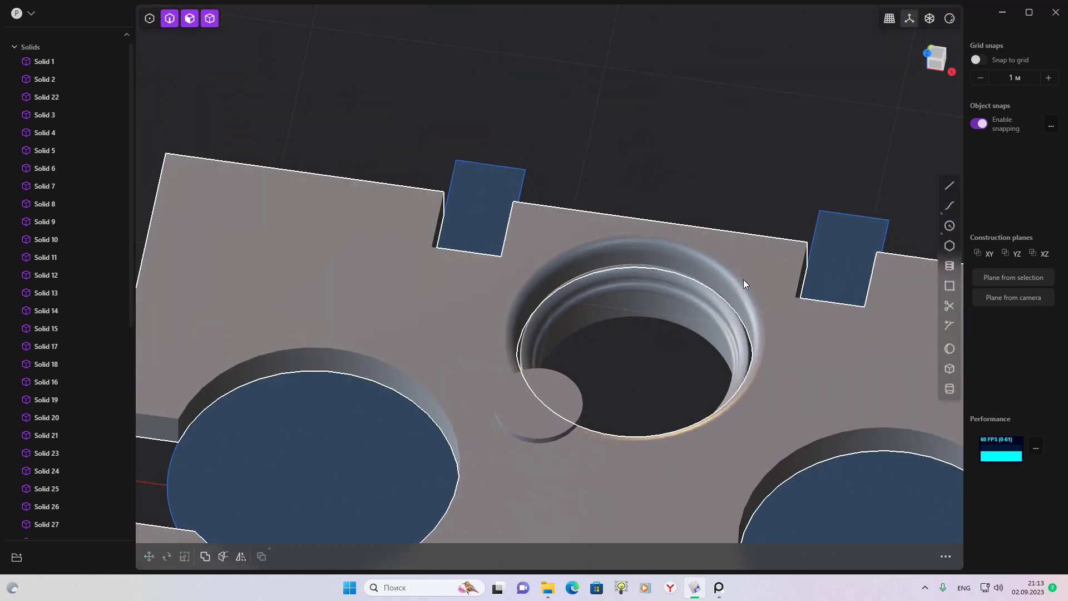
mouse_move(743, 280)
middle_mouse_down()
mouse_move(721, 345)
mouse_move(709, 273)
mouse_move(721, 313)
mouse_move(681, 376)
mouse_move(711, 299)
mouse_move(694, 283)
mouse_move(675, 277)
mouse_move(681, 352)
mouse_move(529, 296)
middle_mouse_up()
scroll(680, 352, "up", 5)
scroll(501, 329, "up", 3)
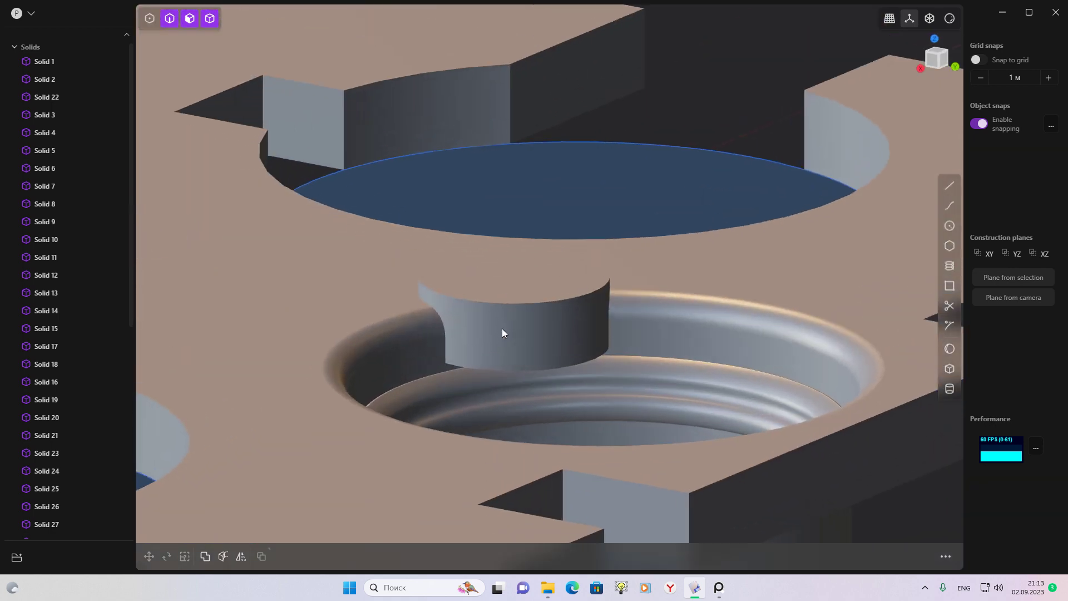
Round the peg cylinder's edges with a 0.028 m fillet
left_click(514, 315)
scroll(564, 364, "up", 2)
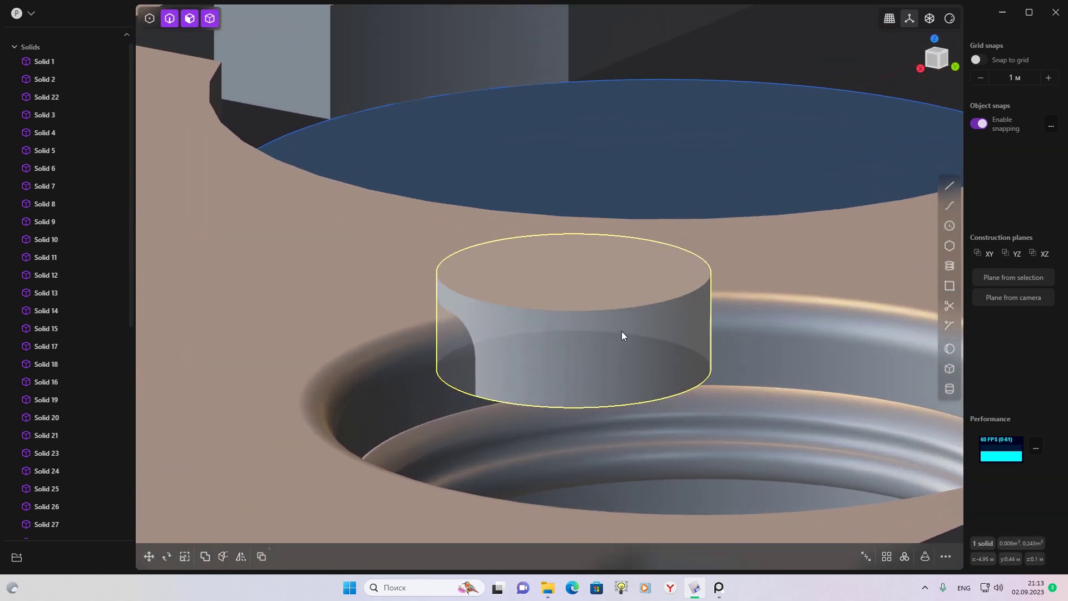
key("f")
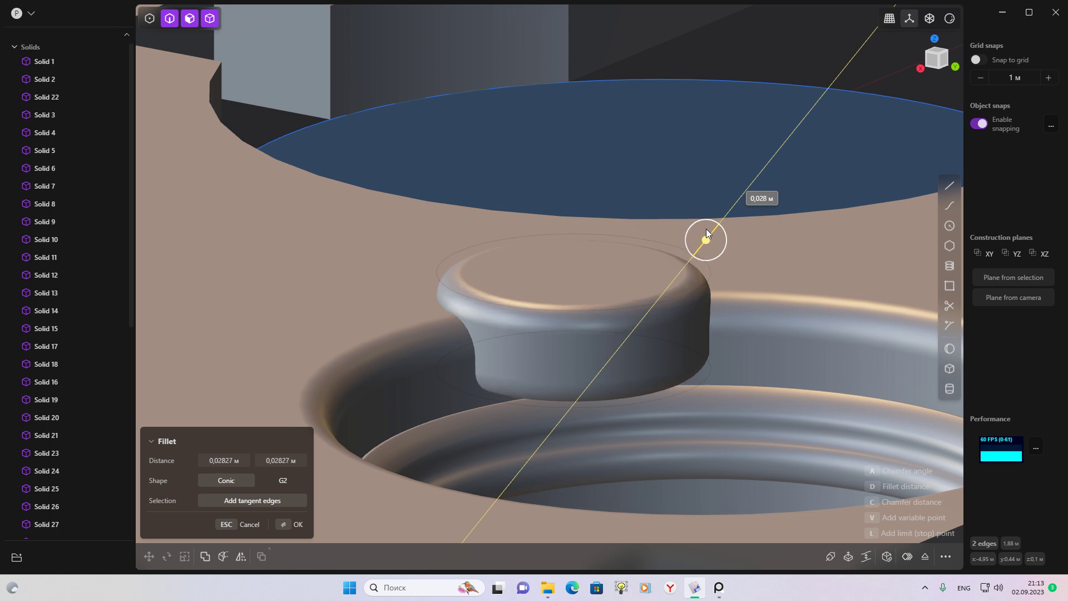
left_click(706, 230)
middle_click_drag(705, 237, 707, 328)
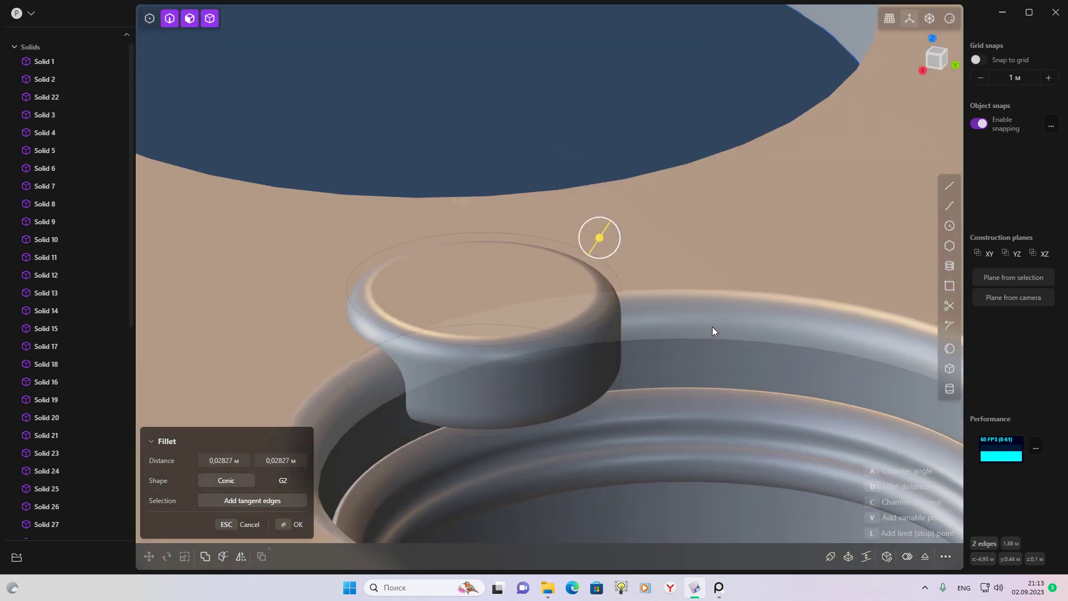
mouse_move(713, 327)
middle_mouse_down()
mouse_move(658, 368)
mouse_move(710, 380)
mouse_move(863, 364)
mouse_move(668, 292)
mouse_move(764, 281)
mouse_move(696, 320)
mouse_move(621, 285)
mouse_move(548, 267)
mouse_move(674, 270)
mouse_move(720, 324)
mouse_move(822, 332)
middle_mouse_up()
key("Return")
Zoom in on the capped pegs in the PureRef reference, then return to the peg model
mouse_move(694, 587)
left_click(718, 588)
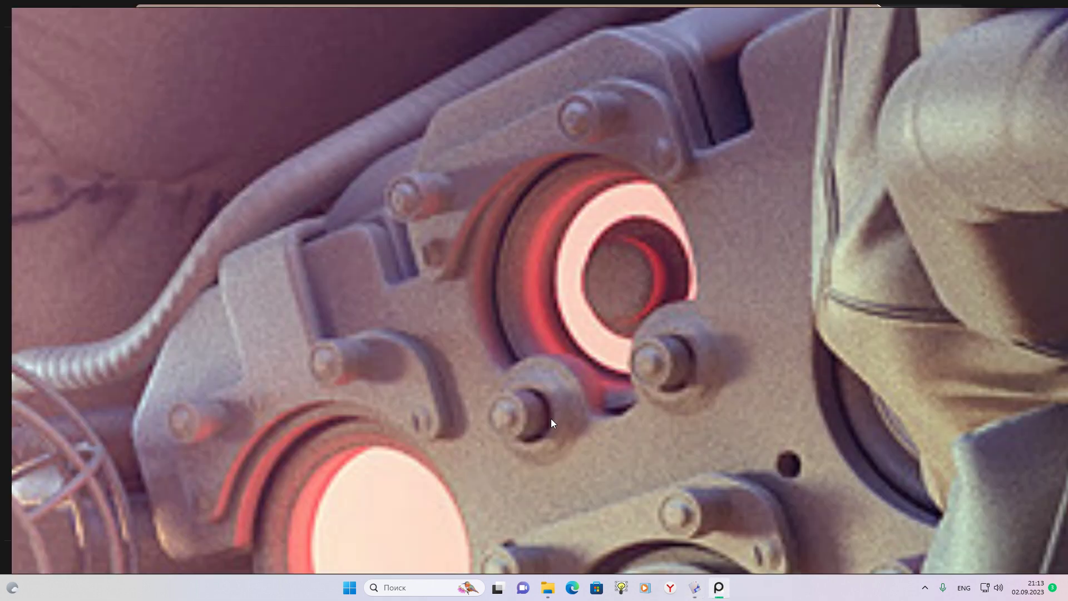
scroll(554, 419, "up", 1)
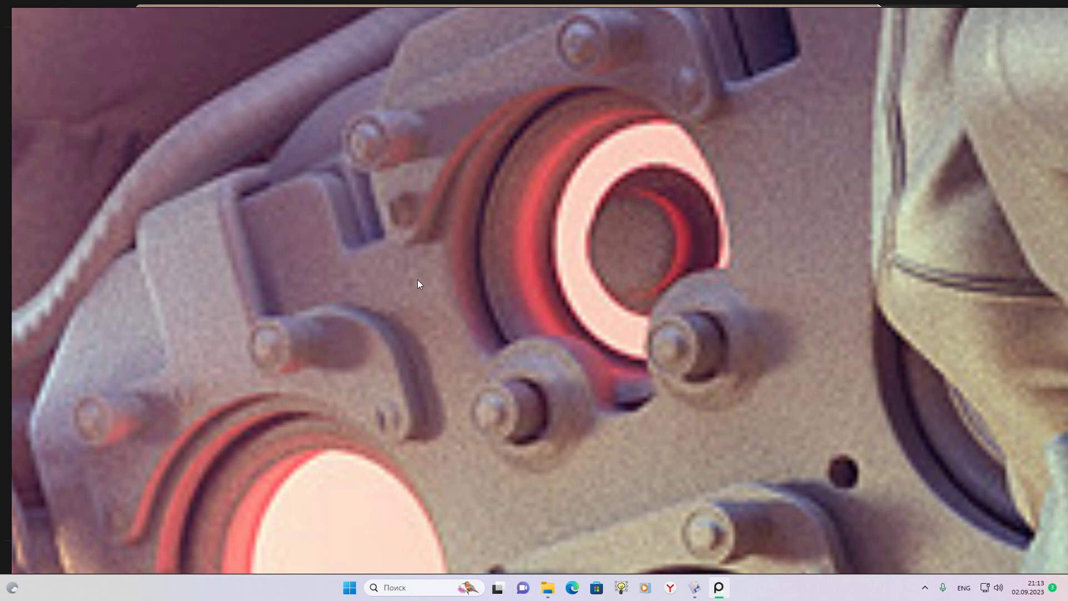
left_click(718, 588)
mouse_move(575, 357)
middle_mouse_down()
mouse_move(513, 336)
mouse_move(596, 374)
mouse_move(612, 429)
mouse_move(617, 371)
mouse_move(596, 365)
mouse_move(584, 382)
mouse_move(756, 377)
middle_mouse_up()
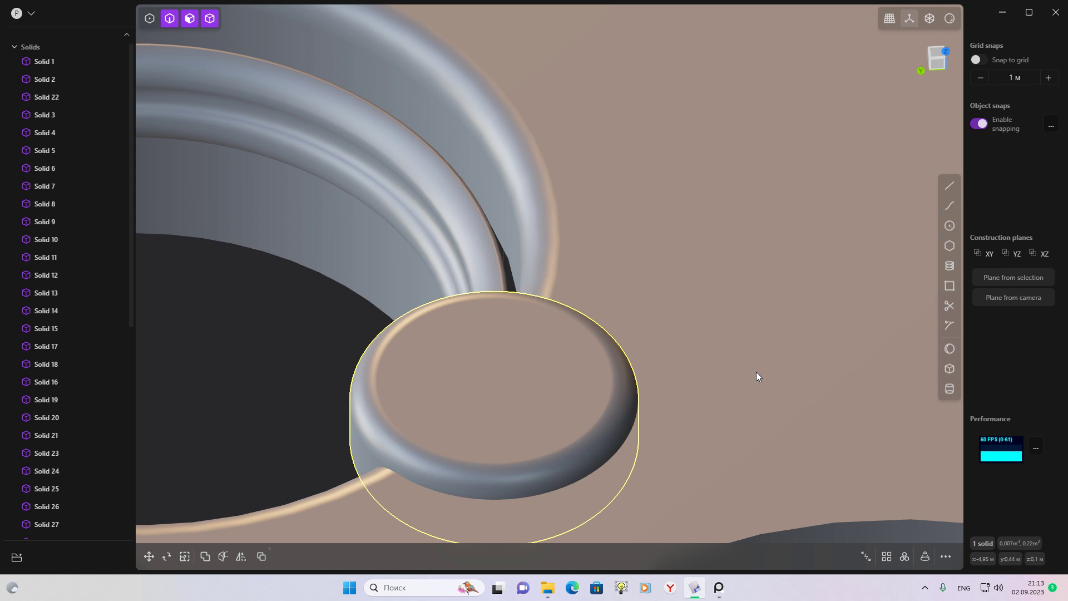
Boolean-union the filleted peg with the plate
mouse_move(756, 376)
middle_mouse_down()
mouse_move(698, 417)
mouse_move(732, 391)
mouse_move(417, 465)
mouse_move(575, 474)
mouse_move(679, 400)
mouse_move(609, 476)
mouse_move(533, 409)
mouse_move(566, 419)
middle_mouse_up()
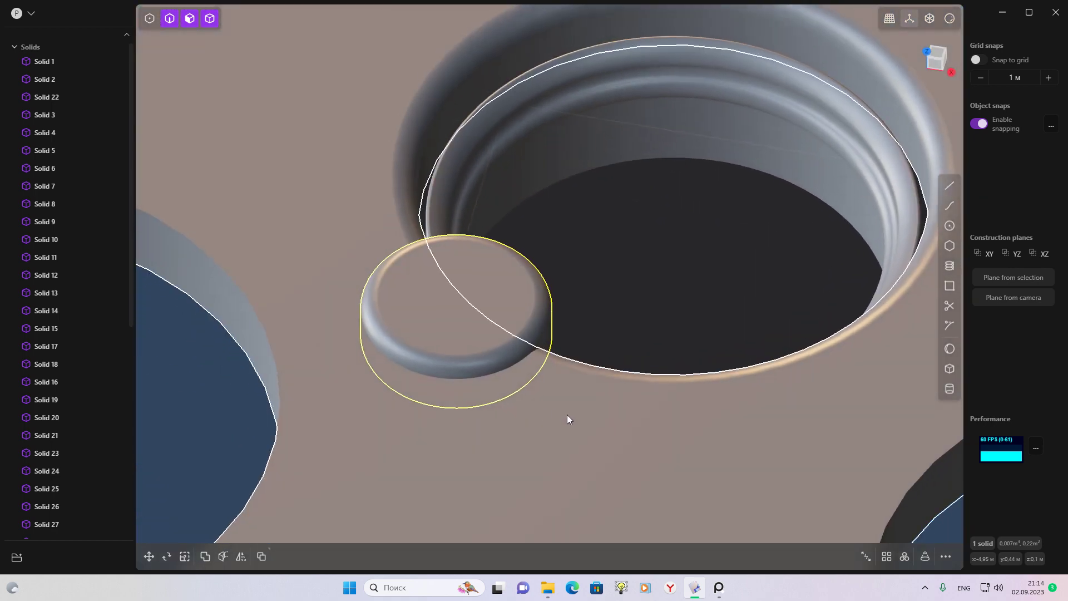
left_click(483, 379)
mouse_move(483, 380)
middle_mouse_down()
mouse_move(590, 407)
mouse_move(737, 401)
mouse_move(656, 370)
middle_mouse_up()
key("b")
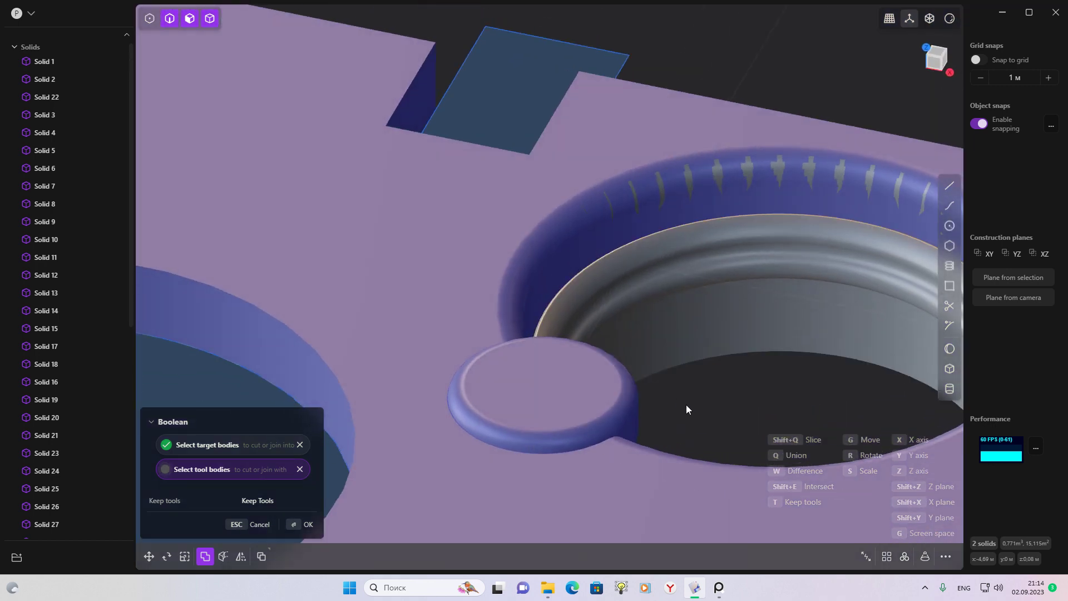
left_click(686, 404)
key("Return")
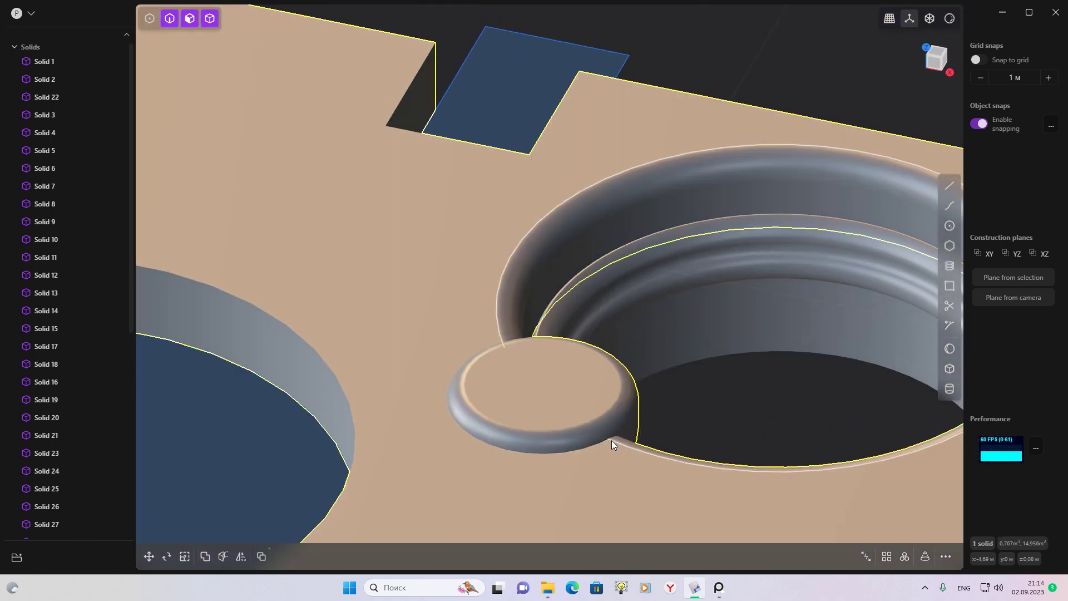
Round the seam between peg and plate with a 0.048 m fillet
left_click(612, 438)
key("f")
left_click_drag(613, 438, 628, 427)
mouse_move(728, 375)
middle_mouse_down()
mouse_move(651, 434)
mouse_move(587, 359)
mouse_move(608, 341)
mouse_move(440, 355)
mouse_move(482, 371)
mouse_move(742, 401)
mouse_move(748, 393)
middle_mouse_up()
key("Return")
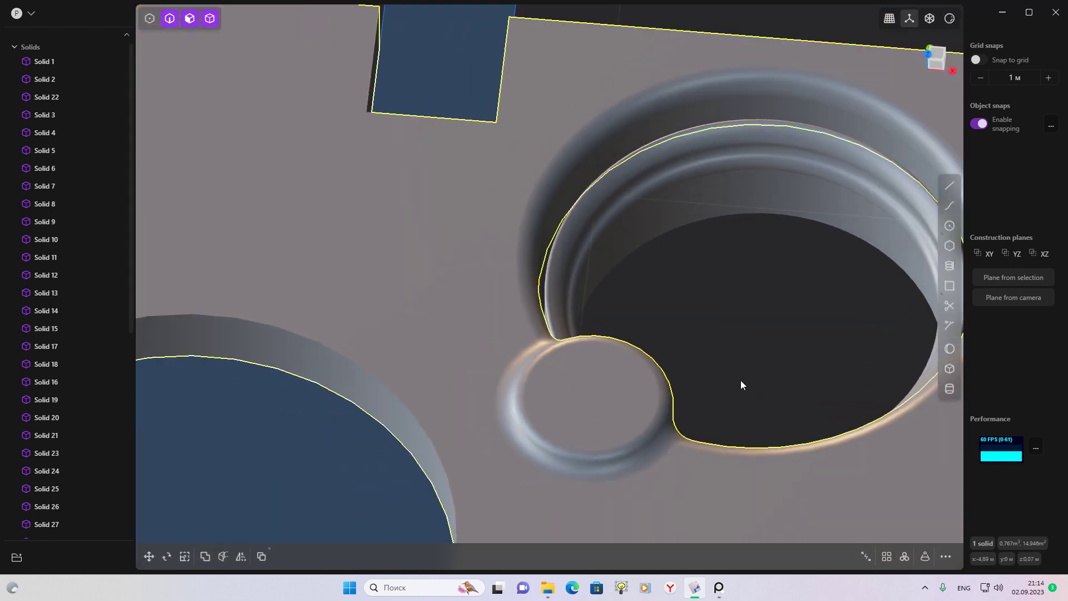
In Top view, select the peg's outer base edge for a fillet
left_click(926, 49)
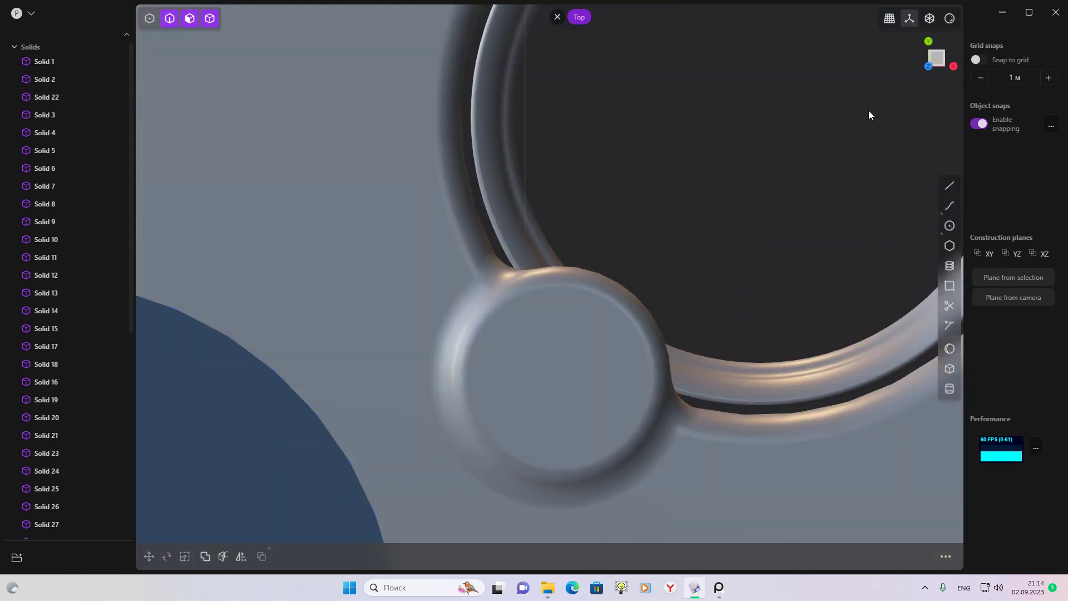
left_click(456, 346)
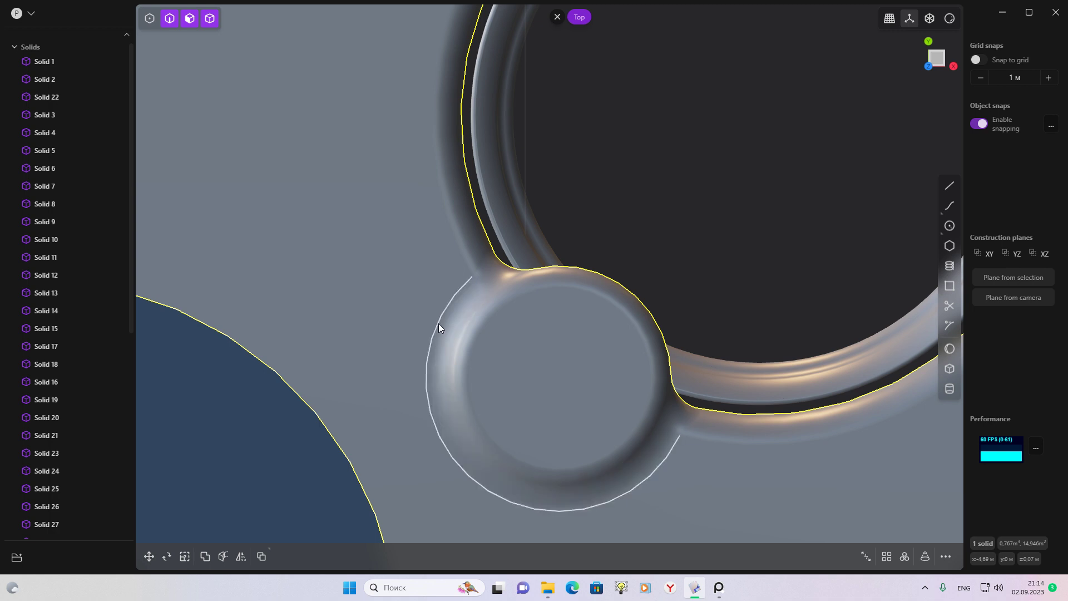
left_click(438, 322)
key("f")
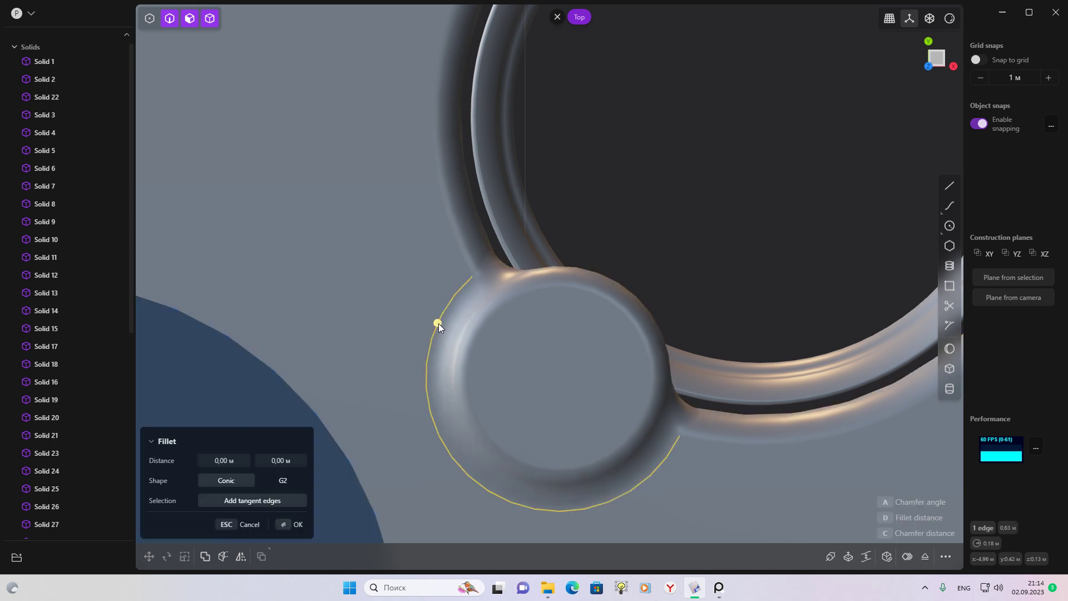
Sweep a 0.0166 m pipe along the peg rim, round its ends and merge it with the plate
key("p")
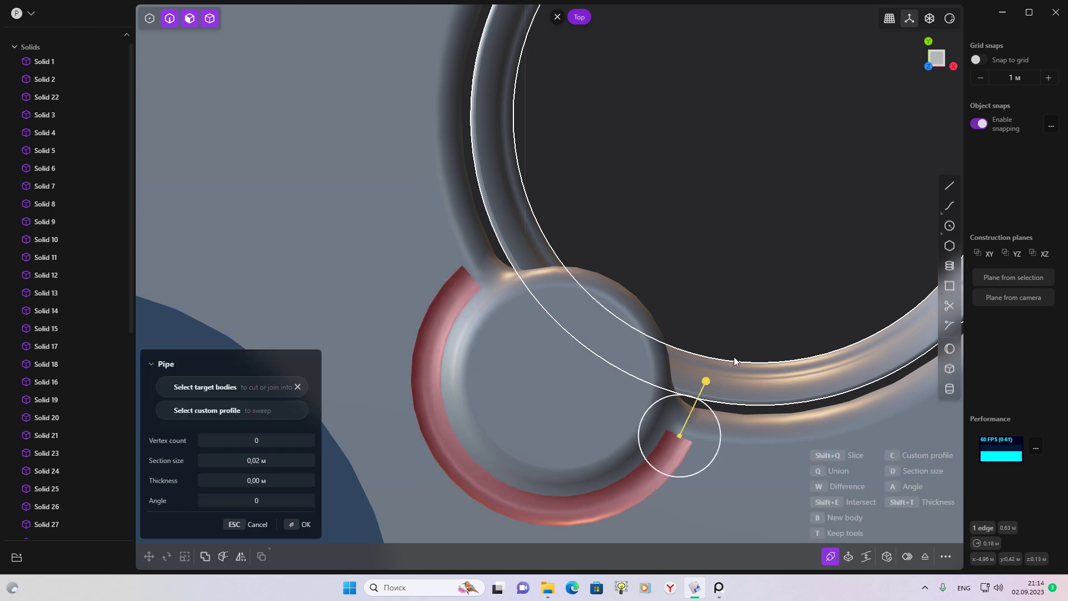
mouse_move(712, 386)
middle_mouse_down()
mouse_move(701, 293)
mouse_move(724, 306)
middle_mouse_up()
scroll(753, 301, "up", 3)
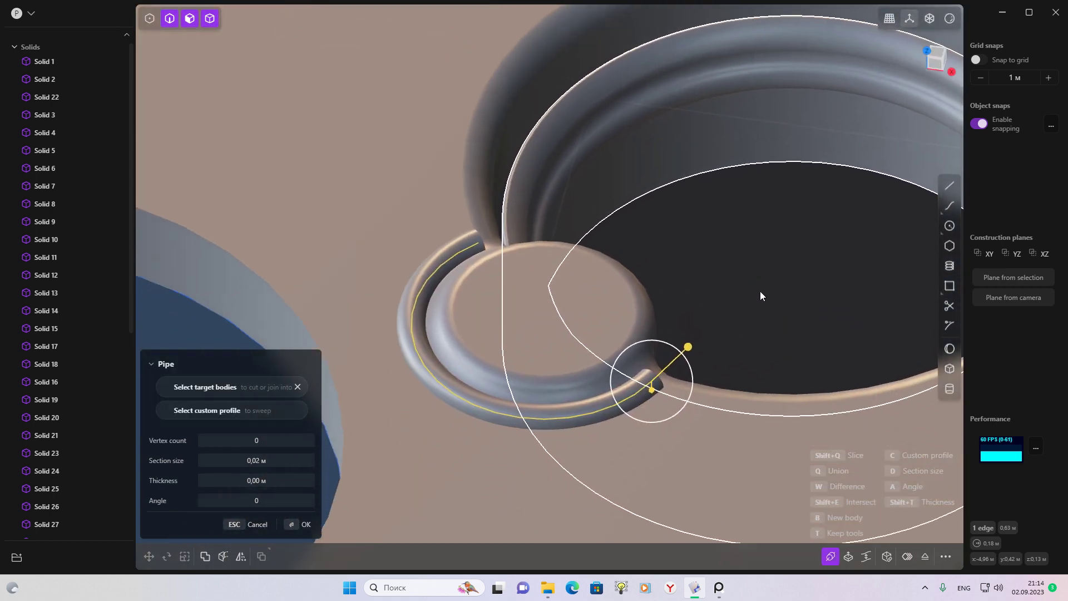
scroll(753, 300, "up", 2)
left_click_drag(656, 362, 653, 371)
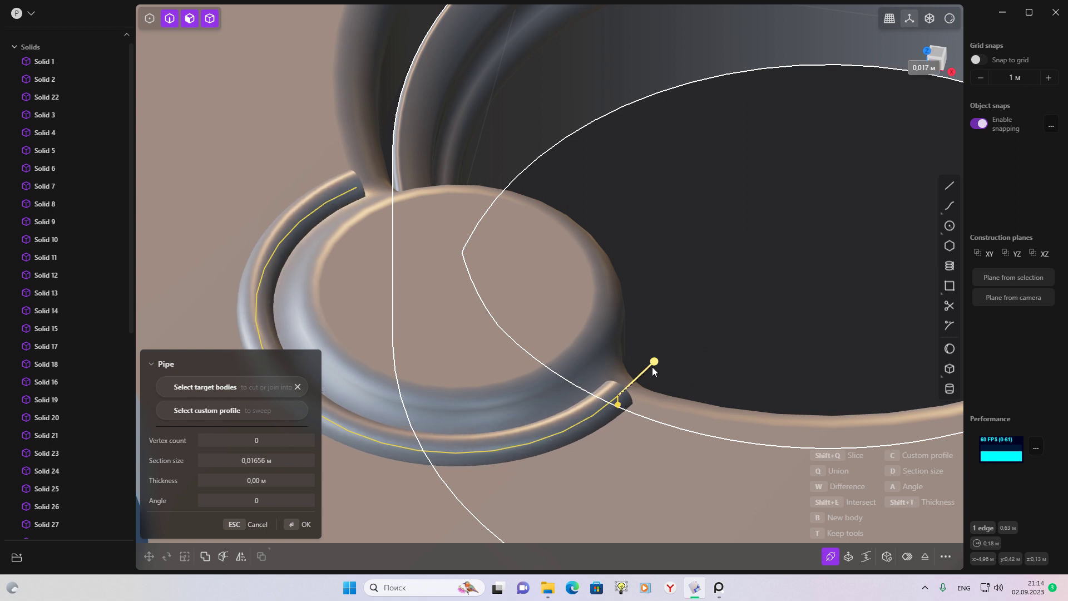
key("Return")
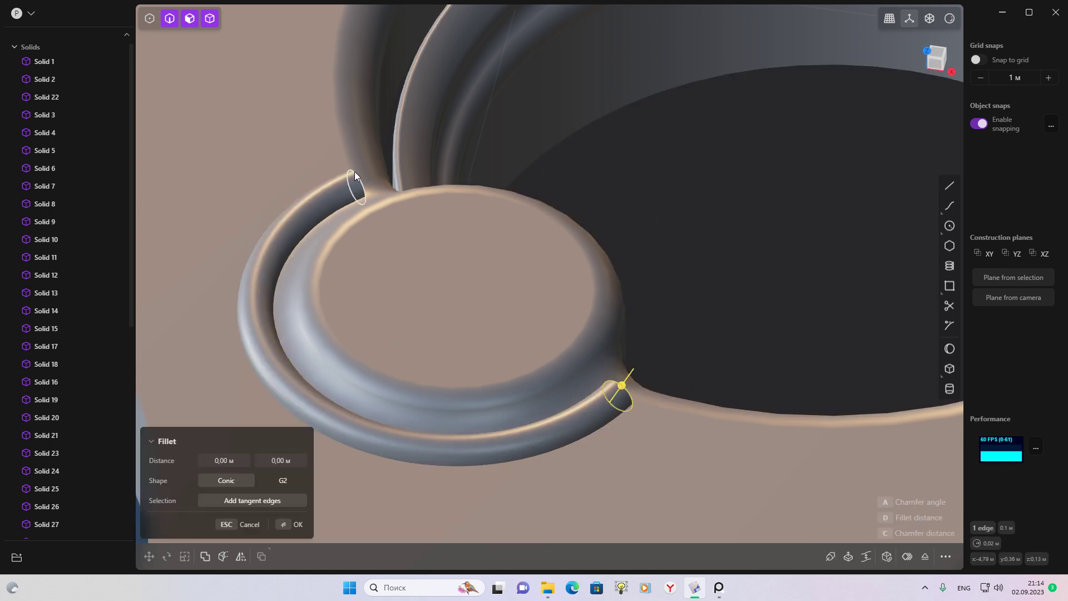
left_click(354, 173)
left_click_drag(355, 172, 366, 165)
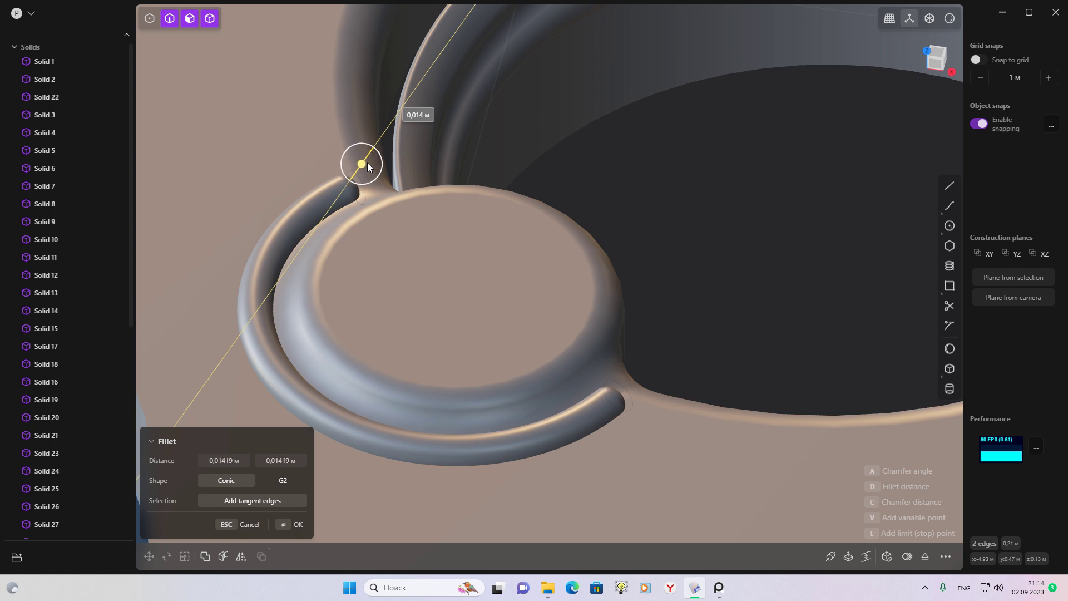
key("Return")
middle_click_drag(600, 297, 746, 255)
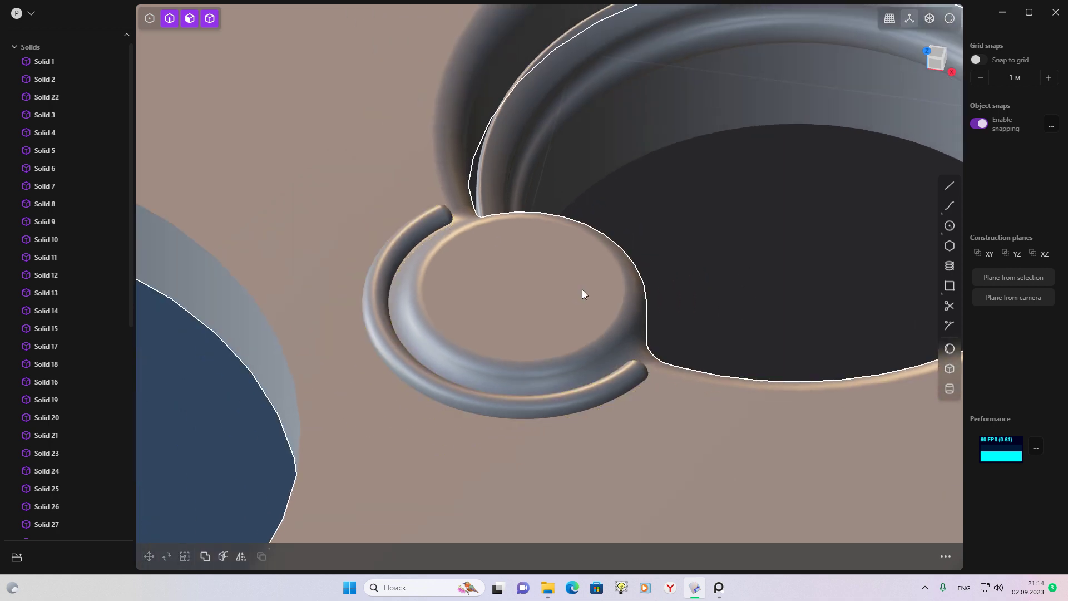
key("shift+d")
scroll(668, 365, "up", 3)
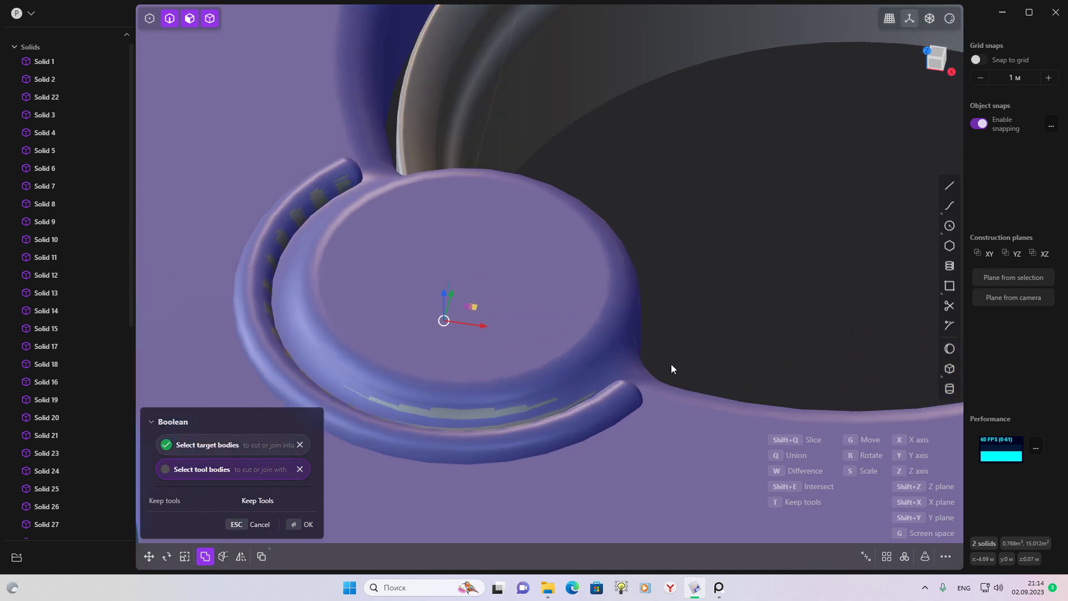
key("Escape")
Fillet both pipe-to-peg seam edges at about 0.018 m
left_click(645, 406)
key("f")
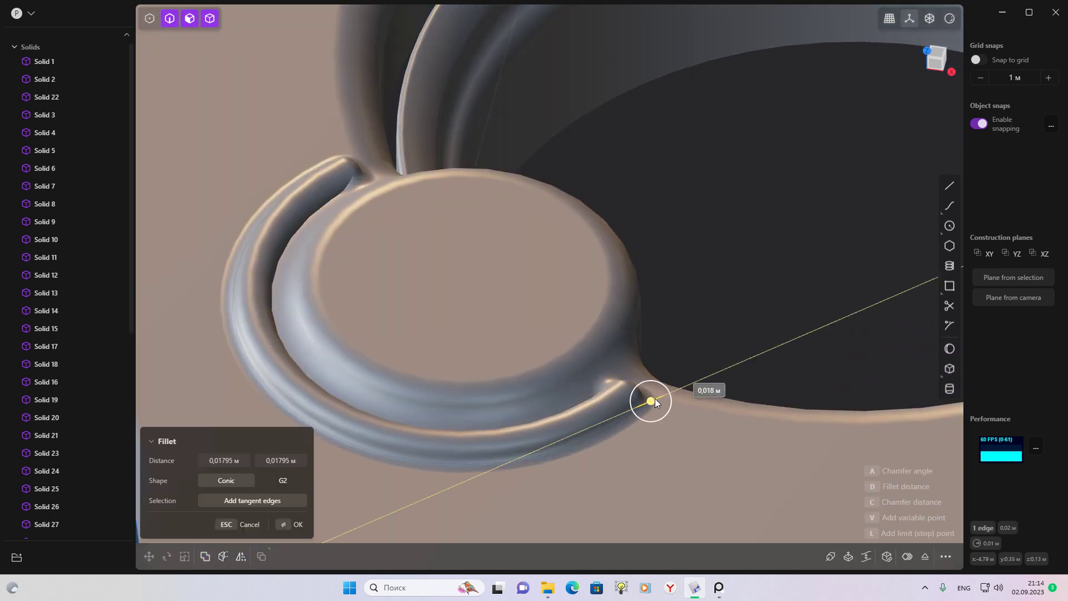
left_click(658, 398)
key("Return")
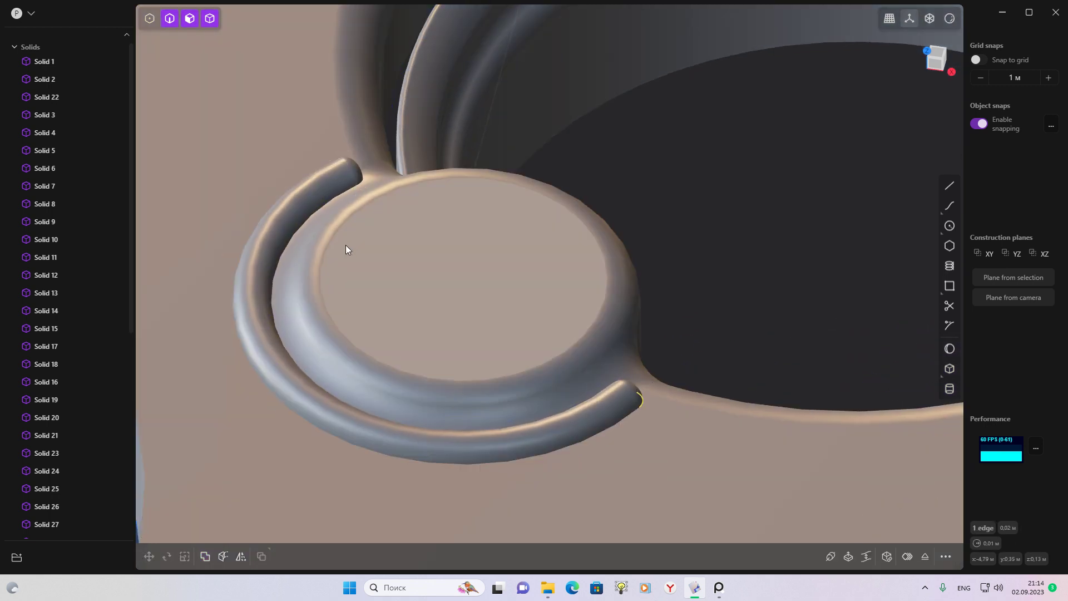
left_click(287, 245, "shift")
key("f")
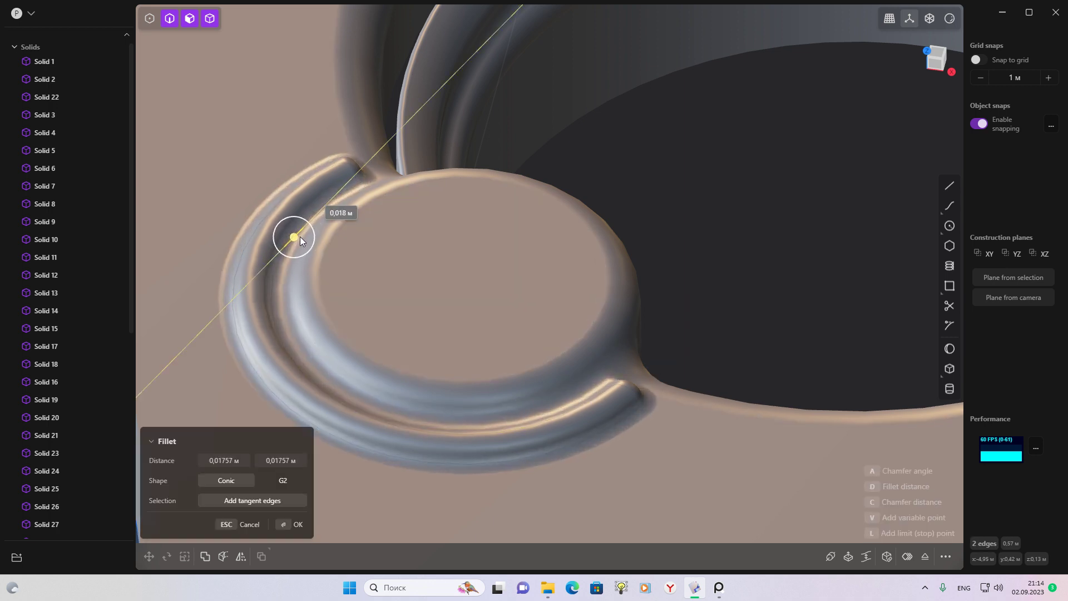
scroll(425, 300, "down", 3)
mouse_move(427, 300)
middle_mouse_down()
mouse_move(706, 310)
mouse_move(753, 393)
mouse_move(759, 317)
mouse_move(643, 354)
mouse_move(675, 203)
mouse_move(694, 231)
mouse_move(708, 398)
mouse_move(585, 295)
mouse_move(537, 275)
mouse_move(679, 331)
mouse_move(593, 429)
middle_mouse_up()
scroll(760, 321, "down", 3)
key("Return")
scroll(727, 296, "up", 3)
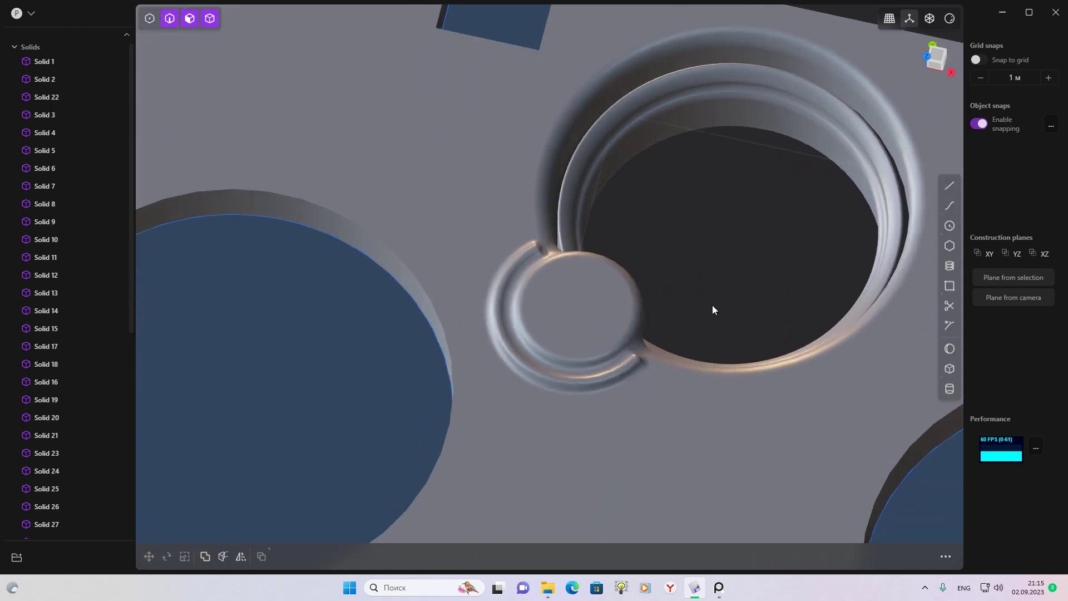
Orbit above the filleted hole and restore the Plasticity window after checking the reference
mouse_move(727, 296)
middle_mouse_down()
mouse_move(729, 334)
mouse_move(665, 220)
mouse_move(429, 238)
mouse_move(543, 303)
mouse_move(625, 318)
mouse_move(647, 304)
mouse_move(687, 332)
mouse_move(887, 253)
mouse_move(877, 313)
mouse_move(811, 333)
mouse_move(602, 252)
mouse_move(604, 221)
mouse_move(793, 243)
mouse_move(783, 322)
mouse_move(747, 307)
mouse_move(706, 356)
mouse_move(852, 238)
mouse_move(902, 326)
mouse_move(896, 341)
mouse_move(745, 322)
mouse_move(780, 539)
middle_mouse_up()
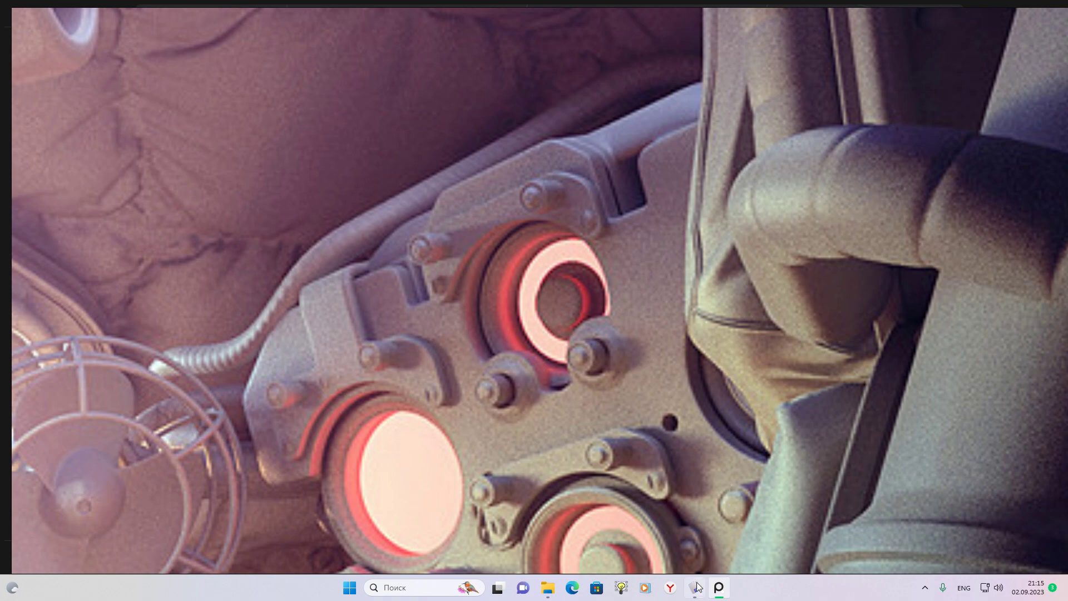
mouse_move(695, 588)
left_click(700, 522)
scroll(784, 267, "up", 3)
scroll(709, 301, "up", 2)
scroll(585, 333, "up", 1)
scroll(542, 317, "up", 2)
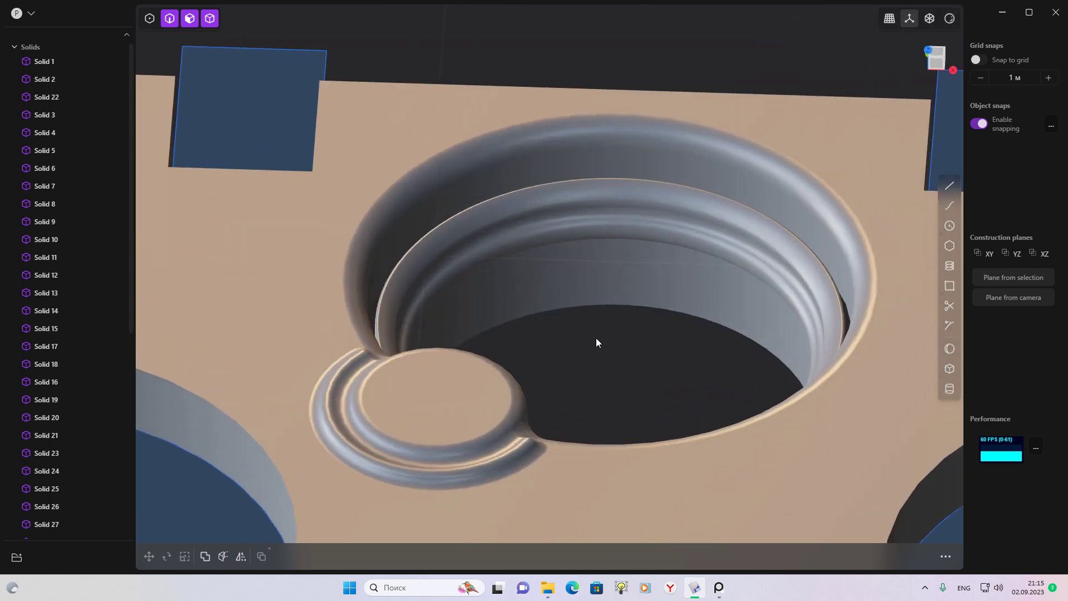
Undo four ring-detail operations back to the plain small cylinder and select it
key("ctrl+z")
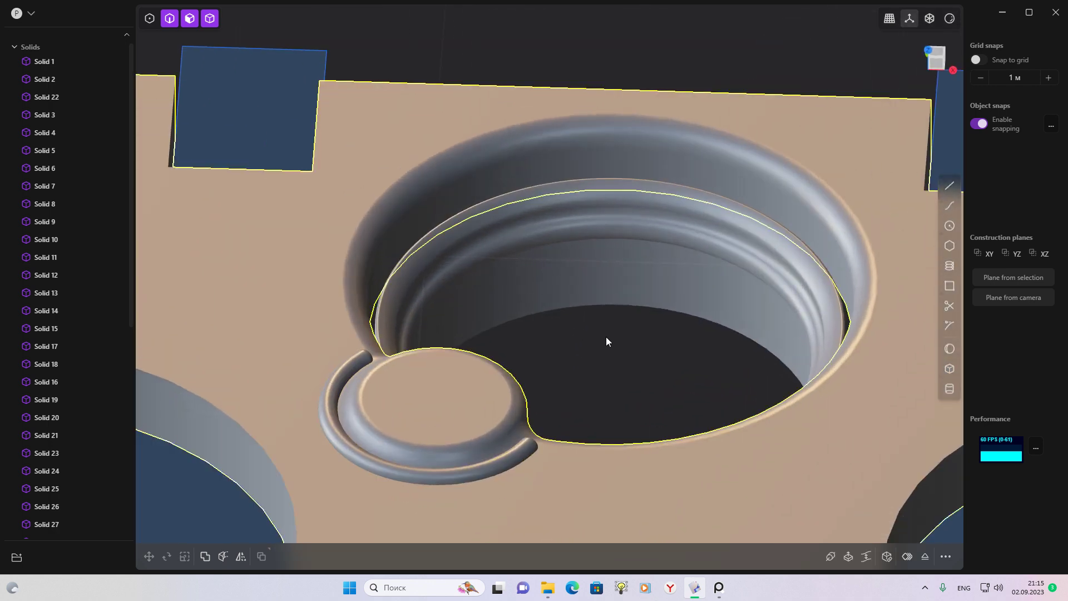
key("ctrl+z")
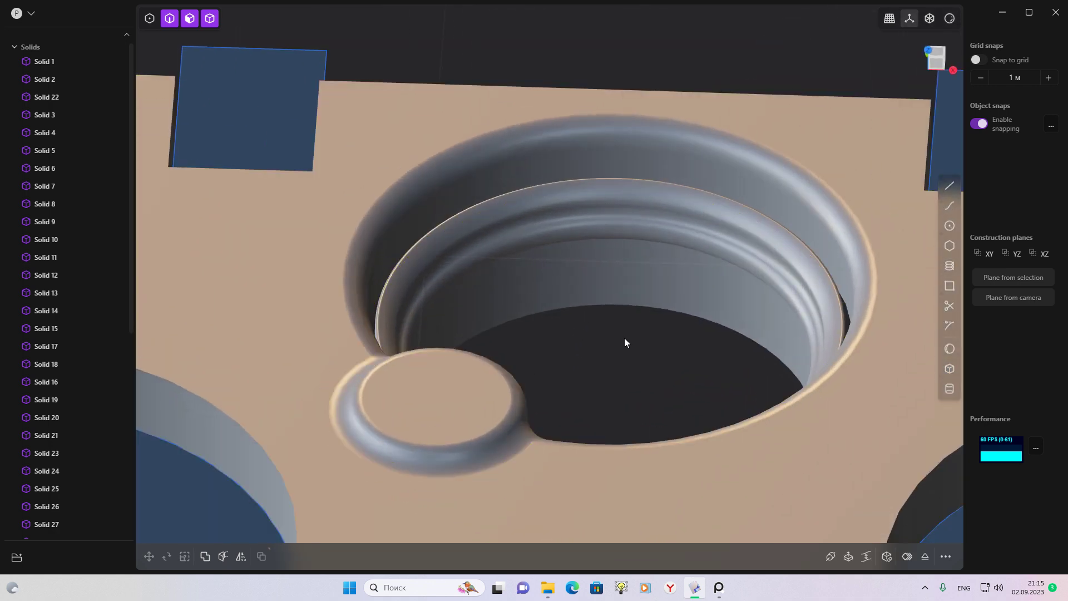
key("ctrl+z")
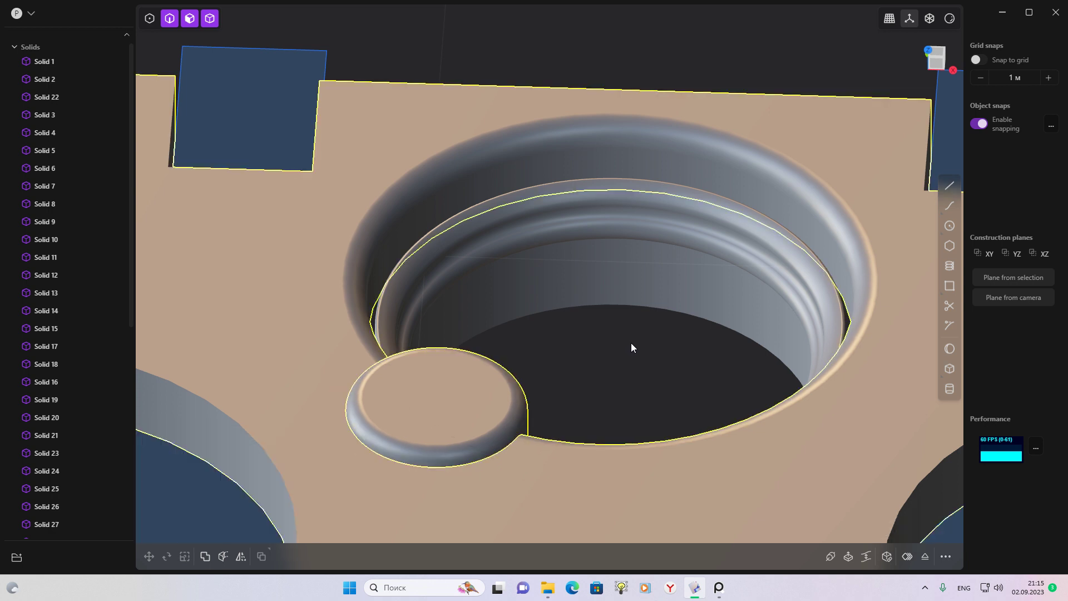
key("ctrl+z")
middle_click_drag(609, 368, 504, 341)
left_click(504, 342)
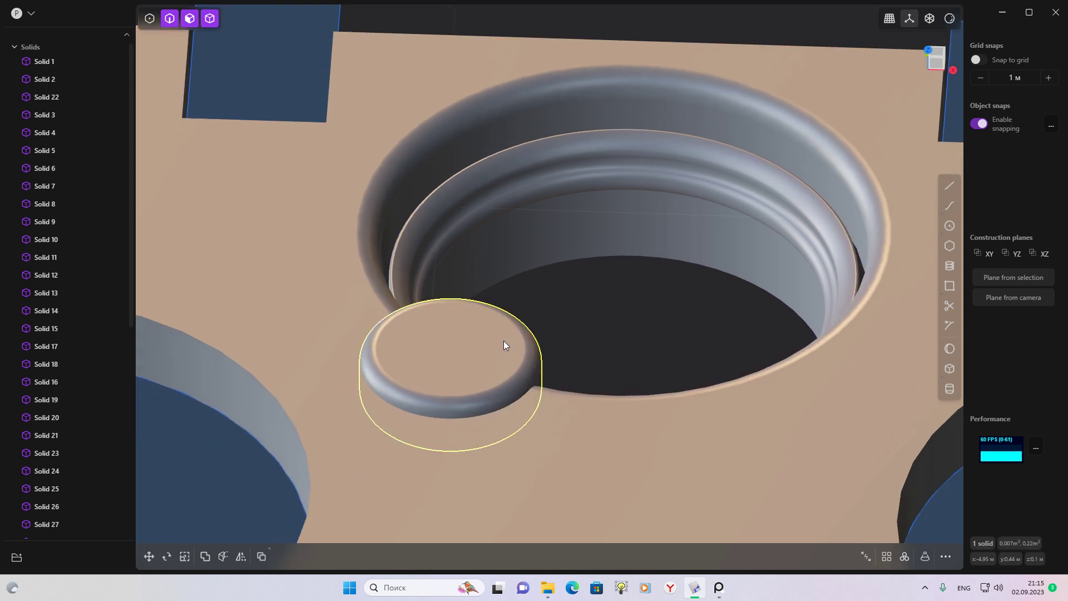
Mirror the small cylinder across the ring hole's centre in Top view
left_click(933, 59)
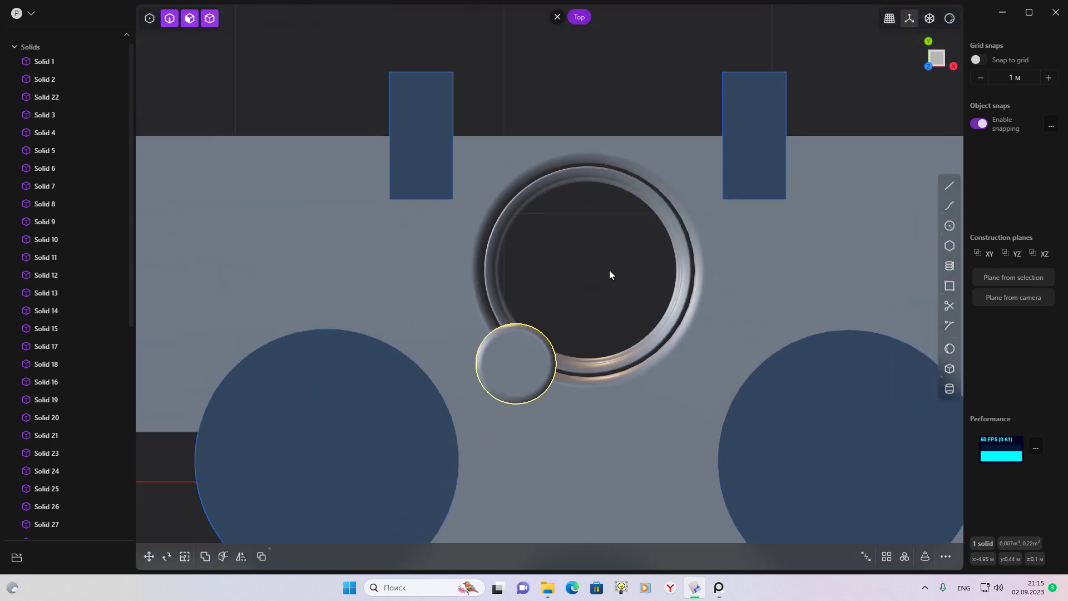
key("alt+x")
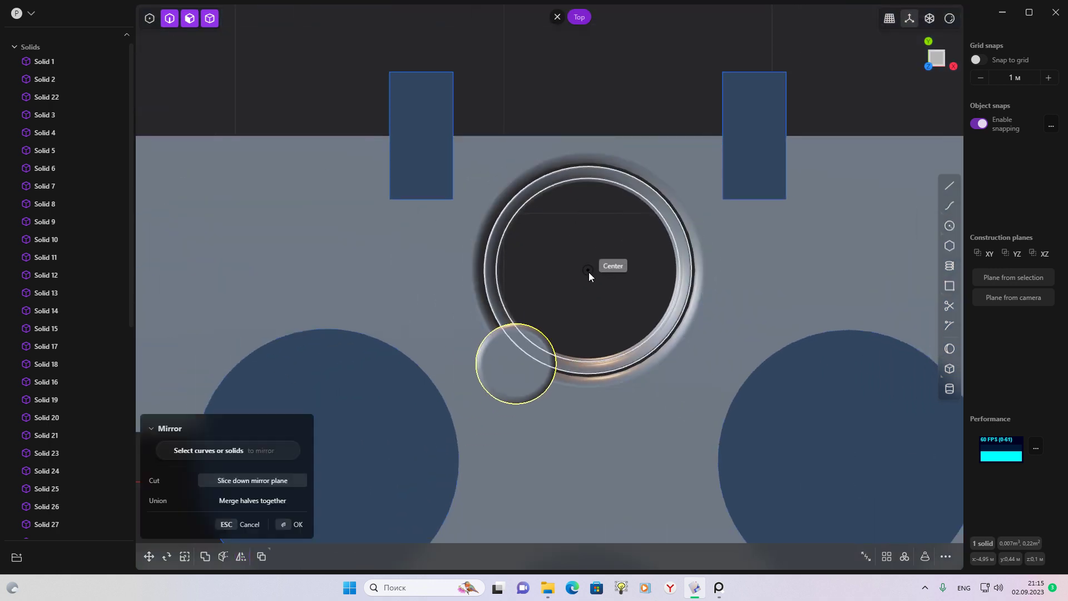
left_click(587, 287)
key("Return")
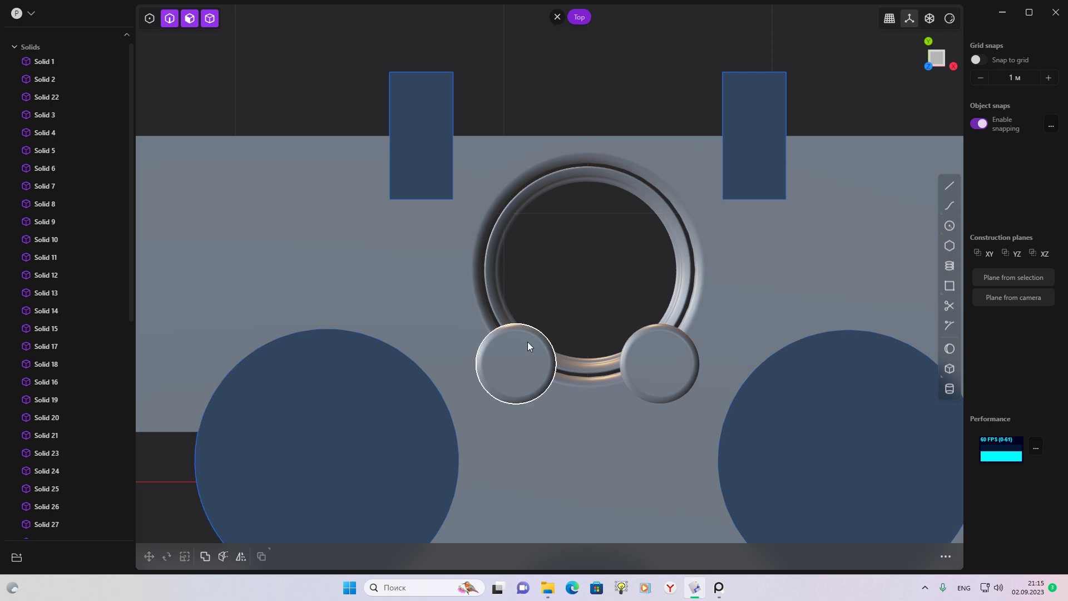
Run a boolean between the plate and both small cylinders
left_click(519, 353)
left_click(660, 359)
left_click(754, 327)
scroll(584, 327, "up", 2)
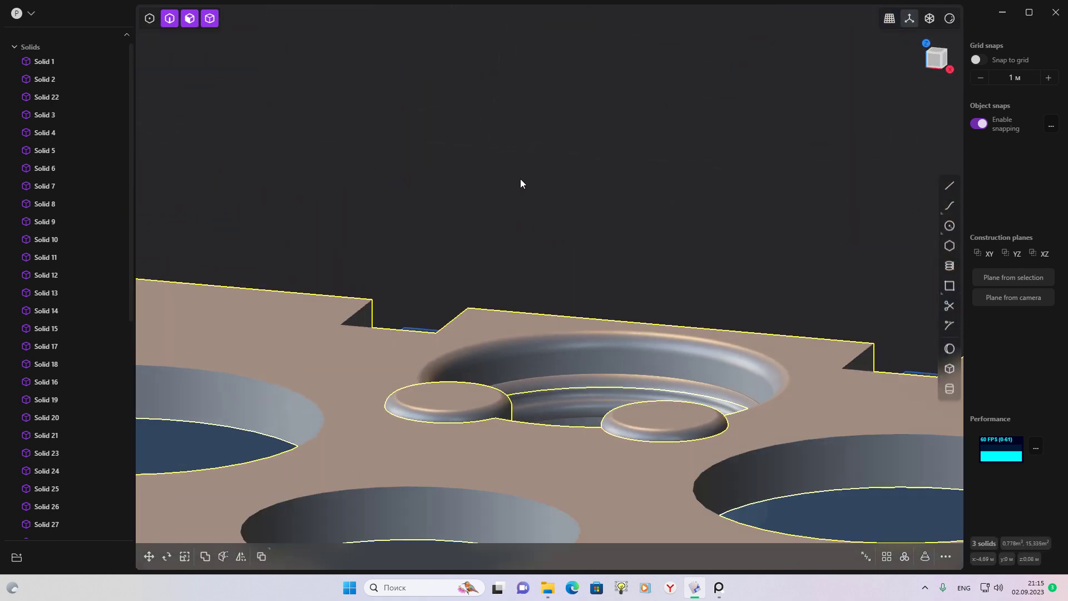
middle_click_drag(584, 324, 574, 287)
key("shift+b")
left_click(574, 292)
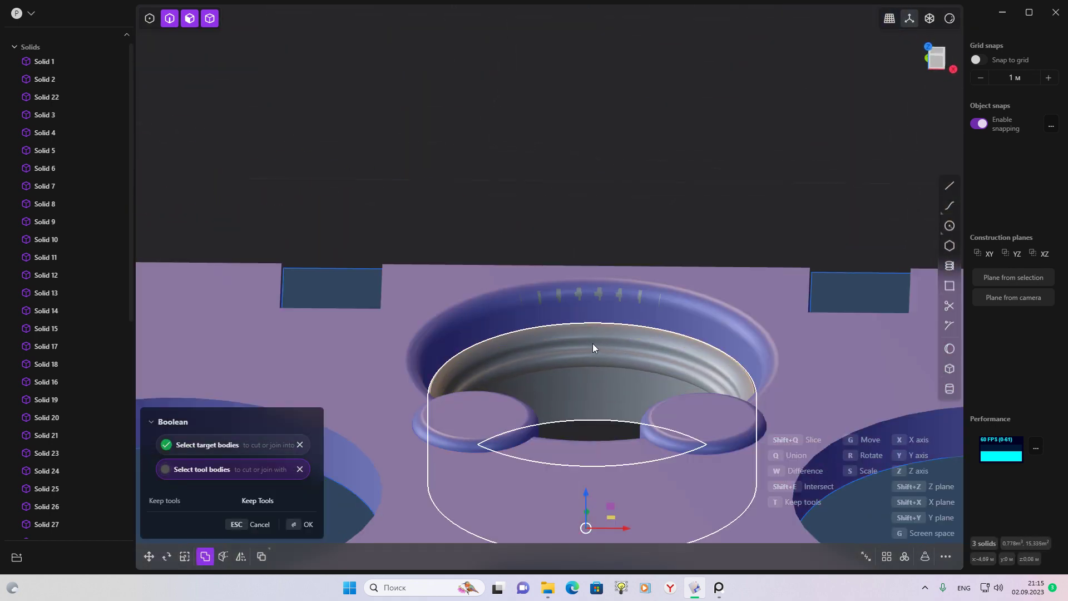
key("Return")
scroll(534, 385, "up", 3)
Lower the left cylinder and subtract it from the plate to notch the hole edge
key("g")
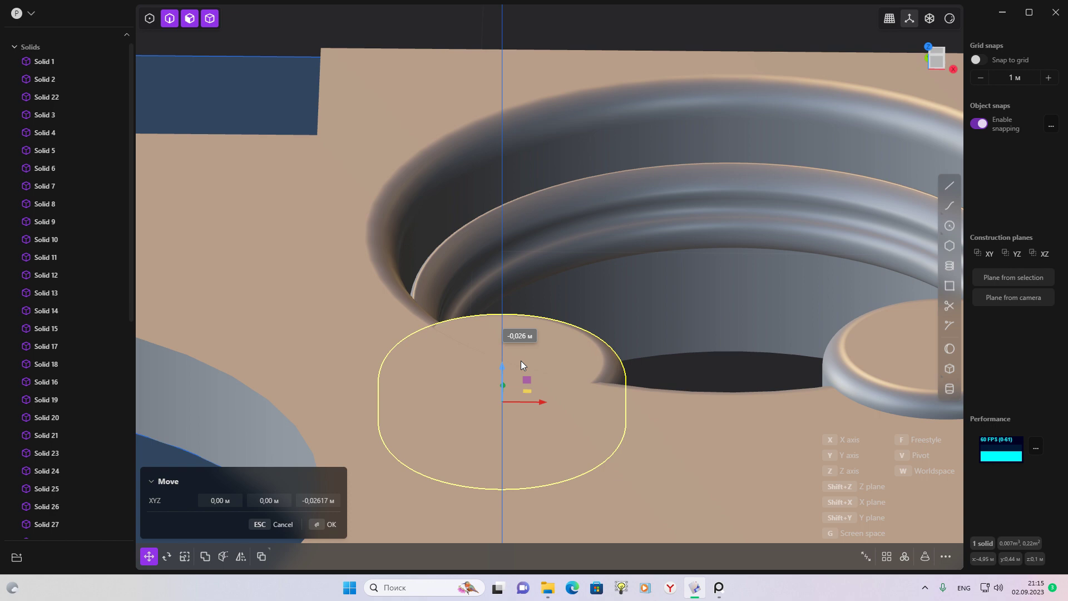
left_click(521, 365)
middle_click_drag(661, 303, 668, 339)
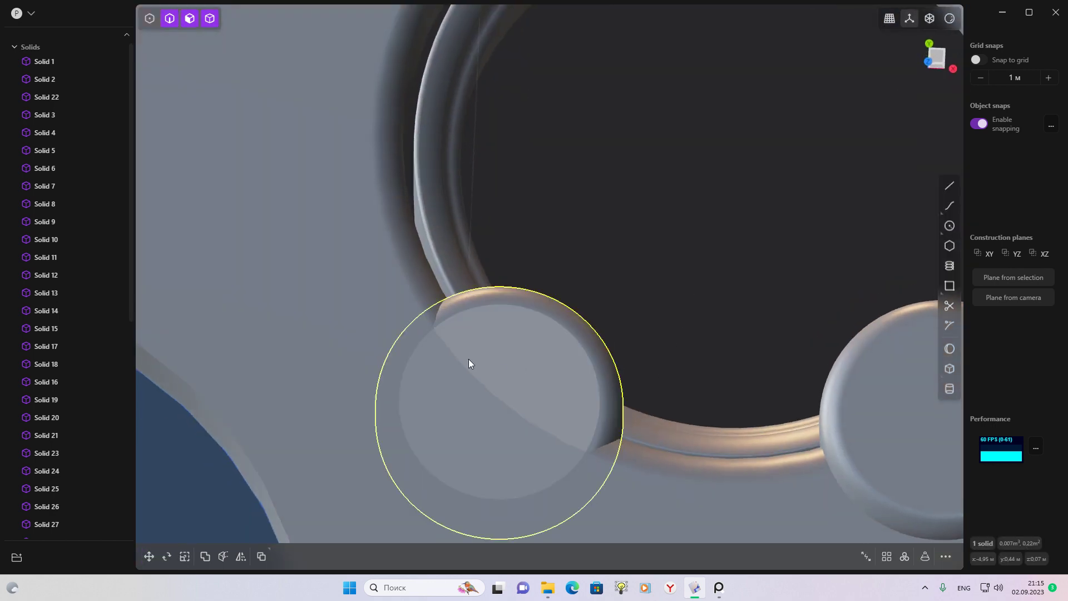
left_click(353, 265, "shift")
key("shift+b")
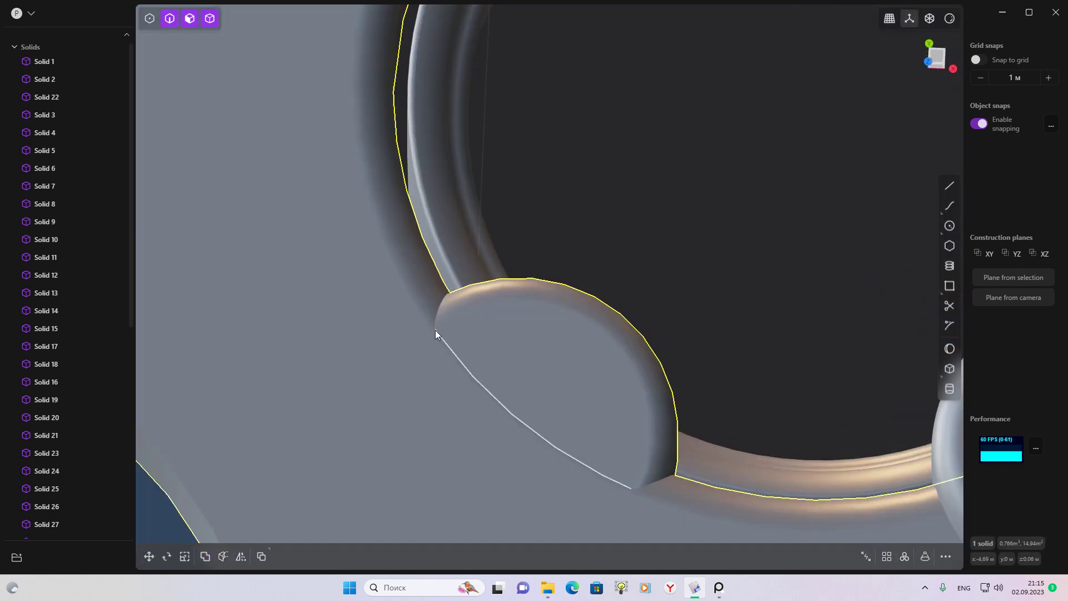
Fillet the notch edge, inspect the curved notch, then undo it back to the cylinder
left_click(438, 333)
key("f")
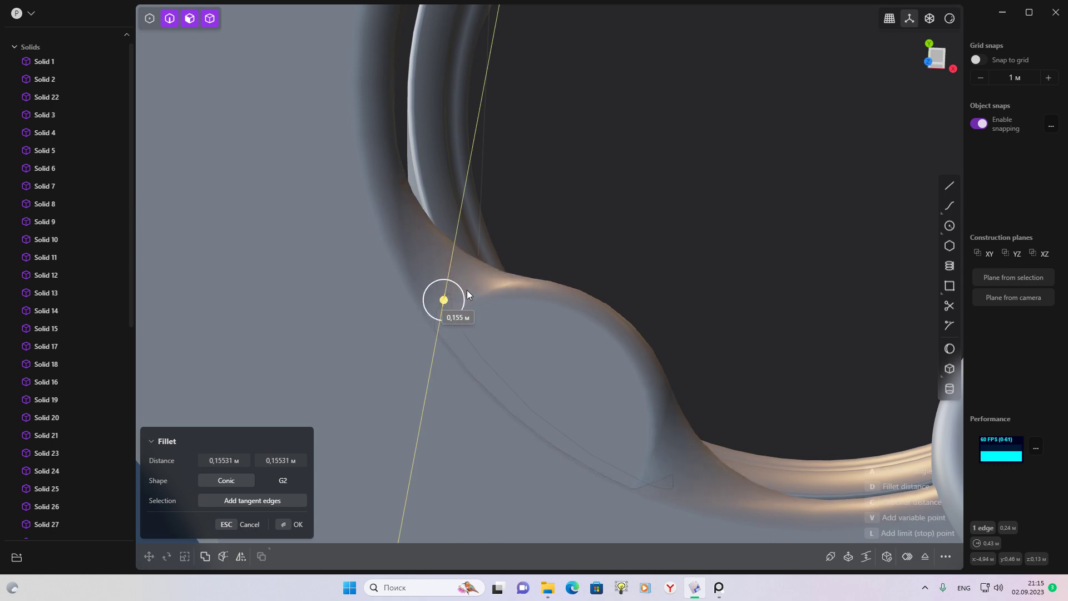
middle_click_drag(478, 288, 410, 220)
key("Return")
scroll(705, 376, "down", 2)
scroll(582, 354, "down", 2)
left_click(770, 185)
scroll(372, 389, "up", 5)
scroll(373, 388, "down", 5)
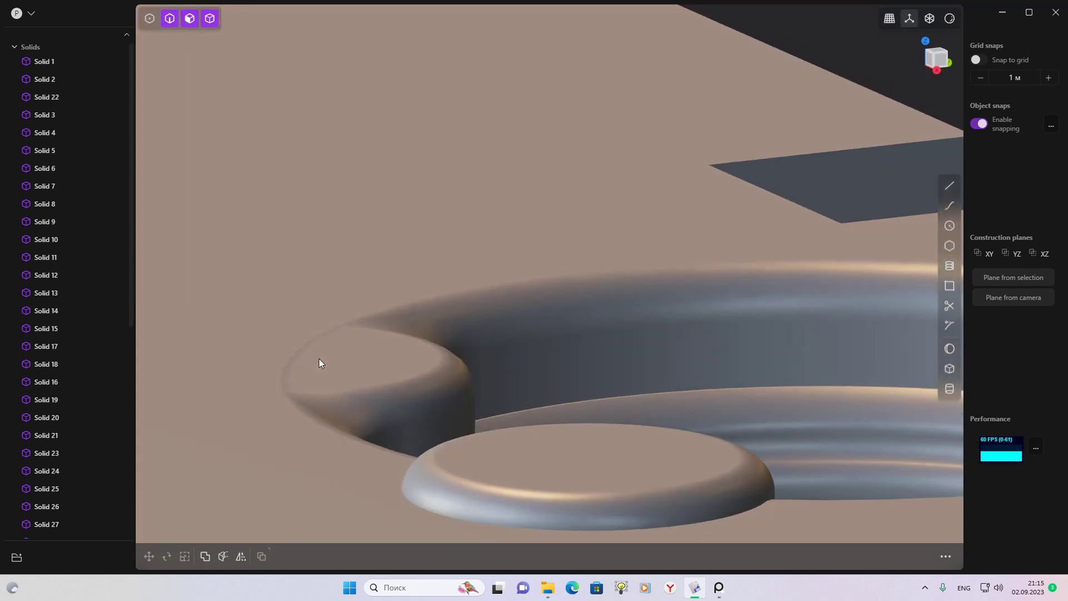
mouse_move(320, 362)
middle_mouse_down()
mouse_move(525, 312)
mouse_move(697, 308)
middle_mouse_up()
scroll(549, 413, "up", 5)
scroll(548, 413, "down", 5)
scroll(521, 284, "up", 5)
scroll(522, 286, "down", 3)
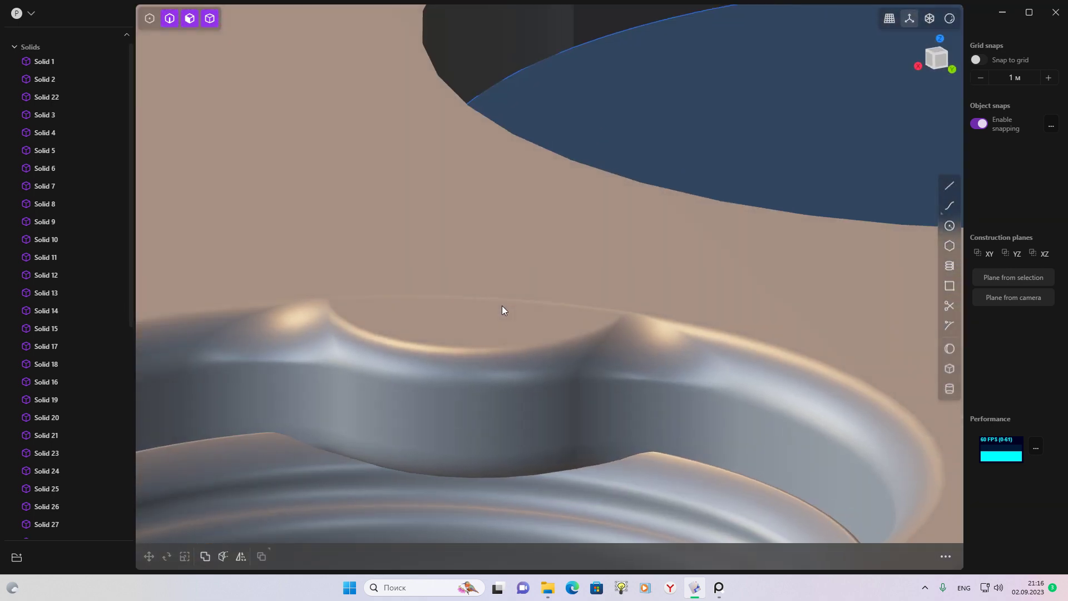
mouse_move(495, 306)
middle_mouse_down()
mouse_move(385, 363)
mouse_move(267, 326)
middle_mouse_up()
scroll(610, 279, "down", 5)
scroll(615, 351, "up", 2)
scroll(631, 356, "down", 3)
mouse_move(622, 360)
middle_mouse_down()
mouse_move(610, 267)
mouse_move(463, 258)
mouse_move(403, 235)
mouse_move(344, 234)
mouse_move(575, 275)
middle_mouse_up()
scroll(577, 274, "up", 3)
scroll(626, 333, "up", 1)
scroll(601, 384, "up", 2)
scroll(643, 301, "up", 2)
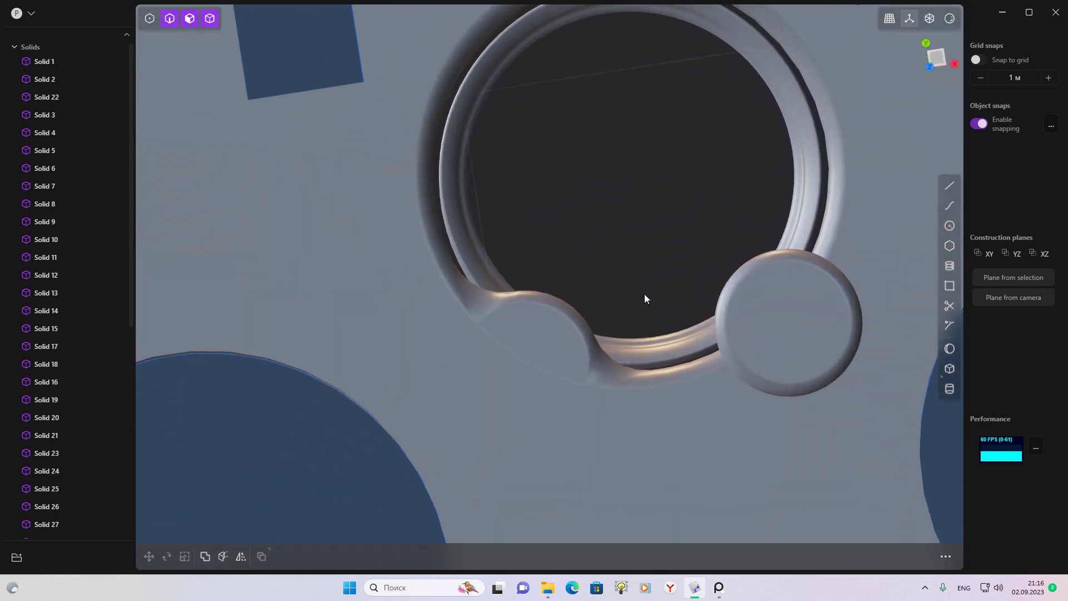
key("ctrl+z")
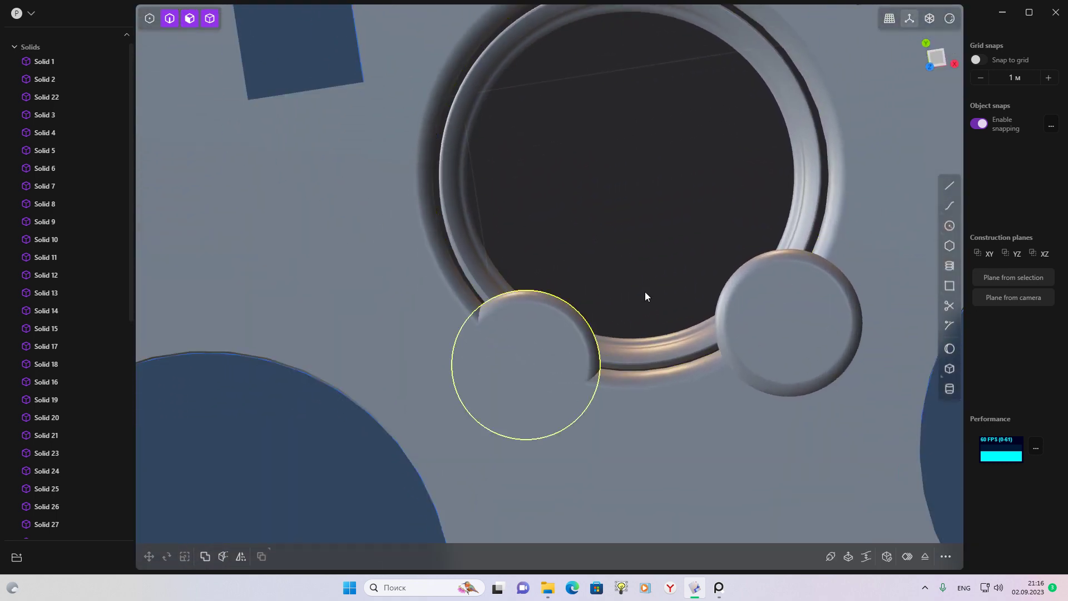
middle_click_drag(645, 296, 644, 213)
Select both small cylinders and the plate and union them into one solid
left_click(734, 362)
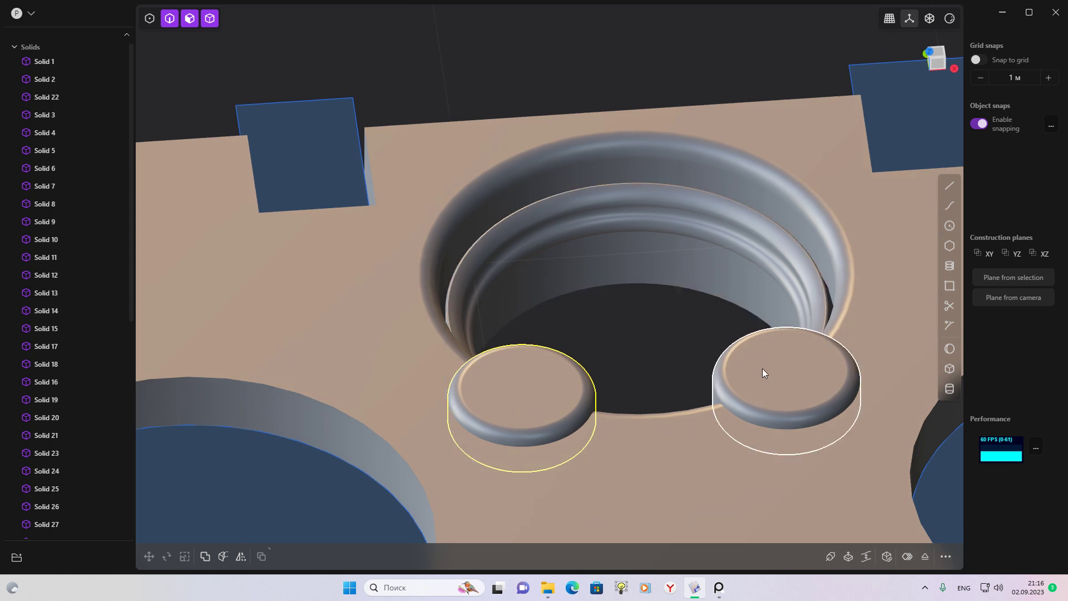
scroll(664, 331, "down", 2)
scroll(617, 317, "down", 2)
left_click(575, 301)
key("b")
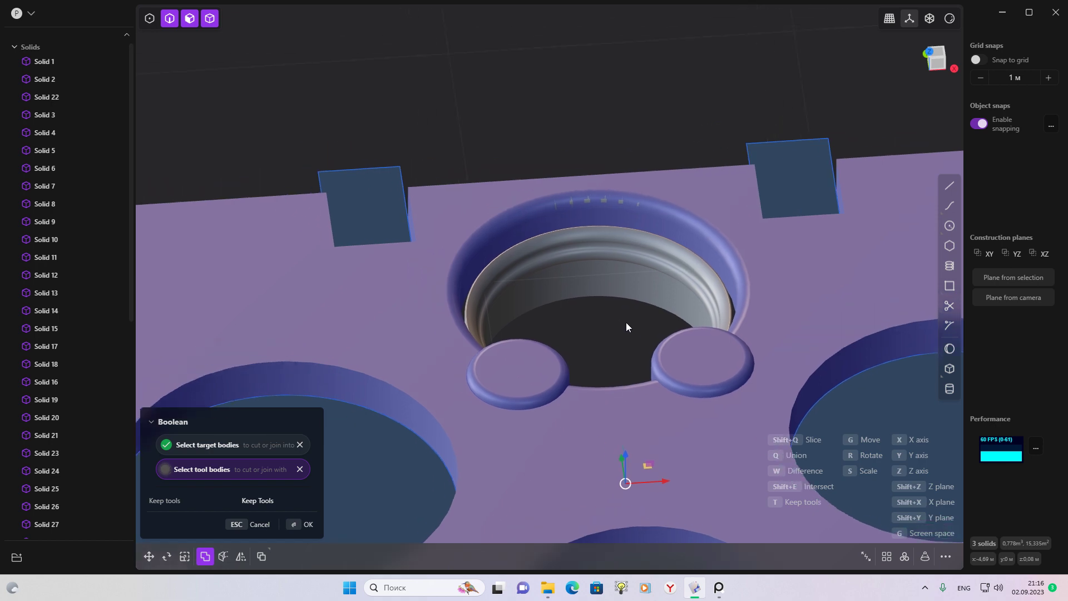
scroll(633, 272, "up", 3)
mouse_move(633, 271)
middle_mouse_down()
mouse_move(586, 328)
mouse_move(477, 272)
mouse_move(666, 323)
mouse_move(639, 307)
middle_mouse_up()
key("Escape")
Start a fillet on a small boss's base edge, then cancel it
left_click(502, 332)
key("f")
mouse_move(503, 333)
middle_mouse_down()
mouse_move(663, 329)
mouse_move(682, 306)
middle_mouse_up()
key("Escape")
Sweep thin pipe rings along both boss base edges and size the rounding of their four ends
left_click(497, 371)
key("f")
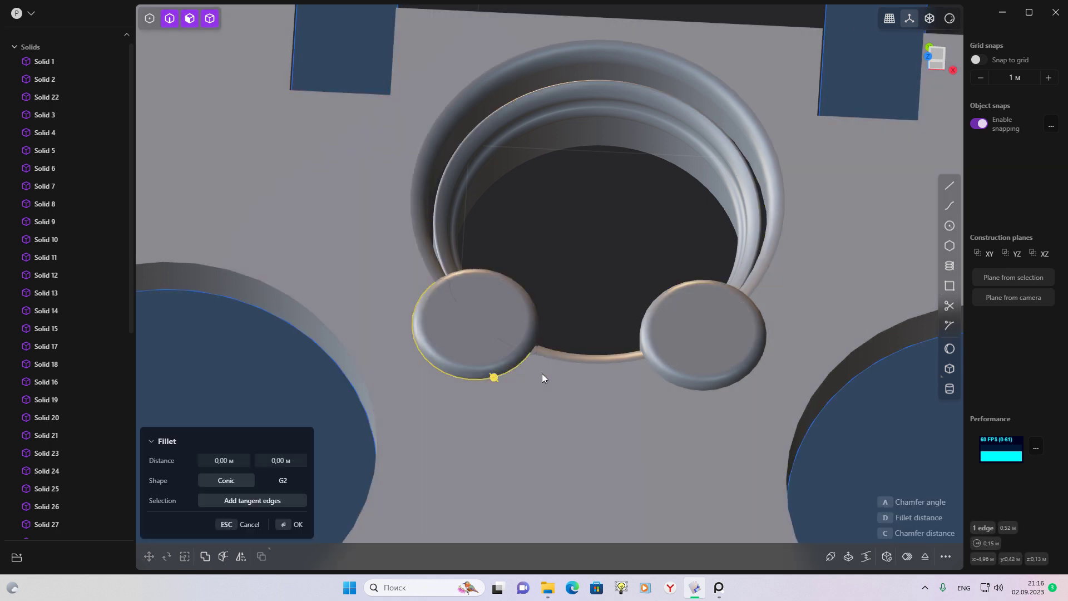
left_click(669, 380)
key("p")
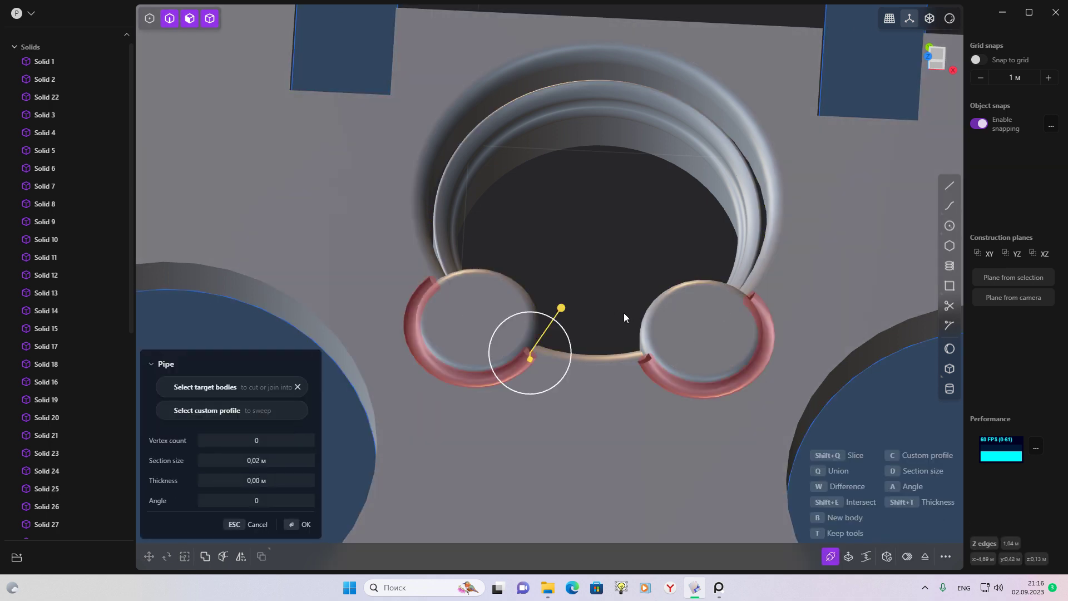
scroll(543, 328, "up", 3)
left_click_drag(543, 328, 580, 300)
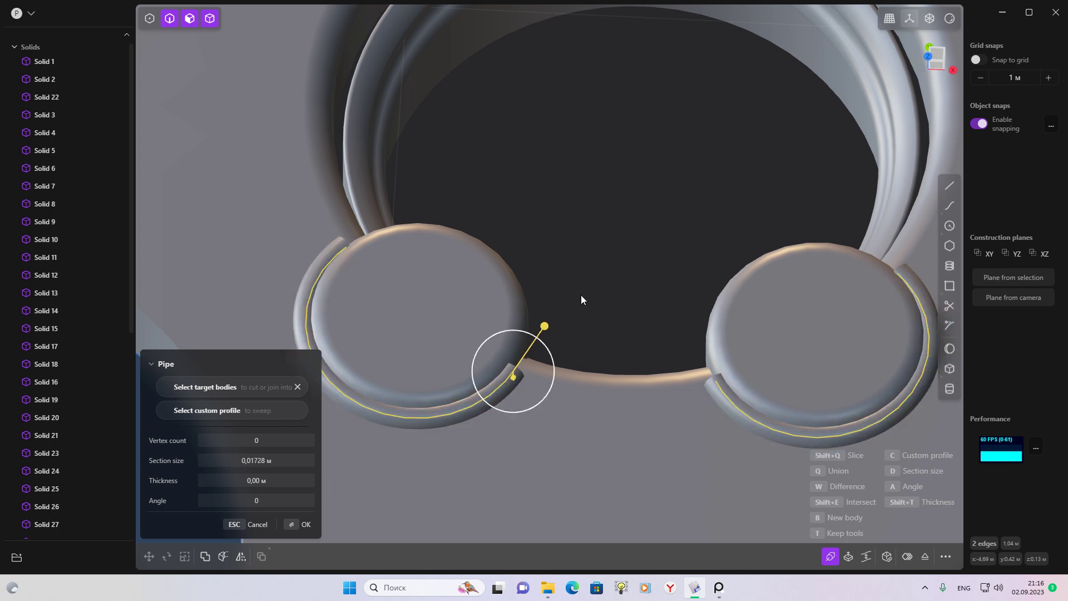
key("Return")
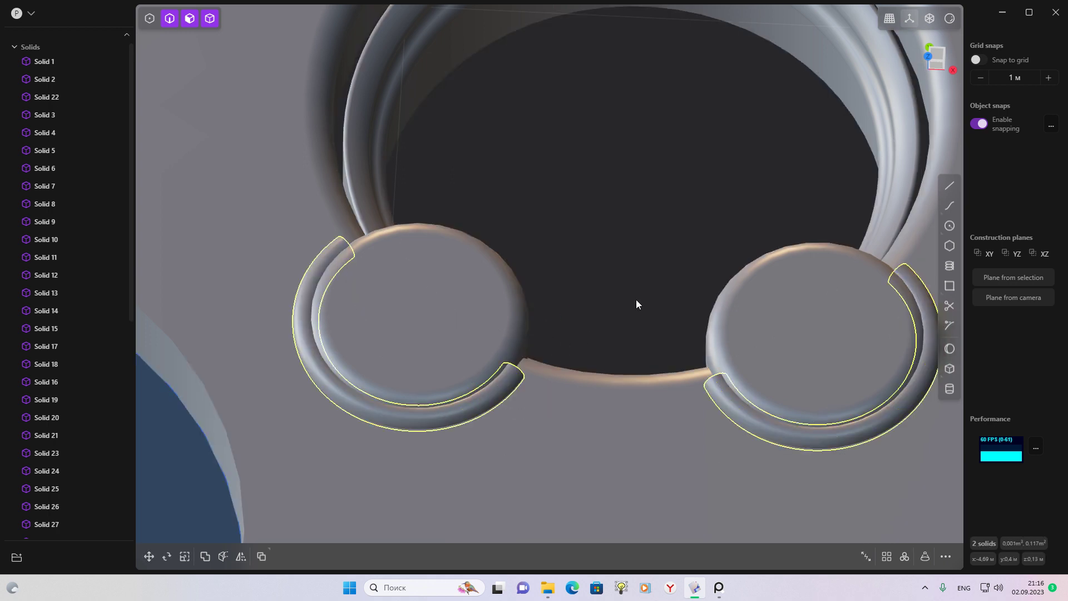
key("f")
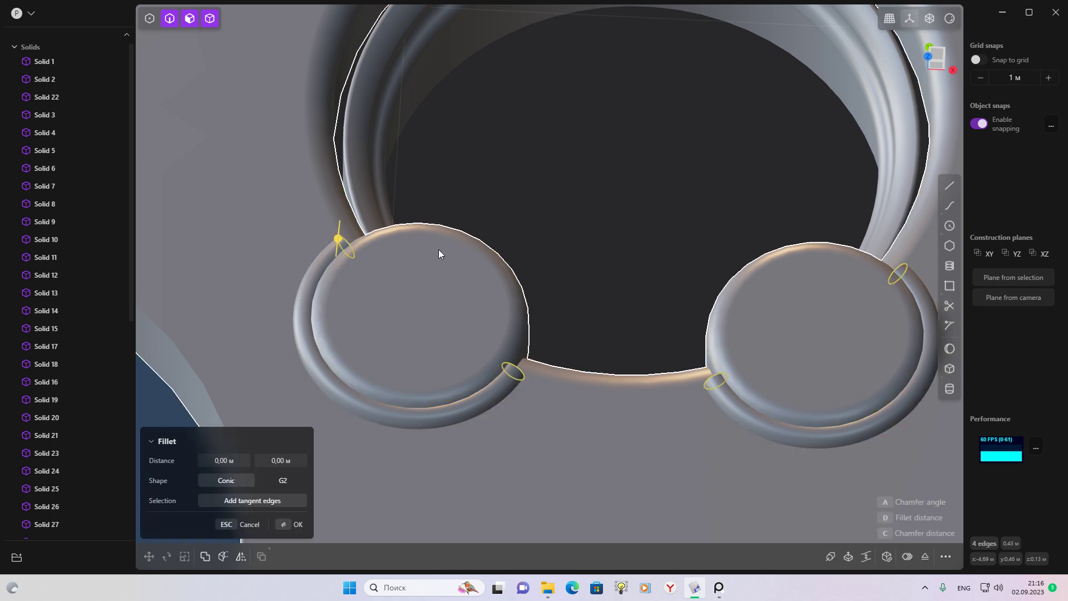
left_click_drag(335, 238, 341, 232)
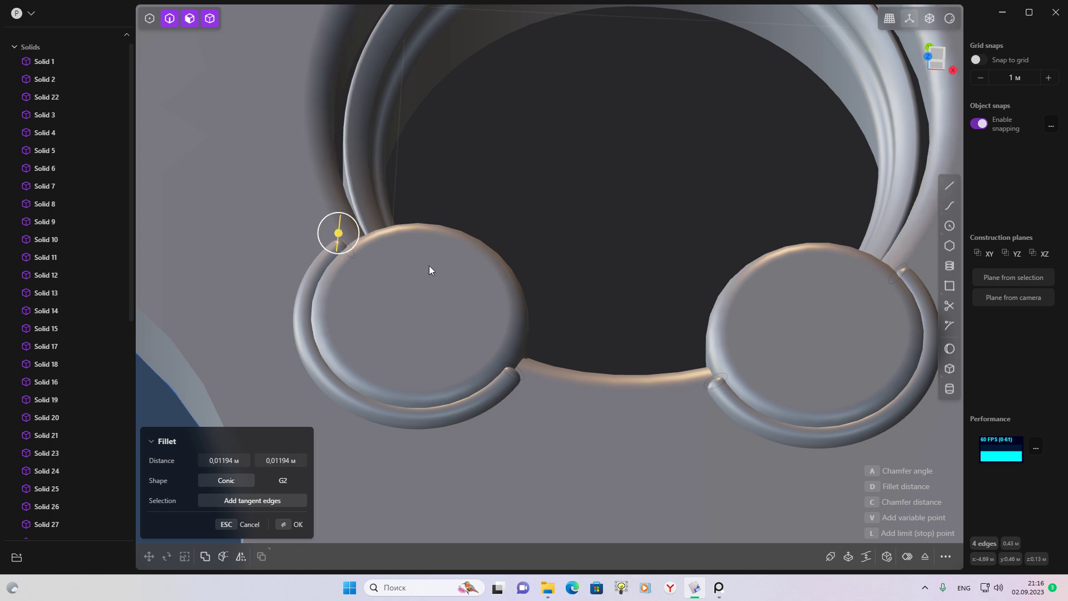
Apply the pipe-end rounding and merge the pipe rings into the plate
key("Return")
scroll(668, 297, "down", 3)
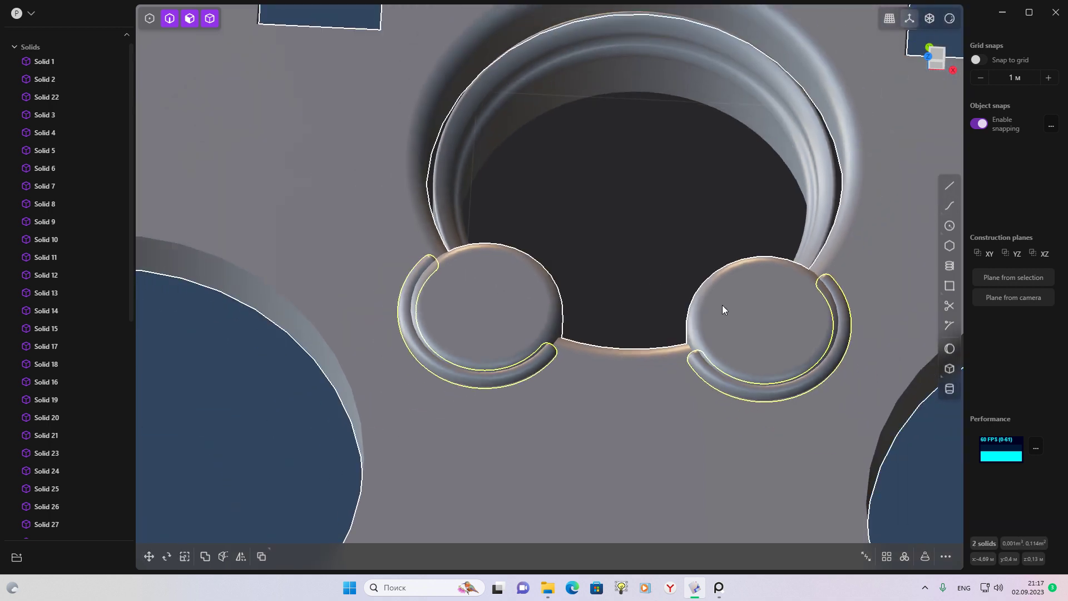
left_click(722, 305, "shift")
key("b")
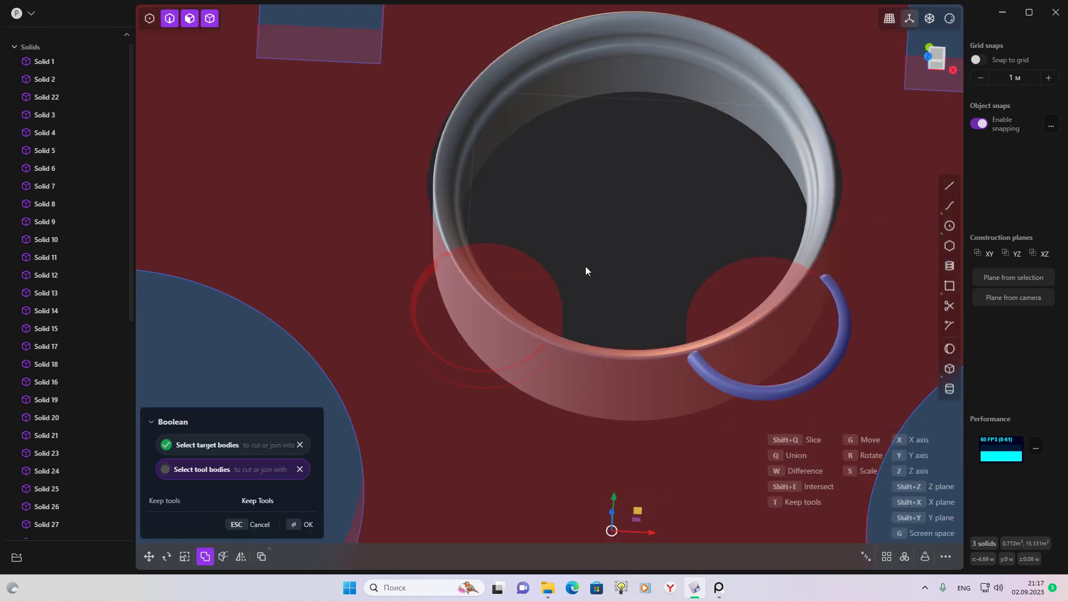
key("q")
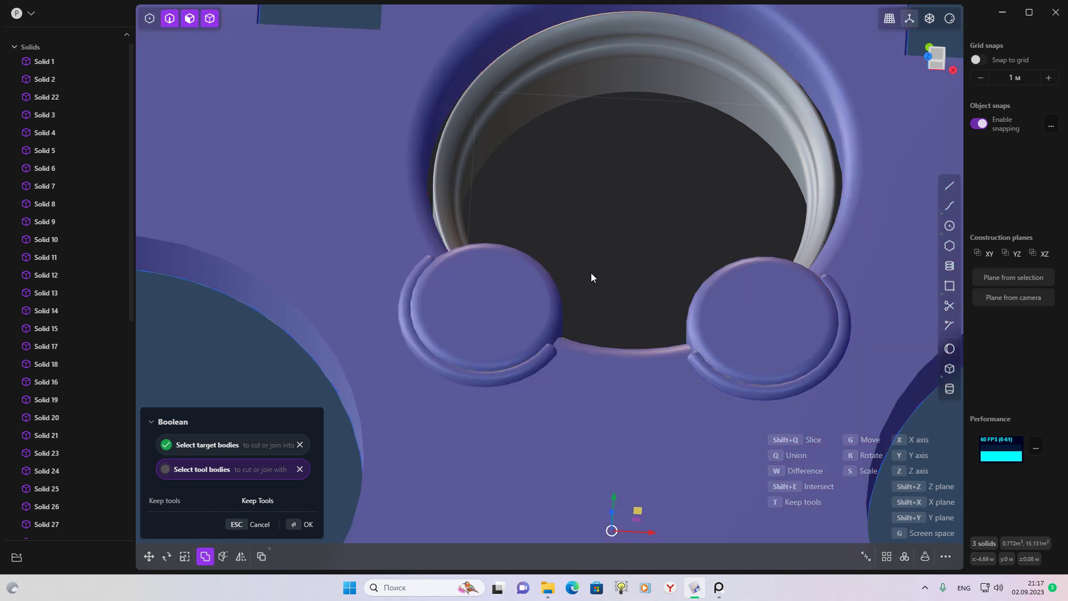
key("Return")
scroll(608, 365, "up", 3)
Try rounding several pipe-ring edges, then cancel the fillet
left_click(462, 395)
key("f")
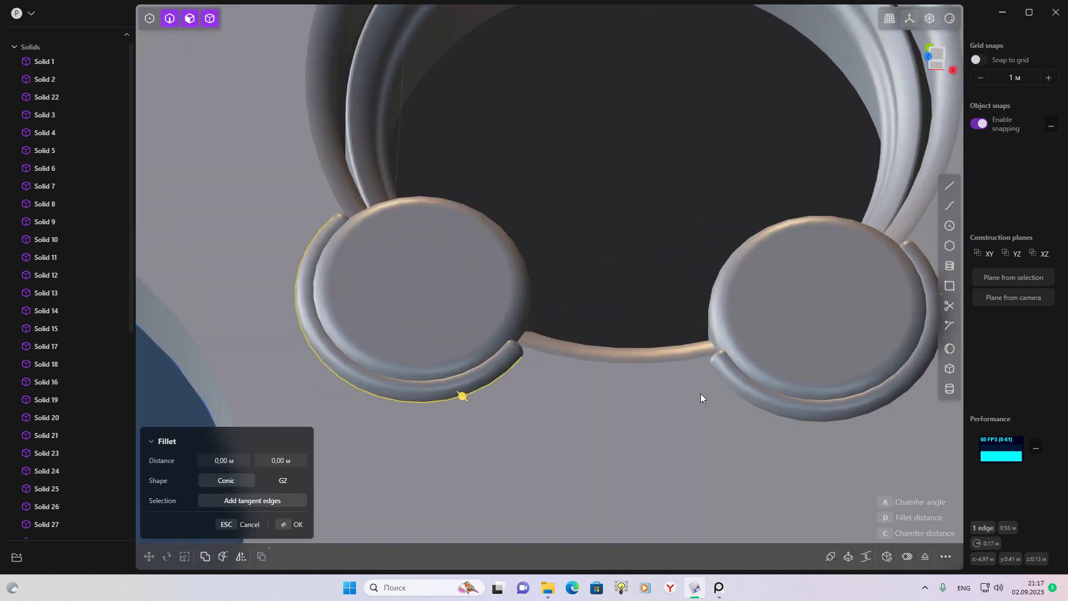
left_click(738, 391)
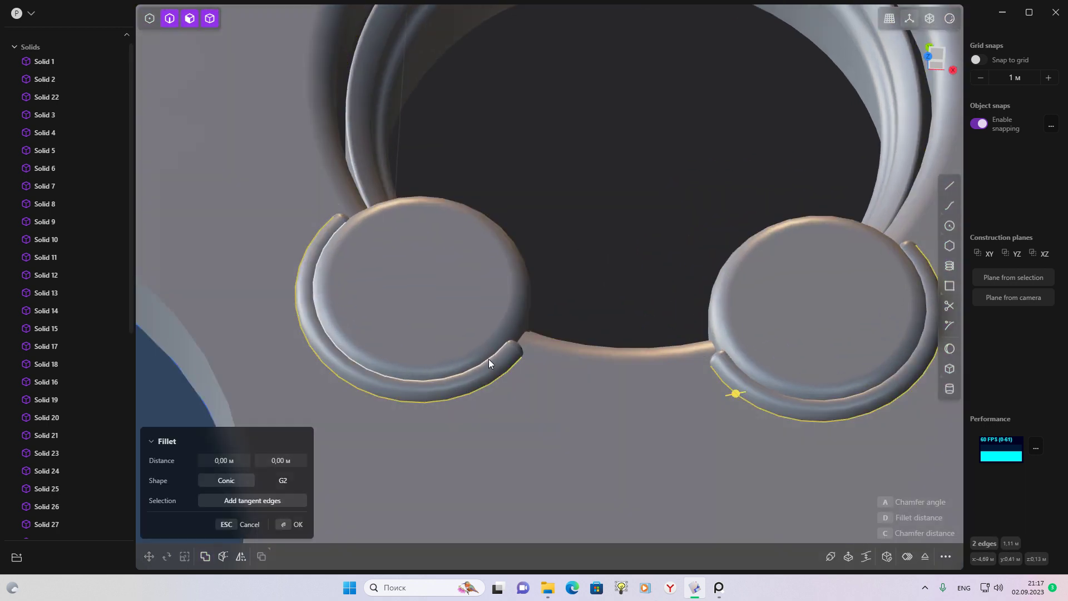
left_click(488, 359)
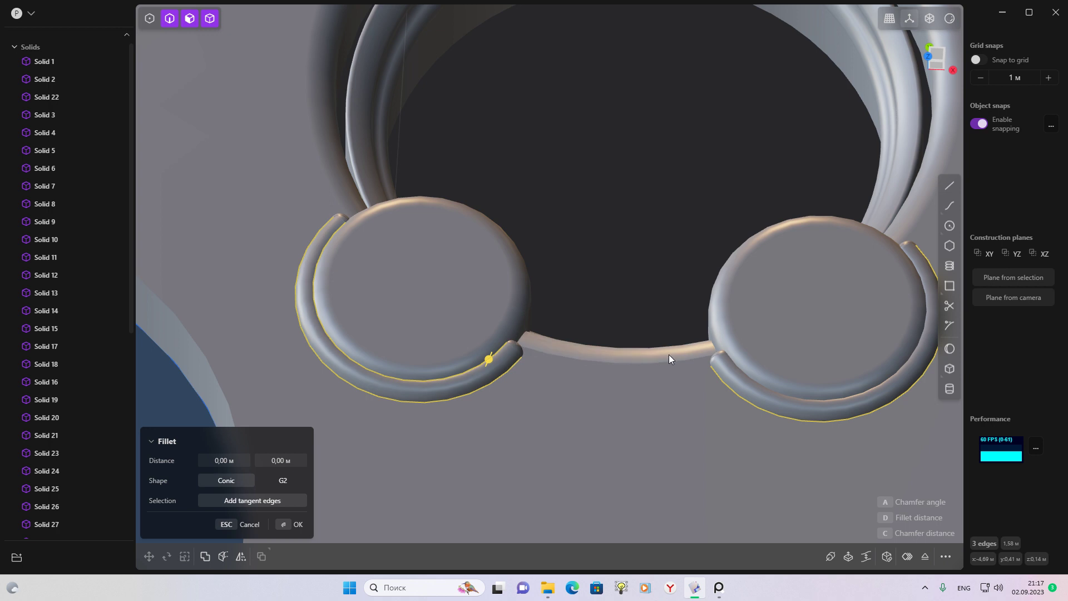
left_click(774, 390)
left_click_drag(775, 389, 771, 382)
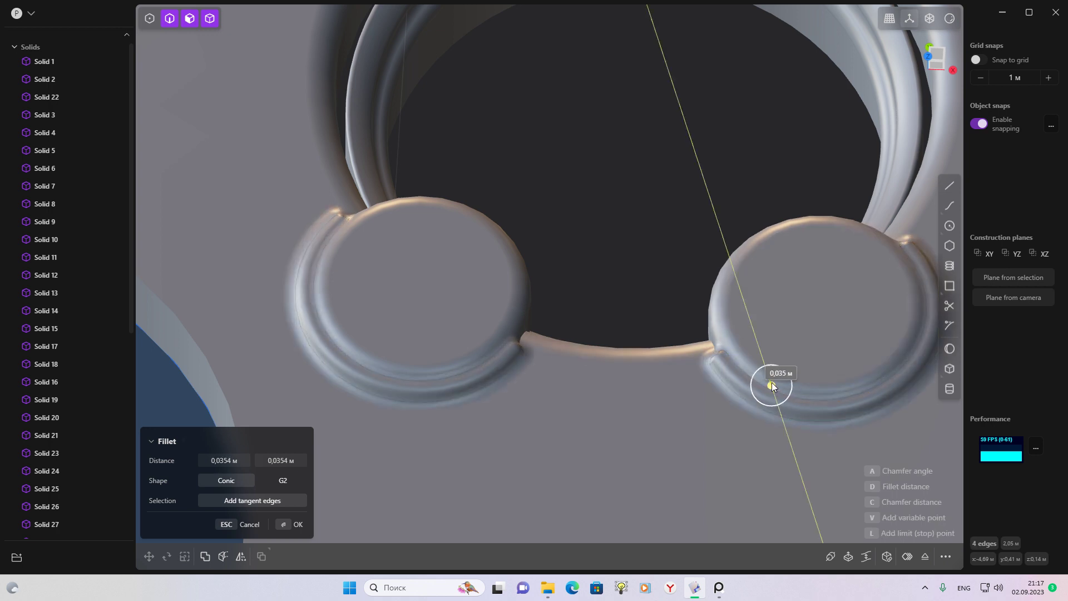
mouse_move(772, 383)
middle_mouse_down()
mouse_move(885, 235)
mouse_move(754, 304)
mouse_move(650, 305)
middle_mouse_up()
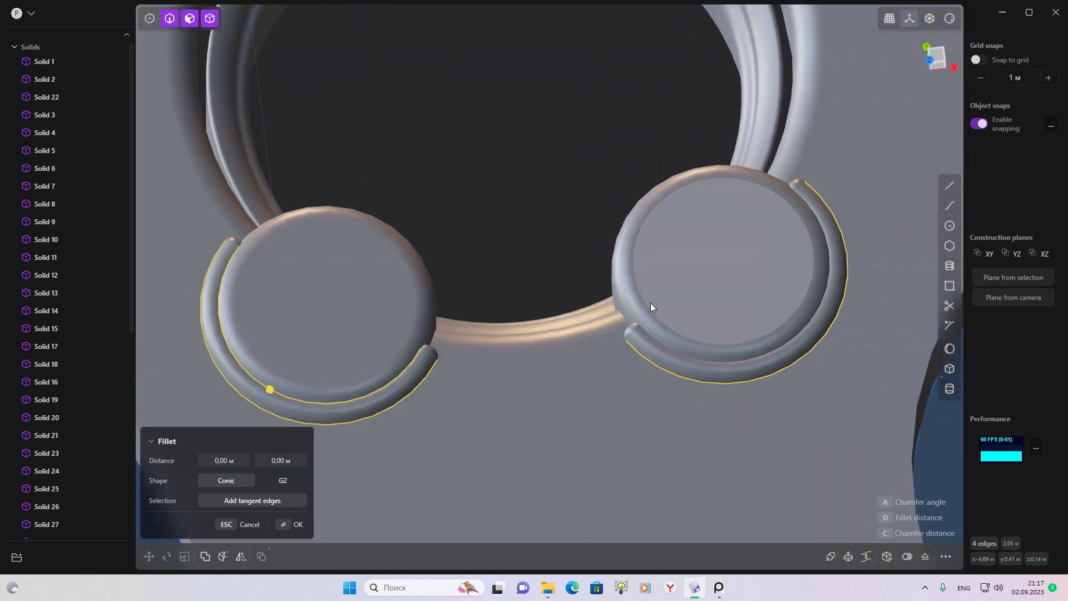
key("Escape")
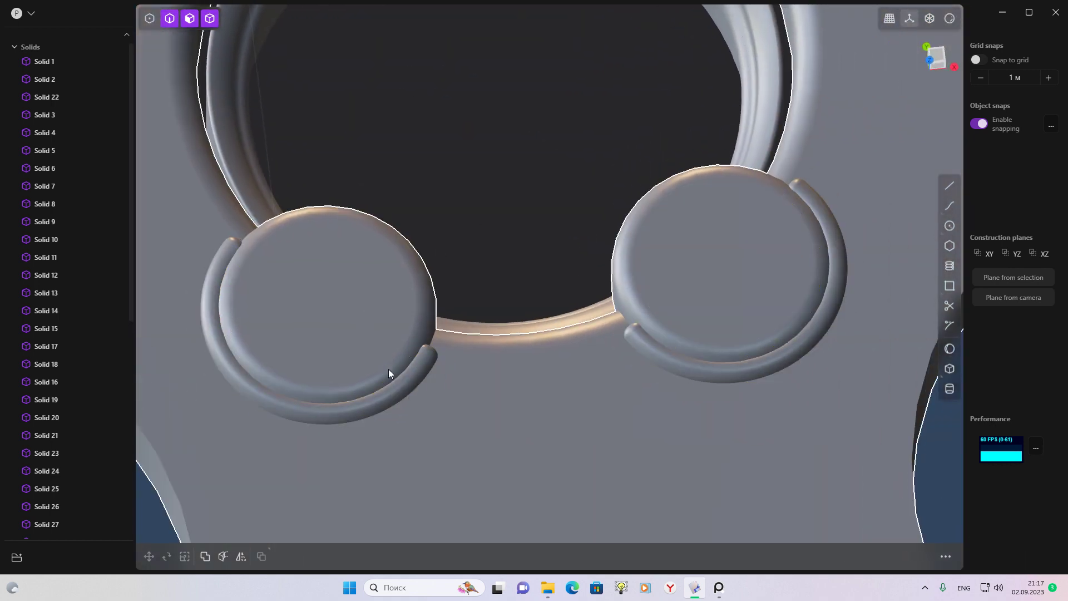
Fillet the right boss-to-hole junction edge at about 0.11 m
left_click(613, 315)
key("f")
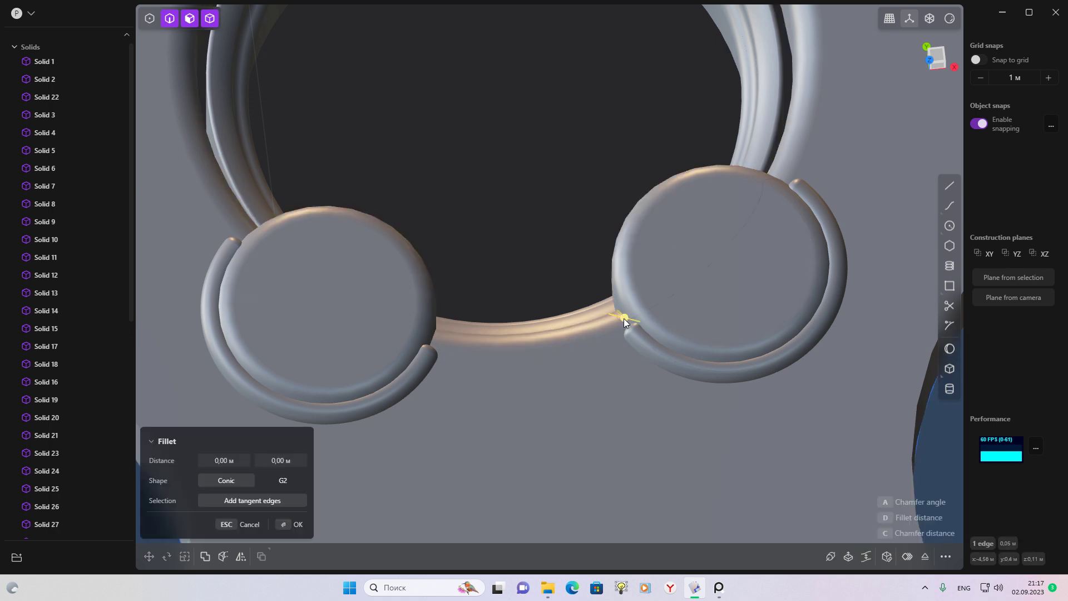
left_click_drag(623, 318, 561, 310)
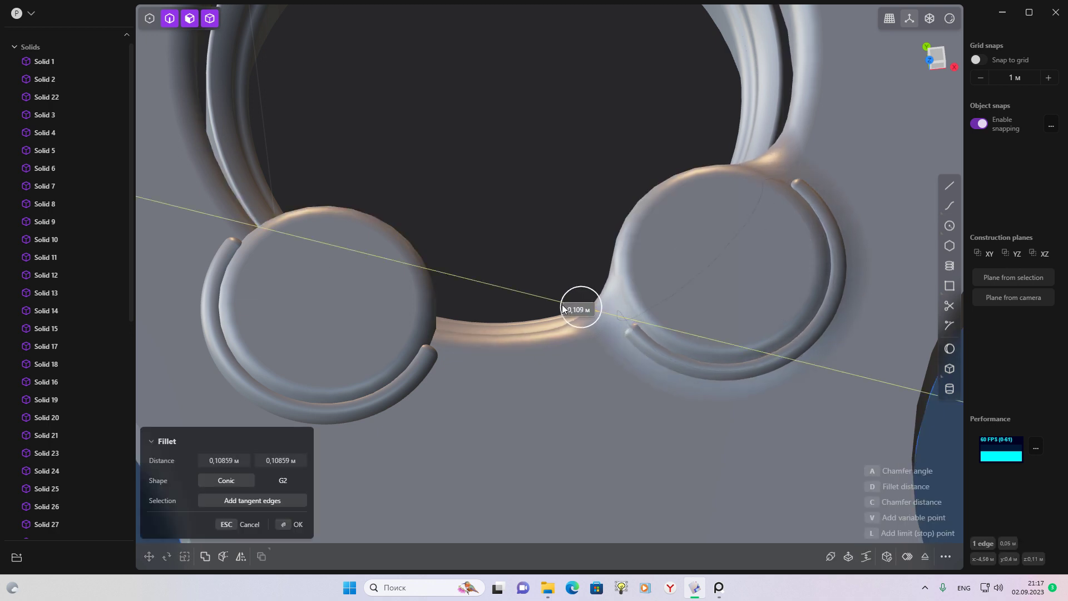
key("Return")
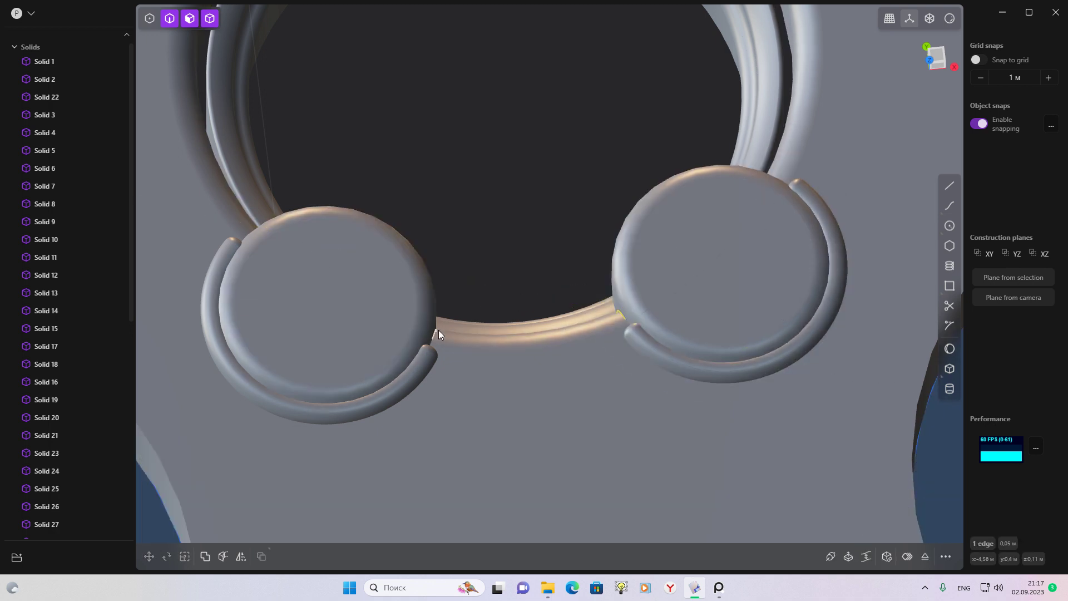
Fillet the left boss-to-hole junction edge at about 0.093 m
middle_click_drag(437, 329, 386, 270)
left_click(479, 216)
key("f")
mouse_move(480, 213)
left_mouse_down()
mouse_move(462, 203)
mouse_move(536, 219)
left_mouse_up()
mouse_move(535, 219)
middle_mouse_down()
mouse_move(594, 356)
mouse_move(688, 312)
middle_mouse_up()
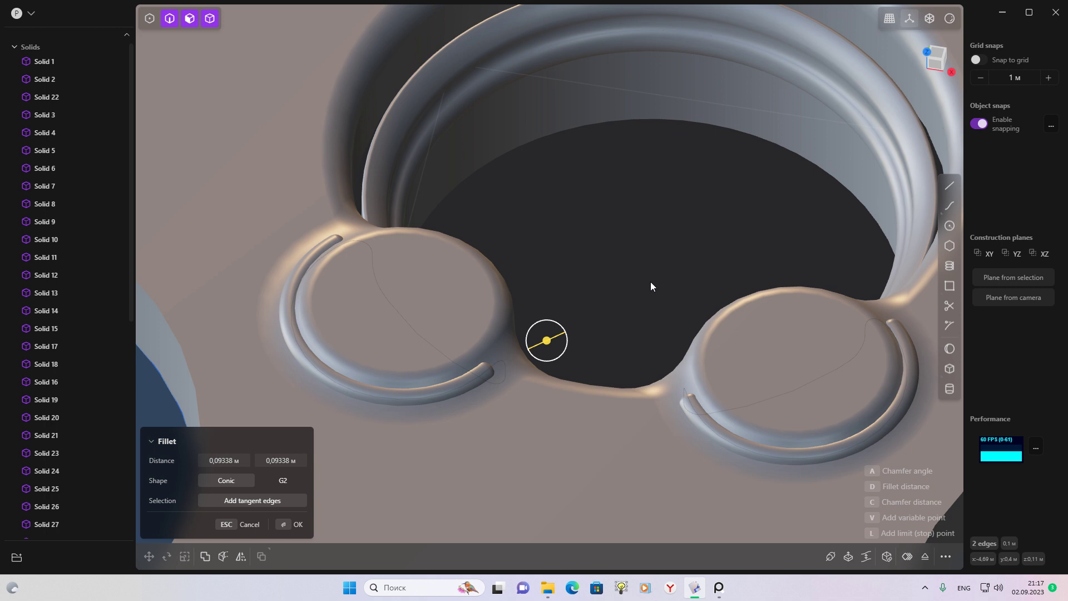
middle_click_drag(651, 282, 590, 269, "shift")
key("Return")
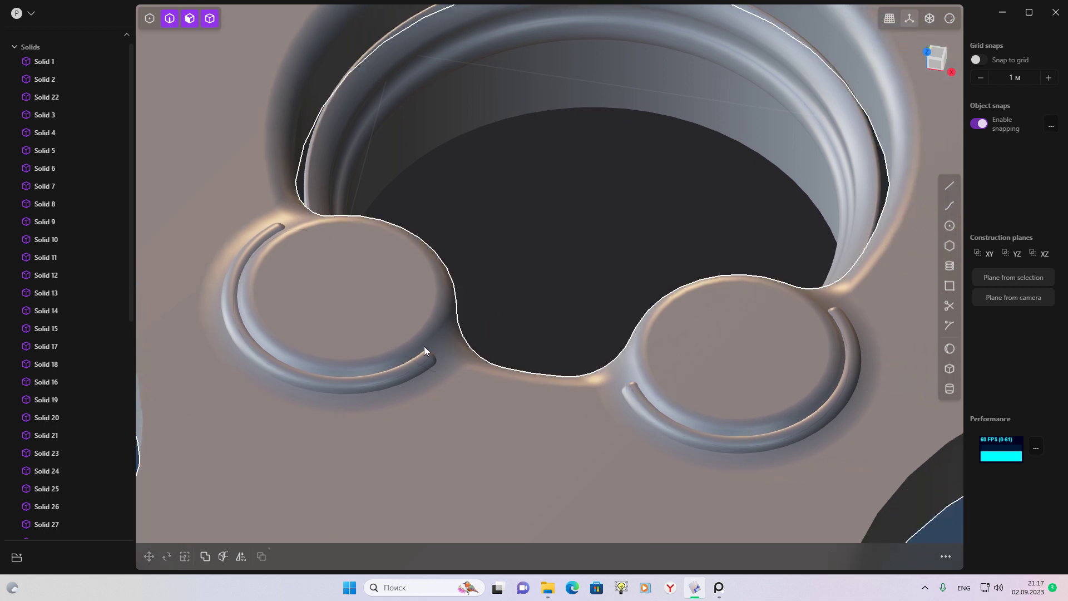
Select both arc ribs and try a boolean, then cancel it
left_click(385, 380)
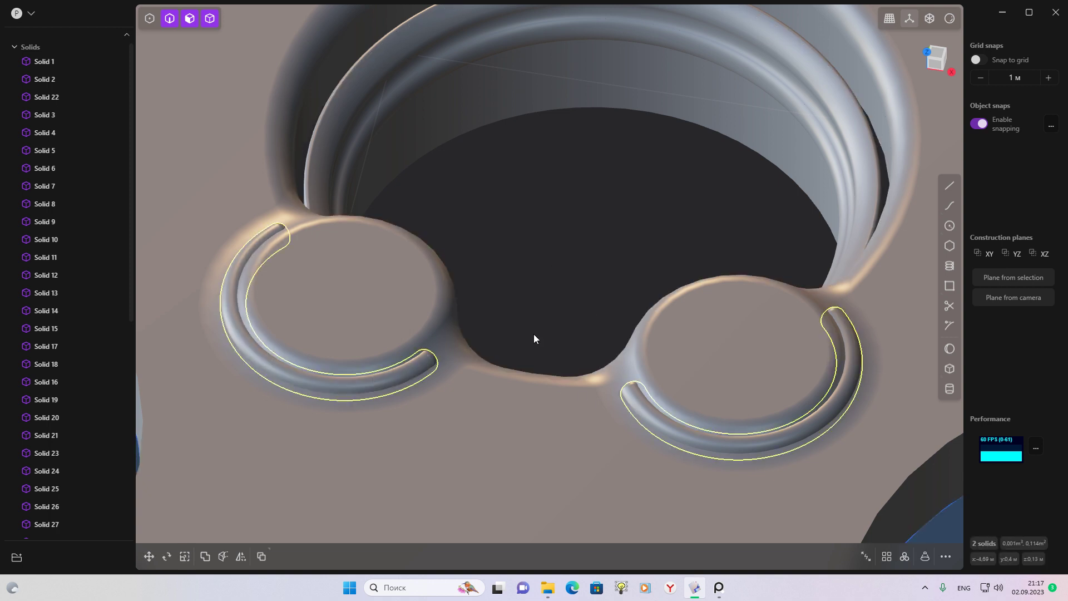
left_click(555, 266)
left_click(455, 264)
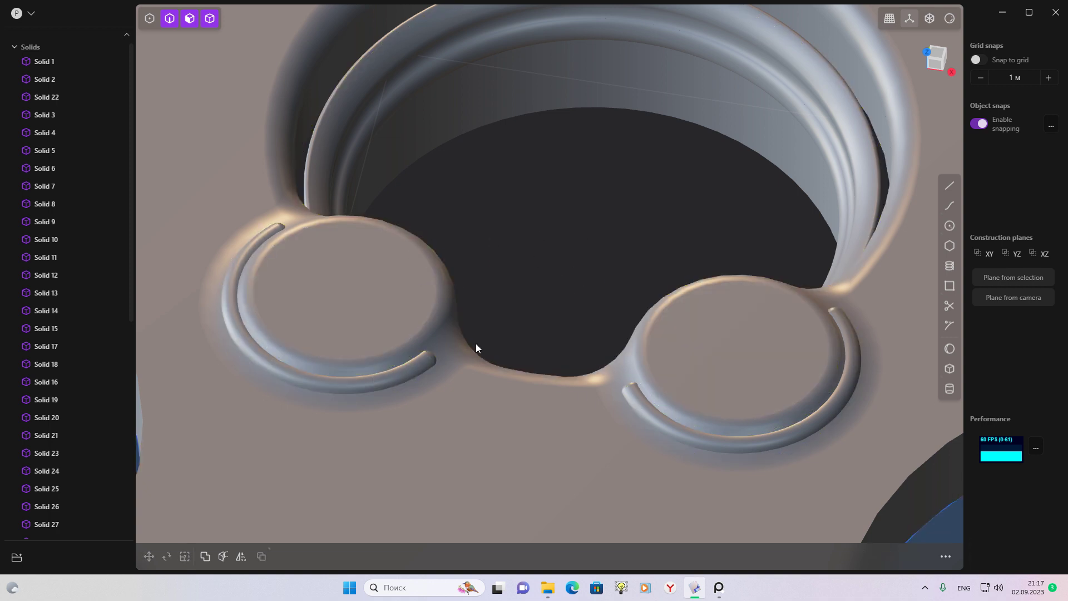
left_click(424, 362)
left_click(649, 411, "shift")
key("shift+b")
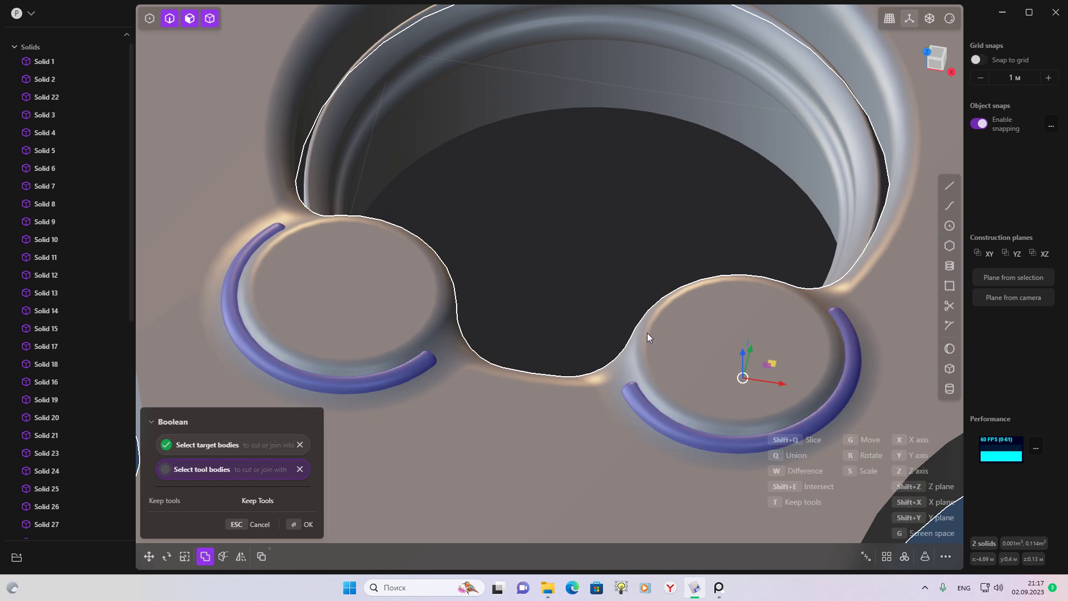
scroll(643, 327, "up", 5)
key("Escape")
scroll(627, 261, "down", 3)
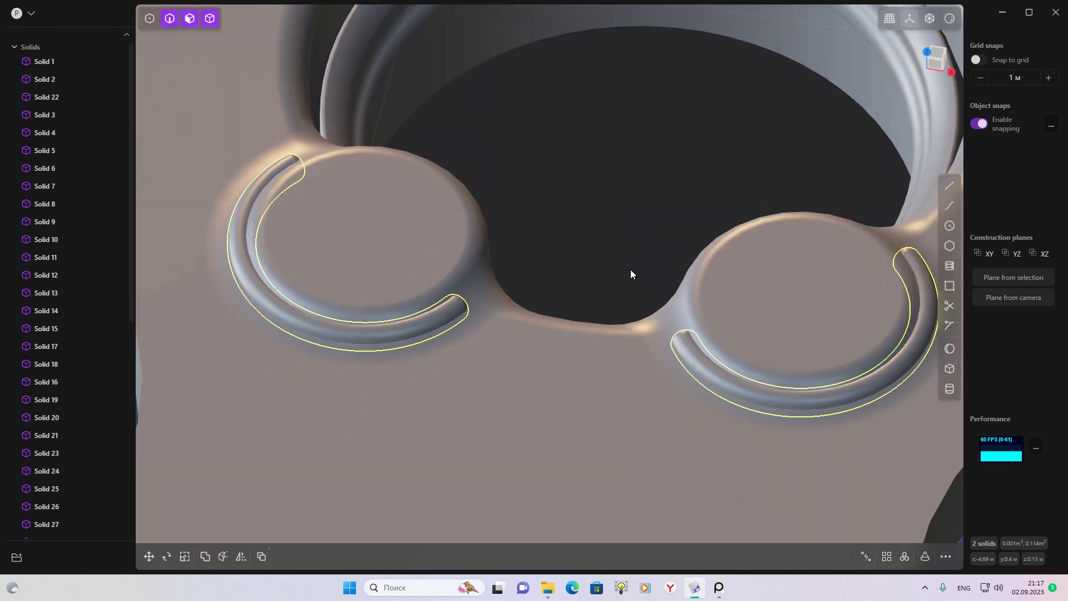
Union the right arc rib with the base plate
left_click(695, 358)
left_click(714, 292, "shift")
key("shift+b")
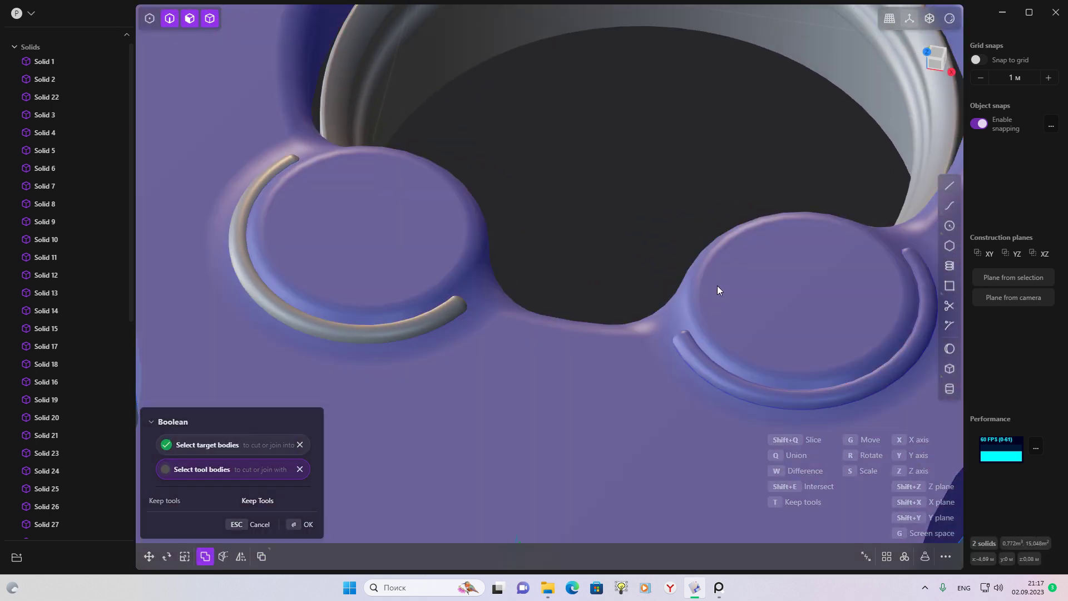
scroll(717, 290, "up", 2)
key("Return")
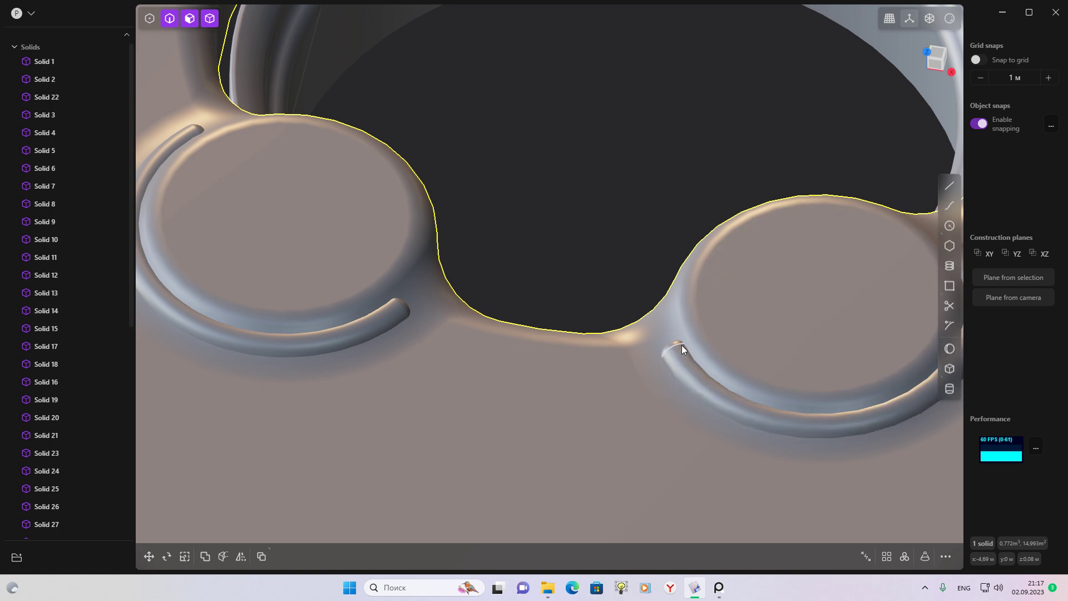
Union the left arc rib with the plate
left_click(404, 302, "shift")
middle_click_drag(470, 246, 711, 347, "shift")
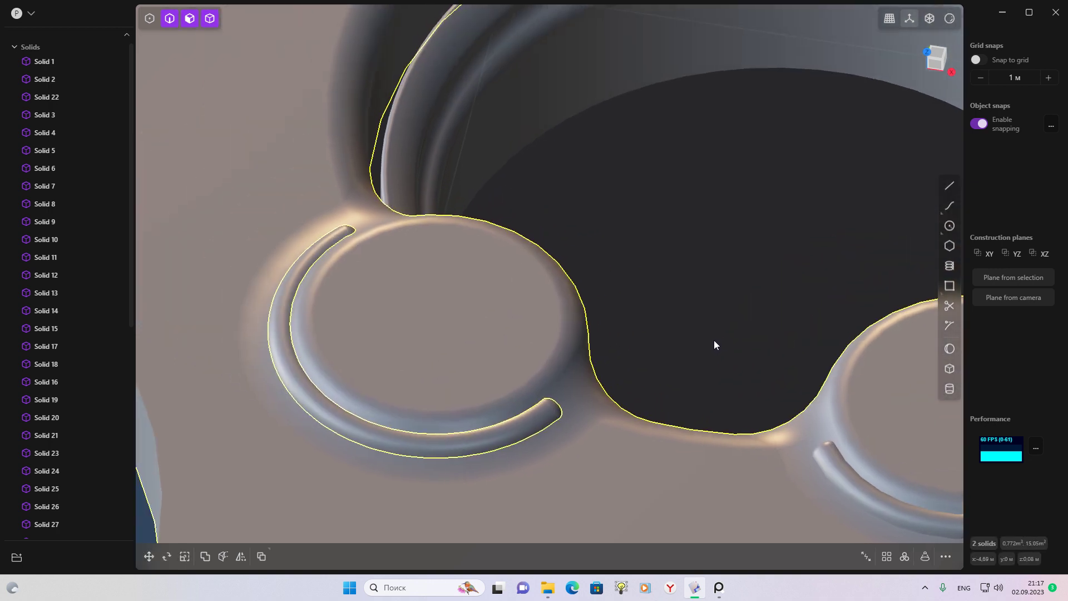
key("shift+b")
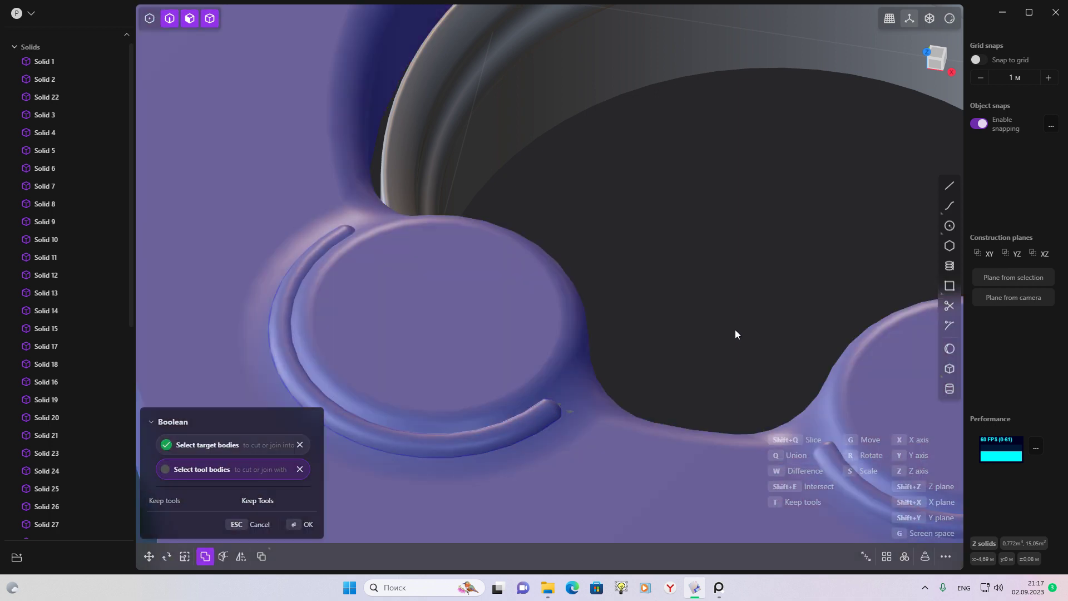
scroll(548, 435, "down", 2)
scroll(636, 417, "up", 2)
scroll(633, 363, "up", 2)
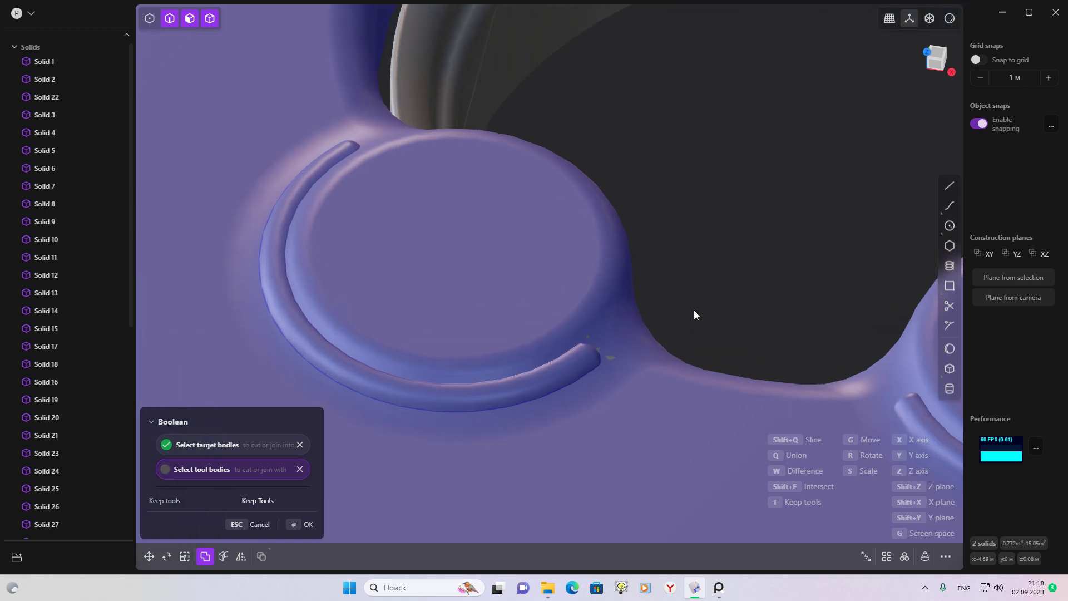
scroll(703, 337, "up", 1)
scroll(713, 334, "up", 1)
scroll(716, 319, "down", 2)
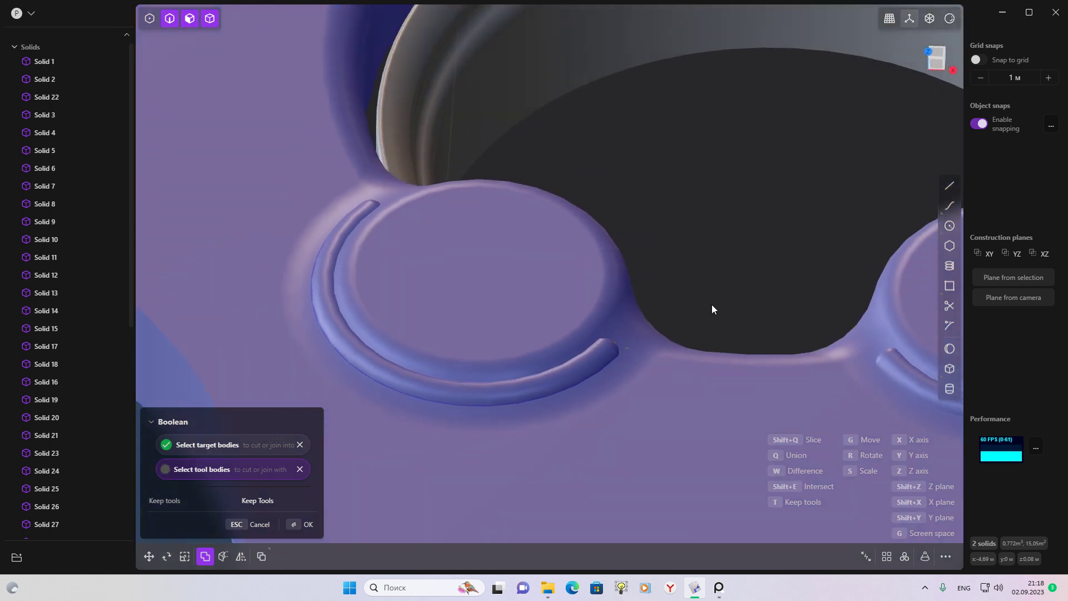
middle_click_drag(710, 305, 649, 344)
scroll(575, 338, "up", 2)
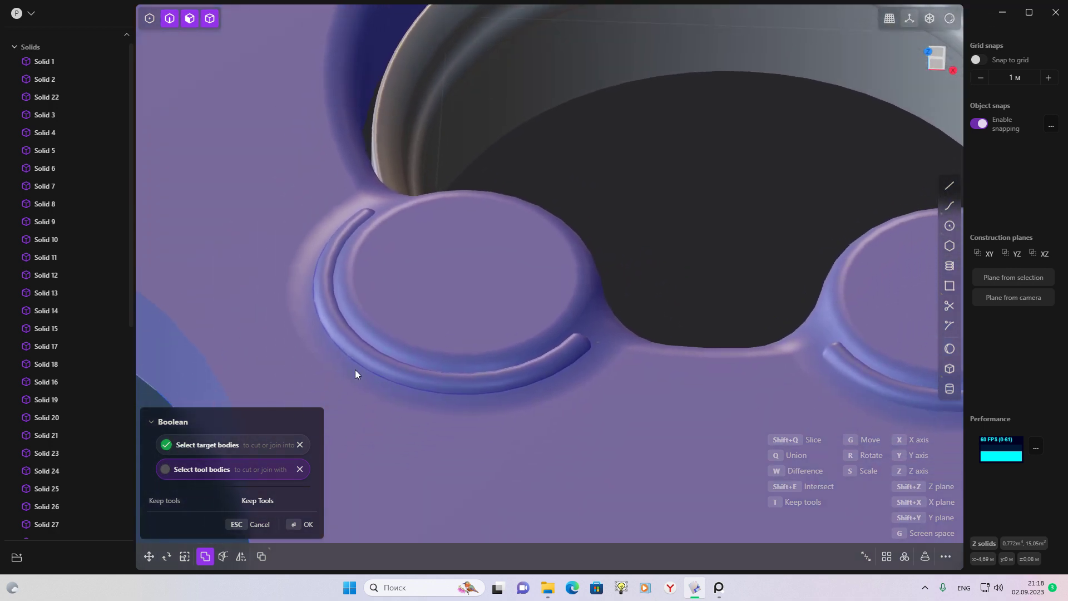
middle_click_drag(707, 262, 853, 482)
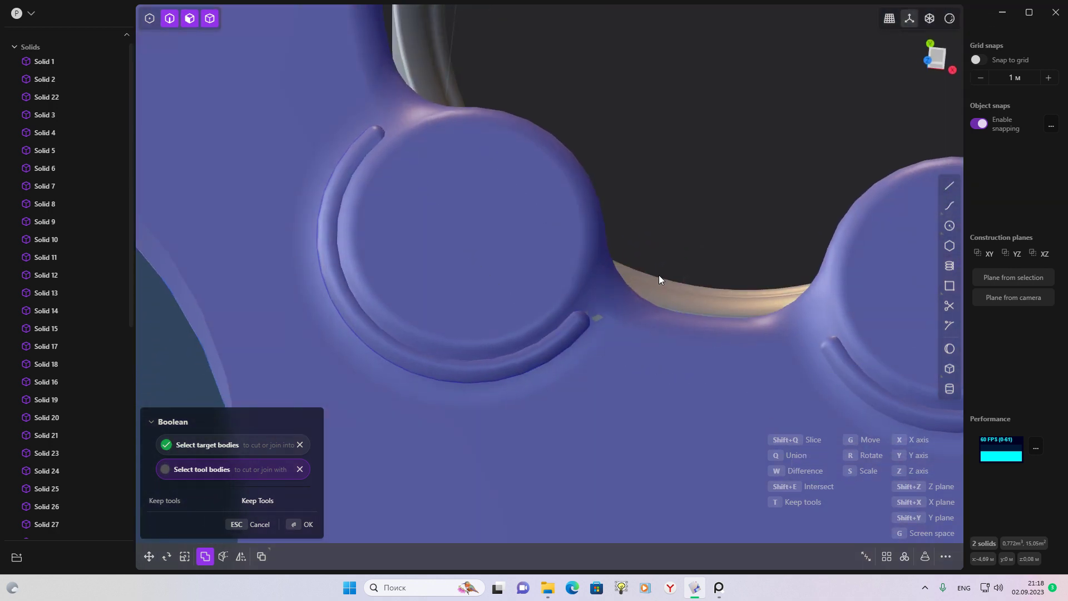
key("Escape")
Start a fillet on one arc rib's base edge, then back out to pick more edges
left_click(577, 313)
key("f")
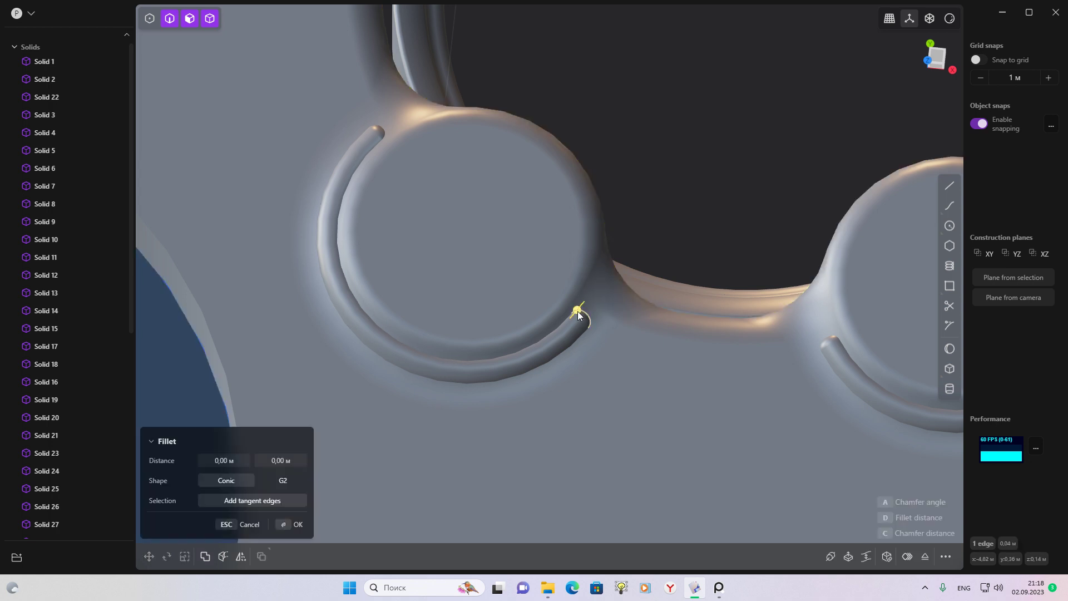
key("Escape")
middle_click_drag(586, 298, 678, 353)
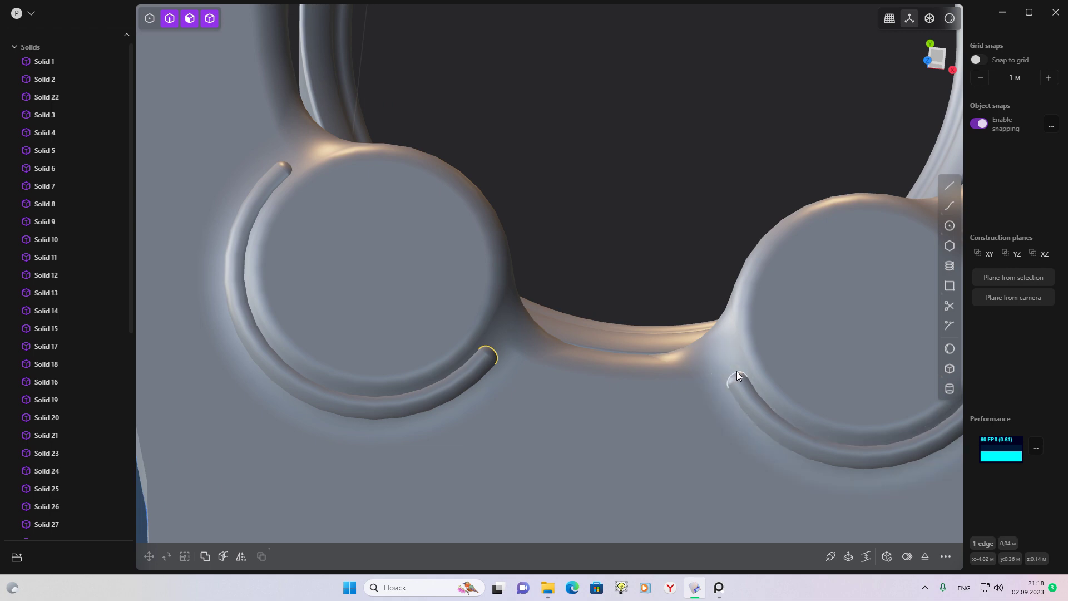
Fillet both arc rib base edges at about 0.047 m, then leave the reference image
left_click(737, 371)
key("f")
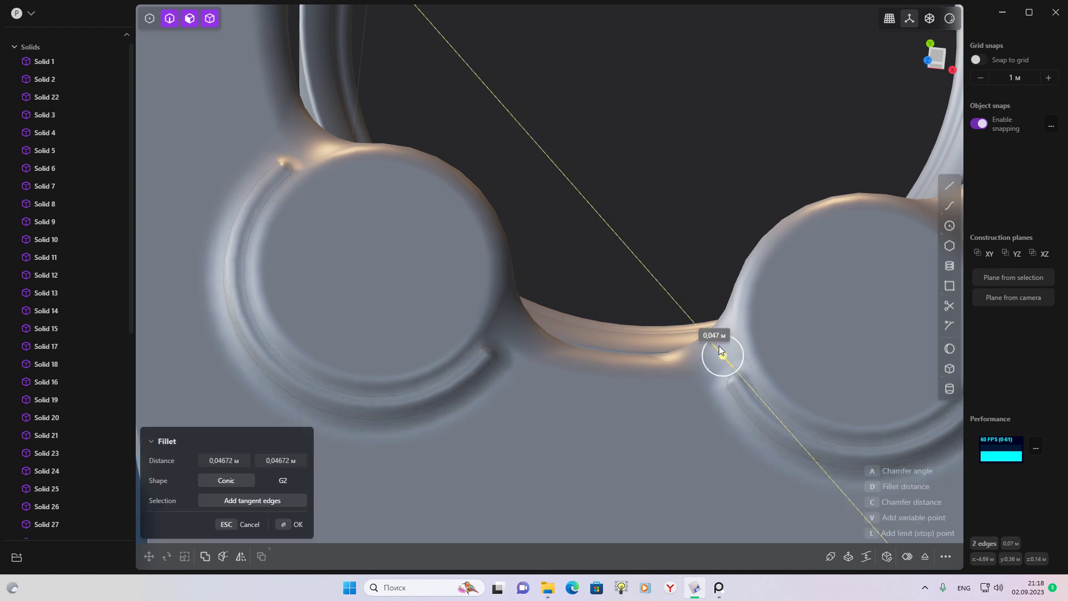
middle_click_drag(718, 345, 657, 230)
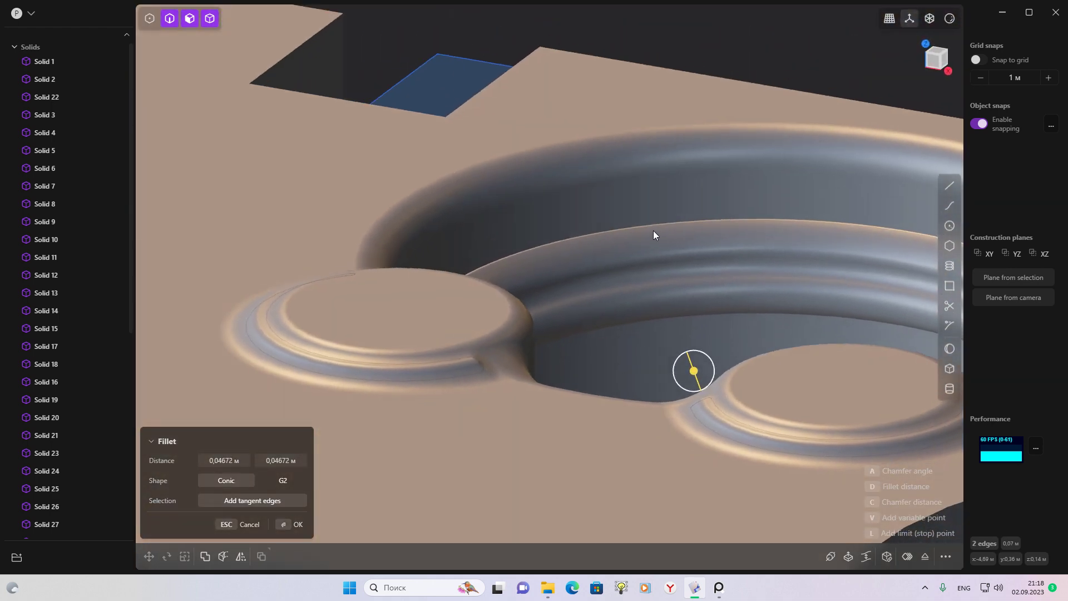
scroll(656, 231, "up", 3)
scroll(710, 232, "up", 3)
scroll(705, 242, "up", 3)
scroll(698, 248, "up", 3)
scroll(586, 344, "up", 2)
middle_click_drag(798, 406, 680, 394, "shift")
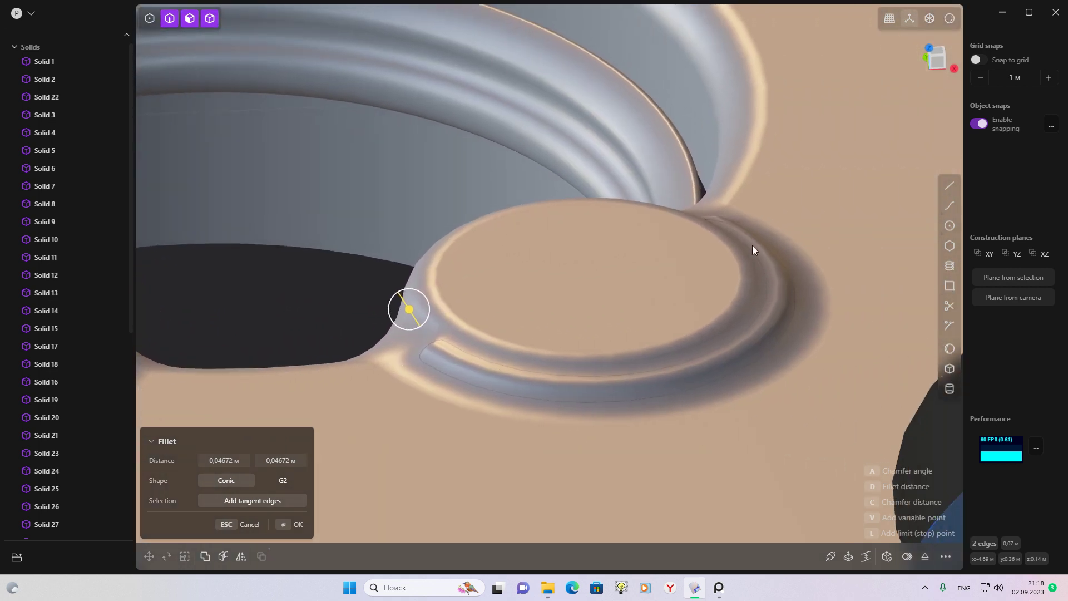
scroll(706, 368, "down", 3)
scroll(536, 333, "down", 2)
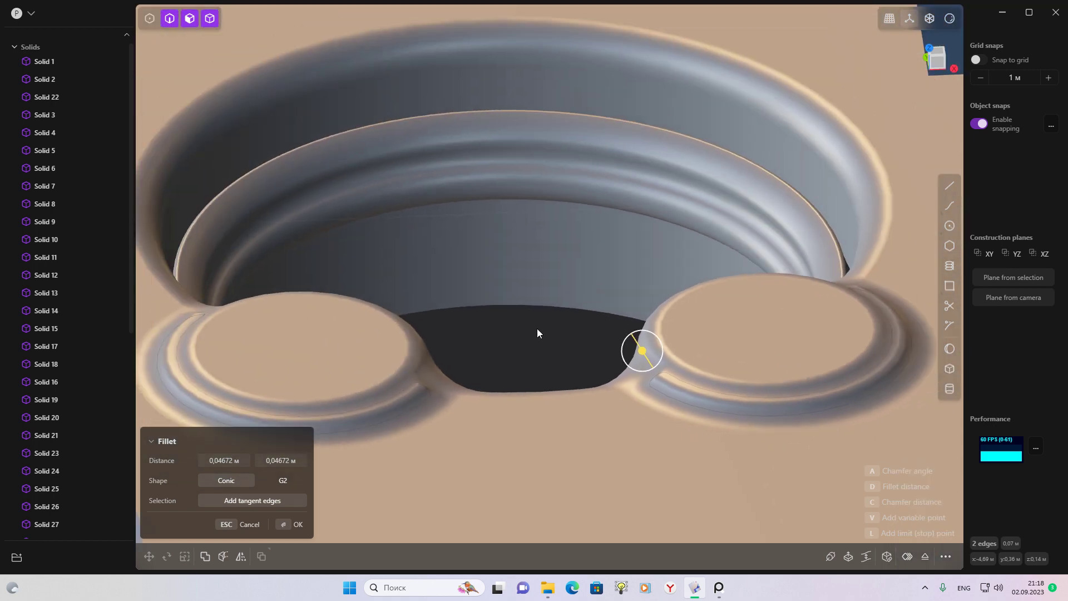
key("Return")
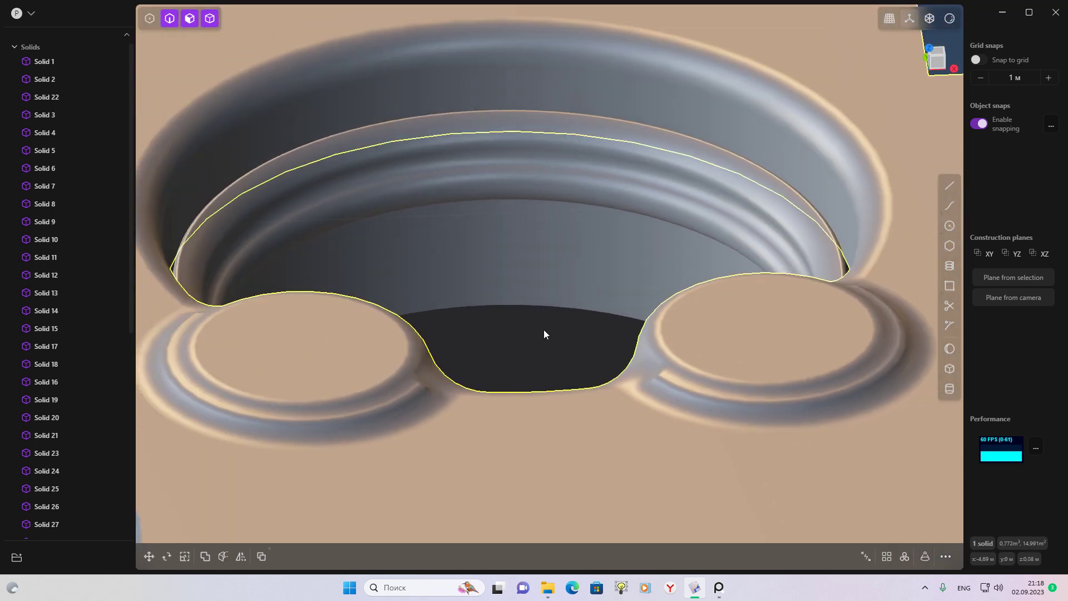
mouse_move(543, 330)
middle_mouse_down()
mouse_move(538, 411)
mouse_move(554, 255)
mouse_move(396, 191)
mouse_move(590, 225)
mouse_move(616, 338)
mouse_move(544, 365)
mouse_move(547, 380)
middle_mouse_up()
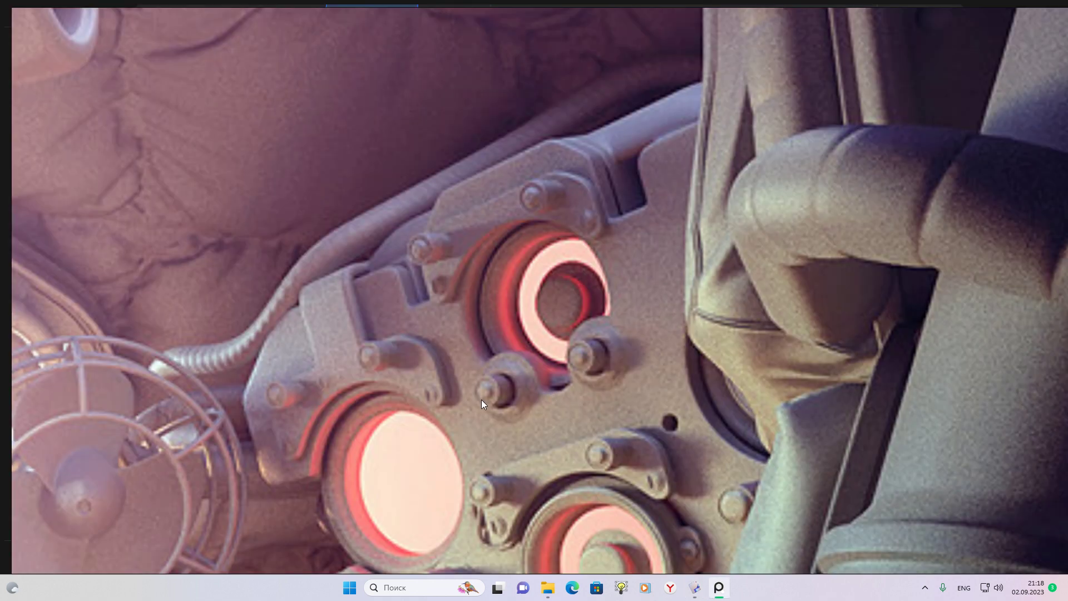
left_click(694, 588)
scroll(463, 376, "up", 3)
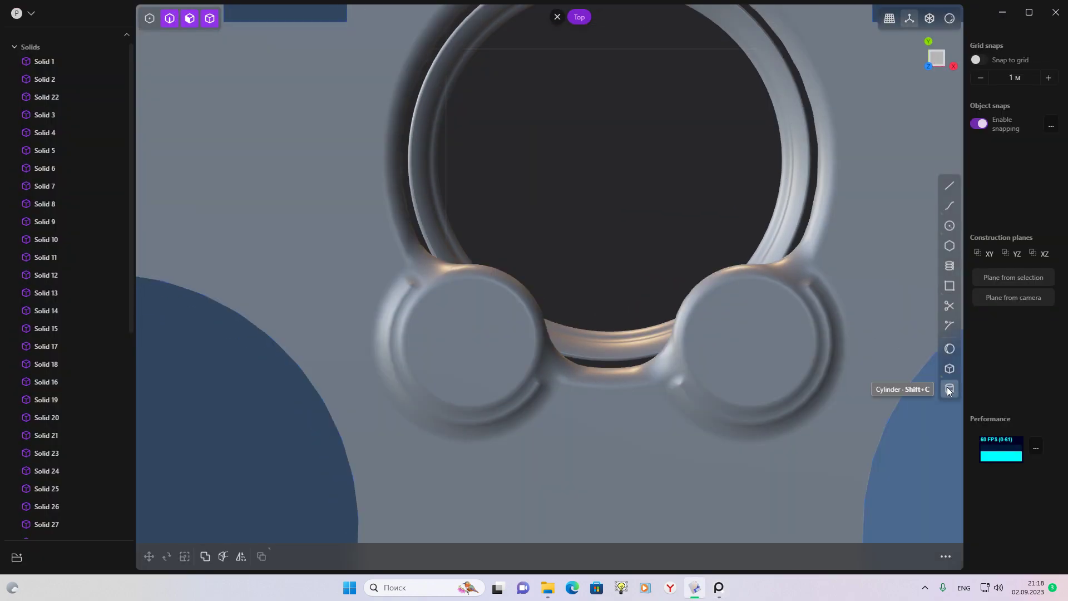
Cut a cylinder into the left bump, then undo the hole cut
left_click(948, 387)
scroll(480, 332, "up", 2)
left_click(471, 344)
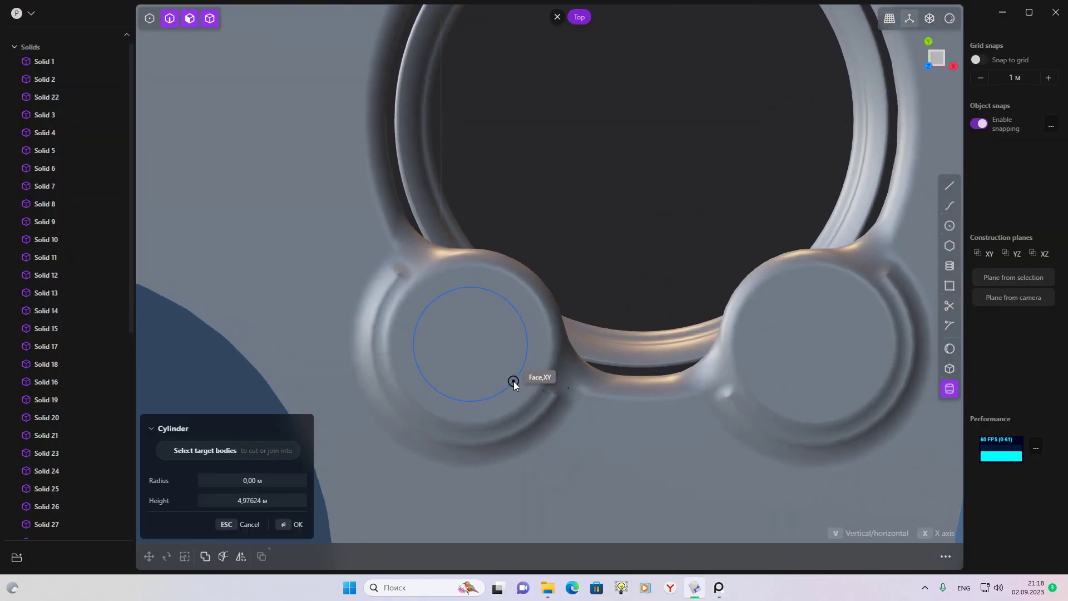
left_click(508, 378)
middle_click_drag(505, 349, 472, 32)
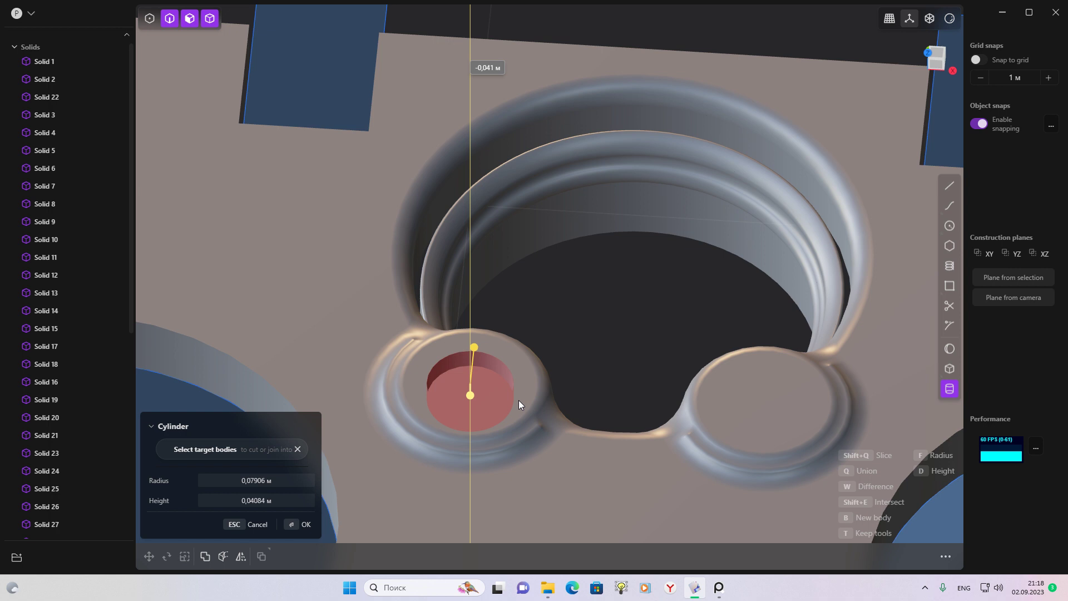
left_click(518, 400)
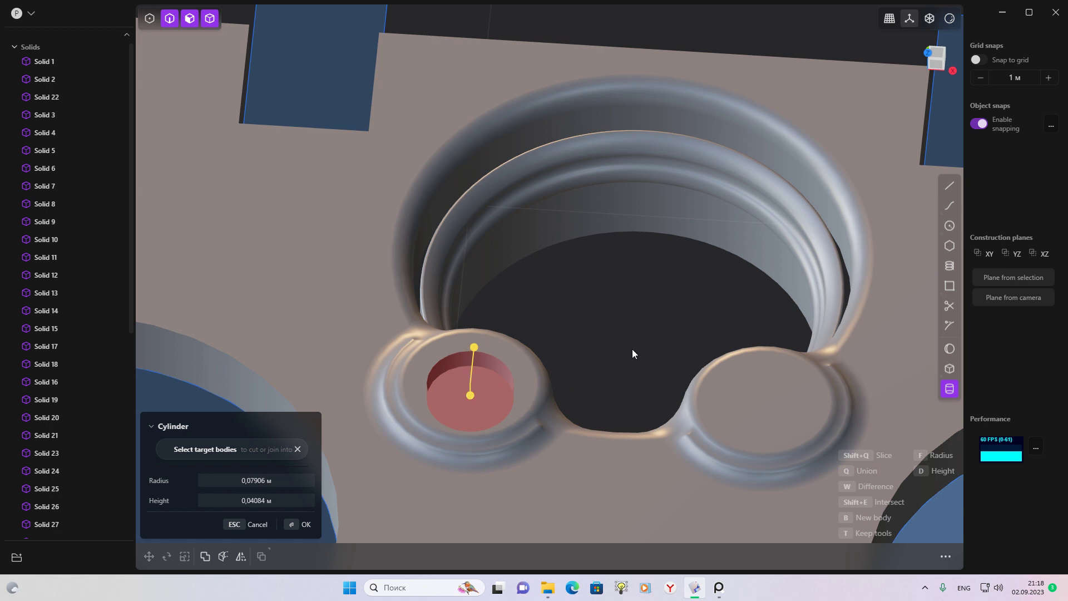
key("Return")
key("alt+x")
middle_click_drag(641, 344, 645, 290)
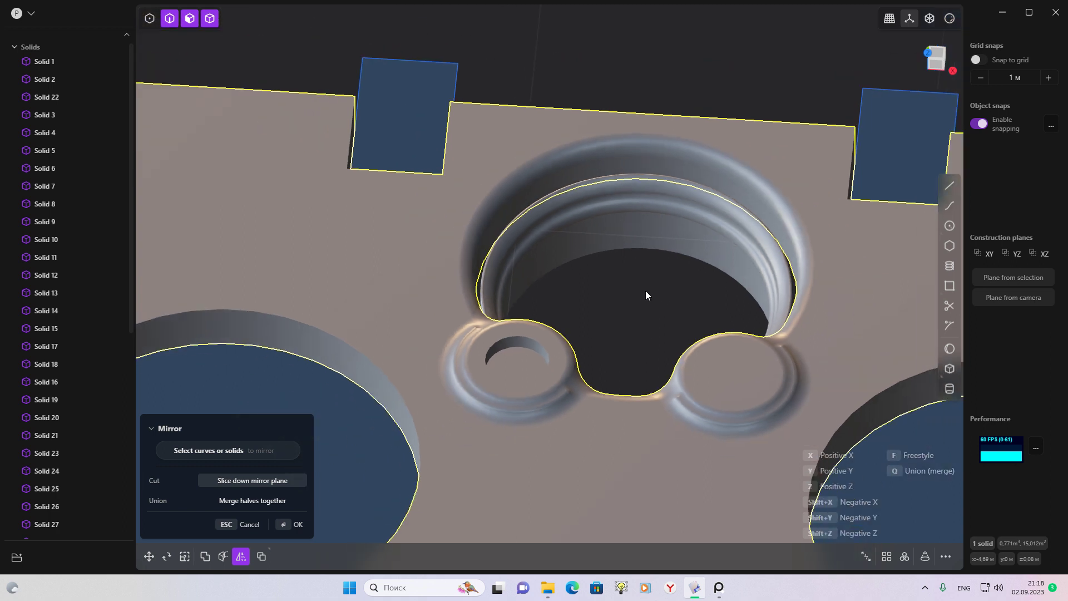
key("x")
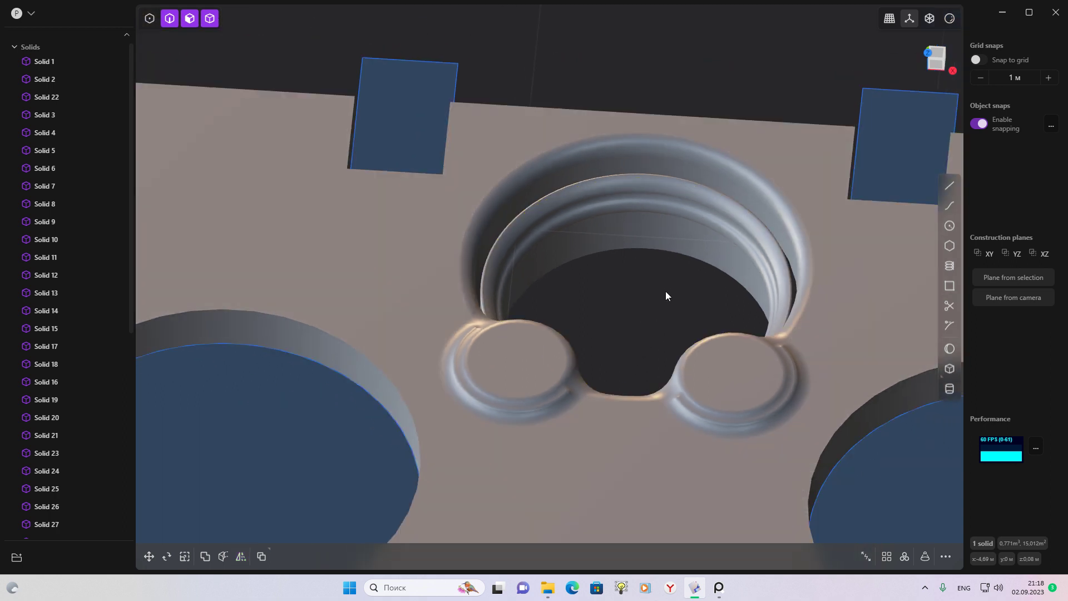
scroll(665, 296, "up", 2)
scroll(510, 356, "up", 3)
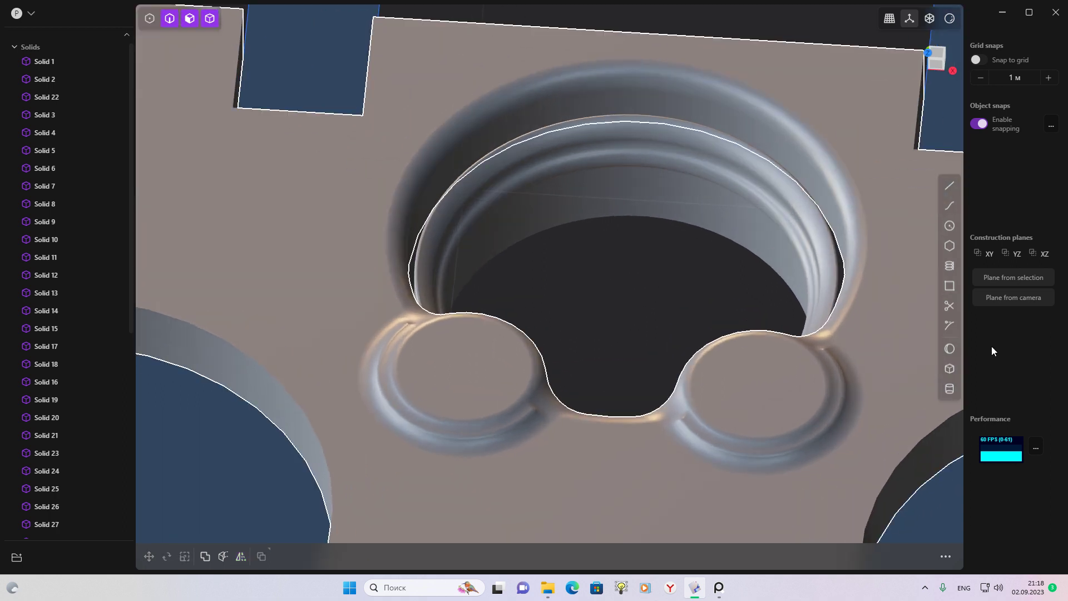
Redraw a short cylinder on the left bump as a separate body
left_click(948, 388)
left_click(465, 372)
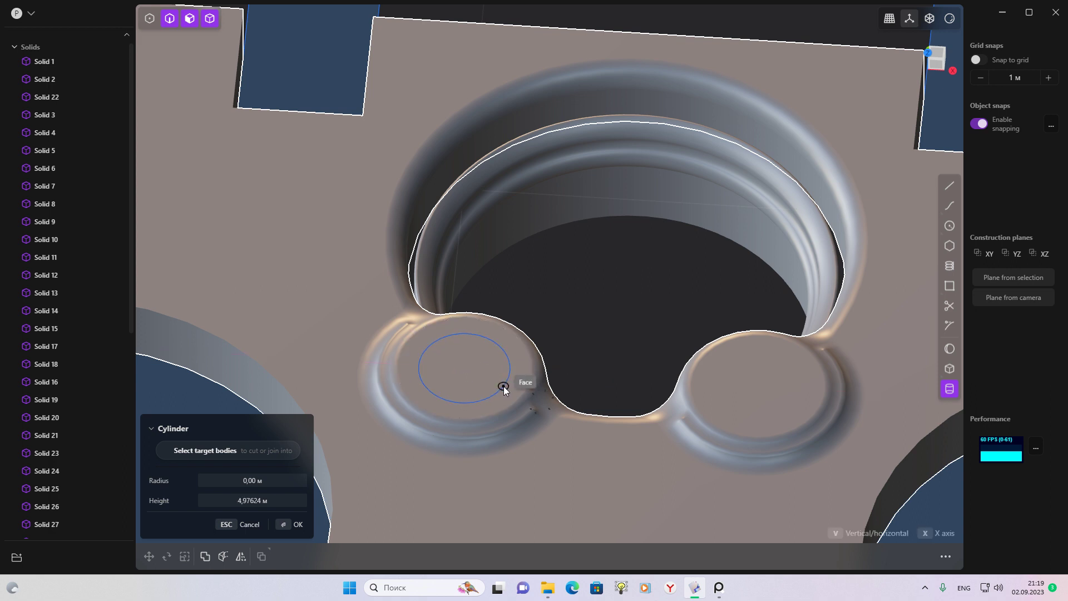
left_click(503, 386)
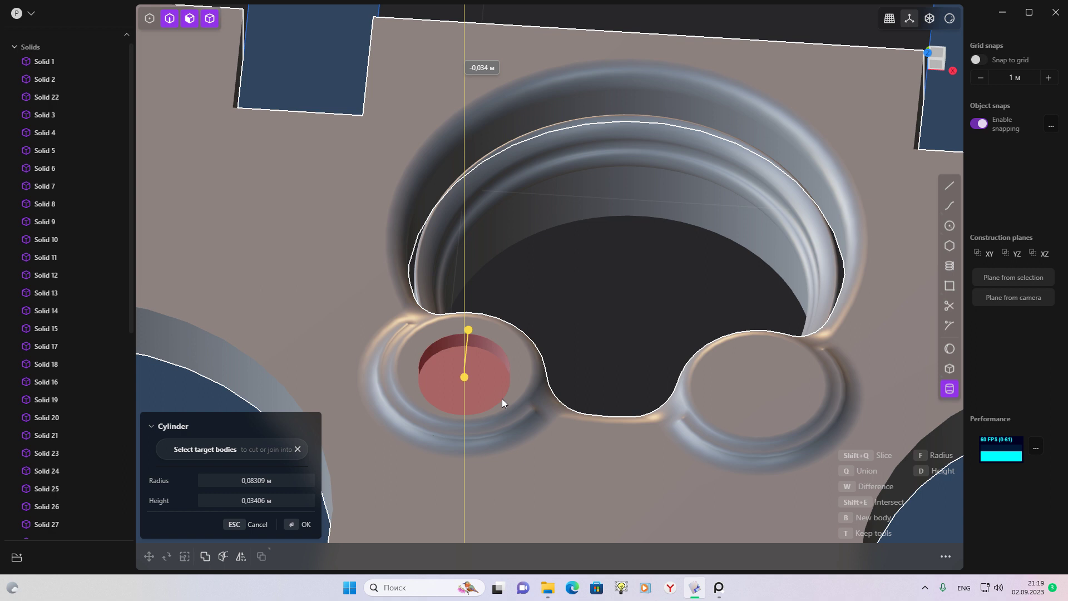
left_click(501, 398)
scroll(608, 319, "down", 2)
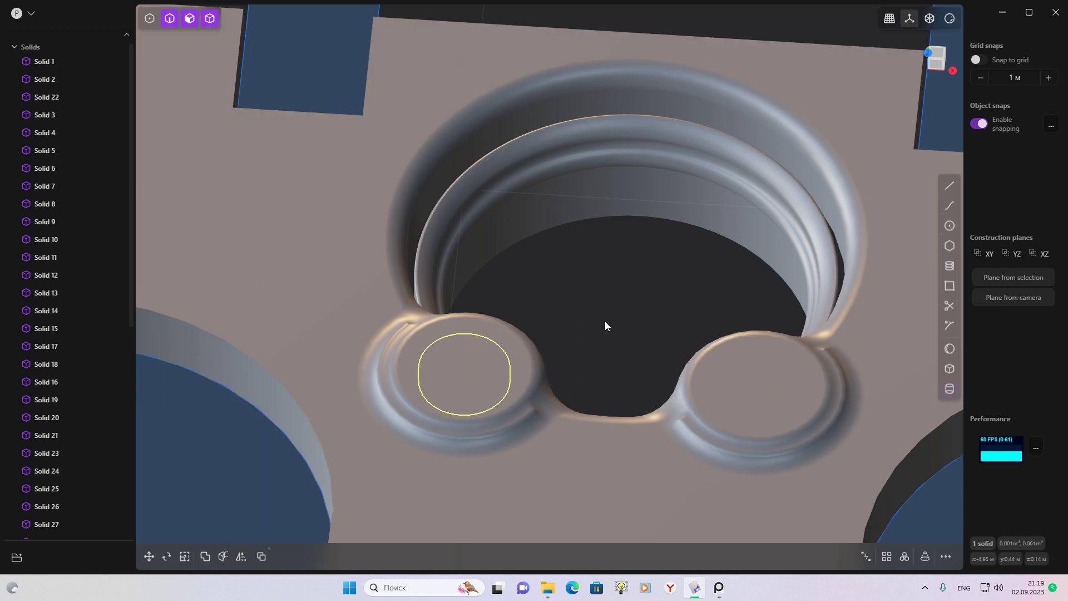
scroll(617, 304, "down", 1)
Mirror the cylinder from a top view, placing the mirror plane at the ring centre
key("alt+x")
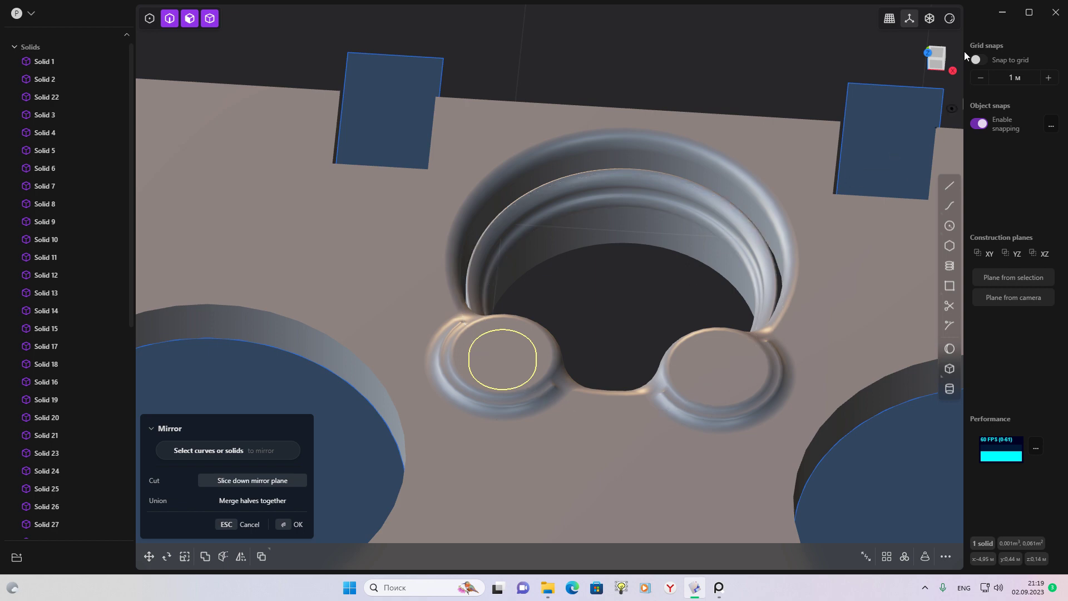
left_click(936, 52)
middle_click_drag(590, 191, 567, 301)
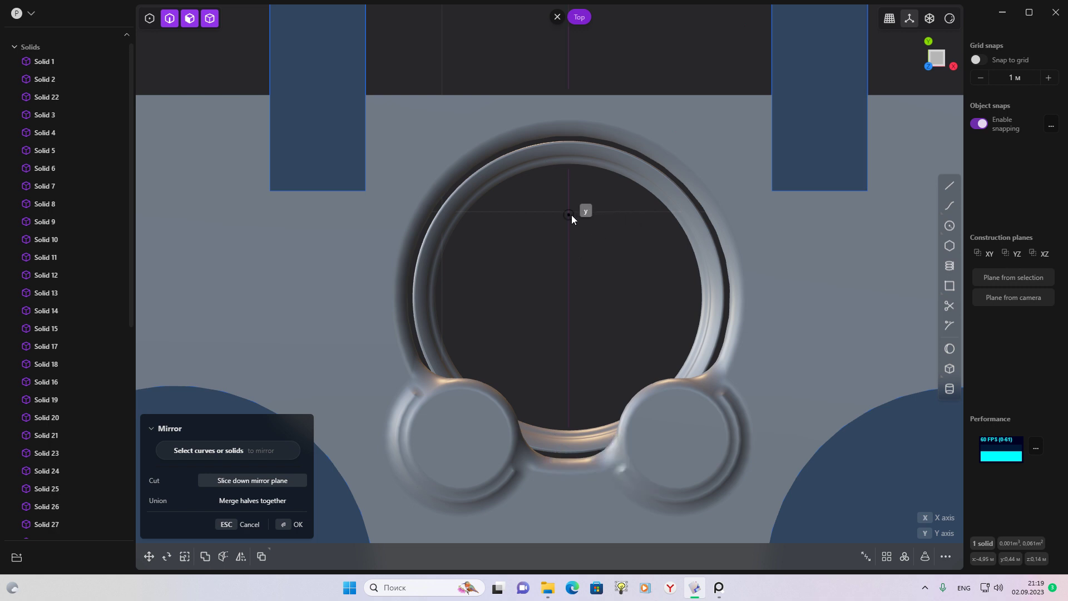
left_click(571, 215)
Confirm the mirrored cylinder and subtract both cylinders from the plate as holes
mouse_move(572, 306)
middle_mouse_down()
mouse_move(603, 156)
mouse_move(616, 242)
middle_mouse_up()
key("Return")
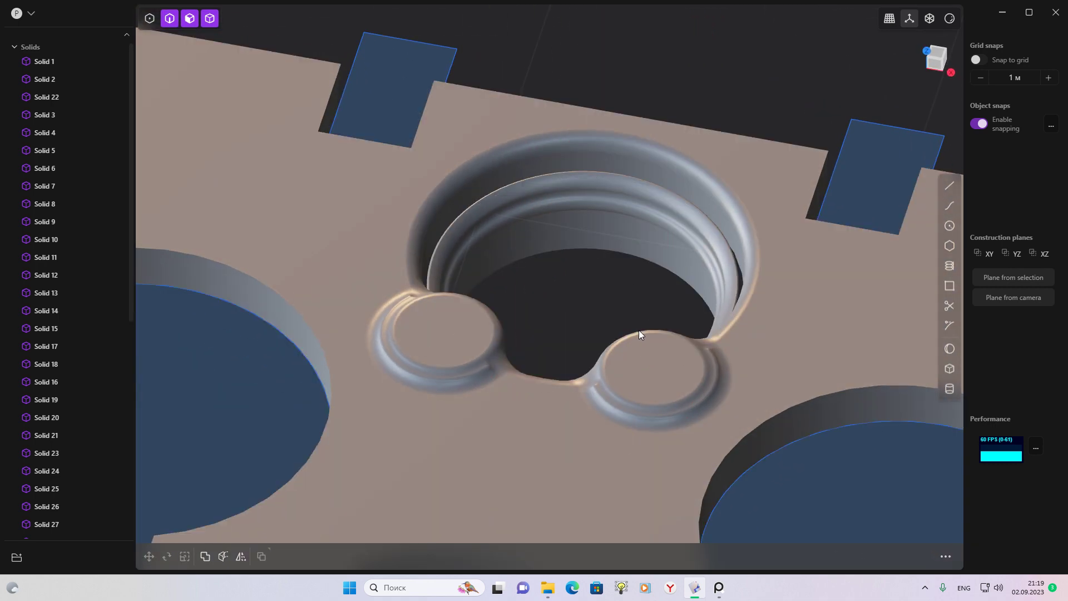
left_click(639, 334)
key("shift+b")
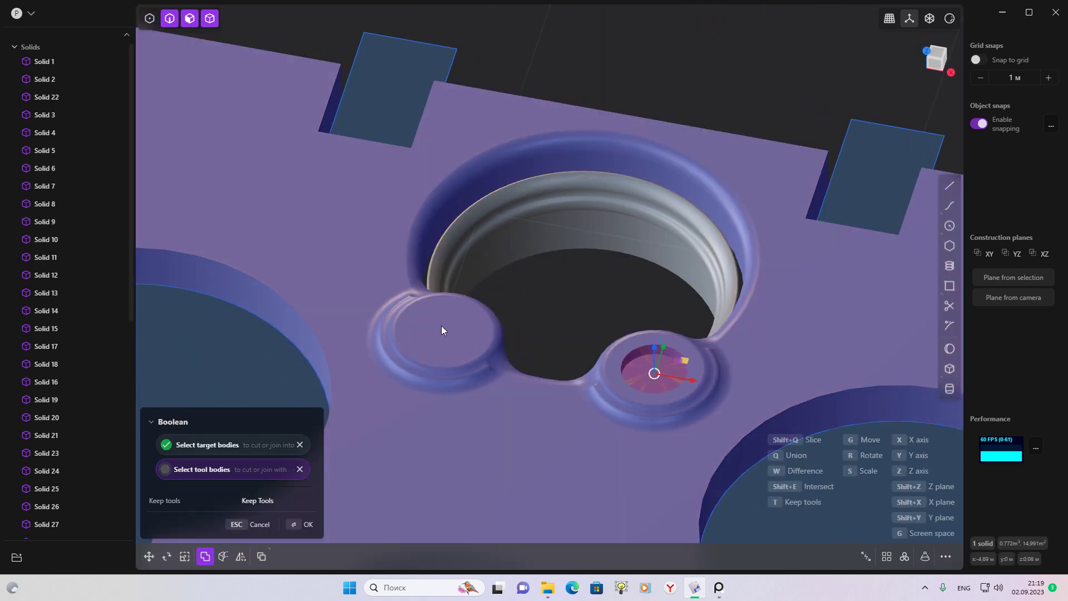
left_click(455, 331)
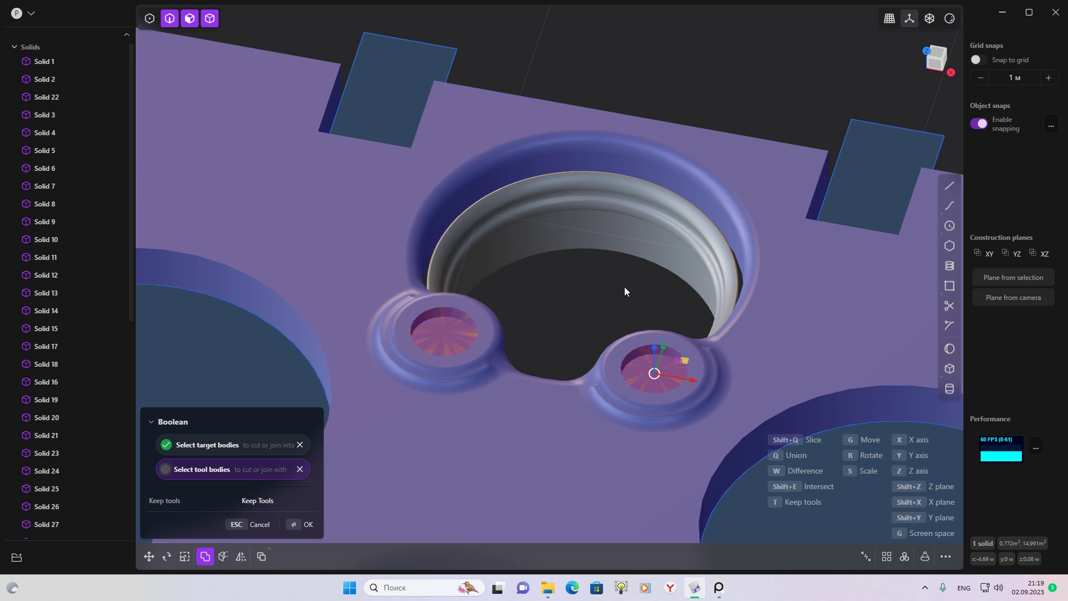
key("Return")
scroll(543, 319, "up", 2)
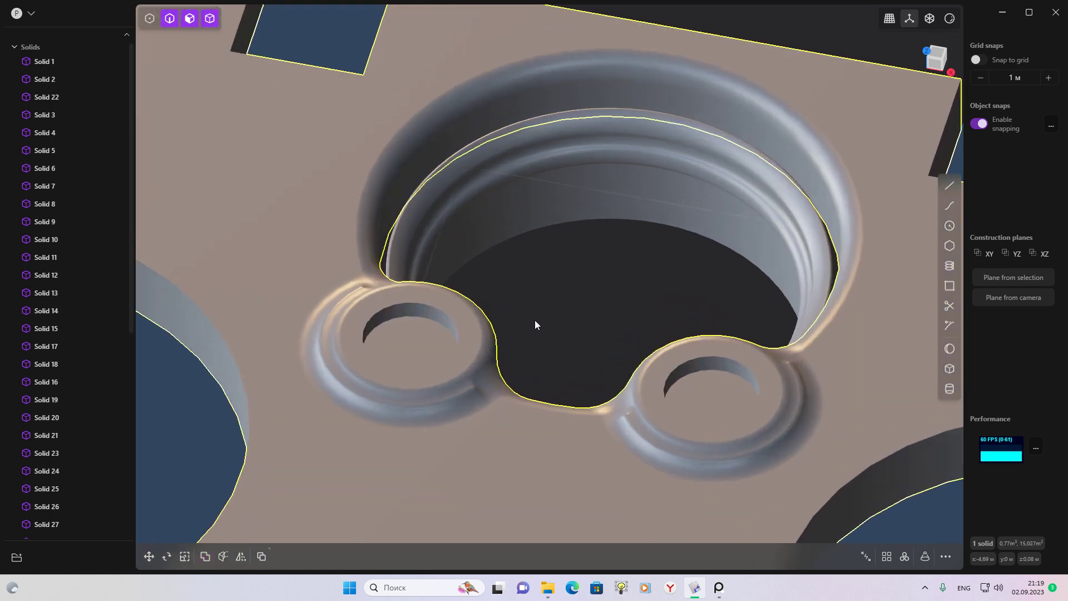
Fillet the top and bottom rim edges of both bump holes at about 0.012 m
left_click(414, 321)
key("Escape")
left_click(436, 310)
key("f")
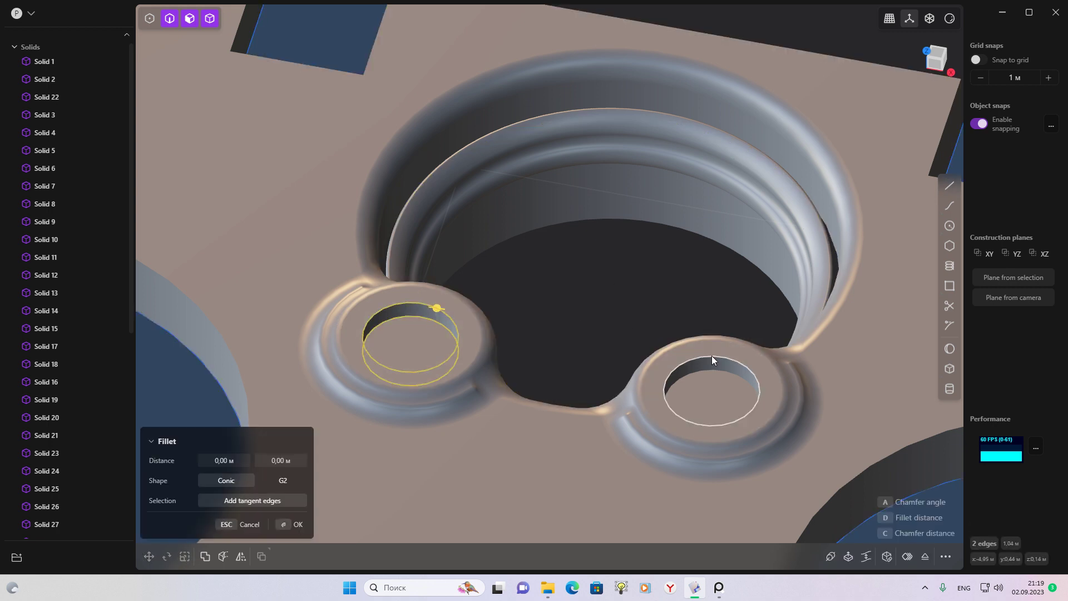
left_click(711, 357)
key("KP_7")
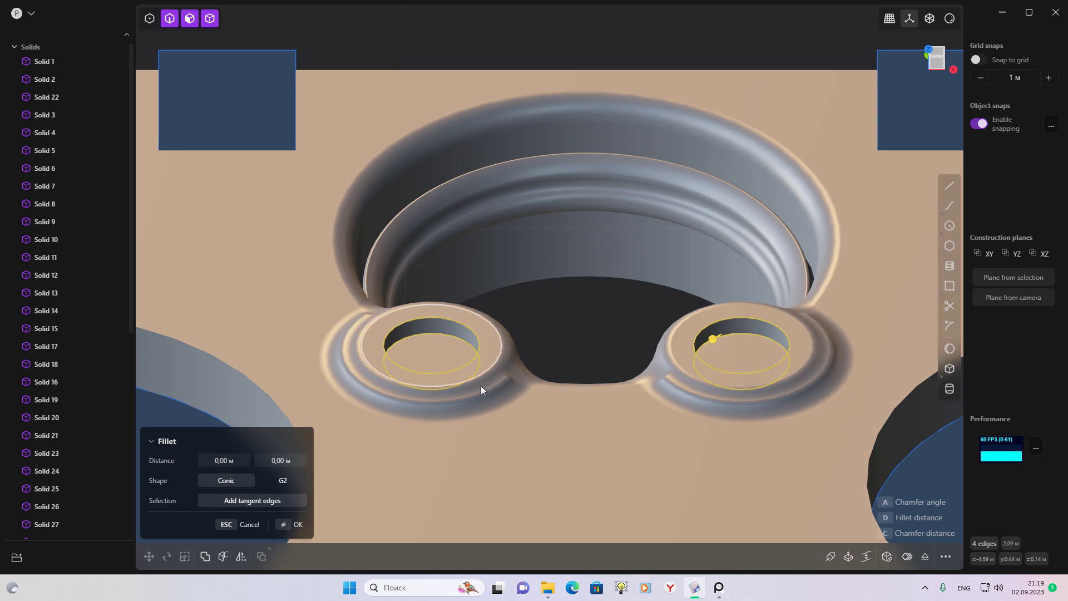
left_click_drag(714, 336, 721, 339)
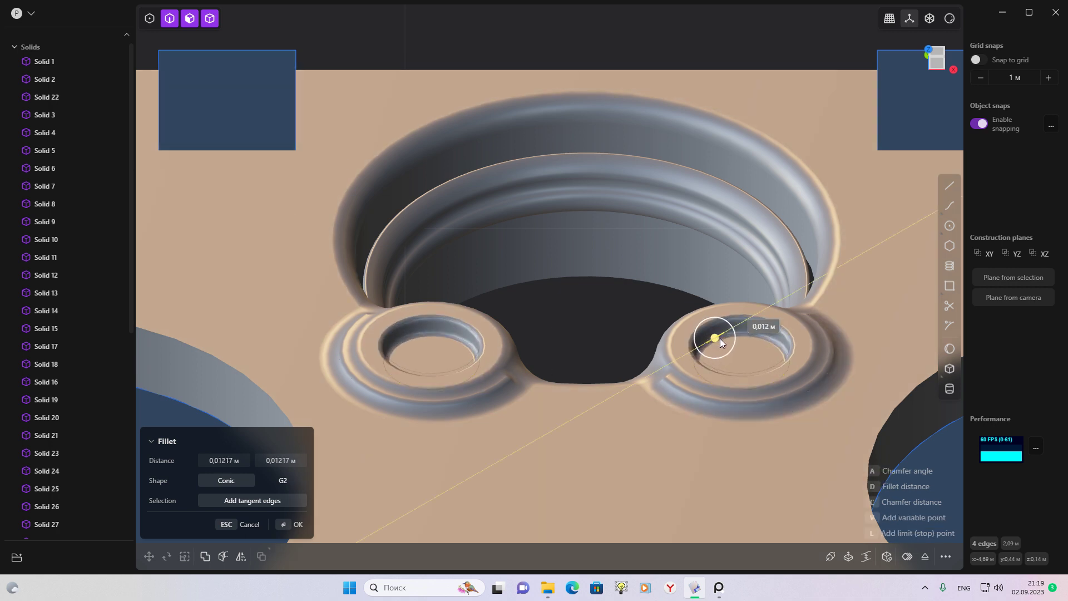
key("Return")
Inspect the holed pegs, switch to top view and leave the reference image
mouse_move(595, 314)
middle_mouse_down()
mouse_move(711, 291)
mouse_move(637, 289)
mouse_move(588, 374)
mouse_move(756, 229)
mouse_move(560, 149)
mouse_move(647, 260)
mouse_move(591, 283)
mouse_move(579, 317)
mouse_move(730, 265)
mouse_move(462, 370)
mouse_move(591, 331)
mouse_move(612, 283)
mouse_move(569, 361)
mouse_move(670, 292)
mouse_move(803, 279)
mouse_move(775, 297)
mouse_move(800, 259)
mouse_move(790, 244)
mouse_move(644, 356)
middle_mouse_up()
scroll(602, 370, "down", 2)
scroll(756, 234, "up", 1)
left_click(930, 60)
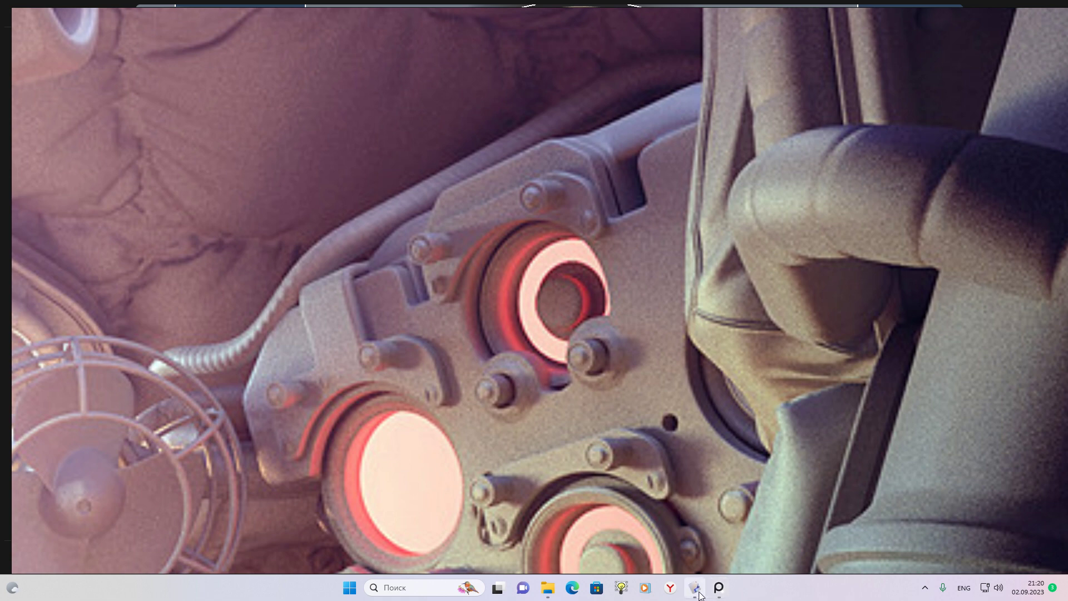
left_click(720, 587)
Draw a cylinder of radius 0.05686 m in the left hole, 0.18386 m tall
left_click(950, 387)
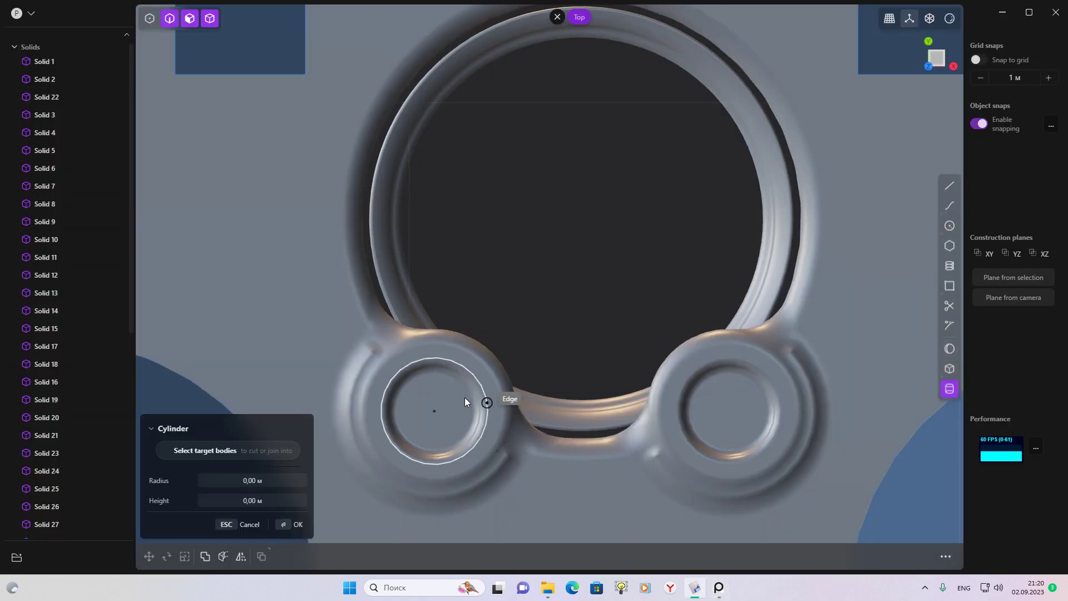
scroll(430, 410, "up", 2)
scroll(427, 411, "up", 2)
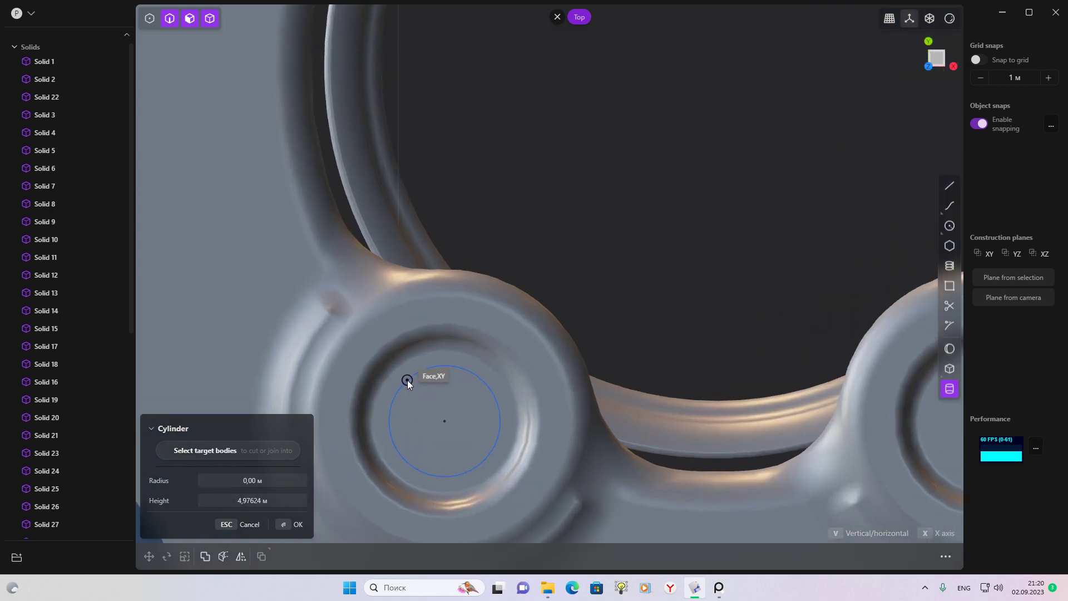
left_click(427, 385)
mouse_move(427, 385)
middle_mouse_down()
mouse_move(500, 364)
mouse_move(486, 287)
mouse_move(556, 291)
mouse_move(575, 227)
middle_mouse_up()
scroll(575, 227, "down", 3)
scroll(570, 239, "down", 3)
scroll(584, 382, "down", 2)
scroll(631, 325, "down", 1)
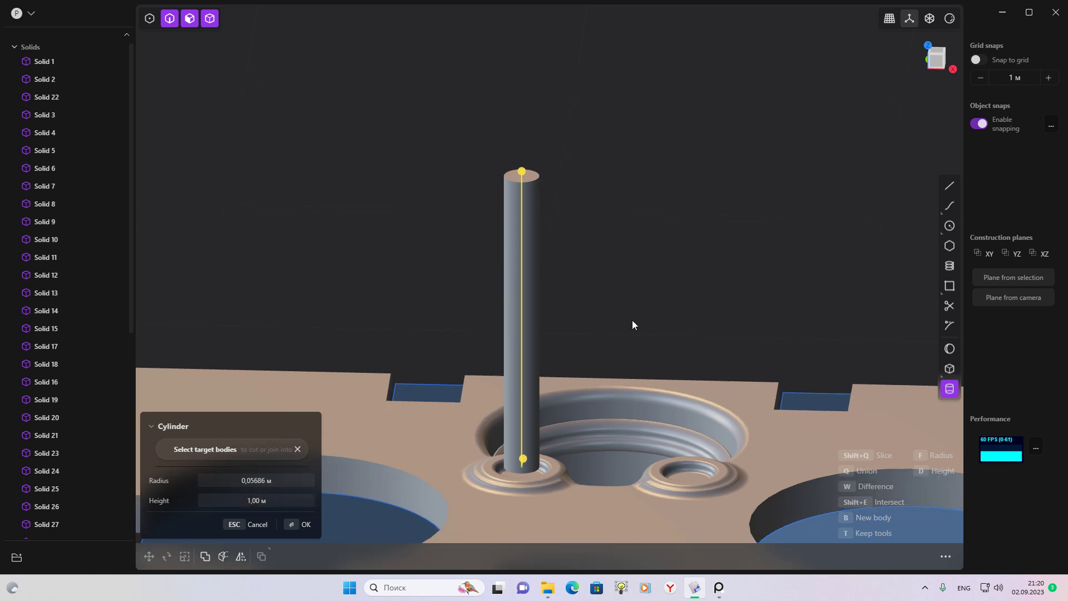
scroll(633, 323, "down", 1)
scroll(651, 322, "down", 2)
scroll(570, 309, "down", 2)
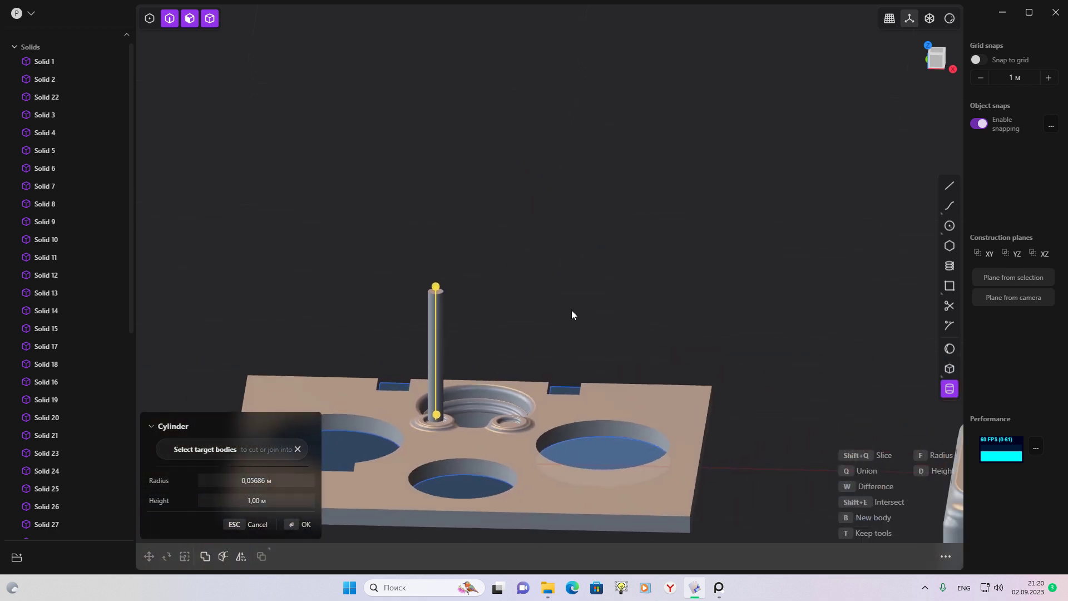
scroll(774, 241, "down", 2)
scroll(765, 278, "down", 1)
scroll(645, 352, "up", 1)
scroll(591, 274, "up", 2)
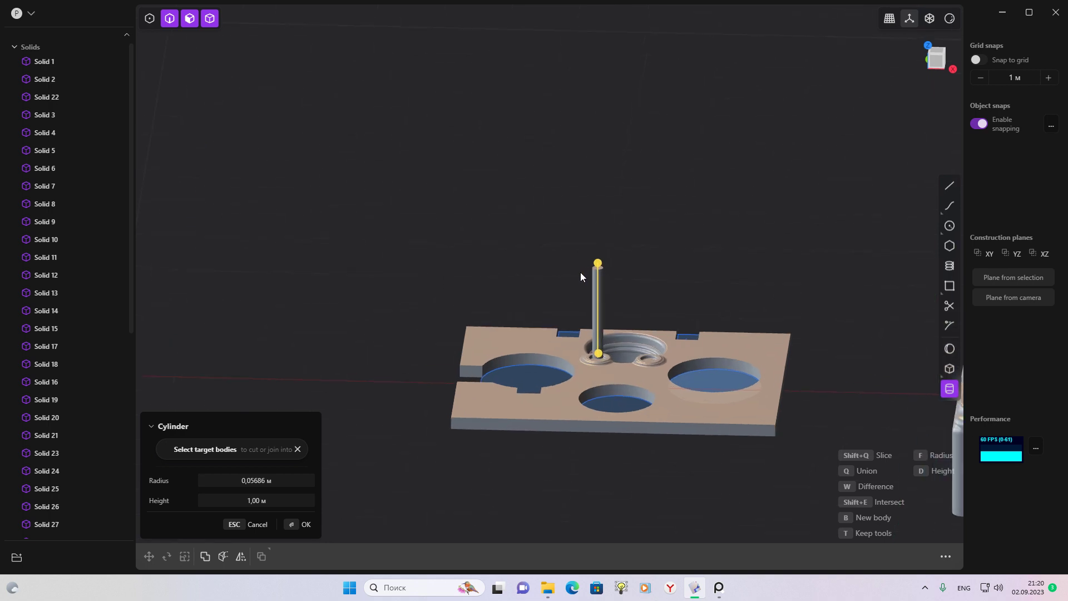
scroll(624, 322, "up", 2)
scroll(567, 212, "up", 2)
scroll(663, 244, "up", 2)
scroll(586, 149, "down", 1)
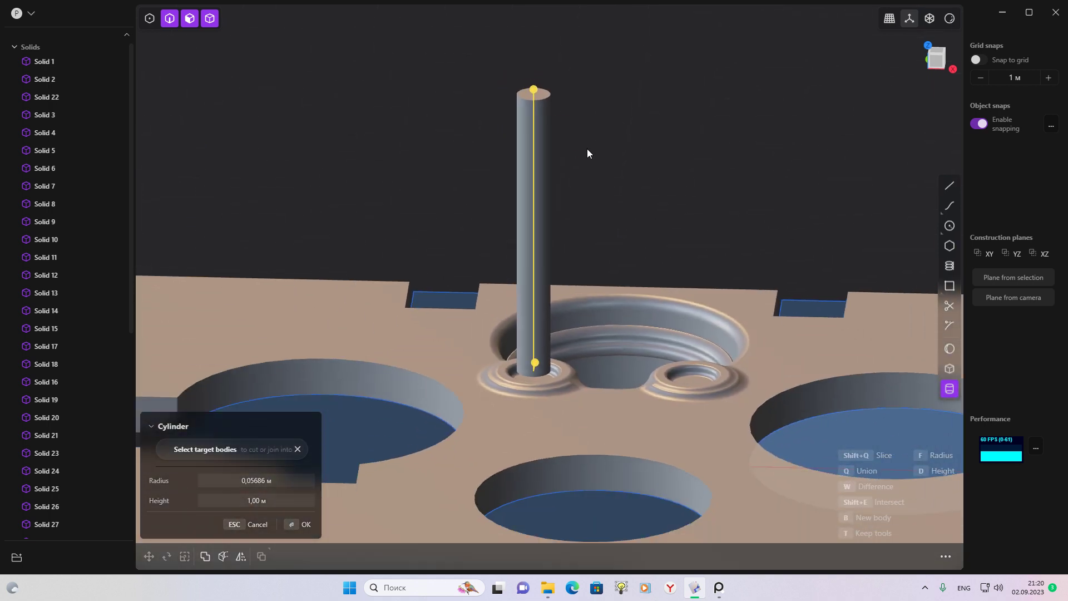
scroll(531, 86, "up", 1)
left_click_drag(534, 86, 570, 359)
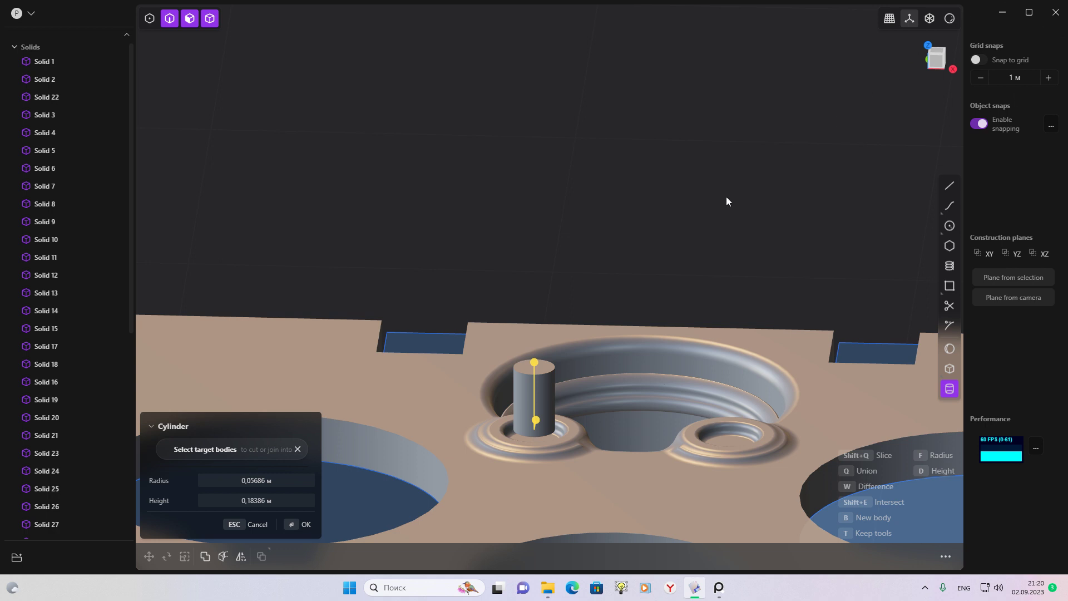
scroll(592, 383, "up", 1)
scroll(641, 232, "up", 1)
scroll(634, 234, "up", 1)
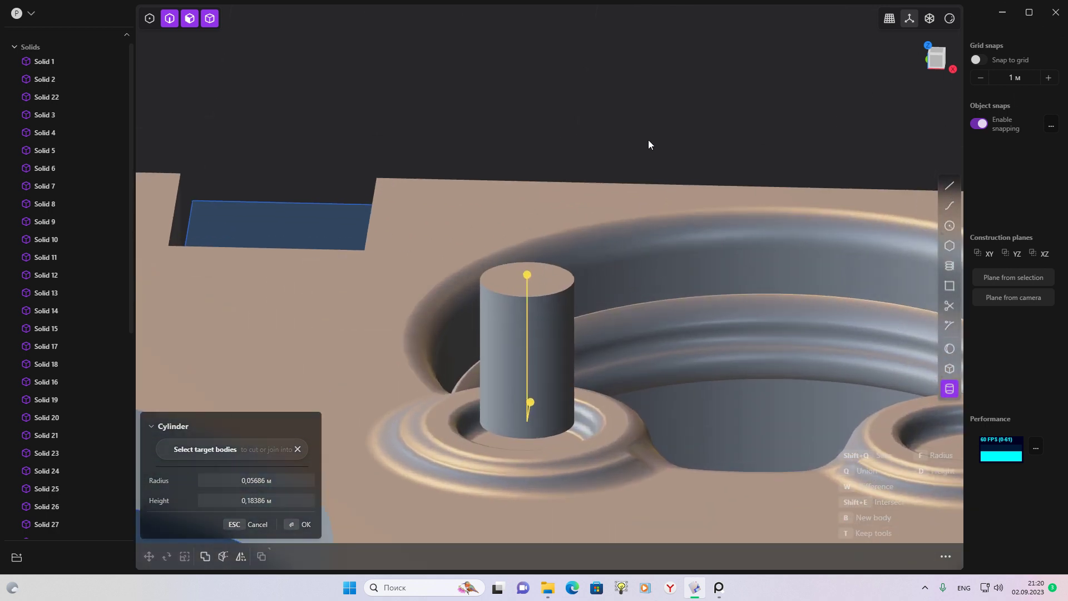
Commit the short peg cylinder and start lowering it into the left bump hole
key("Return")
left_click(533, 315)
key("g")
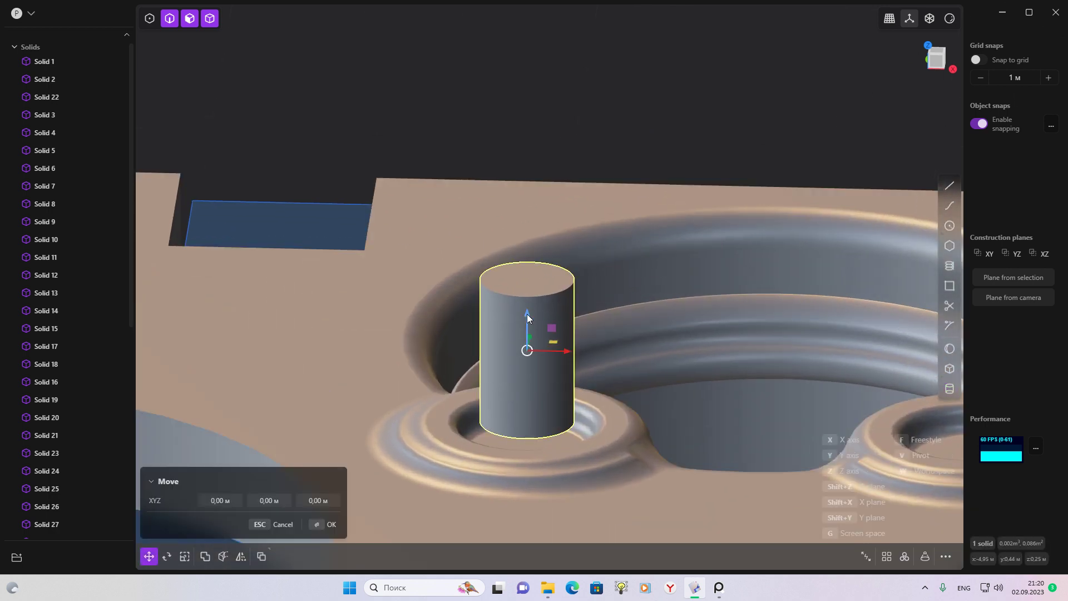
left_click_drag(527, 314, 571, 326)
middle_click_drag(571, 327, 639, 250)
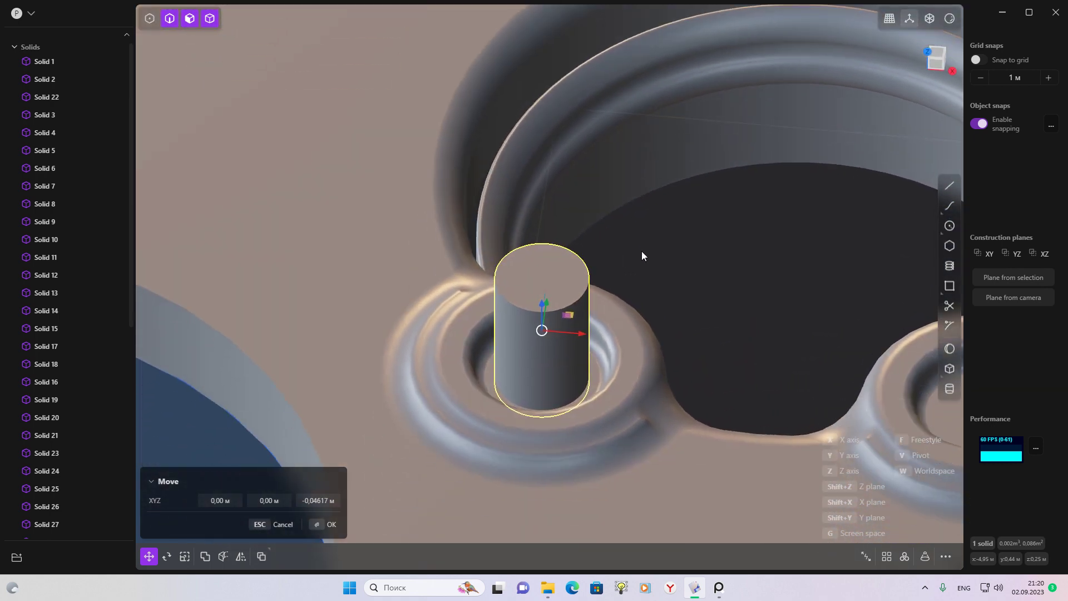
middle_click_drag(536, 303, 518, 239)
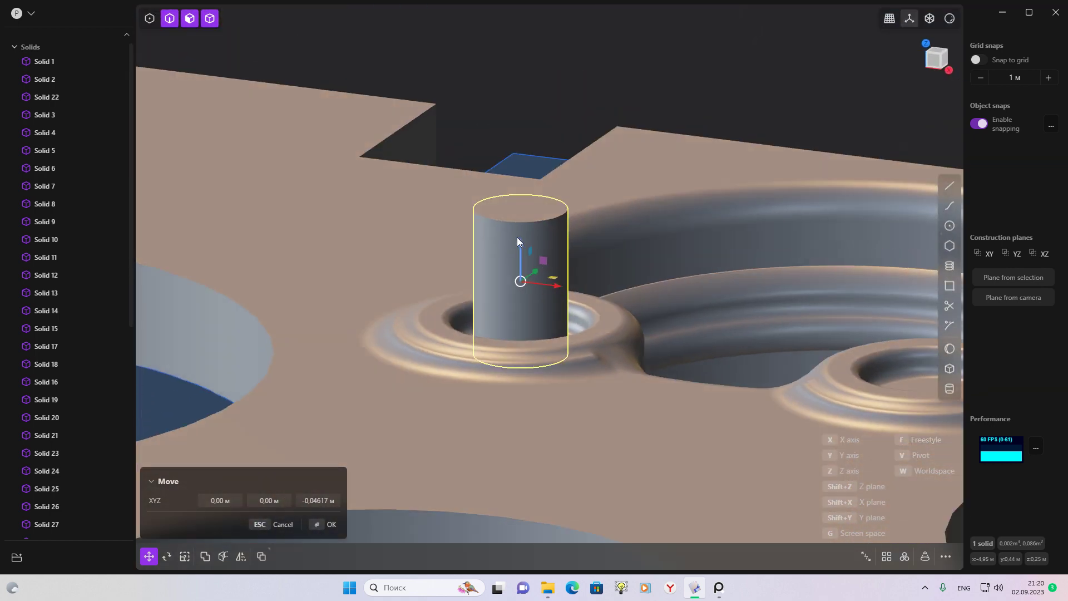
Adjust the peg's depth until it sits about 0.085 m down along Z, then confirm
left_click_drag(518, 239, 527, 259)
mouse_move(526, 259)
middle_mouse_down()
mouse_move(588, 193)
mouse_move(571, 207)
middle_mouse_up()
left_click_drag(571, 208, 633, 296)
middle_click_drag(634, 295, 582, 312)
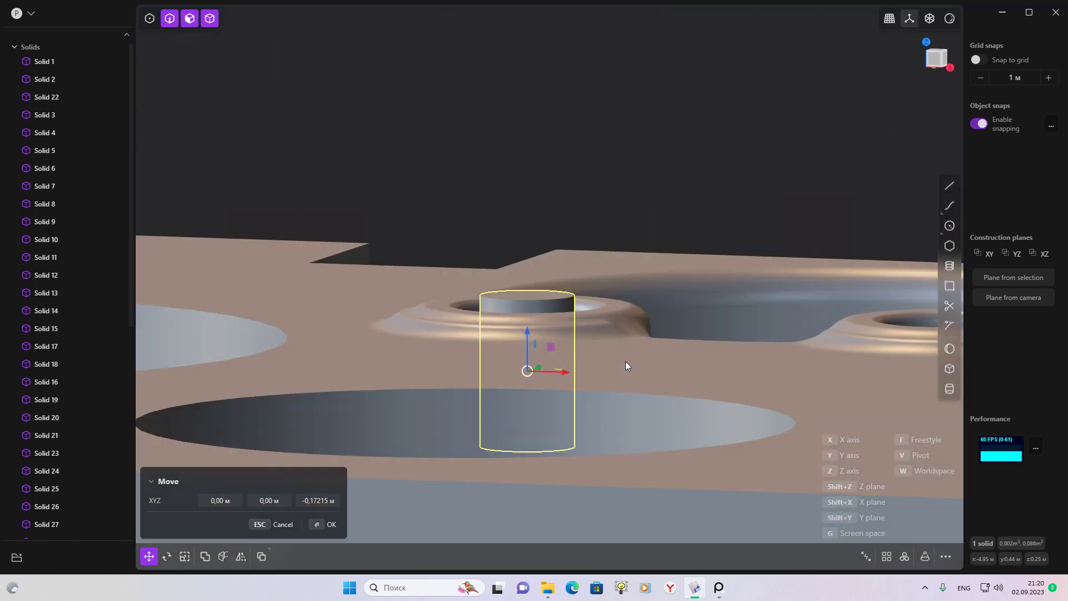
middle_click_drag(599, 293, 526, 336)
mouse_move(527, 335)
left_mouse_down()
mouse_move(612, 265)
mouse_move(609, 276)
left_mouse_up()
mouse_move(608, 275)
middle_mouse_down()
mouse_move(628, 342)
mouse_move(616, 274)
mouse_move(520, 250)
middle_mouse_up()
left_click_drag(520, 251, 528, 259)
mouse_move(620, 218)
middle_mouse_down()
mouse_move(690, 160)
mouse_move(687, 186)
mouse_move(853, 92)
middle_mouse_up()
key("Return")
In Front view, split the peg cylinder with a horizontal line cut
left_click(932, 60)
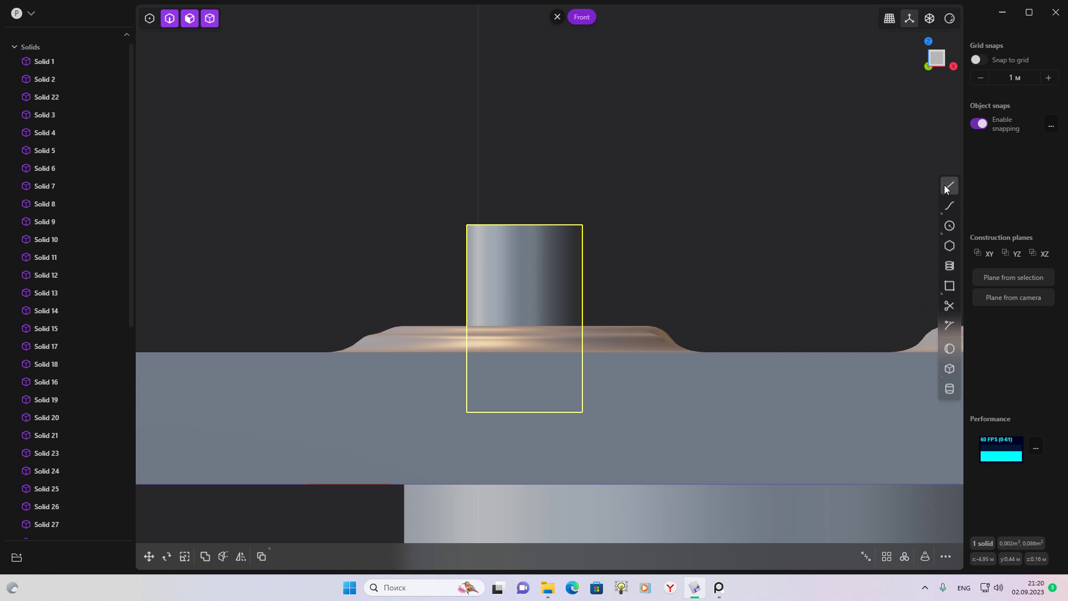
left_click(948, 185)
left_click(641, 288)
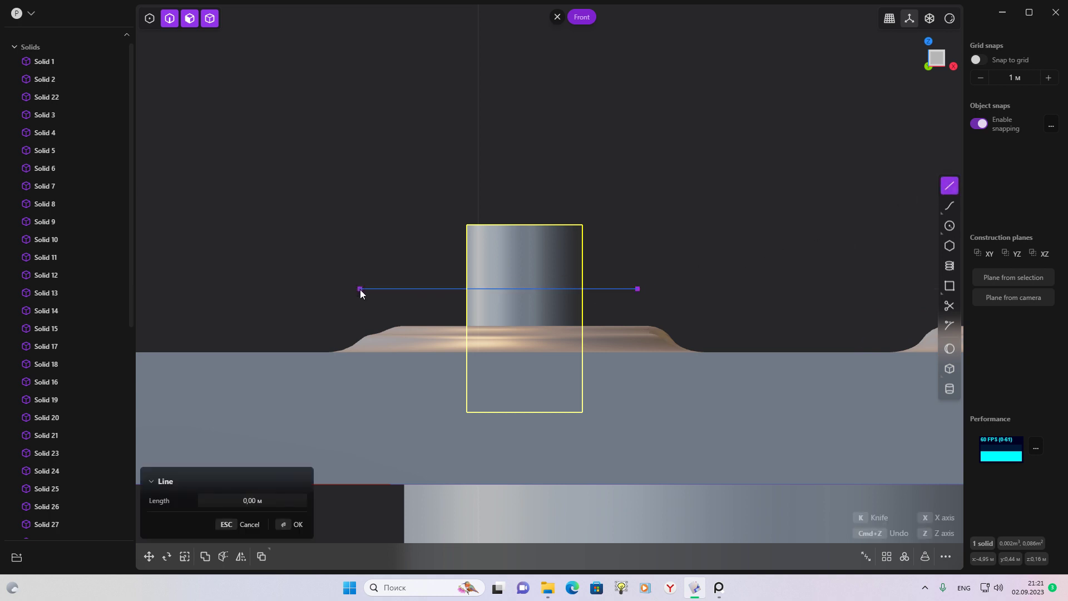
left_click(360, 289)
left_click(549, 258)
key("c")
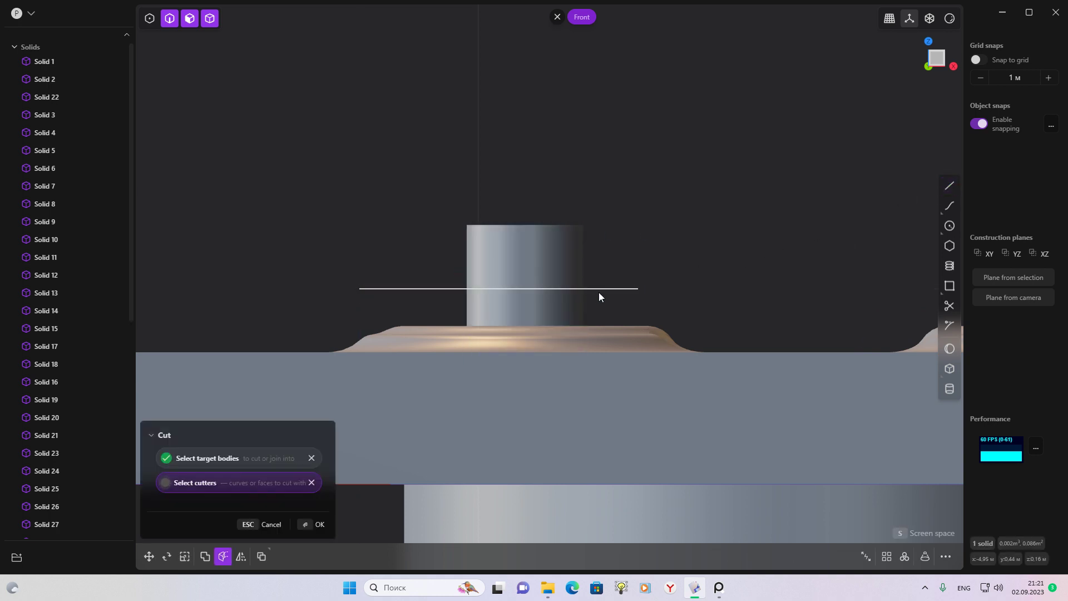
left_click(600, 289)
Offset the cylinder's upper face, then undo and redo to compare the peg heights
left_click(548, 254)
key("o")
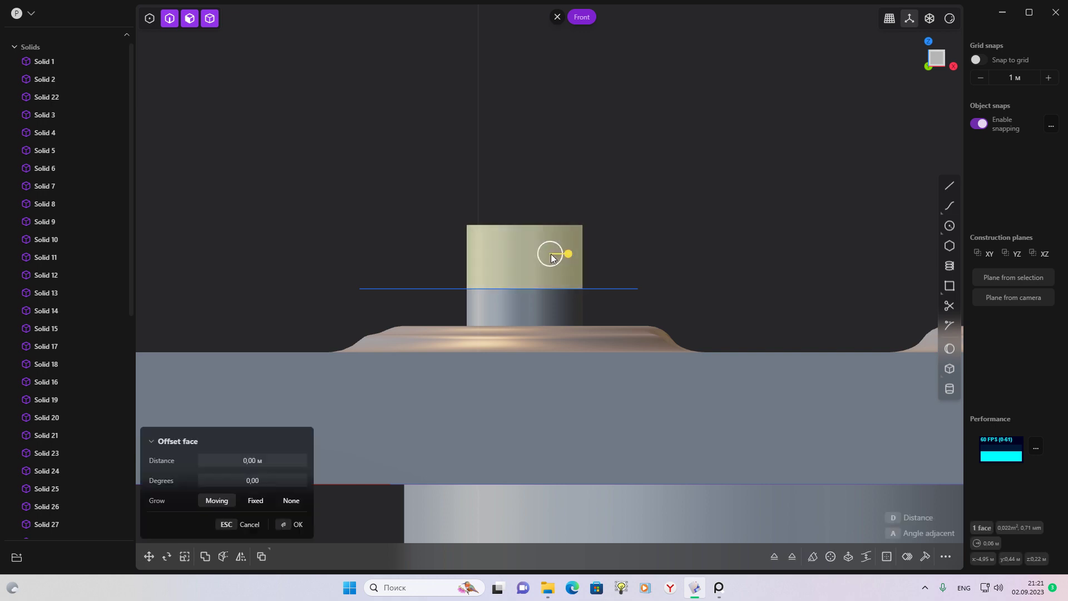
mouse_move(615, 239)
middle_mouse_down()
mouse_move(605, 268)
mouse_move(602, 237)
mouse_move(586, 240)
middle_mouse_up()
key("Return")
key("Escape")
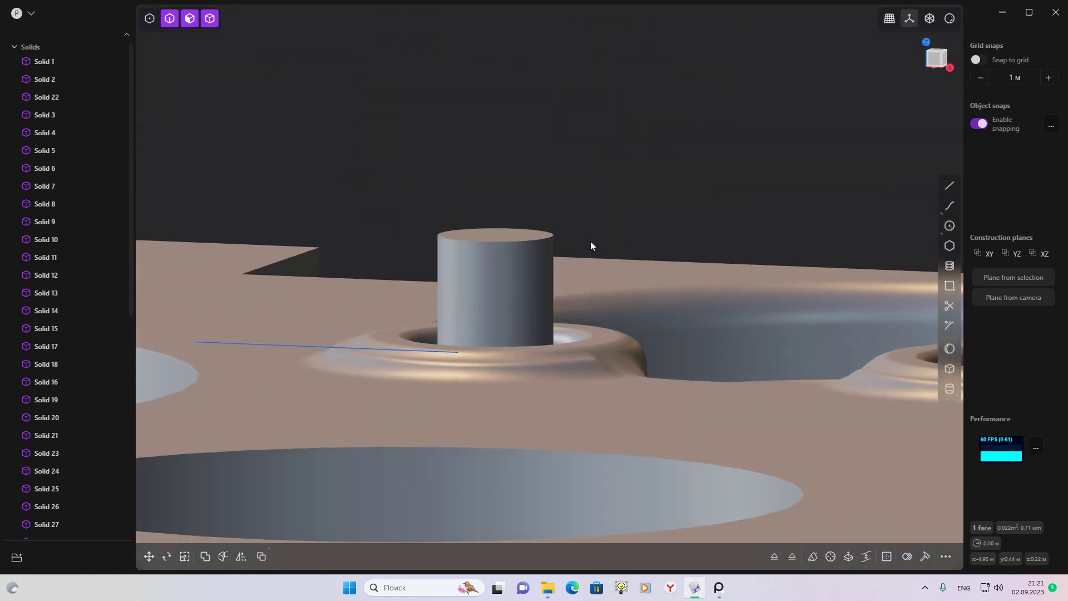
key("ctrl+z")
key("ctrl+z")
key("ctrl+z")
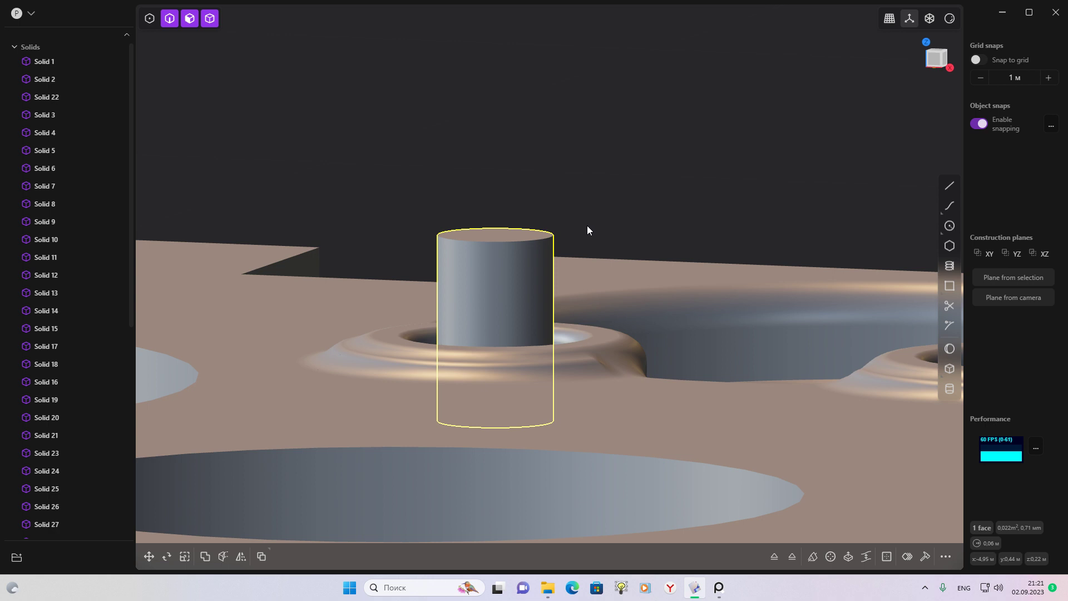
key("ctrl+shift+z")
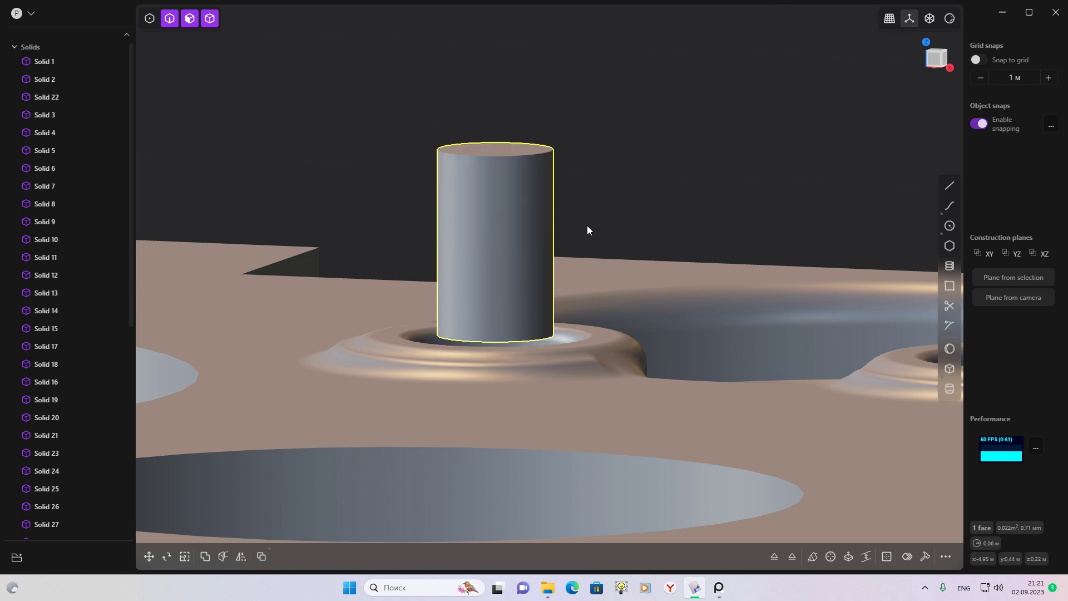
key("ctrl+z")
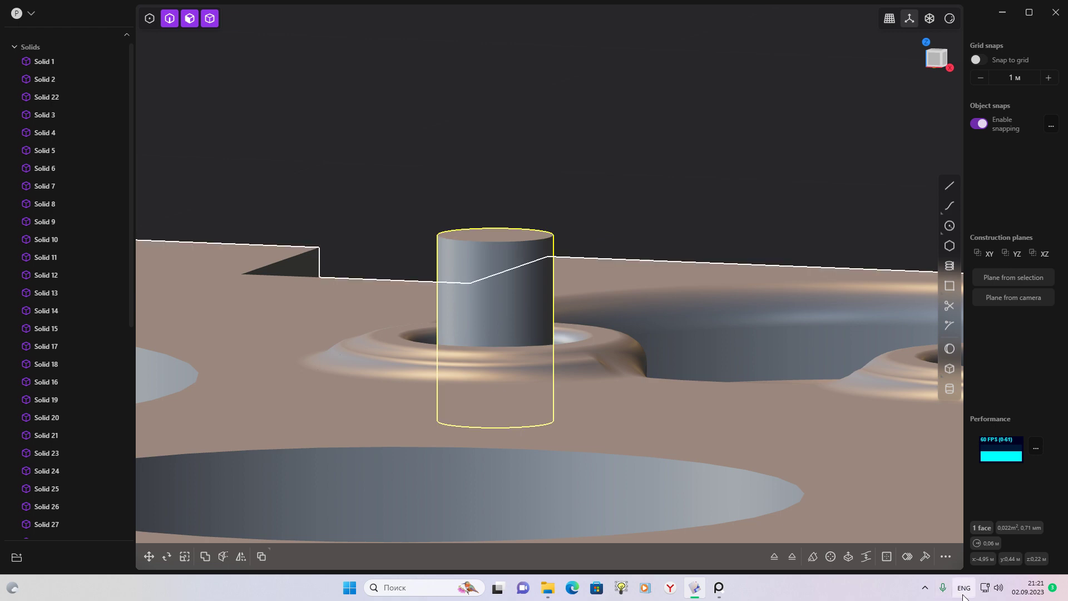
mouse_move(581, 281)
middle_mouse_down()
mouse_move(688, 262)
mouse_move(707, 313)
mouse_move(738, 294)
middle_mouse_up()
Extrude the peg's top face upward to about 0.0497 m
left_click(707, 313)
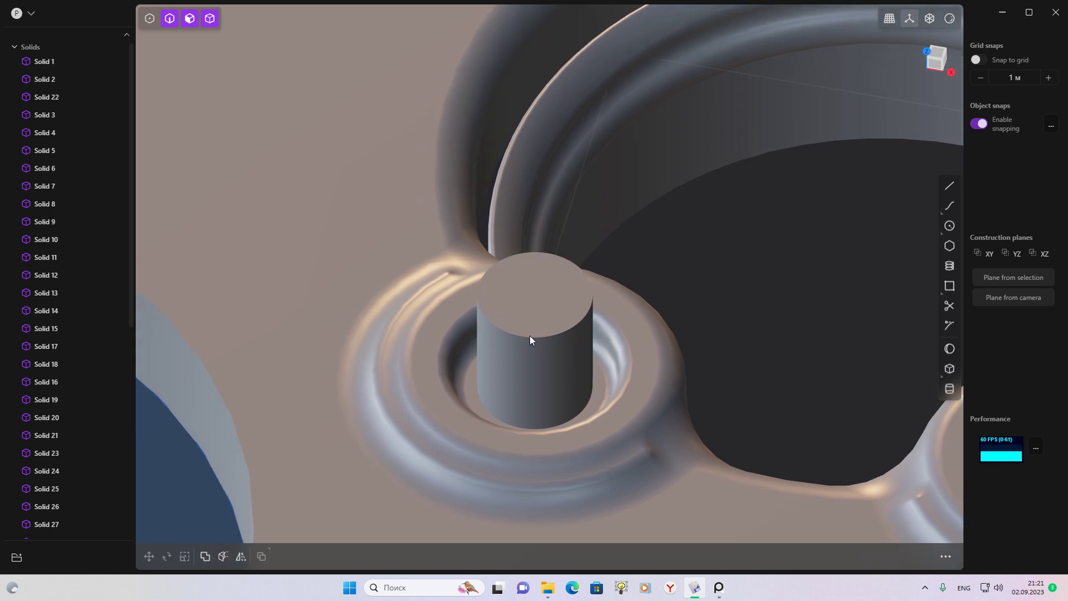
double_click(529, 337)
left_click(537, 298)
key("o")
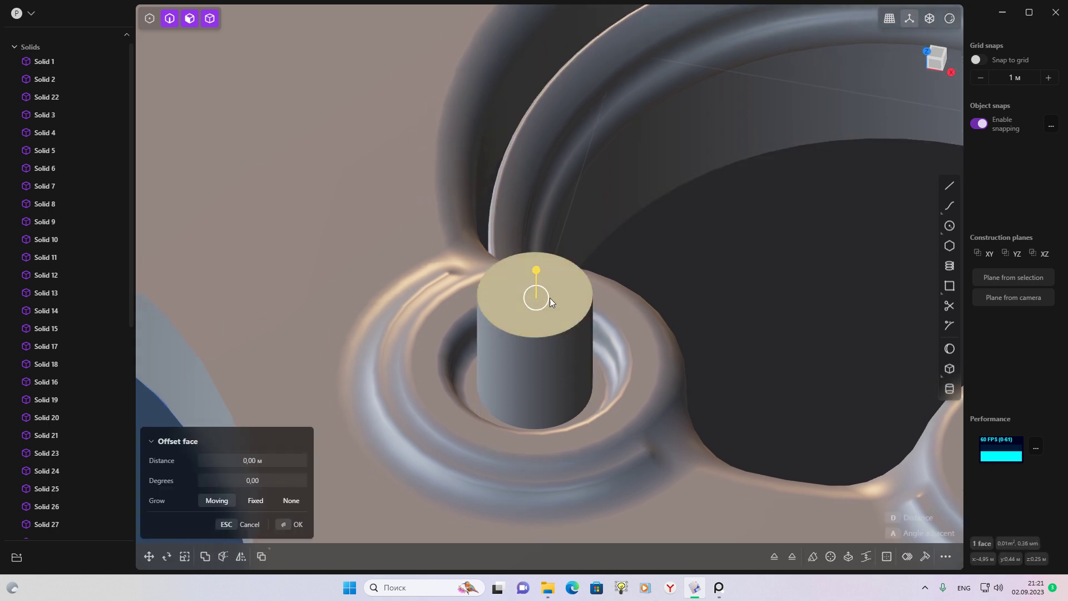
key("e")
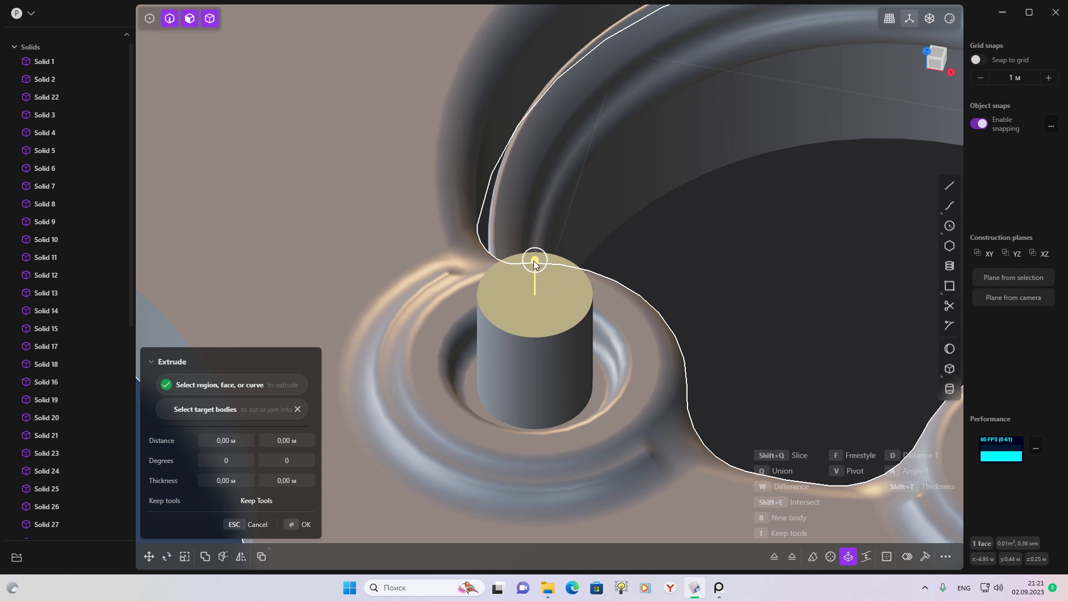
left_click_drag(535, 264, 558, 227)
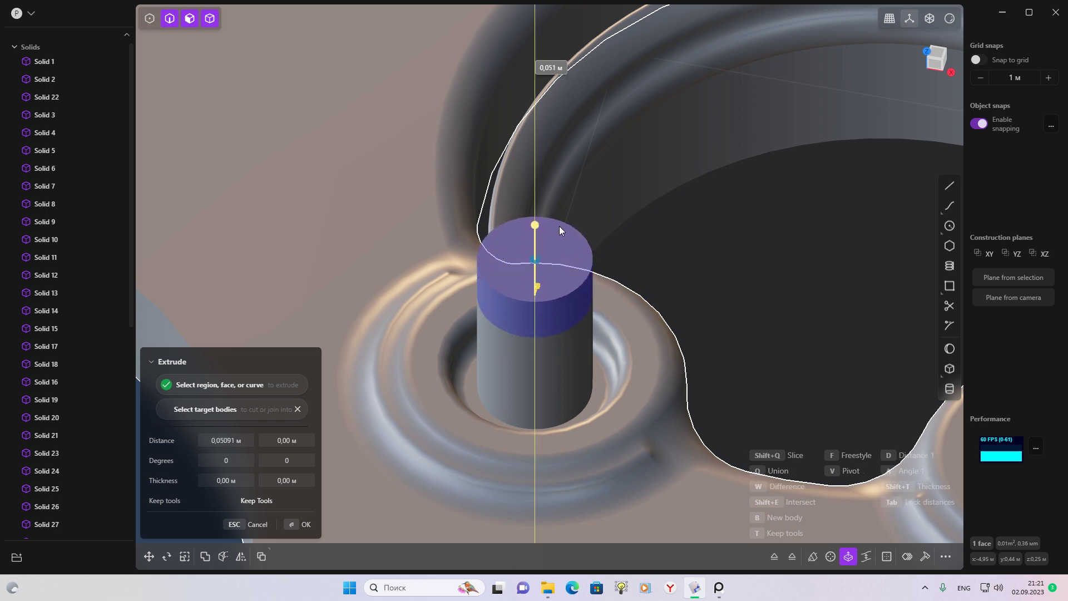
mouse_move(559, 227)
middle_mouse_down()
mouse_move(562, 281)
mouse_move(507, 282)
mouse_move(529, 197)
middle_mouse_up()
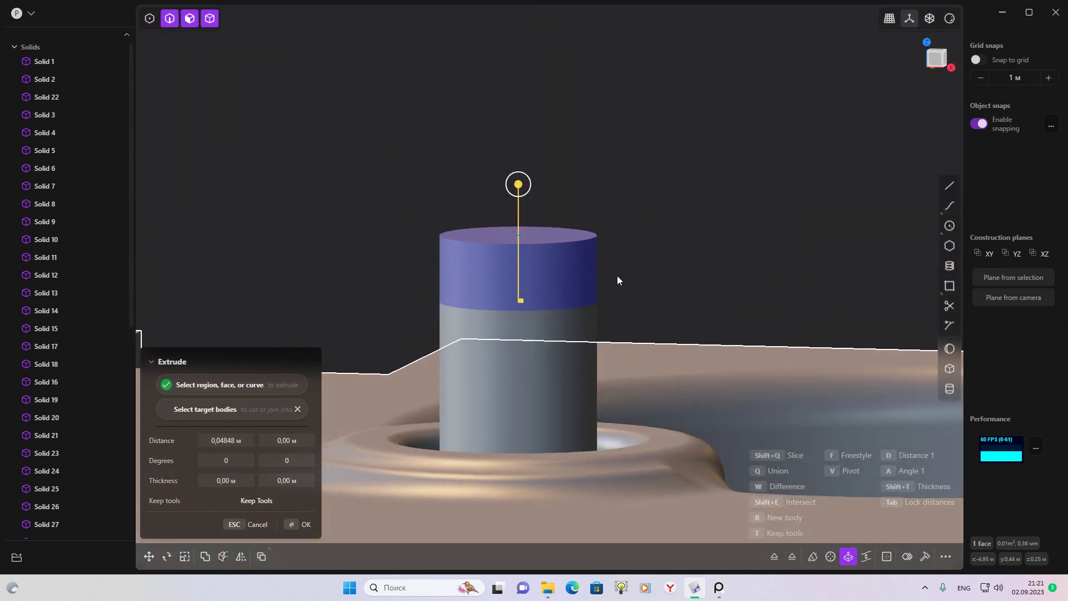
middle_click_drag(635, 249, 677, 263)
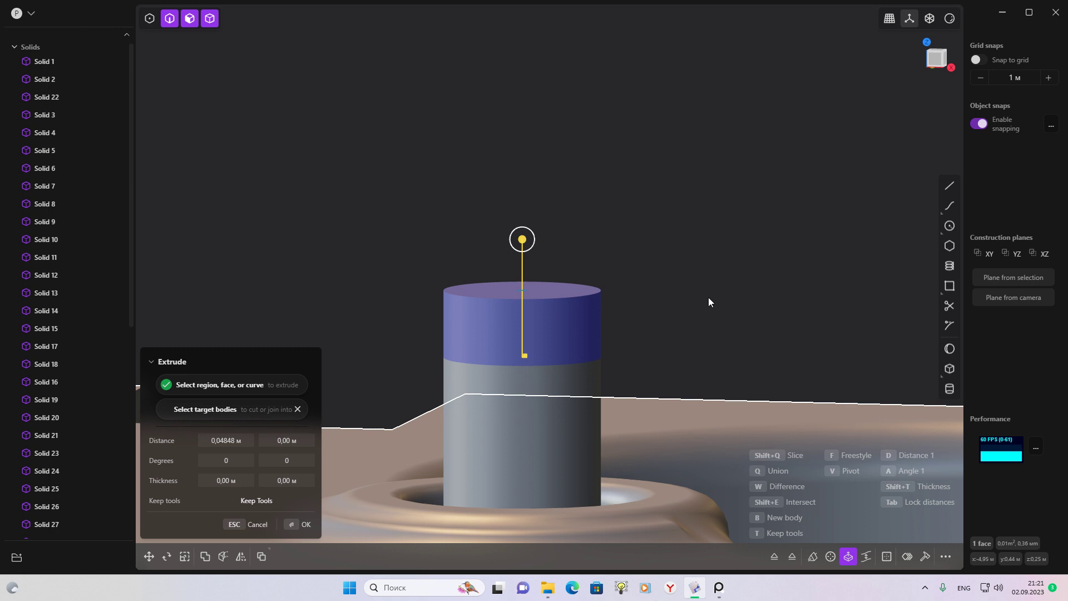
key("d")
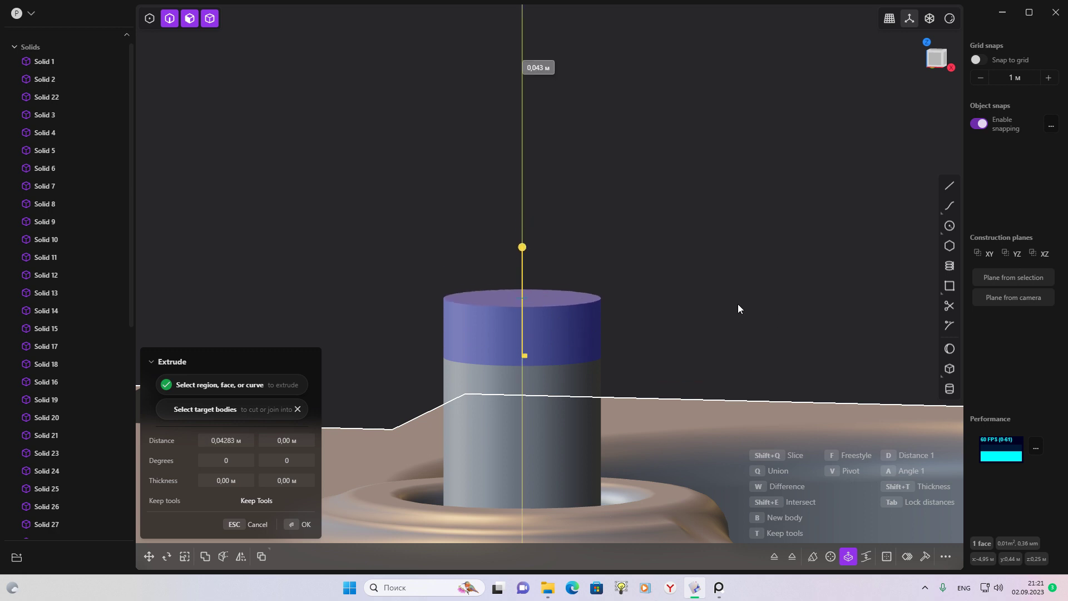
left_click(732, 288)
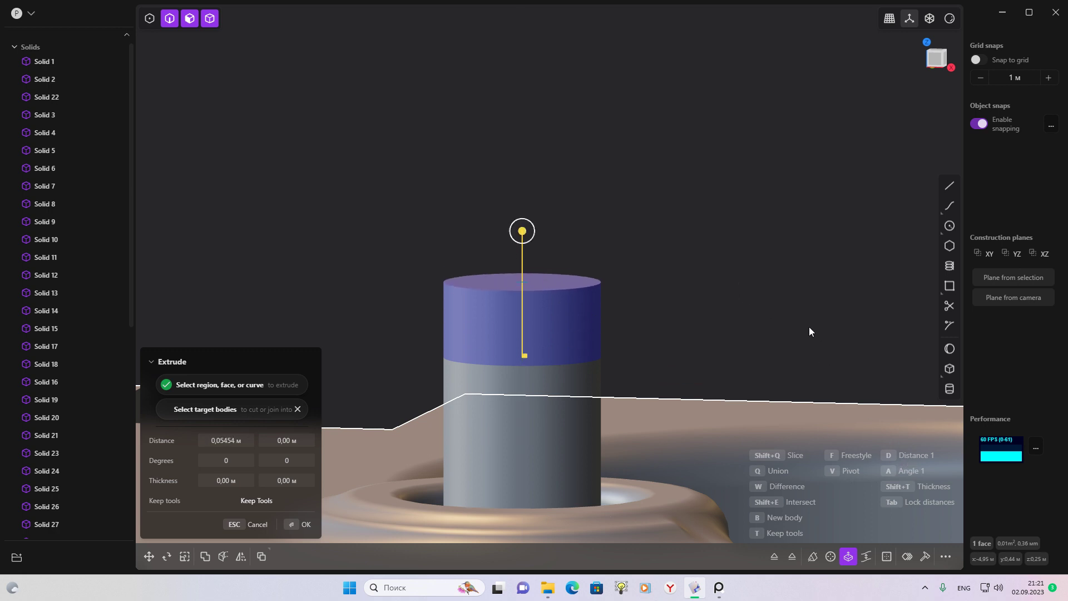
key("d")
left_click(768, 332)
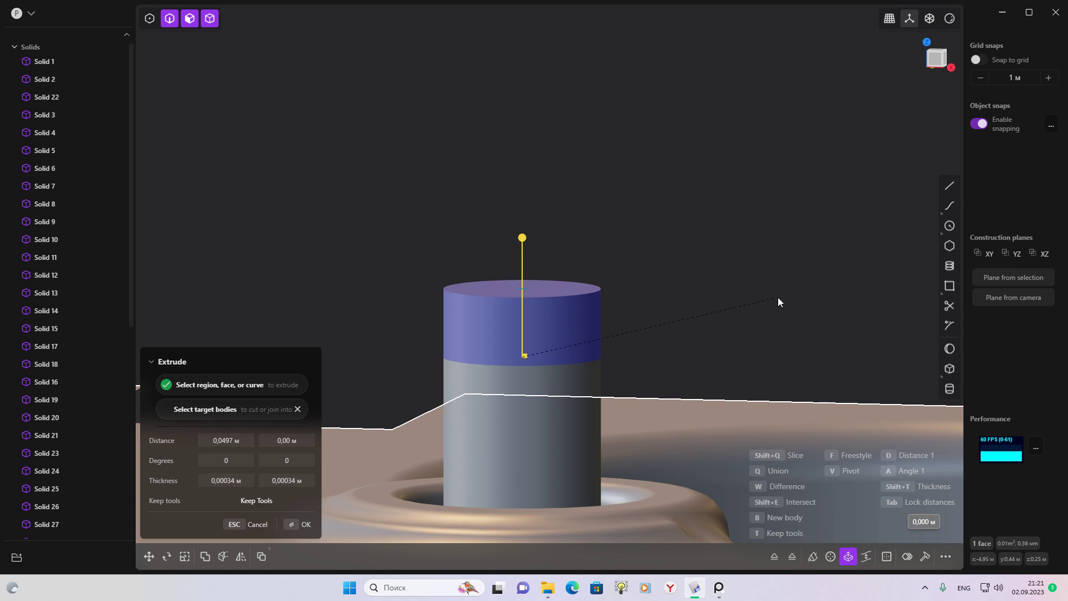
Give the extrusion wall thickness and a 33° taper, removing its downward part and shortening it
key("shift+t")
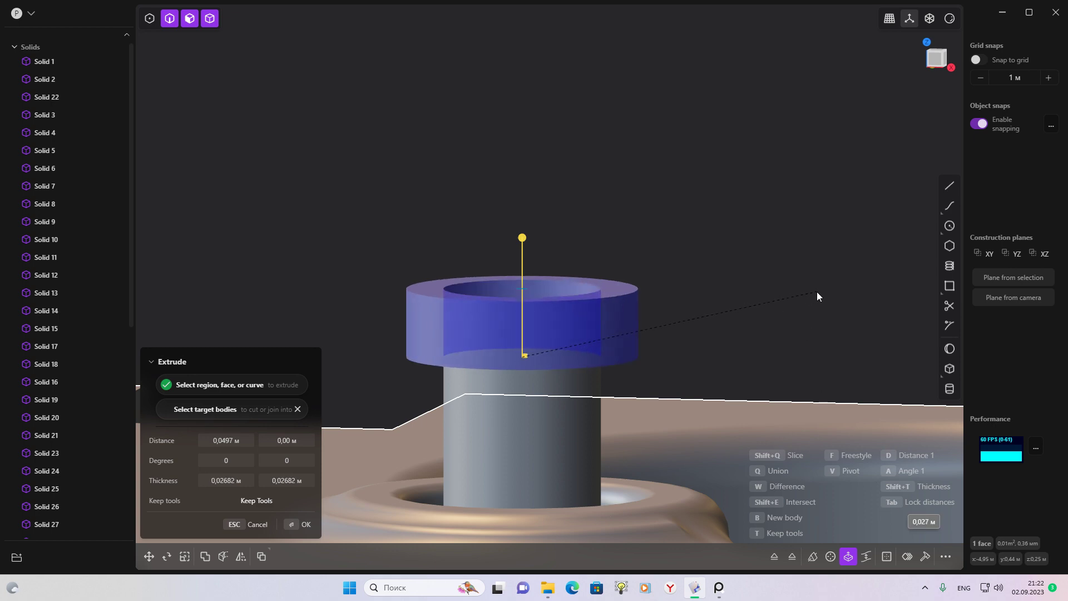
mouse_move(762, 264)
middle_mouse_down()
mouse_move(753, 284)
mouse_move(758, 266)
mouse_move(764, 273)
middle_mouse_up()
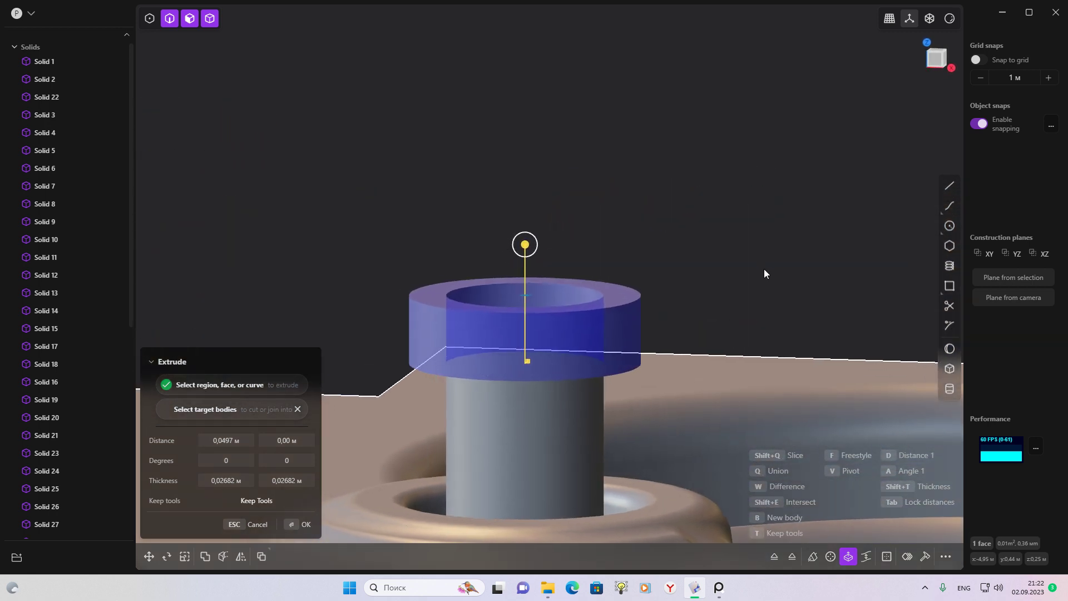
key("a")
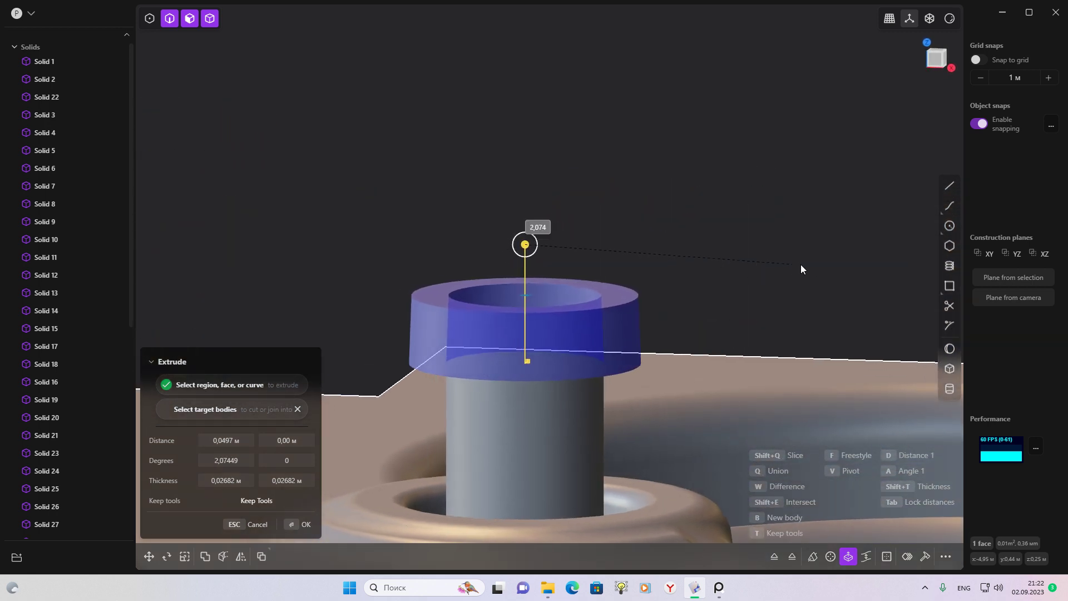
left_click(710, 187)
mouse_move(709, 187)
middle_mouse_down()
mouse_move(742, 157)
mouse_move(738, 210)
mouse_move(730, 137)
mouse_move(729, 216)
mouse_move(732, 183)
mouse_move(804, 262)
mouse_move(770, 281)
mouse_move(779, 455)
mouse_move(744, 337)
middle_mouse_up()
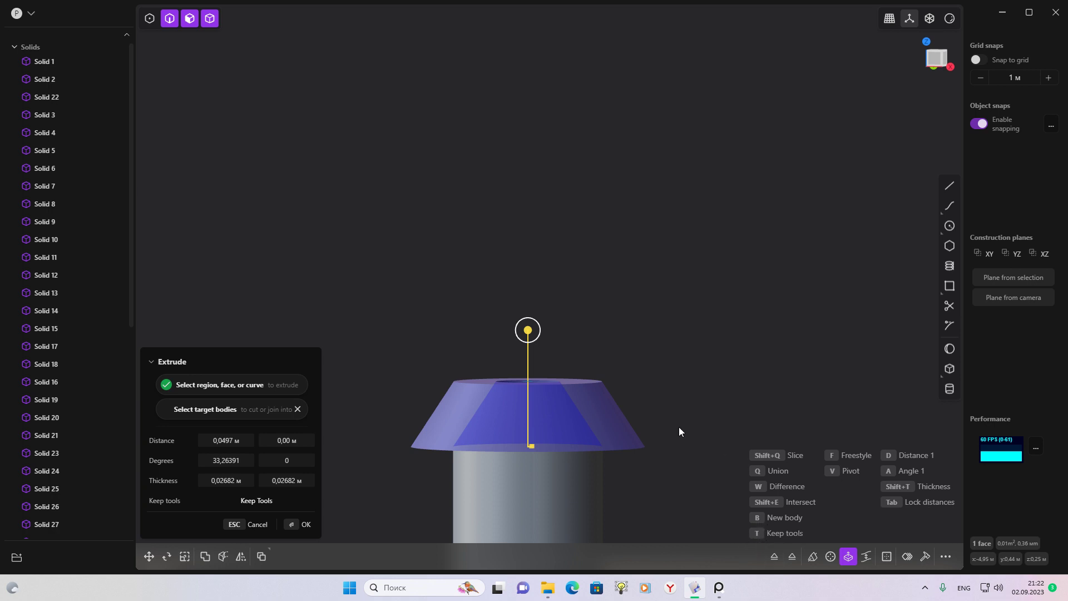
scroll(582, 378, "up", 3)
middle_click_drag(684, 406, 698, 287, "shift")
scroll(698, 286, "up", 1)
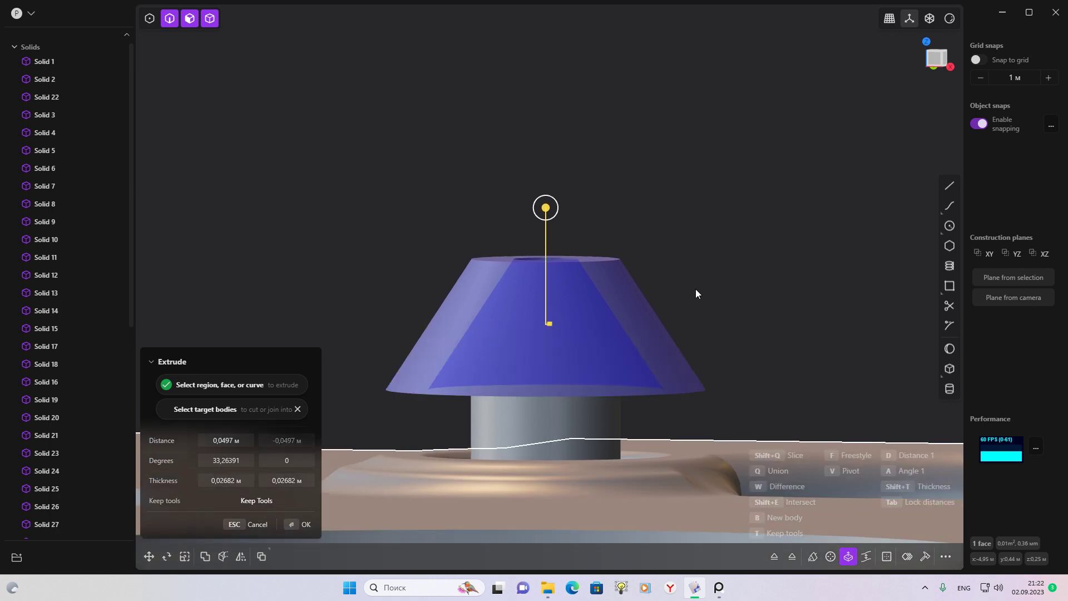
key("0")
type("0,00 м")
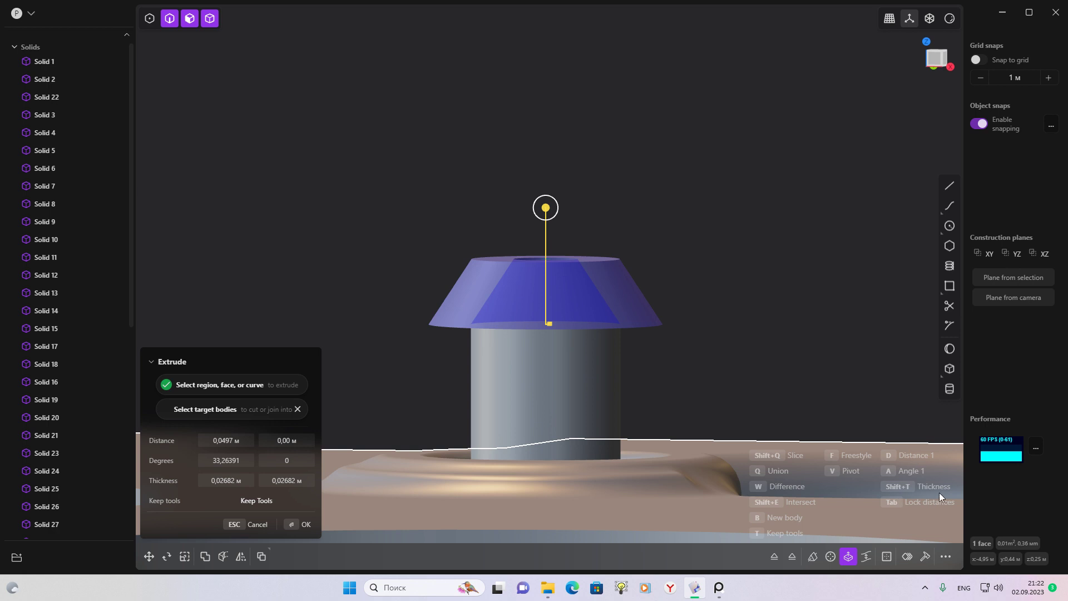
middle_click_drag(865, 360, 940, 453)
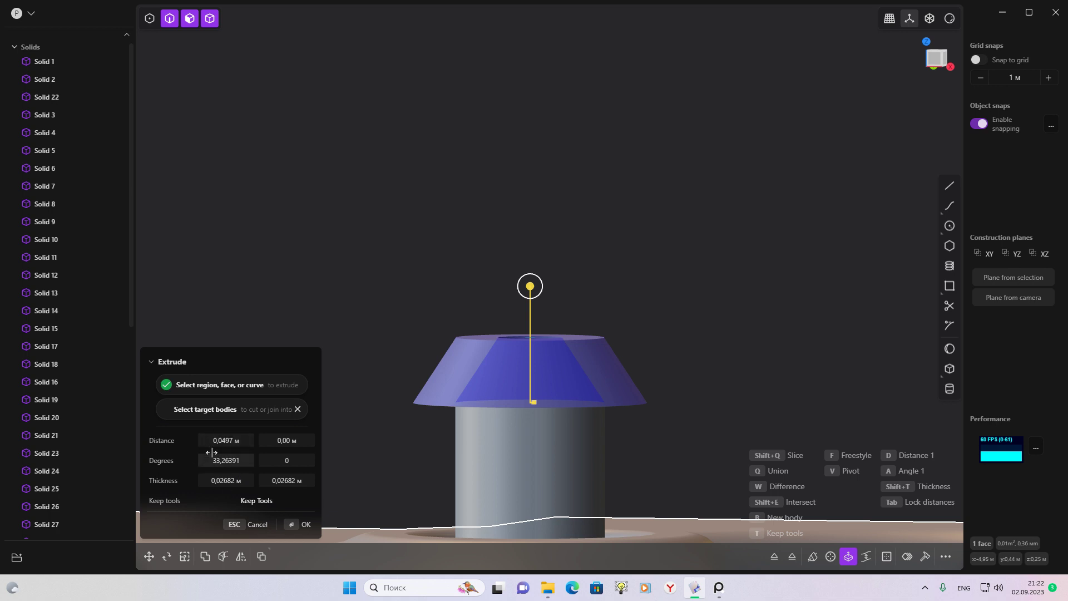
scroll(521, 341, "up", 2)
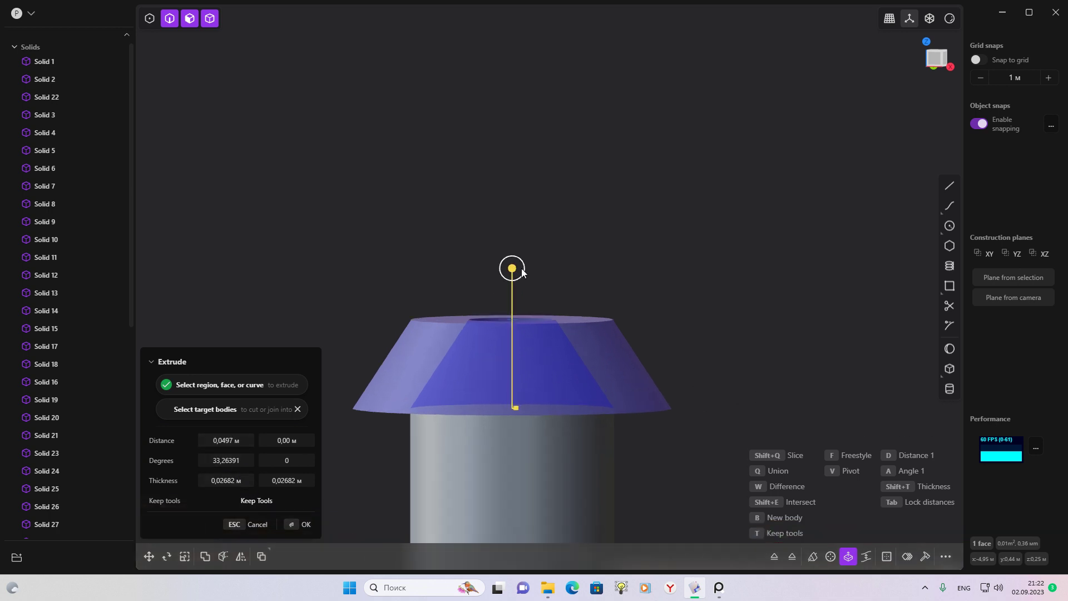
mouse_move(512, 269)
left_mouse_down()
mouse_move(524, 286)
mouse_move(525, 273)
left_mouse_up()
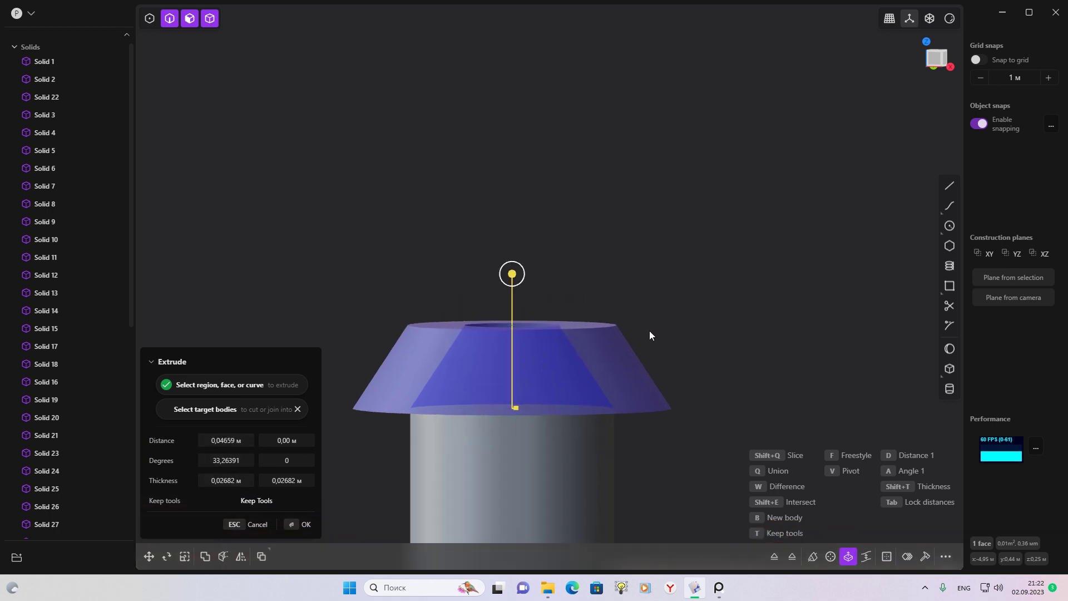
scroll(657, 334, "down", 2)
Confirm the cone cap and round its edges by about 8 mm
key("Return")
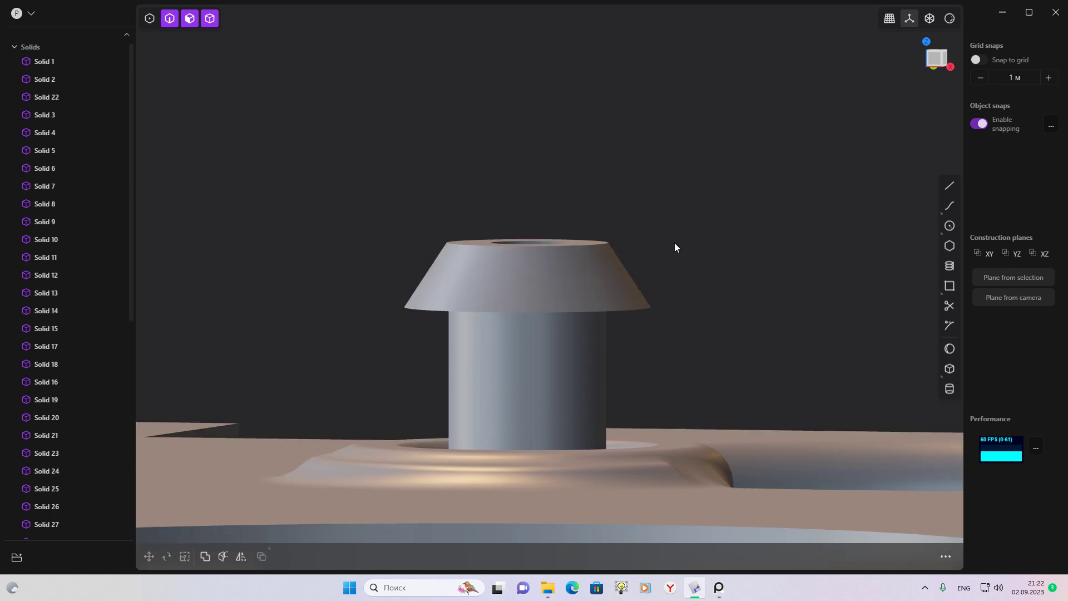
middle_click_drag(673, 244, 615, 316)
key("f")
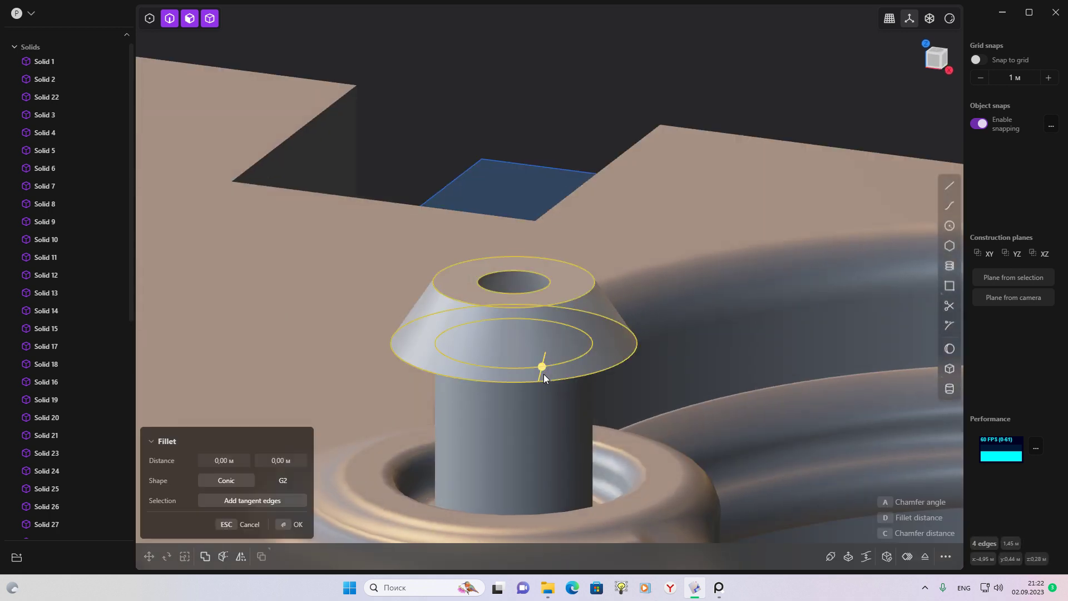
left_click_drag(543, 374, 540, 375)
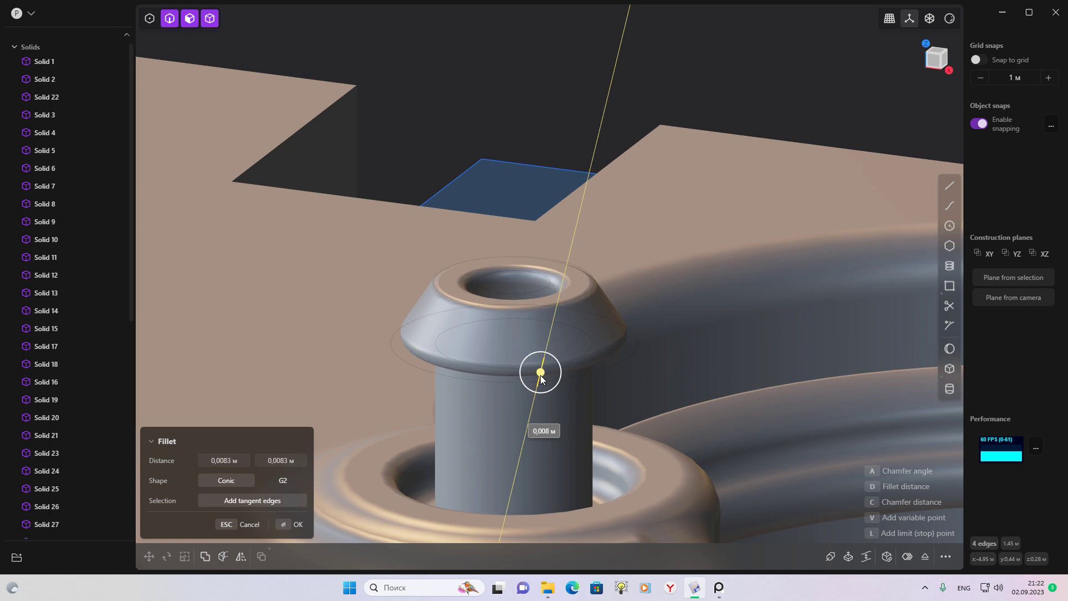
scroll(540, 375, "down", 3)
key("Return")
scroll(549, 252, "up", 2)
Lower the cap solid along Z, abandoning a started boolean
left_click(529, 302)
key("g")
key("z")
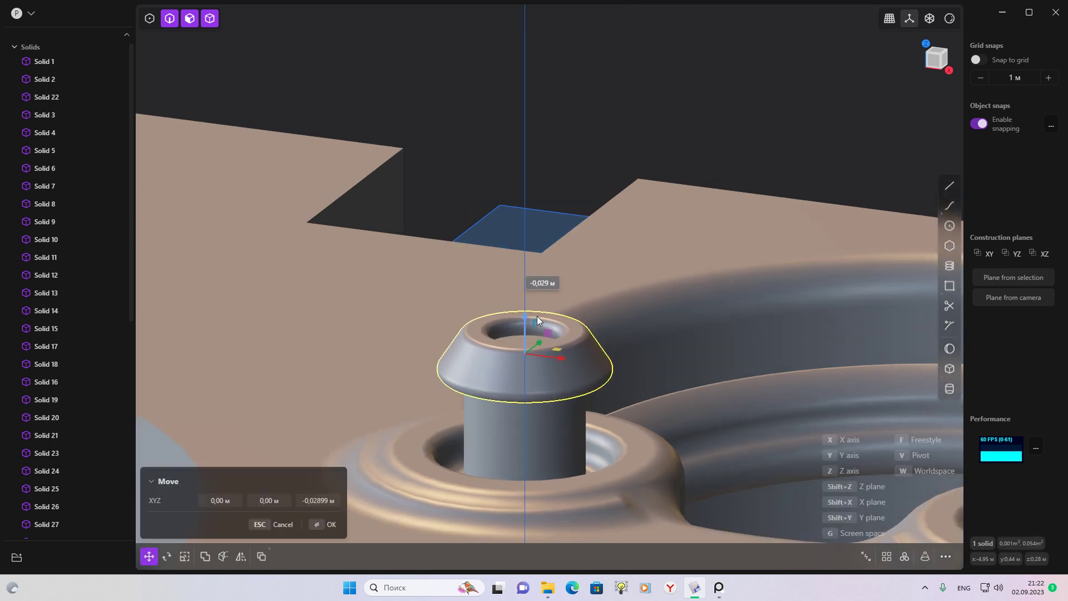
mouse_move(537, 312)
middle_mouse_down()
mouse_move(548, 287)
mouse_move(505, 375)
mouse_move(533, 302)
mouse_move(555, 311)
mouse_move(591, 296)
mouse_move(561, 259)
mouse_move(571, 270)
middle_mouse_up()
left_click(537, 297)
key("shift+b")
key("Escape")
Fillet the cap's inner rim and flange lower edge, then offset the flange's underside face
left_click(489, 359)
key("f")
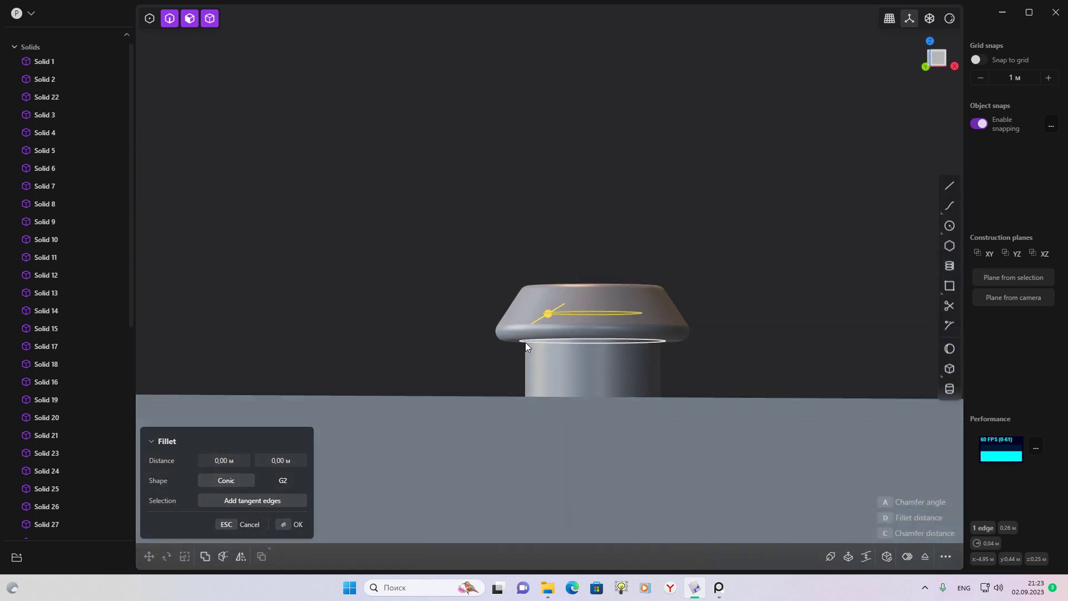
left_click(529, 342)
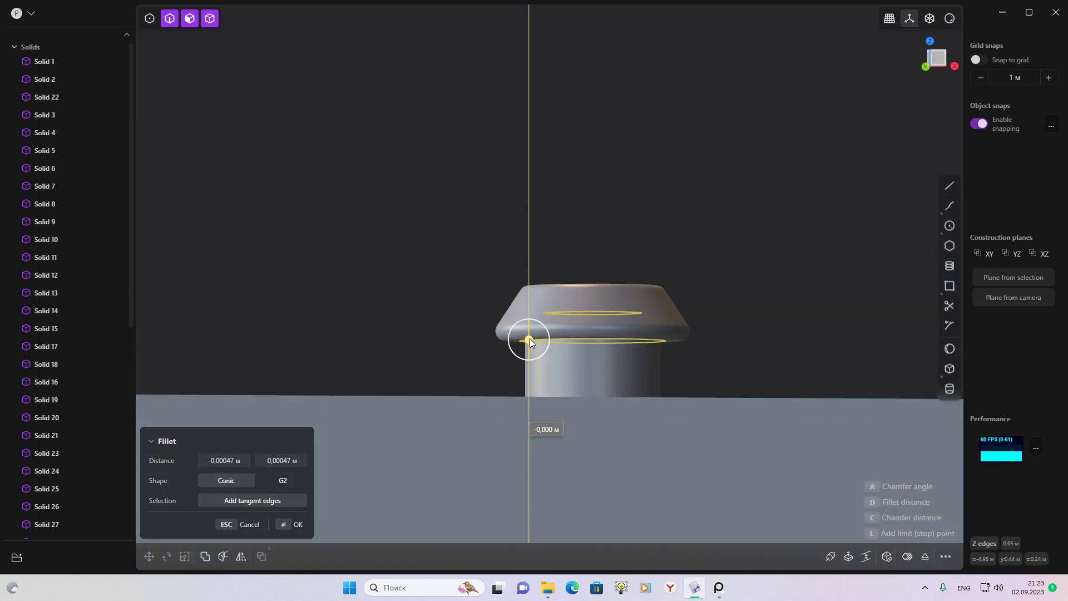
middle_click_drag(535, 330, 548, 398)
left_click(536, 374)
key("f")
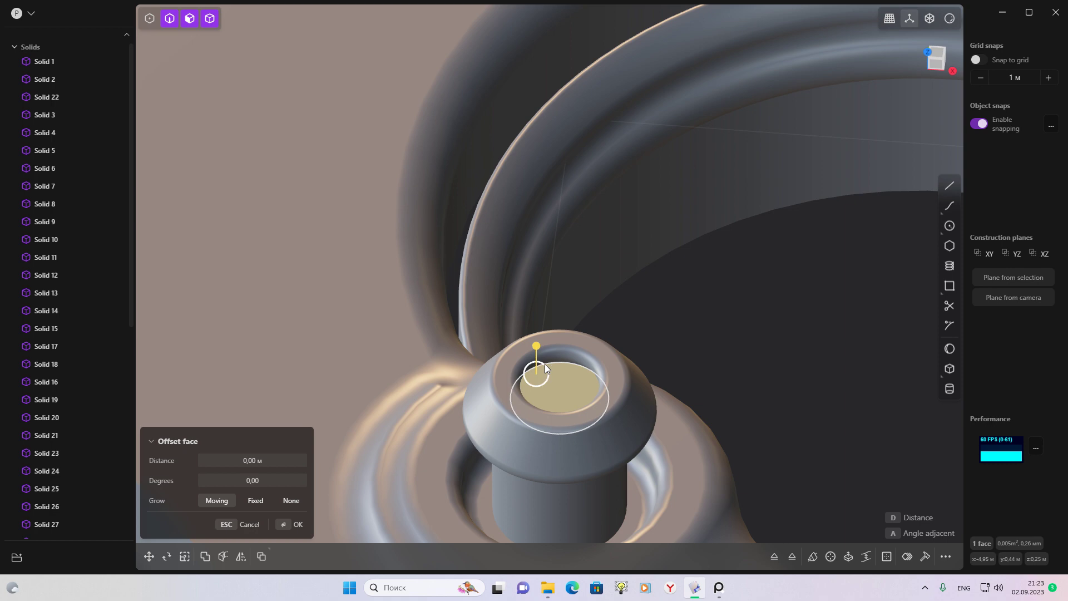
left_click(562, 362)
left_click_drag(563, 361, 565, 362)
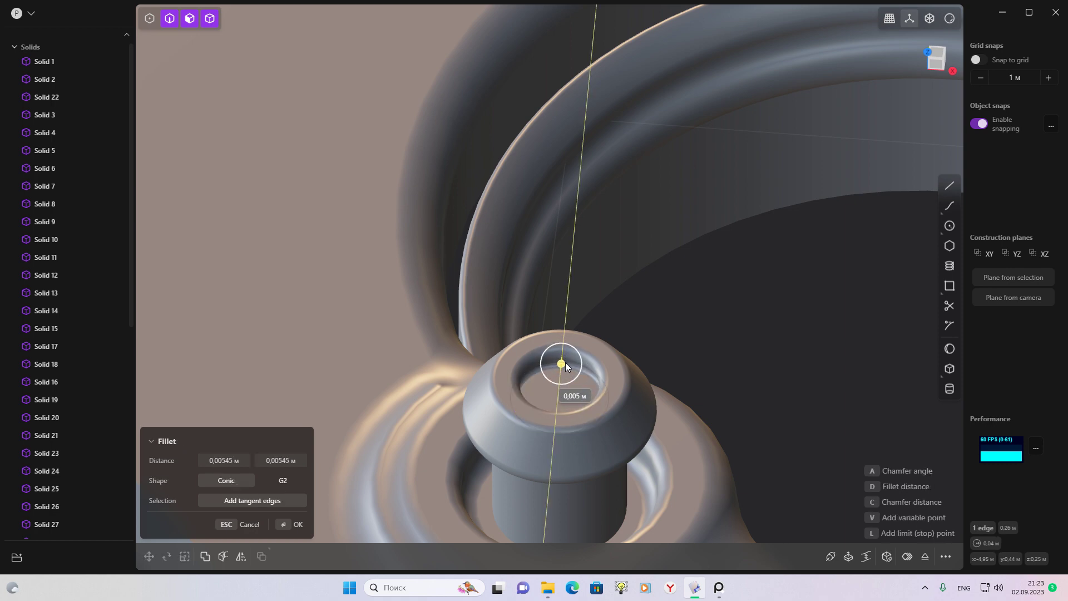
mouse_move(564, 363)
middle_mouse_down()
mouse_move(583, 403)
mouse_move(629, 276)
mouse_move(618, 376)
mouse_move(586, 391)
mouse_move(503, 352)
middle_mouse_up()
scroll(436, 351, "up", 3)
key("Return")
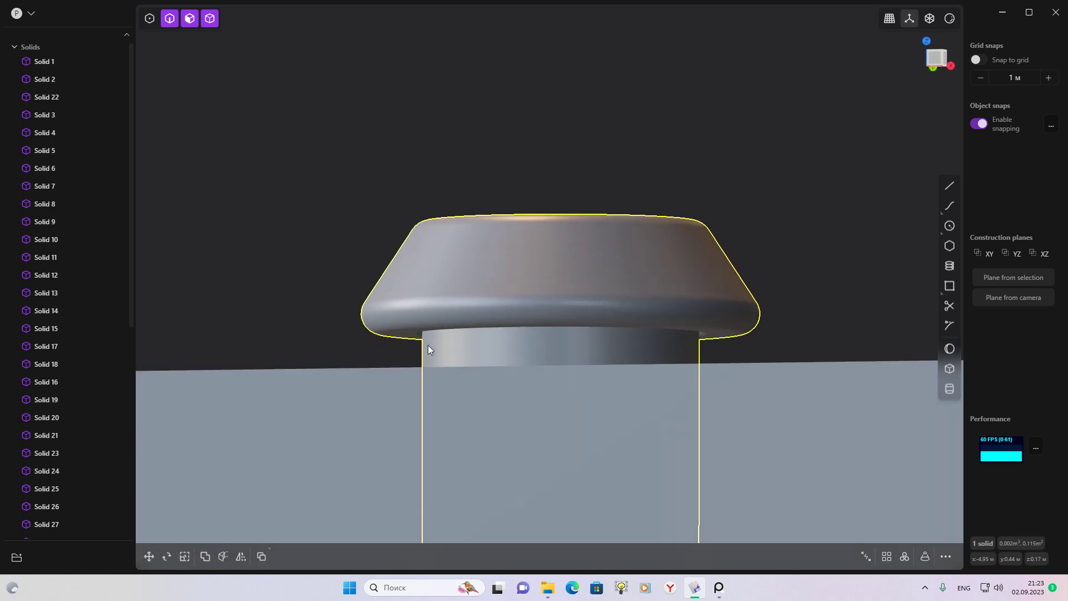
mouse_move(406, 334)
left_mouse_down()
mouse_move(418, 345)
mouse_move(461, 307)
left_mouse_up()
mouse_move(461, 308)
middle_mouse_down()
mouse_move(542, 367)
mouse_move(584, 354)
mouse_move(498, 390)
mouse_move(469, 365)
mouse_move(490, 346)
mouse_move(384, 367)
middle_mouse_up()
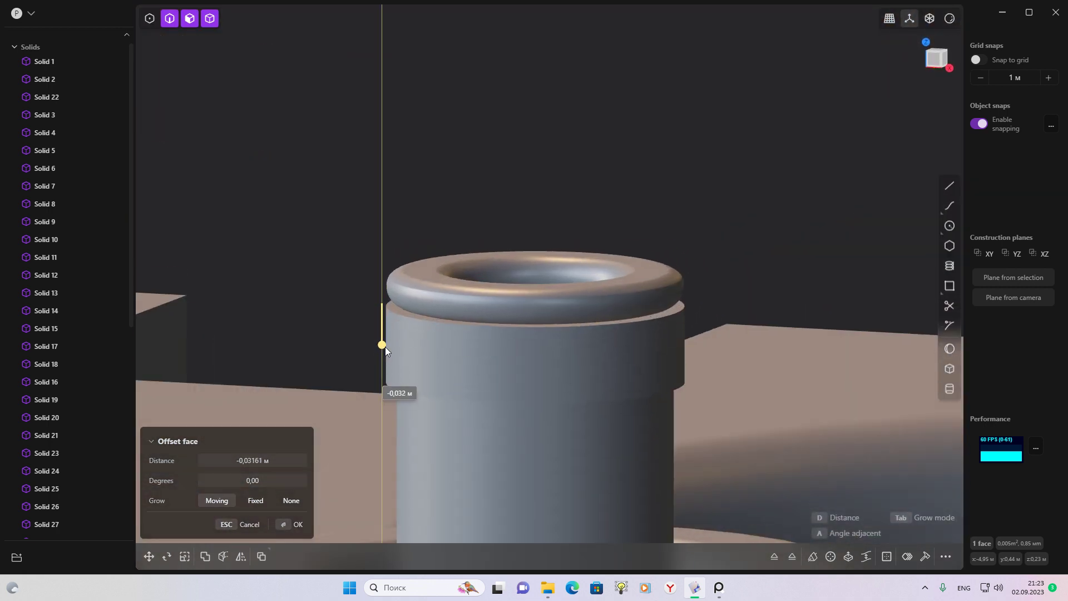
Confirm the flange offset and fillet the edge under the cap rim and the collar's lower edge
key("Return")
key("f")
left_click(411, 323)
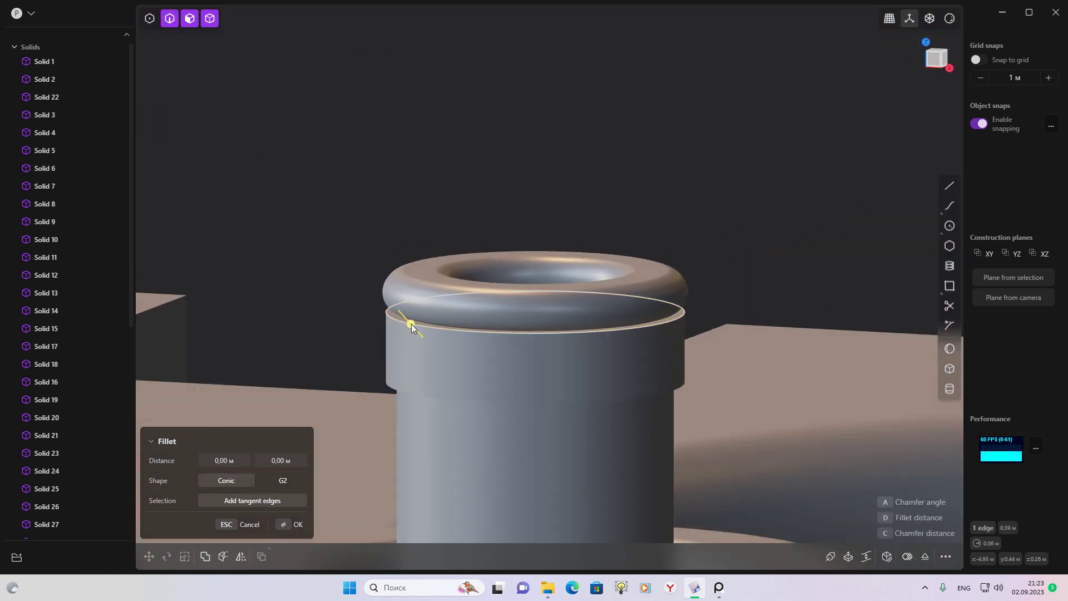
left_click_drag(412, 324, 379, 320)
key("Return")
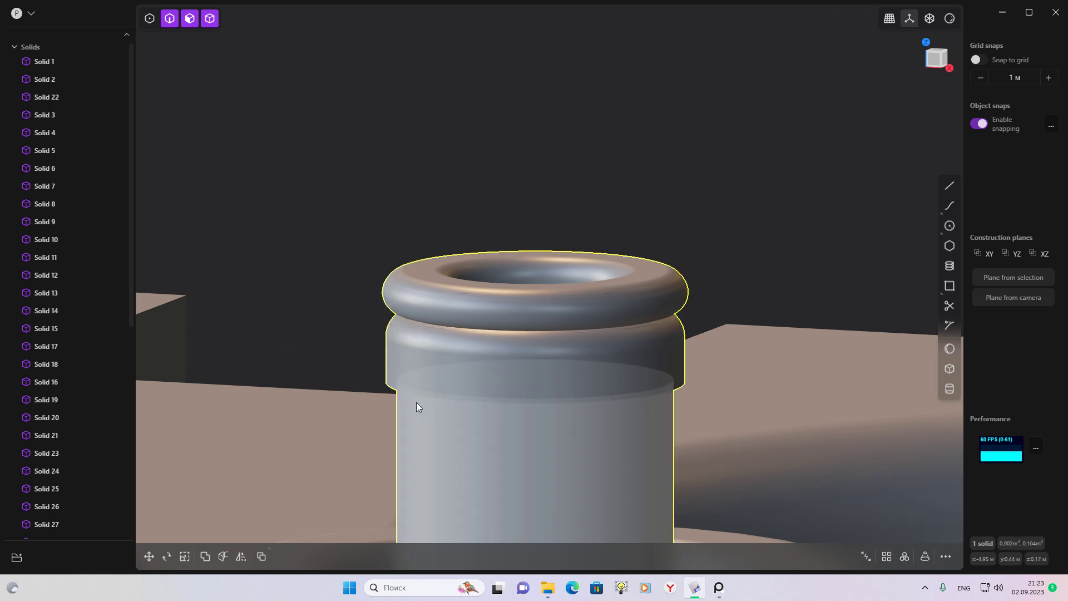
key("f")
left_click(390, 384)
left_click_drag(389, 385, 373, 381)
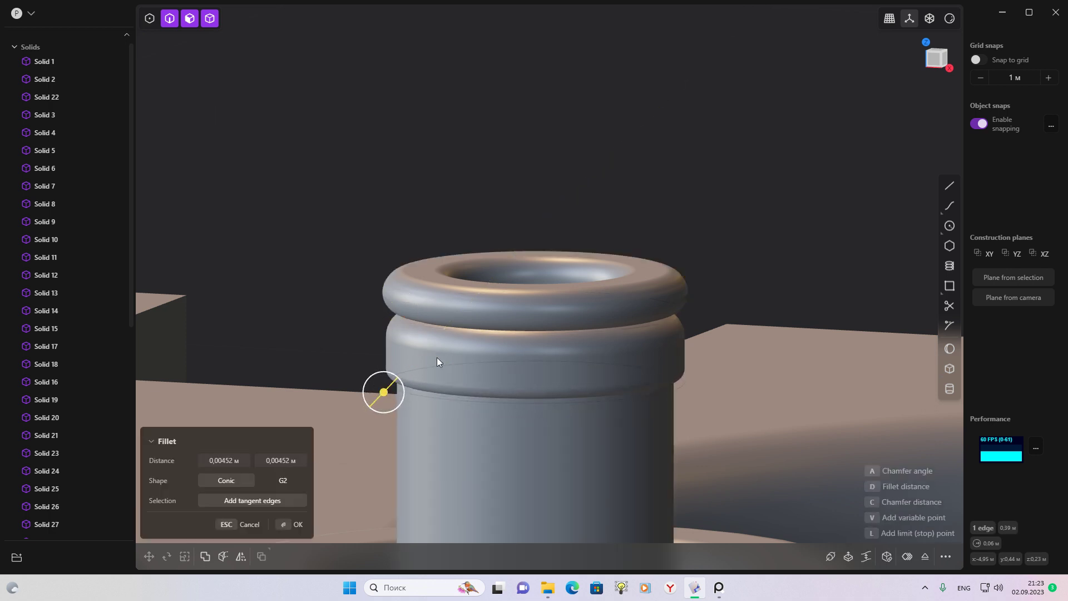
middle_click_drag(373, 381, 455, 334)
key("Return")
Fillet the groove's upper edge and the lower cap edge
left_click(477, 275)
key("f")
left_click_drag(476, 273, 468, 274)
key("Return")
left_click(465, 338)
key("f")
left_click_drag(450, 344, 447, 347)
key("Return")
scroll(691, 265, "down", 3)
Offset the collar band face about 0.01 m to form a stepped collar
mouse_move(692, 264)
middle_mouse_down()
mouse_move(668, 364)
mouse_move(704, 325)
mouse_move(723, 398)
mouse_move(735, 308)
mouse_move(653, 303)
mouse_move(612, 408)
middle_mouse_up()
scroll(507, 360, "up", 3)
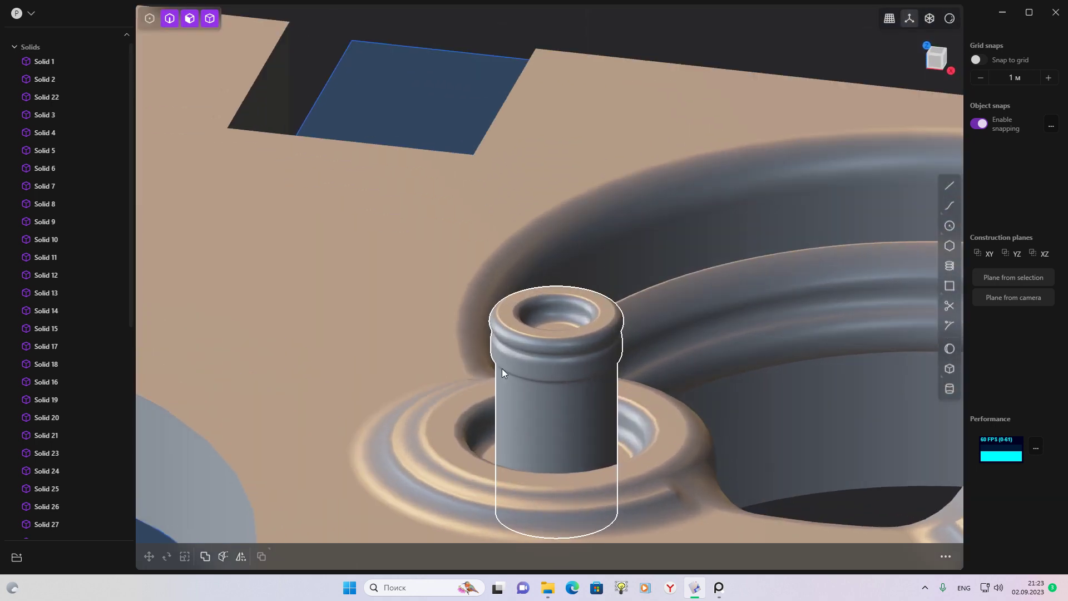
scroll(608, 324, "up", 3)
mouse_move(610, 318)
middle_mouse_down()
mouse_move(646, 330)
mouse_move(655, 286)
middle_mouse_up()
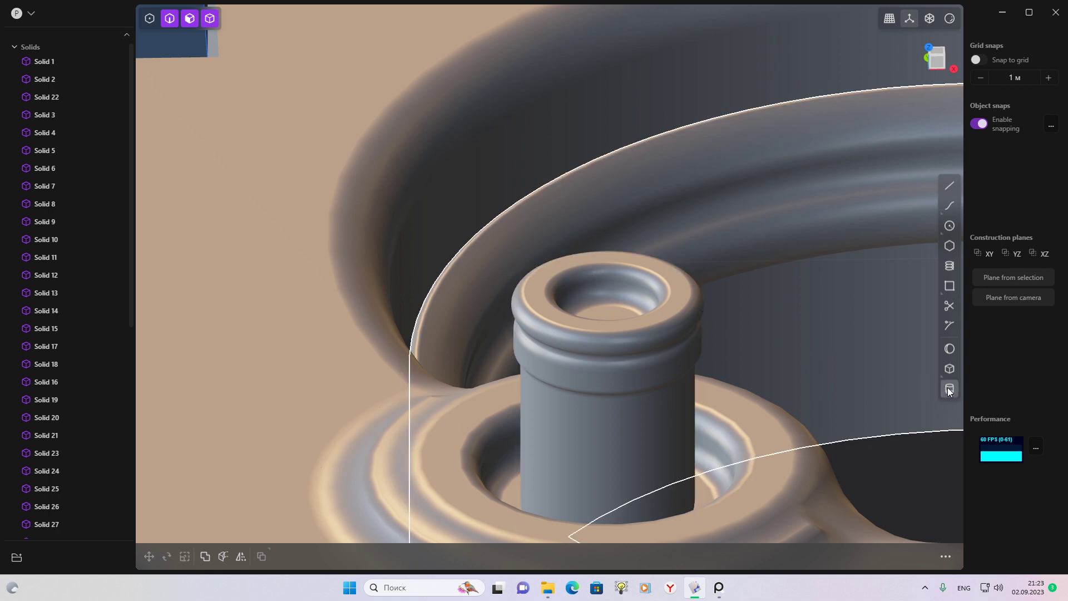
mouse_move(568, 325)
middle_mouse_down()
mouse_move(599, 288)
mouse_move(538, 270)
middle_mouse_up()
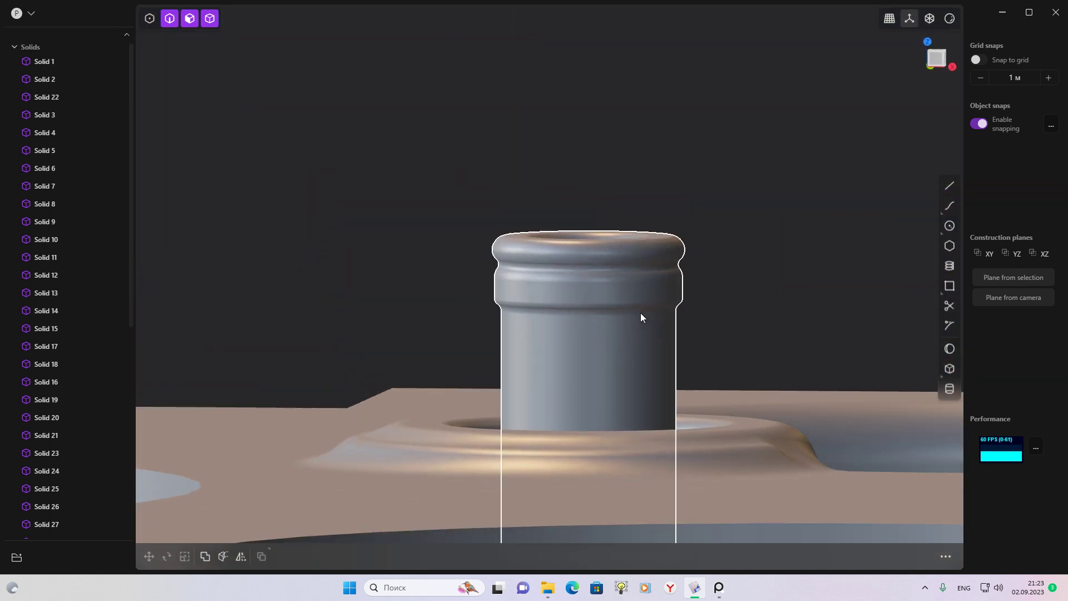
left_click_drag(515, 290, 533, 291)
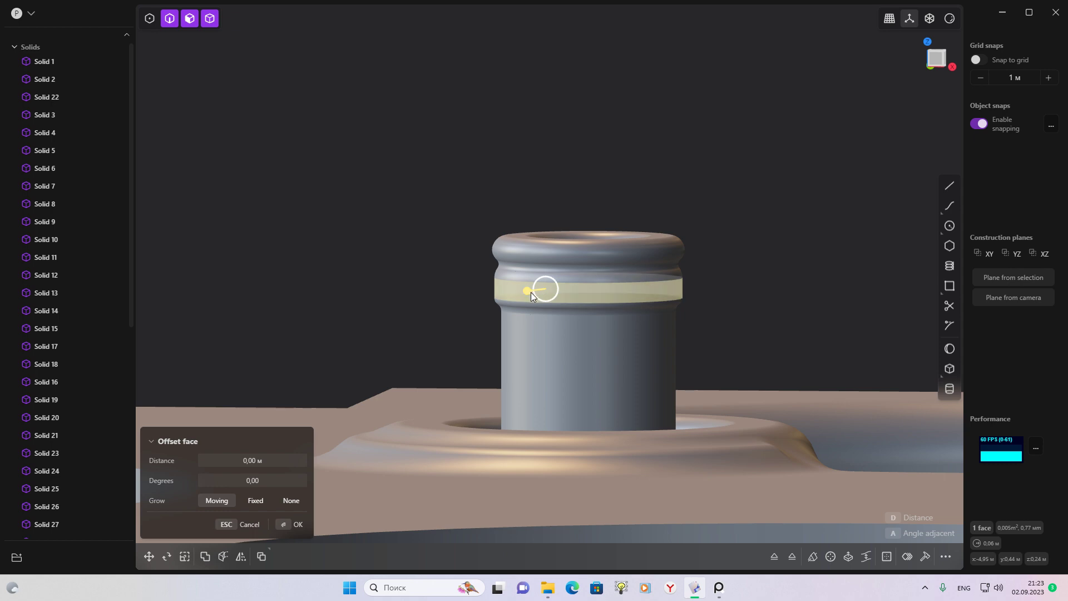
mouse_move(499, 298)
middle_mouse_down()
mouse_move(485, 337)
mouse_move(643, 332)
middle_mouse_up()
scroll(644, 333, "down", 5)
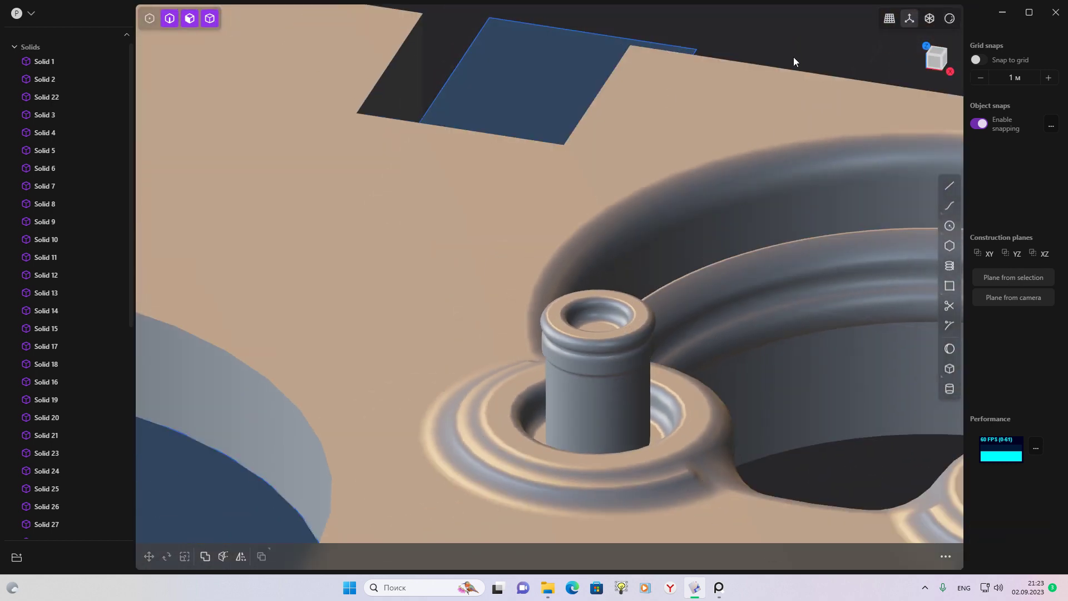
mouse_move(788, 81)
middle_mouse_down()
mouse_move(548, 269)
mouse_move(641, 268)
middle_mouse_up()
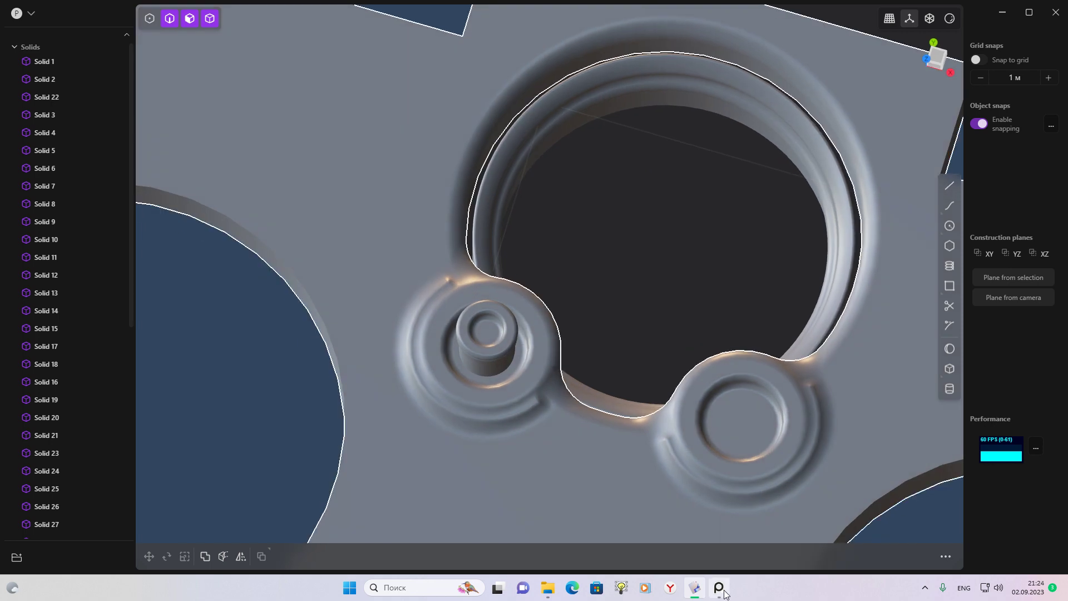
left_click(721, 589)
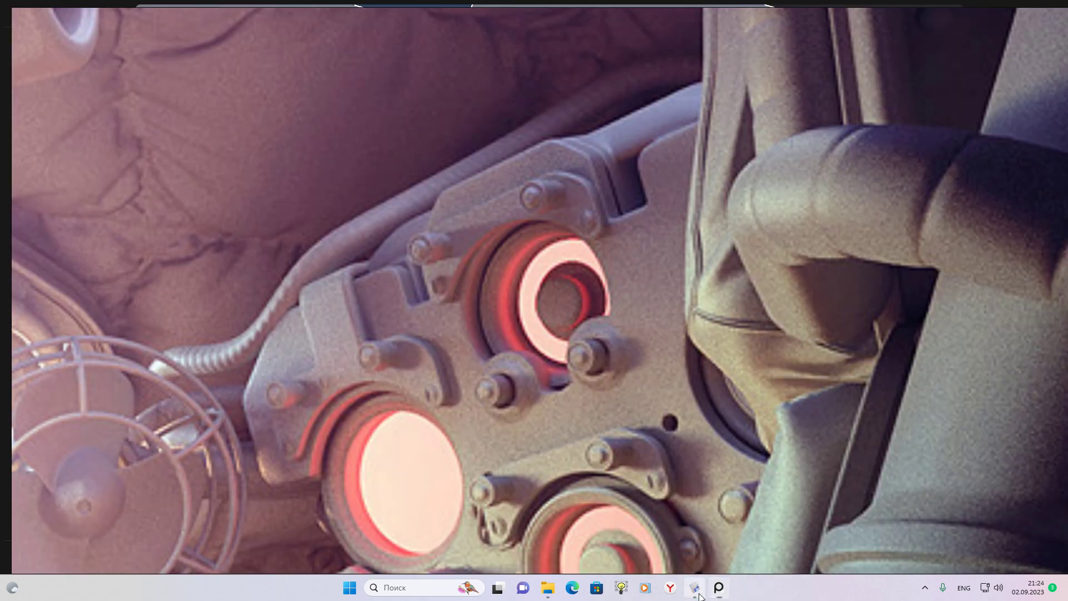
left_click(694, 588)
middle_click_drag(648, 391, 516, 219)
scroll(501, 301, "up", 2)
middle_click_drag(501, 301, 505, 271)
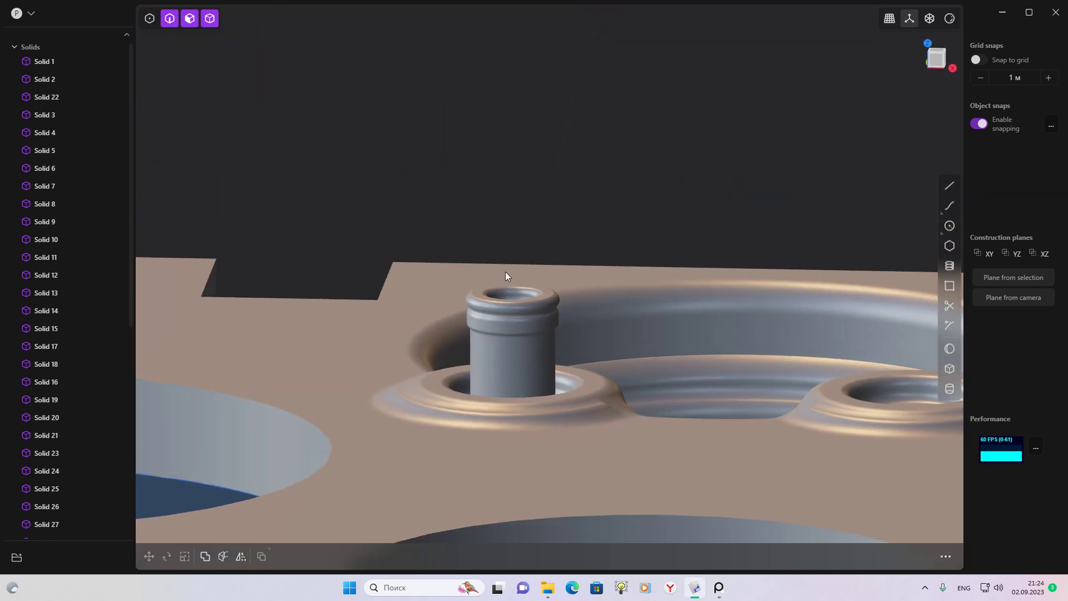
scroll(505, 271, "up", 3)
middle_click_drag(588, 179, 564, 237)
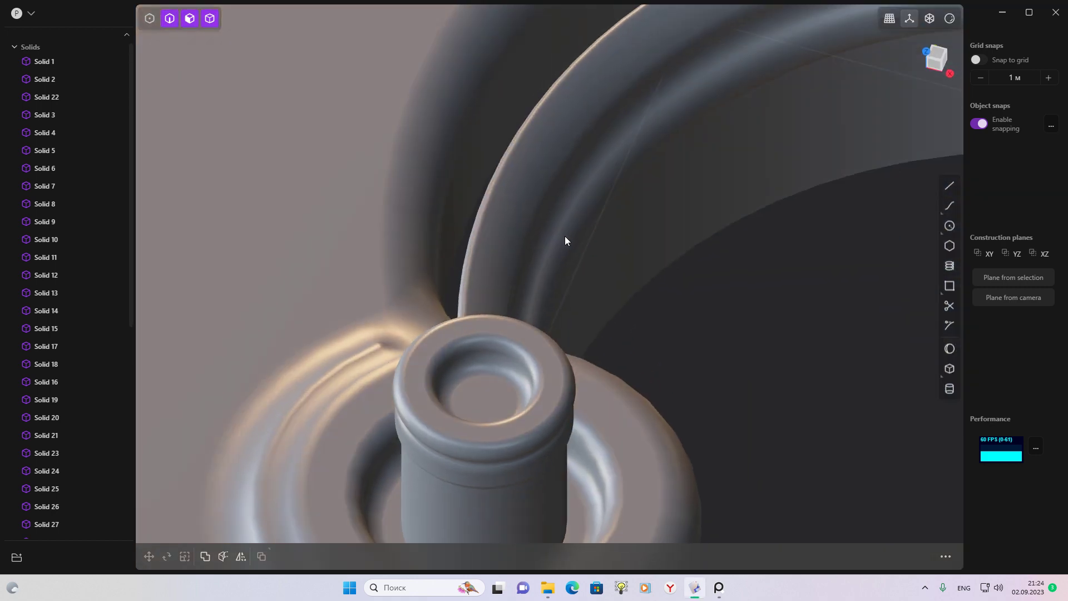
scroll(570, 306, "down", 1)
scroll(701, 374, "down", 3)
scroll(727, 319, "down", 2)
left_click(582, 311)
scroll(715, 302, "down", 2)
middle_click_drag(657, 311, 634, 290)
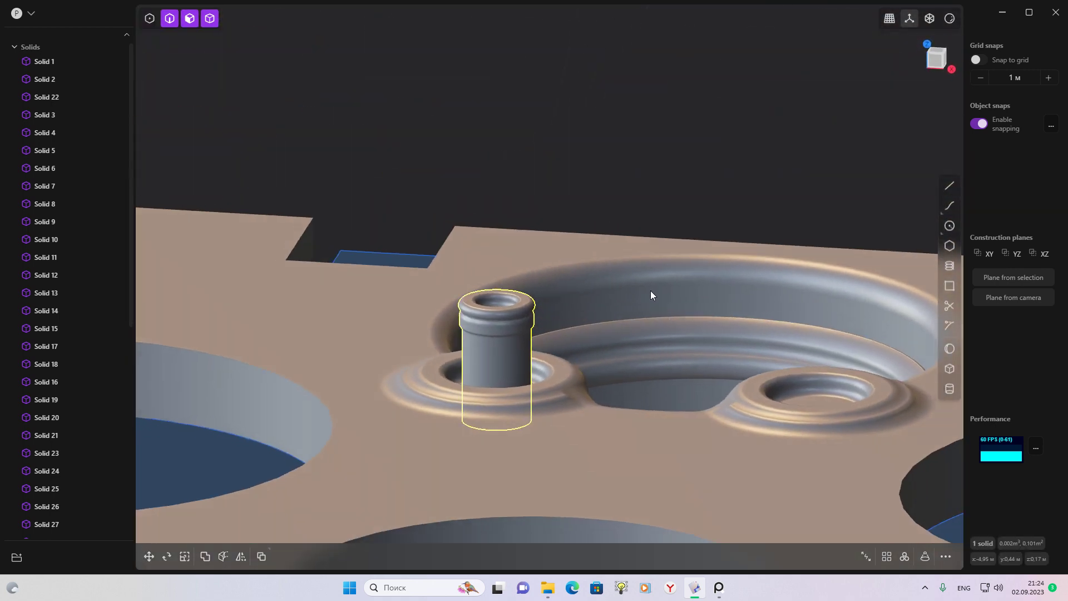
scroll(733, 165, "down", 2)
middle_click_drag(734, 164, 654, 287)
left_click(750, 197)
scroll(701, 342, "up", 2)
left_click(719, 586)
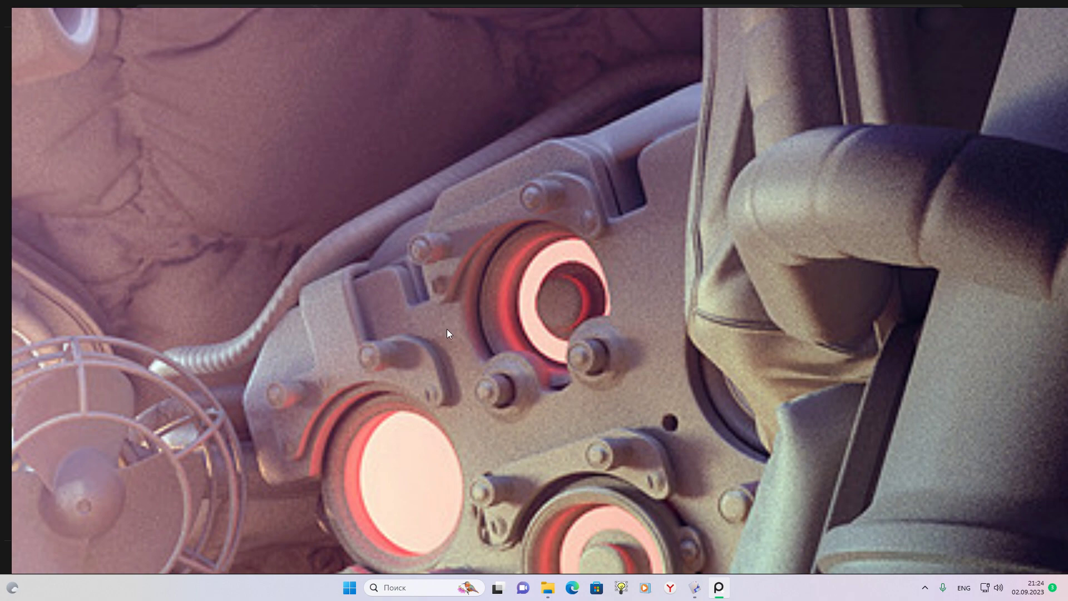
In Top view, move a peg duplicate up along Y, then select the original peg for Mirror
left_click(719, 587)
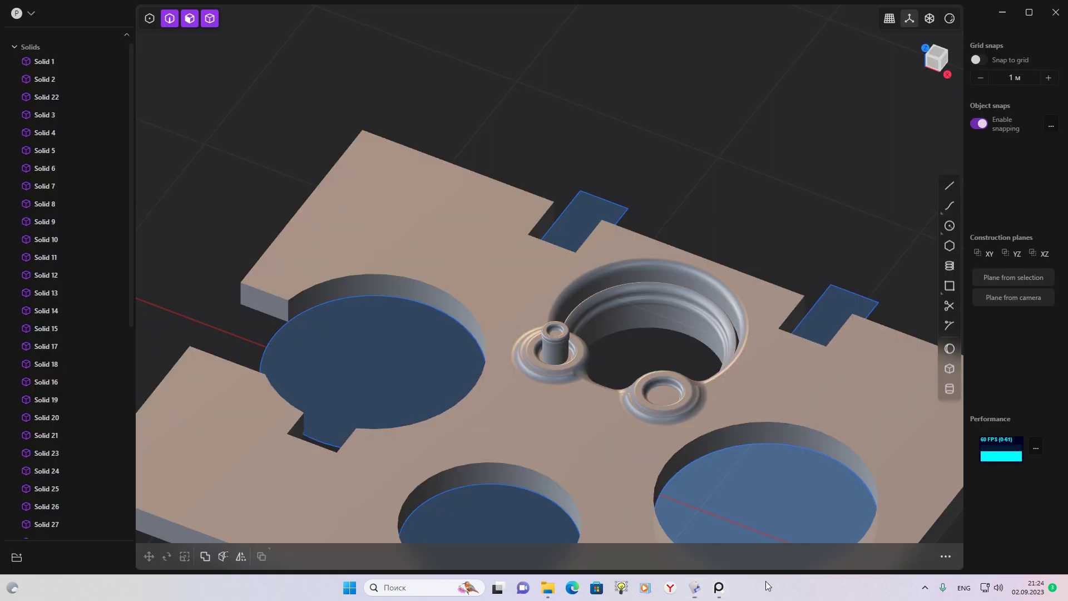
scroll(552, 338, "up", 3)
scroll(551, 345, "up", 3)
scroll(552, 344, "down", 5)
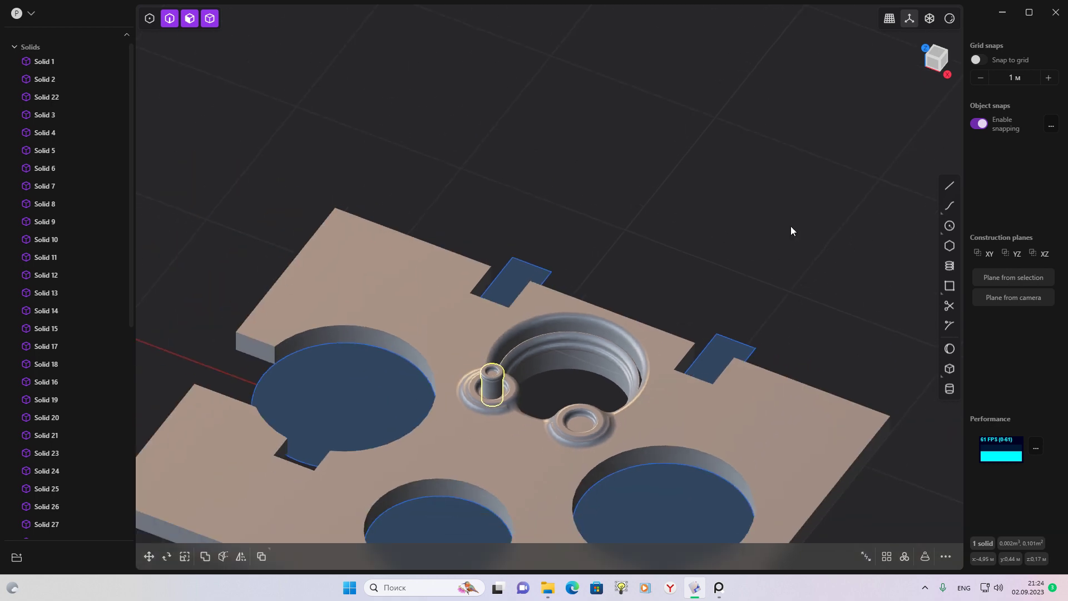
left_click(937, 54)
scroll(642, 269, "down", 3)
key("g")
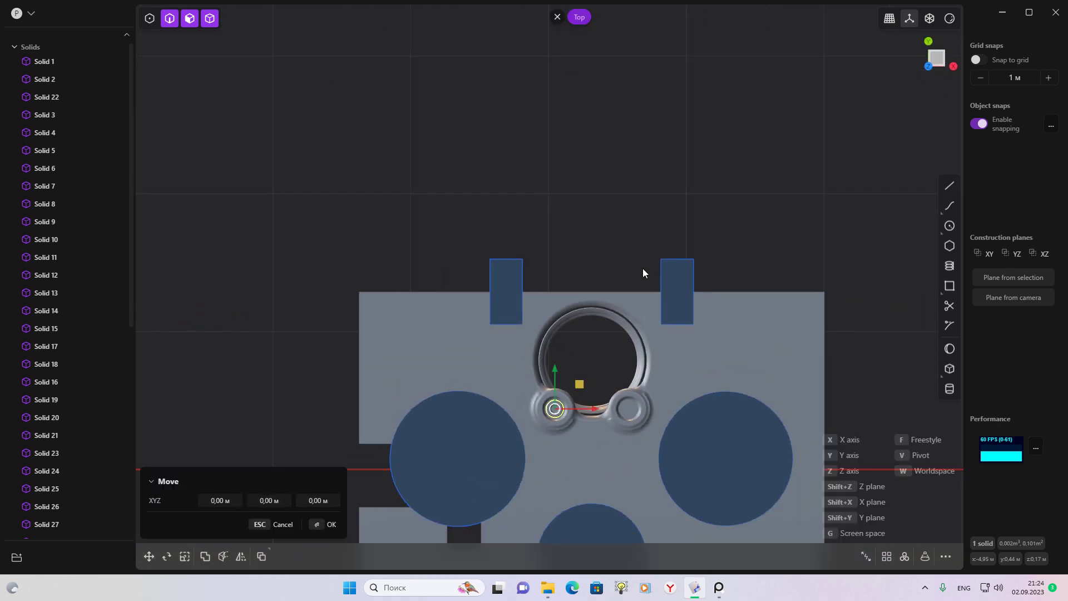
mouse_move(563, 356)
left_mouse_down()
mouse_move(572, 210)
mouse_move(632, 177)
left_mouse_up()
key("Return")
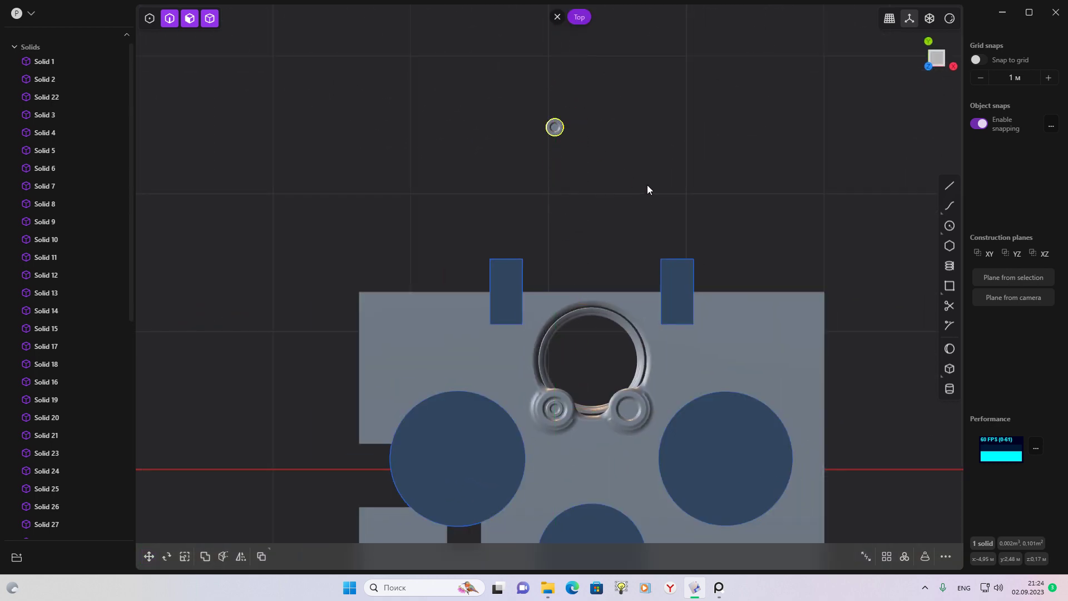
middle_click_drag(623, 244, 557, 398)
scroll(557, 398, "up", 3)
scroll(582, 240, "up", 3)
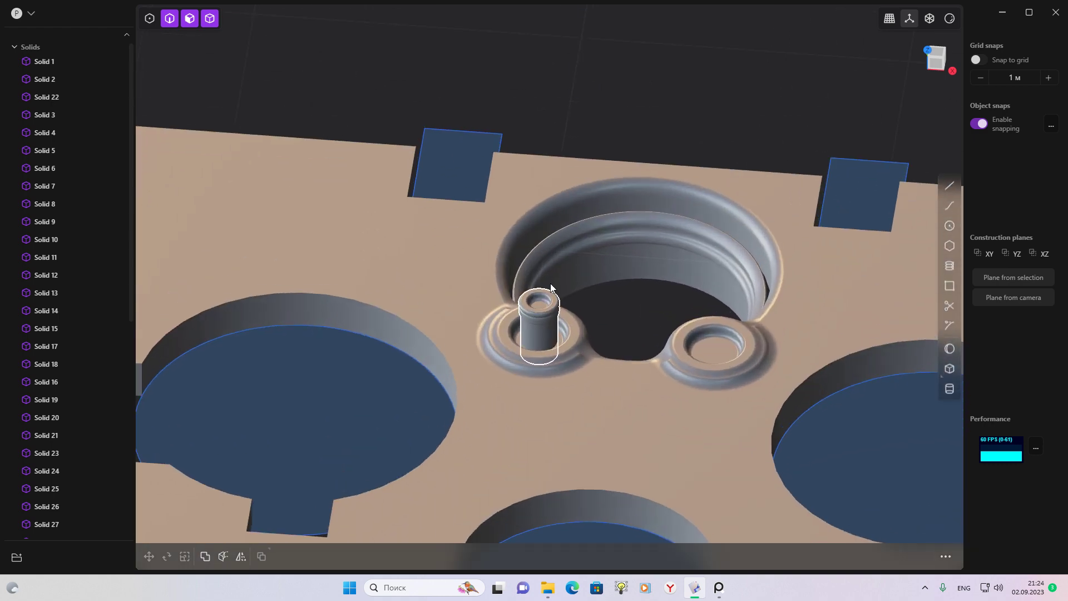
scroll(653, 186, "down", 4)
scroll(568, 409, "up", 2)
left_click(500, 432)
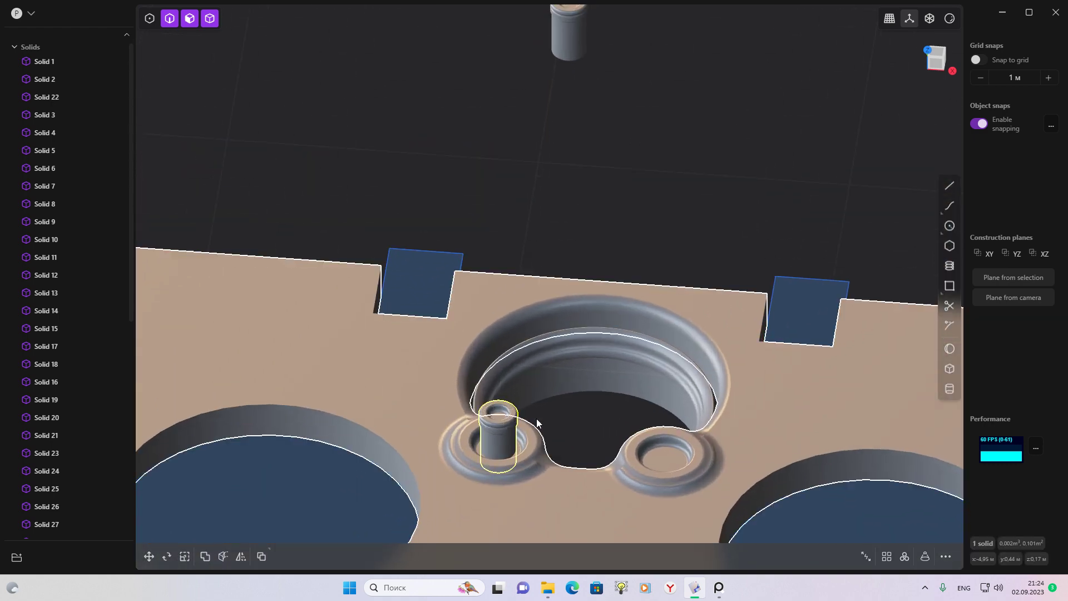
key("alt+x")
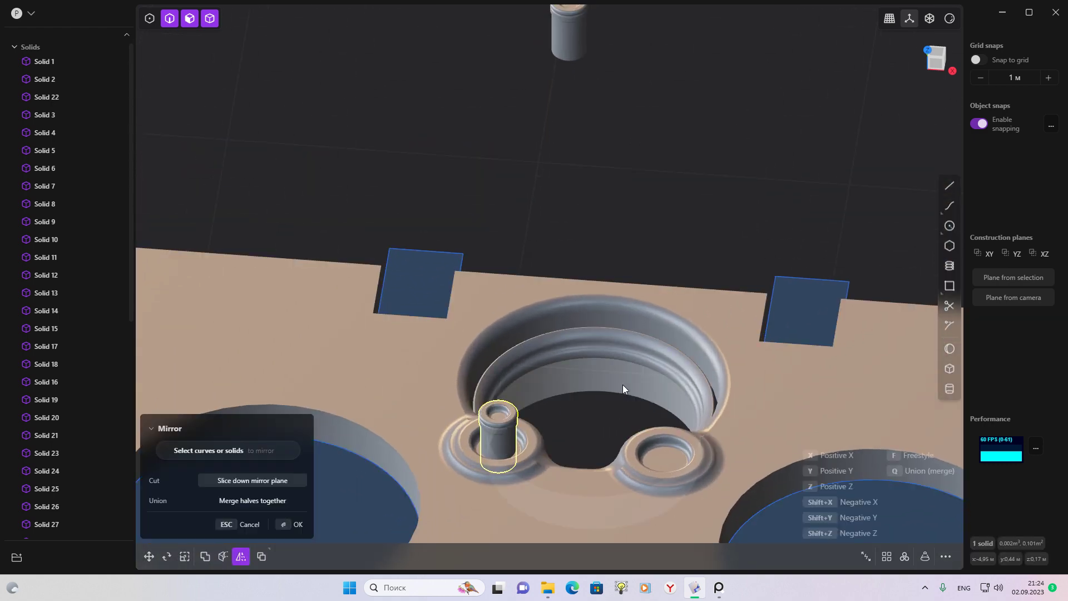
Mirror the peg across the Y plane and select the new right peg
middle_click_drag(620, 407, 620, 429)
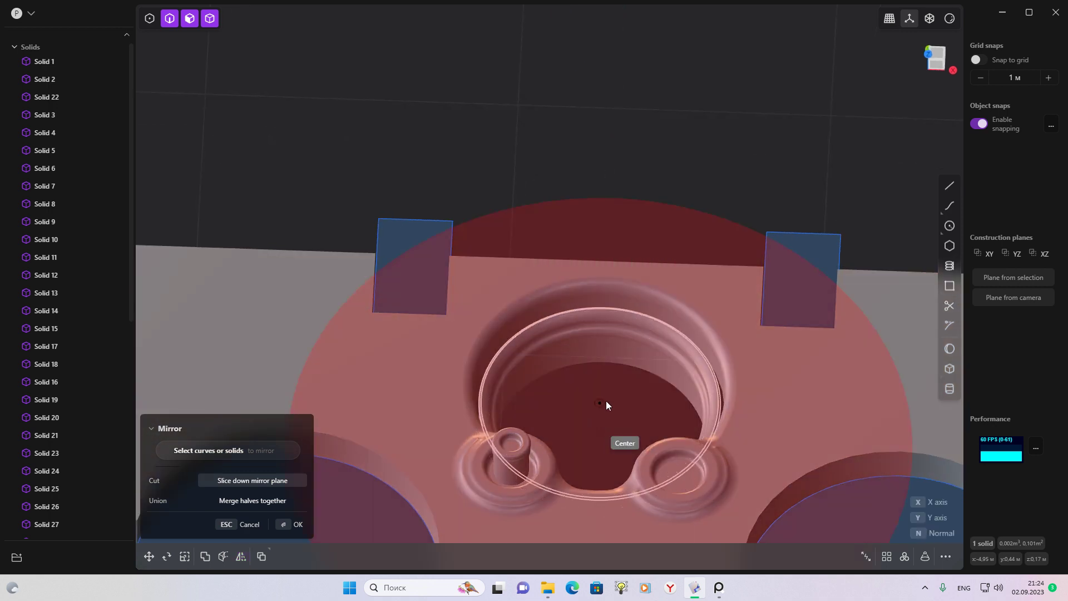
key("y")
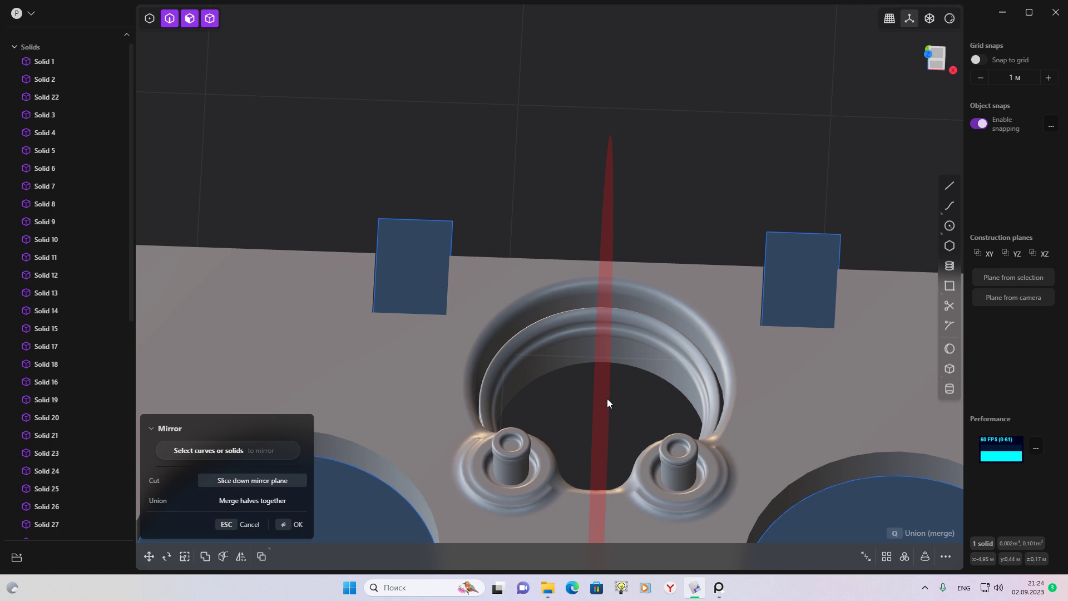
left_click(607, 398)
scroll(607, 384, "down", 3)
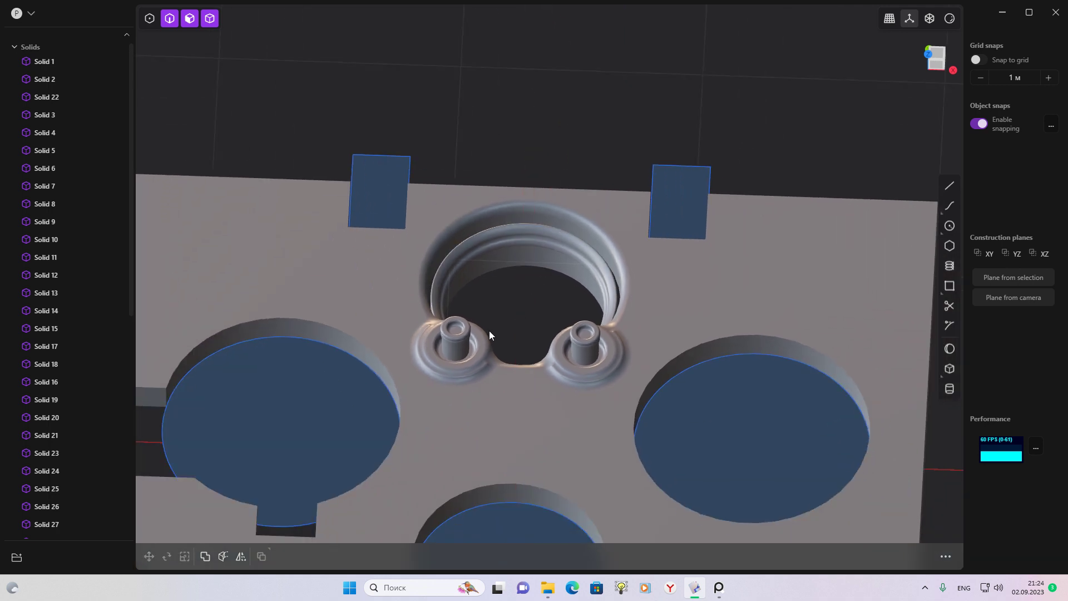
scroll(486, 331, "up", 2)
left_click(465, 332)
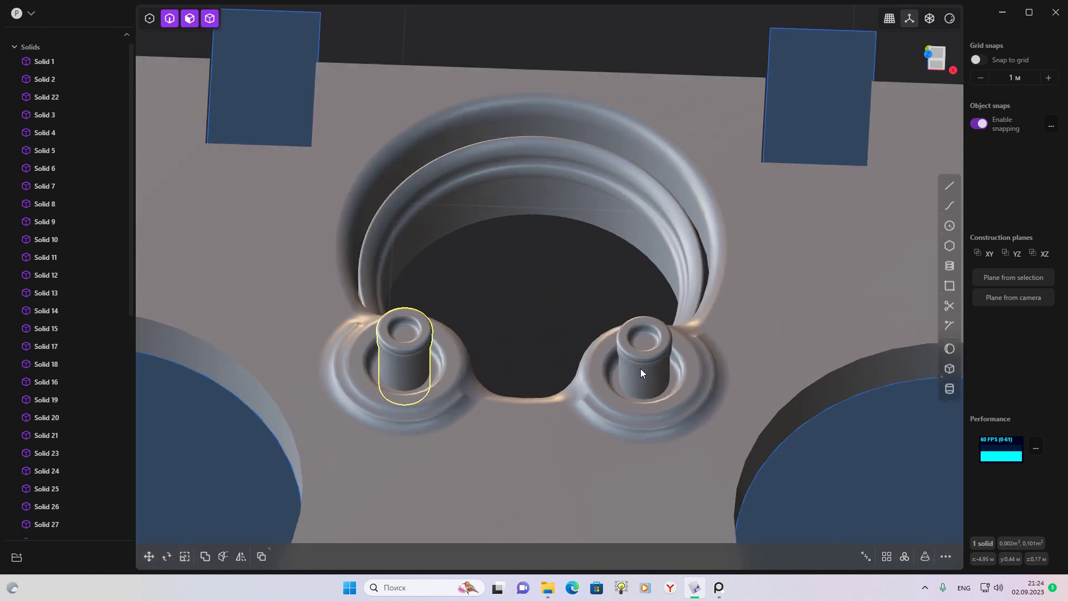
left_click(640, 368)
scroll(551, 334, "up", 2)
scroll(562, 337, "up", 1)
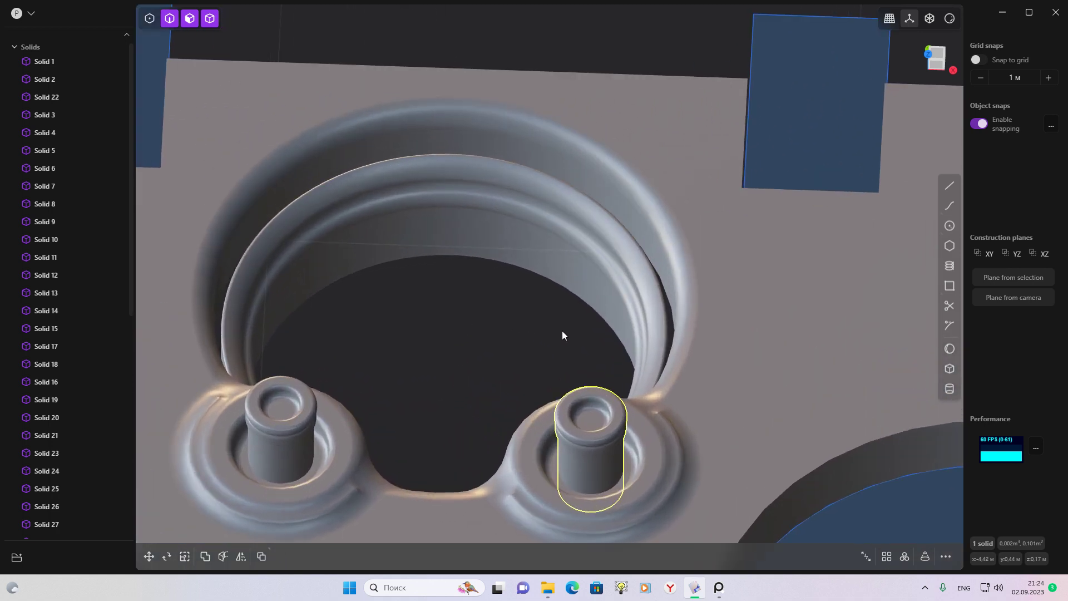
Snap the right peg's top centre to the right boss centre and sink it down
key("g")
left_click_drag(628, 450, 481, 454)
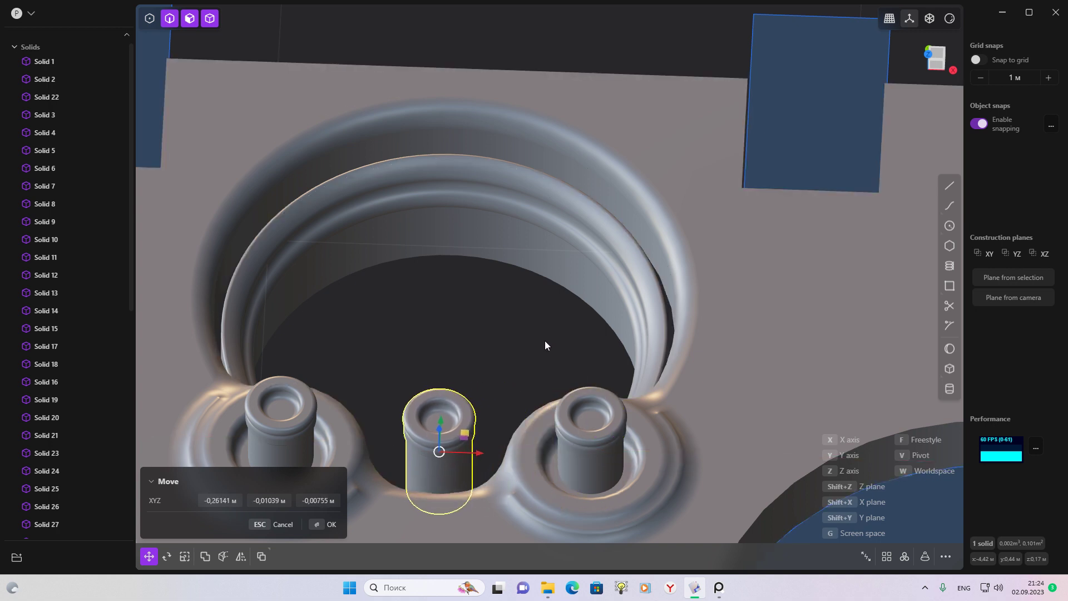
key("v")
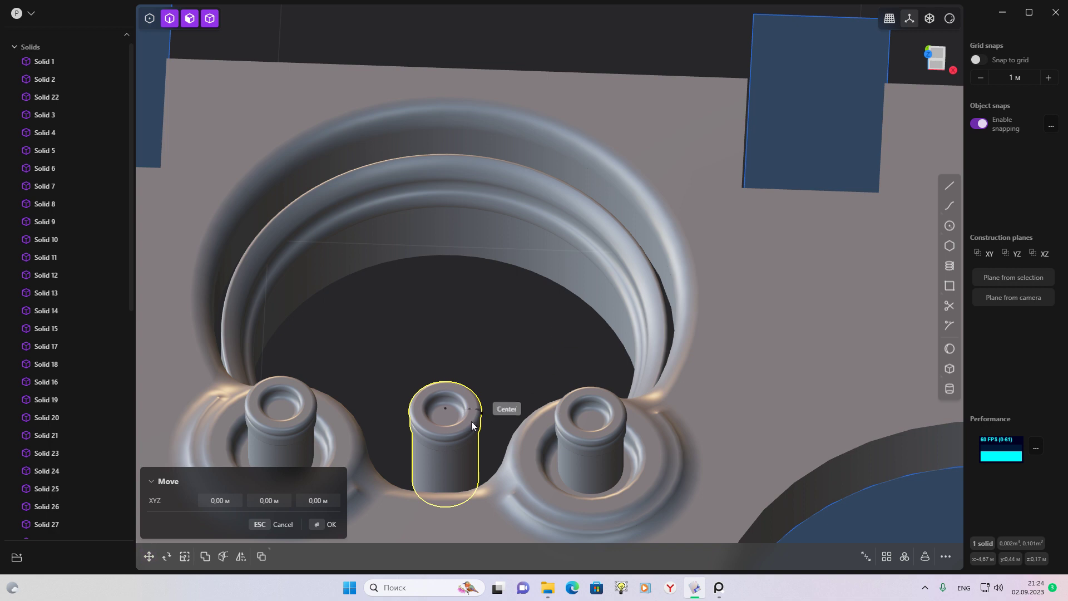
left_click(453, 390)
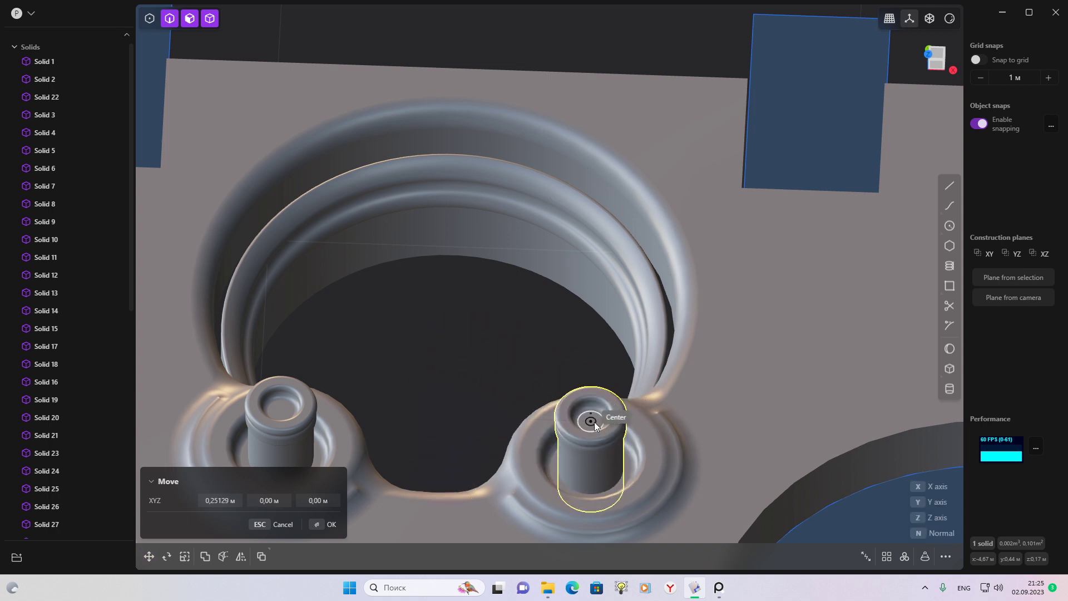
left_click(593, 425)
mouse_move(600, 418)
middle_mouse_down()
mouse_move(646, 295)
mouse_move(548, 329)
mouse_move(519, 323)
middle_mouse_up()
scroll(528, 343, "up", 3)
scroll(532, 370, "up", 3)
left_click_drag(536, 377, 529, 430)
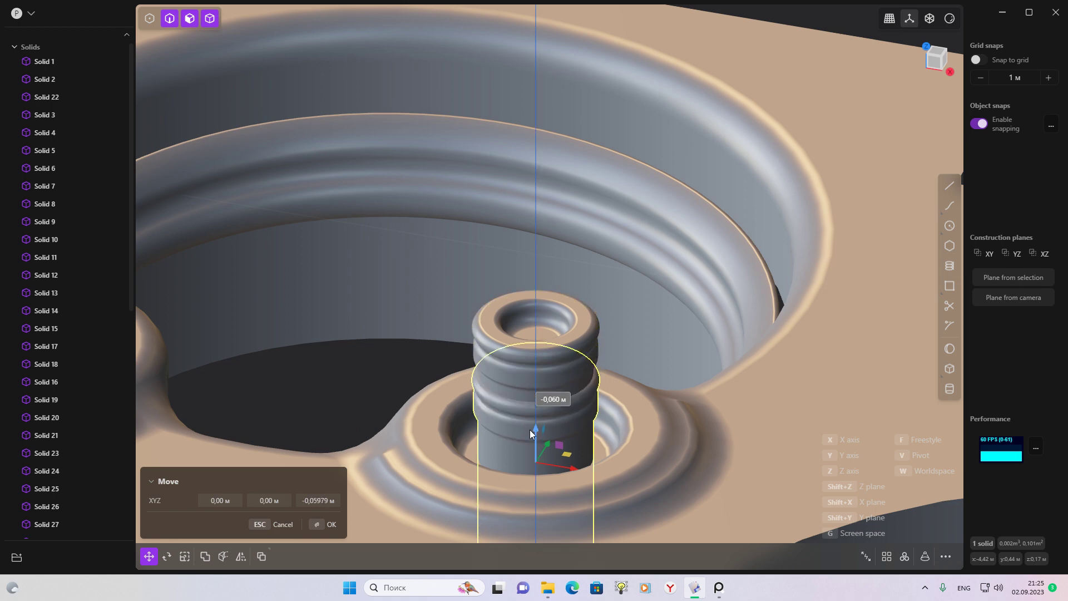
key("Return")
scroll(534, 334, "down", 5)
Try further moves, cancel them, and select the left capped peg
mouse_move(517, 303)
middle_mouse_down()
mouse_move(471, 276)
mouse_move(626, 322)
mouse_move(627, 368)
middle_mouse_up()
key("g")
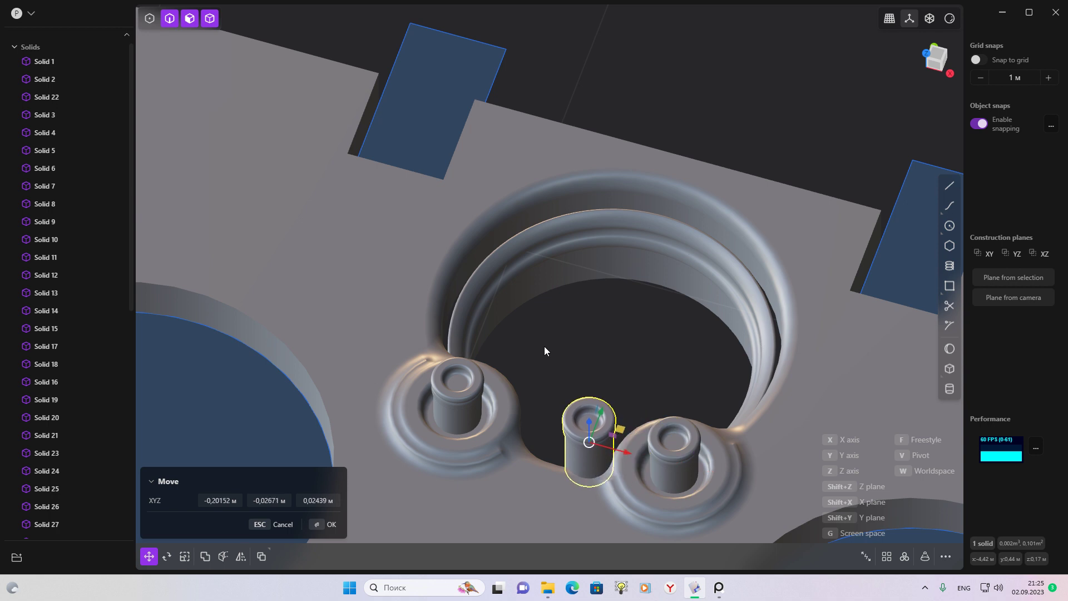
key("Escape")
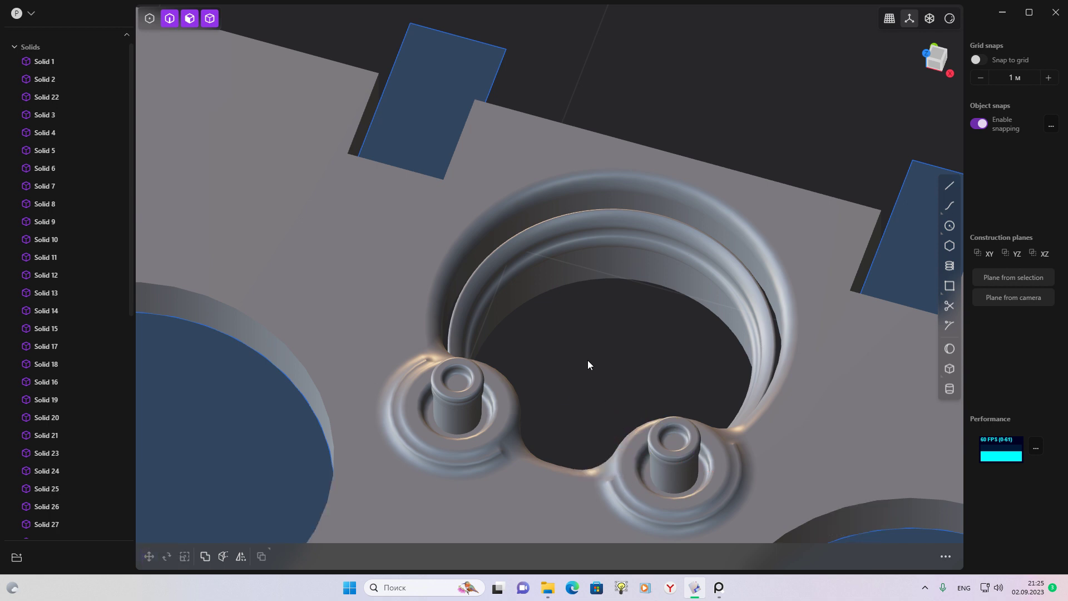
key("g")
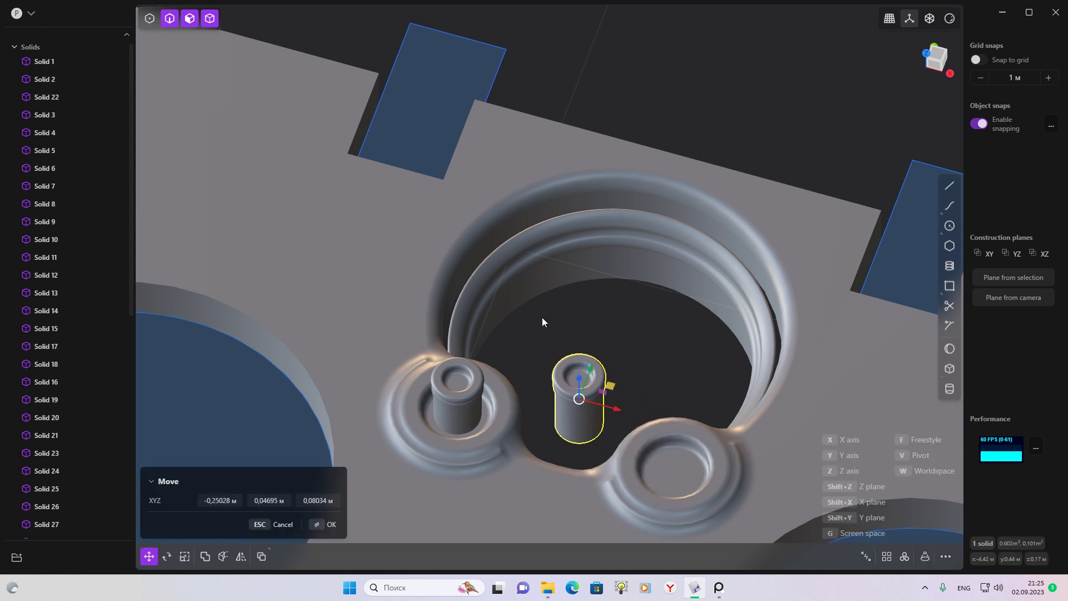
left_click(589, 345)
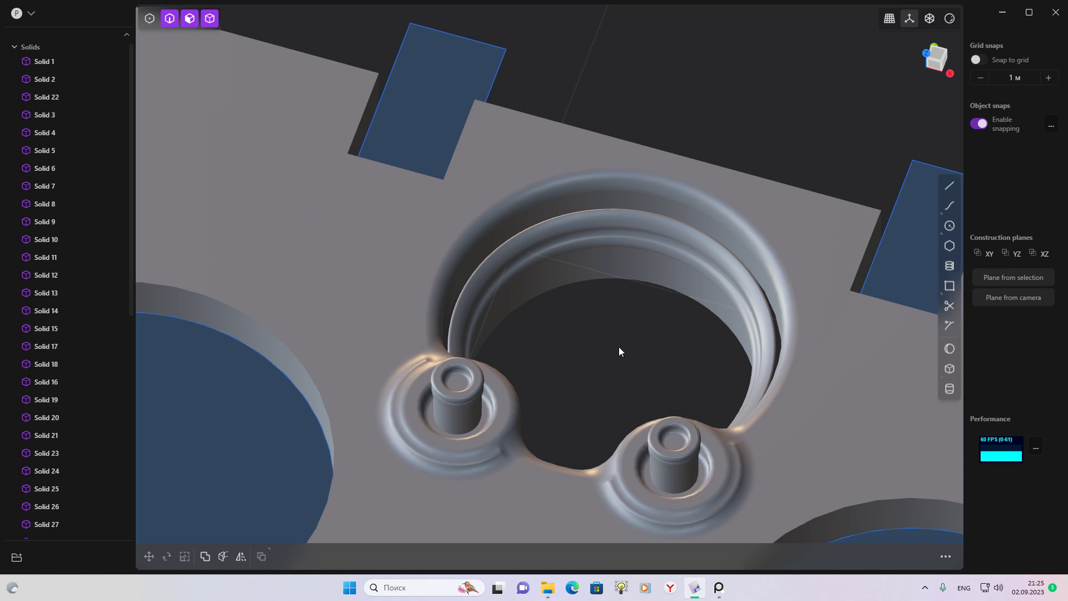
scroll(618, 347, "down", 3)
middle_click_drag(601, 332, 607, 315)
scroll(607, 315, "down", 3)
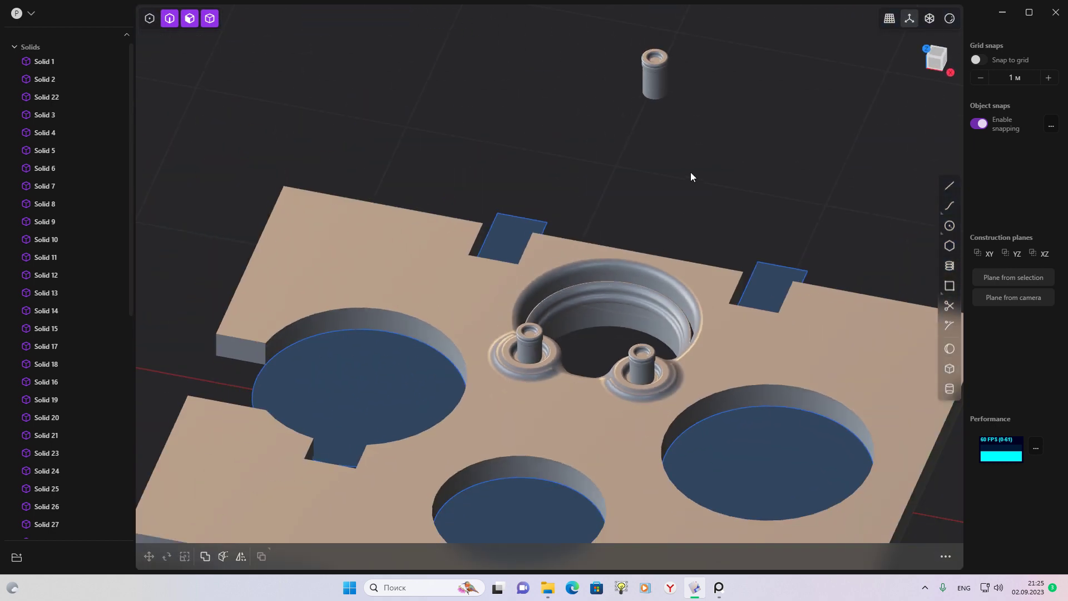
scroll(576, 392, "up", 1)
scroll(469, 372, "up", 3)
left_click(452, 355)
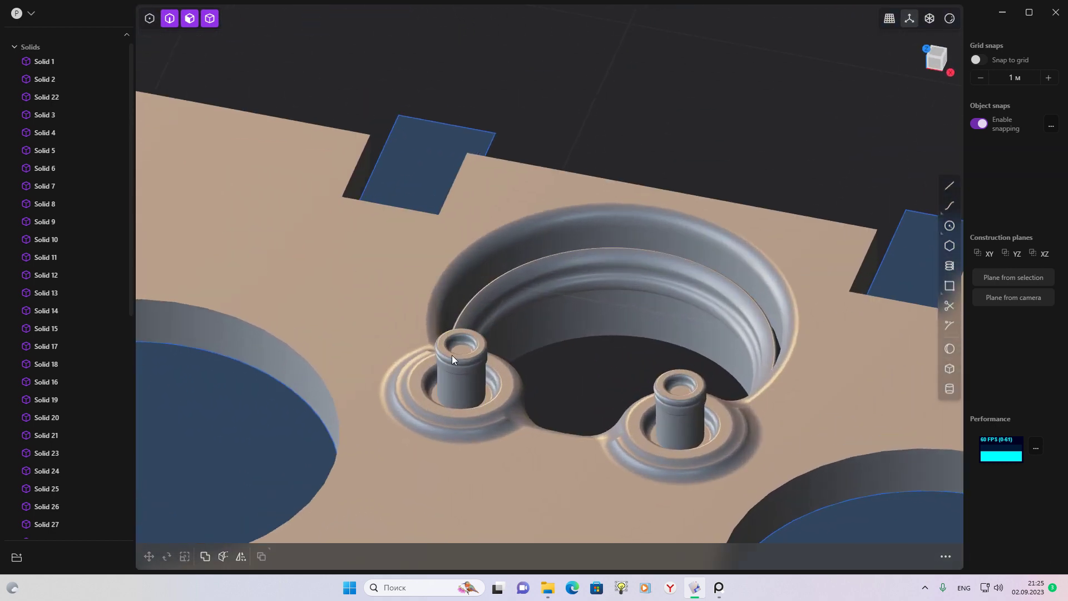
Union both capped pegs with the plate
left_click(660, 409)
left_click(568, 449)
key("shift+d")
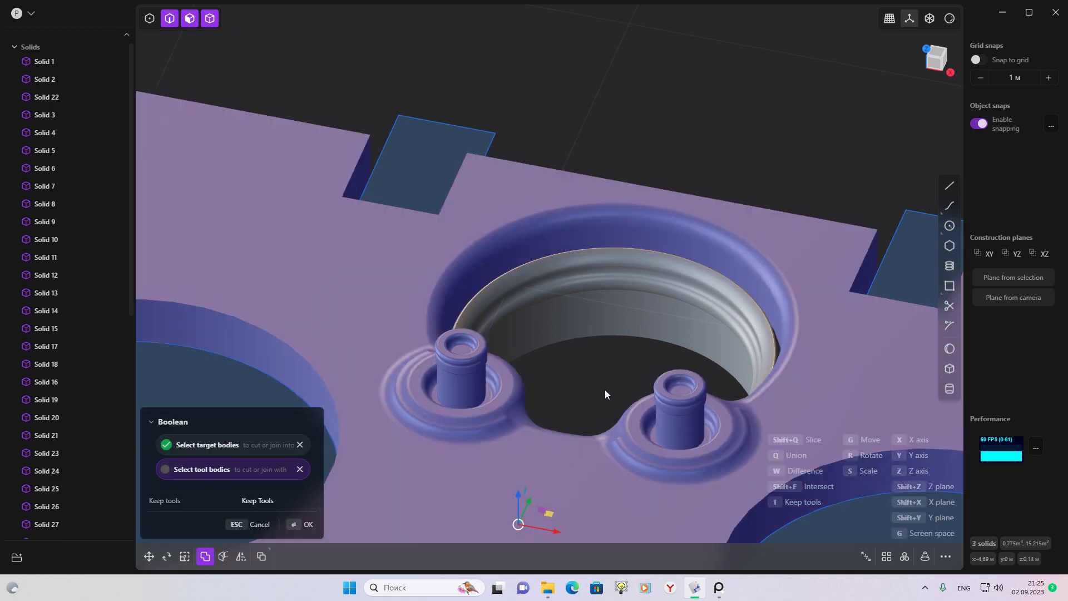
key("Return")
Compare the merged solid against the PureRef reference, then view it from the top
left_click(719, 588)
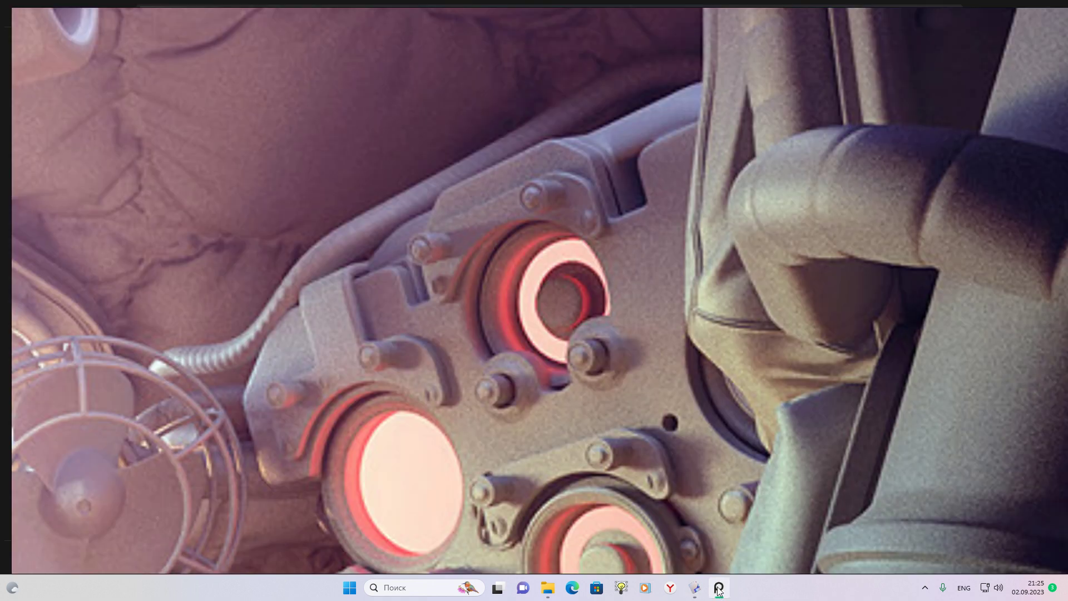
left_click(718, 588)
mouse_move(578, 427)
middle_mouse_down()
mouse_move(602, 388)
mouse_move(602, 409)
middle_mouse_up()
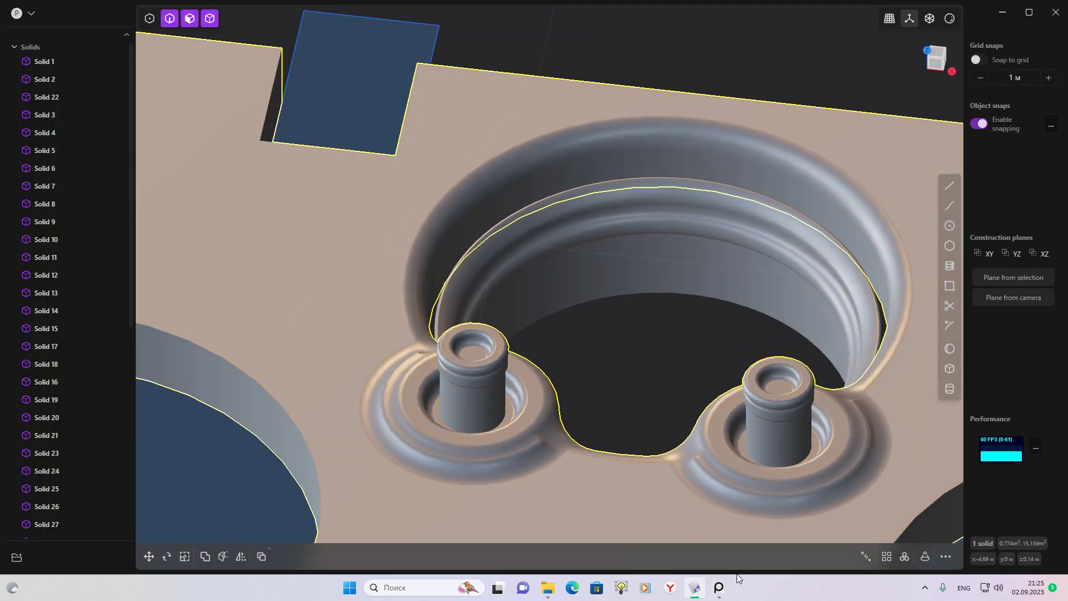
left_click(718, 587)
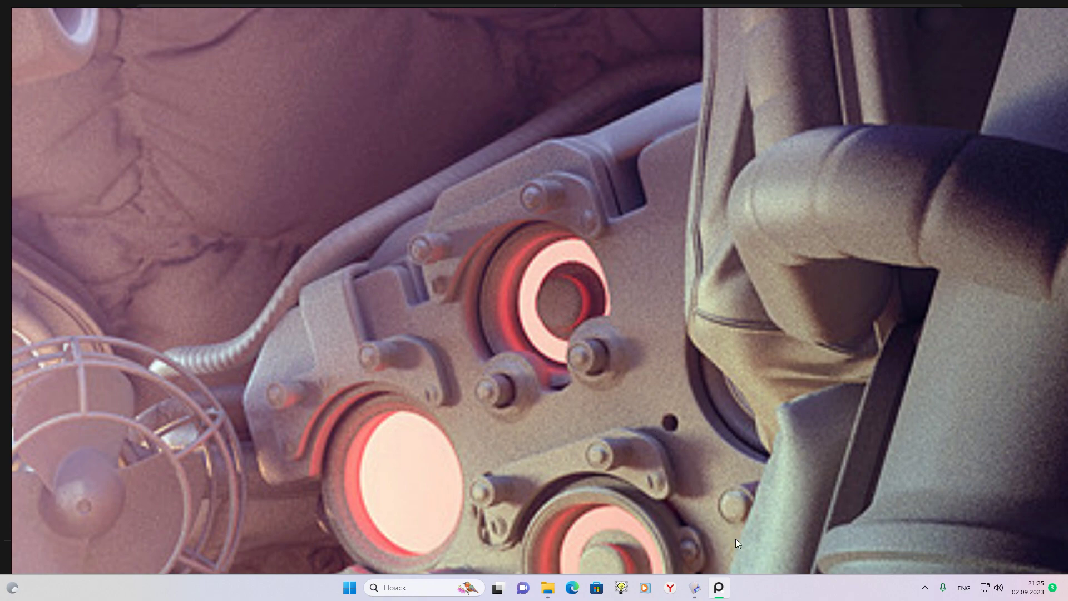
left_click(694, 588)
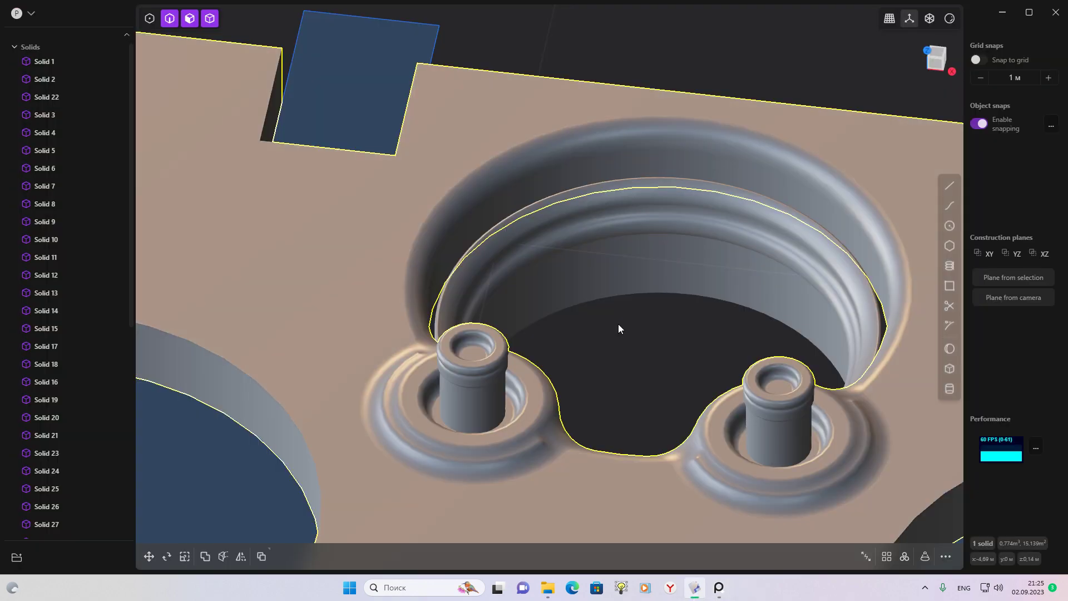
key("KP_7")
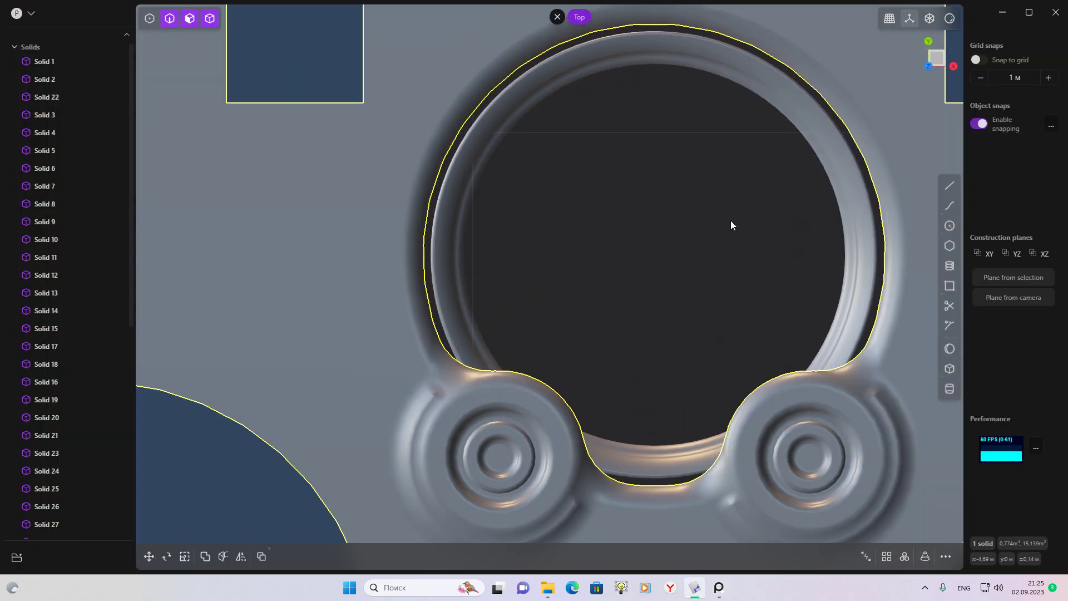
Add a cylinder of about 0.34 m radius on the ring centre, filling the ring hole
middle_click_drag(730, 226, 667, 300, "shift")
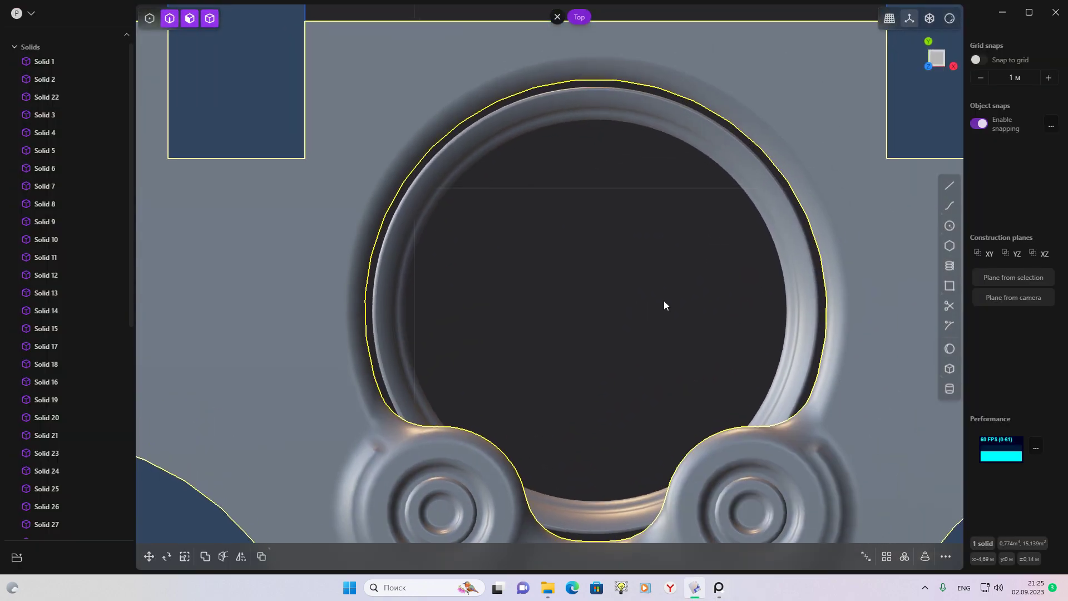
left_click(948, 389)
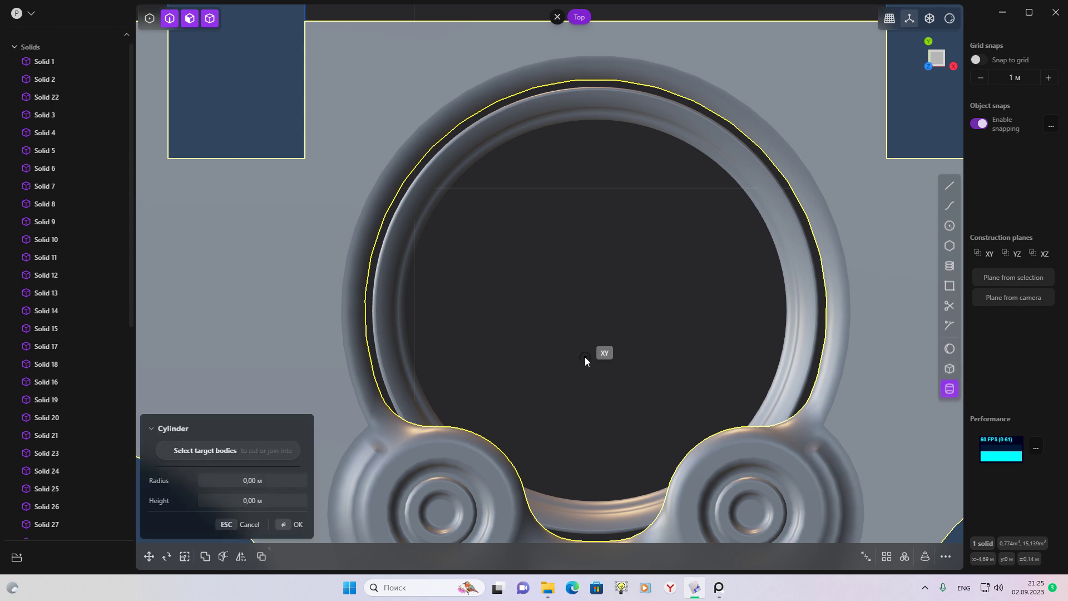
middle_click_drag(602, 313, 603, 363)
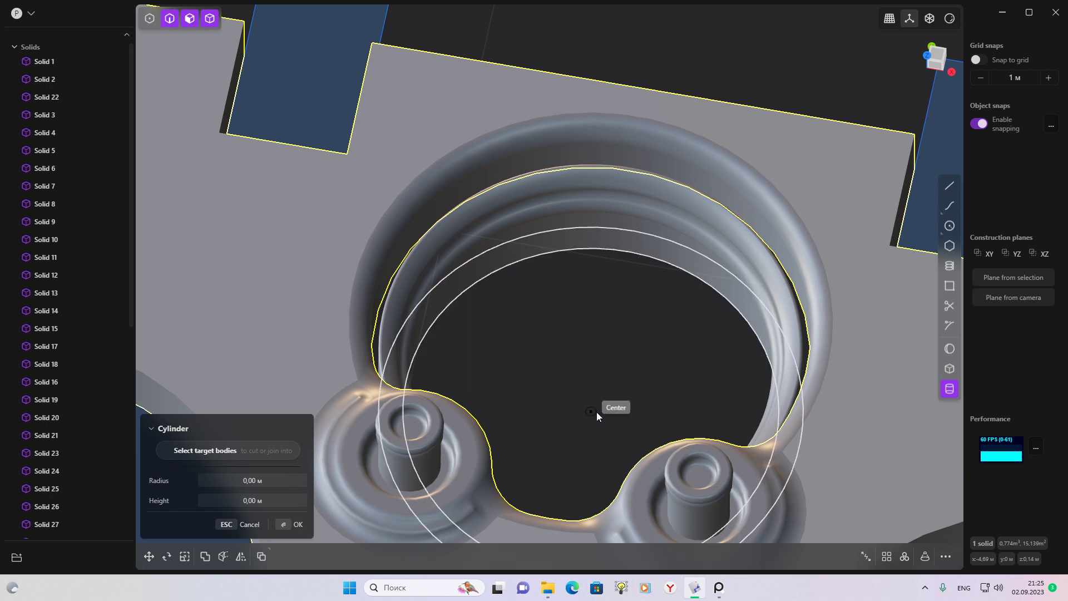
left_click(597, 412)
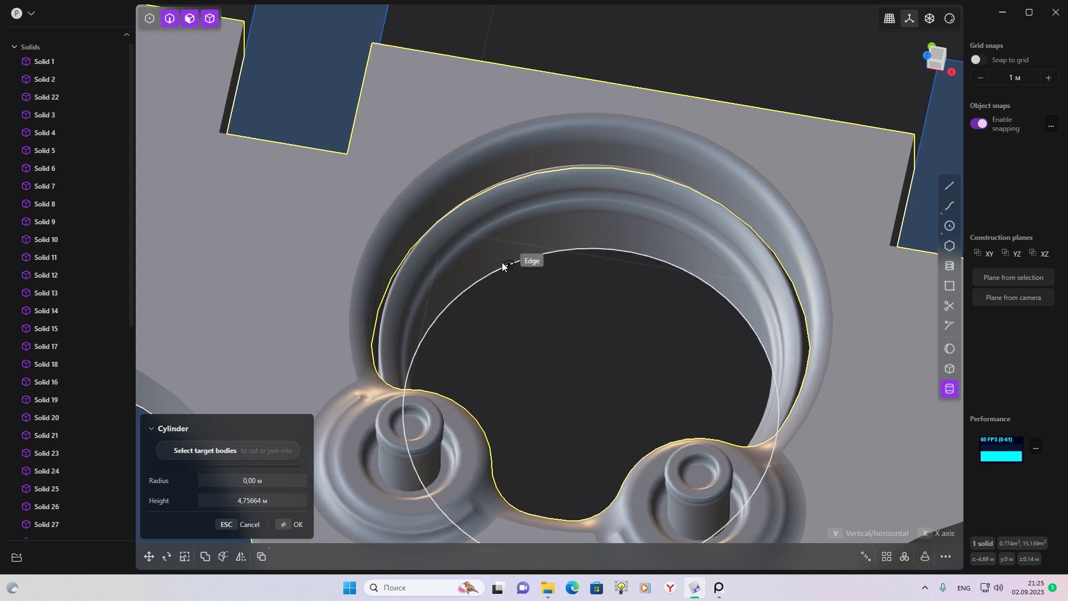
left_click(604, 249)
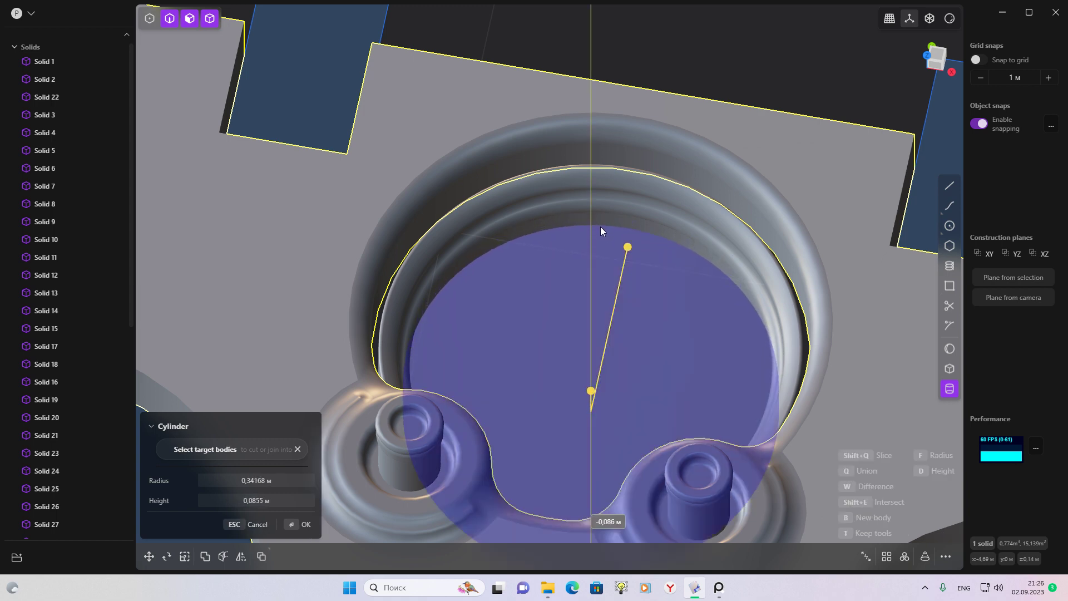
mouse_move(600, 227)
middle_mouse_down()
mouse_move(534, 238)
mouse_move(332, 200)
mouse_move(484, 336)
mouse_move(819, 365)
mouse_move(797, 352)
middle_mouse_up()
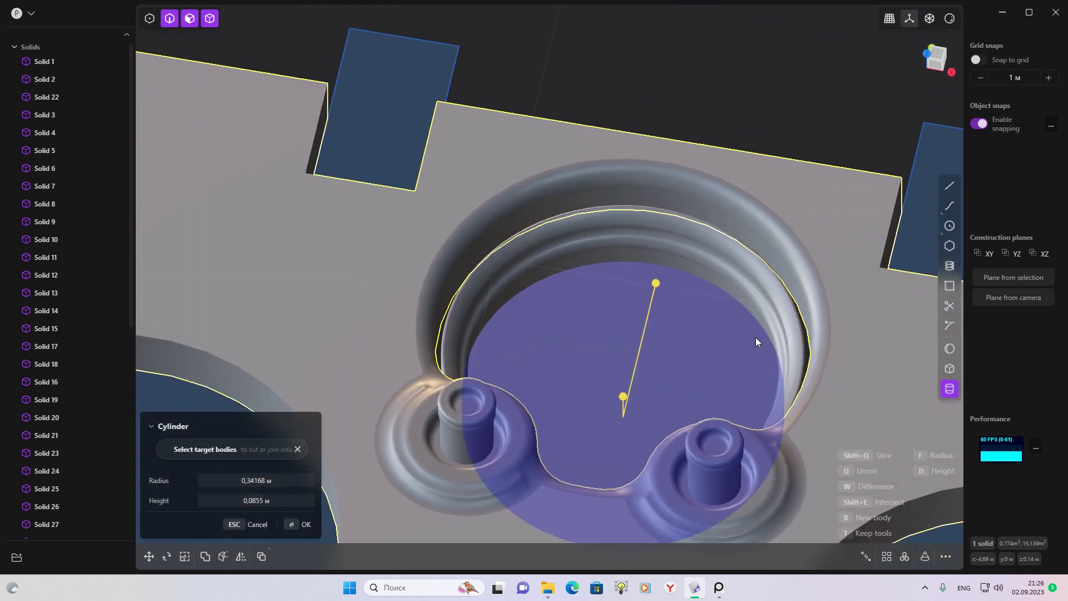
left_click(725, 329)
mouse_move(719, 325)
middle_mouse_down()
mouse_move(586, 296)
mouse_move(670, 307)
mouse_move(687, 558)
middle_mouse_up()
left_click(715, 588)
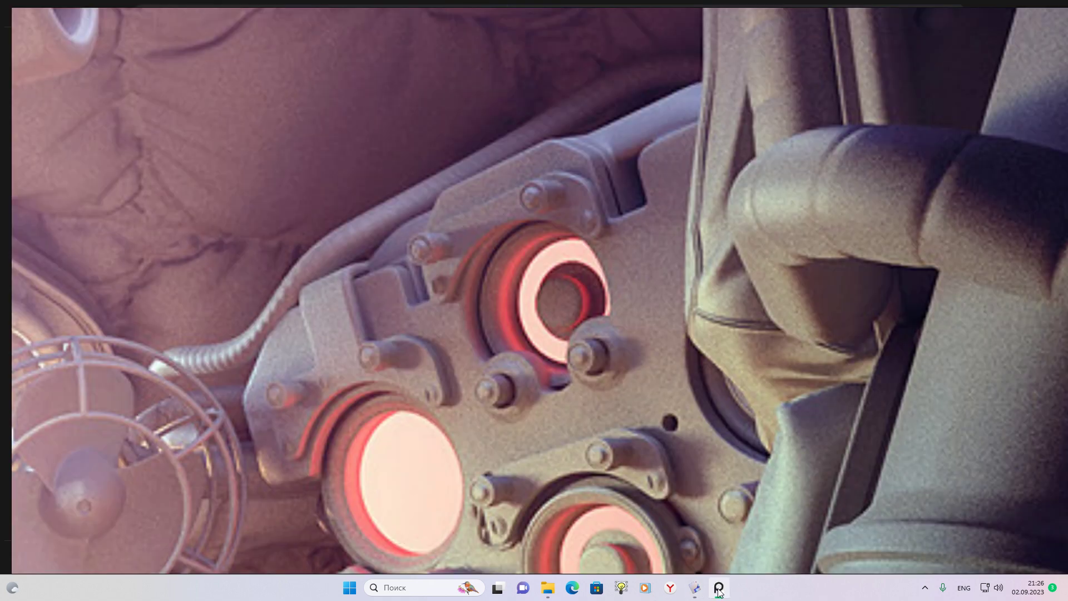
Try a fillet on an edge inside the ring hole, then cancel it
left_click(694, 588)
middle_click_drag(668, 413, 599, 289)
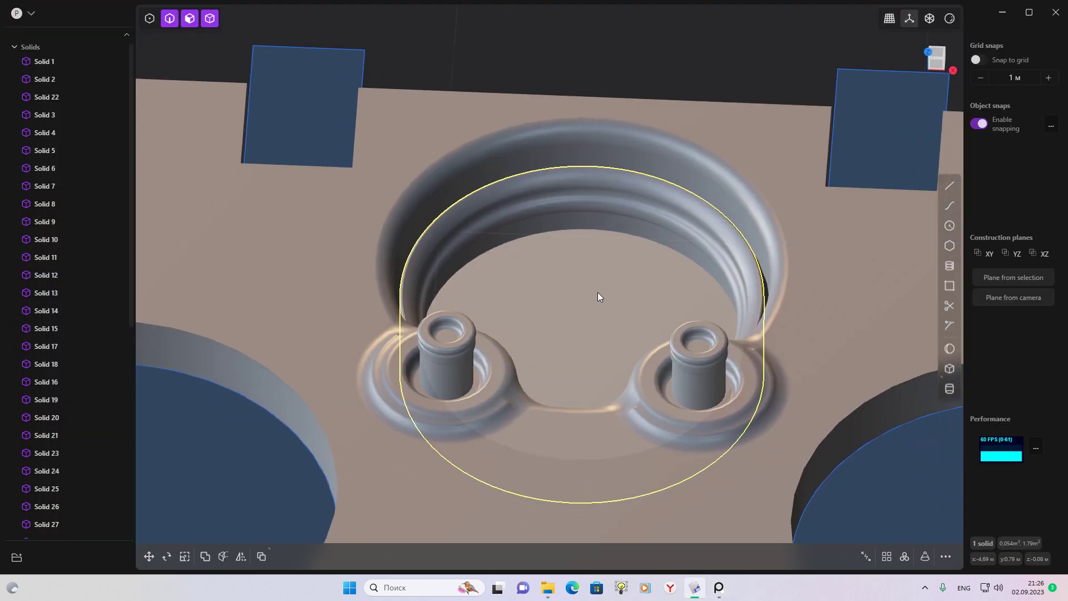
left_click(618, 230)
key("f")
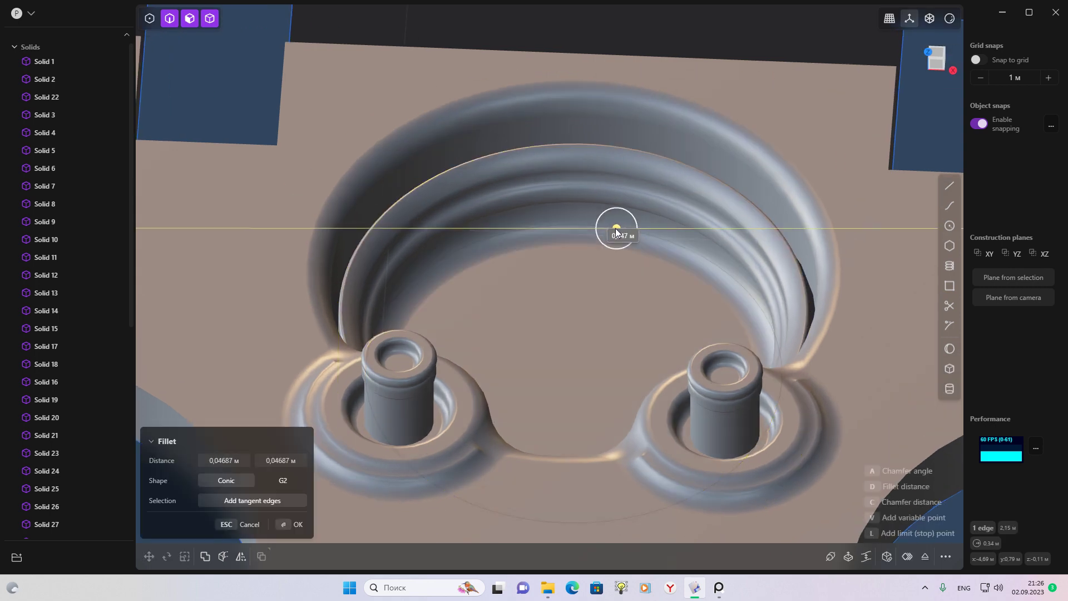
key("Return")
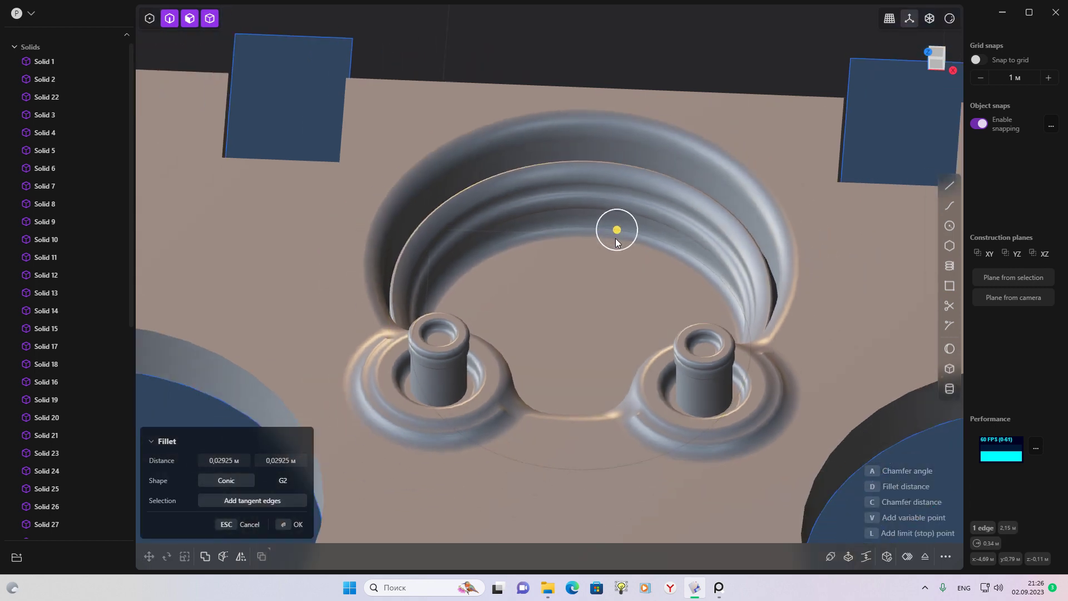
middle_click_drag(618, 228, 620, 72)
left_click(620, 73)
Offset the floor disc's bottom face inward by about -0.074 m
mouse_move(572, 227)
middle_mouse_down()
mouse_move(608, 226)
mouse_move(593, 170)
mouse_move(585, 258)
mouse_move(588, 187)
middle_mouse_up()
mouse_move(601, 380)
middle_mouse_down()
mouse_move(594, 368)
mouse_move(643, 470)
mouse_move(583, 357)
middle_mouse_up()
left_click(585, 398)
key("o")
left_click_drag(581, 344, 578, 330)
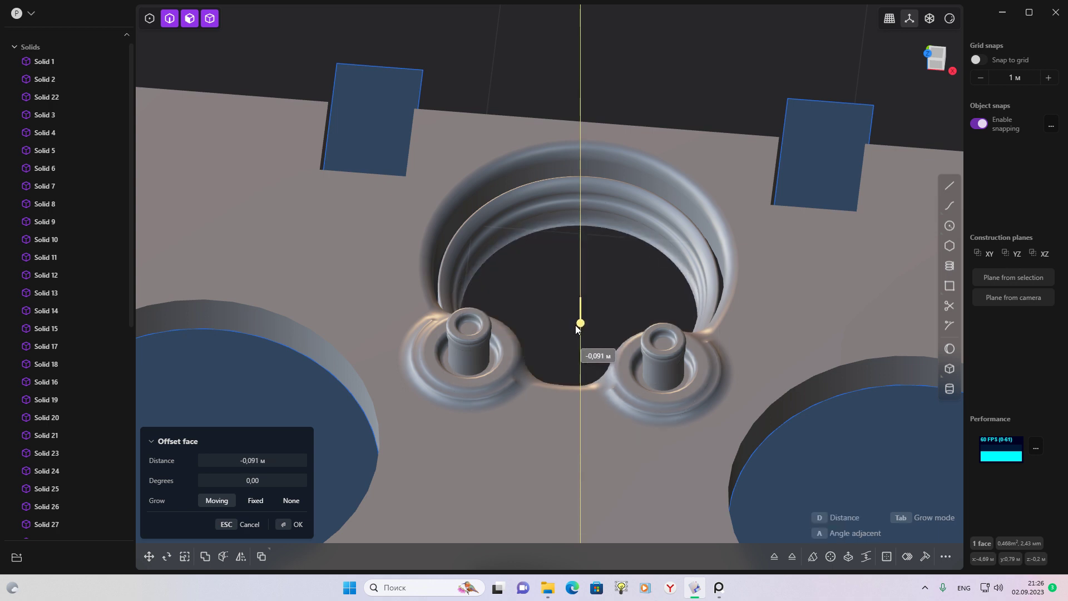
left_click_drag(578, 329, 575, 330)
mouse_move(575, 329)
middle_mouse_down()
mouse_move(575, 240)
mouse_move(517, 241)
mouse_move(512, 279)
mouse_move(563, 232)
mouse_move(588, 300)
mouse_move(698, 260)
middle_mouse_up()
key("Return")
Draw a small disc cylinder inside the ring from a top view, setting its centre and radius
middle_click_drag(660, 100, 568, 258)
scroll(577, 294, "up", 3)
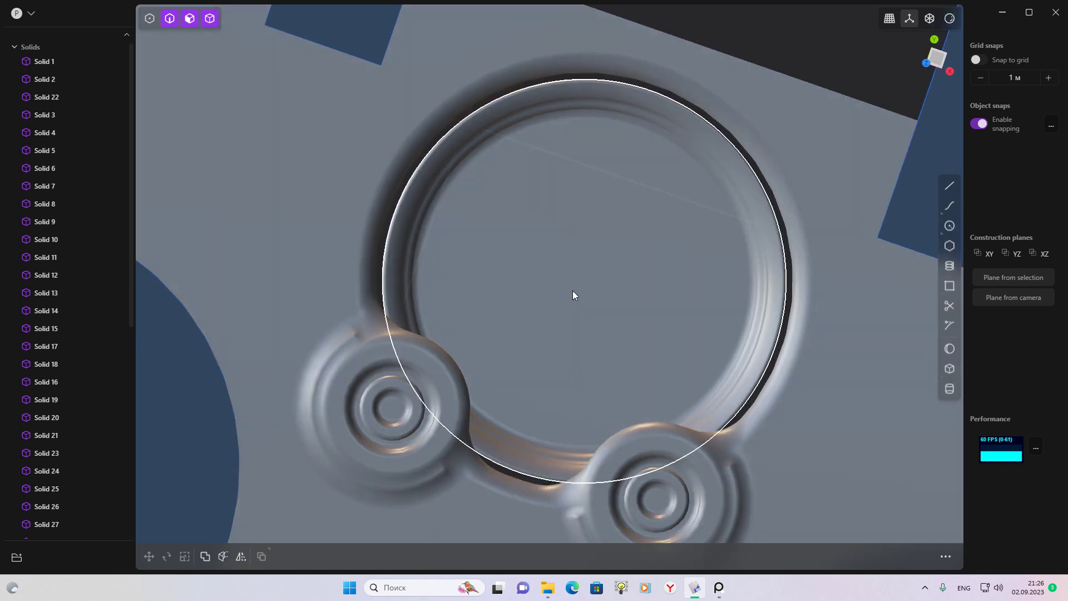
left_click(937, 57)
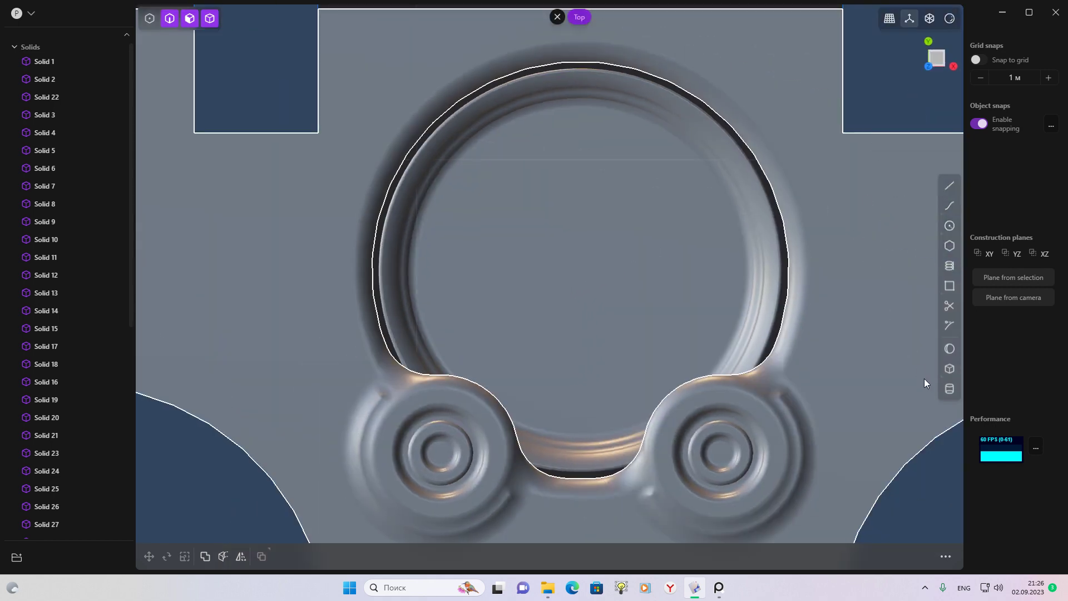
left_click(949, 388)
left_click(580, 269)
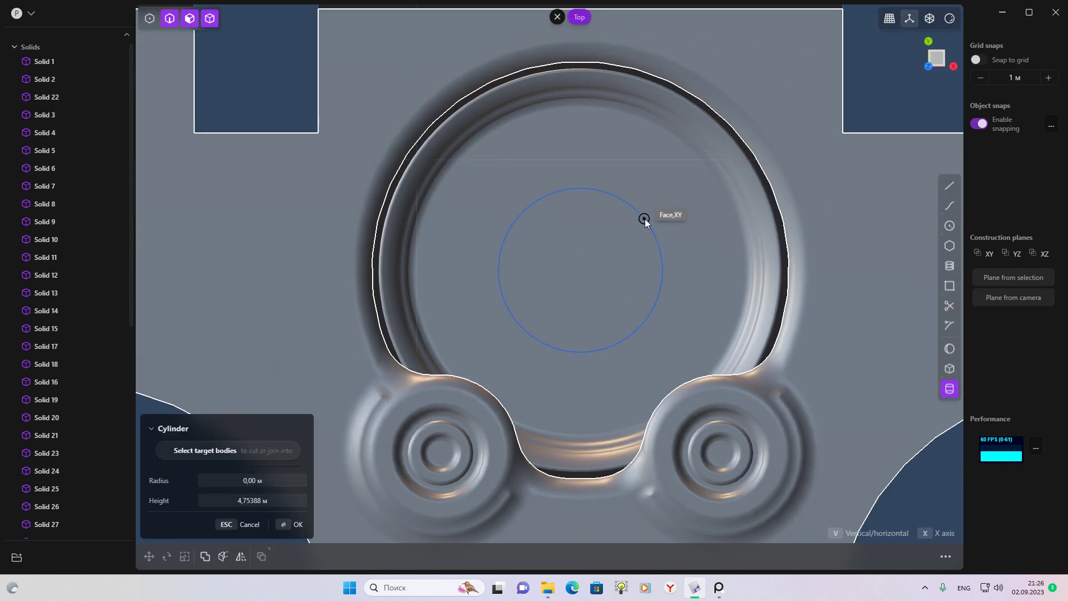
left_click(645, 219)
middle_click_drag(642, 205, 591, 25)
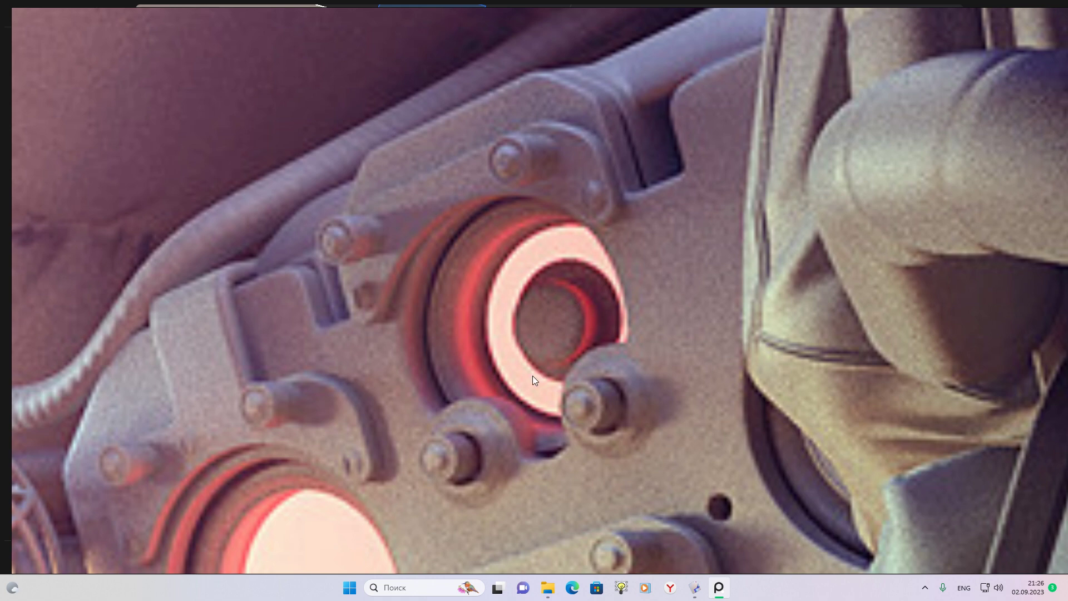
left_click(693, 590)
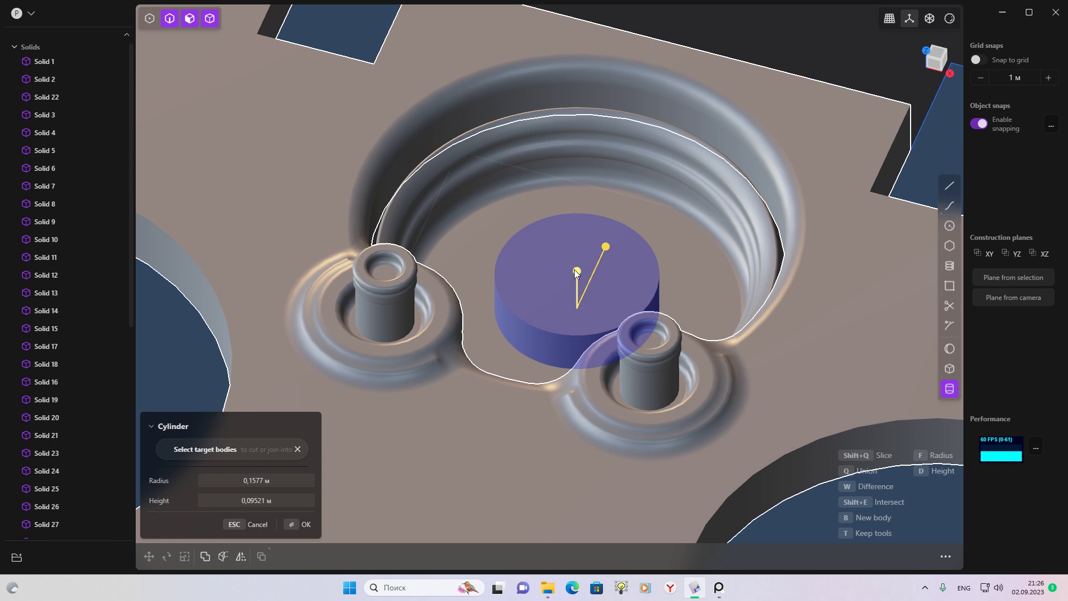
left_click(606, 247)
mouse_move(598, 307)
middle_mouse_down()
mouse_move(626, 374)
mouse_move(635, 370)
middle_mouse_up()
left_click(635, 370)
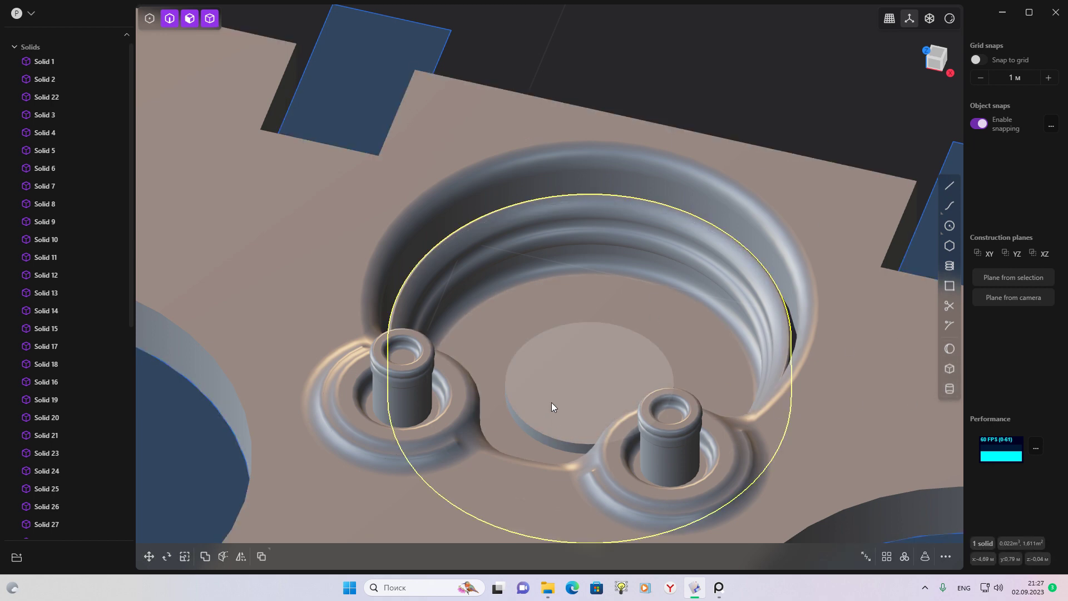
Add a tall plain cylinder beside the right peg and clear the selection
left_click(949, 390)
scroll(630, 483, "up", 2)
scroll(627, 491, "up", 3)
scroll(626, 491, "up", 2)
left_click(625, 461)
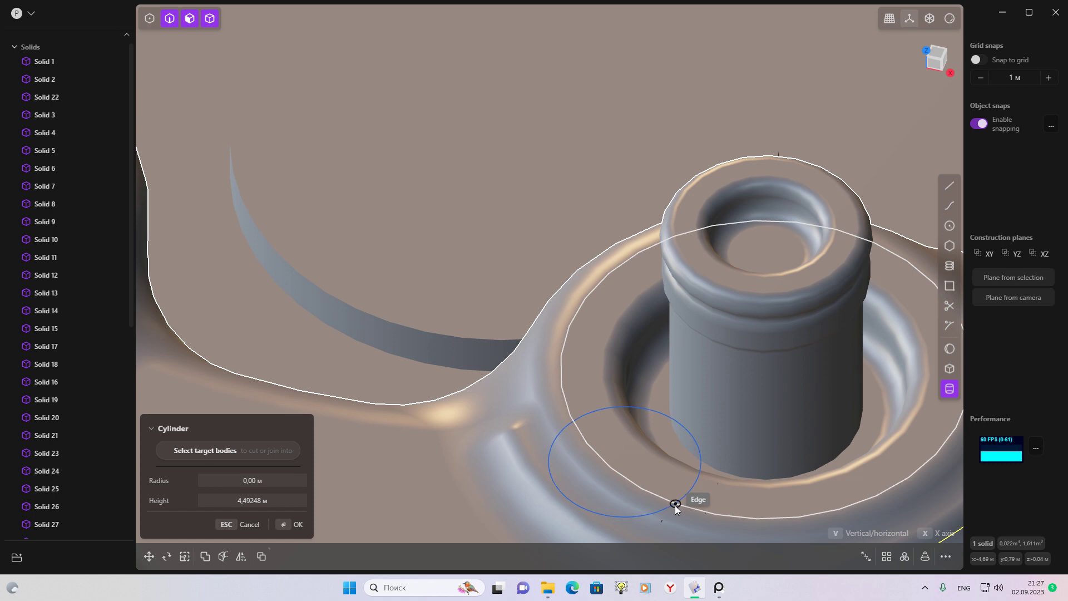
left_click(675, 504)
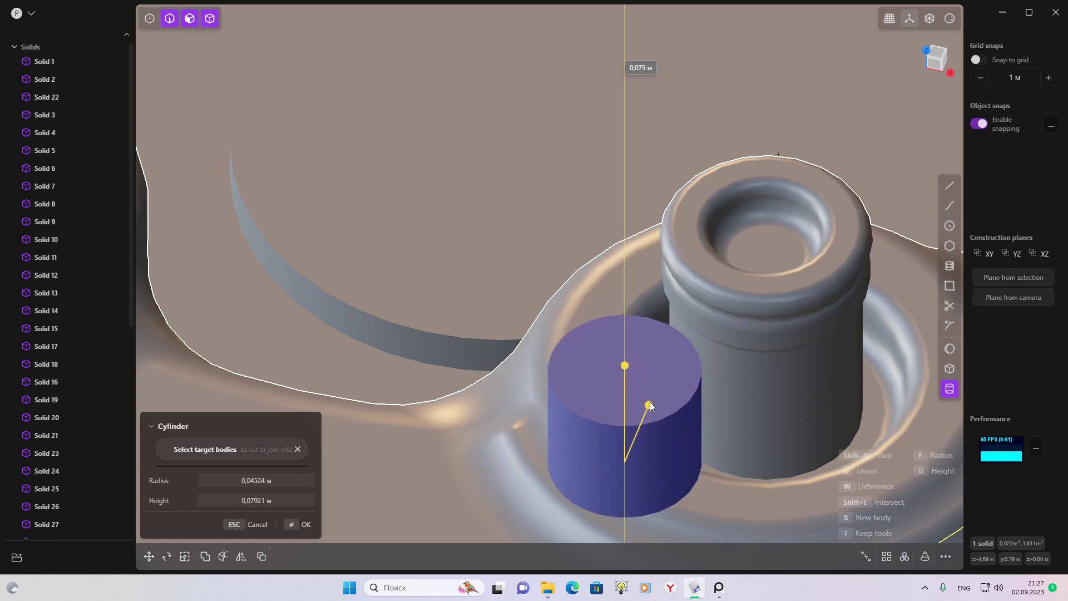
left_click(634, 345)
mouse_move(703, 410)
middle_mouse_down()
mouse_move(599, 273)
mouse_move(688, 527)
mouse_move(623, 375)
mouse_move(624, 351)
mouse_move(582, 284)
mouse_move(537, 286)
middle_mouse_up()
key("Return")
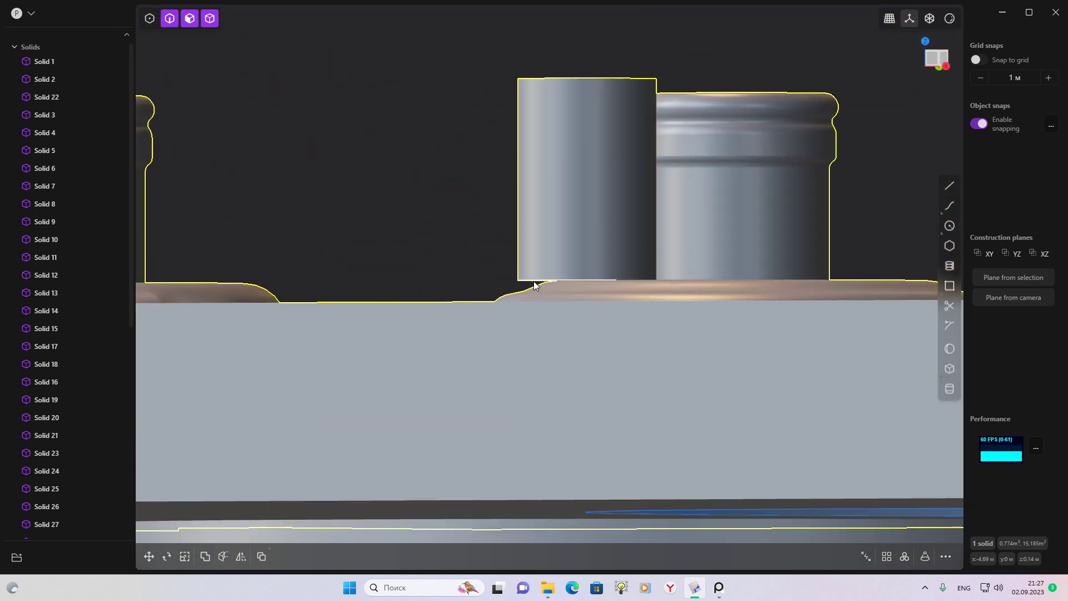
left_click(534, 284)
key("Escape")
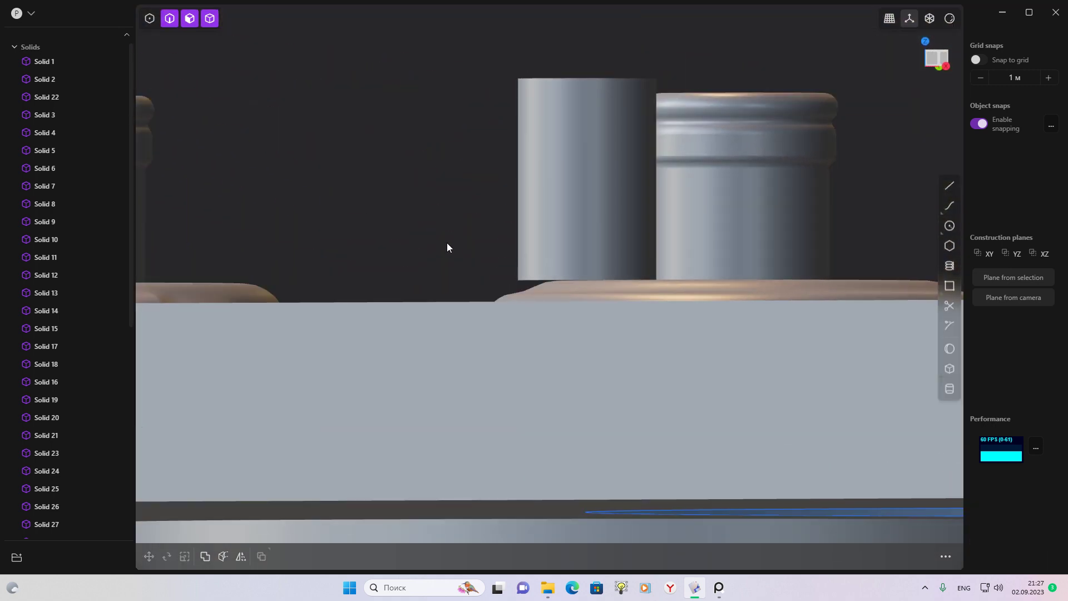
middle_click_drag(538, 274, 537, 301)
Start a tiny fillet on the tall cylinder's base edge
left_click(534, 293)
key("f")
scroll(536, 304, "up", 5)
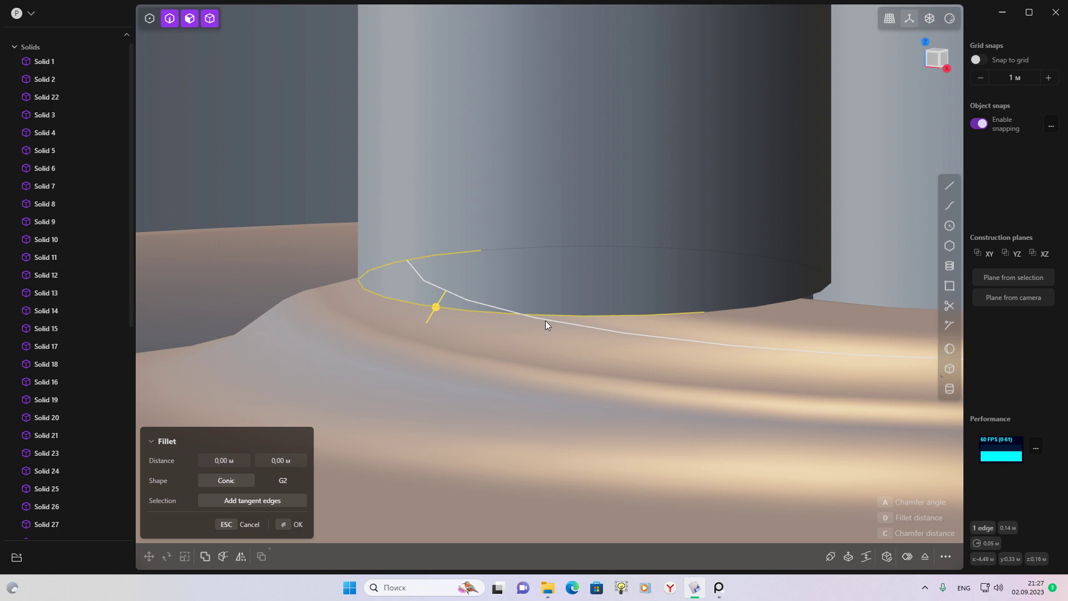
key("f")
key("f")
key("f")
key("f")
key("f")
key("f")
key("f")
key("f")
middle_click_drag(536, 318, 420, 313)
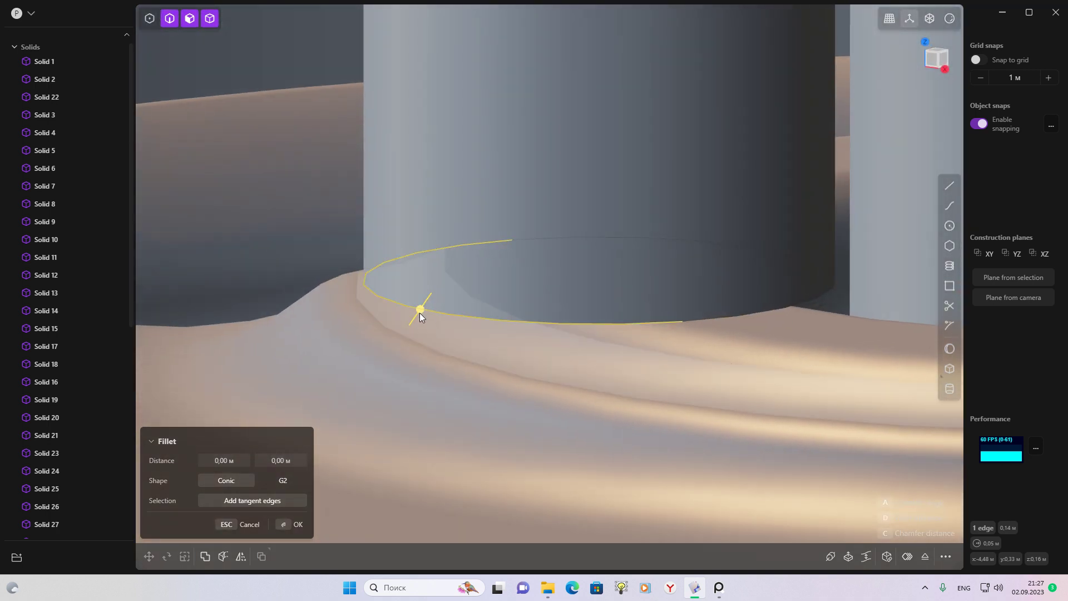
left_click_drag(420, 313, 427, 309)
Add three more base edges to the fillet and apply it at about 0.002 m
left_click(710, 319)
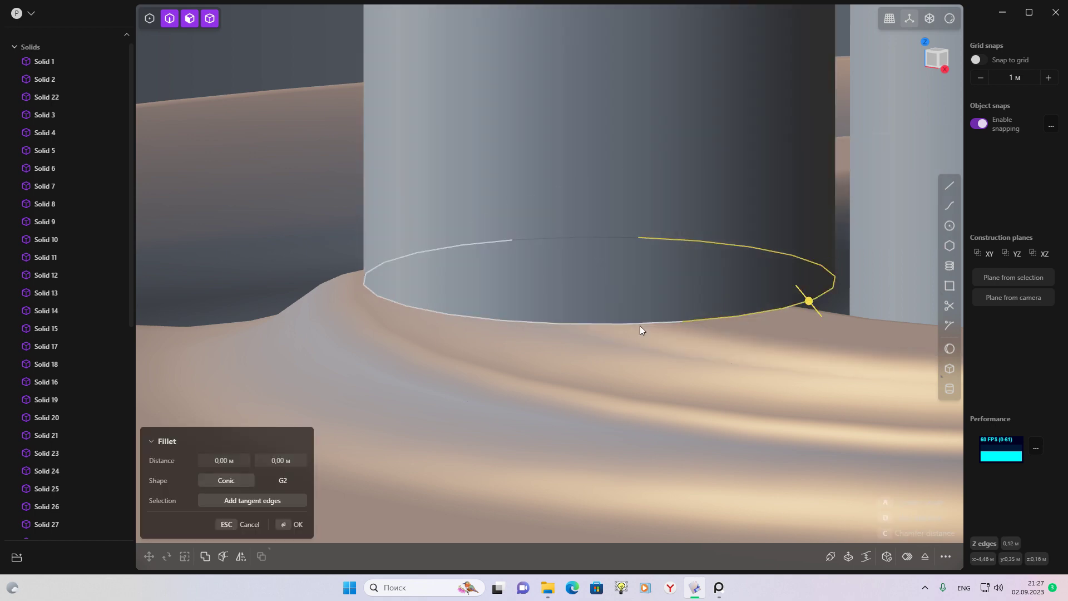
left_click(639, 324)
middle_click_drag(572, 238, 721, 320)
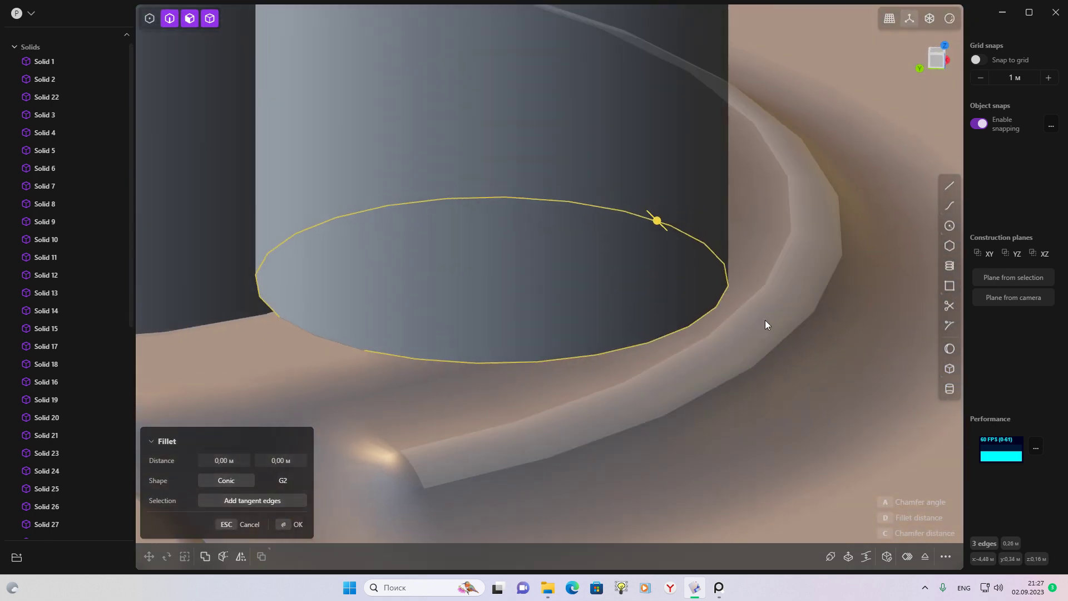
left_click(347, 347)
mouse_move(347, 347)
left_mouse_down()
mouse_move(356, 361)
mouse_move(352, 351)
left_mouse_up()
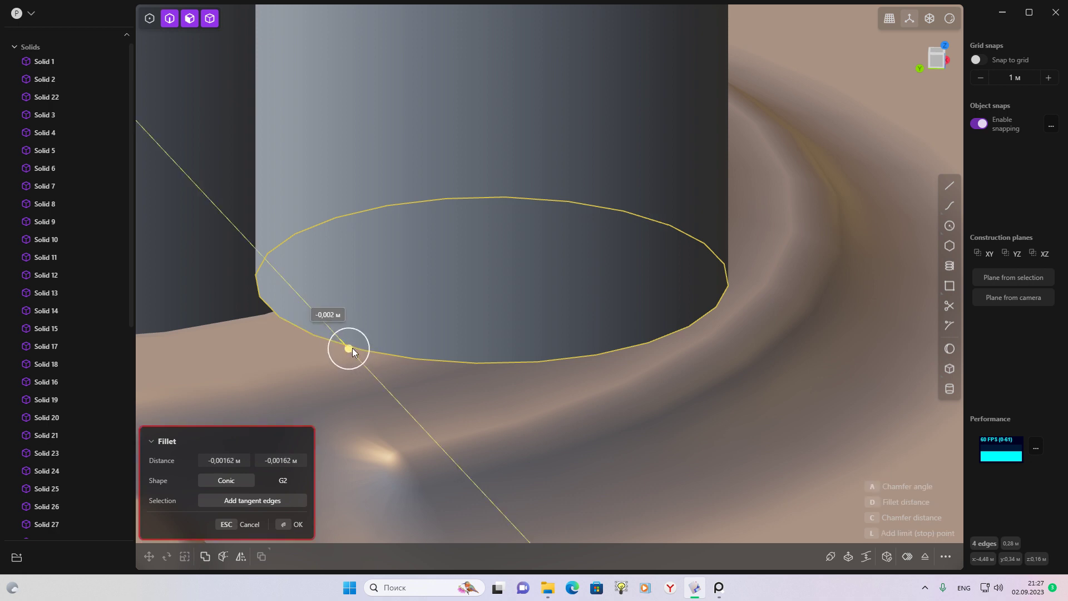
key("Return")
Begin another fillet on the base edge and enlarge it
mouse_move(352, 347)
middle_mouse_down()
mouse_move(607, 338)
mouse_move(427, 333)
middle_mouse_up()
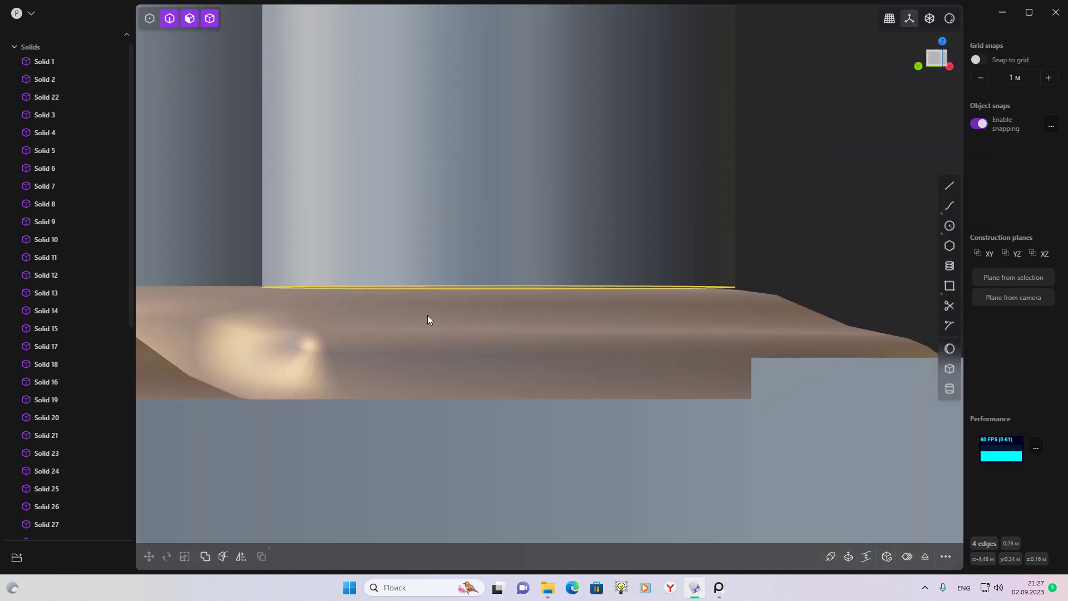
middle_click_drag(426, 329, 444, 311)
key("f")
middle_click_drag(498, 338, 576, 339)
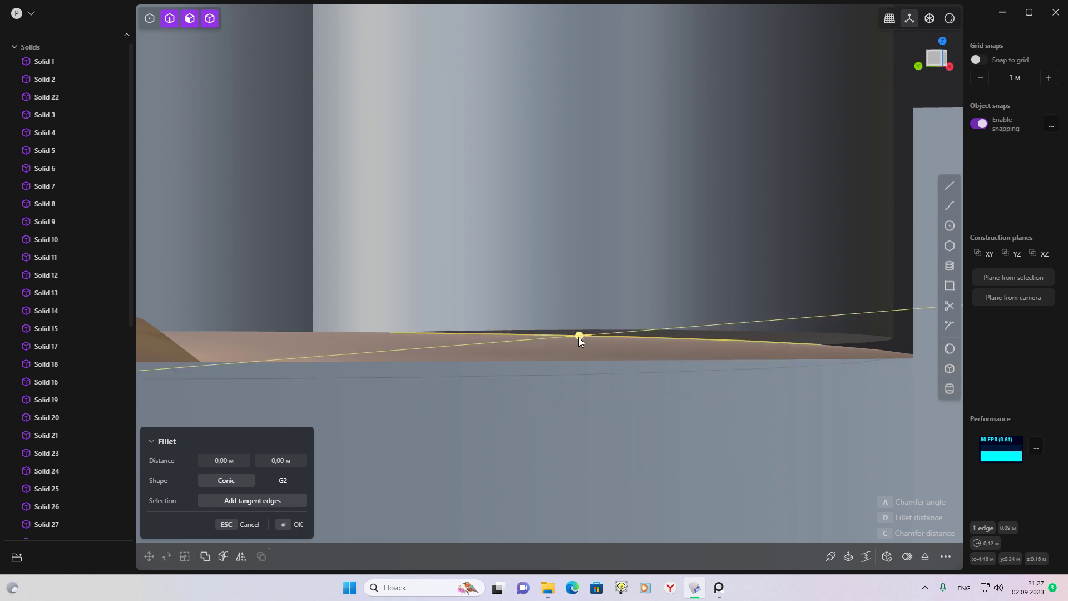
left_click_drag(578, 337, 572, 340)
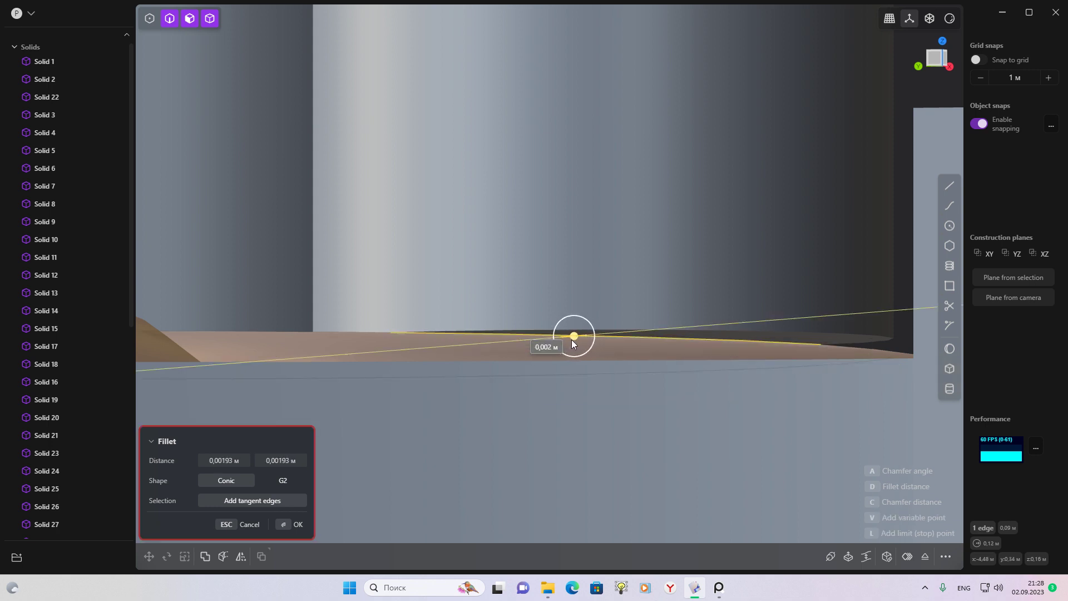
Fillet the cylinder's base edge at about 0.003 m
middle_click_drag(572, 342, 469, 369)
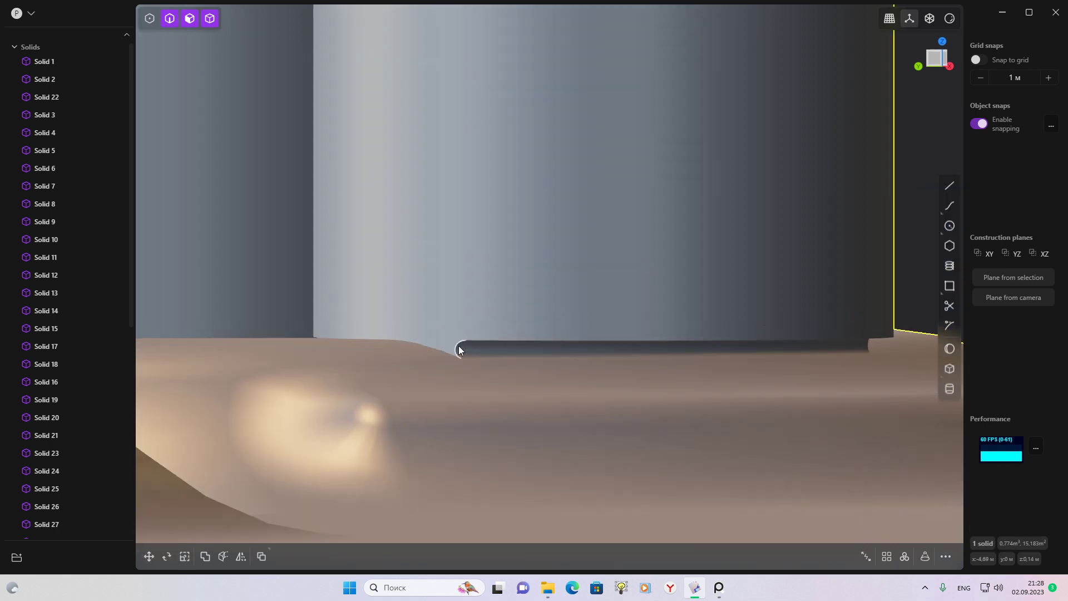
mouse_move(461, 342)
left_mouse_down()
mouse_move(466, 328)
mouse_move(551, 379)
left_mouse_up()
scroll(549, 380, "up", 2)
mouse_move(550, 381)
middle_mouse_down()
mouse_move(467, 387)
mouse_move(534, 381)
middle_mouse_up()
key("f")
left_click_drag(534, 382, 520, 374)
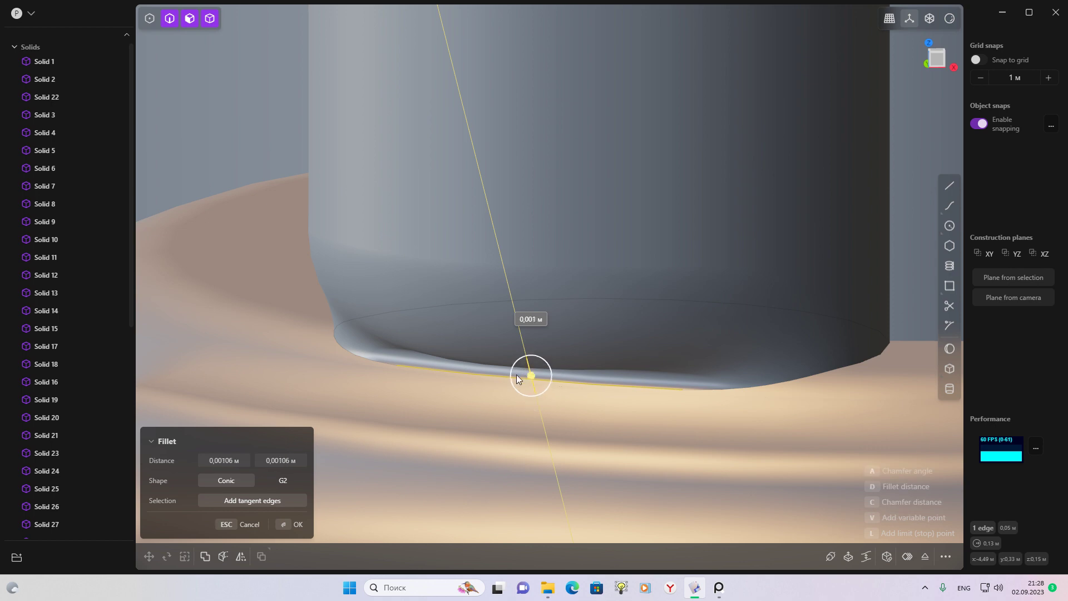
mouse_move(527, 365)
middle_mouse_down()
mouse_move(680, 385)
mouse_move(653, 347)
middle_mouse_up()
scroll(702, 340, "up", 2)
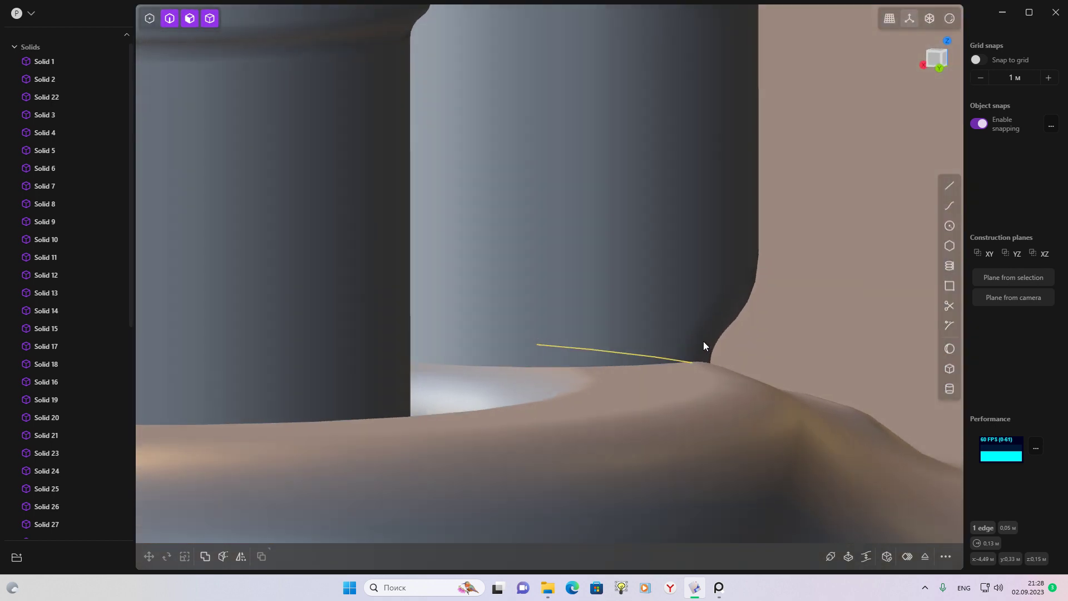
scroll(505, 362, "up", 2)
Fillet another base edge at about 0.004 m
mouse_move(505, 362)
middle_mouse_down()
mouse_move(699, 358)
mouse_move(631, 376)
middle_mouse_up()
left_click(559, 367)
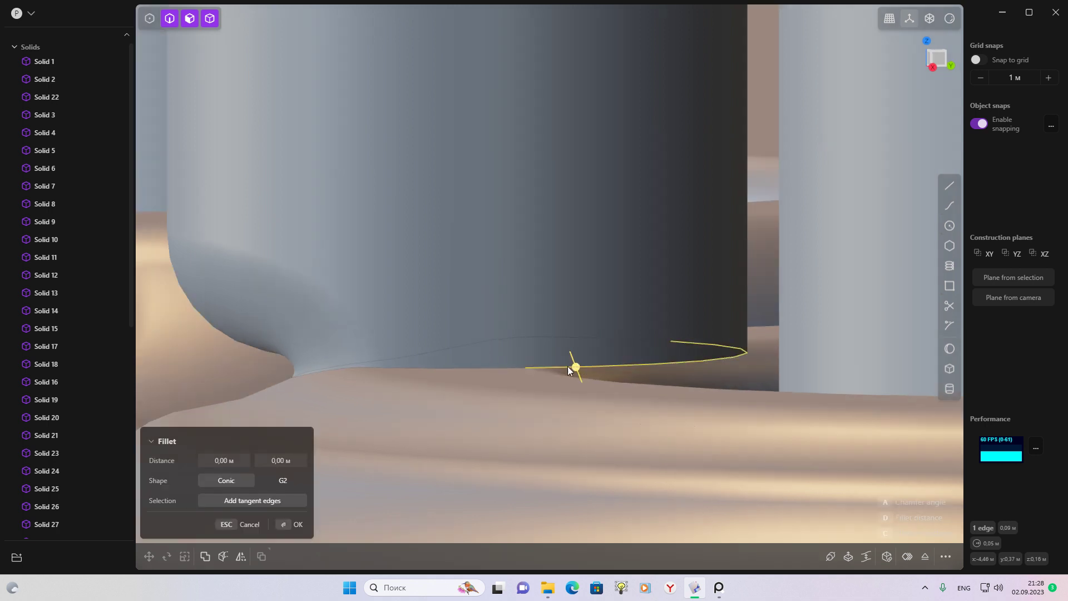
scroll(560, 365, "up", 2)
scroll(551, 367, "up", 3)
scroll(543, 365, "up", 2)
scroll(538, 363, "up", 2)
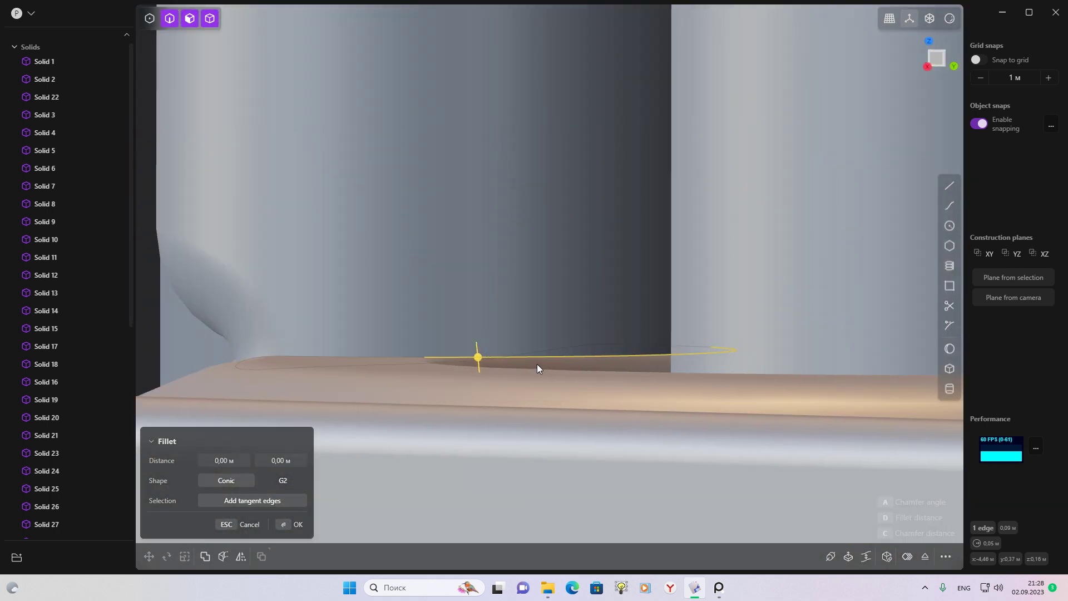
scroll(534, 361, "up", 1)
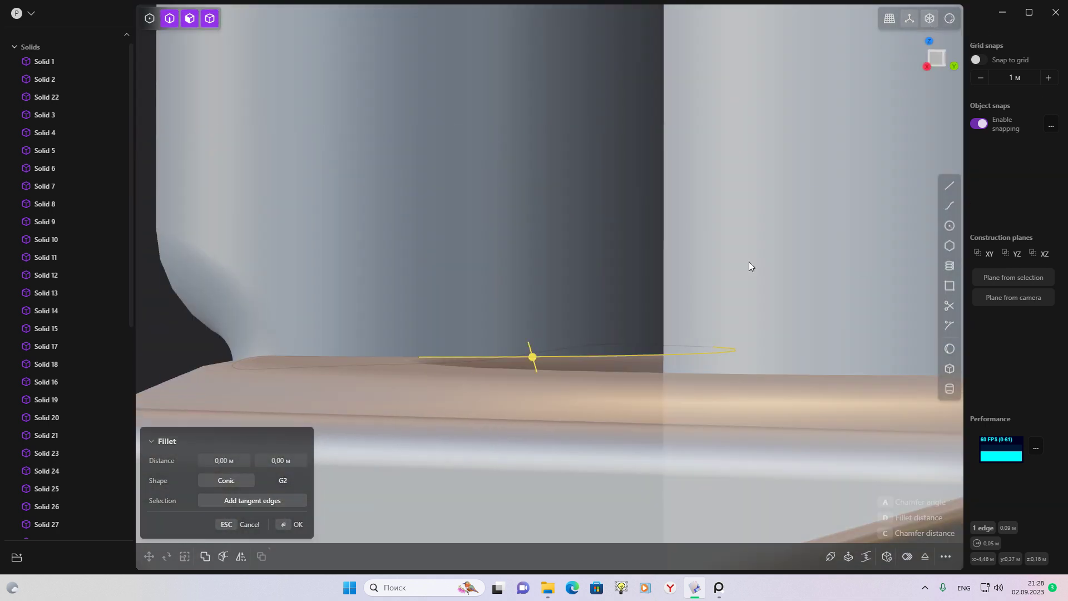
middle_click_drag(681, 325, 663, 388)
middle_click_drag(456, 473, 440, 469)
left_click_drag(444, 469, 466, 473)
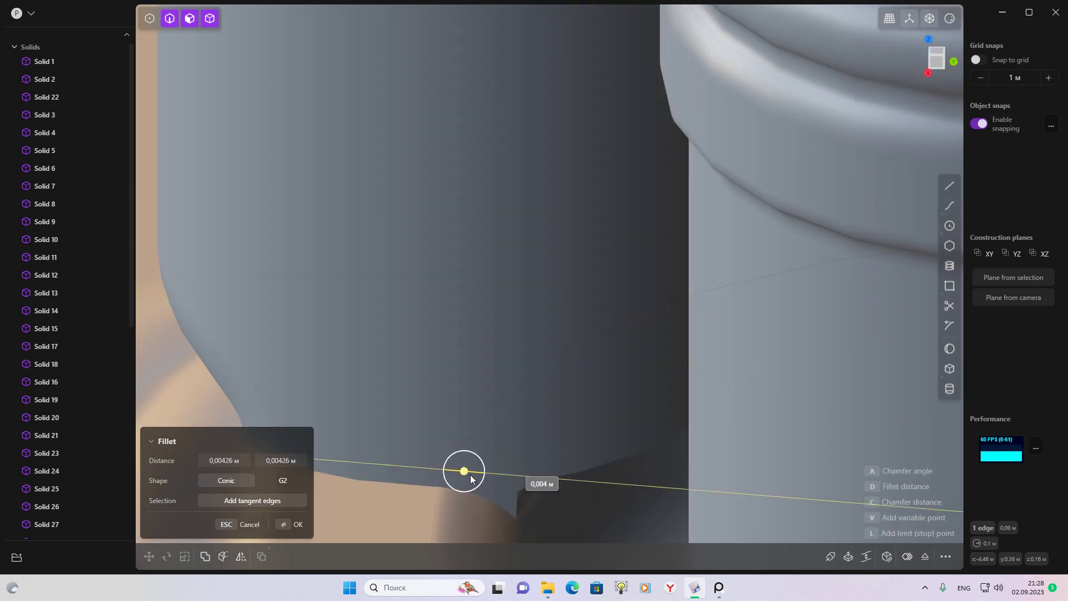
middle_click_drag(471, 475, 585, 349)
key("Return")
Fillet the next edge at about 0.017 m
left_click(577, 384)
key("f")
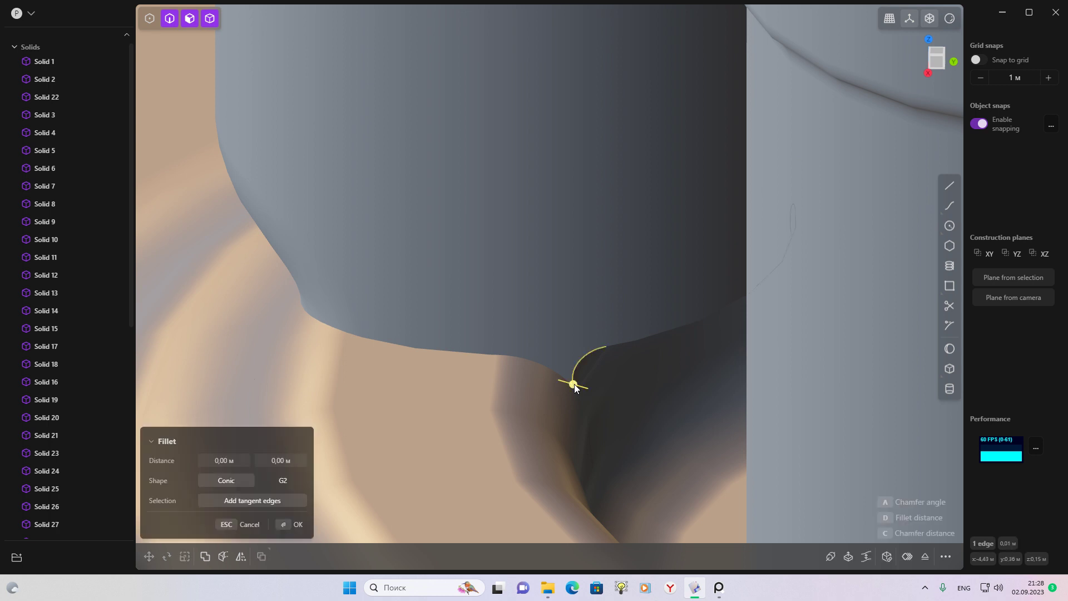
left_click_drag(499, 354, 647, 422)
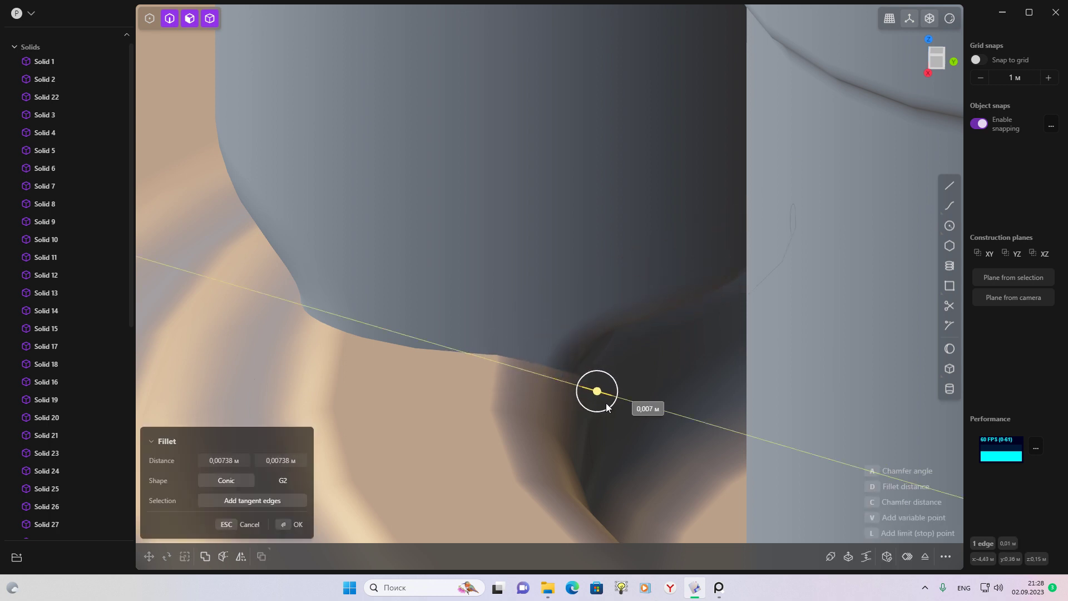
middle_click_drag(648, 422, 530, 382)
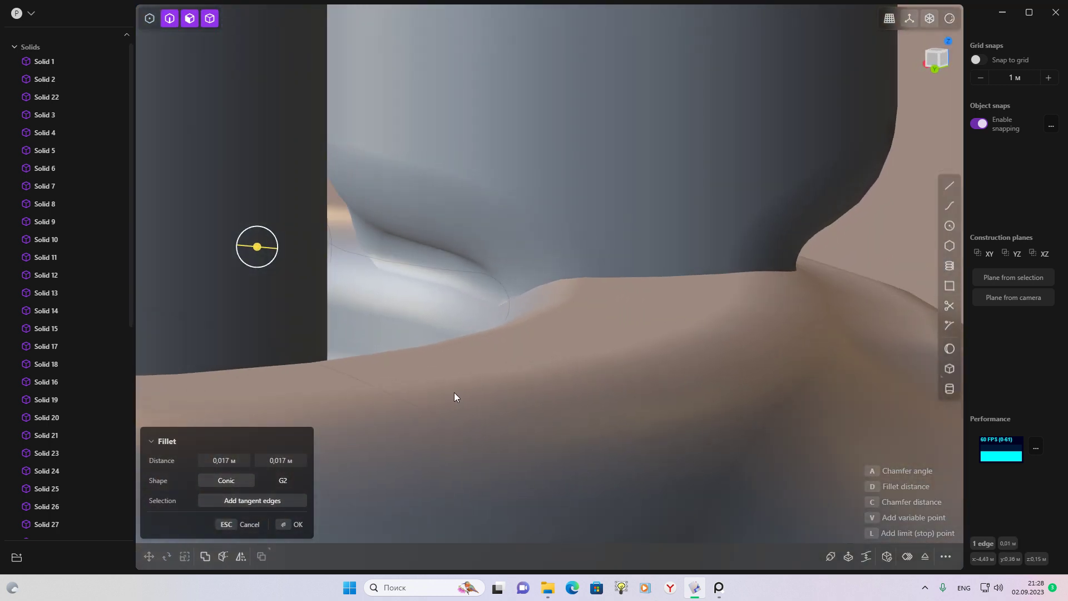
key("Return")
Retry a fillet on another base edge, then fillet the cylinder–ring edge at about 0.001 m
left_click(530, 382)
key("f")
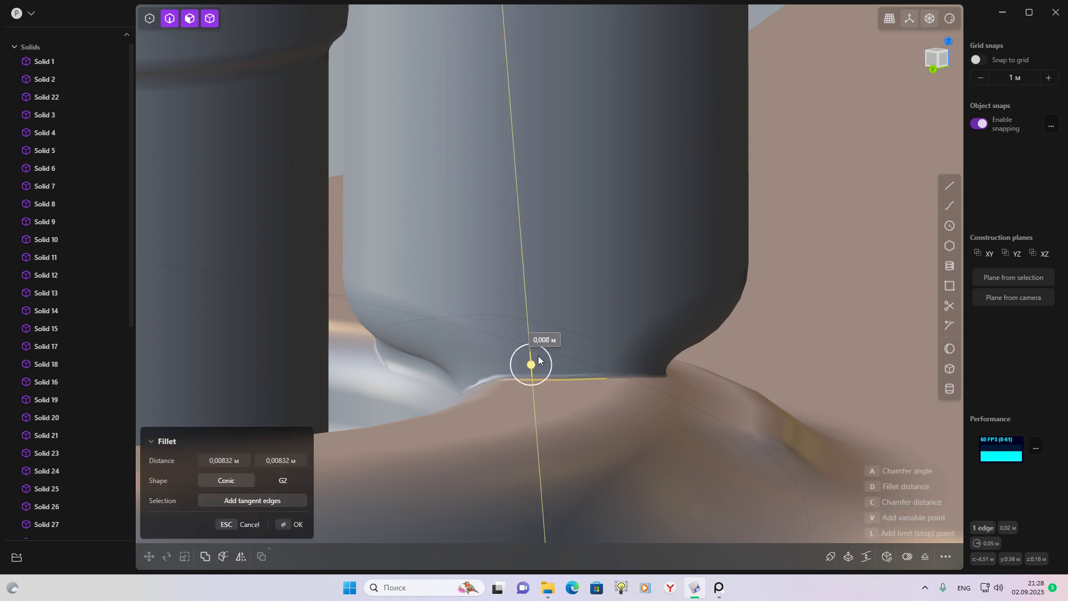
key("Escape")
scroll(542, 371, "up", 2)
scroll(548, 390, "up", 3)
key("f")
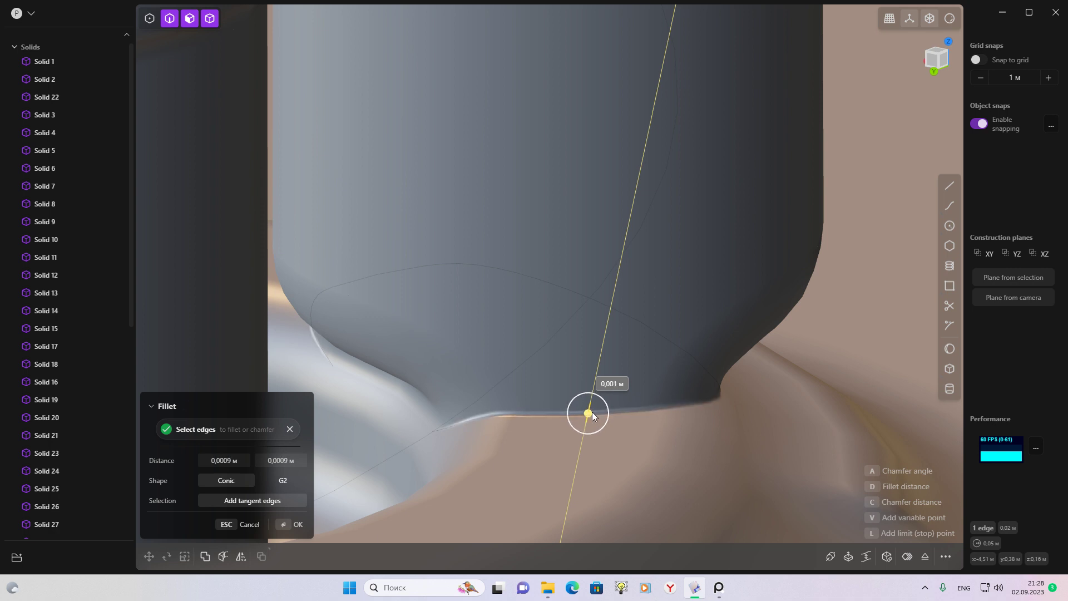
scroll(503, 385, "down", 3)
scroll(424, 380, "down", 3)
scroll(401, 392, "down", 3)
mouse_move(713, 253)
middle_mouse_down()
mouse_move(826, 270)
mouse_move(754, 289)
mouse_move(610, 409)
mouse_move(685, 344)
mouse_move(575, 363)
mouse_move(466, 362)
mouse_move(757, 369)
mouse_move(775, 381)
mouse_move(556, 410)
mouse_move(575, 381)
mouse_move(638, 371)
mouse_move(602, 377)
mouse_move(605, 398)
mouse_move(544, 395)
mouse_move(559, 397)
middle_mouse_up()
left_click(561, 397)
key("f")
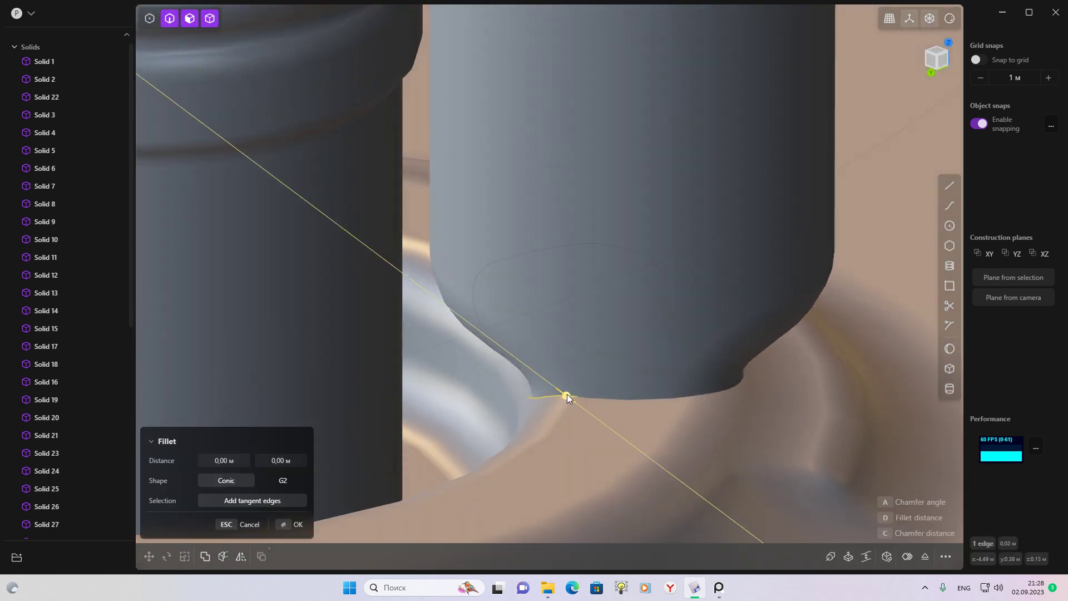
left_click_drag(564, 391, 565, 392)
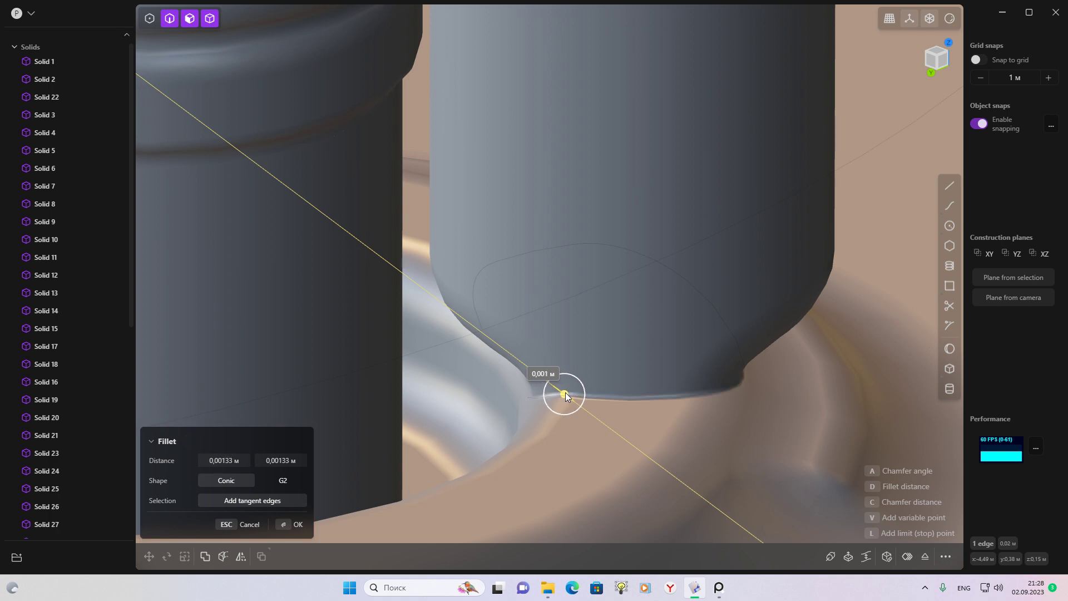
key("Return")
mouse_move(566, 392)
middle_mouse_down()
mouse_move(667, 406)
mouse_move(615, 409)
mouse_move(672, 406)
mouse_move(627, 387)
mouse_move(522, 387)
mouse_move(569, 417)
mouse_move(472, 420)
mouse_move(599, 427)
mouse_move(663, 447)
mouse_move(643, 465)
mouse_move(639, 442)
mouse_move(661, 521)
mouse_move(796, 425)
mouse_move(778, 392)
mouse_move(630, 390)
mouse_move(667, 209)
mouse_move(609, 339)
mouse_move(665, 381)
middle_mouse_up()
scroll(665, 380, "up", 3)
scroll(627, 383, "up", 3)
Fillet the small cylinder's base edge at about 0.025 m
left_click(592, 395)
key("f")
key("Escape")
left_click(567, 388)
key("f")
left_click_drag(566, 388, 558, 382)
mouse_move(558, 382)
middle_mouse_down()
mouse_move(542, 363)
mouse_move(544, 405)
middle_mouse_up()
key("Return")
Sweep a pipe of about 0.023 m section around the cylinder's top edge
left_click(660, 395)
key("f")
key("p")
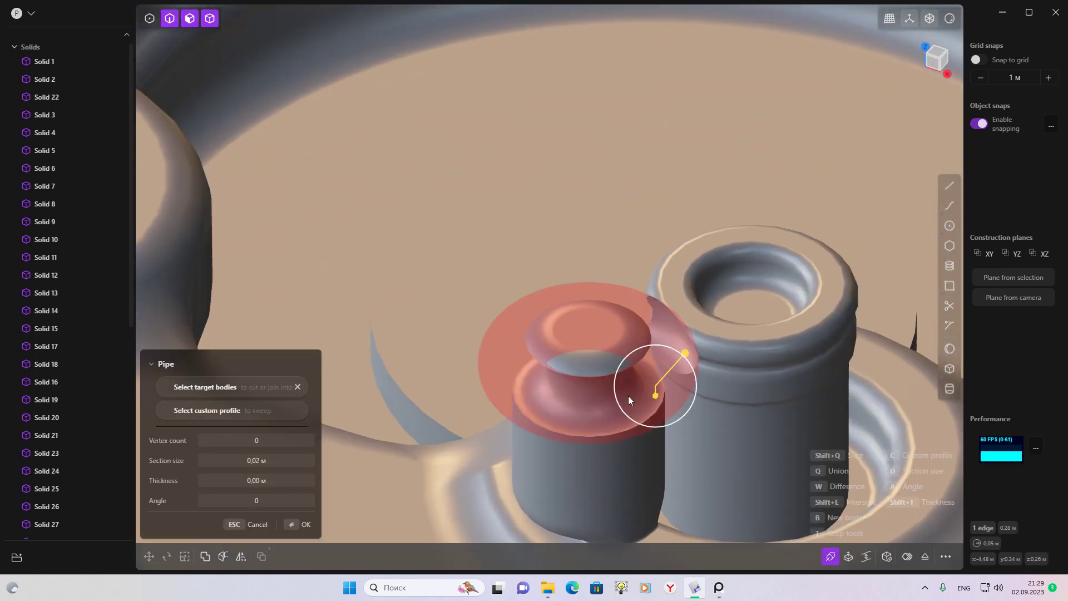
mouse_move(675, 347)
left_mouse_down()
mouse_move(735, 341)
mouse_move(714, 364)
left_mouse_up()
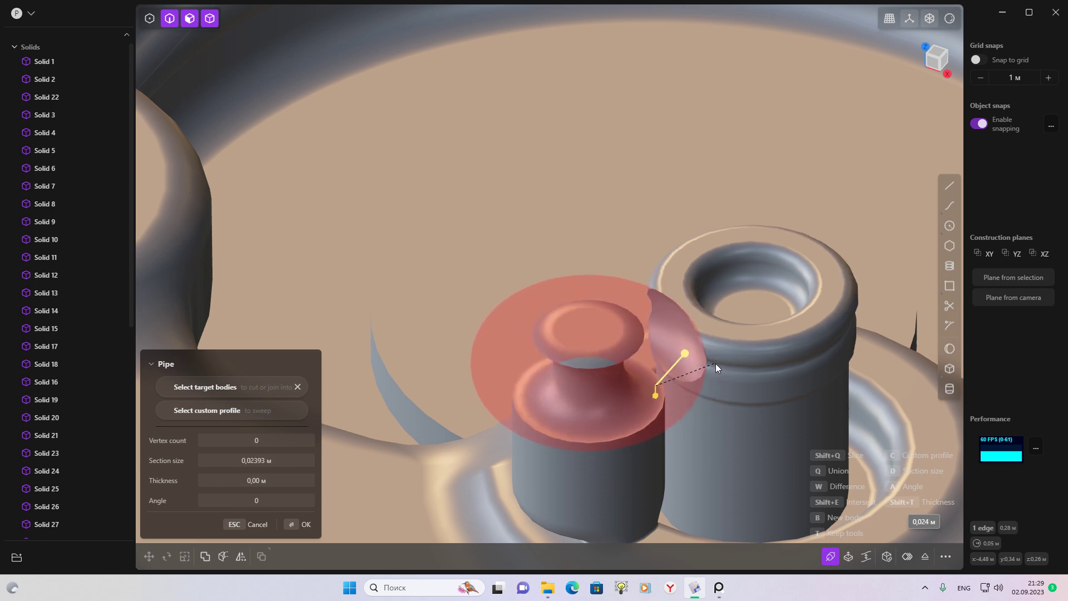
mouse_move(714, 363)
middle_mouse_down()
mouse_move(667, 348)
mouse_move(650, 328)
mouse_move(674, 350)
mouse_move(725, 511)
middle_mouse_up()
mouse_move(673, 357)
middle_mouse_down()
mouse_move(716, 348)
mouse_move(575, 382)
mouse_move(634, 341)
mouse_move(682, 372)
mouse_move(682, 395)
mouse_move(698, 326)
mouse_move(730, 343)
mouse_move(712, 282)
mouse_move(702, 309)
mouse_move(642, 341)
middle_mouse_up()
Apply the pipe and soften the new neck edge with a 0.008 m fillet
key("Escape")
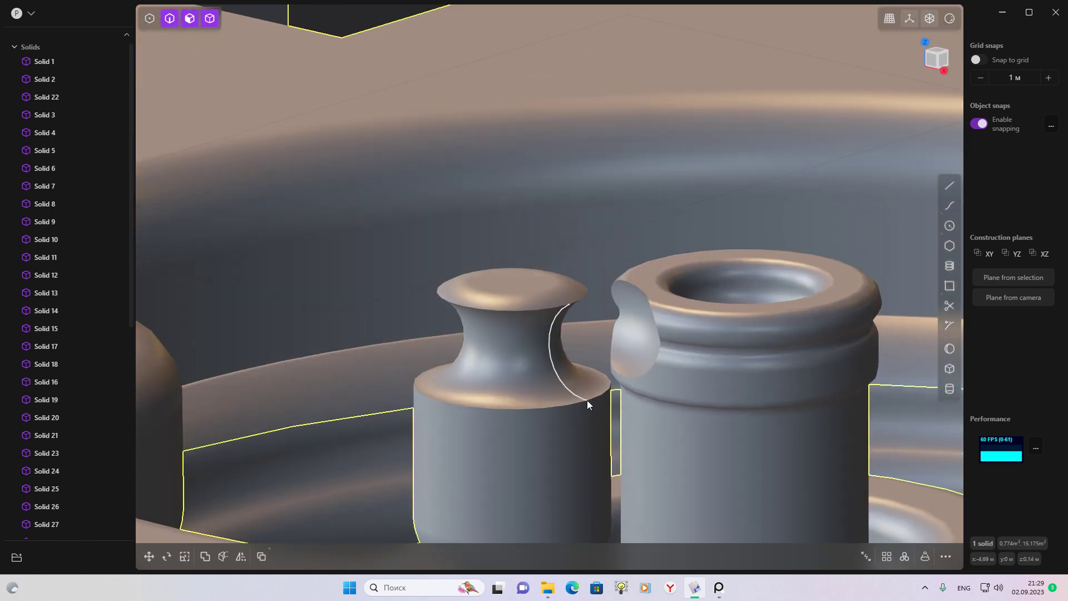
key("f")
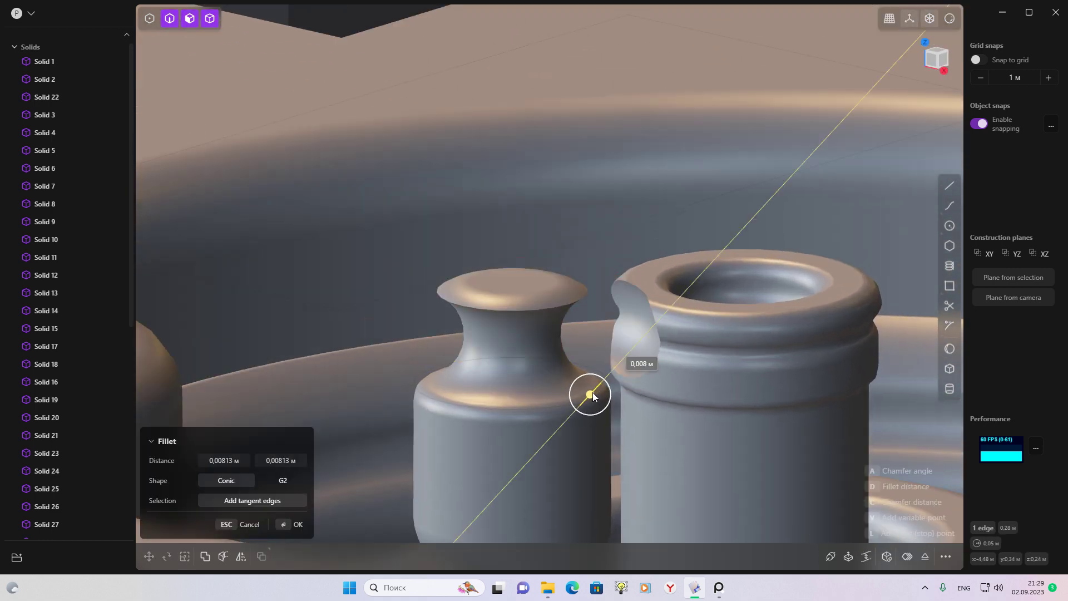
left_click_drag(595, 391, 597, 402)
Round the peg's shoulder edge with a broad fillet of about 0.025 m
left_click(594, 399)
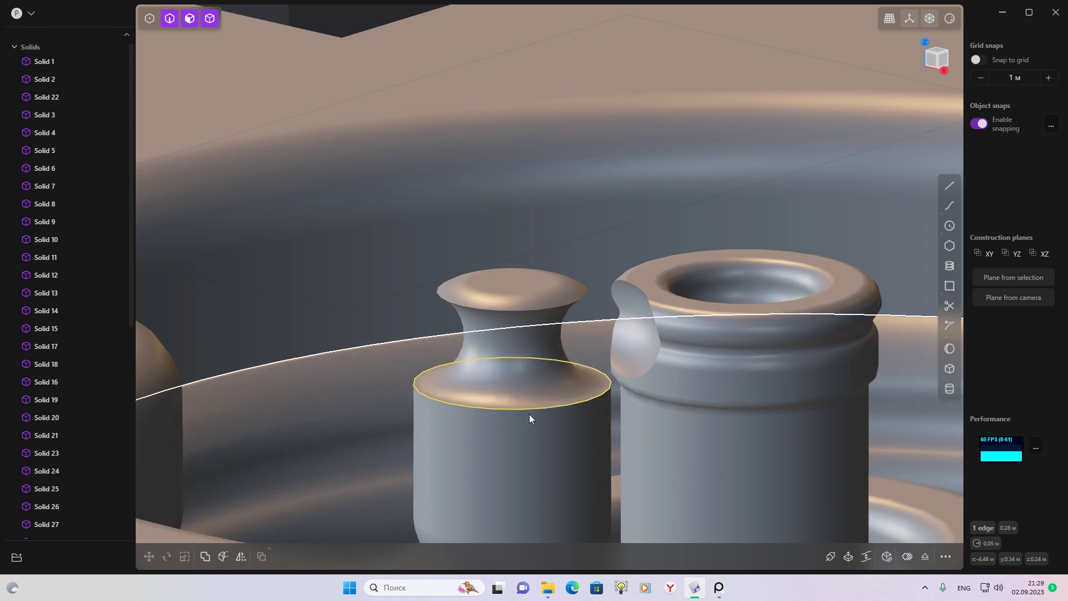
left_click(543, 424)
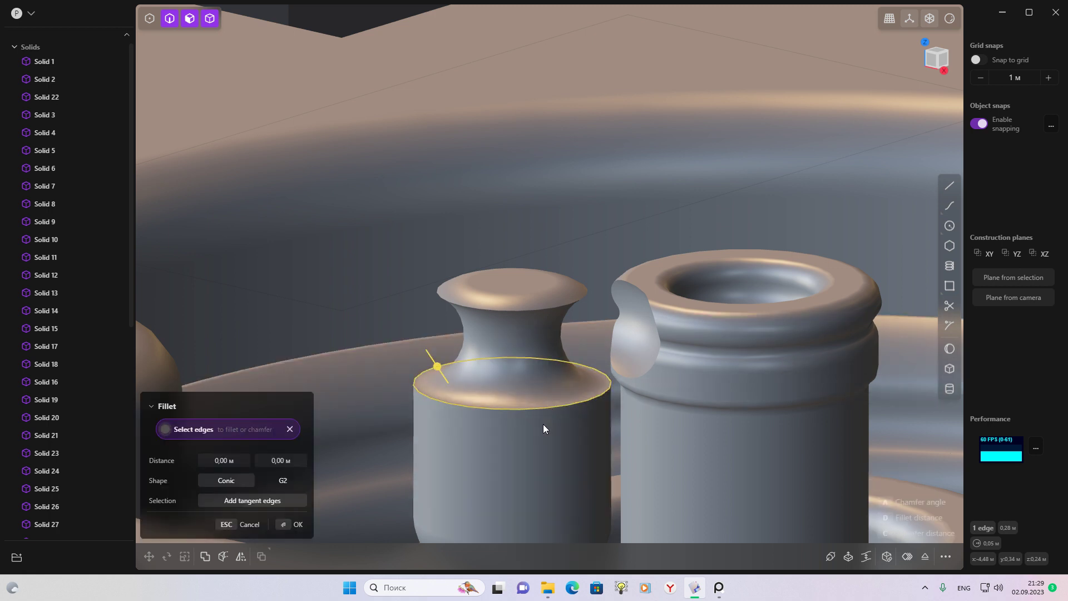
left_click(485, 310)
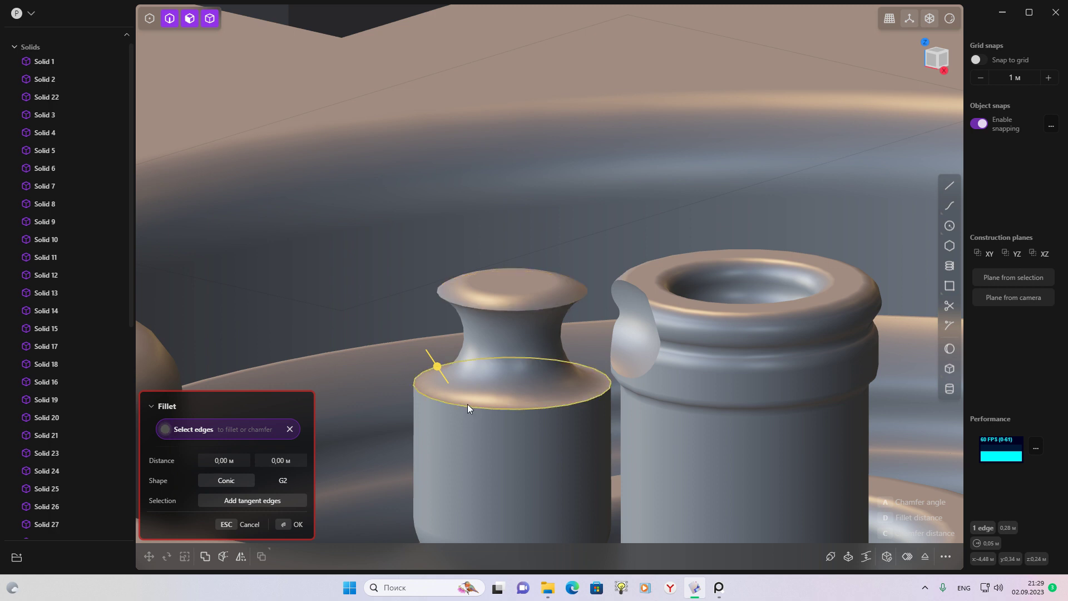
left_click_drag(438, 366, 419, 351)
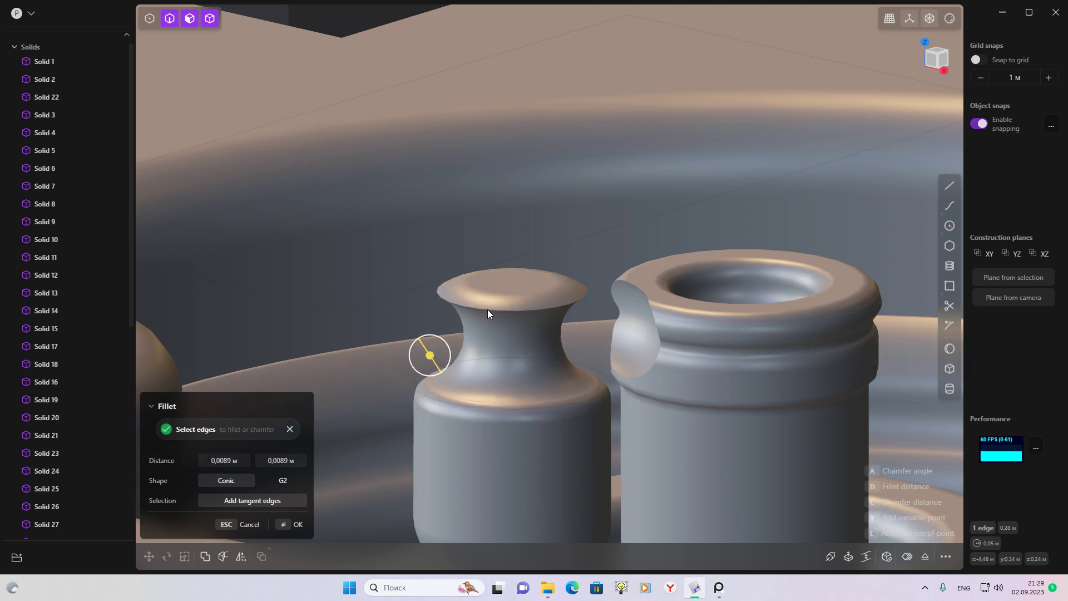
key("d")
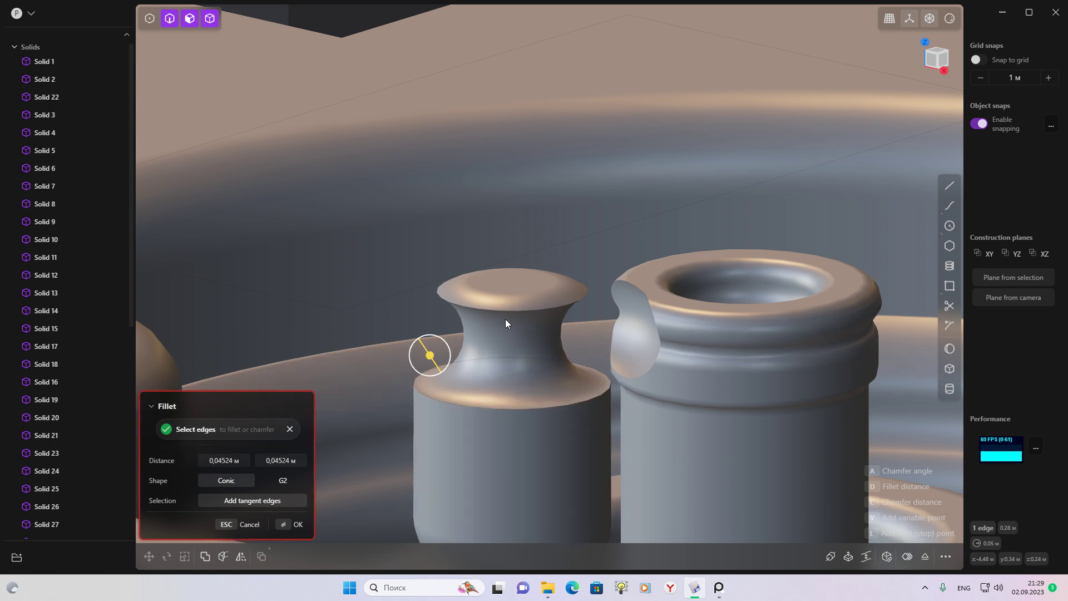
left_click(501, 306)
scroll(502, 308, "up", 3)
scroll(515, 290, "up", 2)
scroll(501, 359, "up", 2)
middle_click_drag(504, 391, 471, 296)
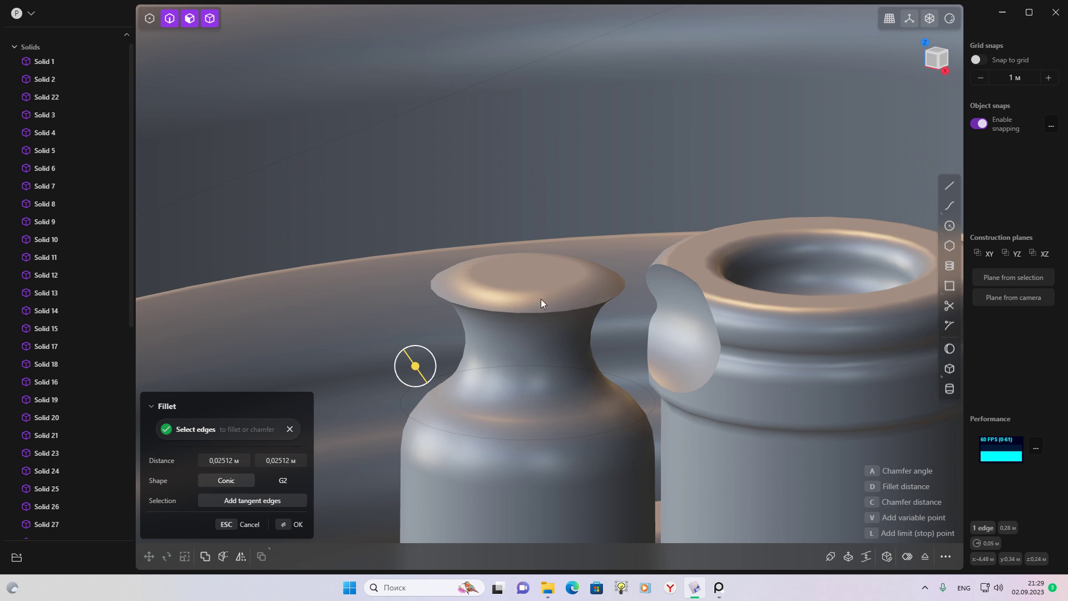
scroll(540, 298, "down", 3)
key("Escape")
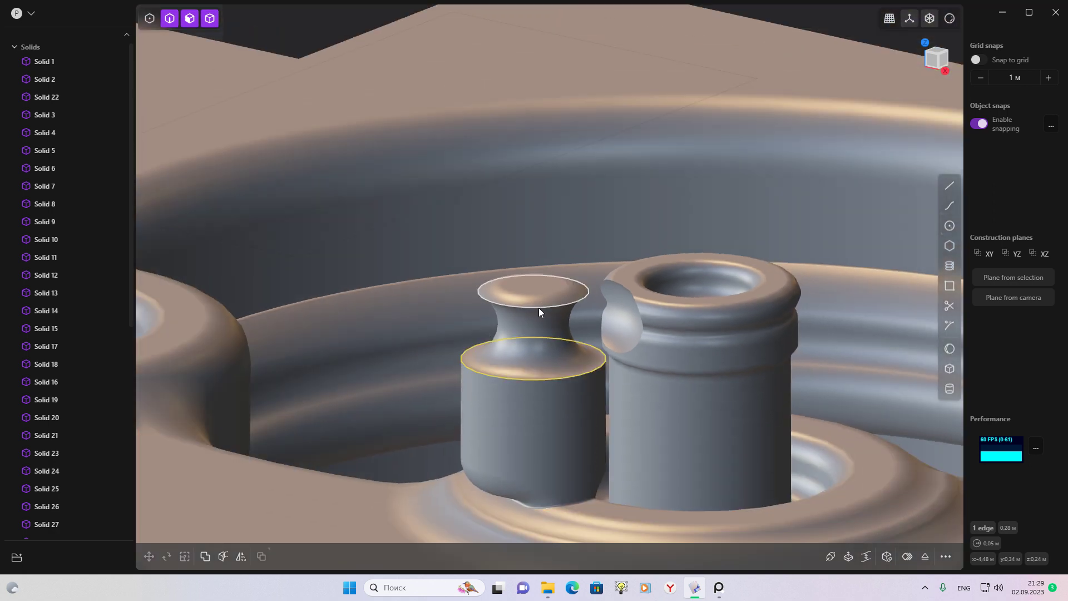
Begin a fillet on the peg's top rim edge
left_click(539, 309)
left_click(525, 383)
key("f")
scroll(509, 334, "up", 3)
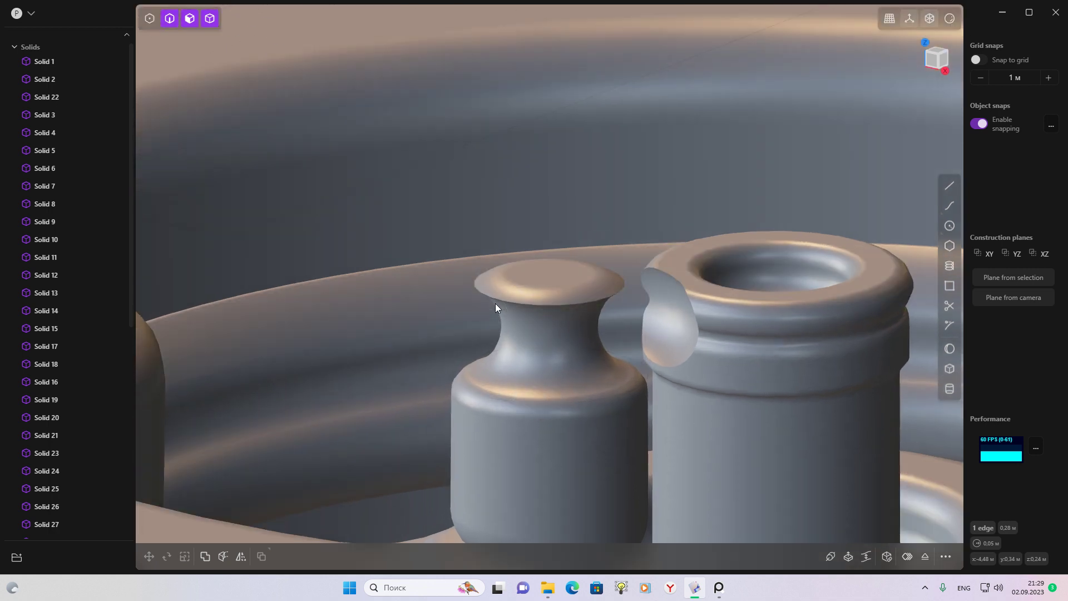
left_click(505, 299)
key("f")
left_click_drag(505, 299, 508, 300)
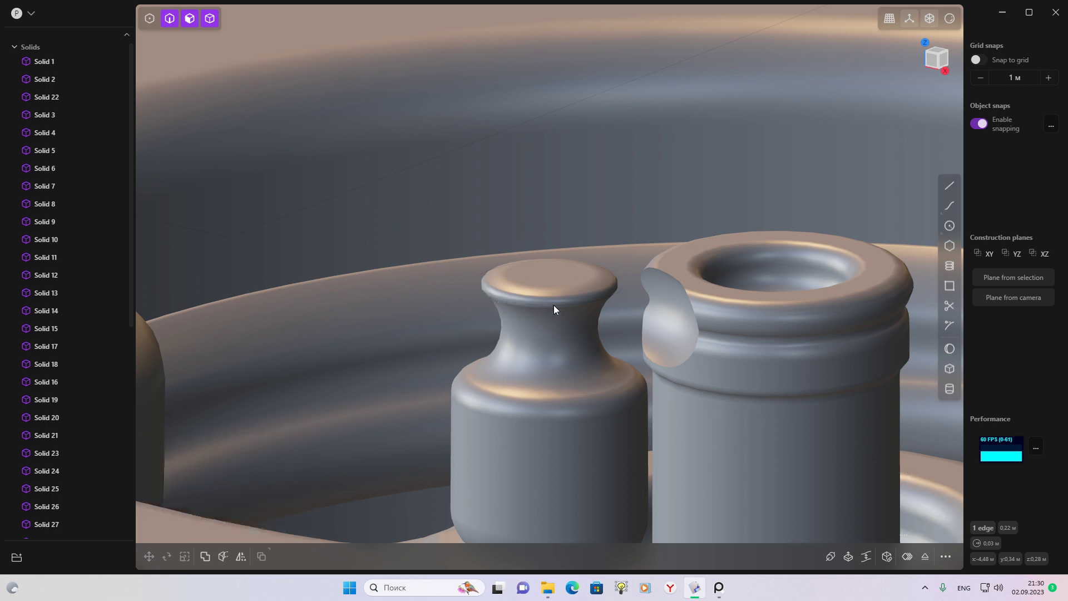
middle_click_drag(559, 305, 577, 291)
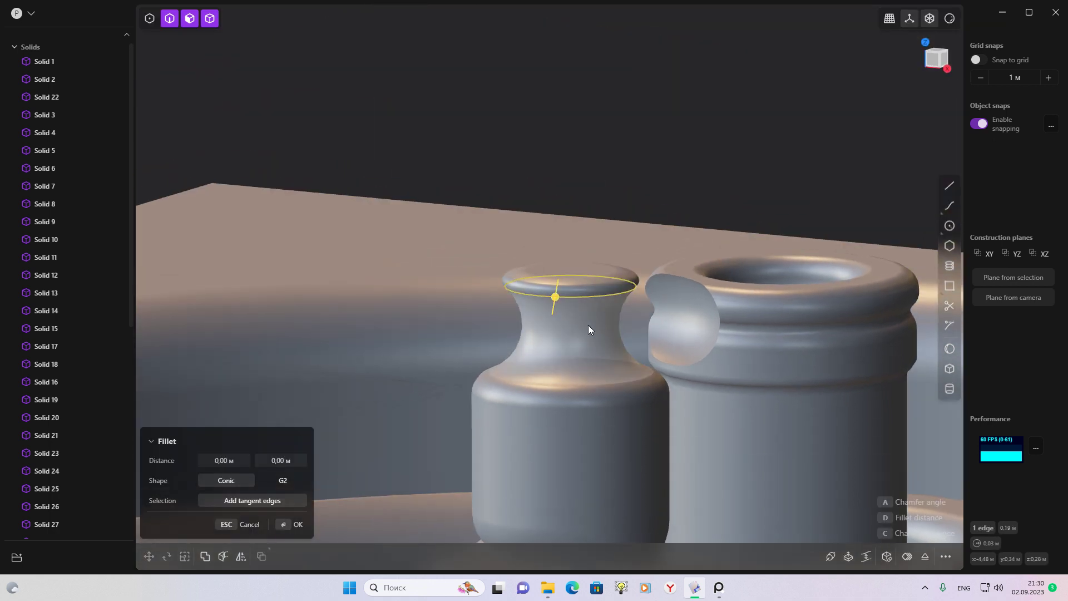
Sweep a thick pipe ring along the rim edge and lower it down the neck
key("p")
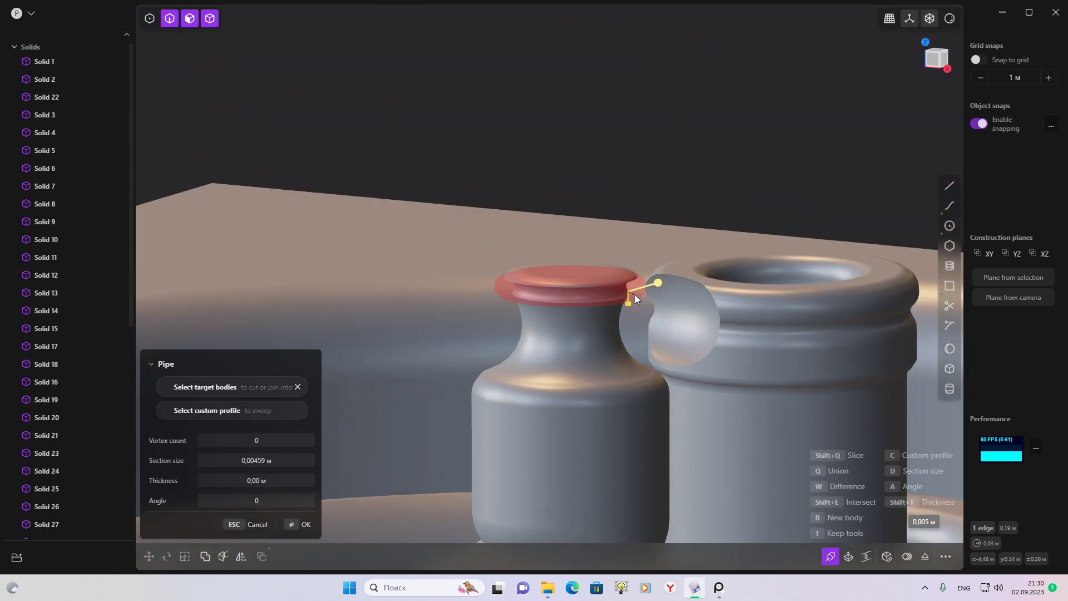
key("d")
middle_click_drag(633, 294, 615, 306)
key("Escape")
left_click(613, 304)
key("g")
left_click_drag(554, 281, 563, 291)
middle_click_drag(563, 291, 488, 336)
key("Return")
Union the ring with the peg body to form the stepped collar
left_click_drag(476, 332, 462, 286)
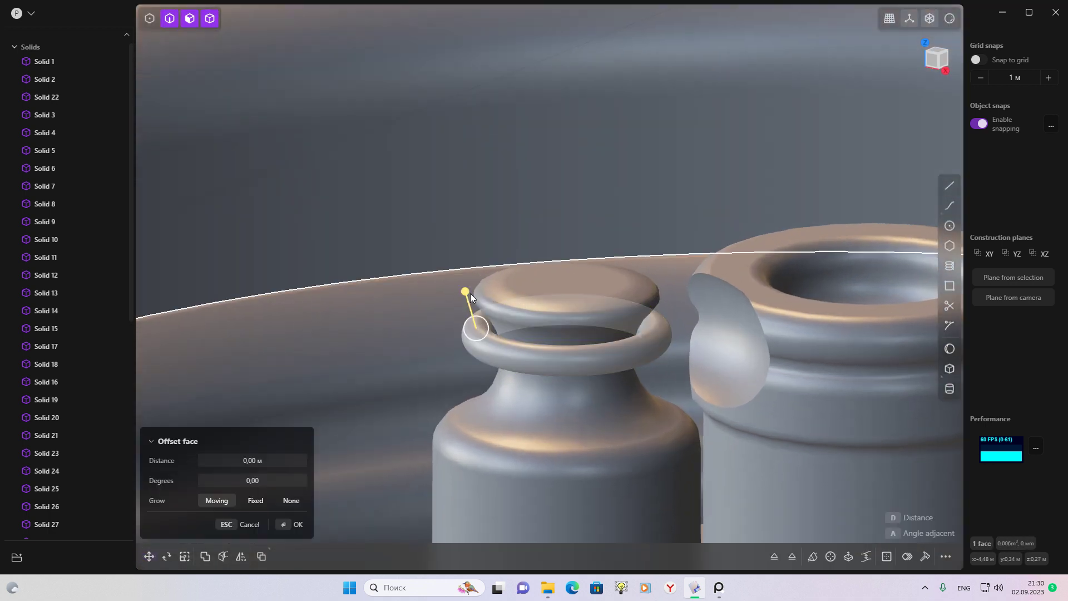
mouse_move(463, 286)
middle_mouse_down()
mouse_move(632, 289)
mouse_move(645, 379)
mouse_move(597, 239)
middle_mouse_up()
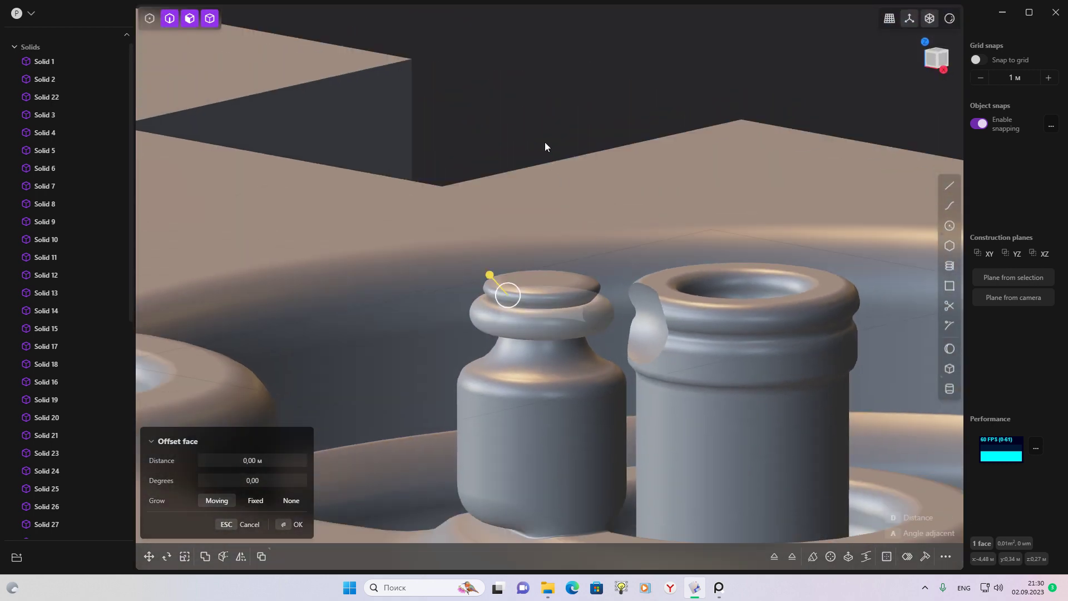
key("Escape")
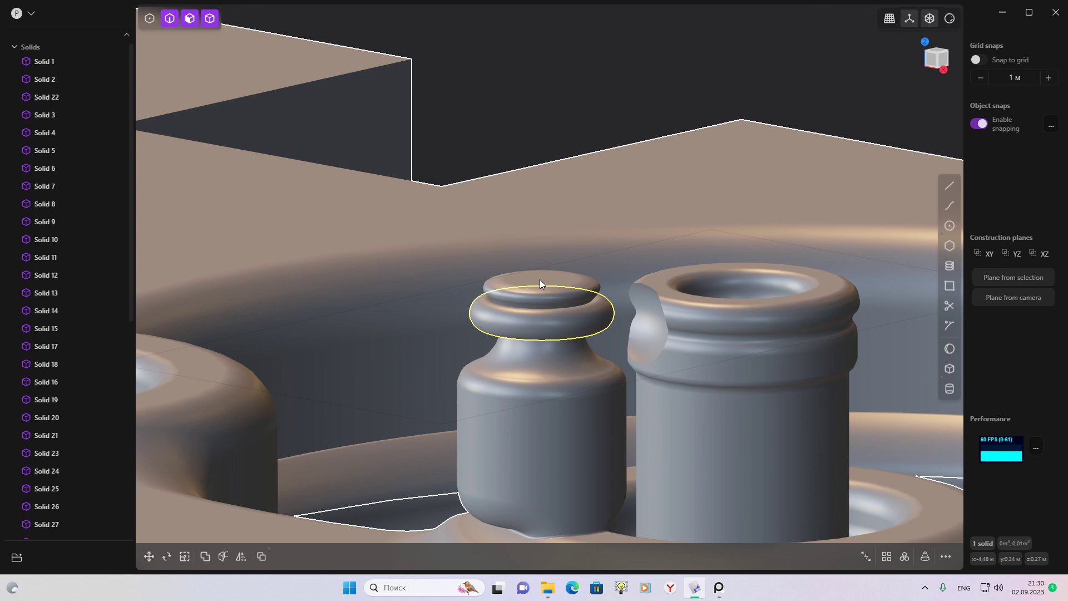
left_click(534, 280)
key("w")
key("Escape")
left_click(485, 313)
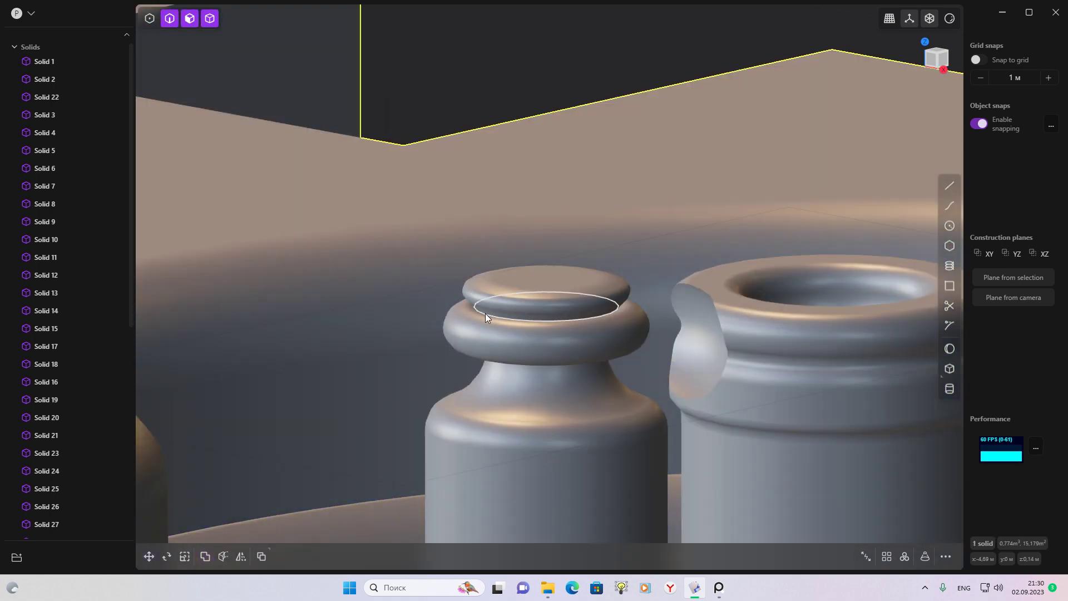
Start a fillet of about 0.0056 m on the collar rim
key("f")
middle_click_drag(476, 303, 594, 278)
mouse_move(639, 306)
middle_mouse_down()
mouse_move(561, 358)
mouse_move(573, 316)
middle_mouse_up()
scroll(567, 318, "down", 2)
scroll(742, 239, "down", 3)
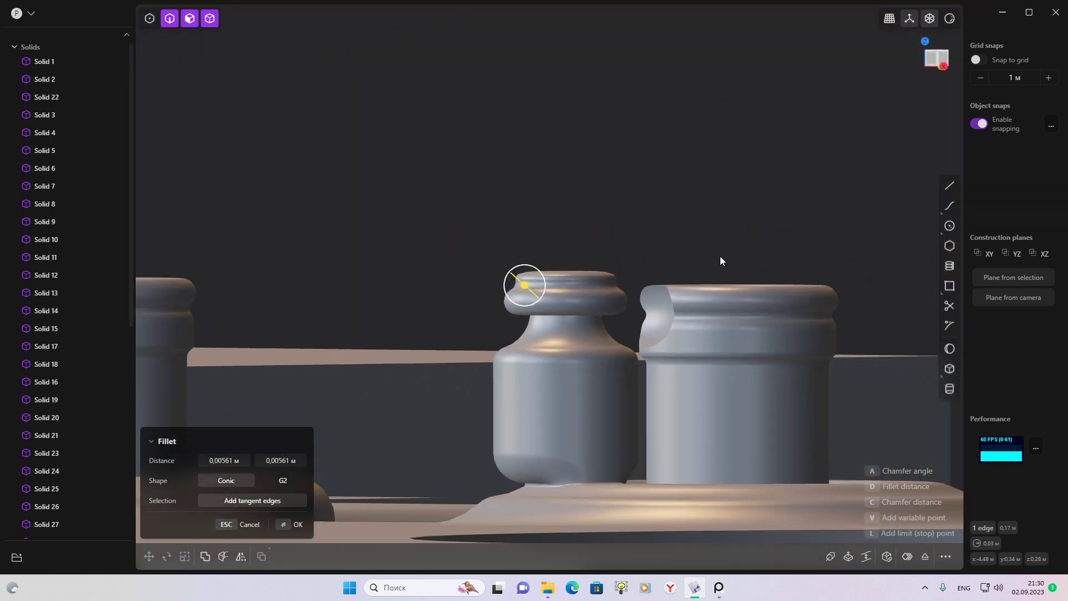
Fillet the neck just below the small peg's collar to about 0.01 m
key("Escape")
mouse_move(703, 216)
middle_mouse_down()
mouse_move(680, 242)
mouse_move(524, 305)
mouse_move(573, 317)
mouse_move(640, 284)
mouse_move(641, 259)
mouse_move(758, 201)
mouse_move(725, 270)
mouse_move(639, 220)
mouse_move(625, 251)
mouse_move(643, 256)
mouse_move(651, 211)
middle_mouse_up()
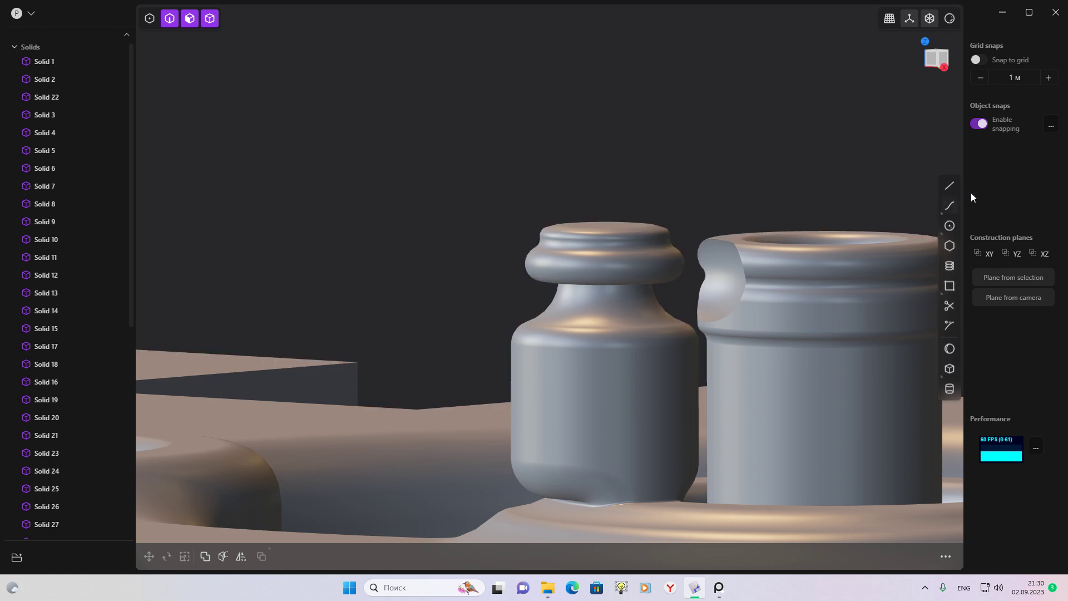
middle_click_drag(910, 196, 876, 154)
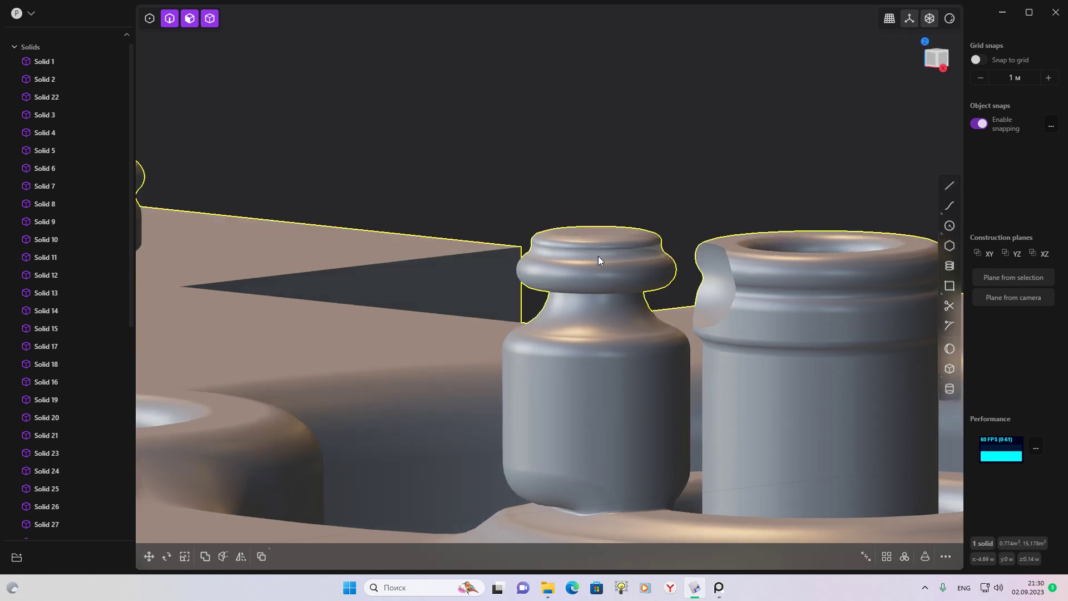
scroll(600, 261, "up", 3)
scroll(607, 298, "up", 3)
left_click(595, 291)
key("f")
left_click_drag(594, 291, 590, 321)
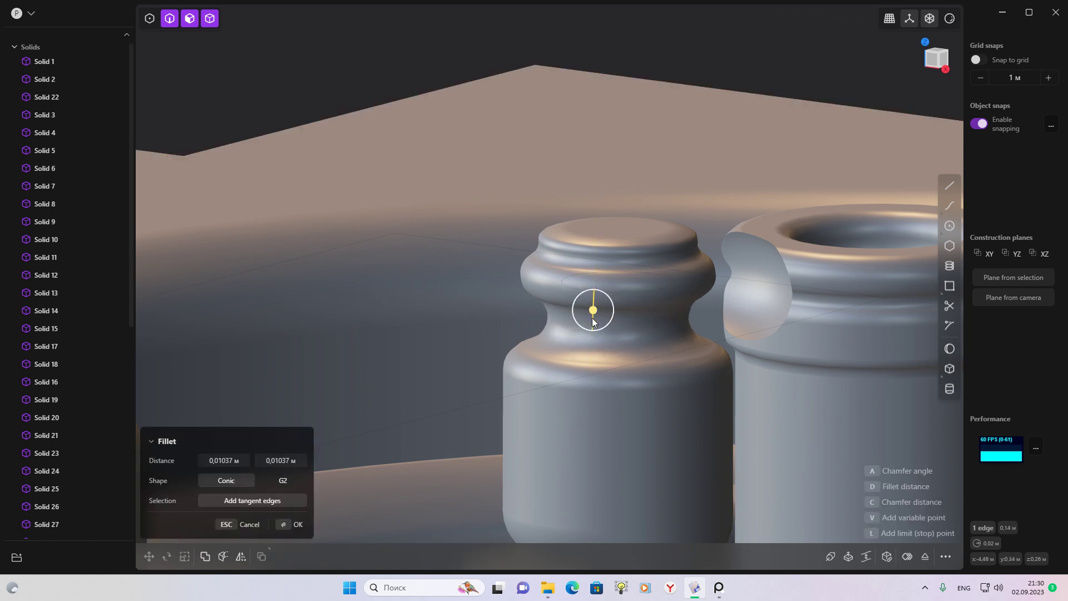
scroll(708, 245, "down", 3)
key("Return")
scroll(626, 273, "down", 2)
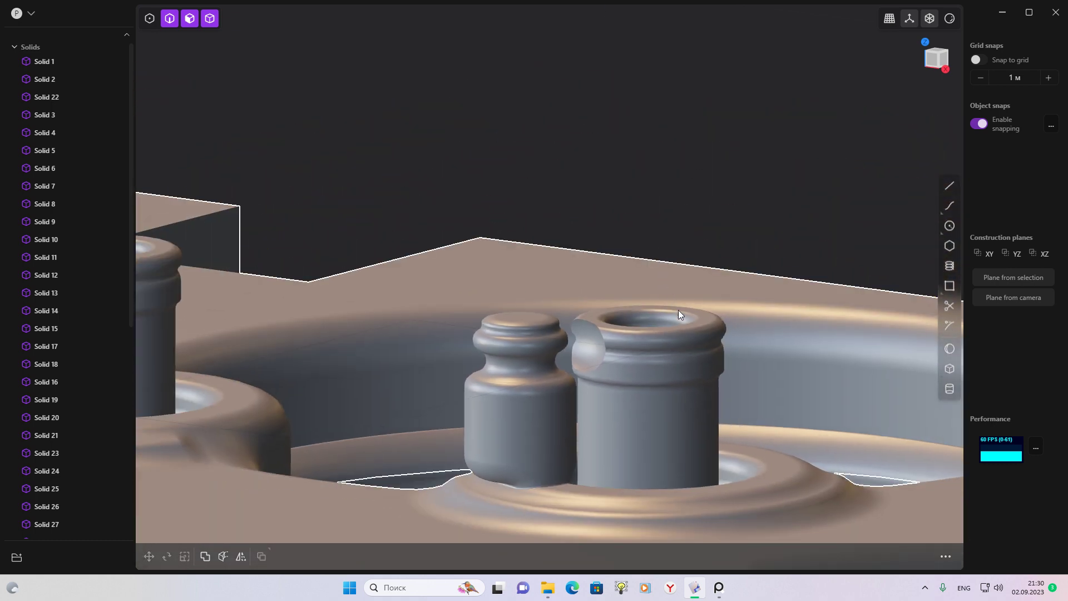
Start a fillet of about 0.004 m on an edge of the larger capped peg
middle_click_drag(697, 163, 639, 384)
scroll(621, 350, "up", 2)
left_click(620, 348)
key("f")
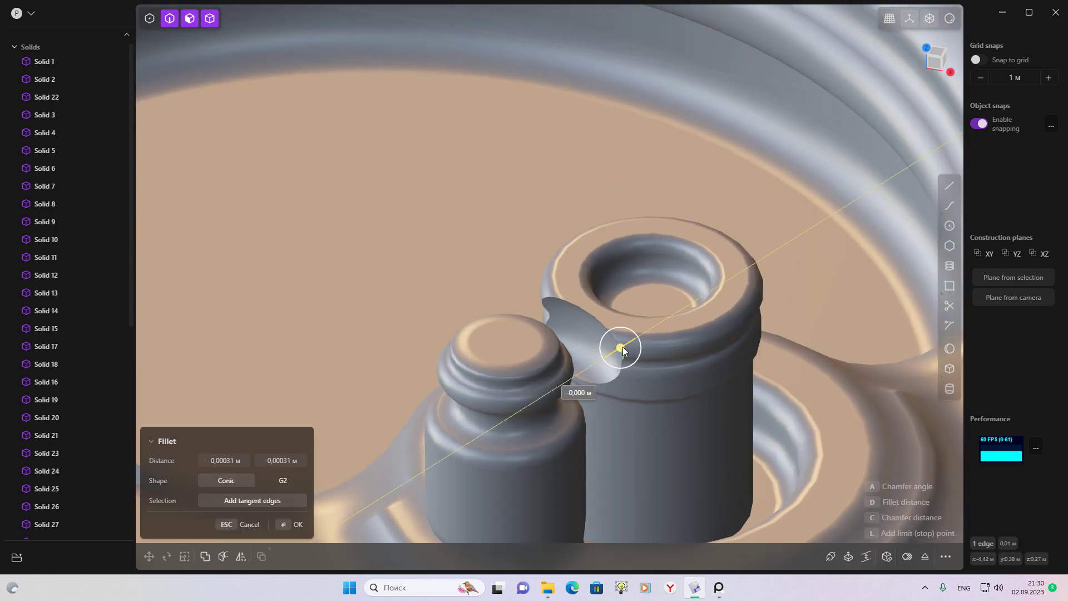
left_click_drag(612, 357, 608, 351)
mouse_move(613, 350)
middle_mouse_down()
mouse_move(800, 296)
mouse_move(817, 317)
mouse_move(690, 401)
mouse_move(604, 328)
mouse_move(604, 308)
mouse_move(580, 315)
mouse_move(624, 301)
mouse_move(668, 309)
mouse_move(678, 252)
mouse_move(693, 247)
mouse_move(622, 249)
mouse_move(664, 253)
mouse_move(669, 294)
mouse_move(687, 318)
mouse_move(619, 281)
mouse_move(521, 277)
mouse_move(835, 291)
mouse_move(877, 281)
mouse_move(792, 267)
mouse_move(660, 305)
mouse_move(634, 299)
mouse_move(645, 257)
mouse_move(618, 253)
mouse_move(638, 251)
mouse_move(675, 326)
mouse_move(665, 348)
mouse_move(679, 338)
mouse_move(732, 424)
mouse_move(715, 317)
mouse_move(746, 305)
mouse_move(764, 415)
mouse_move(787, 330)
mouse_move(801, 321)
mouse_move(769, 308)
middle_mouse_up()
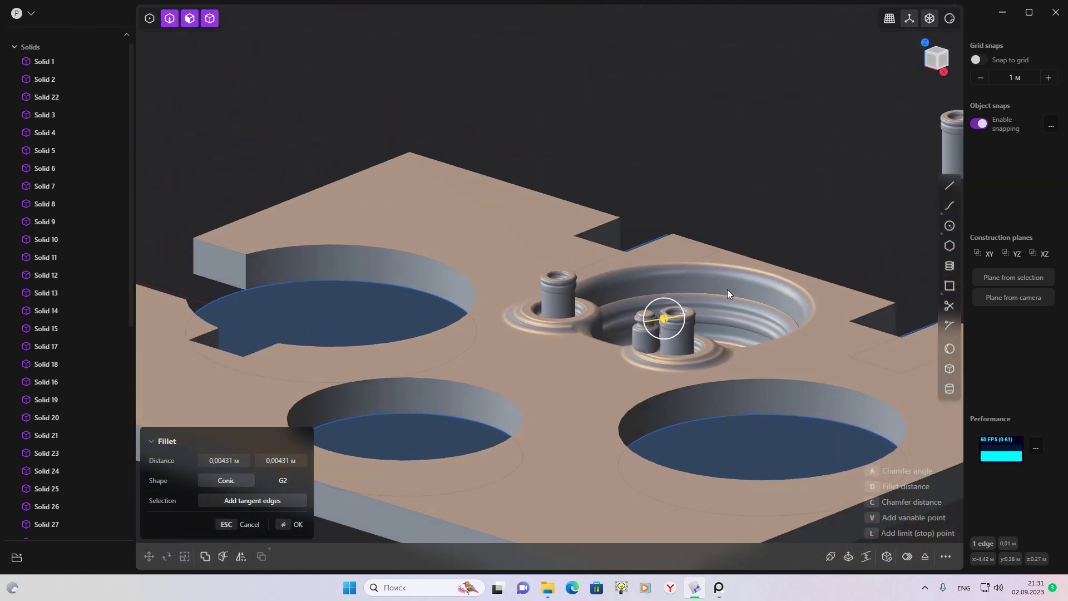
scroll(673, 334, "up", 3)
scroll(672, 332, "up", 2)
Undo the small bottle-shaped peg's fillets and base cylinder
key("ctrl+z")
key("ctrl+z")
key("f")
key("ctrl+z")
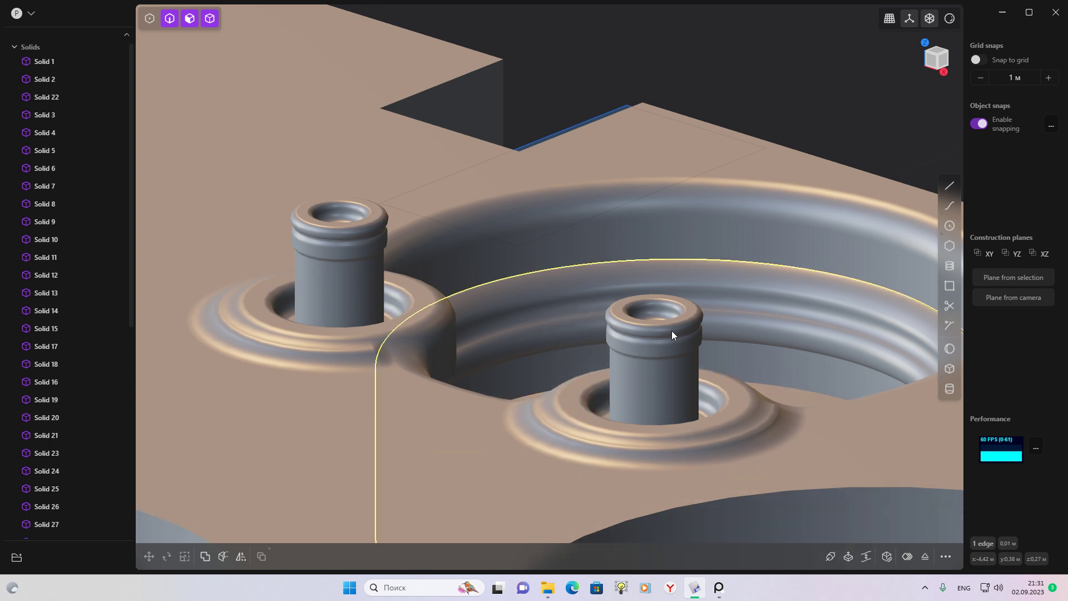
key("ctrl+z")
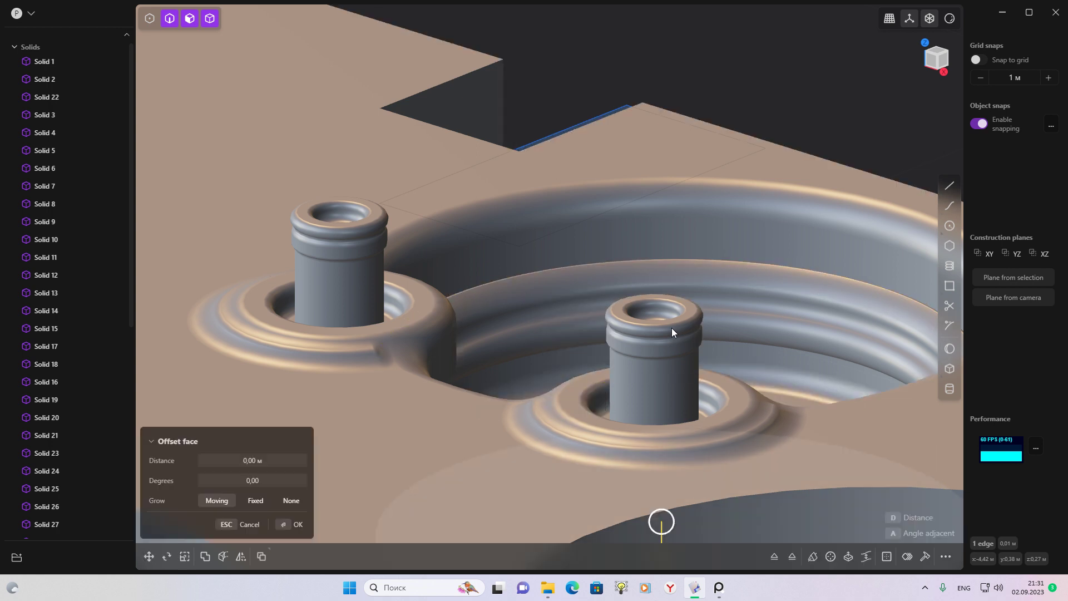
key("ctrl+z")
key("ctrl+z")
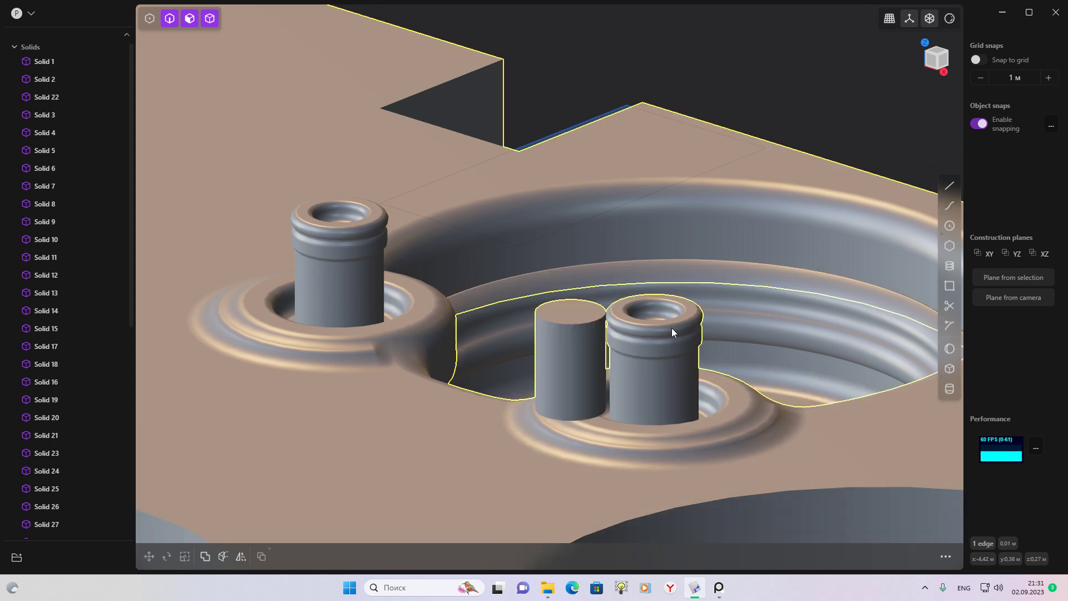
key("ctrl+z")
Orbit and pan to inspect the remaining pegs and floor disc in the ring hole
middle_click_drag(672, 328, 694, 341)
scroll(696, 341, "down", 3)
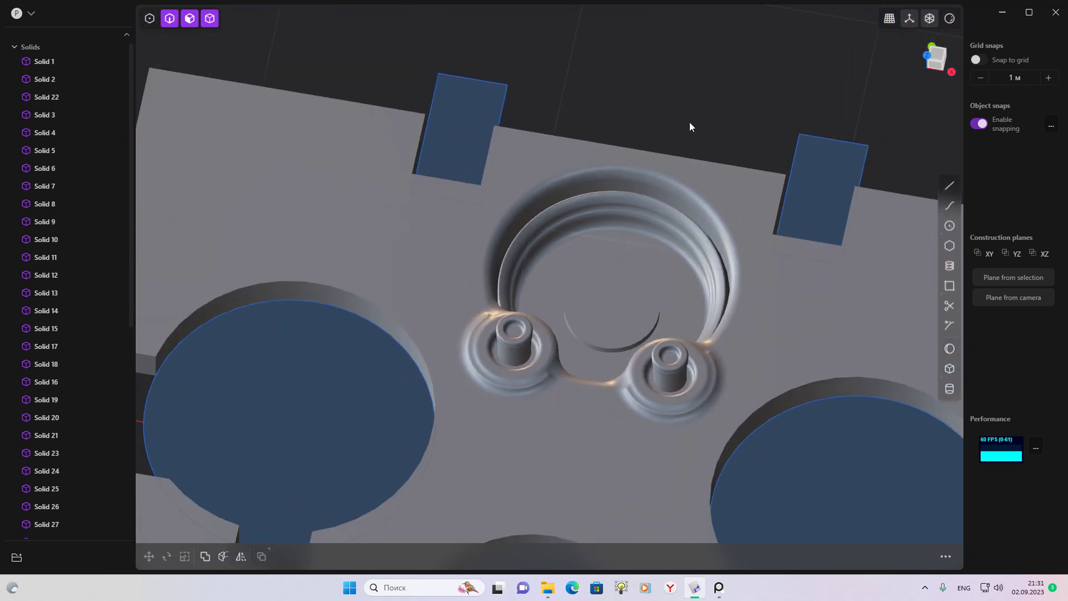
middle_click_drag(795, 271, 679, 363)
scroll(630, 366, "up", 3)
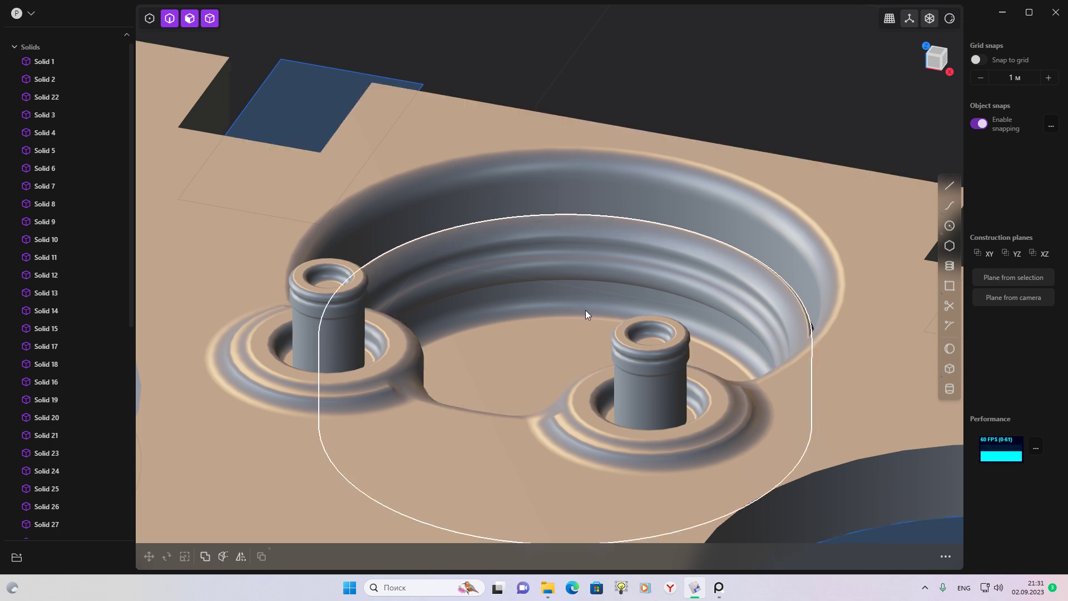
middle_click_drag(587, 310, 616, 266, "shift")
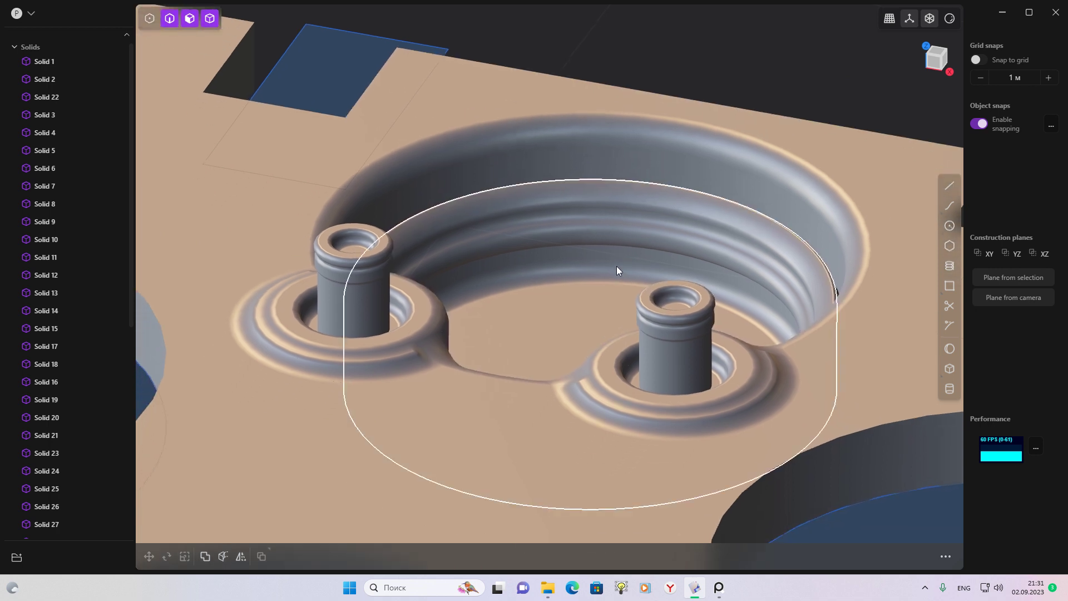